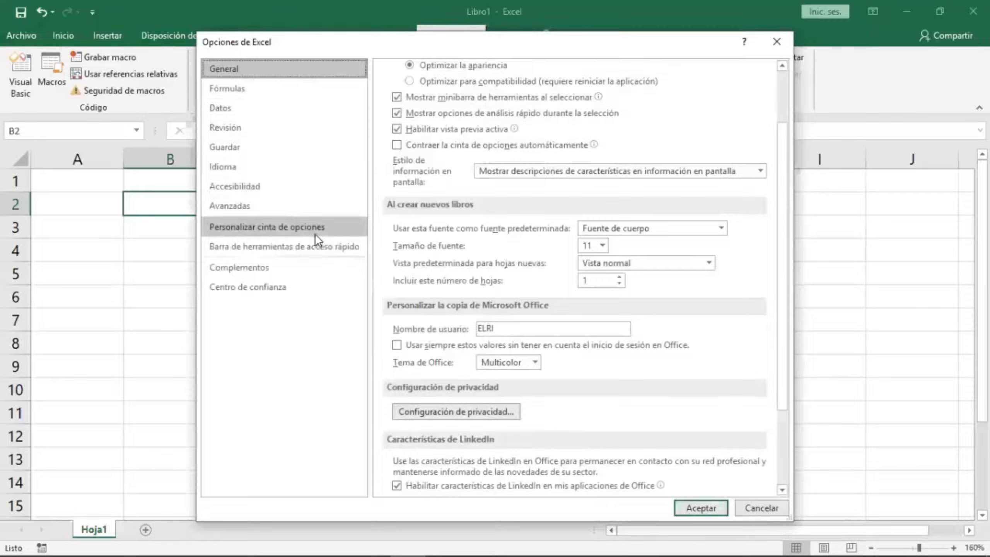
Enable the Programador tab in the ribbon customization options and confirm.
{"action": "left_click", "coordinate": [315, 233]}
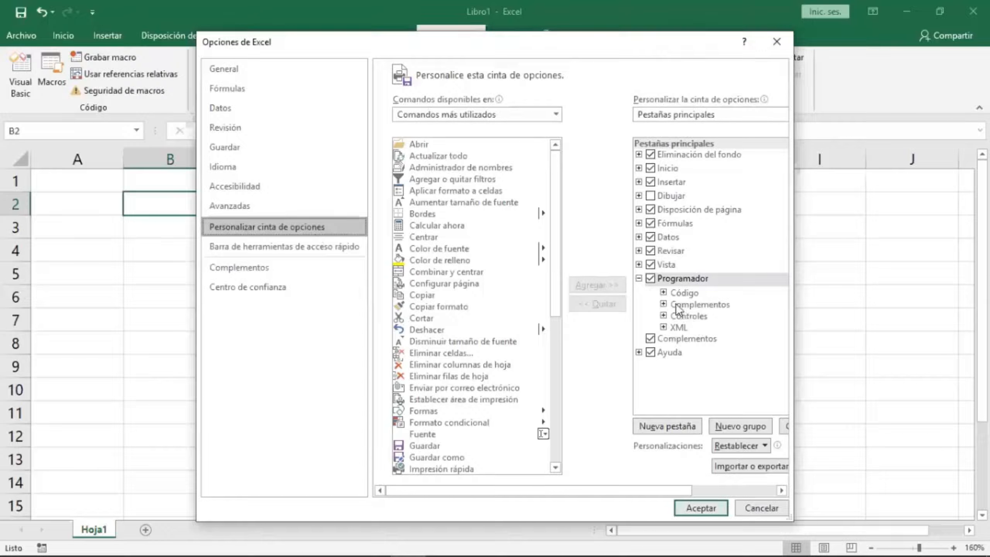
{"action": "left_click", "coordinate": [651, 279]}
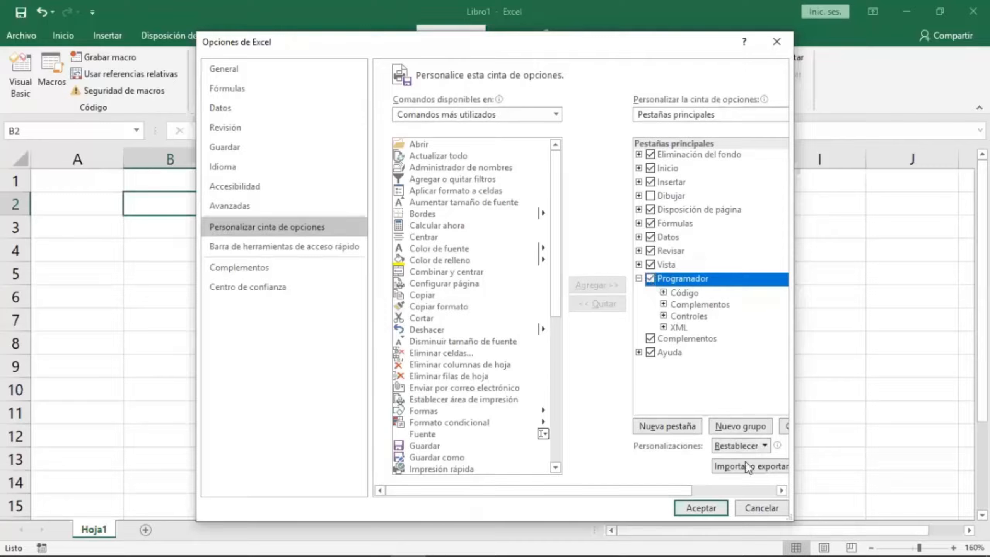
{"action": "left_click", "coordinate": [704, 508]}
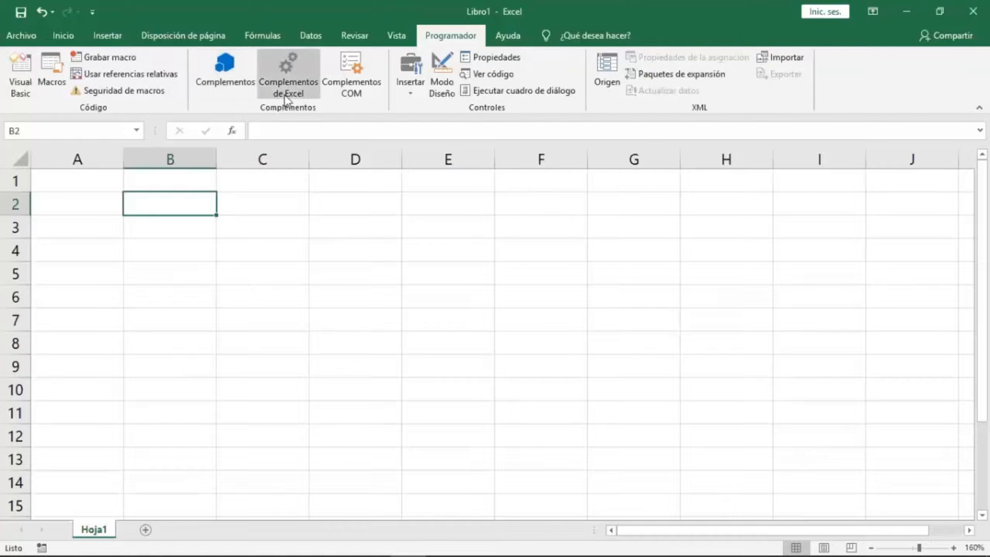
Activate the Microsoft Power Pivot for Excel COM add-in.
{"action": "left_click", "coordinate": [346, 96]}
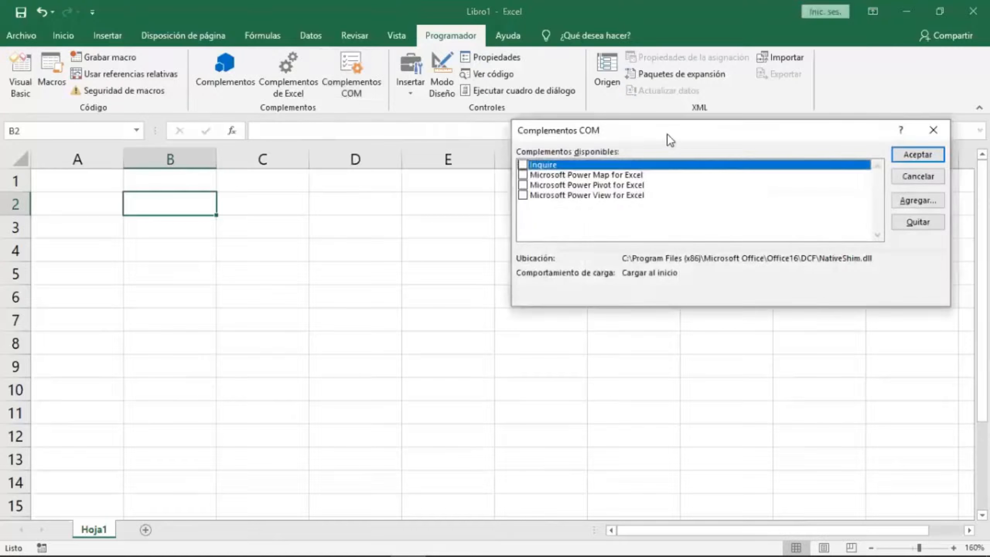
{"action": "left_click_drag", "start_coordinate": [665, 134], "coordinate": [376, 135]}
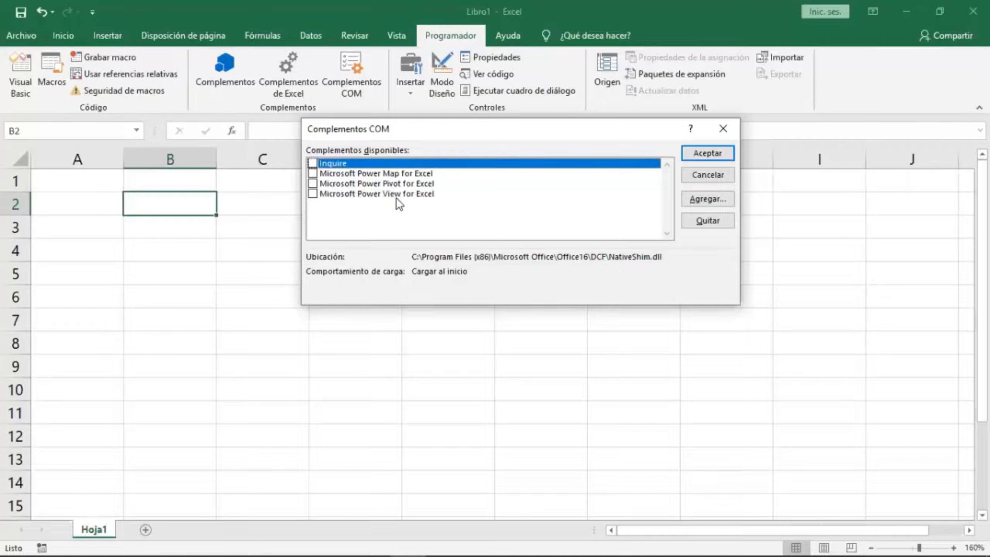
{"action": "left_click", "coordinate": [316, 185]}
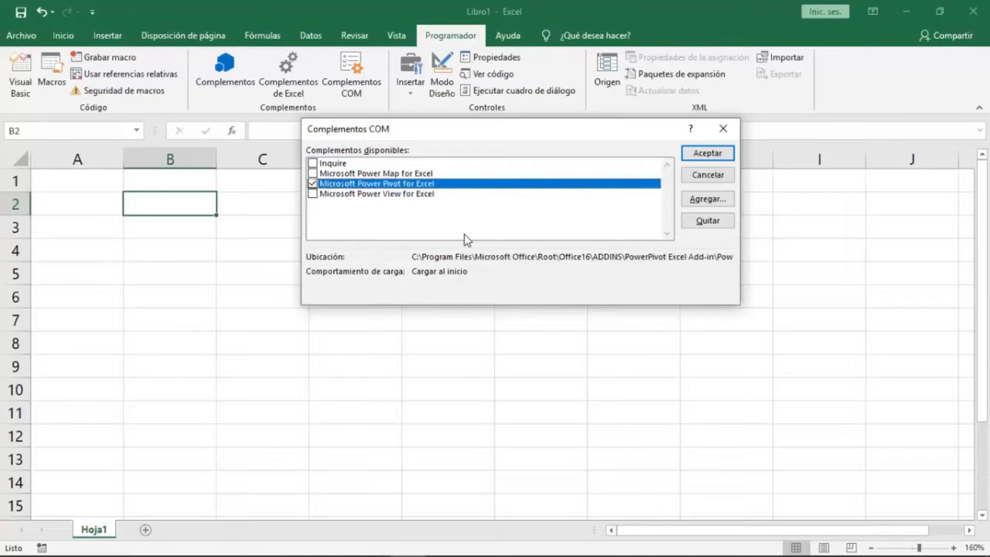
{"action": "left_click", "coordinate": [697, 152]}
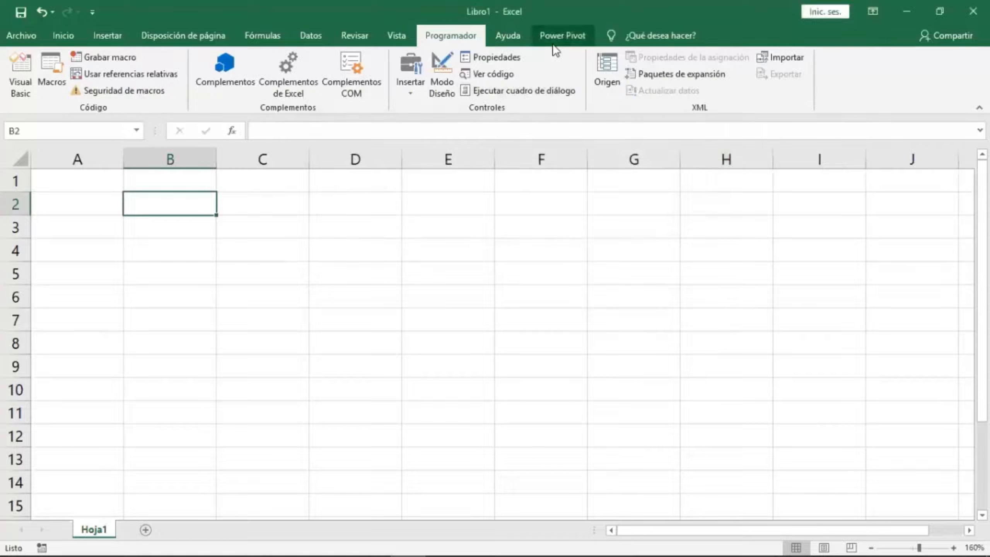
Explore the Power Pivot tab's Medidas and KPI menus.
{"action": "left_click", "coordinate": [552, 44]}
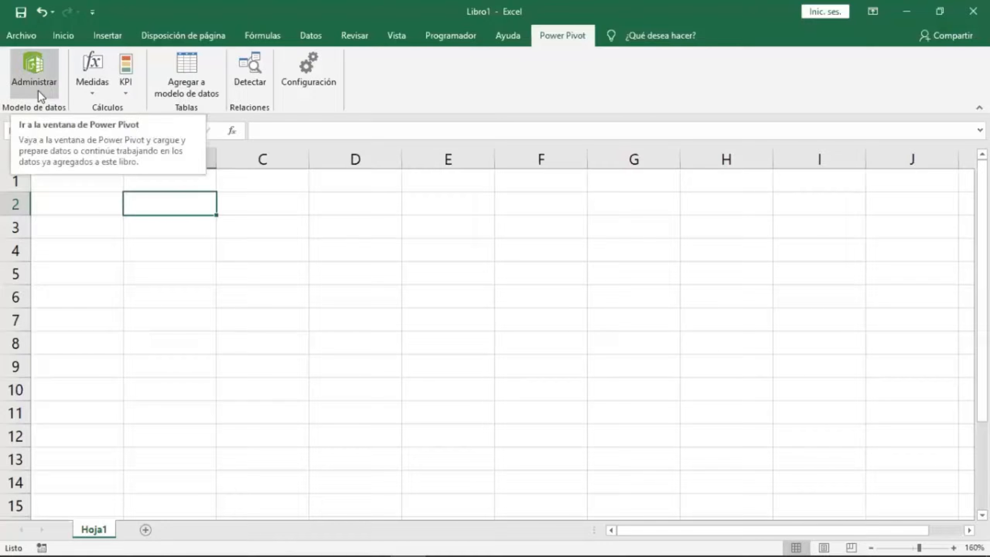
{"action": "left_click", "coordinate": [85, 96]}
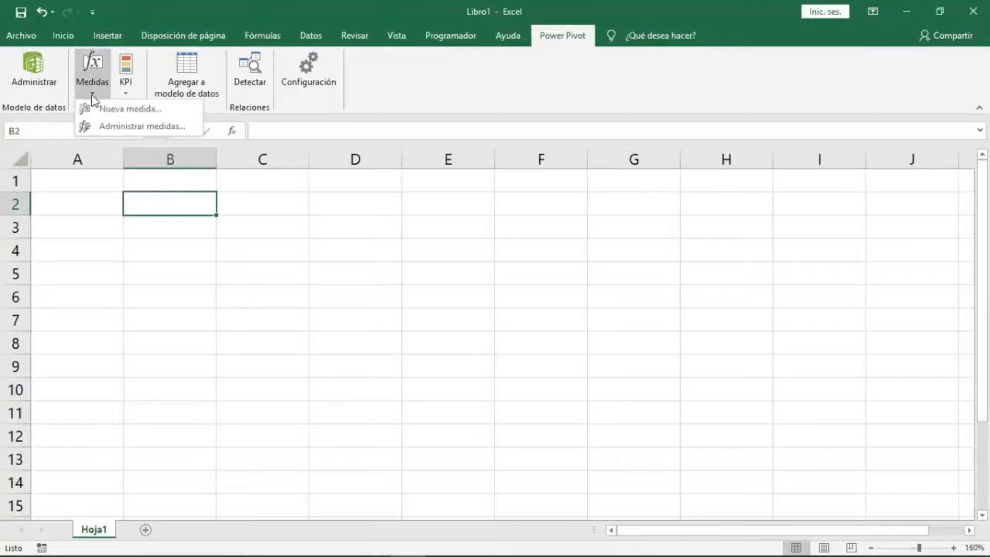
{"action": "left_click", "coordinate": [126, 92]}
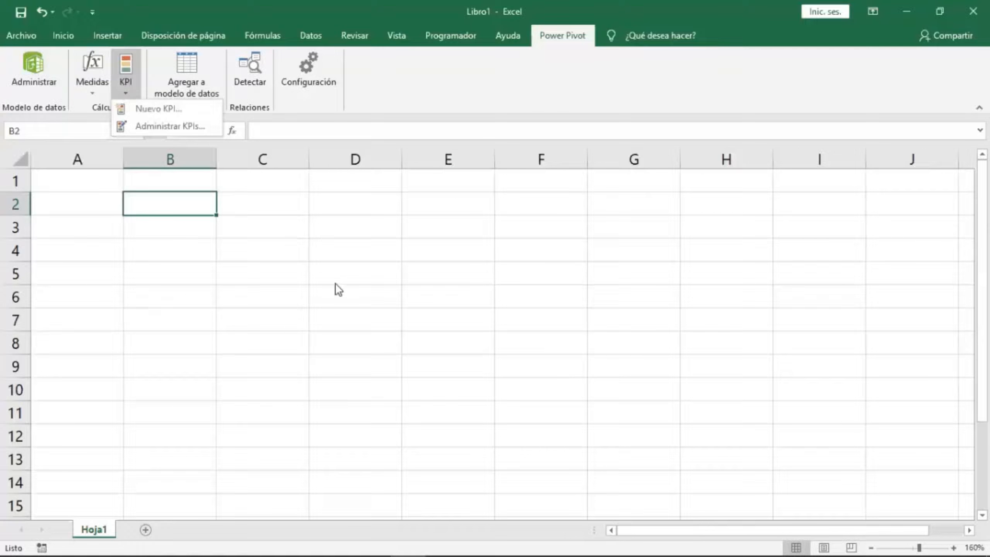
{"action": "left_click", "coordinate": [255, 254]}
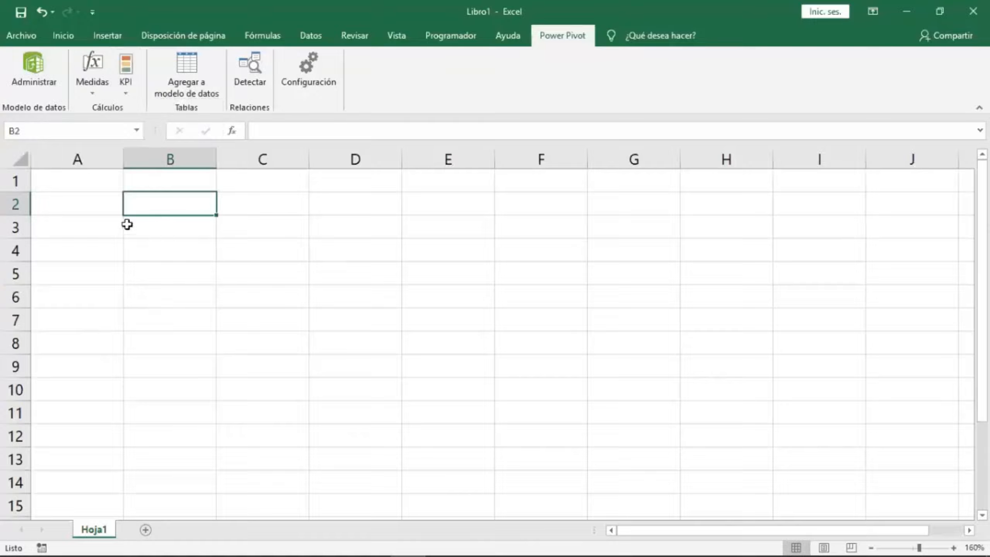
{"action": "left_click_drag", "start_coordinate": [100, 216], "coordinate": [475, 358]}
{"action": "left_click", "coordinate": [366, 313]}
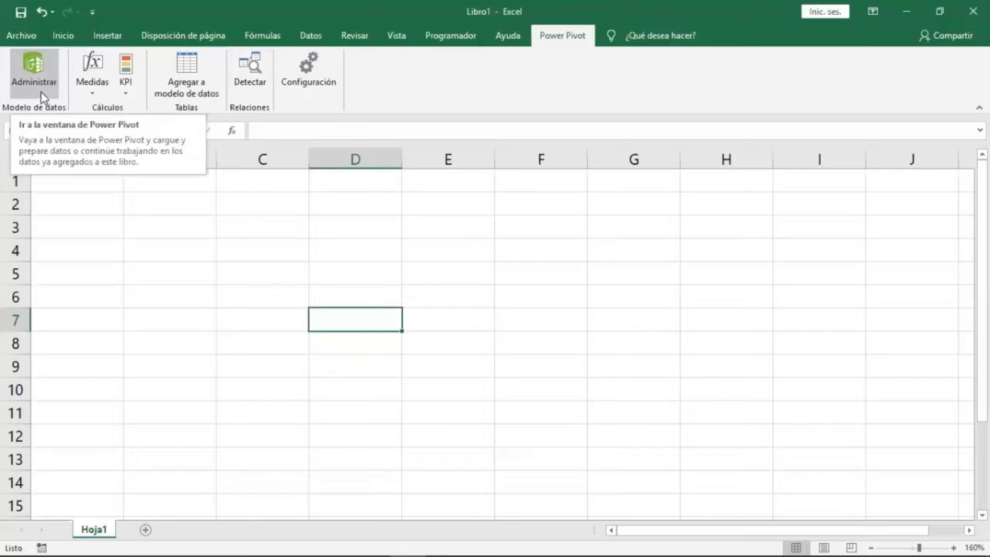
Open the Power Pivot management window and look through its Diseñar and Opciones avanzadas tabs.
{"action": "left_click", "coordinate": [40, 68]}
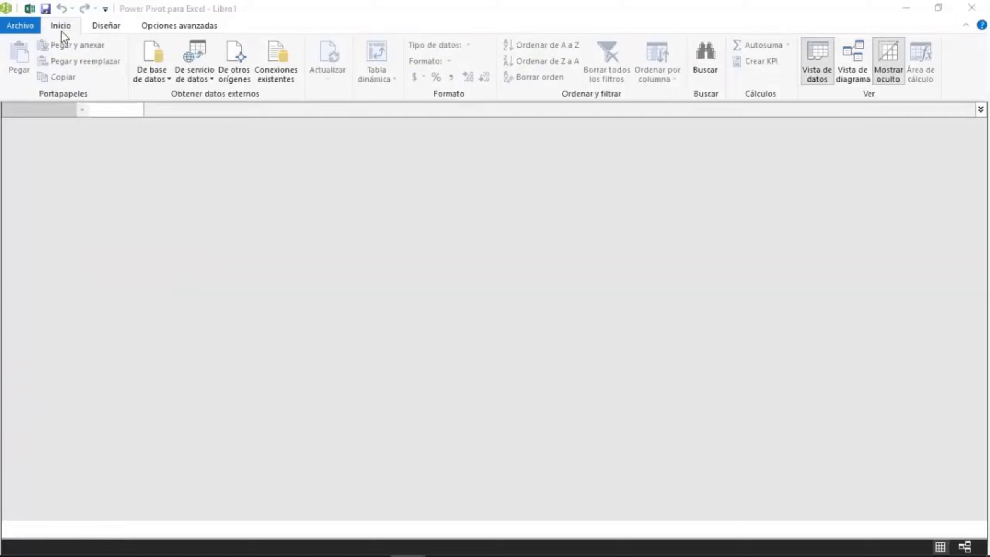
{"action": "left_click", "coordinate": [101, 31]}
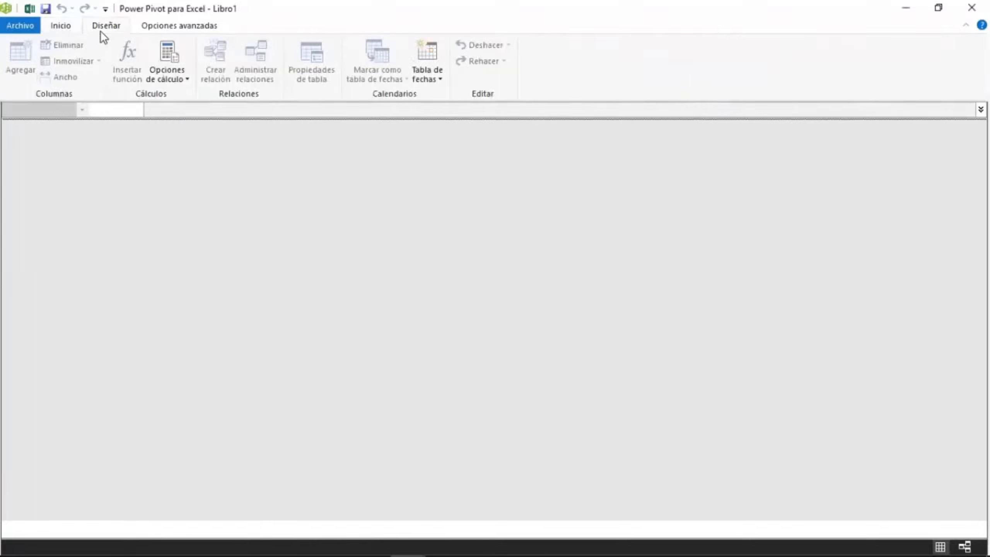
{"action": "left_click", "coordinate": [156, 27]}
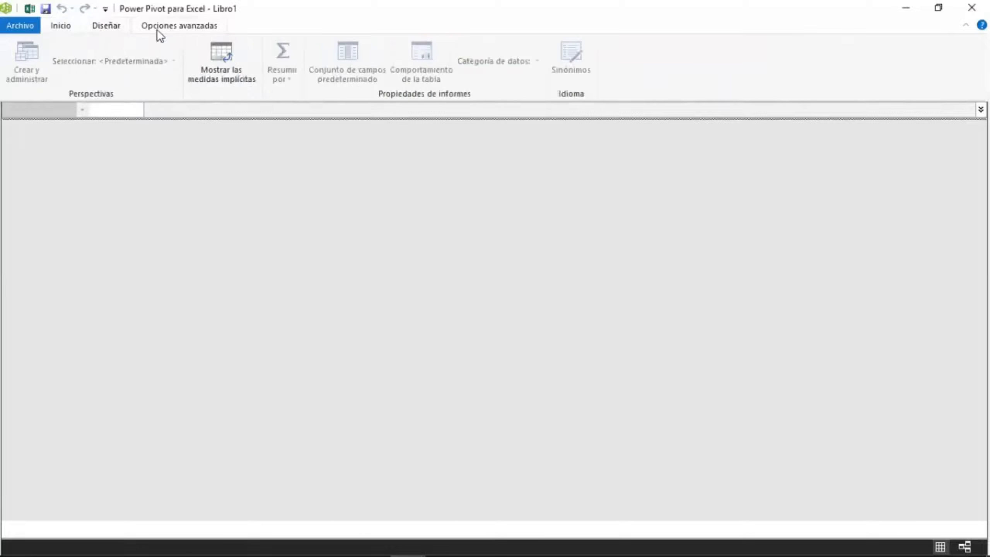
{"action": "left_click", "coordinate": [70, 31]}
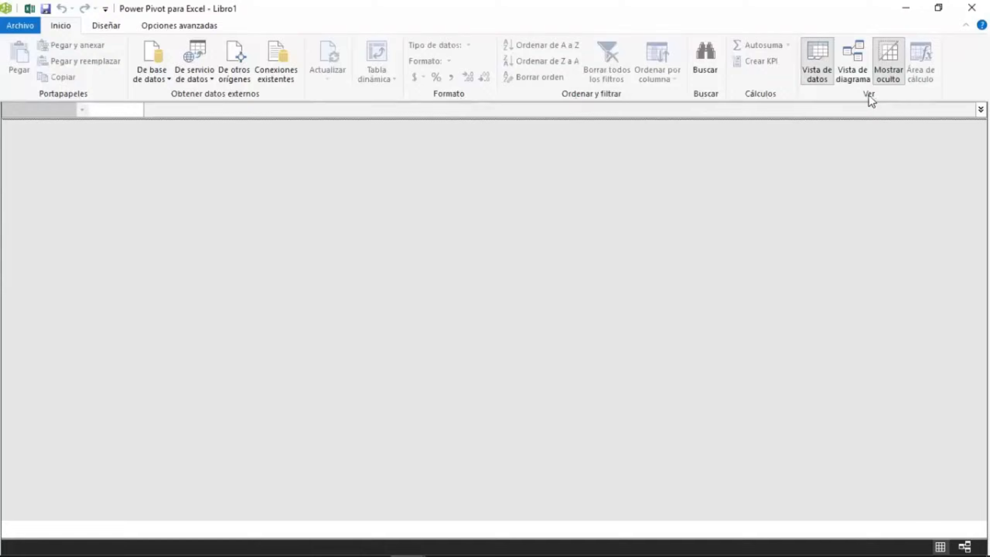
Open the table import wizard from other data sources after checking the database and data service source menus.
{"action": "left_click", "coordinate": [167, 78]}
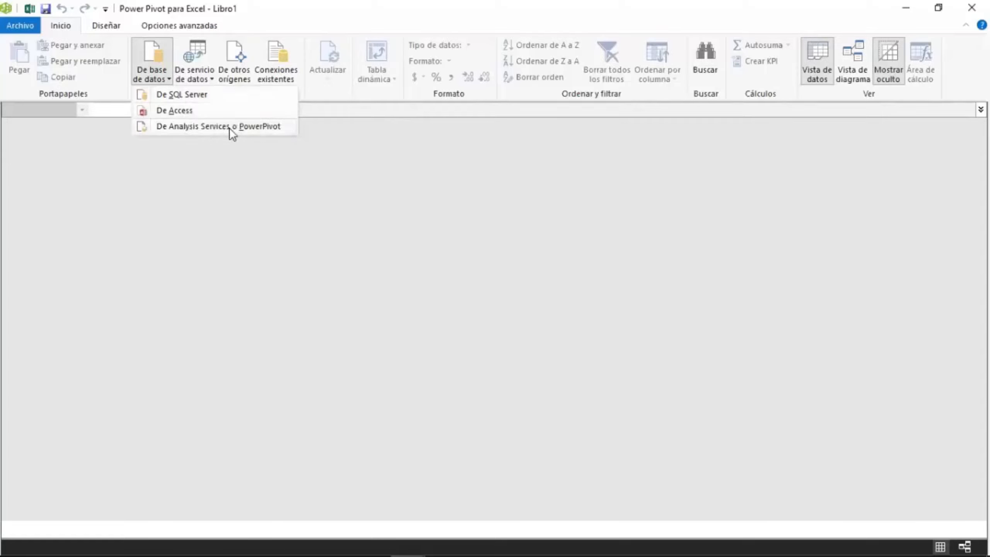
{"action": "left_click", "coordinate": [162, 78]}
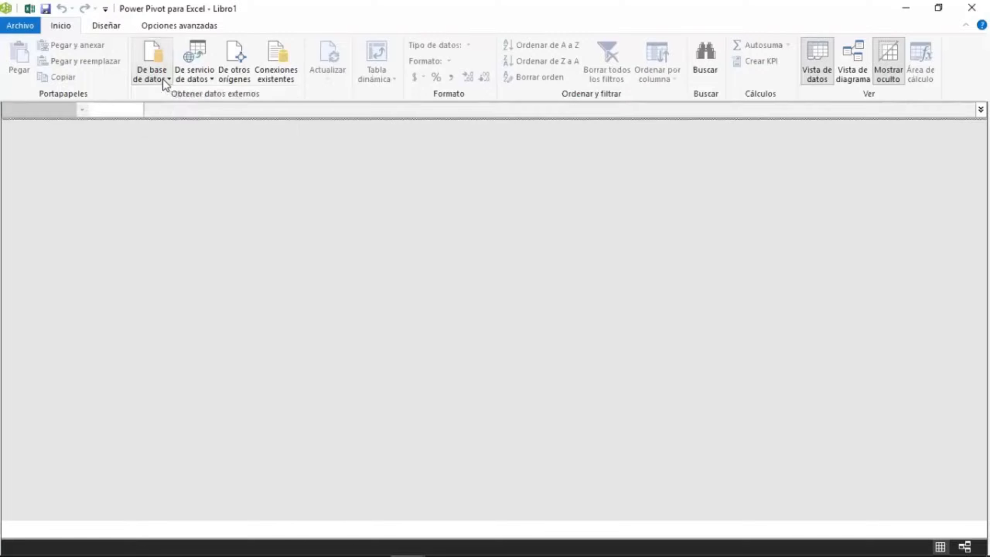
{"action": "left_click", "coordinate": [212, 80]}
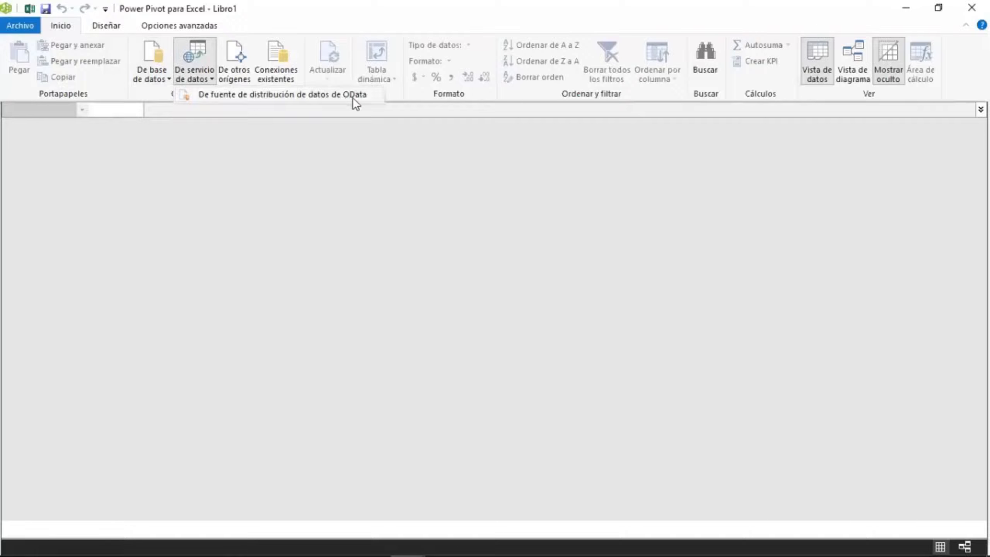
{"action": "left_click", "coordinate": [245, 76]}
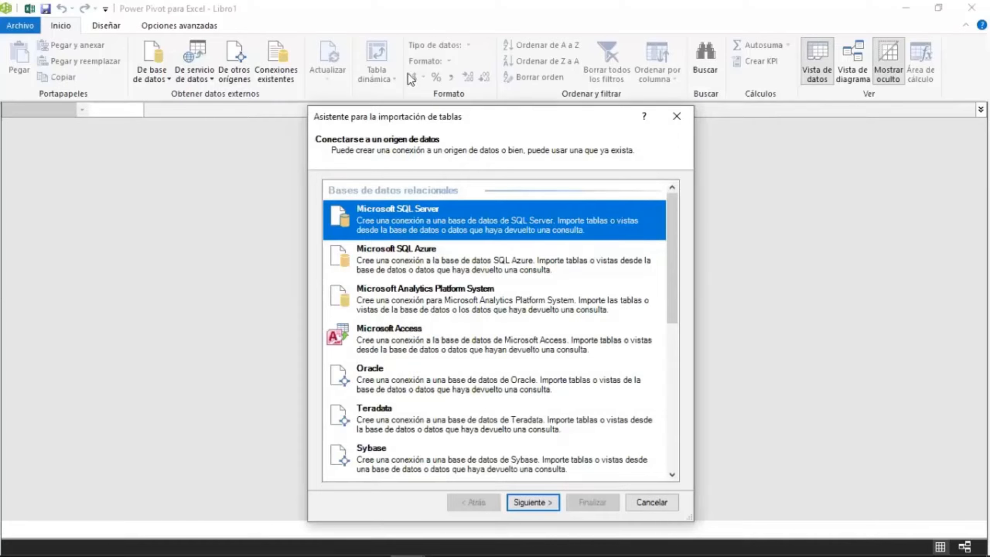
Browse the data source types offered in the table import wizard.
{"action": "left_click_drag", "start_coordinate": [406, 117], "coordinate": [341, 71]}
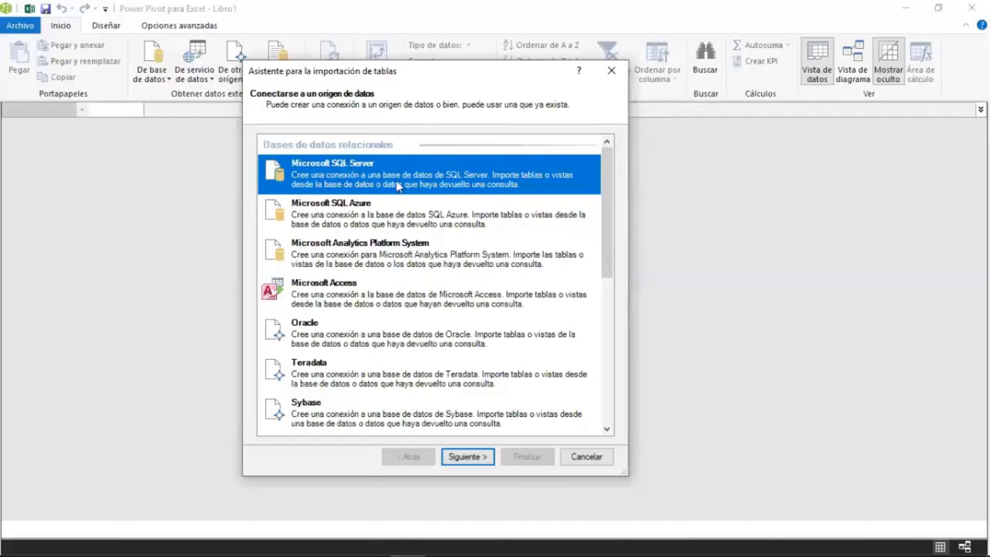
{"action": "left_click", "coordinate": [336, 209]}
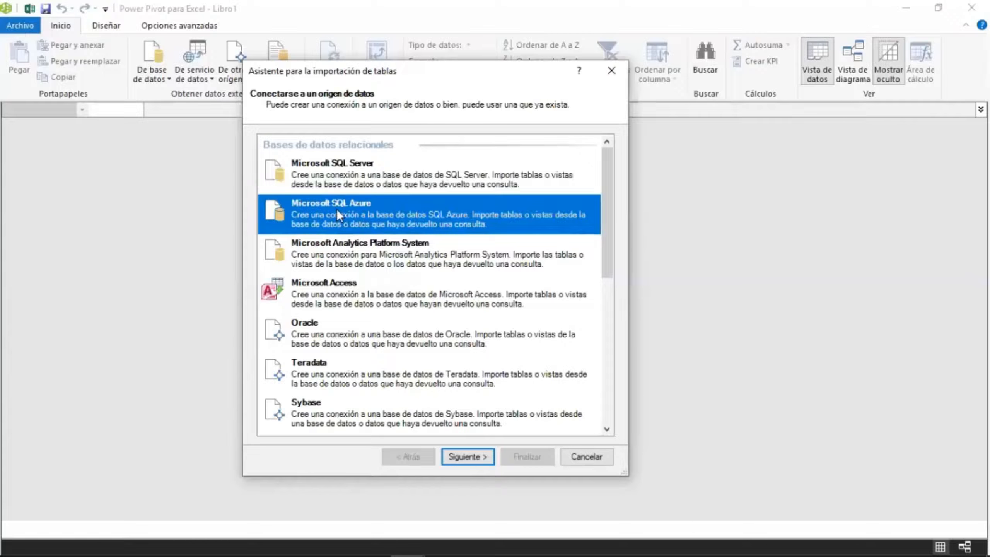
{"action": "left_click", "coordinate": [362, 296]}
{"action": "scroll", "coordinate": [361, 287], "scroll_direction": "down", "scroll_amount": 2}
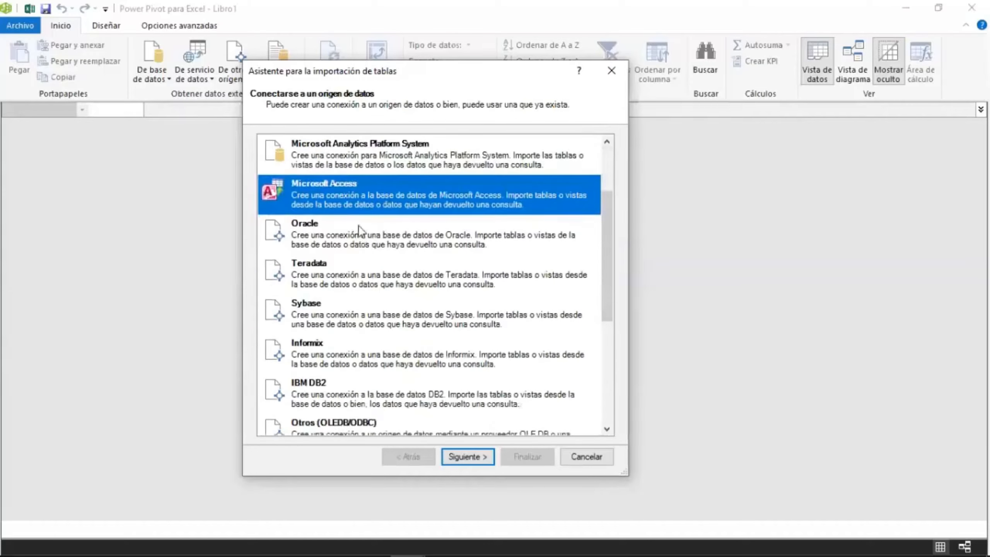
{"action": "left_click", "coordinate": [358, 228]}
{"action": "left_click", "coordinate": [358, 268]}
{"action": "left_click", "coordinate": [349, 322]}
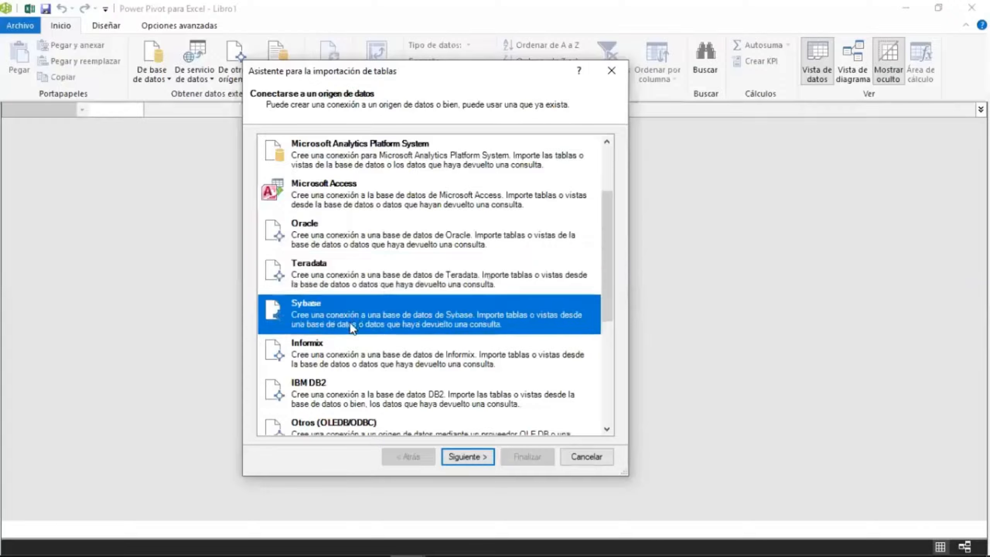
{"action": "left_click", "coordinate": [345, 348]}
{"action": "scroll", "coordinate": [345, 341], "scroll_direction": "down", "scroll_amount": 3}
{"action": "left_click", "coordinate": [342, 277]}
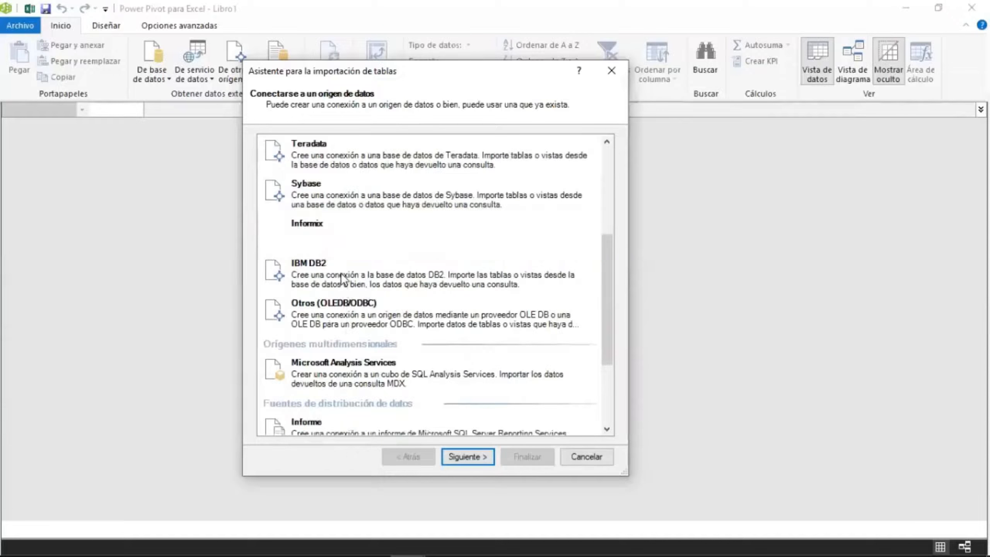
{"action": "left_click", "coordinate": [358, 326]}
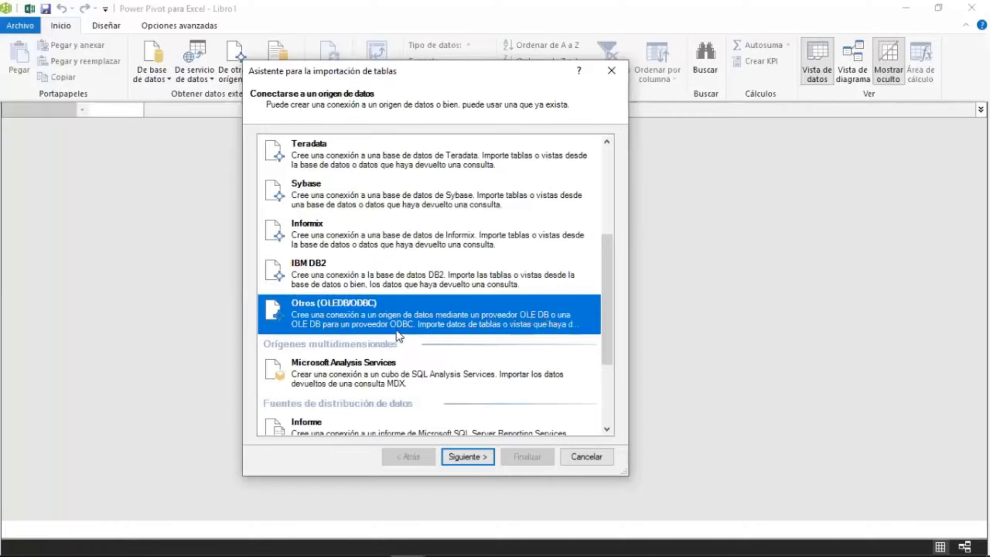
{"action": "scroll", "coordinate": [411, 315], "scroll_direction": "down", "scroll_amount": 3}
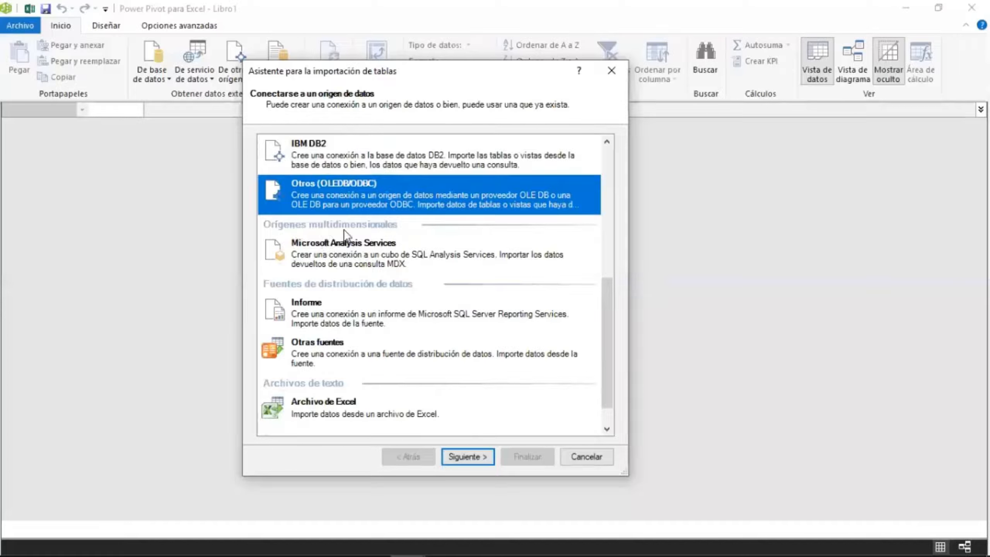
{"action": "left_click", "coordinate": [346, 264]}
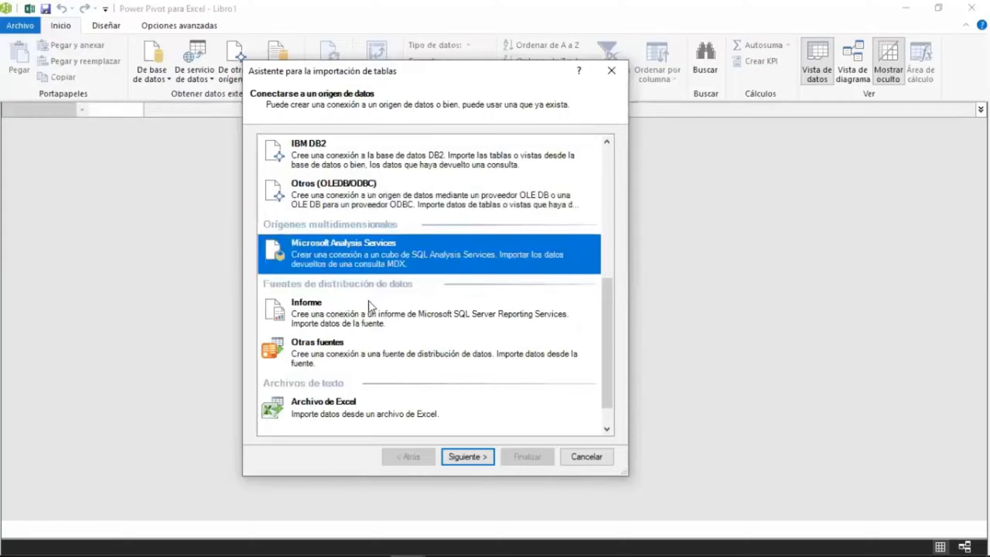
{"action": "left_click", "coordinate": [343, 318]}
{"action": "left_click", "coordinate": [348, 350]}
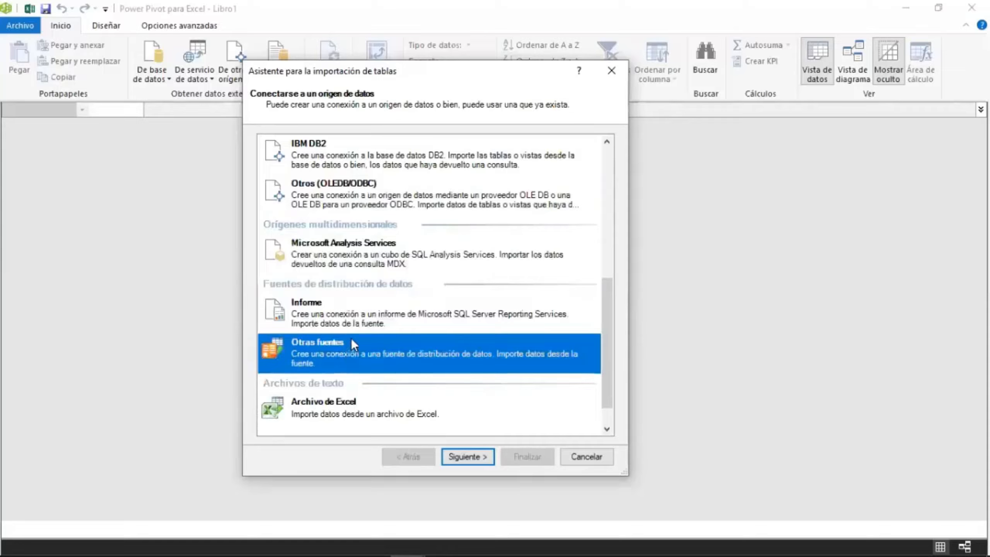
{"action": "scroll", "coordinate": [351, 338], "scroll_direction": "down", "scroll_amount": 1}
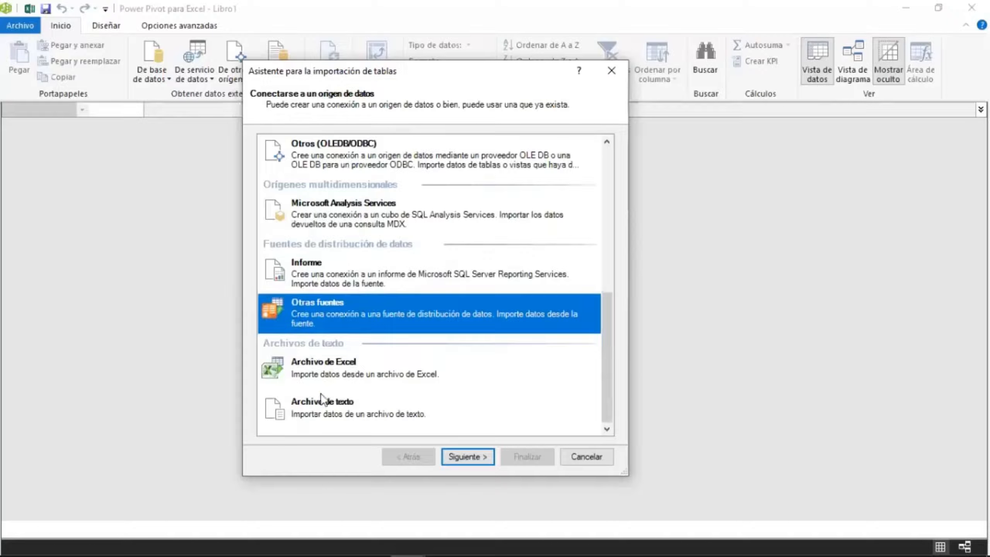
{"action": "left_click", "coordinate": [393, 383]}
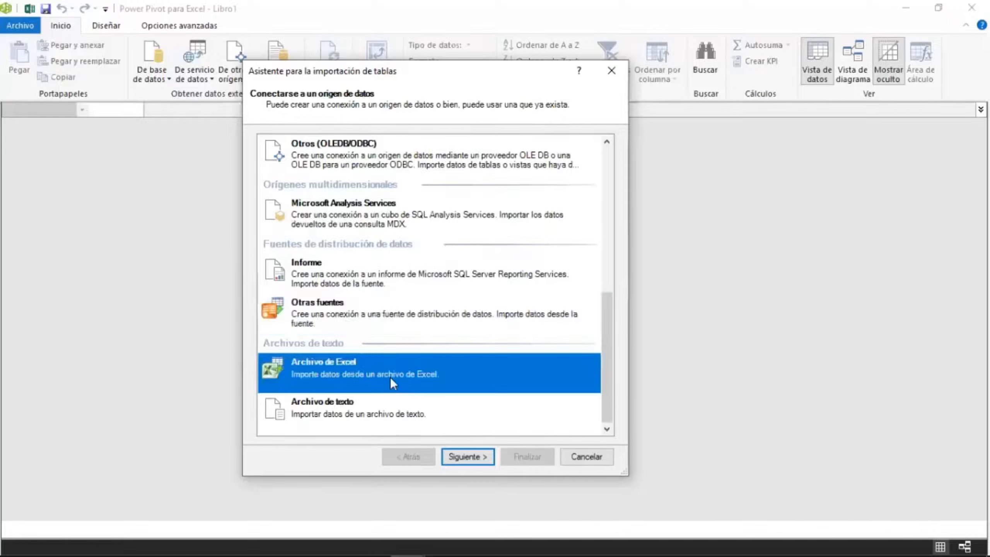
{"action": "left_click", "coordinate": [372, 421]}
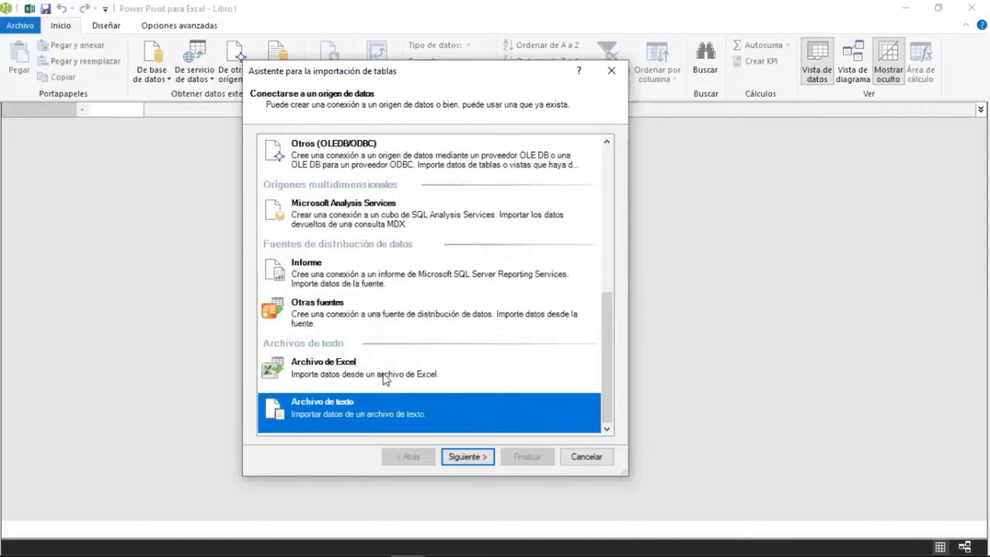
Choose Microsoft Access as the data source in the table import wizard and continue.
{"action": "scroll", "coordinate": [388, 331], "scroll_direction": "up", "scroll_amount": 8}
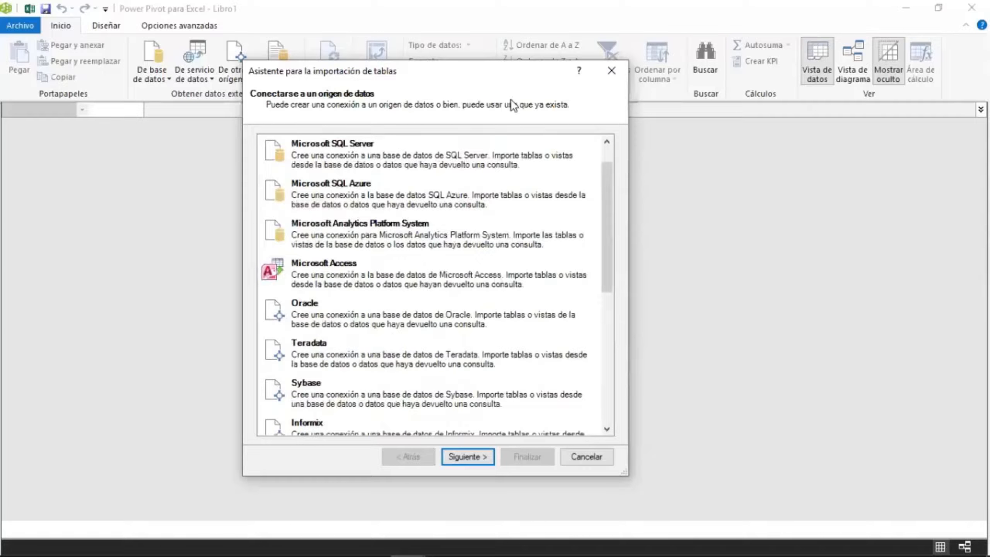
{"action": "left_click_drag", "start_coordinate": [516, 68], "coordinate": [564, 62]}
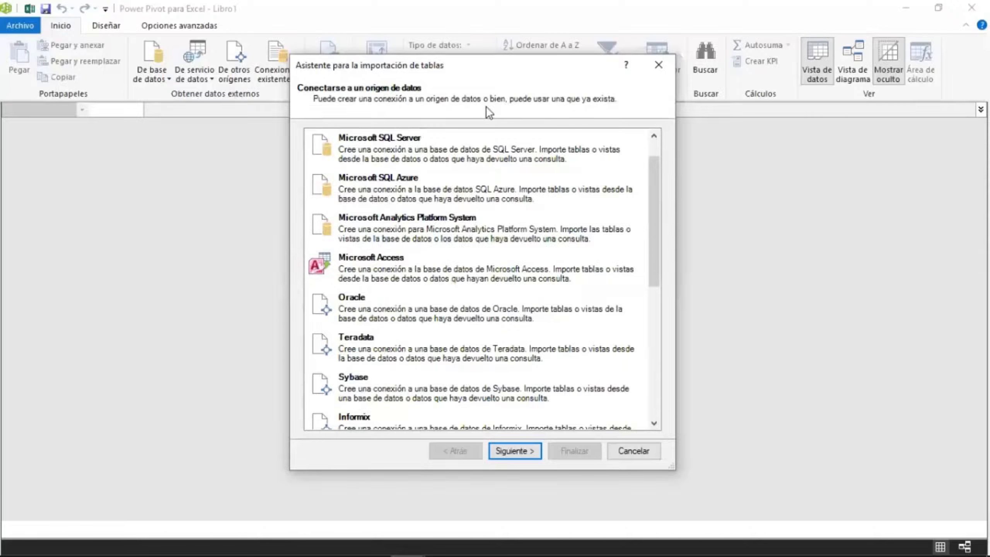
{"action": "left_click", "coordinate": [416, 278]}
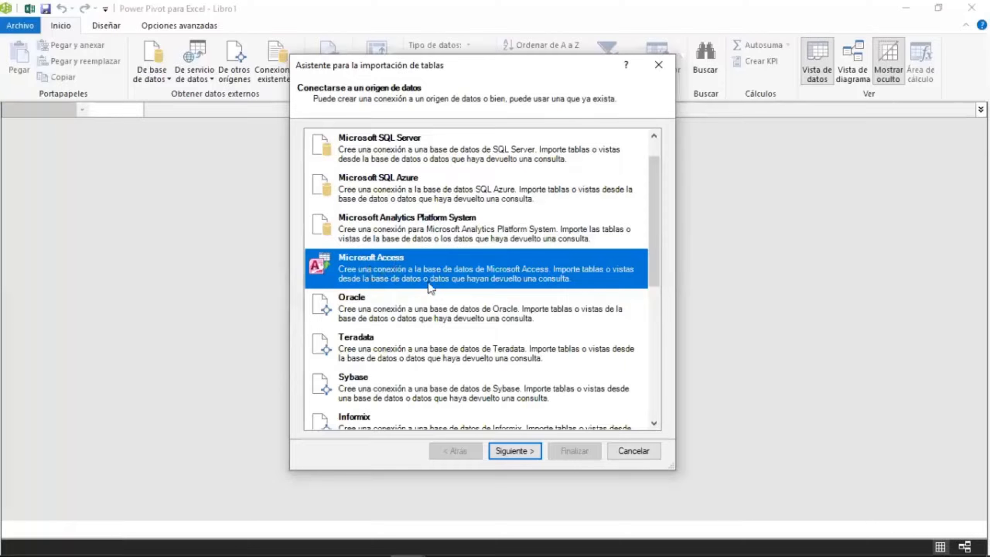
{"action": "left_click", "coordinate": [512, 450]}
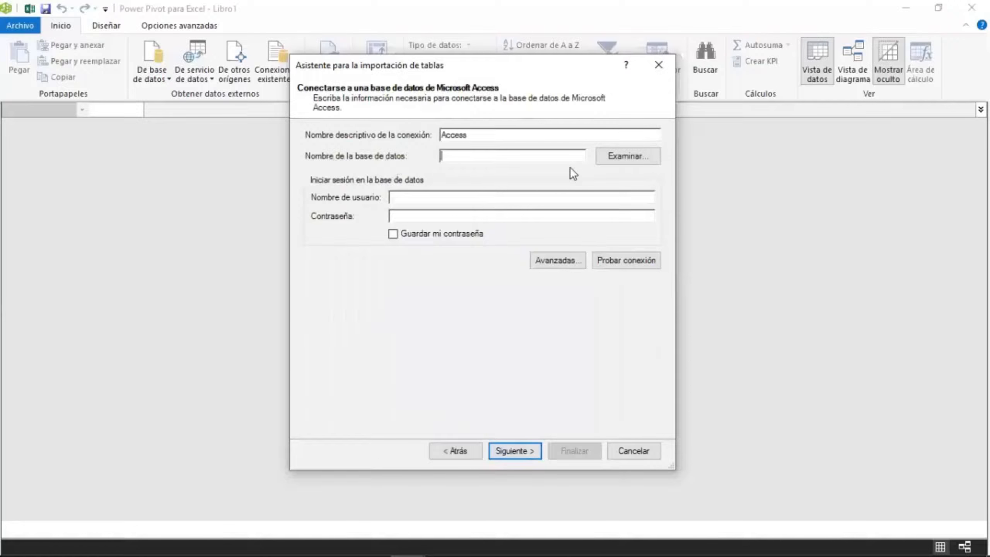
Browse to Escritorio > Dashboard2019 > Clase, open the Neptuno database as the connection, and continue.
{"action": "left_click", "coordinate": [613, 159]}
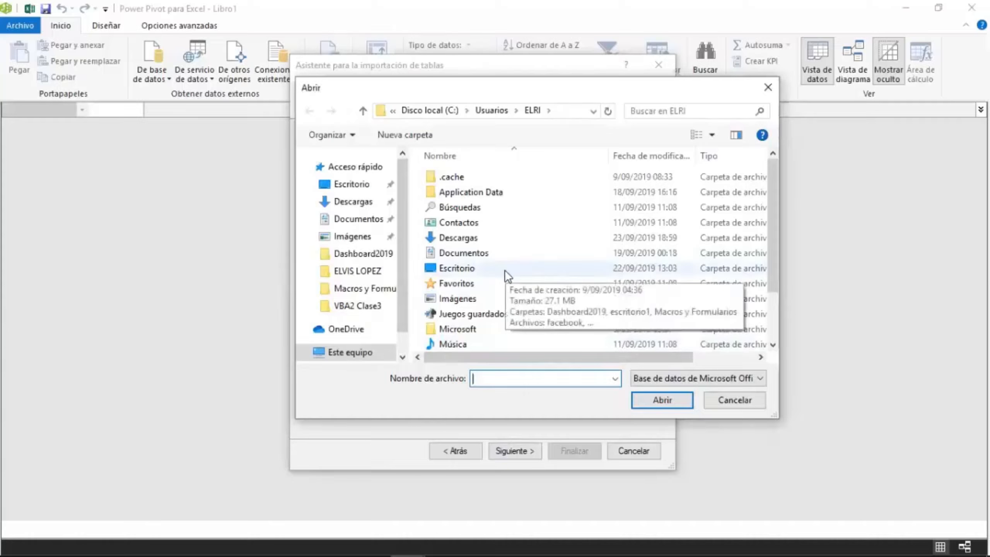
{"action": "double_click", "coordinate": [487, 269]}
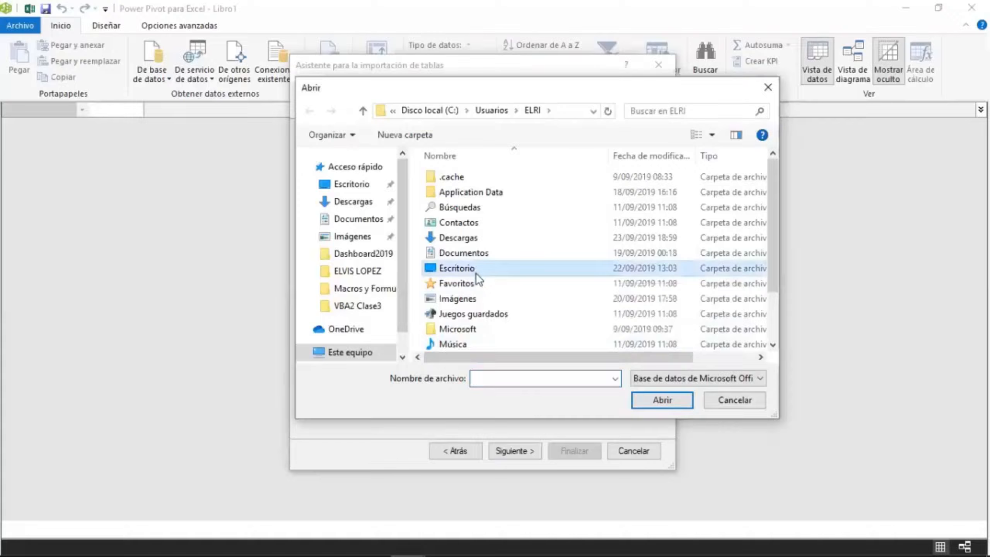
{"action": "double_click", "coordinate": [460, 195]}
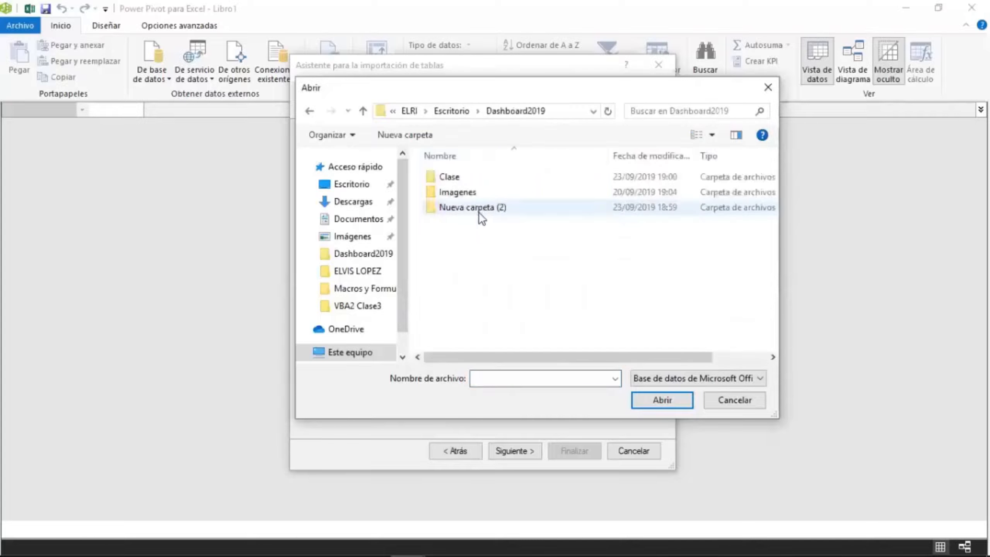
{"action": "double_click", "coordinate": [467, 177]}
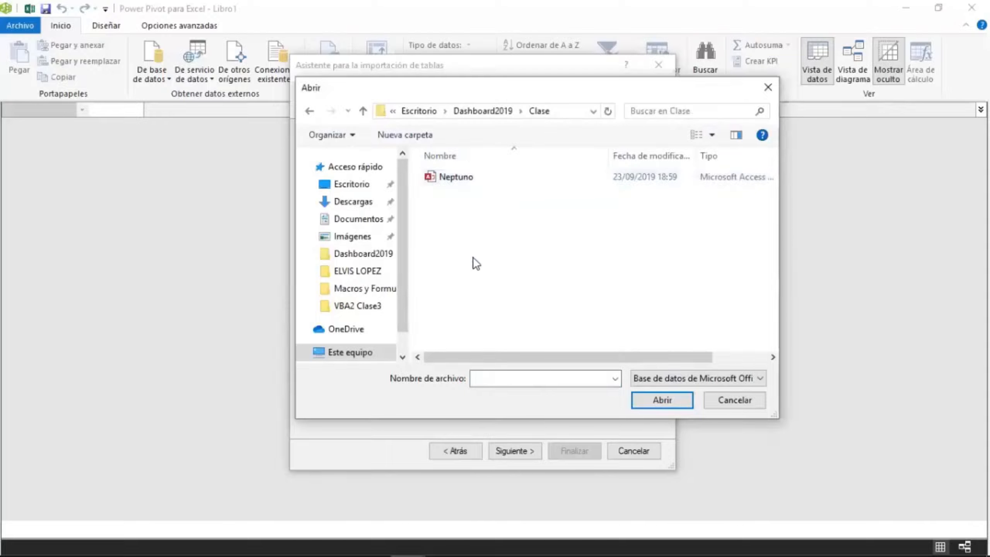
{"action": "left_click", "coordinate": [471, 179]}
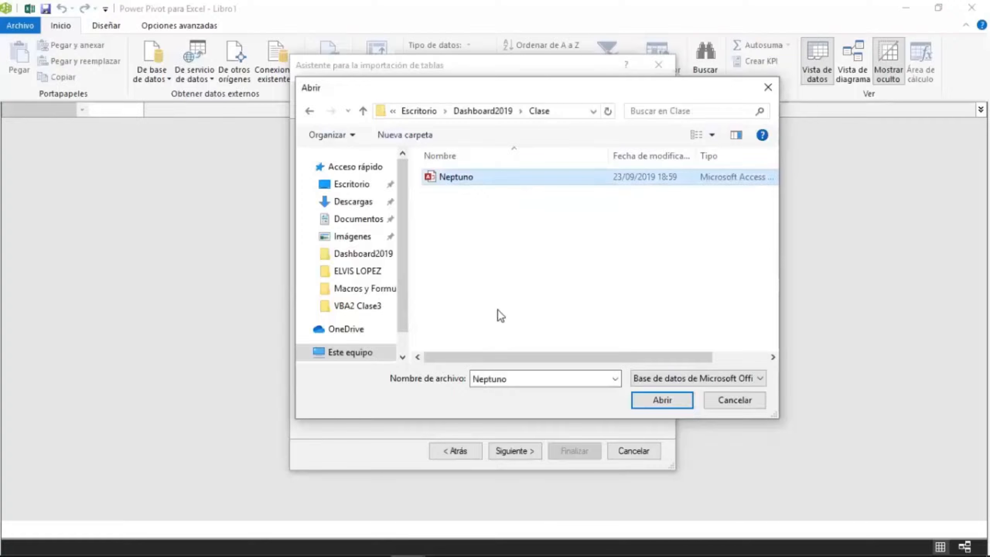
{"action": "left_click", "coordinate": [666, 405]}
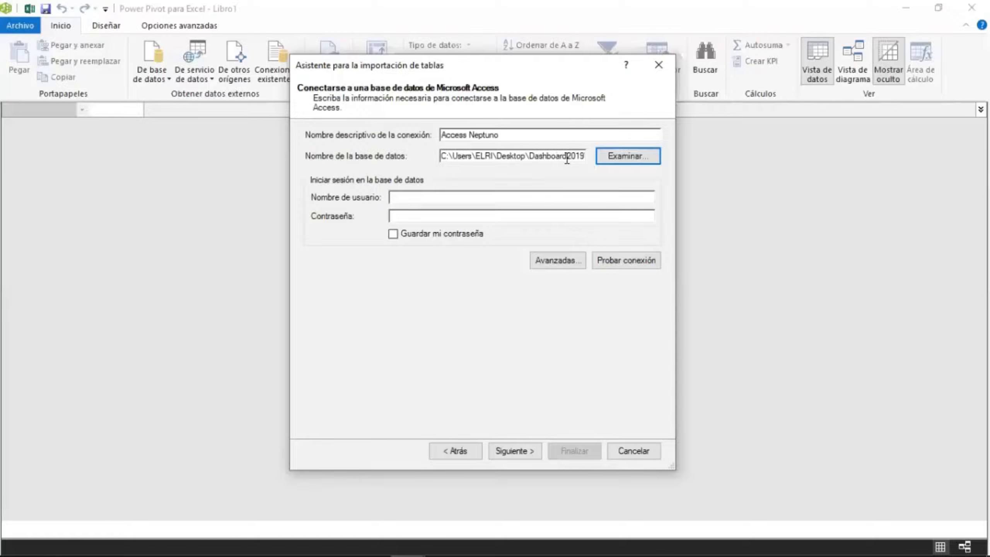
{"action": "left_click", "coordinate": [524, 453]}
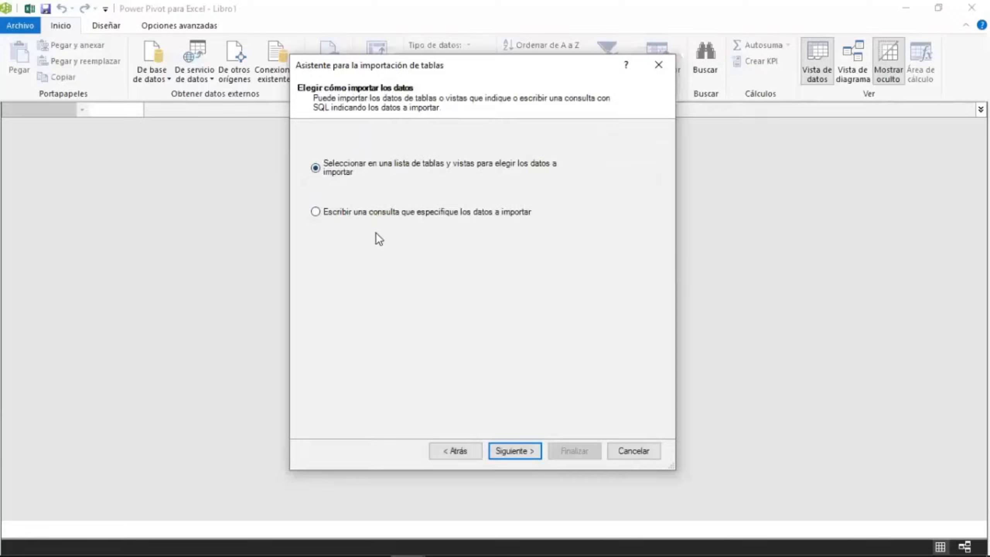
{"action": "left_click", "coordinate": [406, 217]}
{"action": "left_click", "coordinate": [524, 452]}
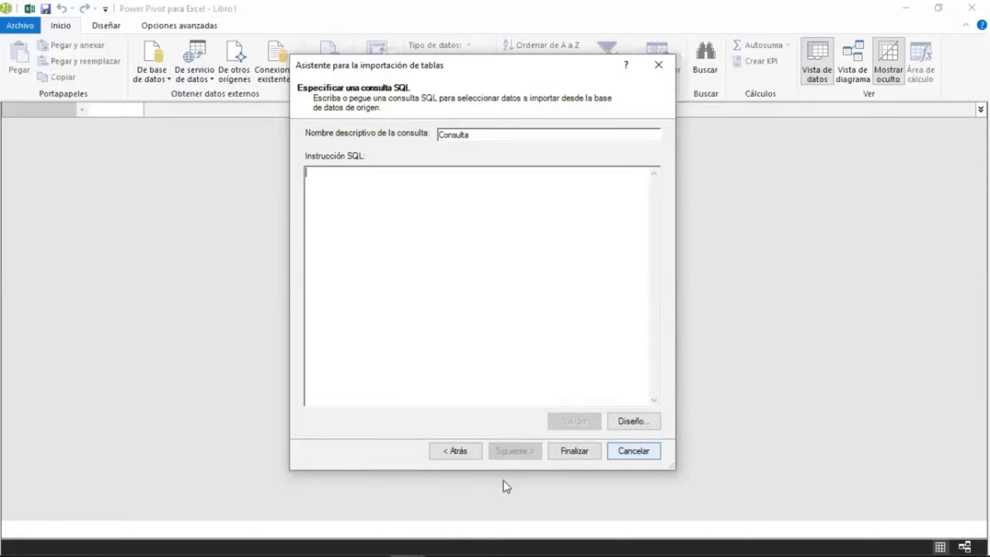
{"action": "left_click", "coordinate": [461, 452]}
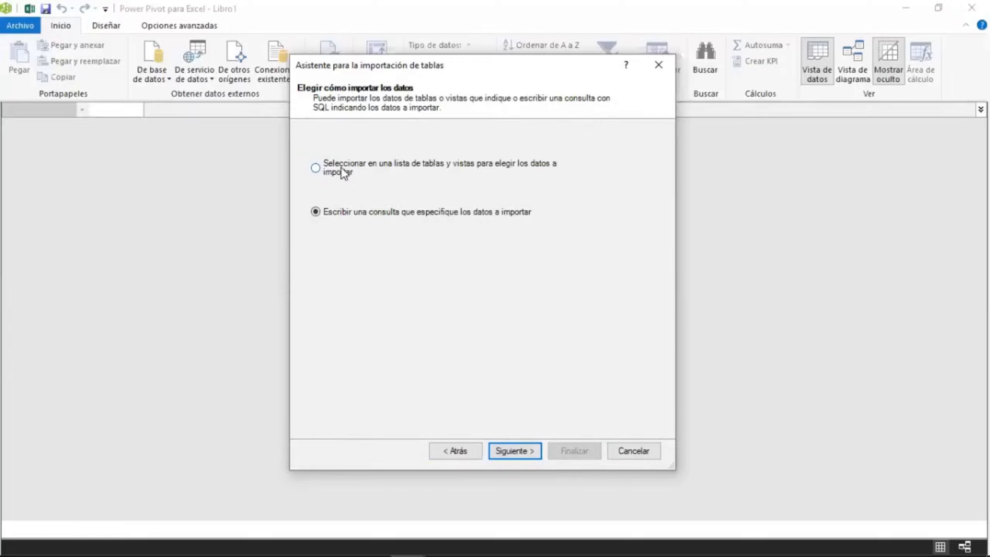
Choose to import by selecting from a list of tables and views, and scroll through the available tables.
{"action": "left_click", "coordinate": [319, 169]}
{"action": "left_click", "coordinate": [523, 451]}
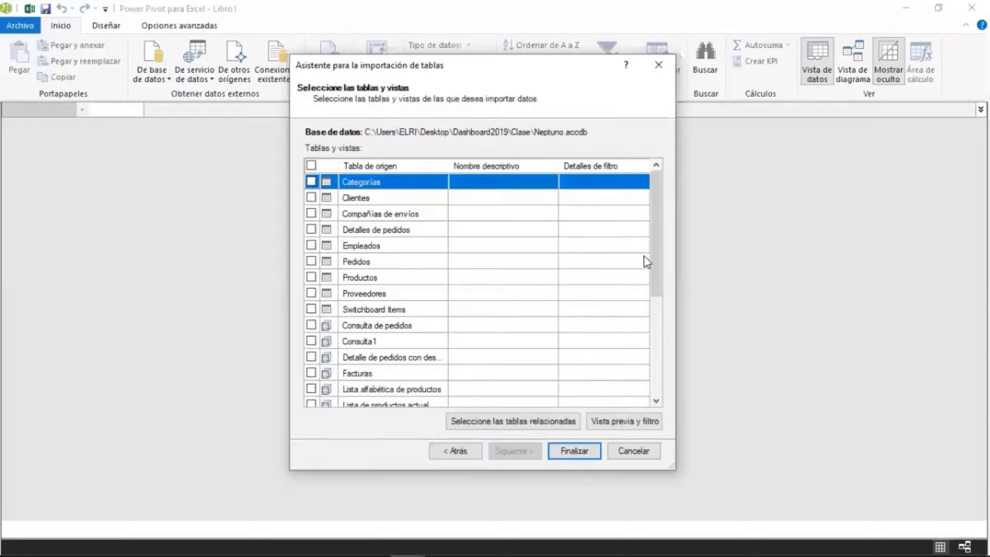
{"action": "left_click_drag", "start_coordinate": [655, 243], "coordinate": [661, 202]}
{"action": "left_click_drag", "start_coordinate": [655, 270], "coordinate": [660, 371]}
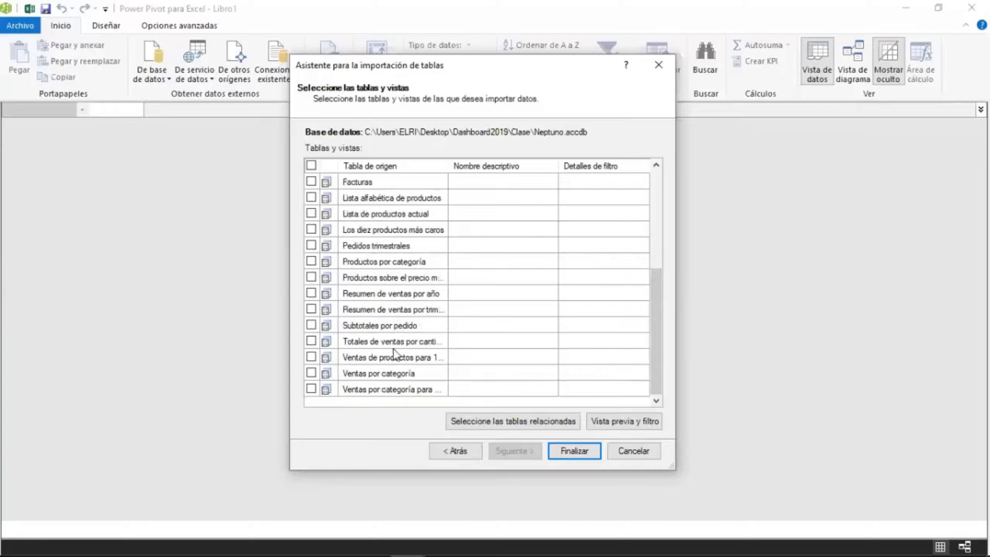
{"action": "scroll", "coordinate": [421, 331], "scroll_direction": "up", "scroll_amount": 5}
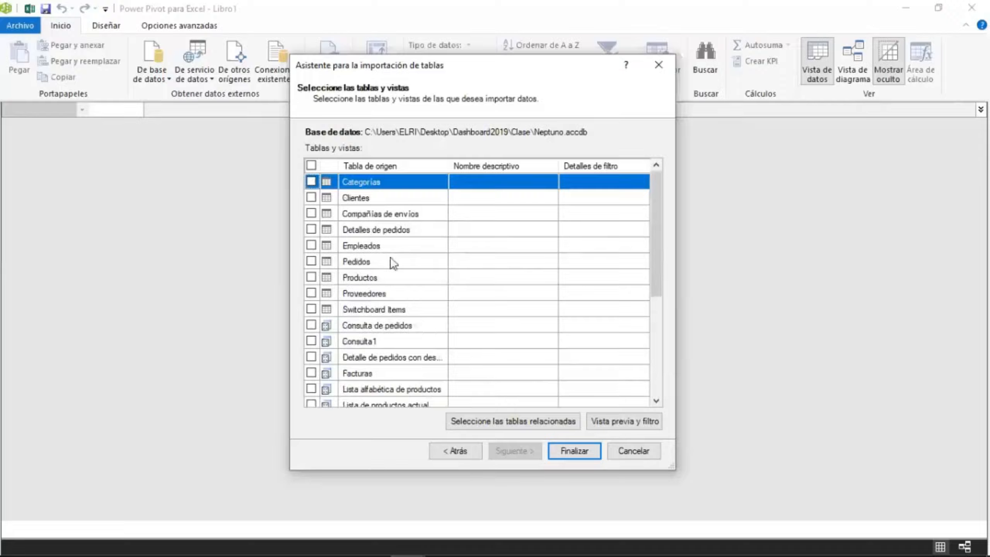
Select the eight tables from Categorías through Proveedores and finish the import.
{"action": "left_click", "coordinate": [311, 181]}
{"action": "left_click", "coordinate": [311, 198]}
{"action": "left_click", "coordinate": [311, 213]}
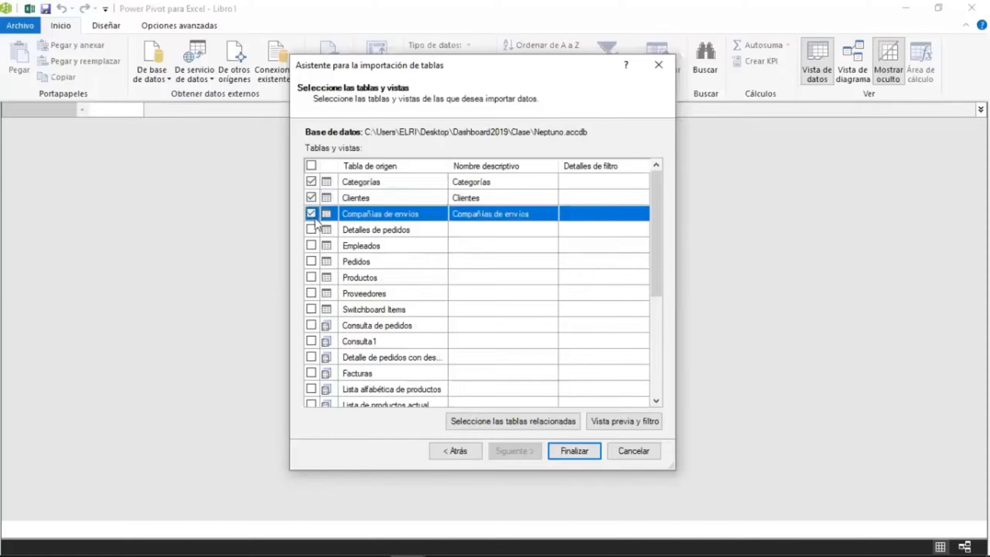
{"action": "left_click", "coordinate": [311, 230]}
{"action": "left_click", "coordinate": [311, 245]}
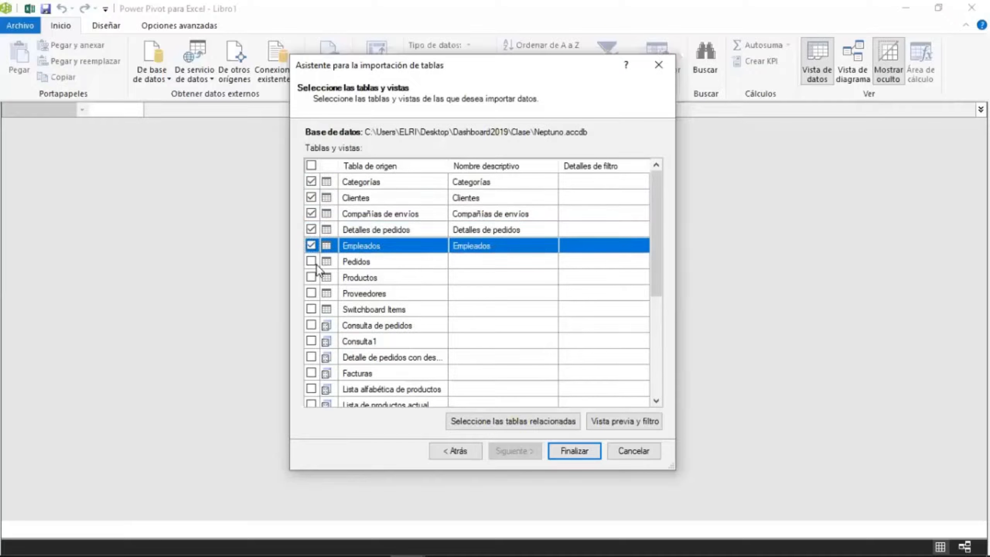
{"action": "left_click", "coordinate": [311, 261]}
{"action": "left_click", "coordinate": [311, 278]}
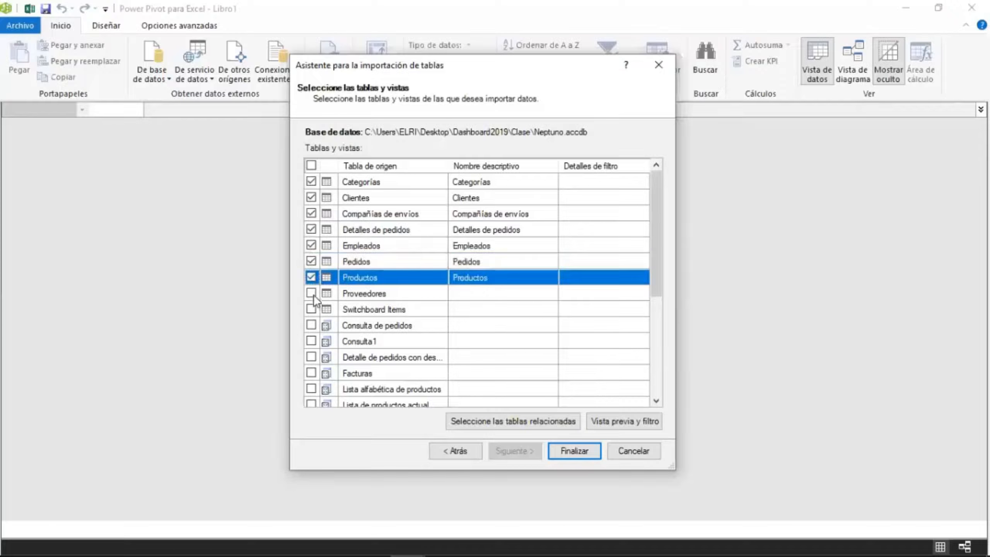
{"action": "left_click", "coordinate": [311, 293]}
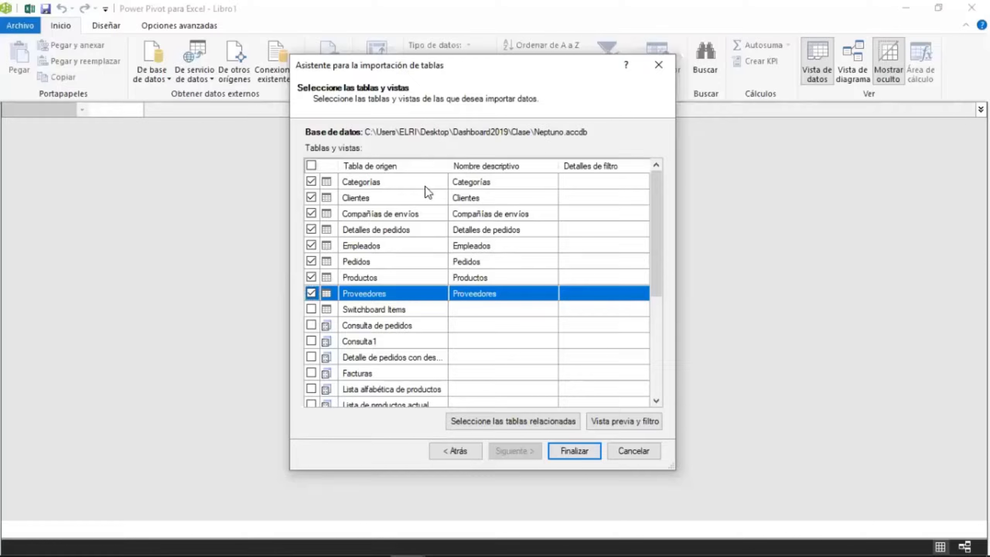
{"action": "left_click", "coordinate": [550, 448]}
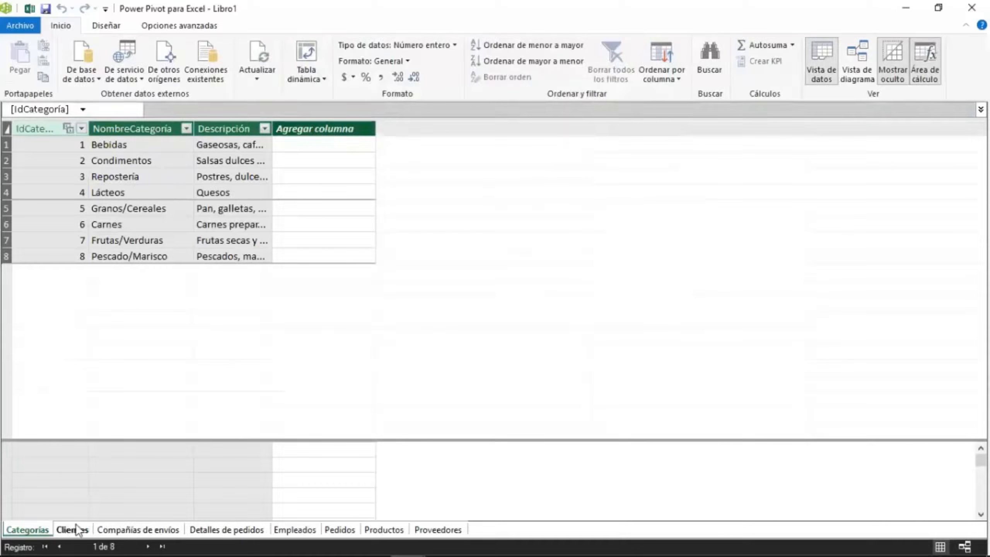
Review each imported table's sheet in the Power Pivot window, from Clientes to Productos.
{"action": "left_click", "coordinate": [65, 530]}
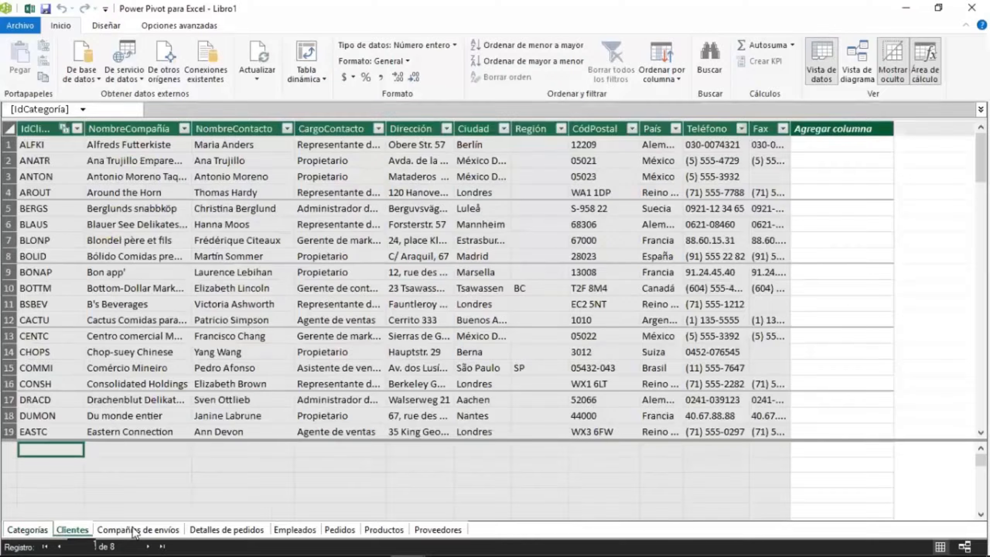
{"action": "left_click", "coordinate": [135, 530]}
{"action": "left_click", "coordinate": [221, 530]}
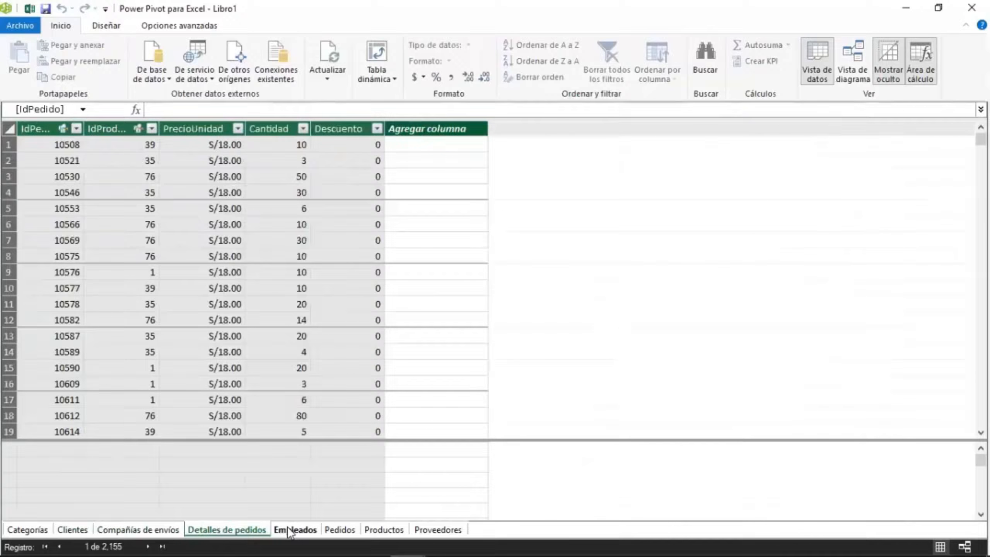
{"action": "left_click", "coordinate": [289, 530]}
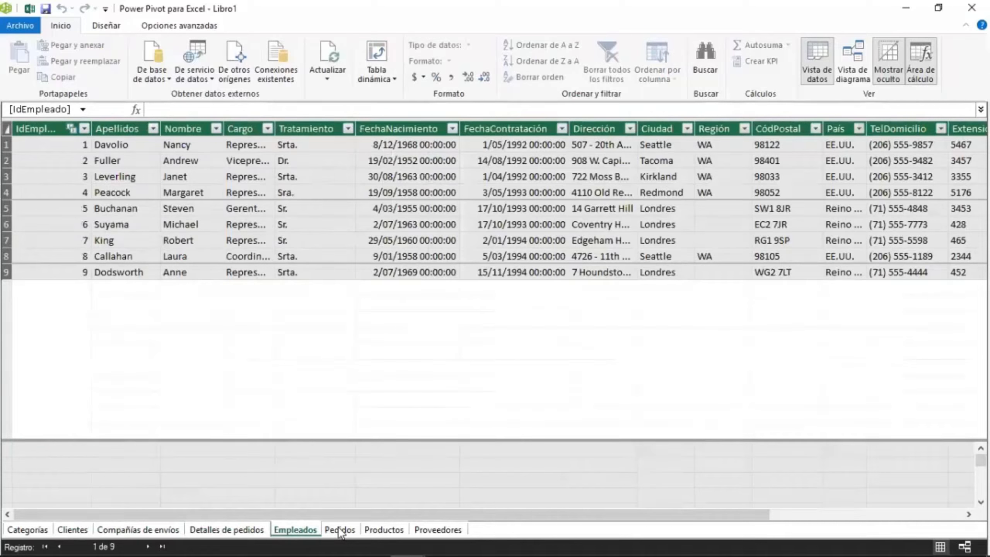
{"action": "left_click", "coordinate": [340, 530]}
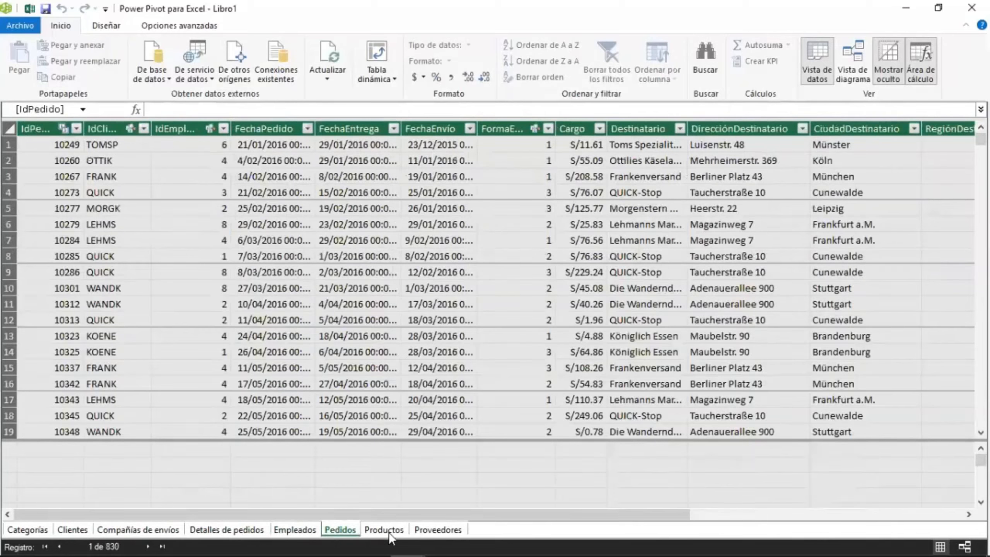
{"action": "left_click", "coordinate": [386, 530]}
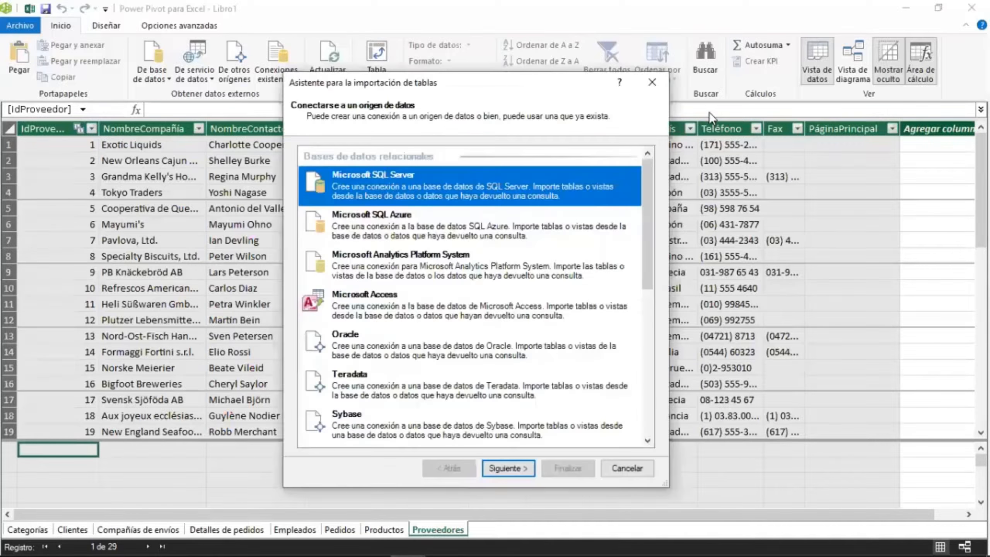
Start another Access import, connect to the Neptuno database again, and continue to table selection.
{"action": "left_click", "coordinate": [546, 305]}
{"action": "left_click", "coordinate": [502, 468]}
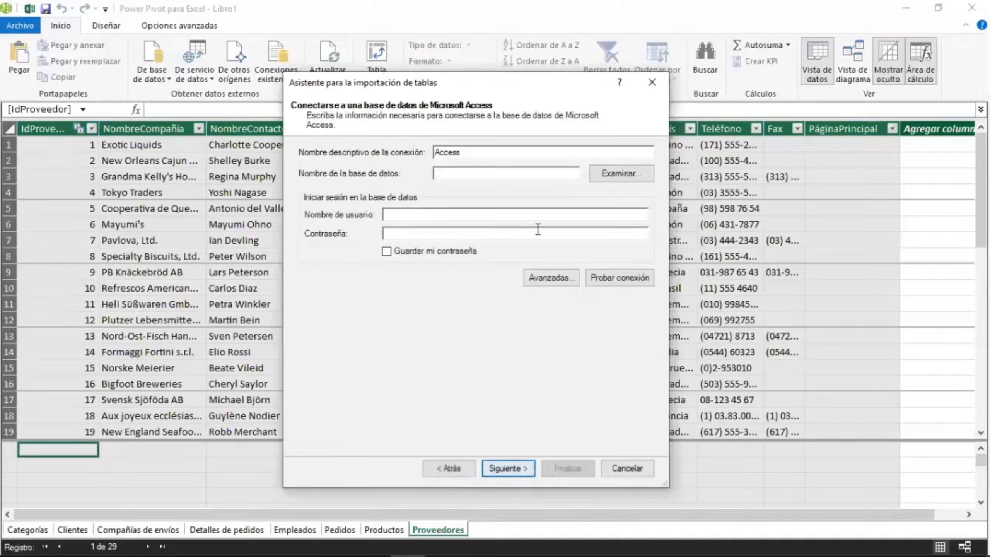
{"action": "left_click", "coordinate": [627, 176]}
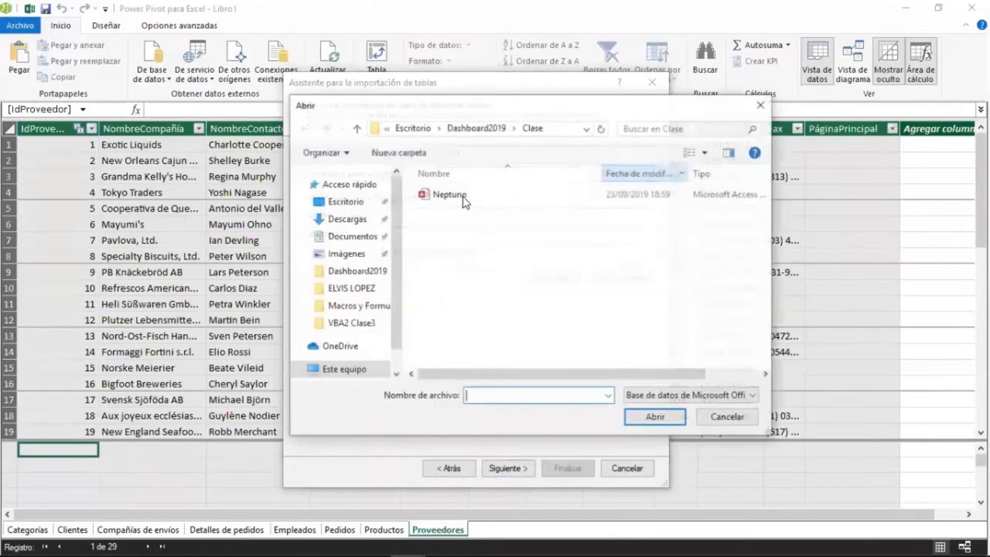
{"action": "left_click", "coordinate": [452, 194]}
{"action": "left_click", "coordinate": [645, 416]}
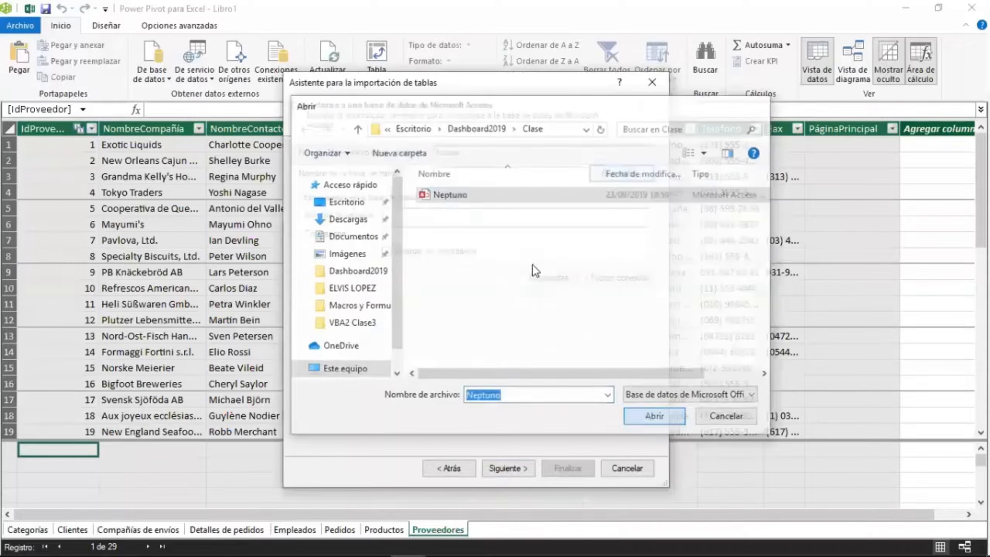
{"action": "left_click", "coordinate": [506, 467]}
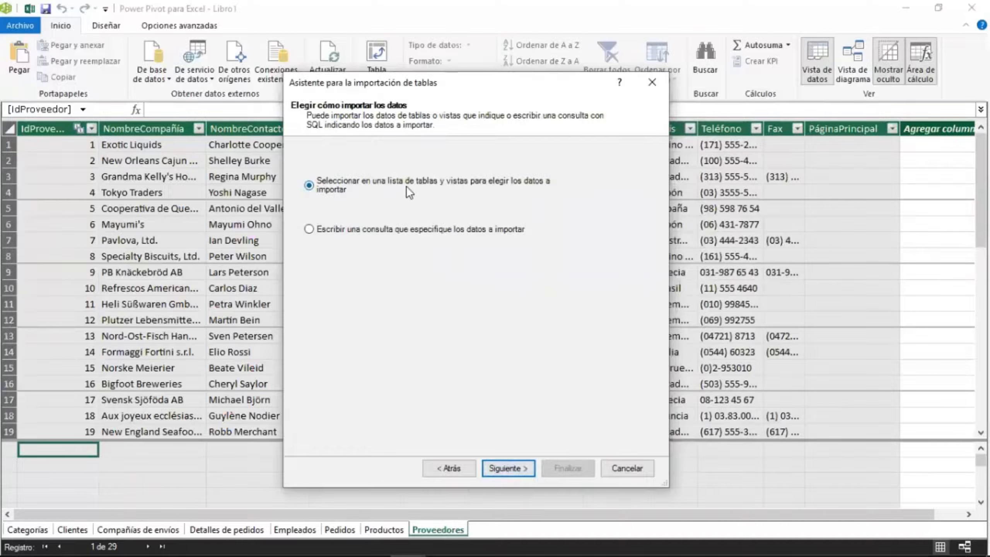
{"action": "left_click", "coordinate": [501, 467]}
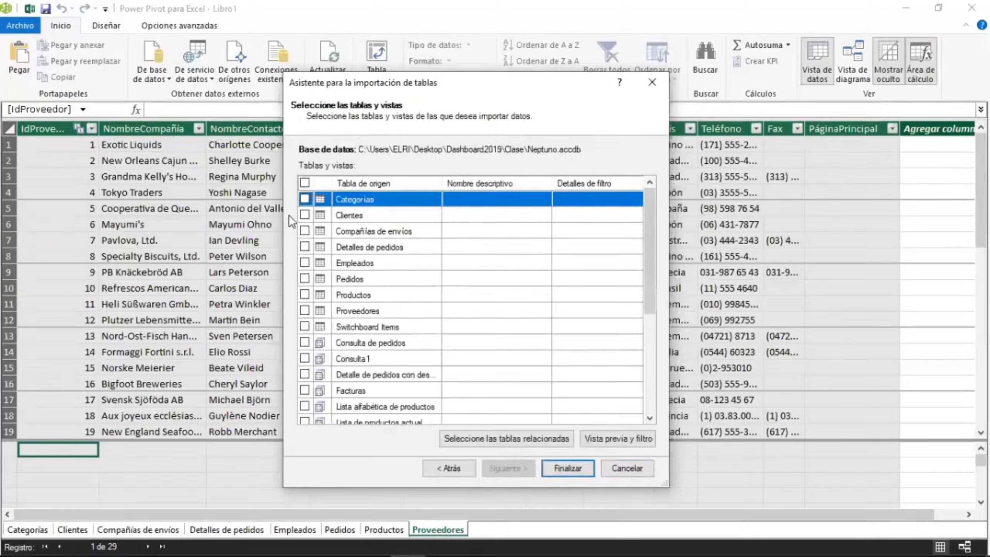
{"action": "left_click", "coordinate": [306, 198]}
{"action": "left_click", "coordinate": [306, 214]}
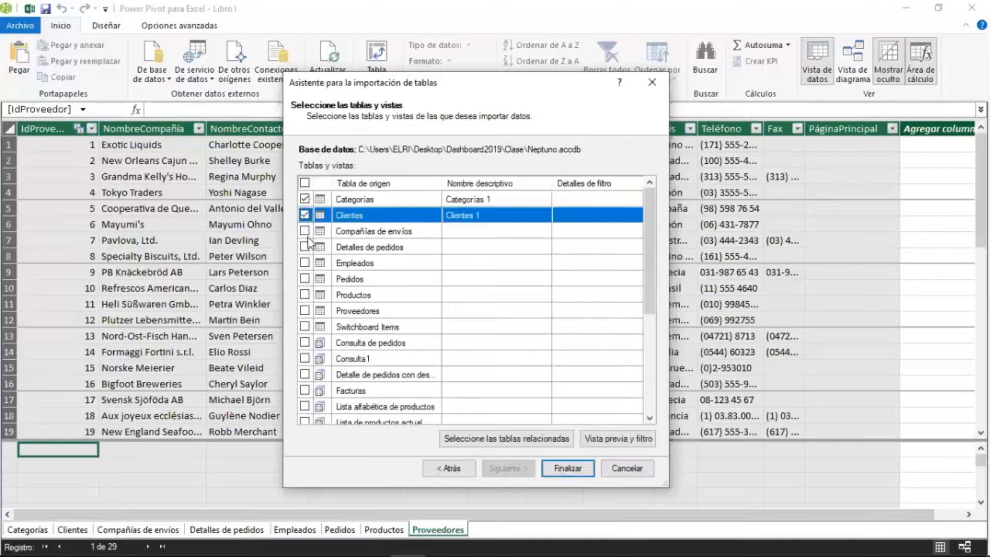
{"action": "left_click", "coordinate": [306, 231]}
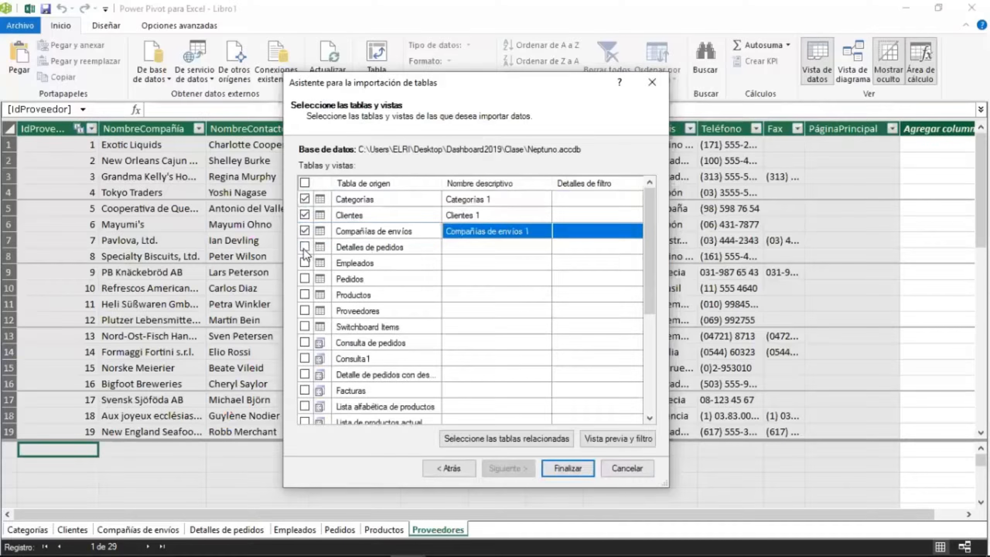
{"action": "left_click", "coordinate": [305, 246]}
{"action": "left_click", "coordinate": [304, 262]}
{"action": "left_click", "coordinate": [305, 278]}
{"action": "left_click", "coordinate": [304, 294]}
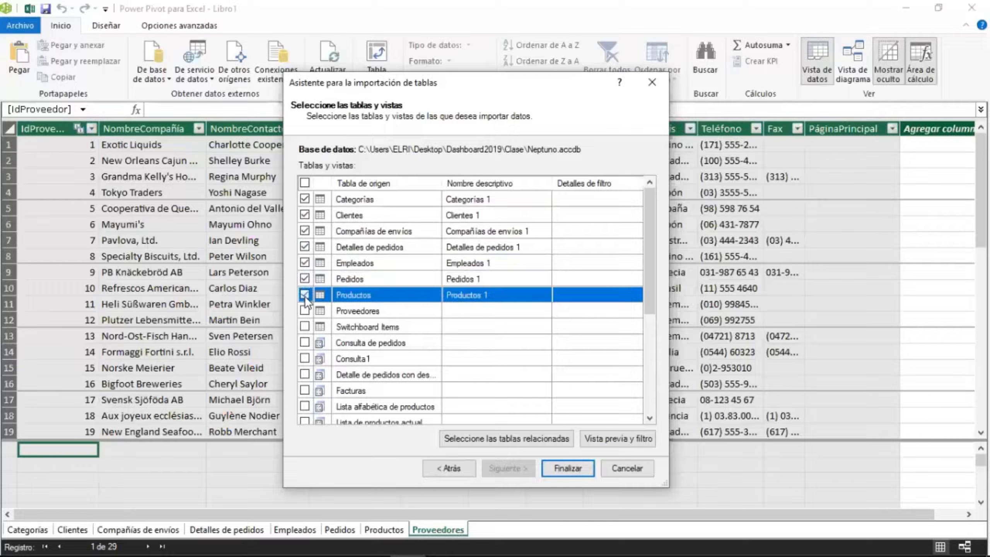
{"action": "left_click", "coordinate": [304, 311]}
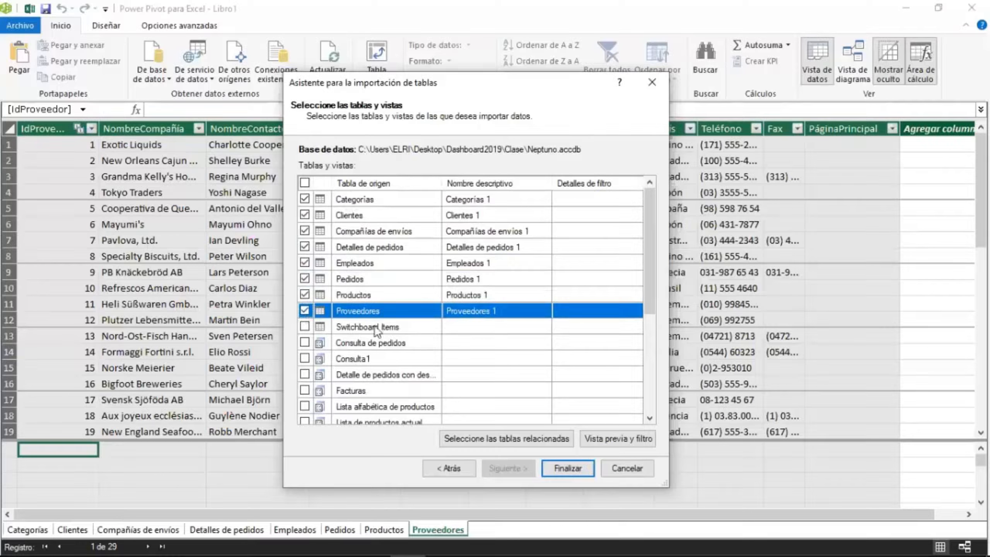
{"action": "left_click", "coordinate": [629, 467]}
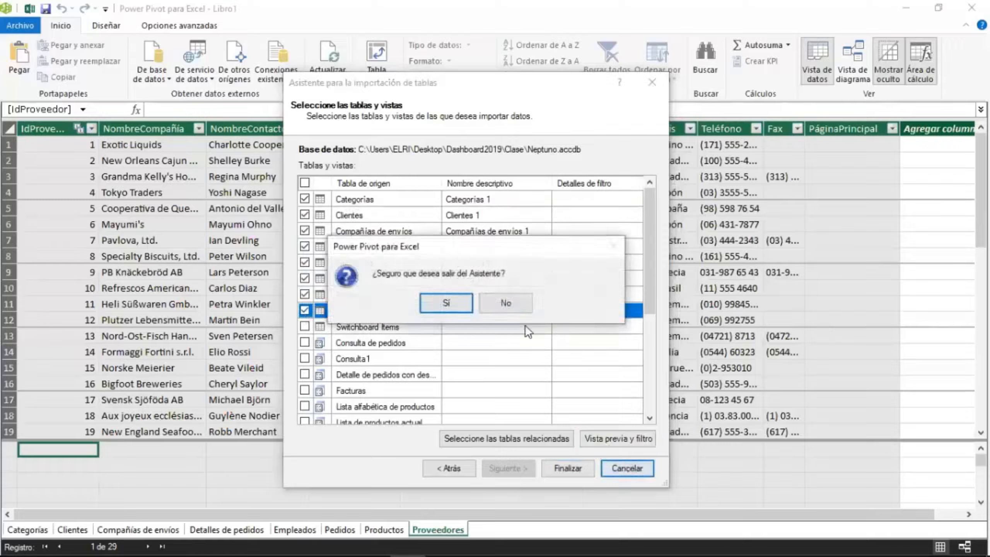
{"action": "left_click", "coordinate": [446, 303]}
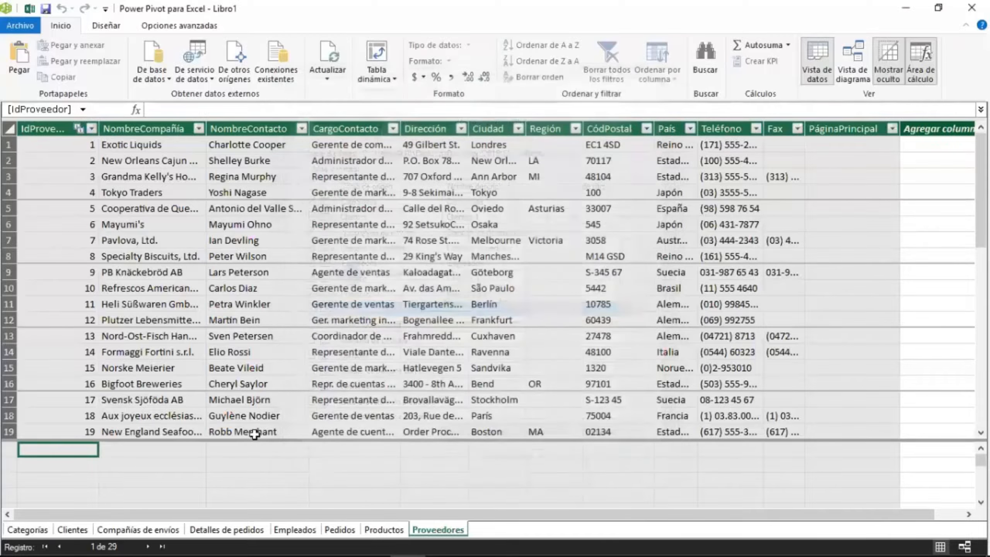
Browse the imported tables' sheets from Categorías through Proveedores in the data view.
{"action": "left_click", "coordinate": [39, 530]}
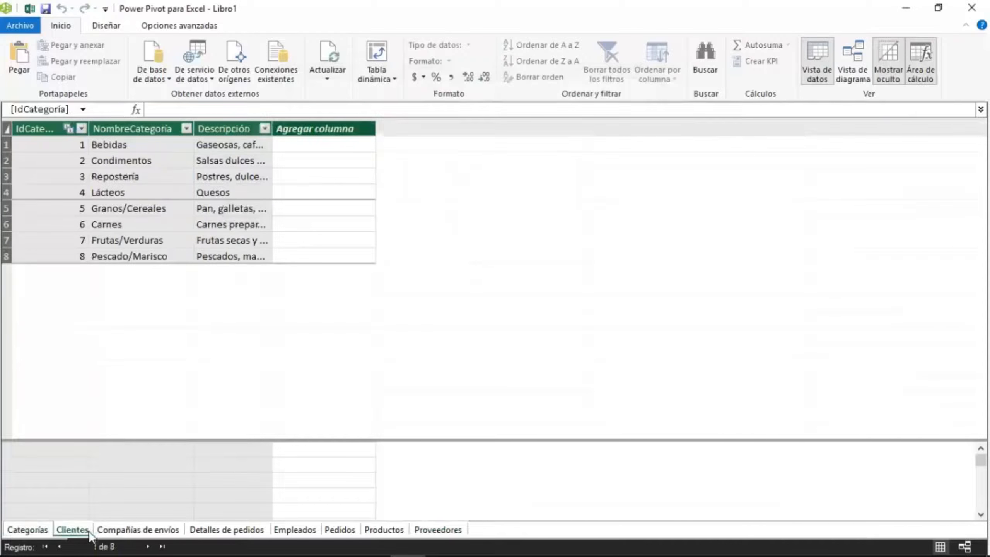
{"action": "left_click", "coordinate": [138, 529]}
{"action": "left_click", "coordinate": [205, 532]}
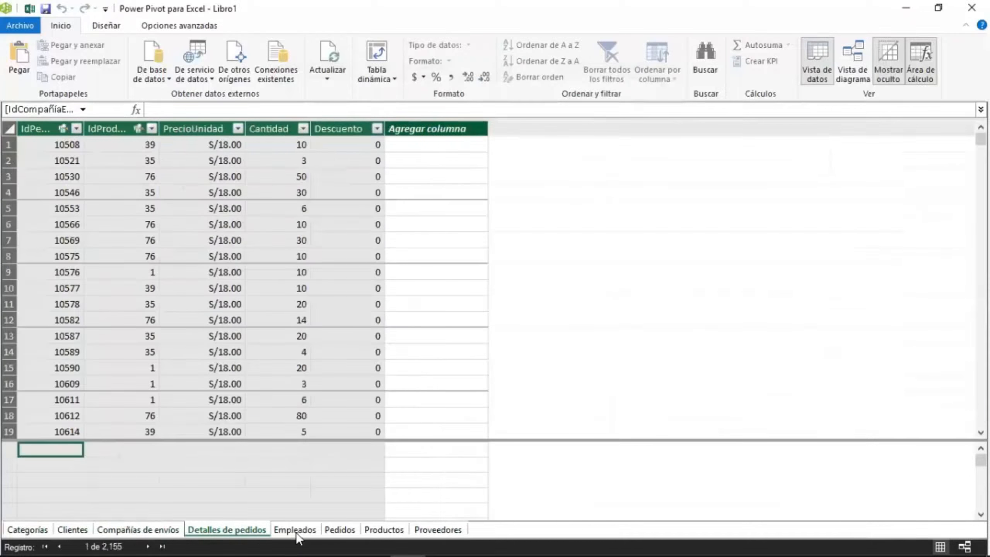
{"action": "left_click", "coordinate": [295, 530]}
{"action": "left_click", "coordinate": [437, 531]}
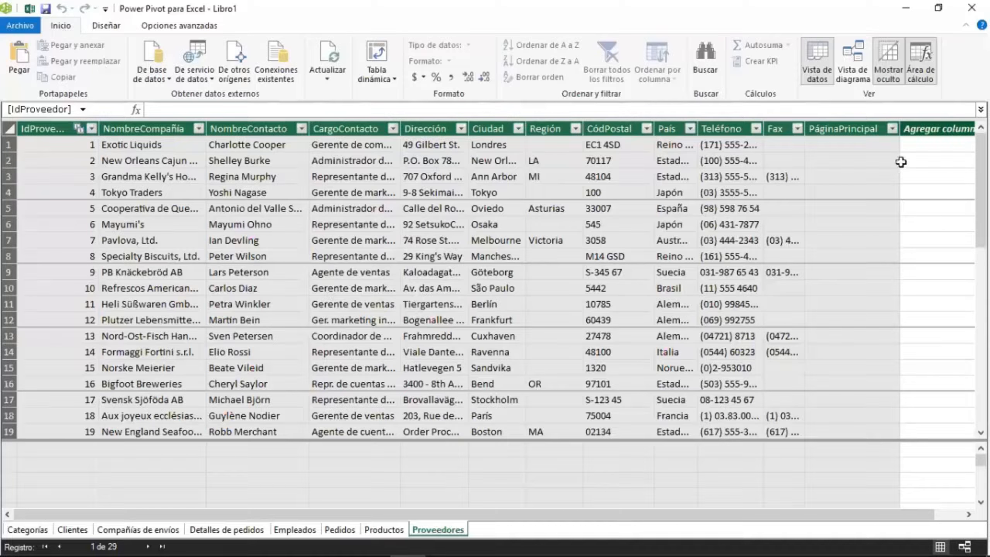
Switch to diagram view and reposition the Compañías de envíos, Pedidos and Empleados boxes, enlarging Pedidos.
{"action": "left_click", "coordinate": [863, 80]}
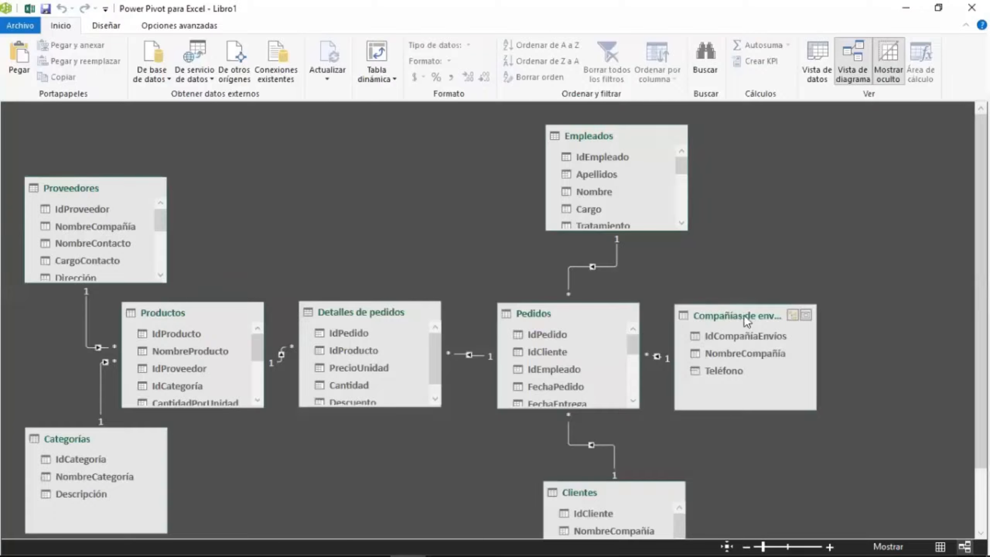
{"action": "left_click_drag", "start_coordinate": [744, 318], "coordinate": [873, 155]}
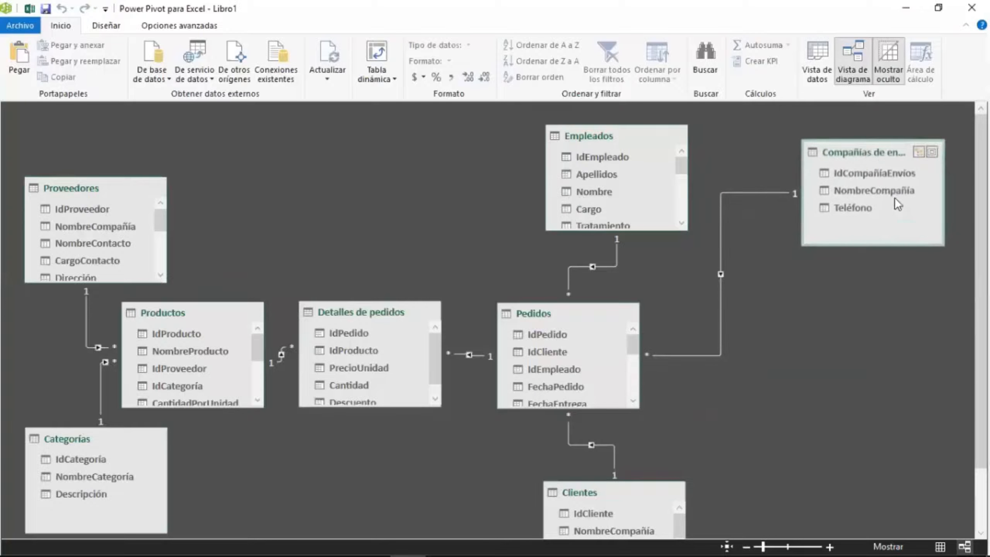
{"action": "left_click_drag", "start_coordinate": [943, 244], "coordinate": [929, 227]}
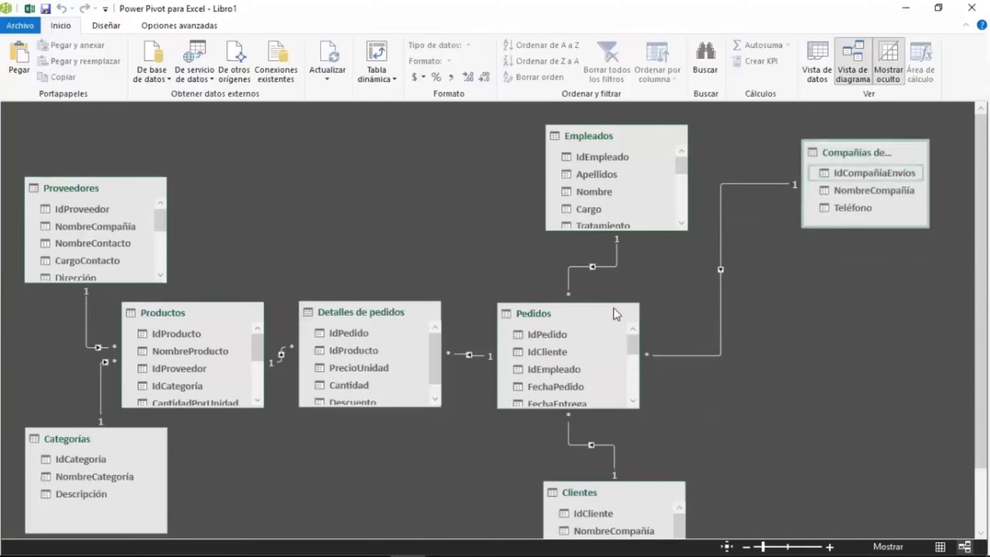
{"action": "left_click_drag", "start_coordinate": [563, 314], "coordinate": [701, 252]}
{"action": "left_click_drag", "start_coordinate": [626, 139], "coordinate": [594, 139]}
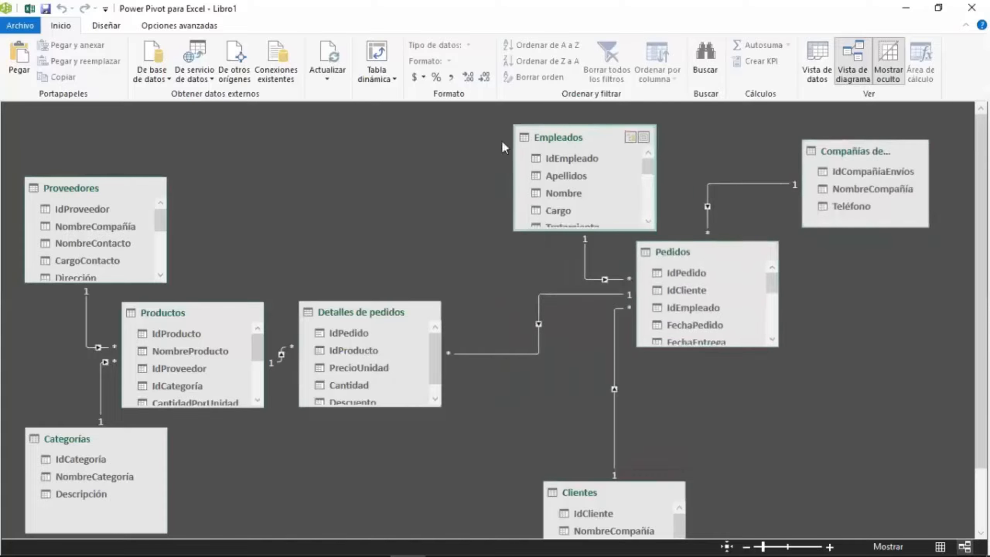
{"action": "left_click_drag", "start_coordinate": [501, 143], "coordinate": [501, 141]}
{"action": "left_click_drag", "start_coordinate": [691, 246], "coordinate": [685, 143]}
{"action": "left_click_drag", "start_coordinate": [700, 240], "coordinate": [700, 377]}
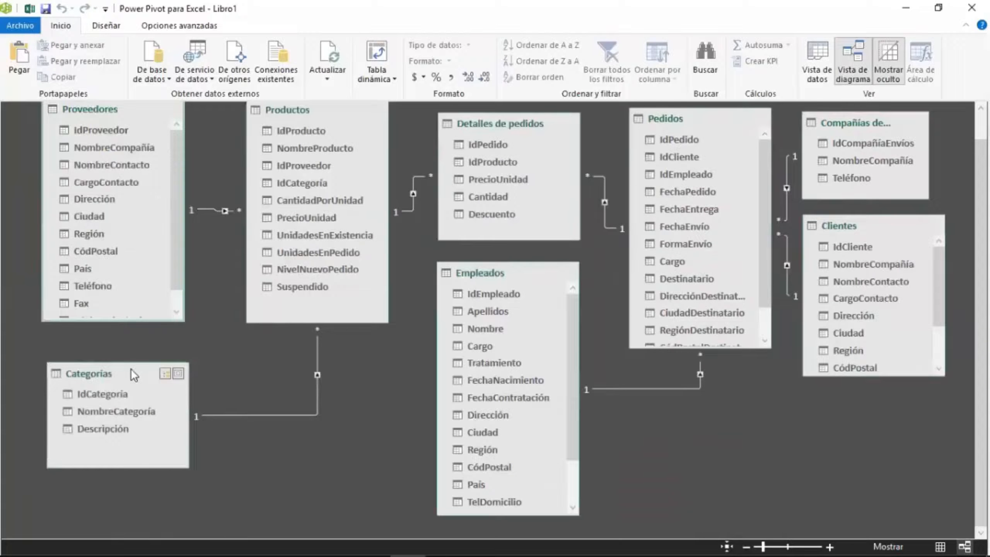
Rearrange the Clientes, Compañías de envíos, Empleados and Detalles de pedidos boxes so all tables fit the diagram.
{"action": "left_click", "coordinate": [122, 381]}
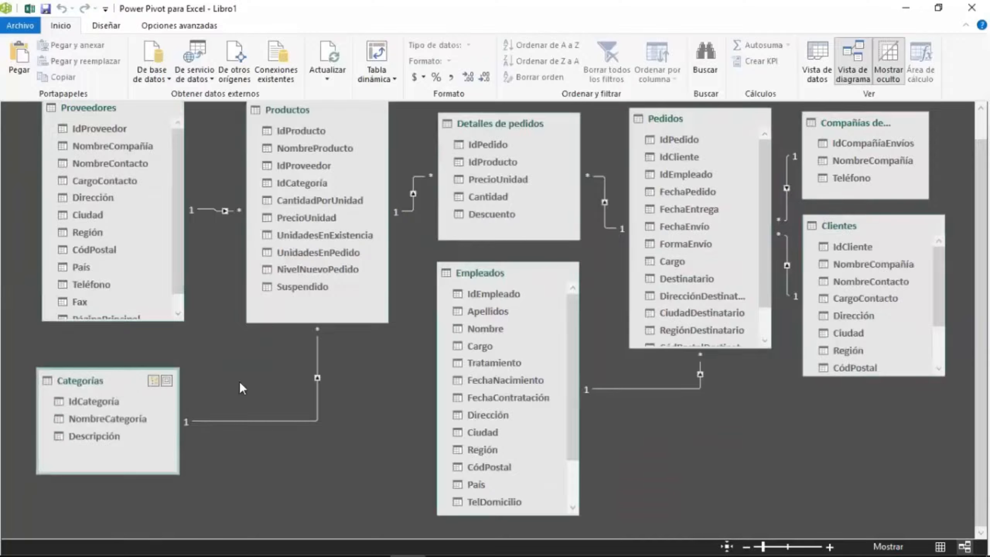
{"action": "scroll", "coordinate": [240, 381], "scroll_direction": "up", "scroll_amount": 1}
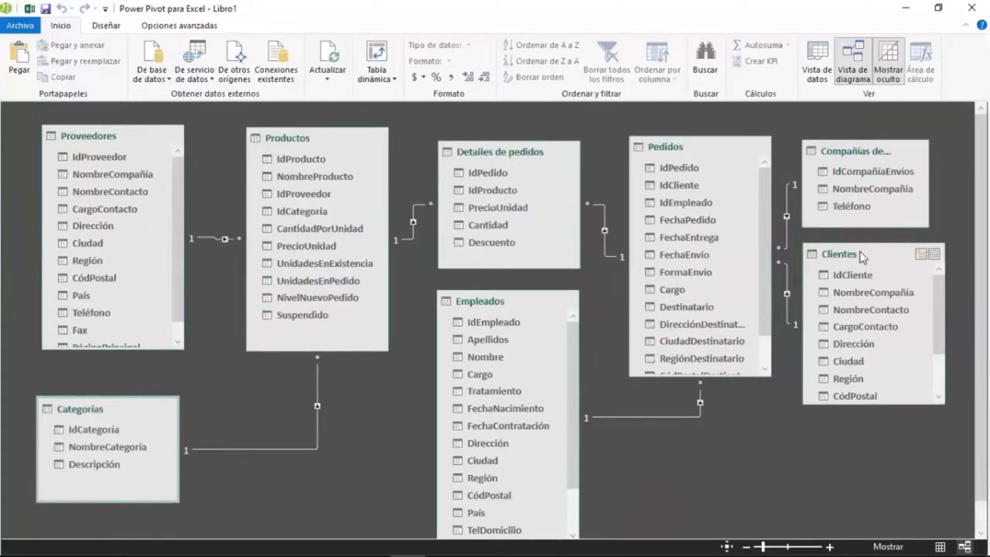
{"action": "left_click_drag", "start_coordinate": [853, 257], "coordinate": [851, 285]}
{"action": "left_click_drag", "start_coordinate": [853, 431], "coordinate": [853, 490]}
{"action": "scroll", "coordinate": [849, 448], "scroll_direction": "down", "scroll_amount": 1}
{"action": "left_click_drag", "start_coordinate": [873, 124], "coordinate": [876, 111]}
{"action": "scroll", "coordinate": [881, 136], "scroll_direction": "up", "scroll_amount": 1}
{"action": "left_click_drag", "start_coordinate": [932, 173], "coordinate": [940, 172]}
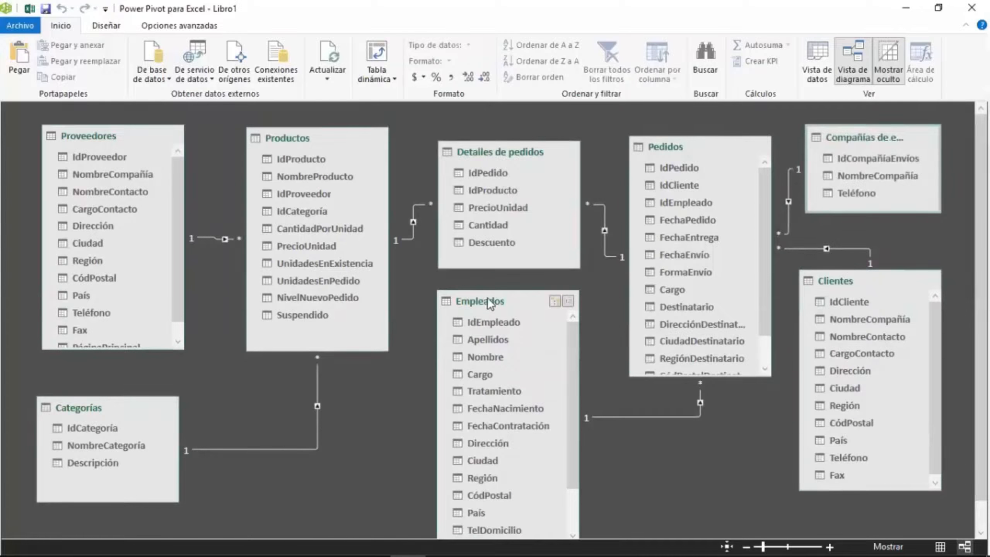
{"action": "left_click_drag", "start_coordinate": [488, 297], "coordinate": [488, 292]}
{"action": "left_click_drag", "start_coordinate": [502, 154], "coordinate": [496, 138]}
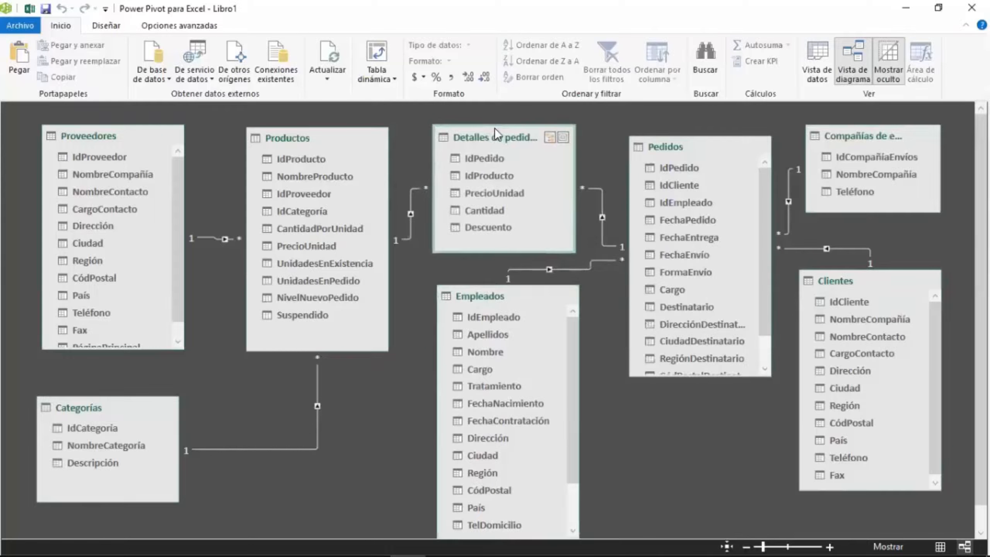
{"action": "left_click_drag", "start_coordinate": [521, 289], "coordinate": [522, 280]}
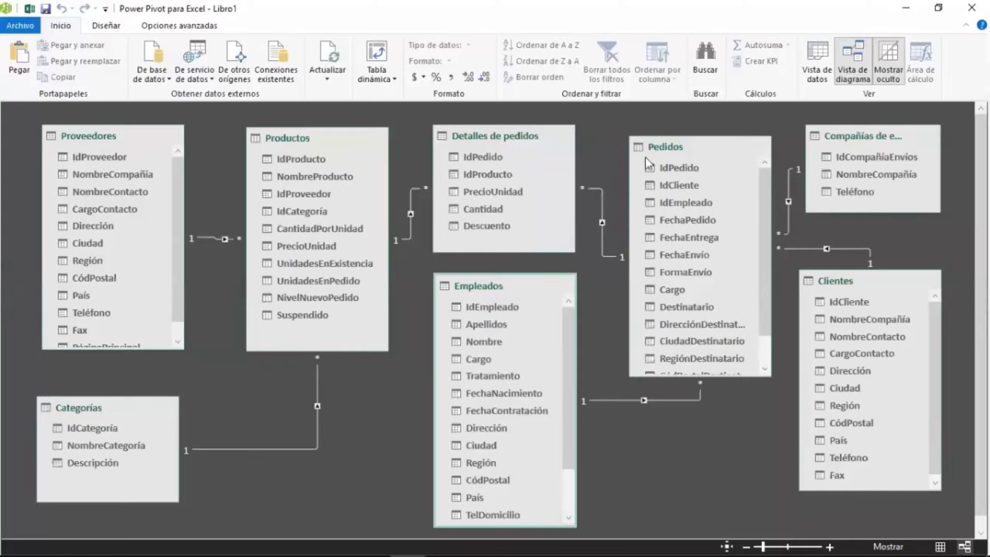
Fine-tune the positions of the Detalles de pedidos, Productos and Pedidos boxes in the diagram.
{"action": "left_click", "coordinate": [605, 213]}
{"action": "left_click", "coordinate": [492, 133]}
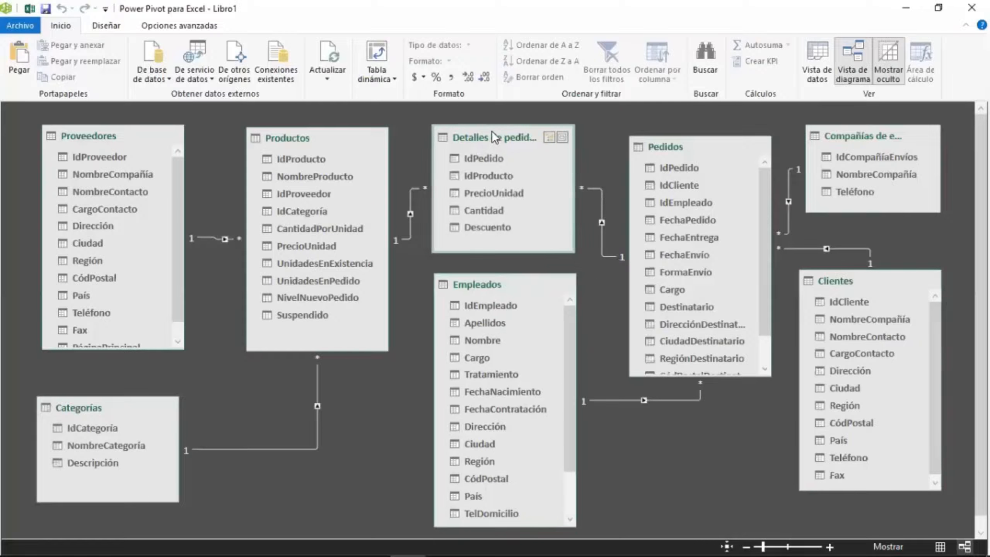
{"action": "left_click_drag", "start_coordinate": [491, 133], "coordinate": [487, 132]}
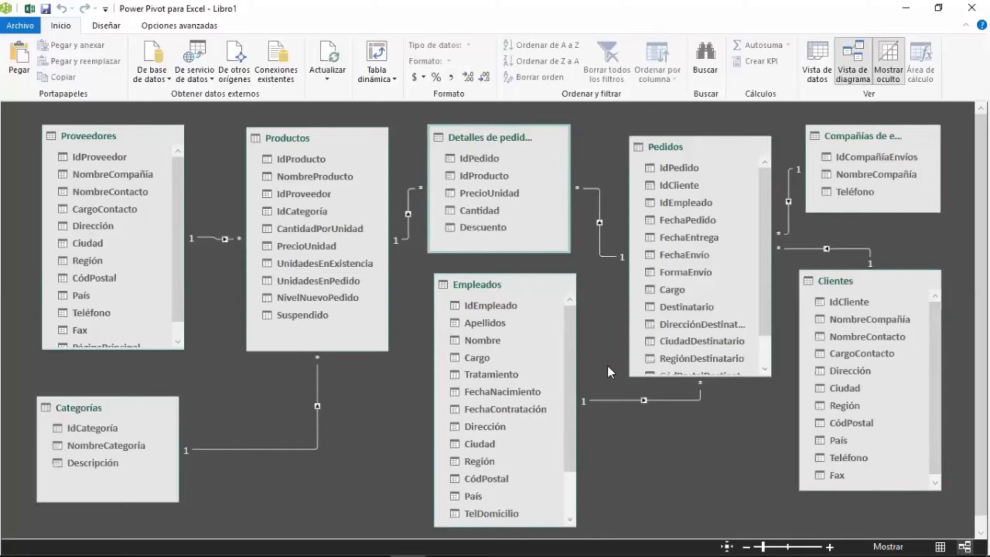
{"action": "left_click", "coordinate": [621, 260]}
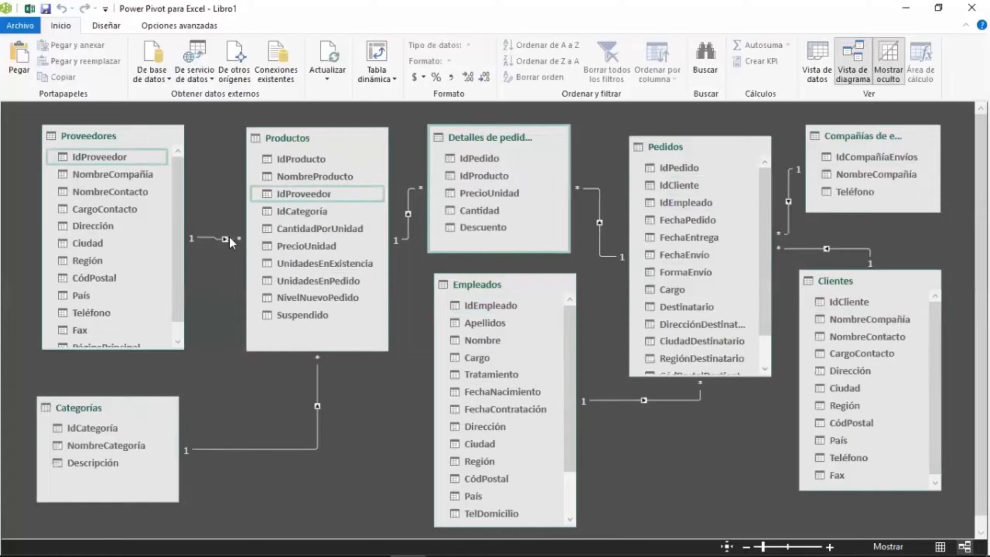
{"action": "left_click_drag", "start_coordinate": [327, 139], "coordinate": [322, 151]}
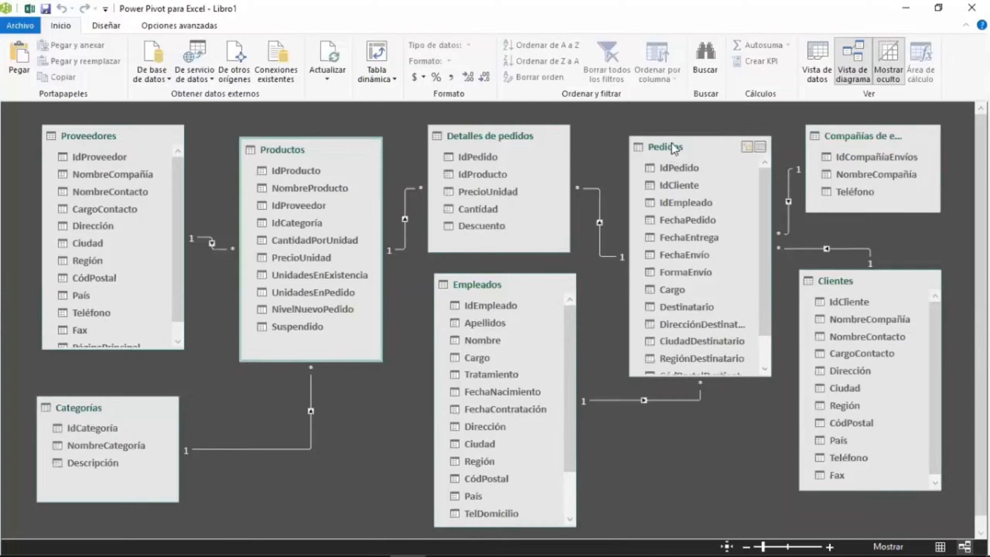
{"action": "left_click_drag", "start_coordinate": [671, 143], "coordinate": [663, 143]}
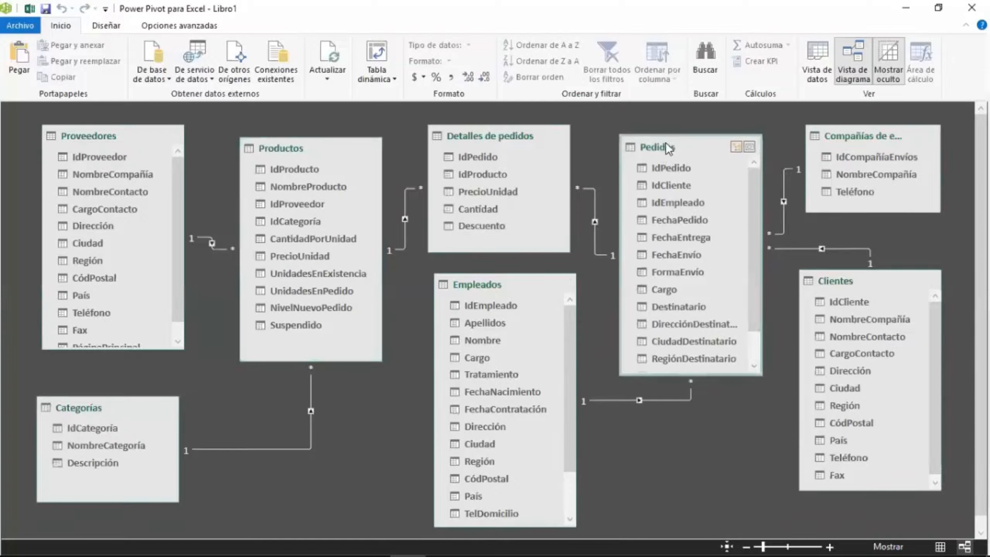
Select various columns across the Clientes, Pedidos, Productos, Empleados, Categorías and Compañías de envíos tables to inspect their data types.
{"action": "left_click", "coordinate": [869, 318]}
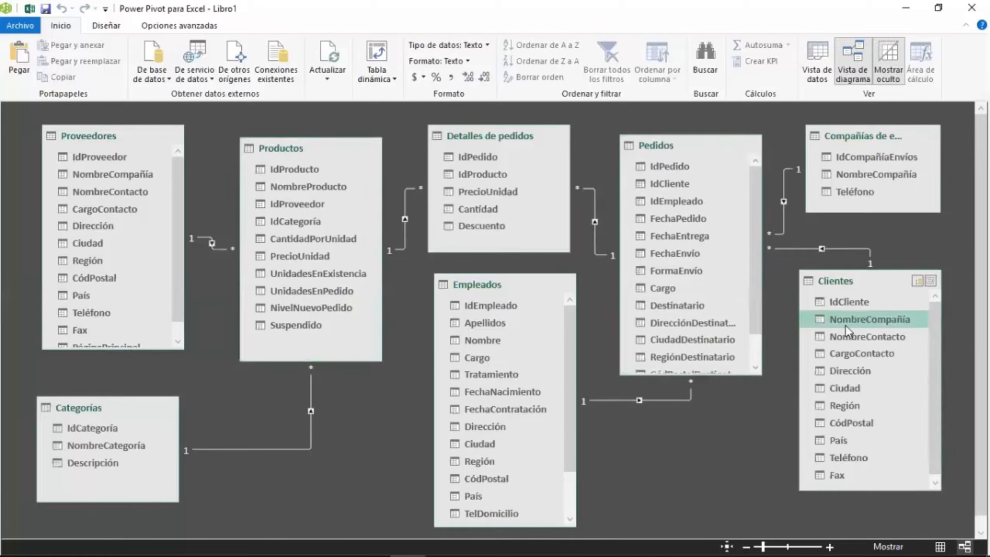
{"action": "left_click", "coordinate": [860, 337]}
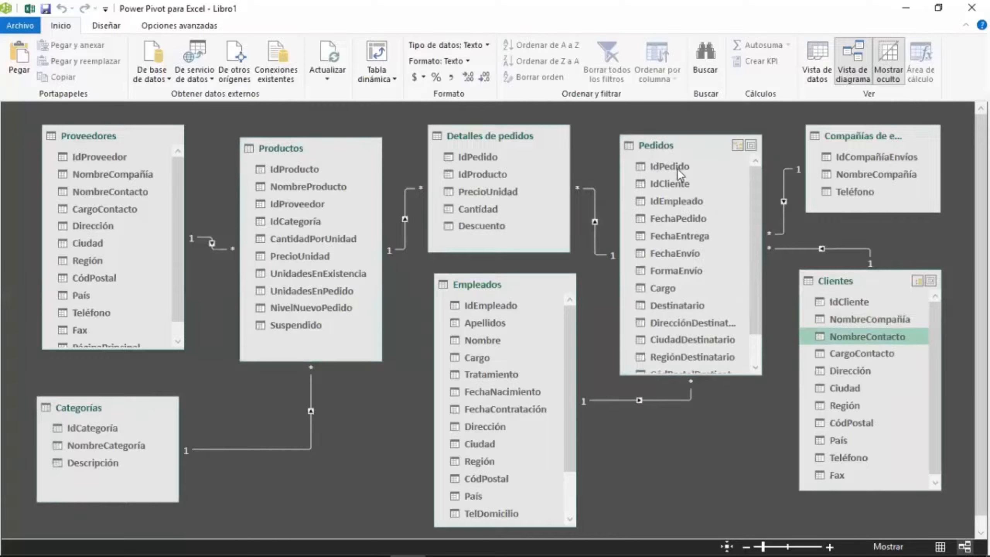
{"action": "left_click", "coordinate": [677, 169]}
{"action": "left_click", "coordinate": [855, 322]}
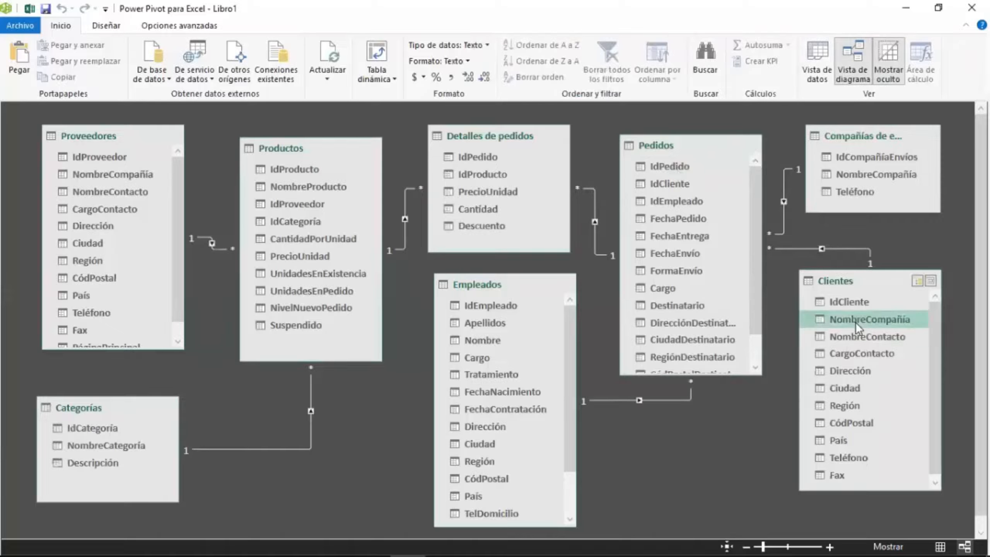
{"action": "left_click", "coordinate": [671, 169]}
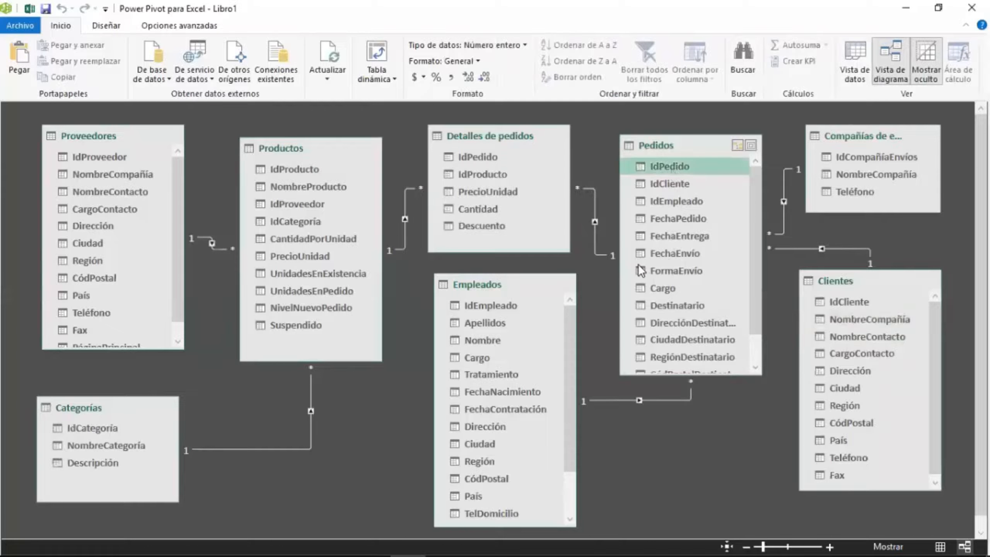
{"action": "left_click", "coordinate": [488, 210]}
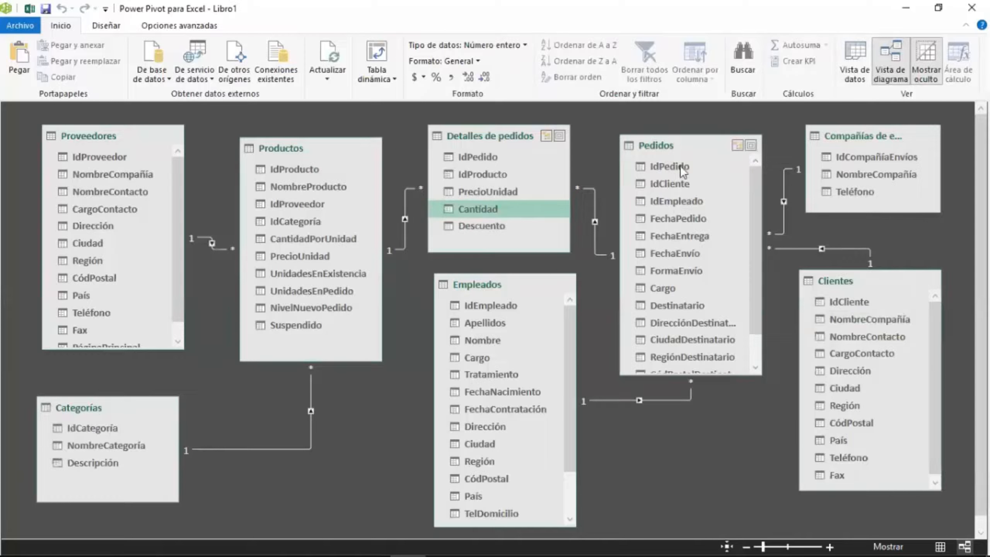
{"action": "left_click", "coordinate": [328, 188]}
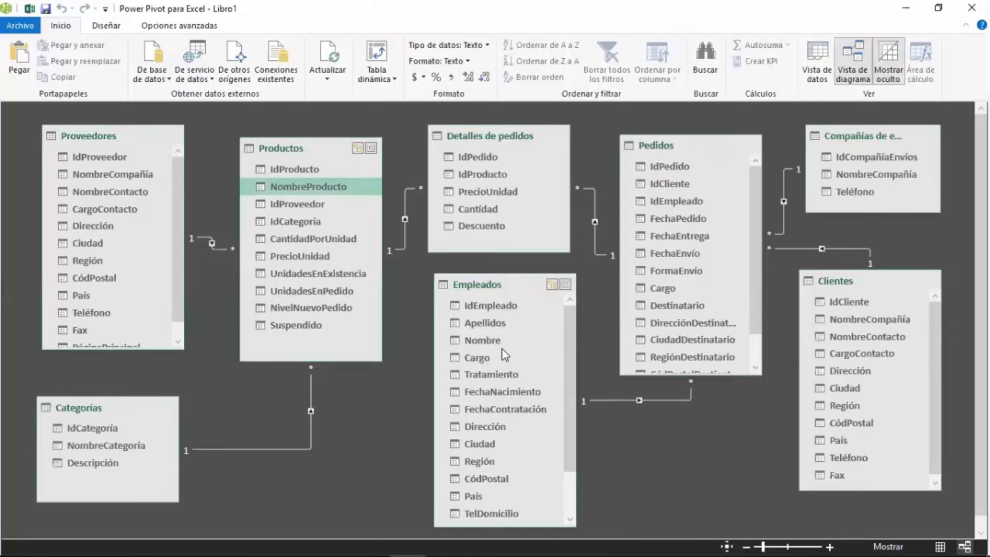
{"action": "left_click", "coordinate": [493, 327]}
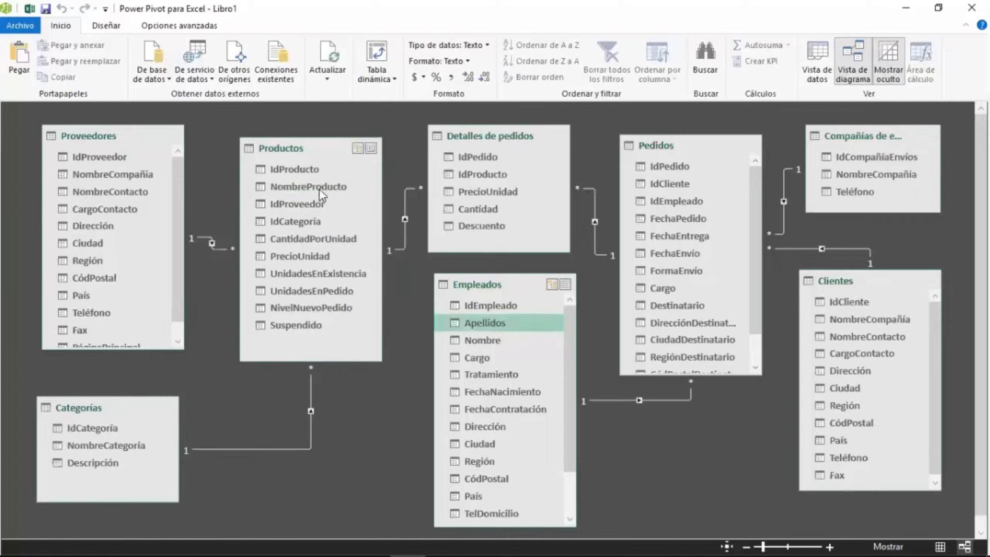
{"action": "left_click", "coordinate": [119, 448]}
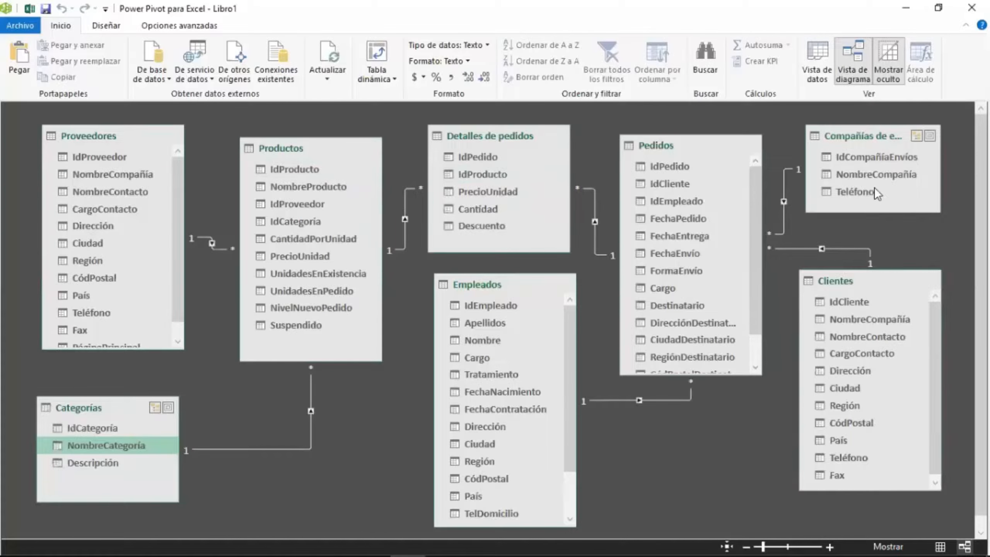
{"action": "left_click", "coordinate": [896, 172]}
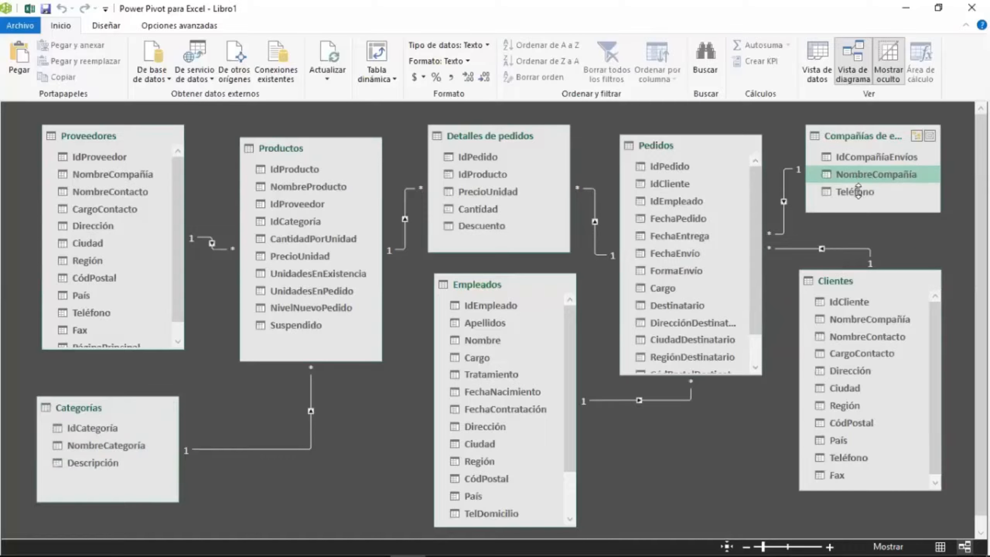
{"action": "left_click", "coordinate": [688, 254]}
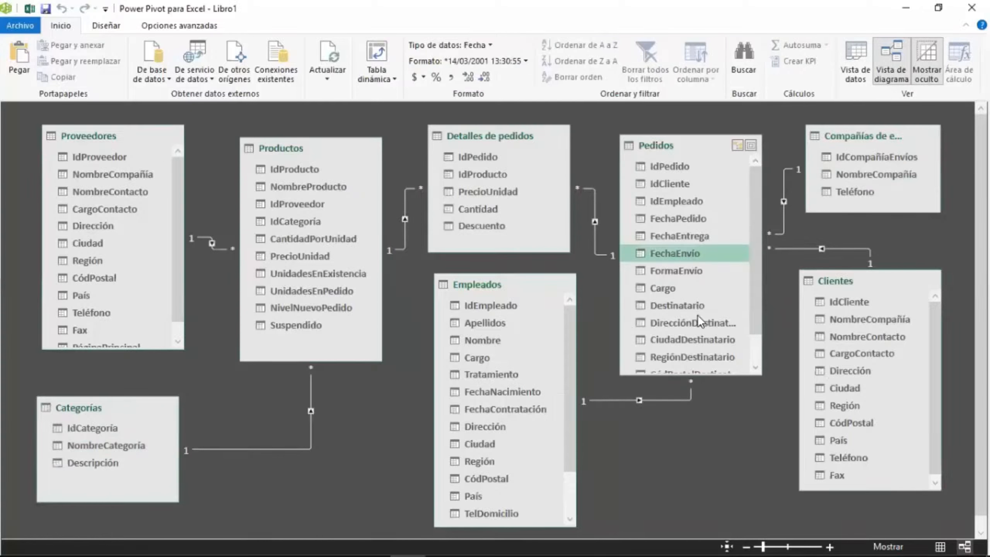
{"action": "left_click", "coordinate": [697, 272]}
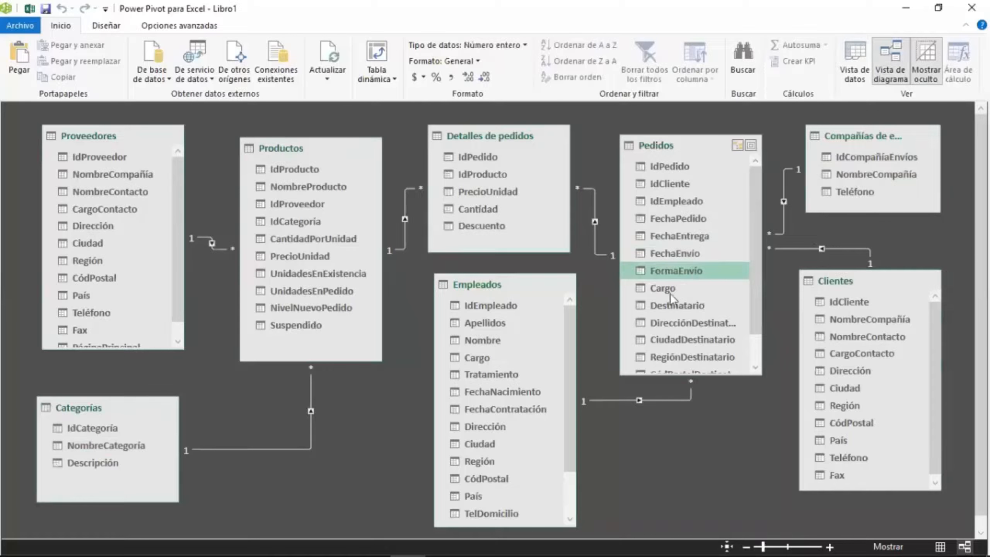
{"action": "left_click", "coordinate": [492, 211]}
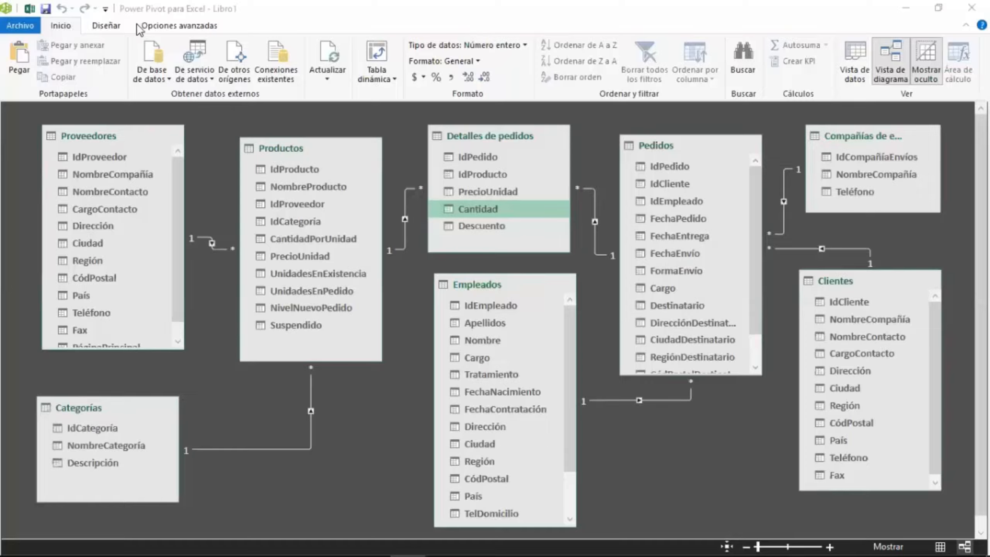
{"action": "left_click", "coordinate": [30, 10]}
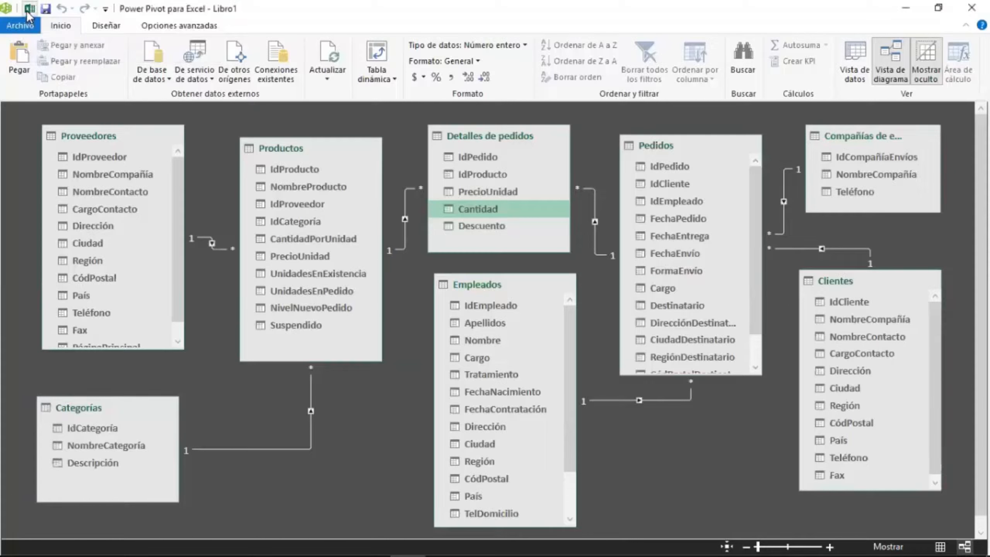
{"action": "left_click", "coordinate": [289, 204]}
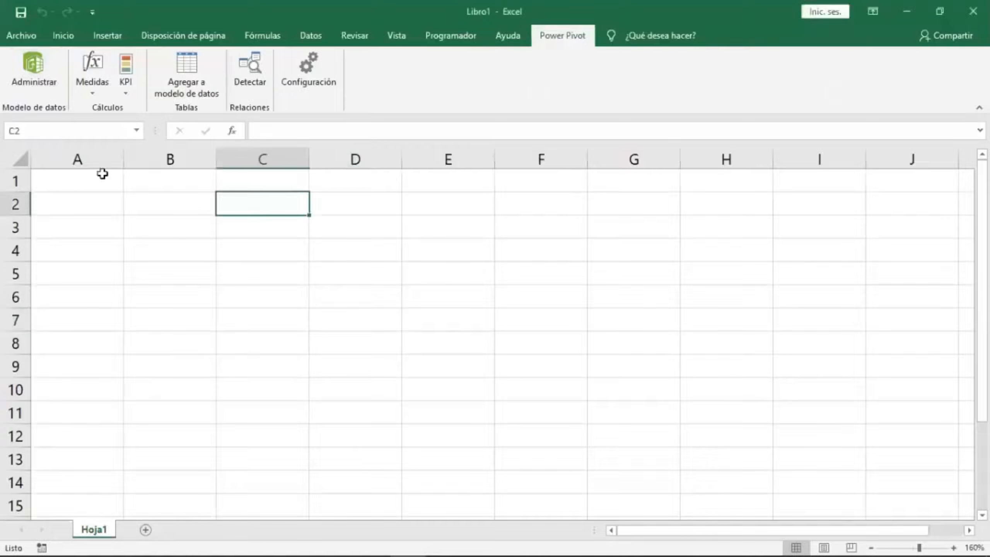
{"action": "left_click", "coordinate": [50, 93]}
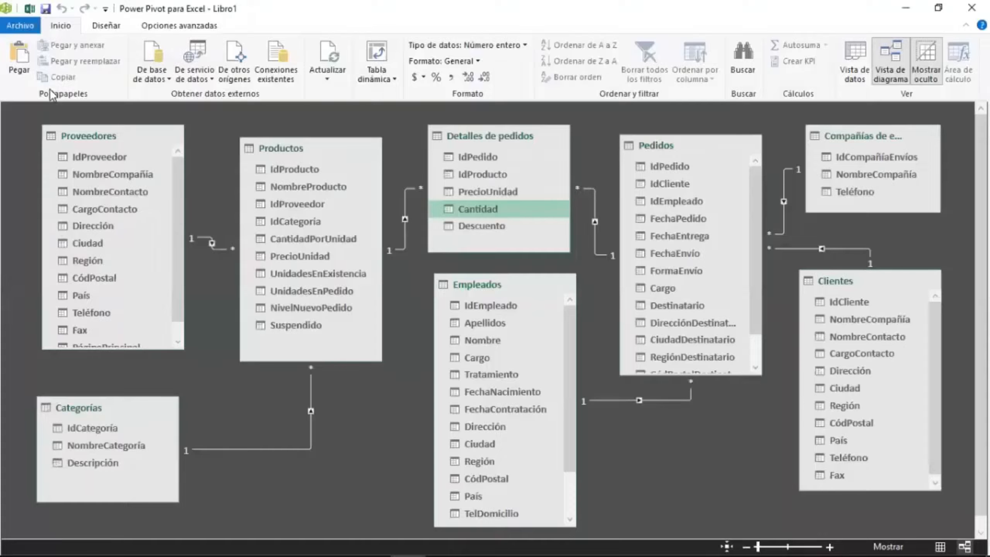
{"action": "left_click", "coordinate": [30, 8]}
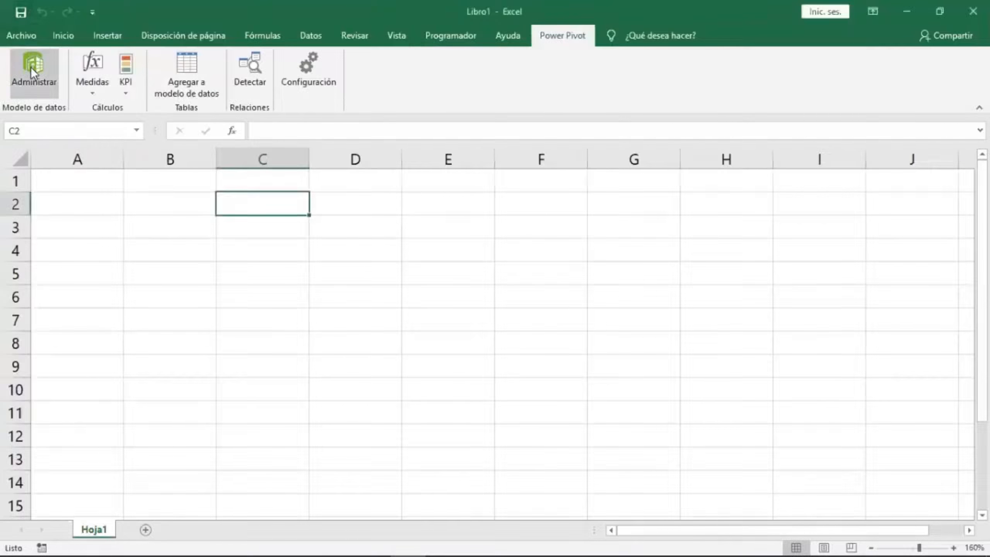
{"action": "left_click", "coordinate": [31, 67]}
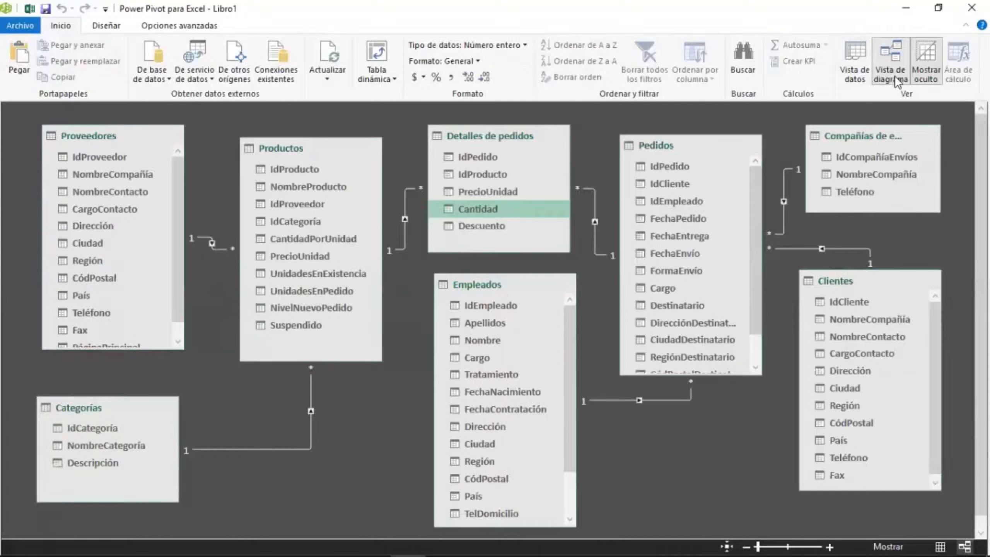
Browse the data of each imported table in data view, switching between the table tabs and the diagram.
{"action": "left_click", "coordinate": [852, 68]}
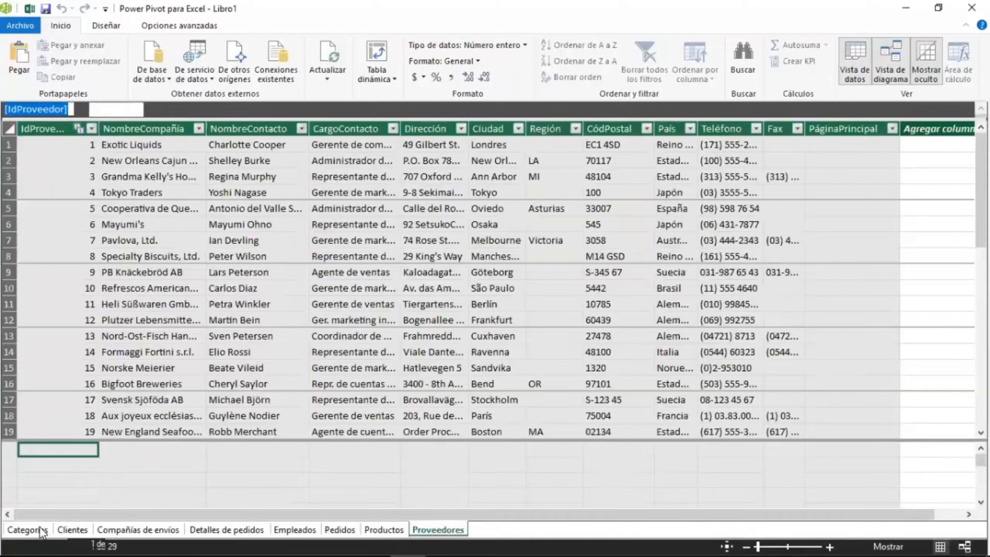
{"action": "left_click", "coordinate": [43, 529]}
{"action": "left_click", "coordinate": [176, 530]}
{"action": "left_click", "coordinate": [200, 529]}
{"action": "left_click", "coordinate": [292, 530]}
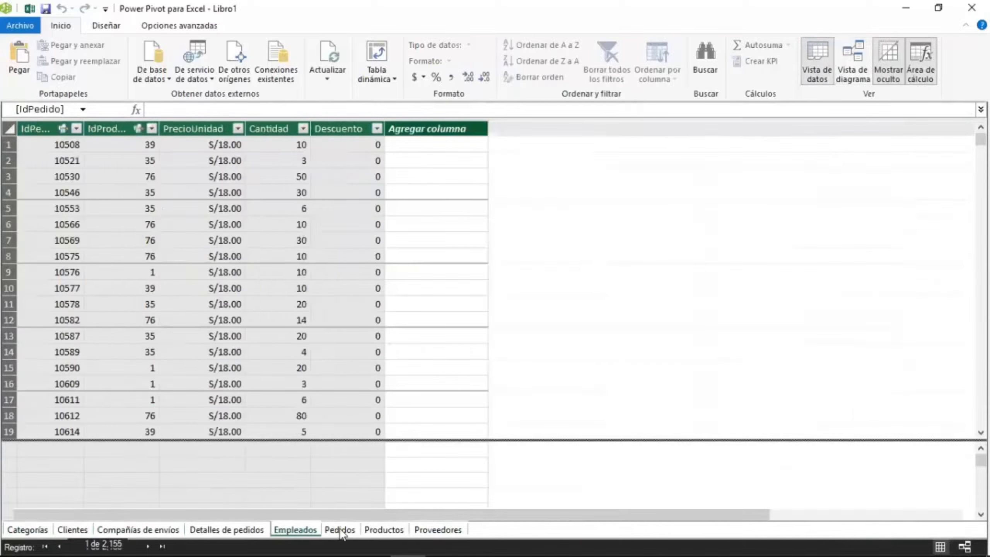
{"action": "left_click", "coordinate": [338, 529]}
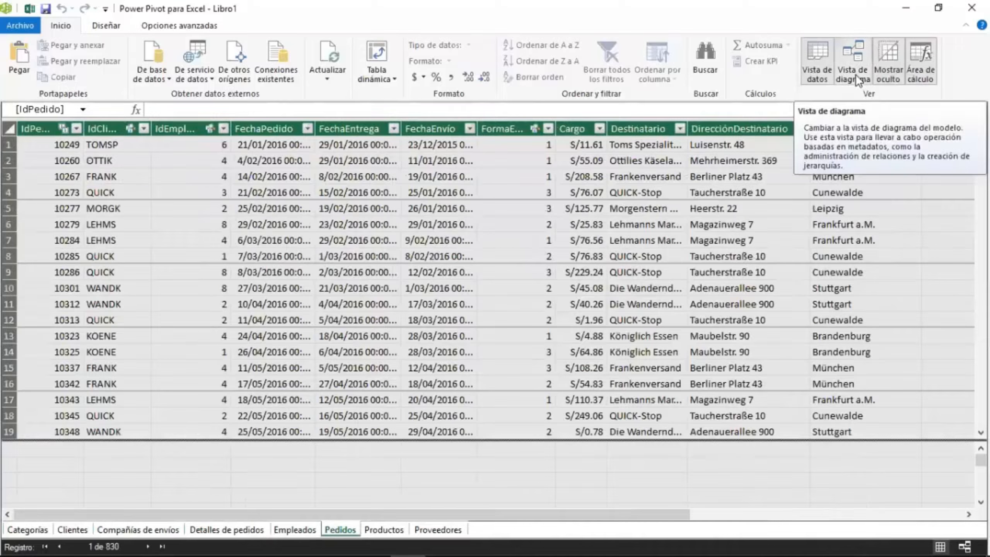
{"action": "left_click", "coordinate": [855, 74]}
{"action": "left_click", "coordinate": [855, 74]}
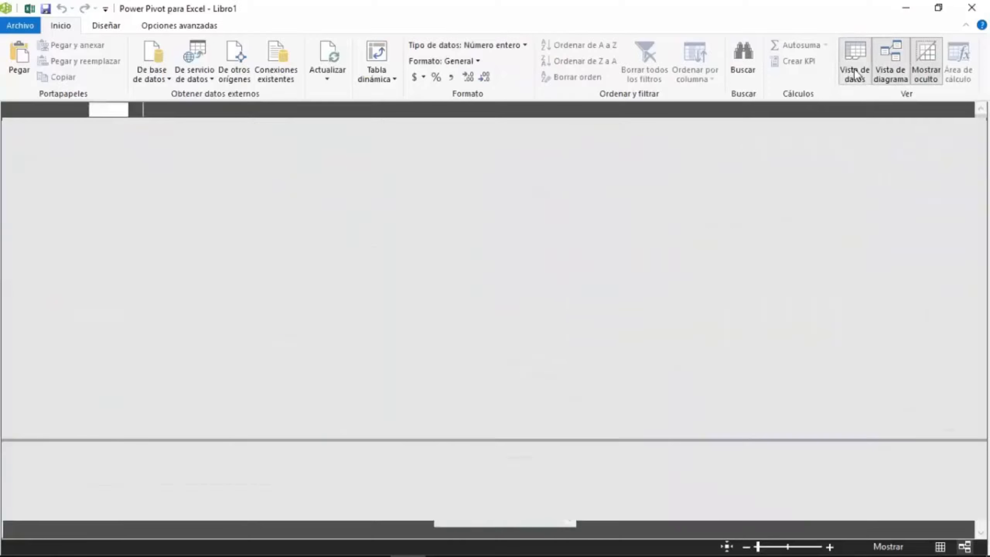
{"action": "left_click", "coordinate": [855, 74]}
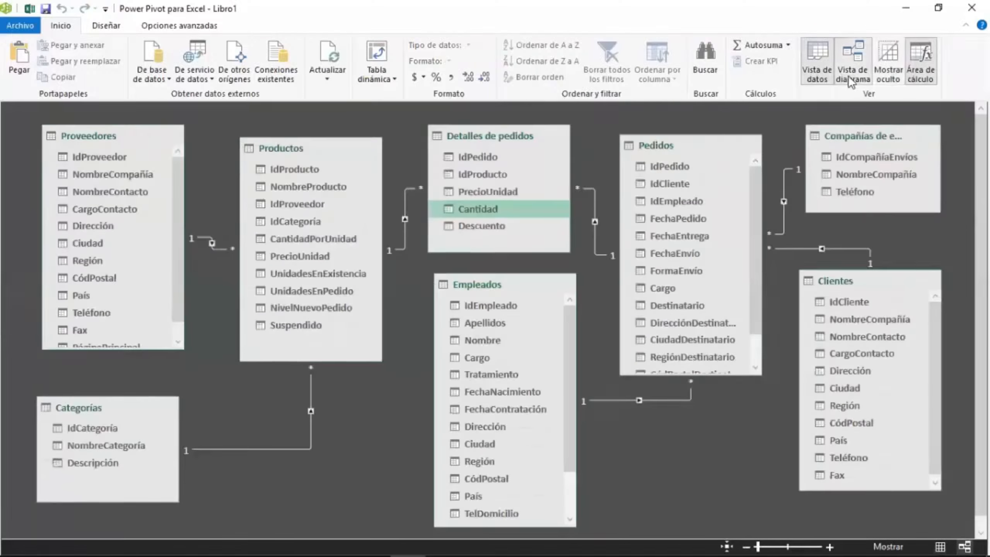
{"action": "left_click", "coordinate": [853, 77]}
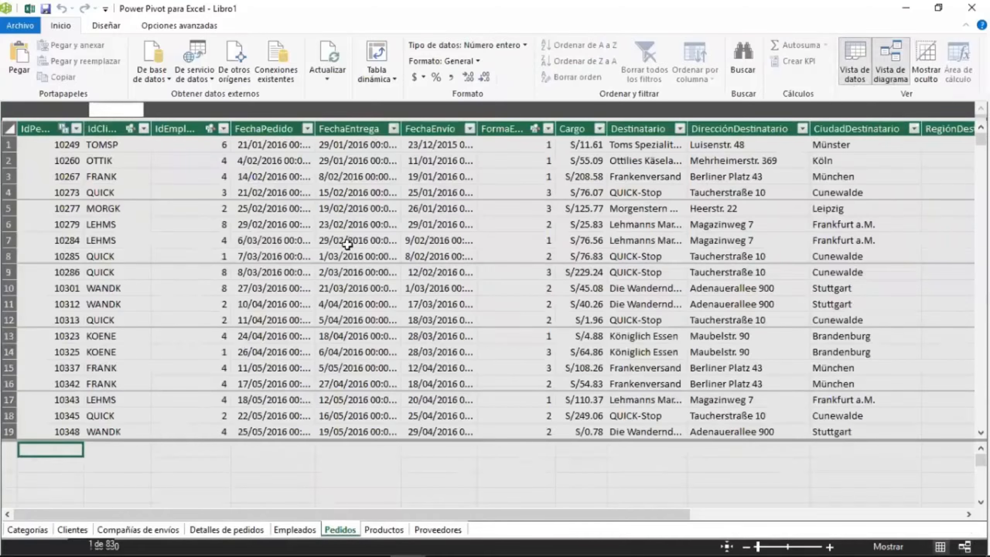
Return to the Excel workbook and rename the first worksheet as TD.
{"action": "left_click", "coordinate": [32, 11]}
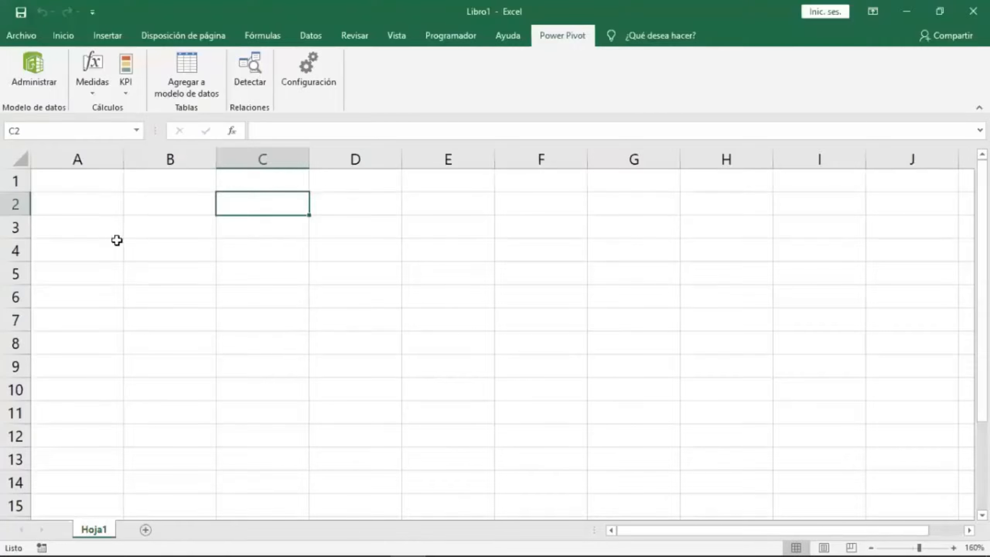
{"action": "left_click", "coordinate": [96, 225]}
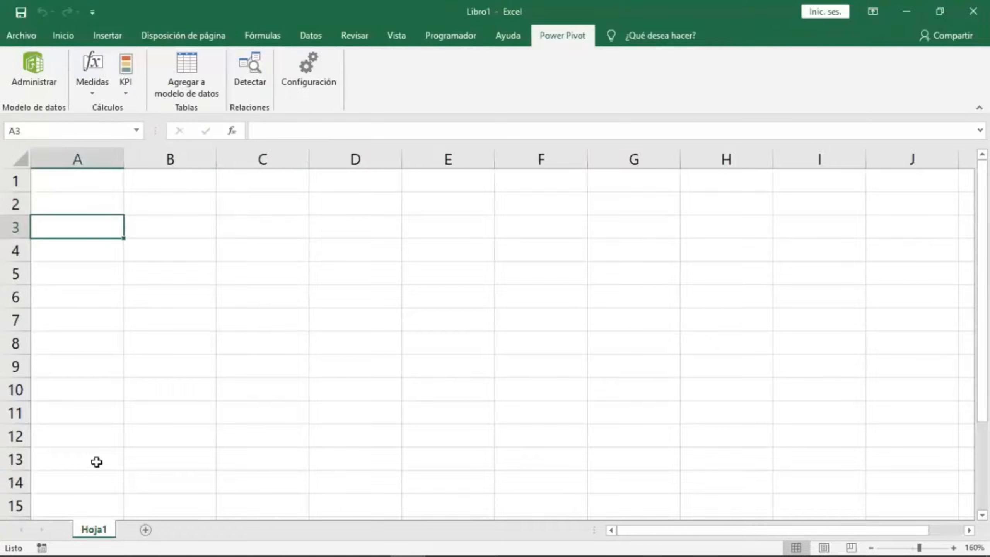
{"action": "double_click", "coordinate": [95, 529]}
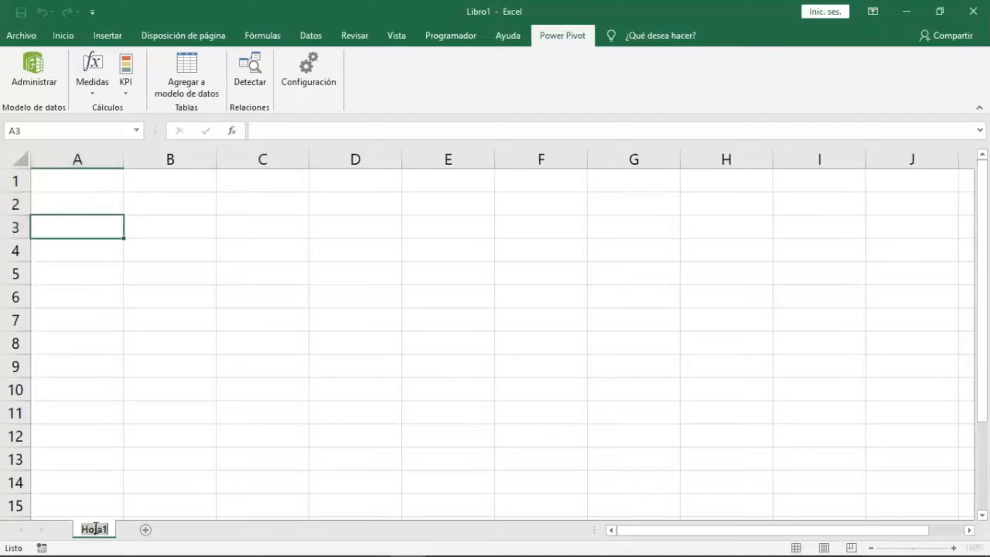
{"action": "type", "text": "TD"}
{"action": "left_click", "coordinate": [111, 479]}
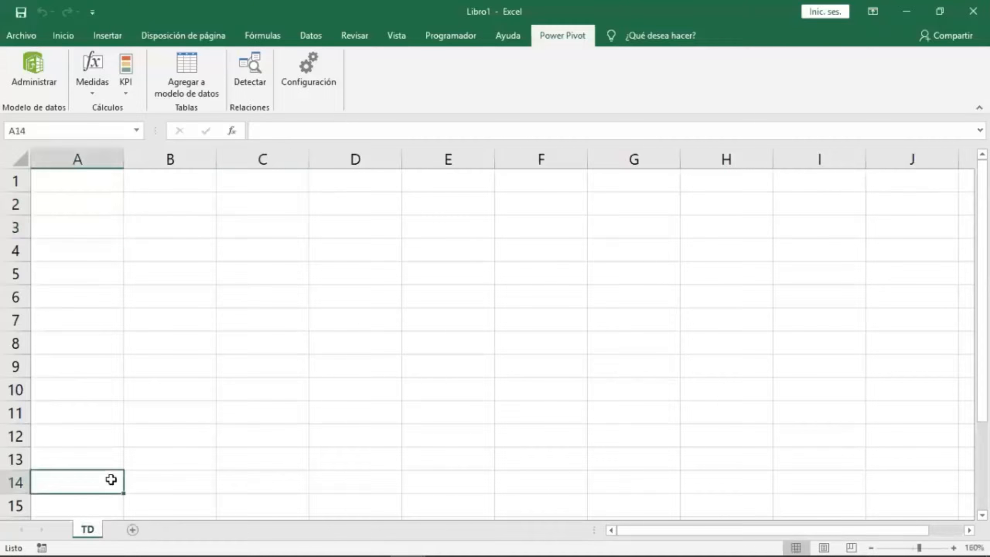
Add a new worksheet and rename it DASHBOARD.
{"action": "left_click", "coordinate": [133, 529]}
{"action": "double_click", "coordinate": [137, 530]}
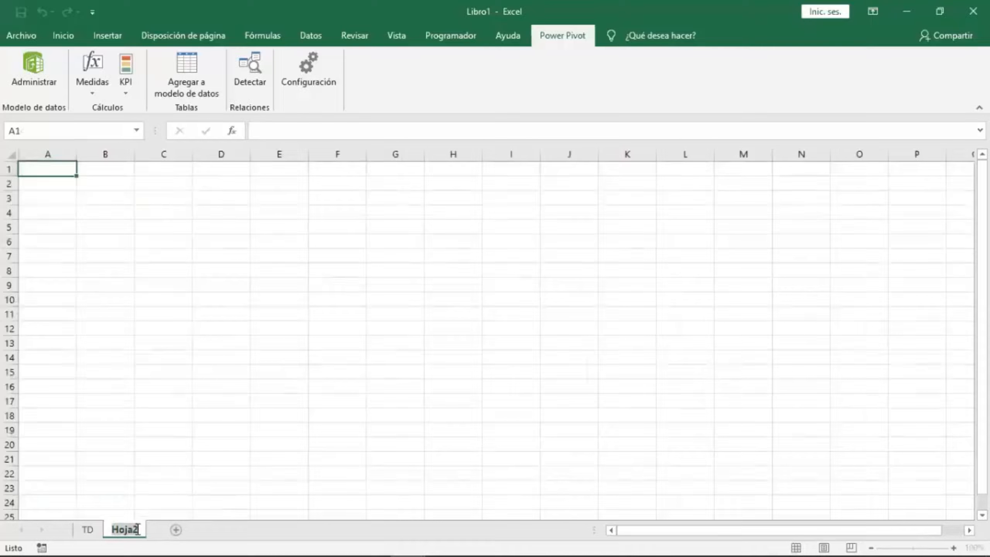
{"action": "type", "text": "DASHBOARD"}
{"action": "key", "text": "Return"}
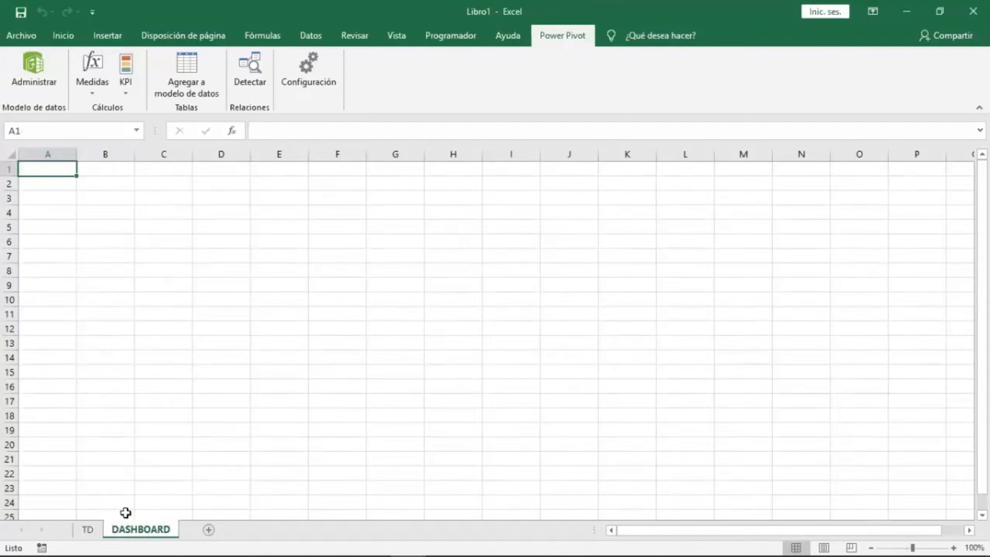
Open Save As and browse to the Dashboard2019 folder on the Desktop.
{"action": "left_click", "coordinate": [21, 40]}
{"action": "left_click", "coordinate": [65, 228]}
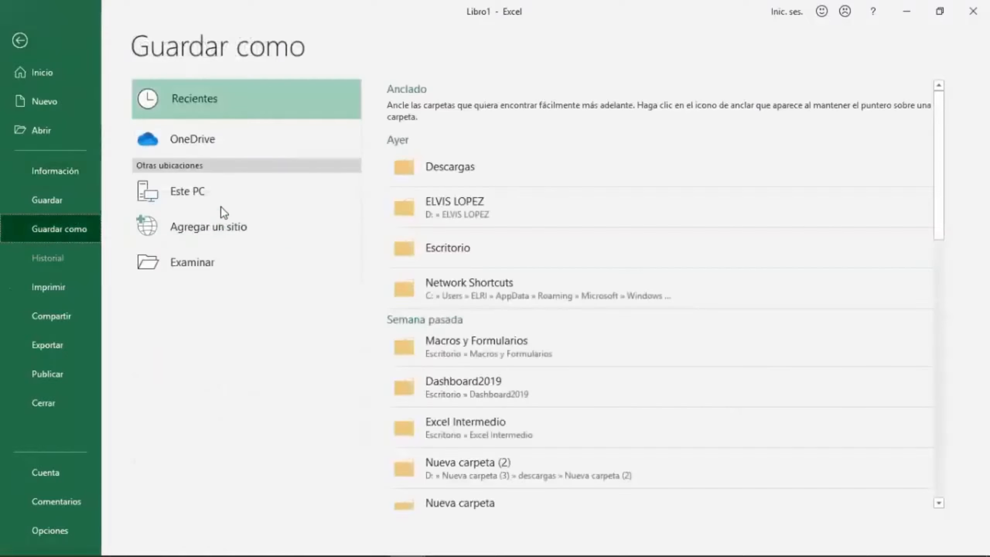
{"action": "left_click", "coordinate": [194, 190]}
{"action": "left_click", "coordinate": [194, 263]}
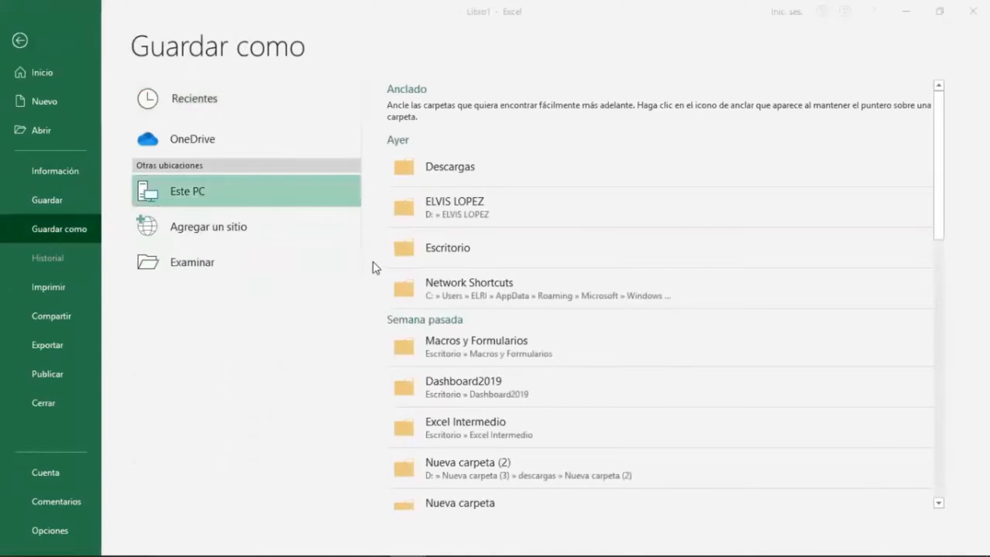
{"action": "left_click_drag", "start_coordinate": [111, 134], "coordinate": [108, 83]}
{"action": "left_click", "coordinate": [71, 108]}
{"action": "double_click", "coordinate": [169, 113]}
Save the workbook as "Creación de Dashboard con Power Pivot - BDNEPTUNO".
{"action": "left_click", "coordinate": [154, 248]}
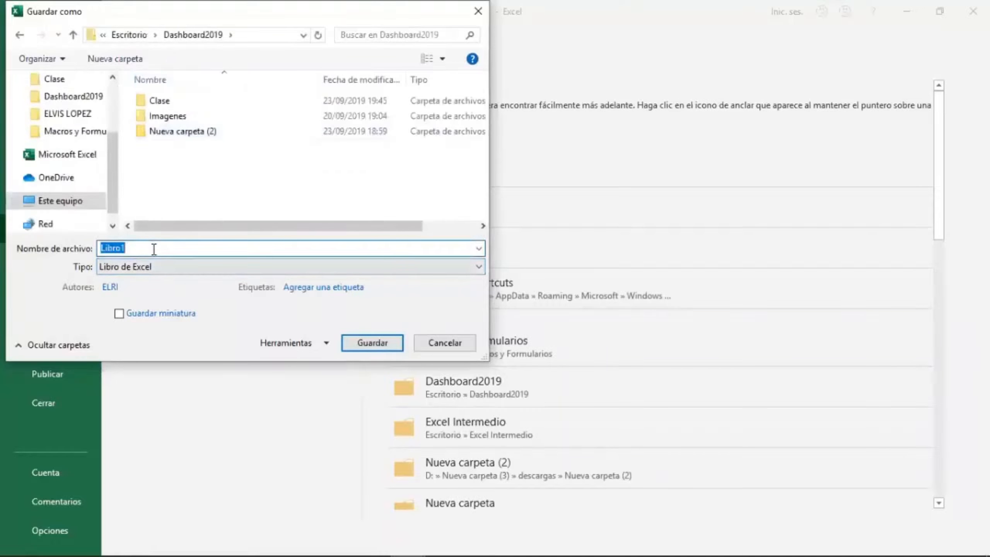
{"action": "left_click", "coordinate": [154, 249]}
{"action": "key", "text": "BackSpace"}
{"action": "key", "text": "BackSpace"}
{"action": "key", "text": "BackSpace"}
{"action": "key", "text": "BackSpace"}
{"action": "key", "text": "BackSpace"}
{"action": "key", "text": "BackSpace"}
{"action": "type", "text": "Creación de "}
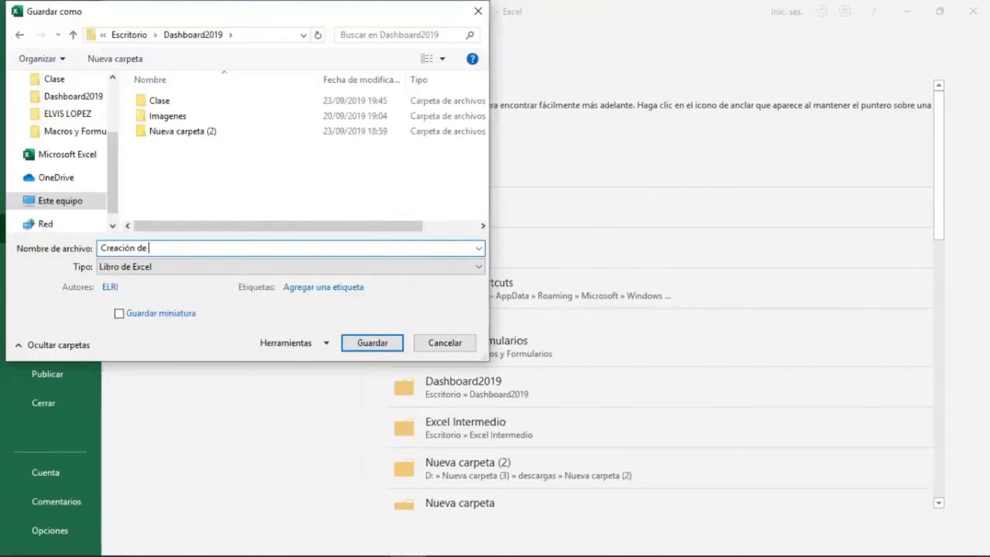
{"action": "type", "text": "Dashboard con Powe"}
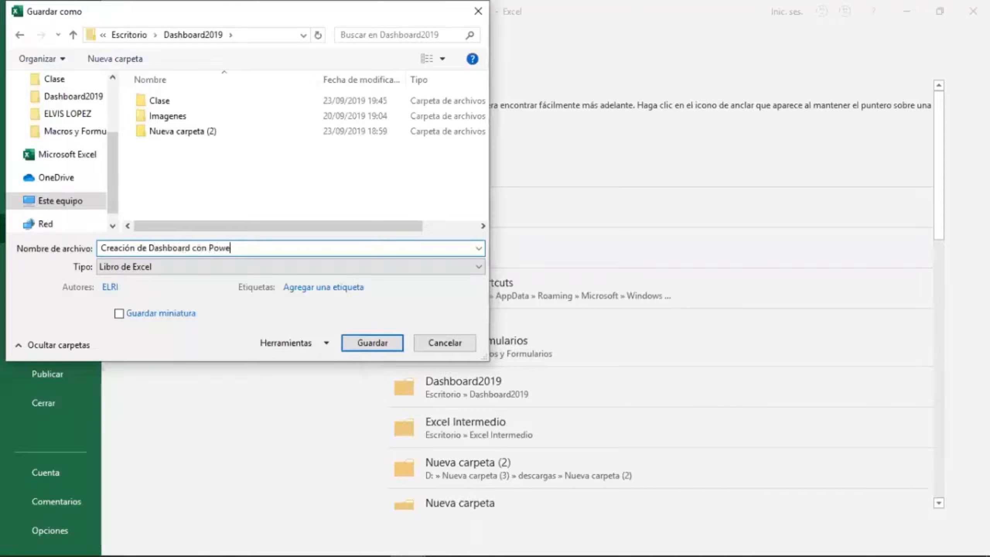
{"action": "type", "text": "r Pivot  - BDNEPTUNO"}
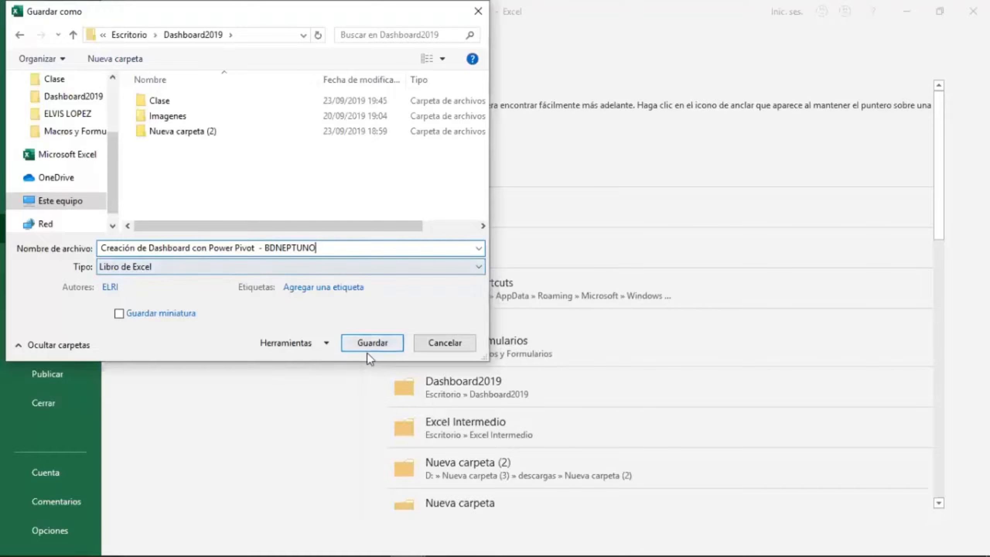
{"action": "left_click", "coordinate": [366, 342]}
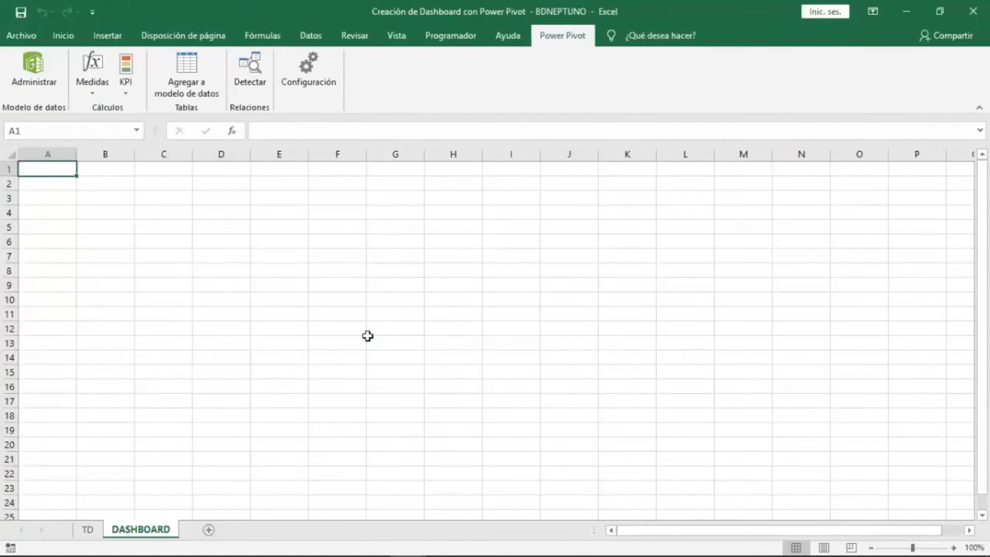
On the TD sheet, fill cell A3 with yellow.
{"action": "left_click", "coordinate": [87, 529]}
{"action": "left_click", "coordinate": [113, 222]}
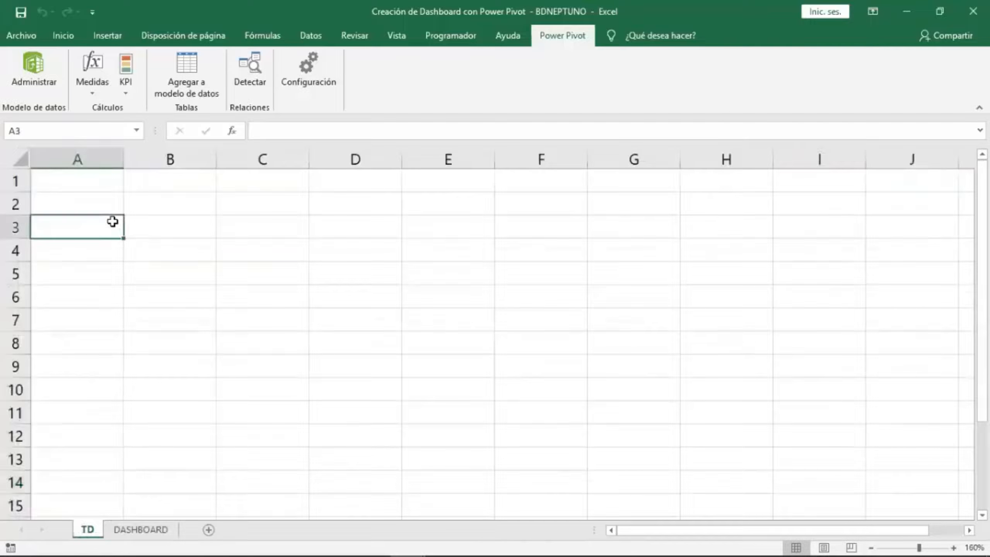
{"action": "left_click", "coordinate": [64, 36]}
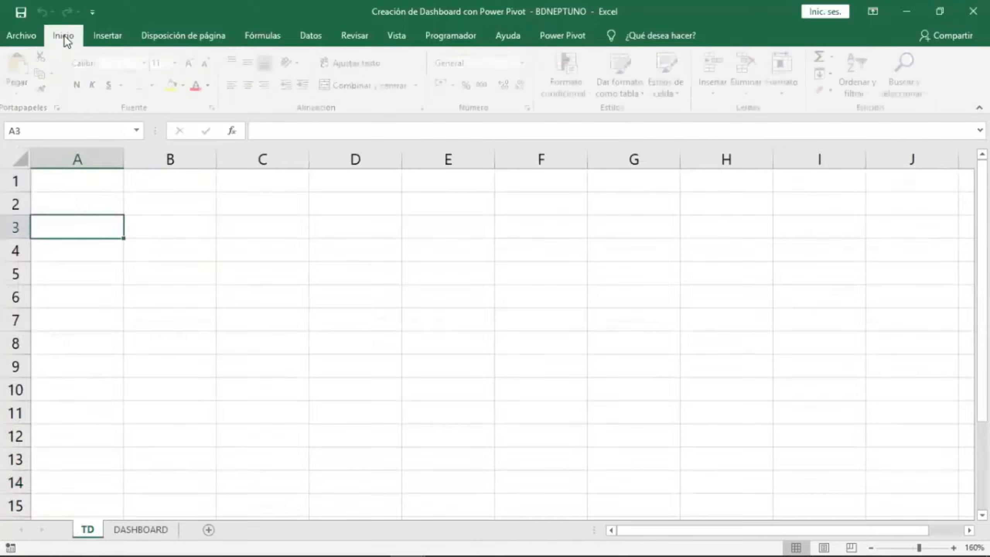
{"action": "left_click", "coordinate": [176, 85]}
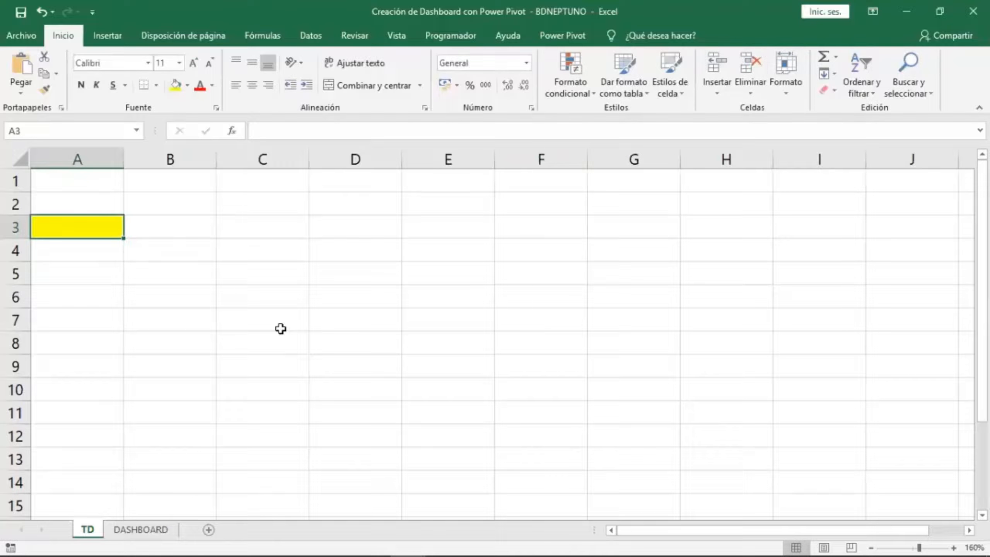
Insert a PivotTable from this workbook's data model at cell TD!$A$3 of the existing sheet.
{"action": "left_click", "coordinate": [116, 40]}
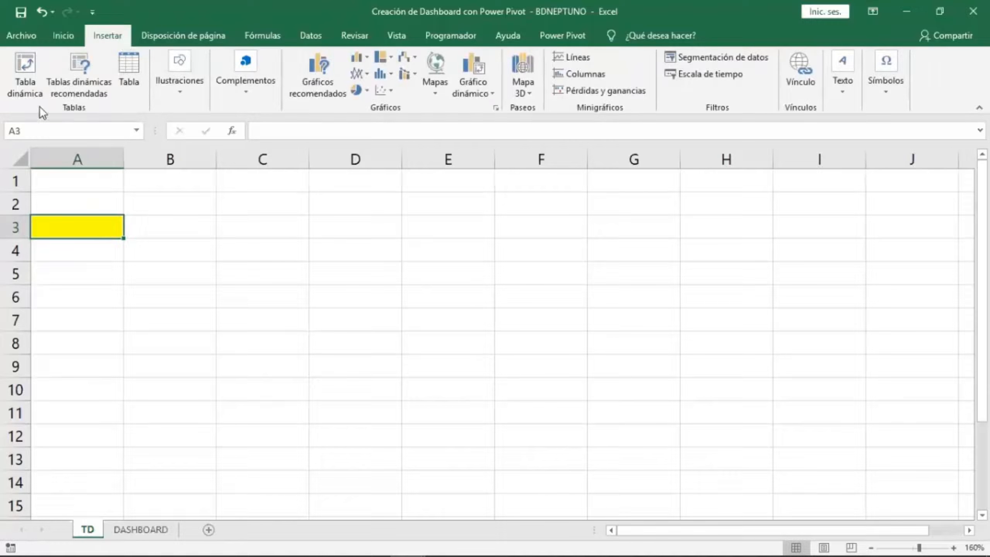
{"action": "left_click", "coordinate": [37, 94]}
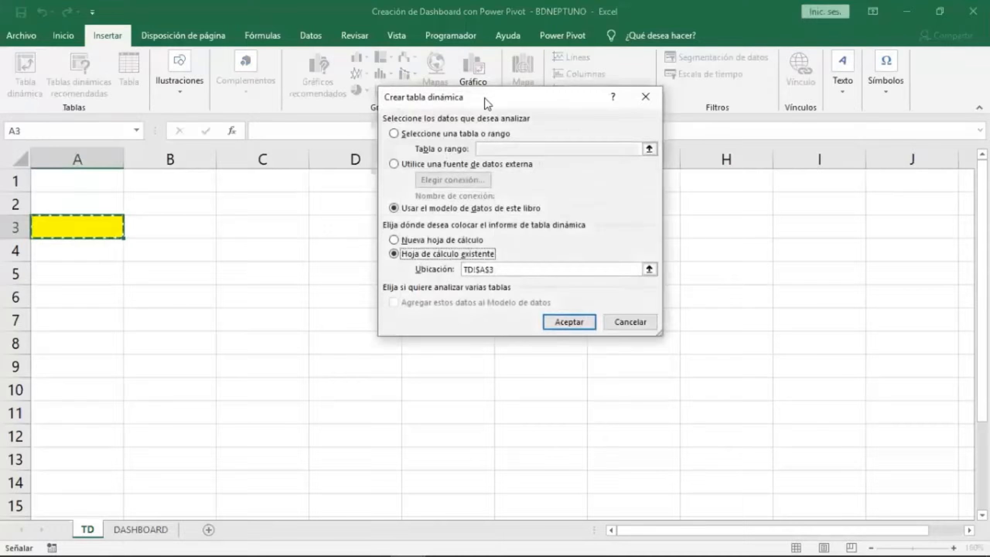
{"action": "left_click_drag", "start_coordinate": [487, 103], "coordinate": [346, 194]}
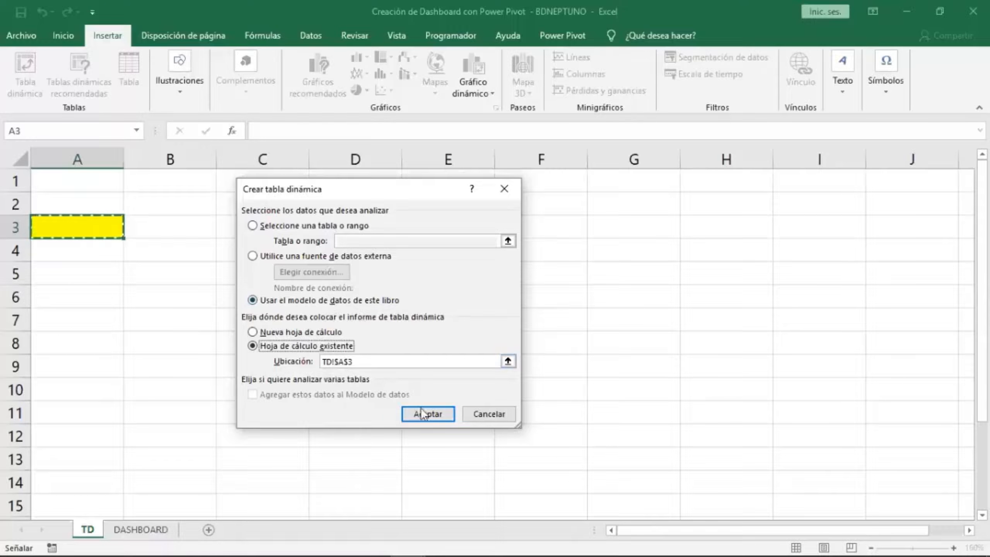
{"action": "left_click", "coordinate": [427, 414]}
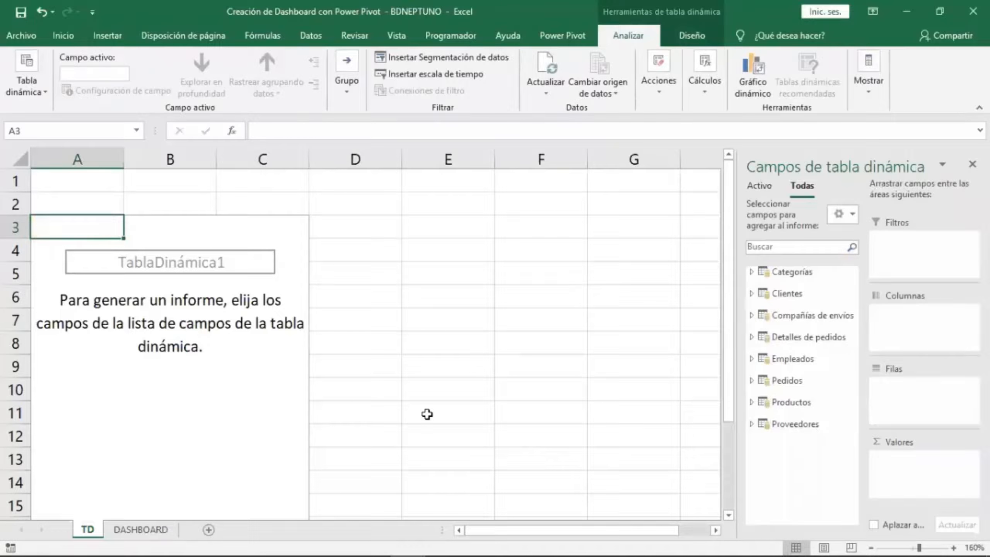
Switch the PivotTable field list to the stacked fields-and-areas layout and select the Categorías table.
{"action": "left_click", "coordinate": [852, 213]}
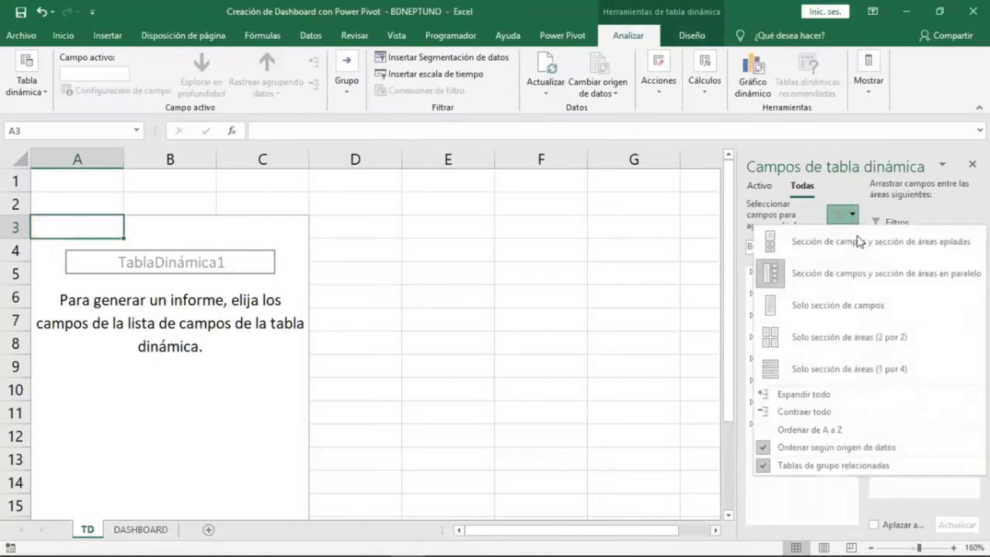
{"action": "left_click", "coordinate": [906, 246]}
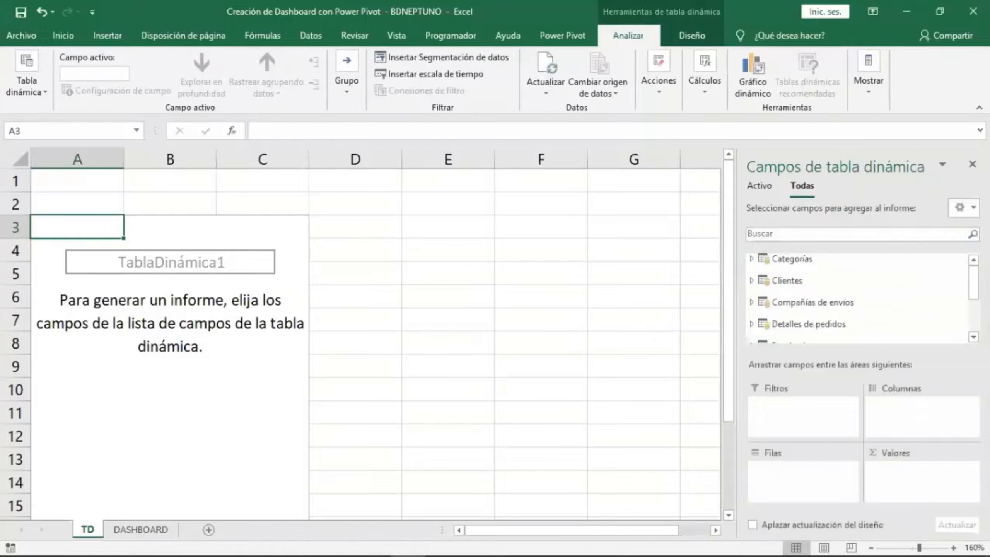
{"action": "left_click", "coordinate": [813, 257]}
{"action": "left_click", "coordinate": [813, 259]}
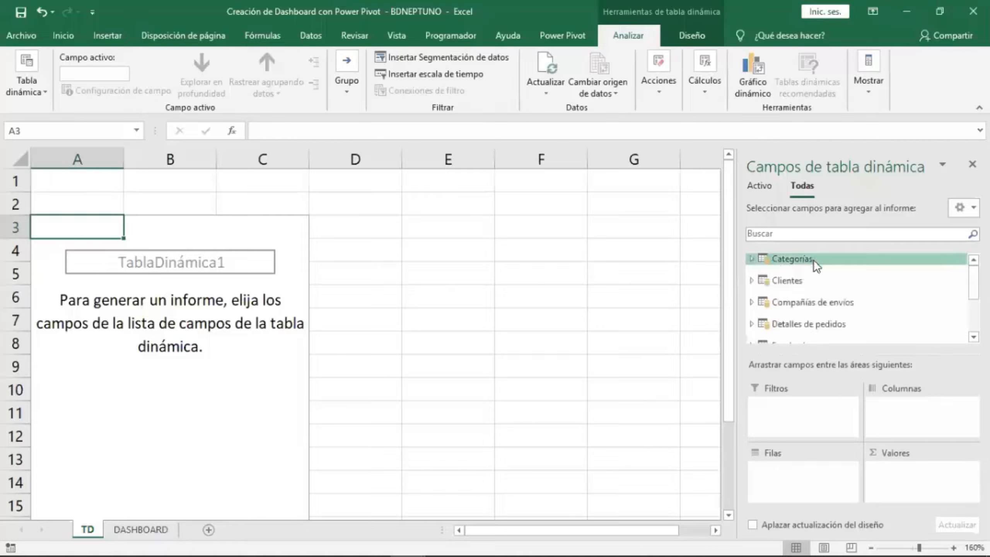
Expand and collapse the data model tables in the PivotTable field list to examine their fields.
{"action": "left_click", "coordinate": [813, 281]}
{"action": "left_click", "coordinate": [808, 262]}
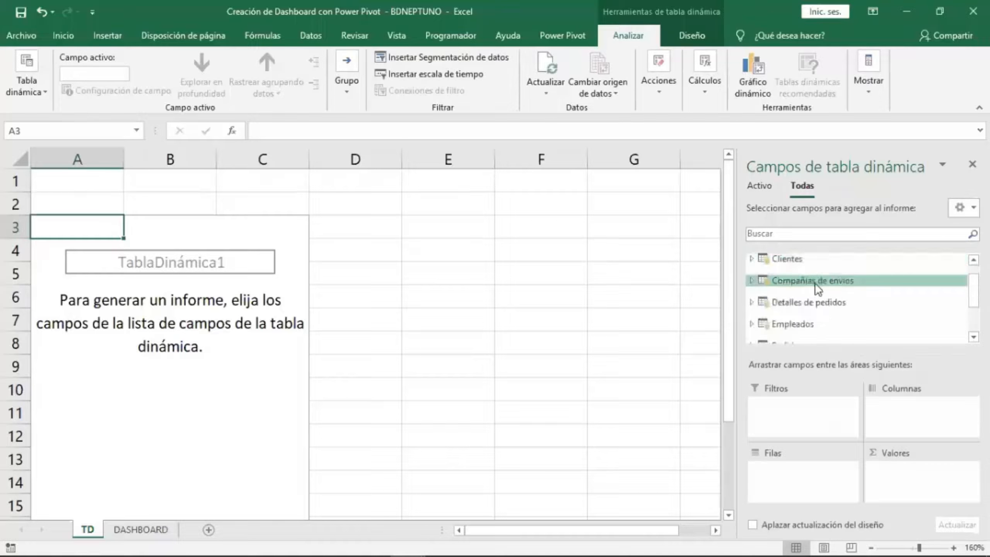
{"action": "left_click", "coordinate": [822, 280]}
{"action": "left_click", "coordinate": [821, 280]}
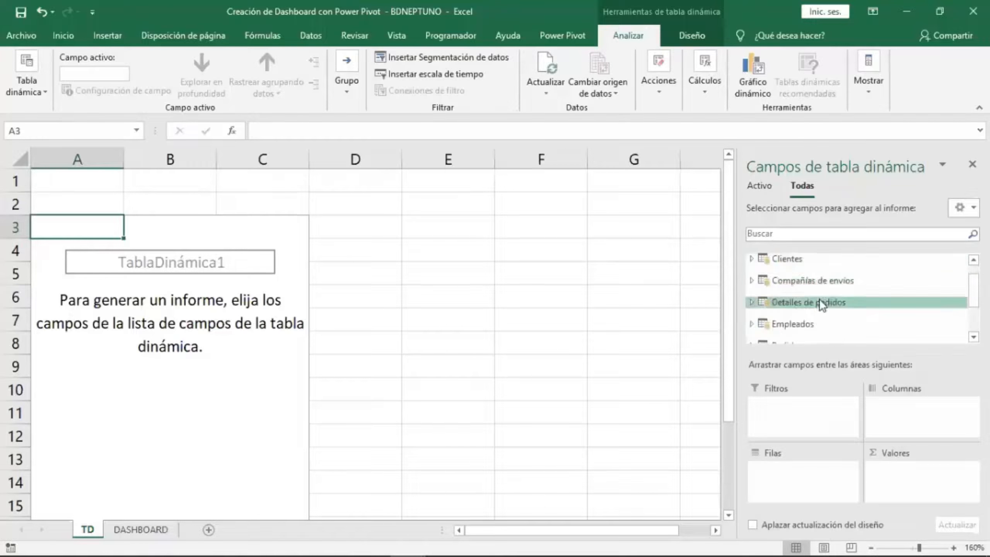
{"action": "left_click", "coordinate": [819, 300]}
{"action": "left_click", "coordinate": [818, 259]}
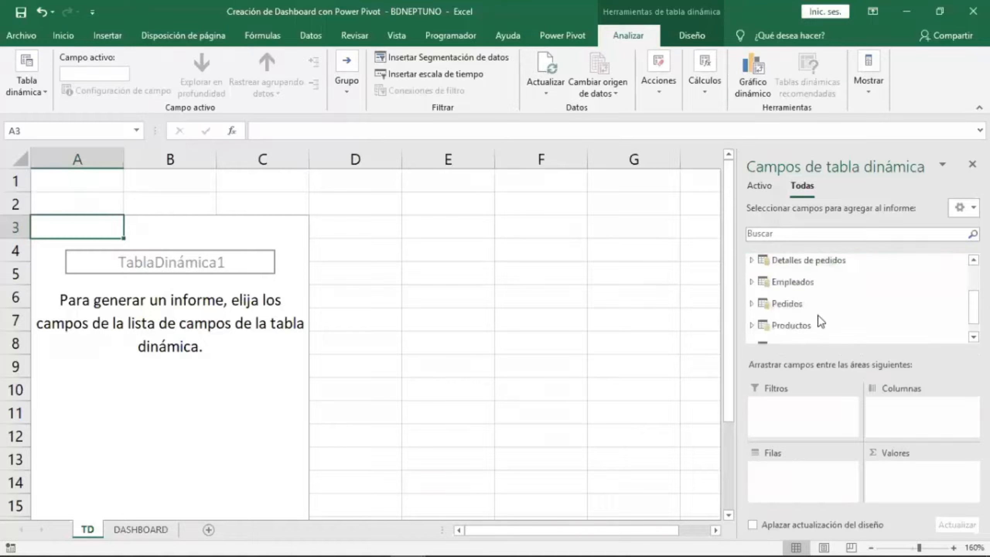
{"action": "left_click", "coordinate": [800, 280]}
{"action": "left_click", "coordinate": [813, 260]}
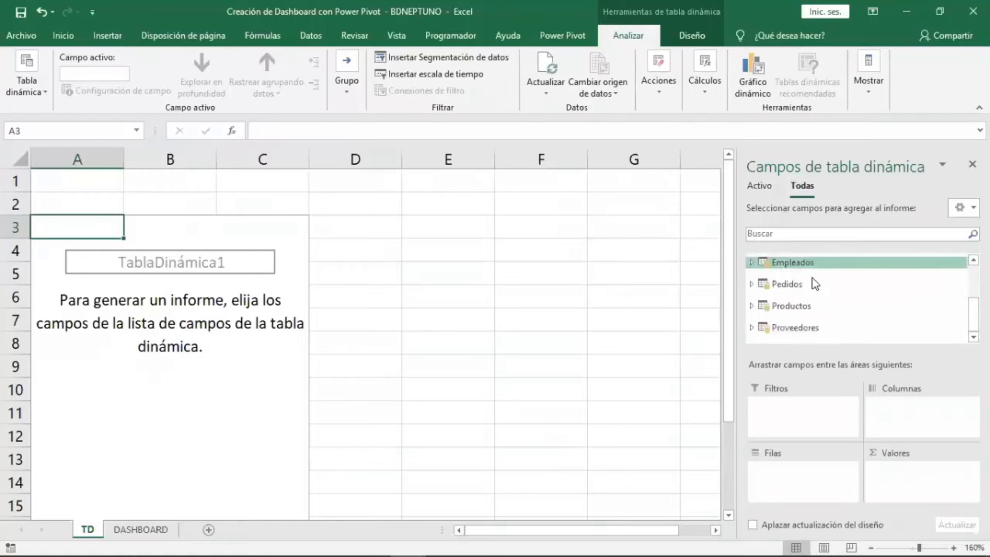
{"action": "left_click", "coordinate": [805, 306]}
{"action": "left_click", "coordinate": [810, 262]}
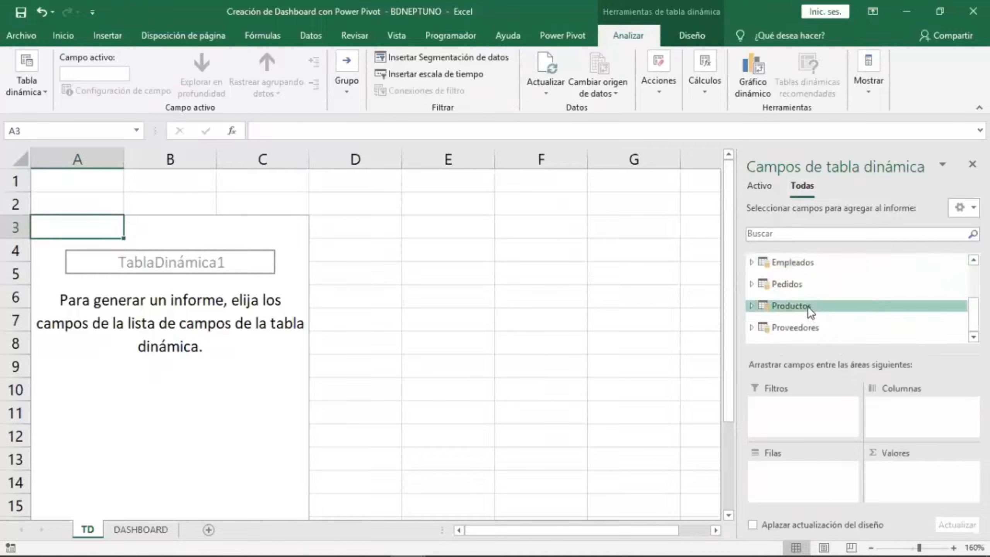
{"action": "left_click", "coordinate": [807, 327]}
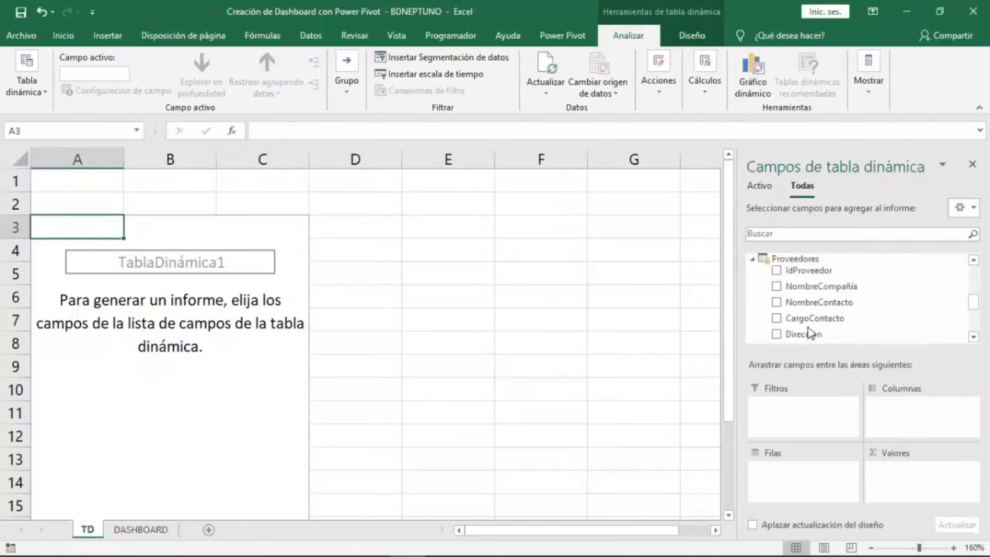
Switch the PivotTable field list to the side-by-side fields-and-areas layout.
{"action": "left_click", "coordinate": [804, 262]}
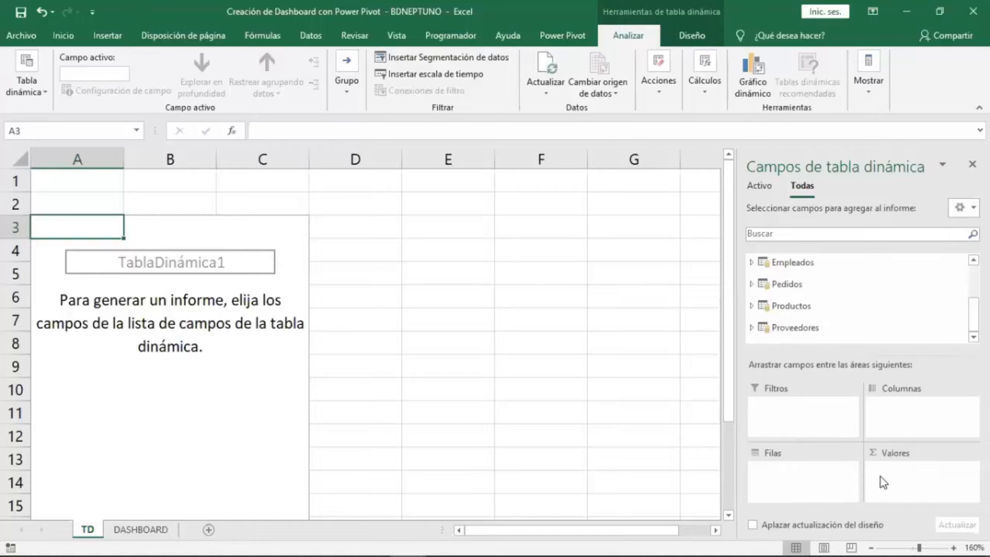
{"action": "left_click", "coordinate": [962, 207]}
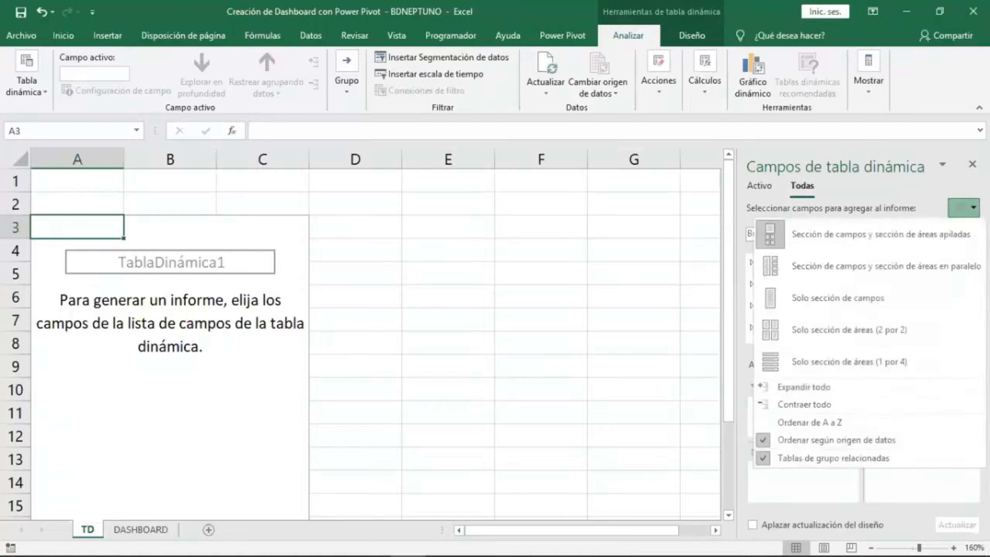
{"action": "left_click", "coordinate": [833, 277]}
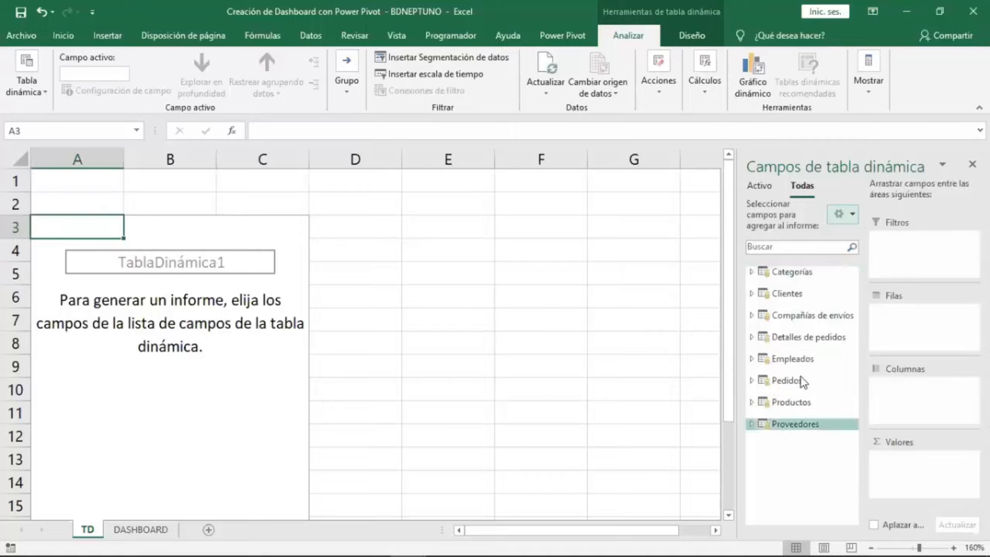
Expand and collapse each table in the field list to examine the available fields.
{"action": "left_click", "coordinate": [787, 273]}
{"action": "left_click", "coordinate": [787, 275]}
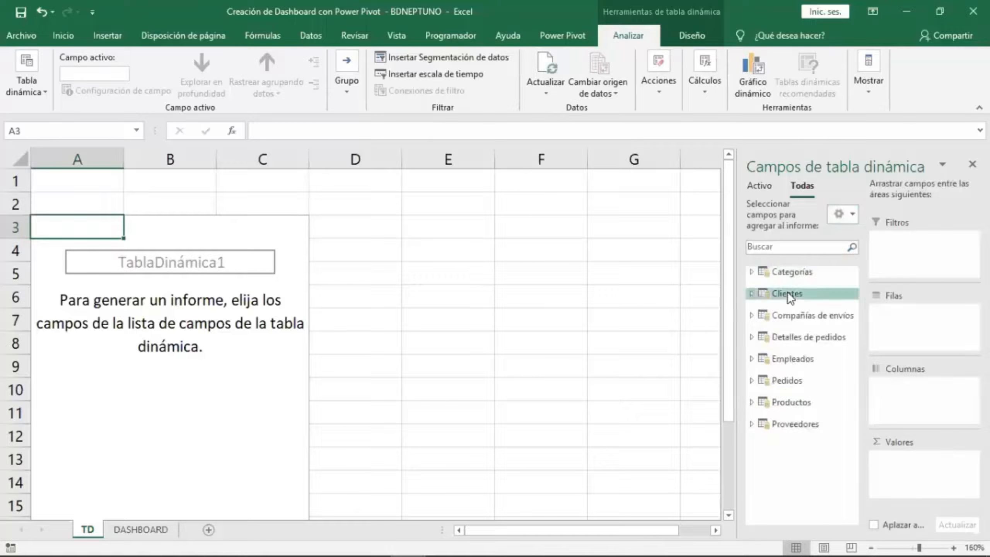
{"action": "left_click", "coordinate": [796, 316]}
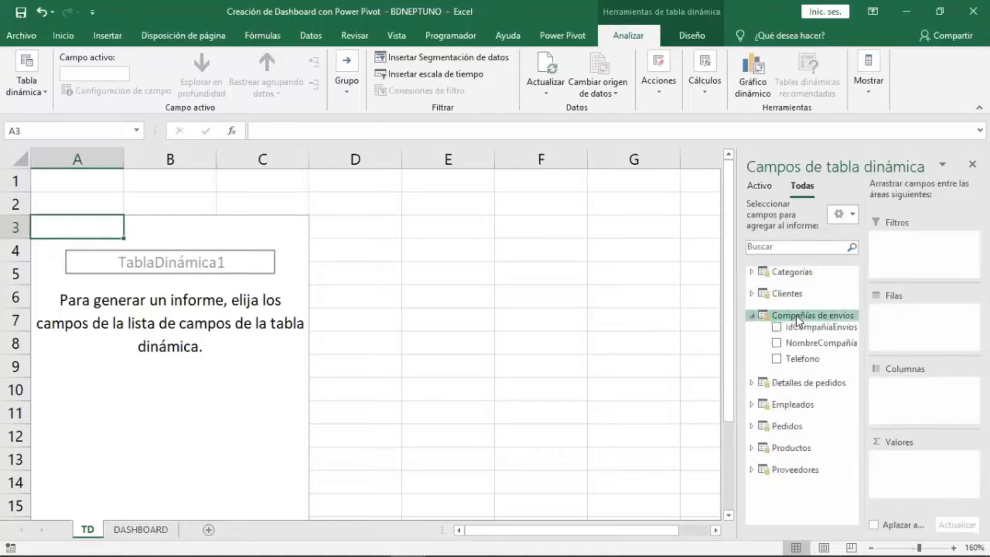
{"action": "left_click", "coordinate": [795, 314]}
{"action": "left_click", "coordinate": [799, 335]}
{"action": "left_click", "coordinate": [798, 335]}
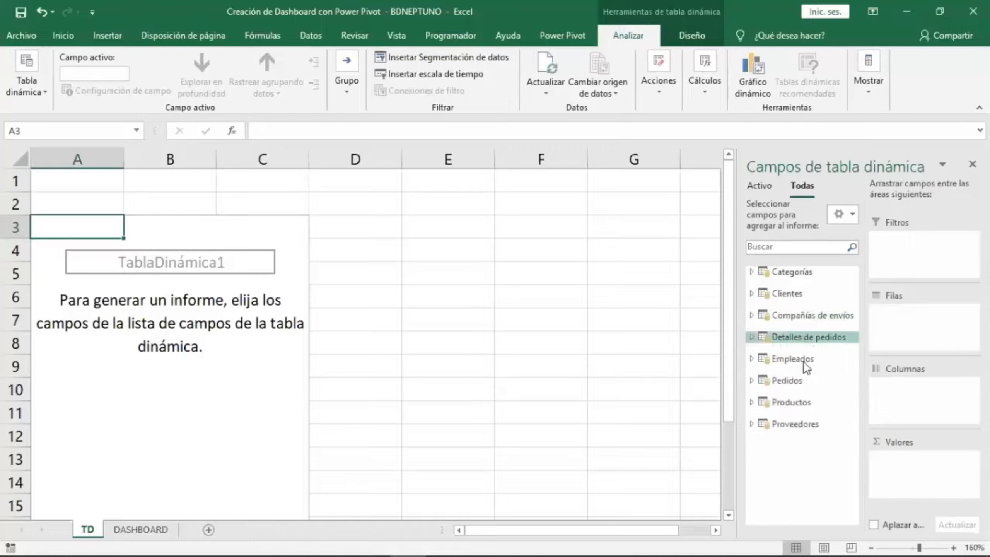
{"action": "left_click", "coordinate": [801, 360]}
{"action": "left_click", "coordinate": [798, 278]}
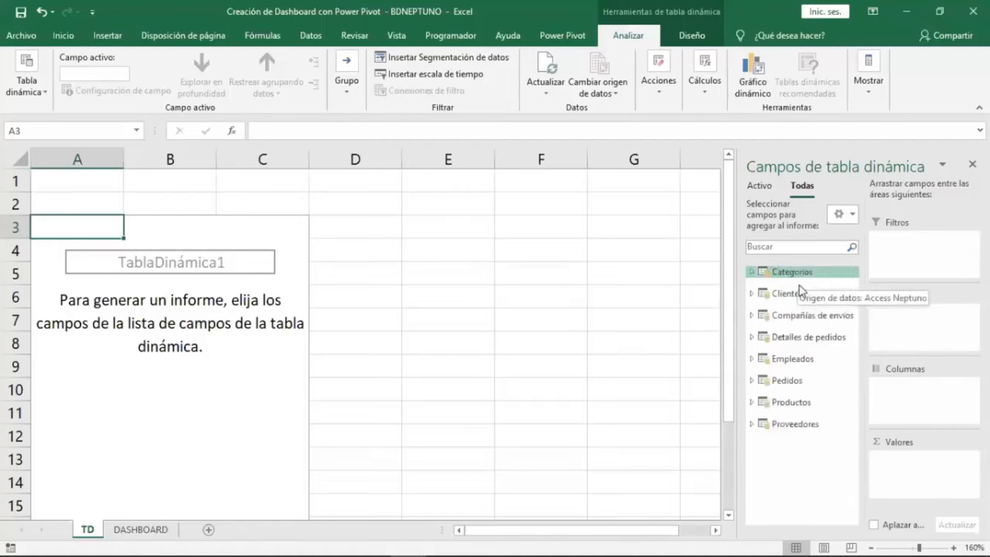
{"action": "left_click", "coordinate": [798, 382]}
{"action": "left_click", "coordinate": [801, 295]}
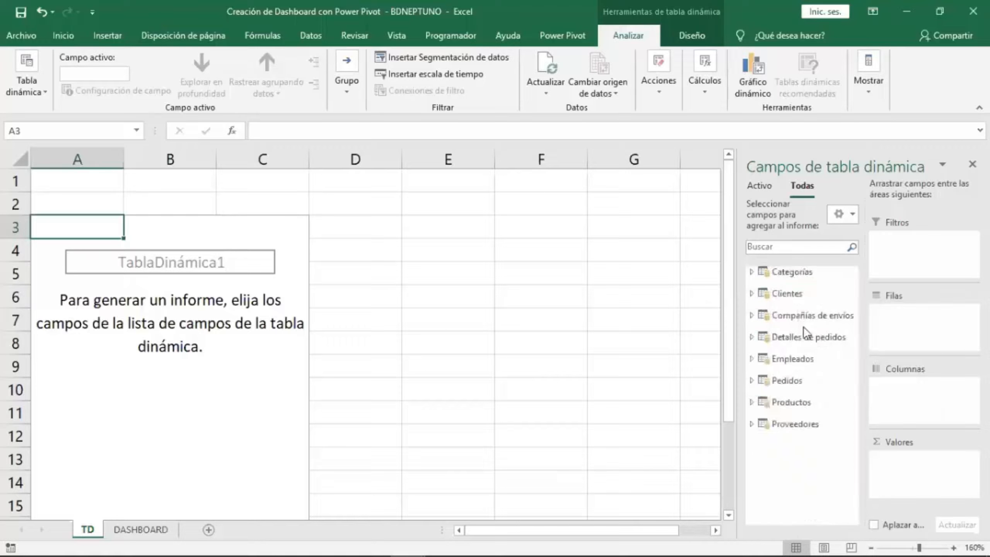
{"action": "left_click", "coordinate": [802, 401]}
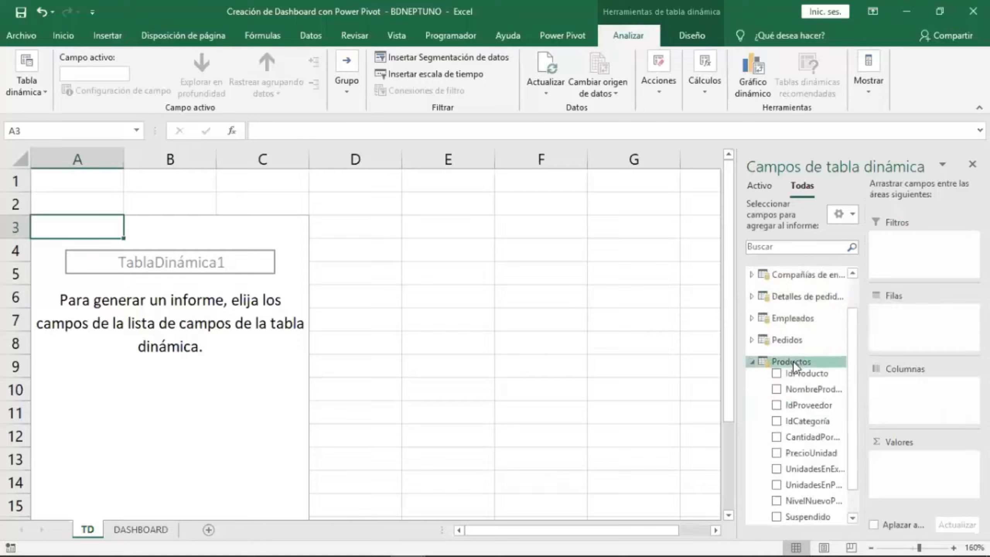
{"action": "left_click", "coordinate": [793, 360]}
{"action": "left_click", "coordinate": [795, 432]}
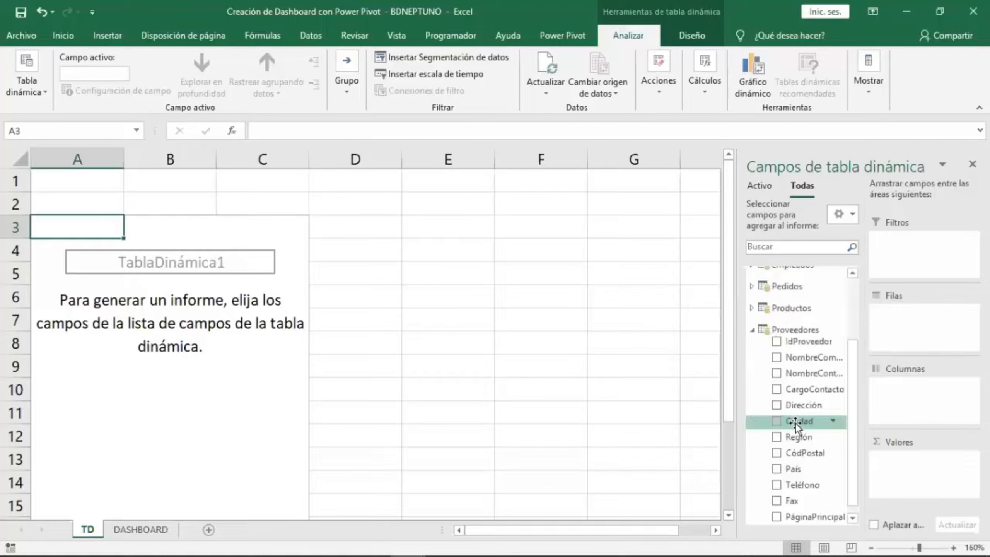
{"action": "left_click", "coordinate": [794, 331]}
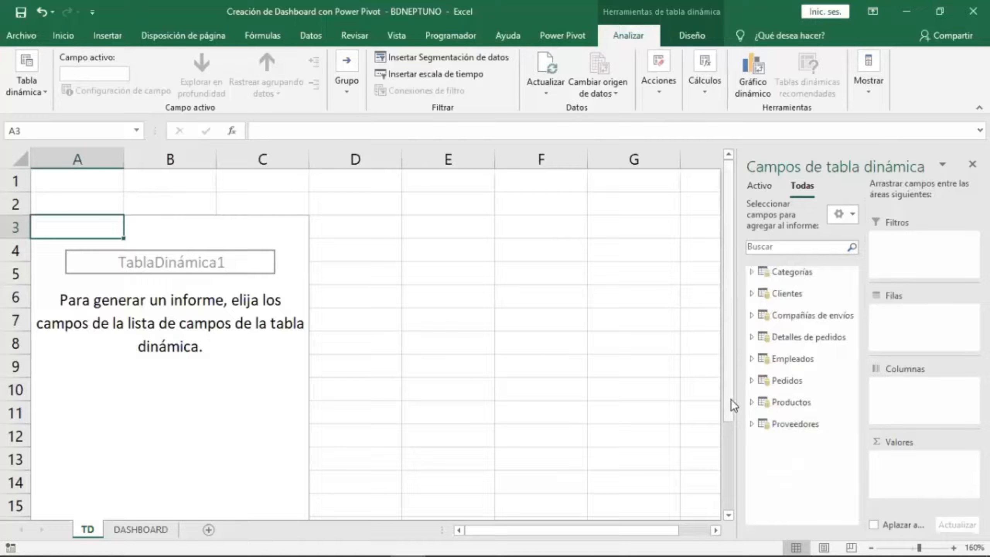
Widen the field list and add the Clientes table's País field to the PivotTable rows.
{"action": "left_click_drag", "start_coordinate": [734, 398], "coordinate": [567, 398]}
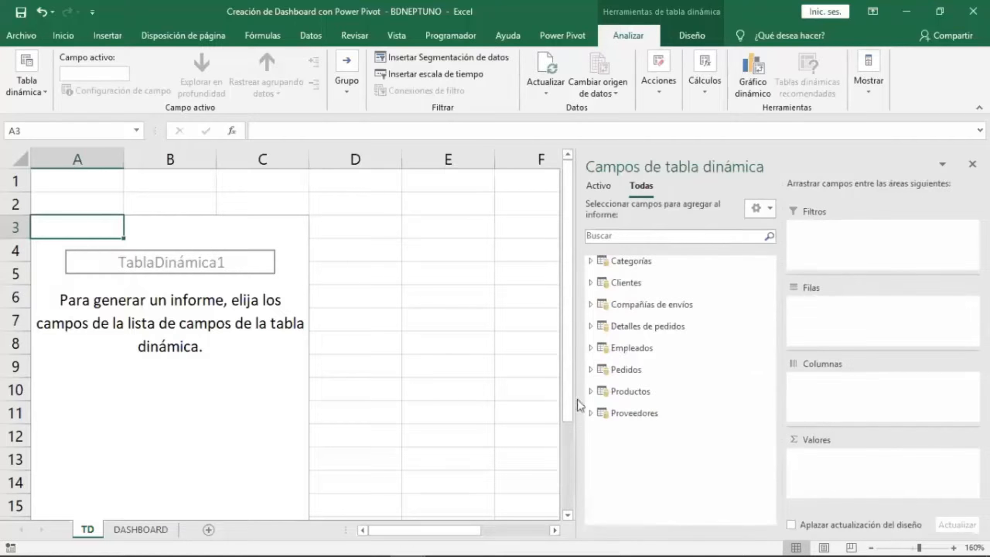
{"action": "left_click", "coordinate": [628, 283]}
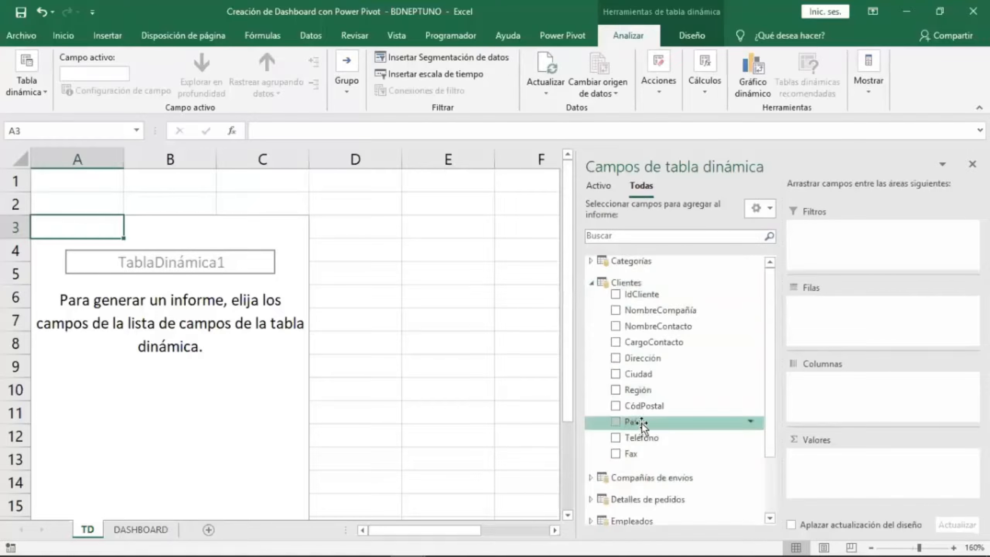
{"action": "left_click_drag", "start_coordinate": [638, 425], "coordinate": [834, 327]}
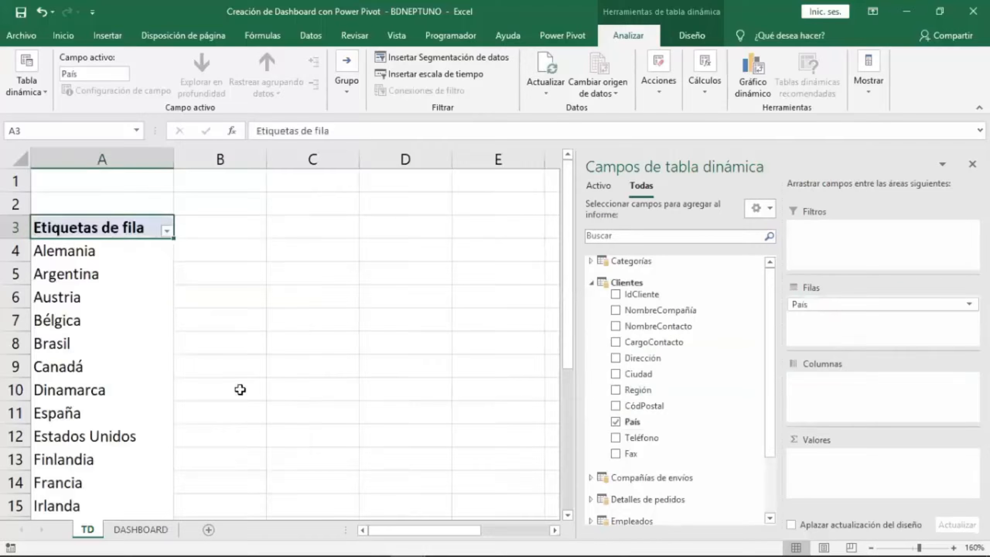
Review the list of countries shown in the PivotTable rows.
{"action": "left_click", "coordinate": [136, 323]}
{"action": "scroll", "coordinate": [137, 339], "scroll_direction": "down", "scroll_amount": 10}
{"action": "scroll", "coordinate": [139, 345], "scroll_direction": "up", "scroll_amount": 8}
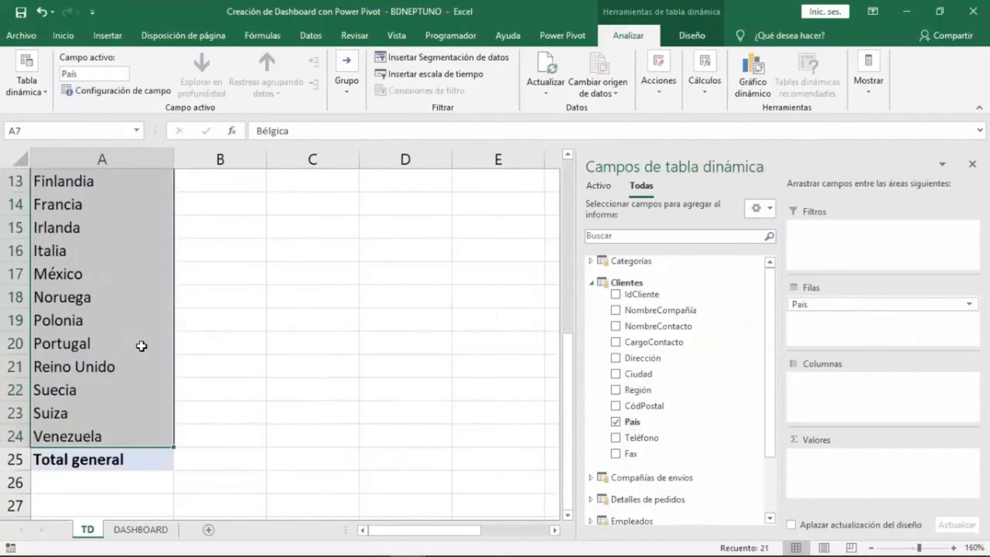
{"action": "scroll", "coordinate": [141, 345], "scroll_direction": "up", "scroll_amount": 2}
{"action": "left_click", "coordinate": [106, 253]}
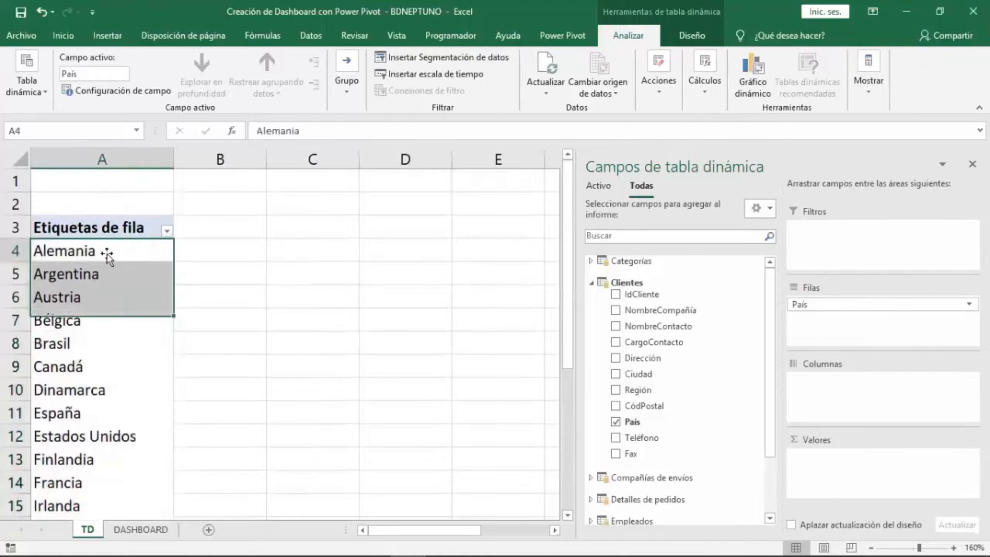
{"action": "left_click", "coordinate": [110, 275]}
{"action": "left_click", "coordinate": [114, 298]}
{"action": "left_click", "coordinate": [115, 320]}
{"action": "left_click", "coordinate": [114, 343]}
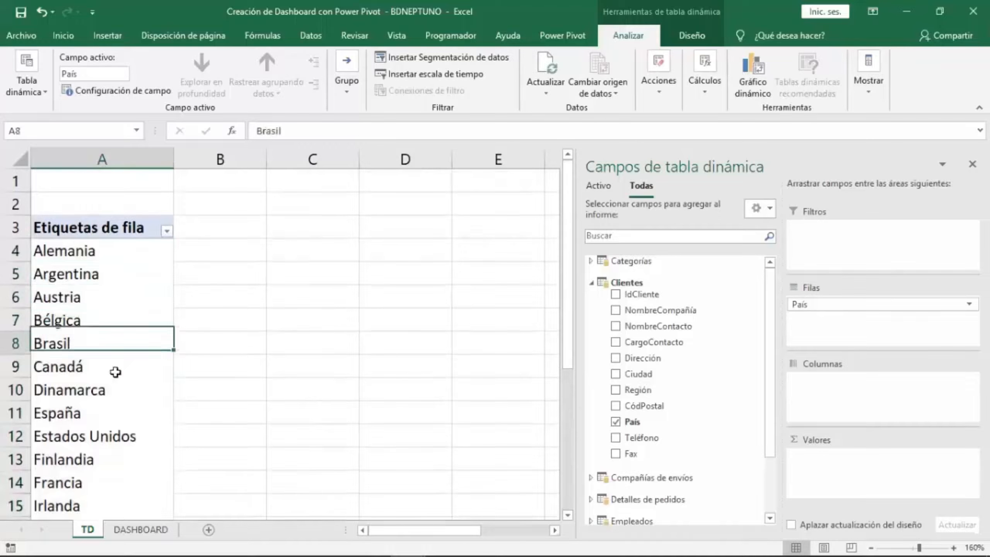
{"action": "left_click", "coordinate": [116, 368]}
{"action": "scroll", "coordinate": [132, 398], "scroll_direction": "down", "scroll_amount": 4}
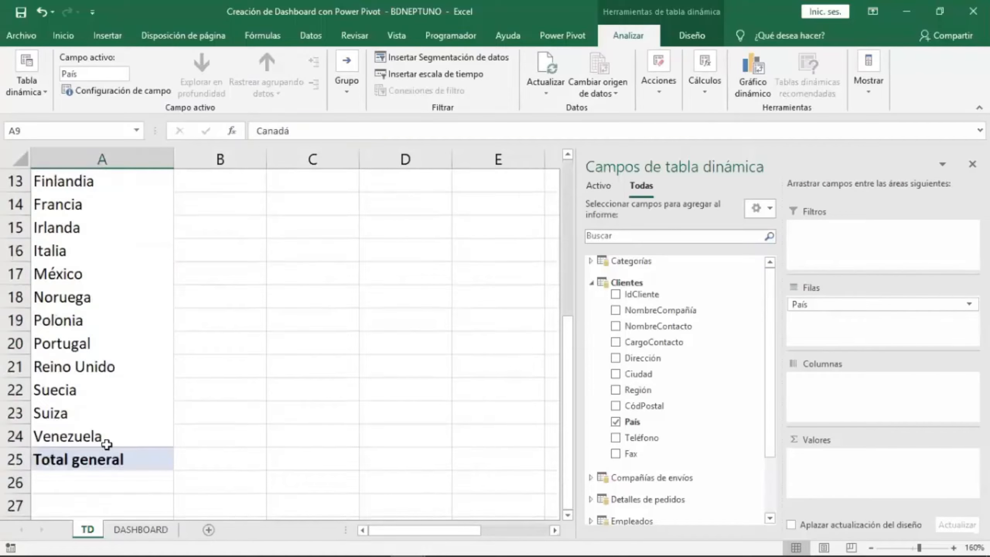
{"action": "left_click", "coordinate": [120, 437]}
{"action": "scroll", "coordinate": [116, 349], "scroll_direction": "up", "scroll_amount": 1}
{"action": "left_click", "coordinate": [121, 345]}
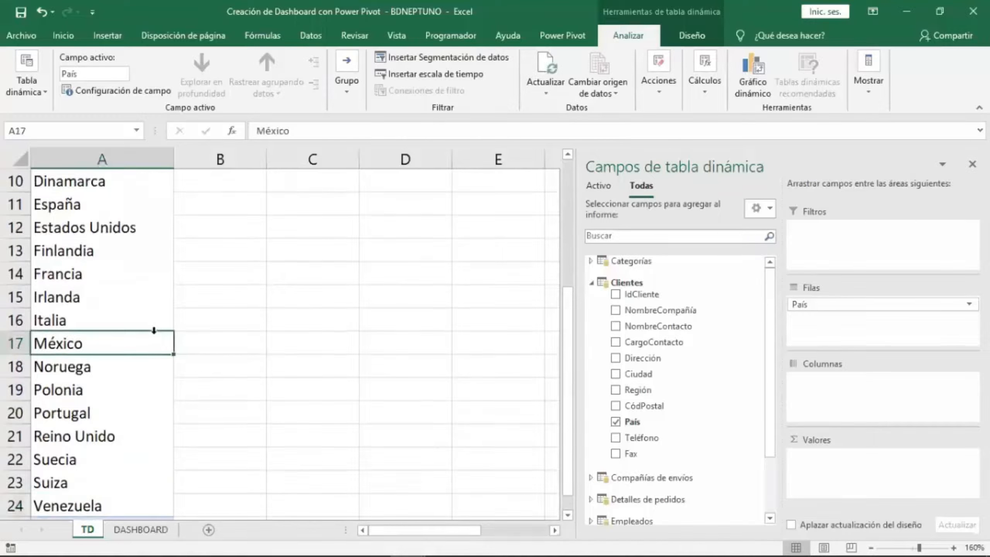
{"action": "left_click", "coordinate": [82, 256]}
{"action": "scroll", "coordinate": [132, 311], "scroll_direction": "up", "scroll_amount": 3}
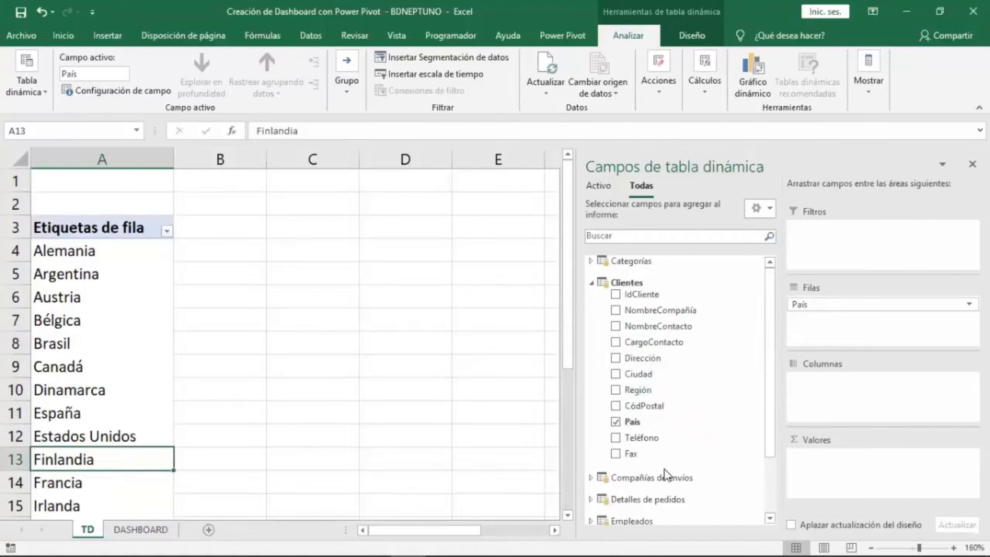
Add the Cantidad field from Detalles de pedidos to the PivotTable values.
{"action": "left_click", "coordinate": [591, 282]}
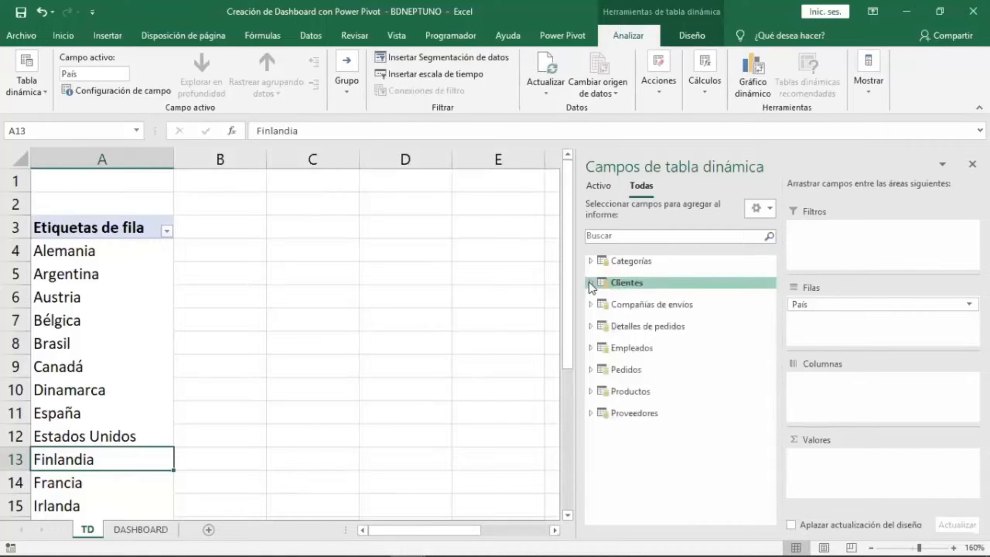
{"action": "left_click", "coordinate": [667, 329]}
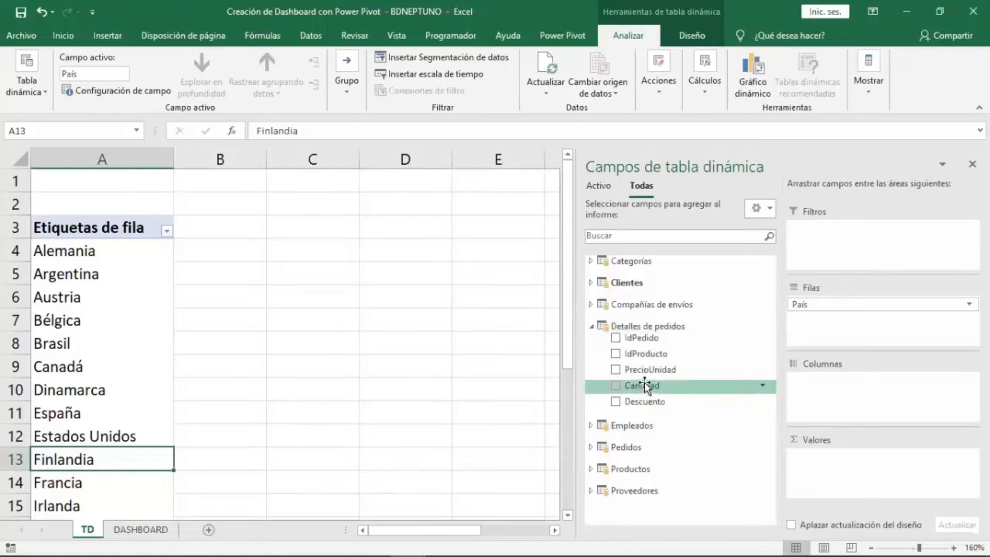
{"action": "left_click_drag", "start_coordinate": [645, 383], "coordinate": [835, 467]}
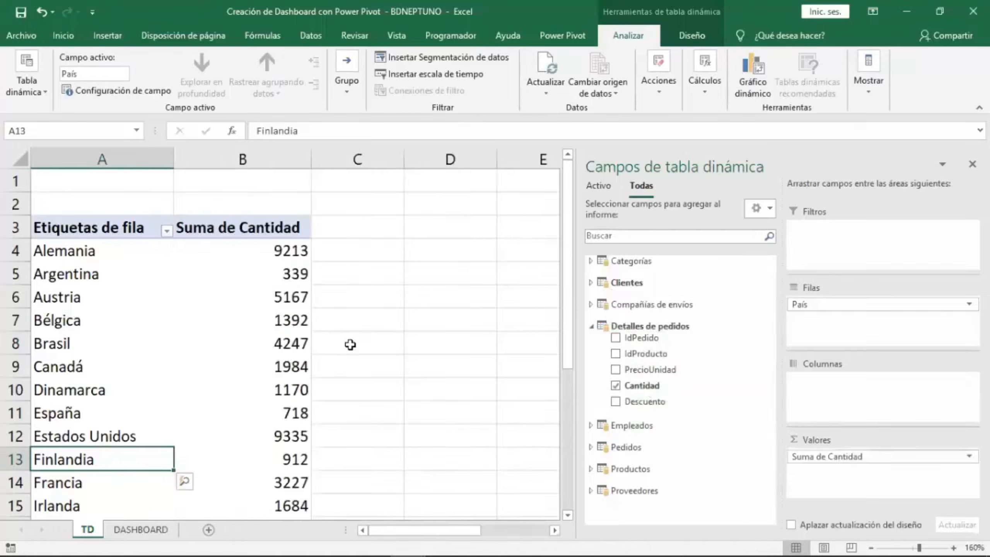
Review the summed quantities for each country in the PivotTable.
{"action": "scroll", "coordinate": [263, 391], "scroll_direction": "down", "scroll_amount": 1}
{"action": "scroll", "coordinate": [263, 393], "scroll_direction": "up", "scroll_amount": 1}
{"action": "left_click", "coordinate": [98, 253]}
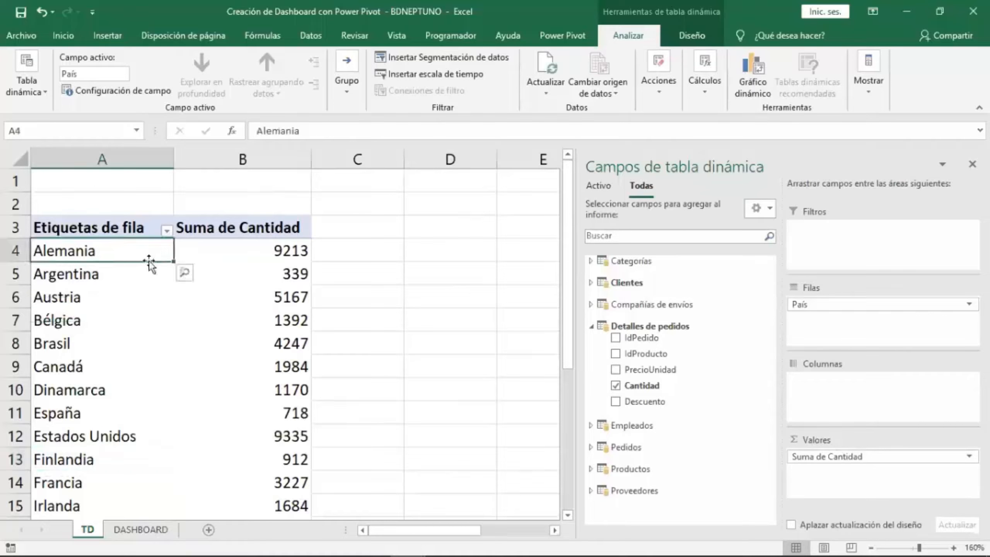
{"action": "left_click", "coordinate": [251, 250]}
{"action": "left_click", "coordinate": [103, 254]}
{"action": "scroll", "coordinate": [126, 414], "scroll_direction": "down", "scroll_amount": 3}
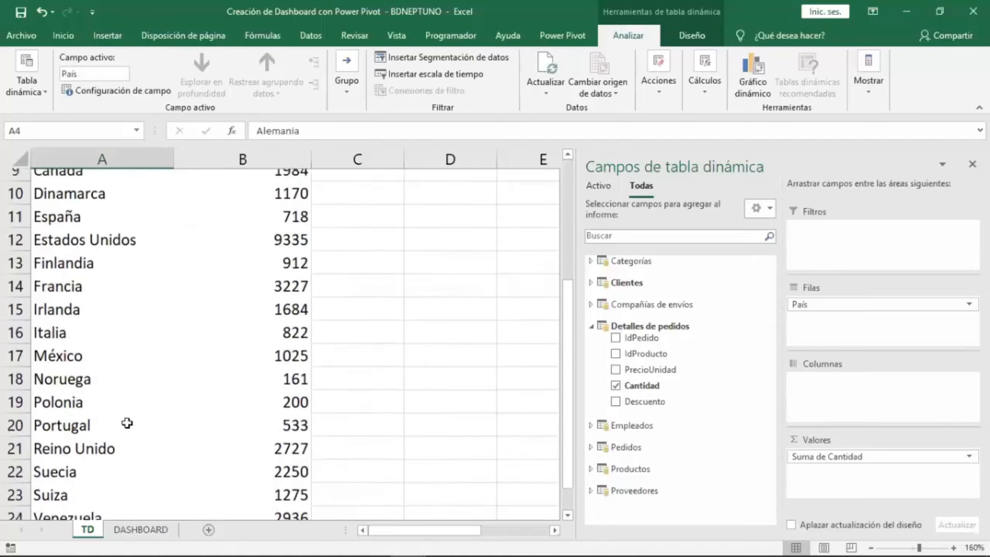
{"action": "scroll", "coordinate": [128, 420], "scroll_direction": "up", "scroll_amount": 3}
Format the Suma de Cantidad values as Número with thousands separator and 0 decimal places.
{"action": "left_click", "coordinate": [251, 250]}
{"action": "right_click", "coordinate": [252, 251]}
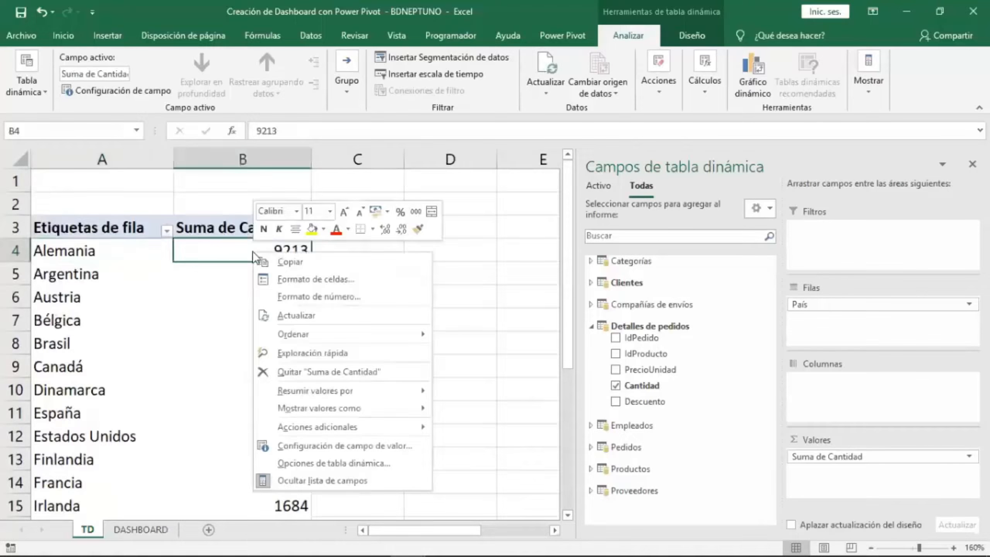
{"action": "left_click", "coordinate": [363, 296]}
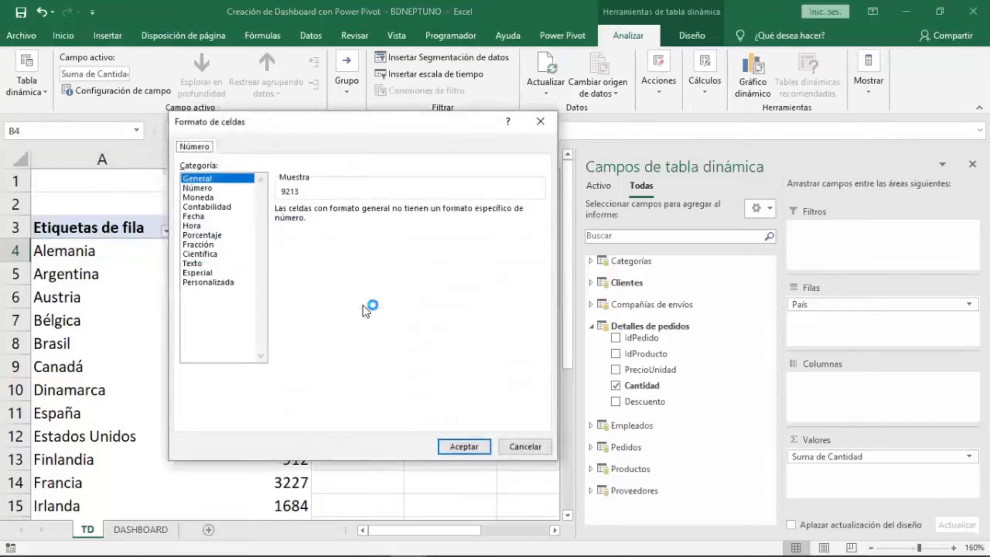
{"action": "left_click", "coordinate": [199, 188]}
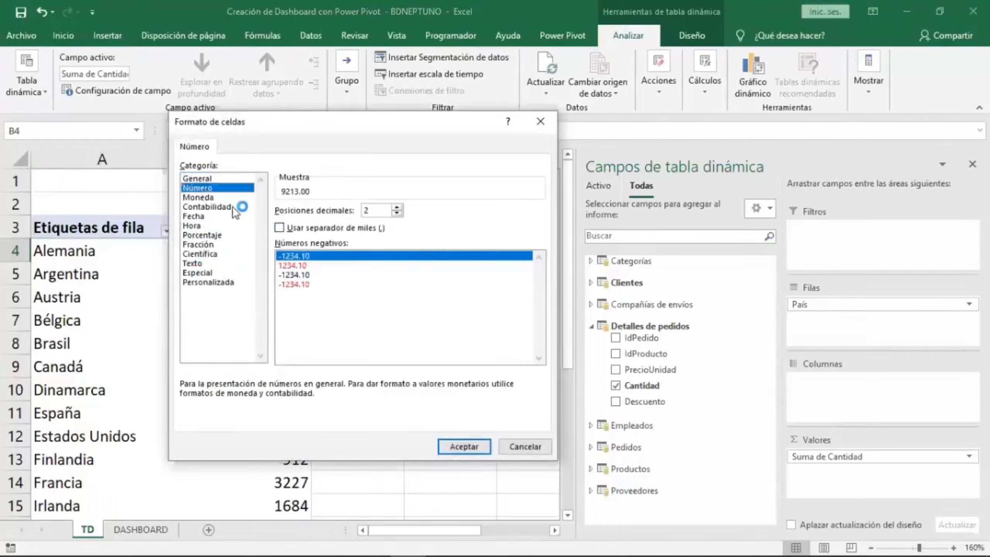
{"action": "left_click", "coordinate": [280, 229]}
{"action": "left_click", "coordinate": [397, 213]}
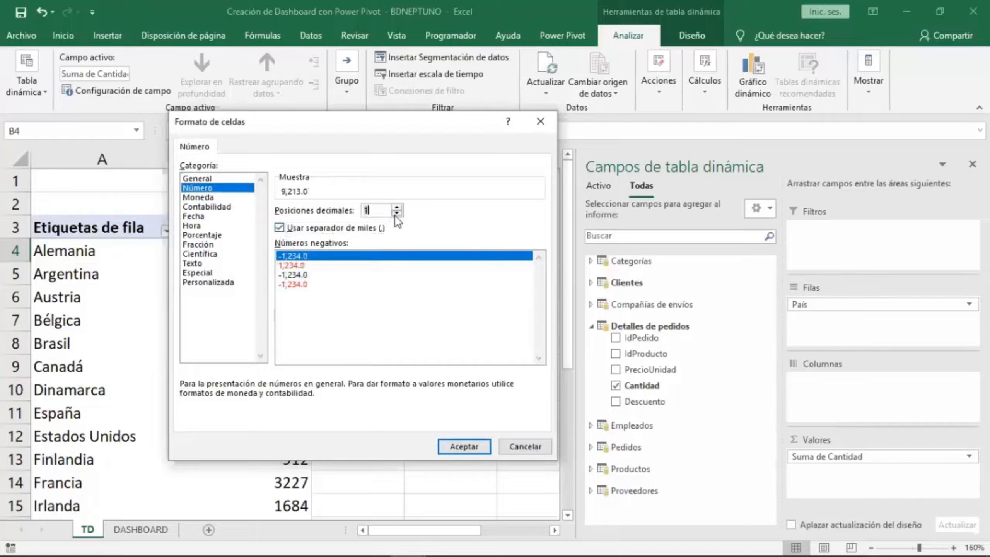
{"action": "left_click", "coordinate": [397, 213]}
{"action": "left_click", "coordinate": [465, 447]}
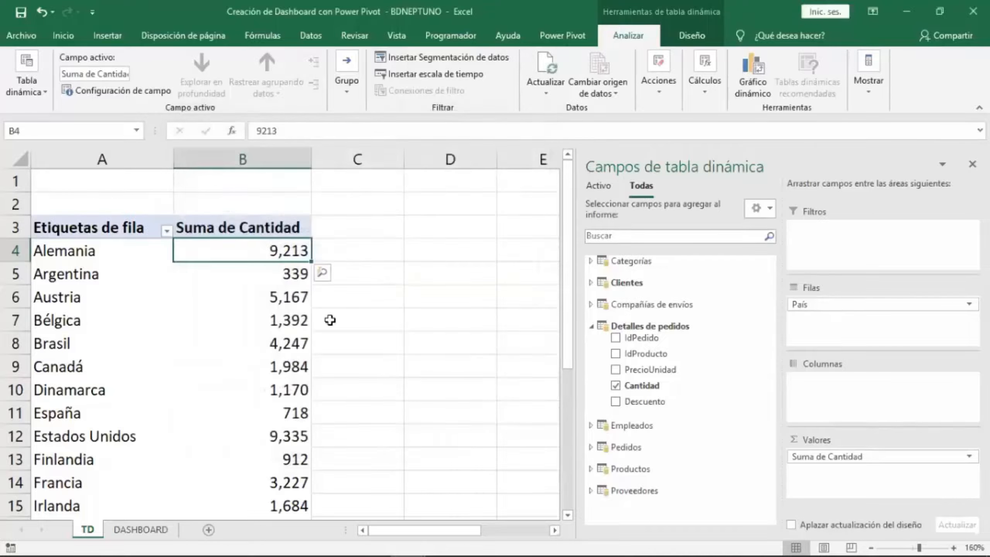
Sort the PivotTable countries by Suma de Cantidad from largest to smallest.
{"action": "right_click", "coordinate": [245, 247]}
{"action": "mouse_move", "coordinate": [362, 332]}
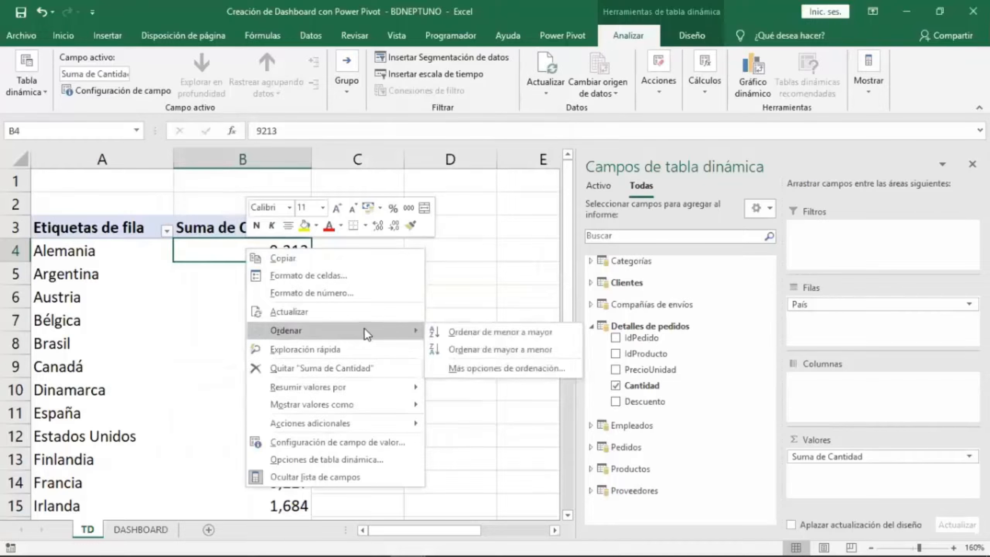
{"action": "left_click", "coordinate": [487, 348]}
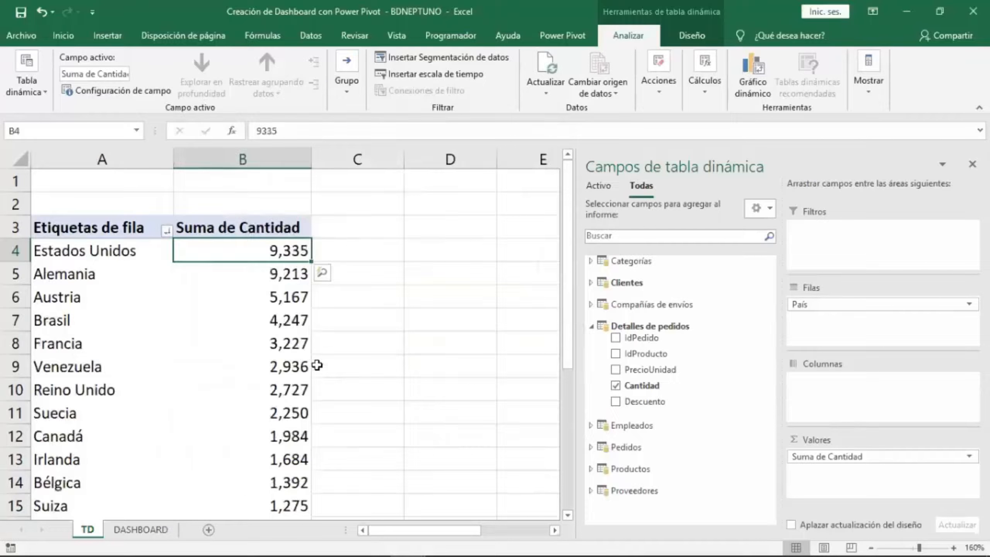
{"action": "right_click", "coordinate": [275, 254]}
{"action": "mouse_move", "coordinate": [374, 339]}
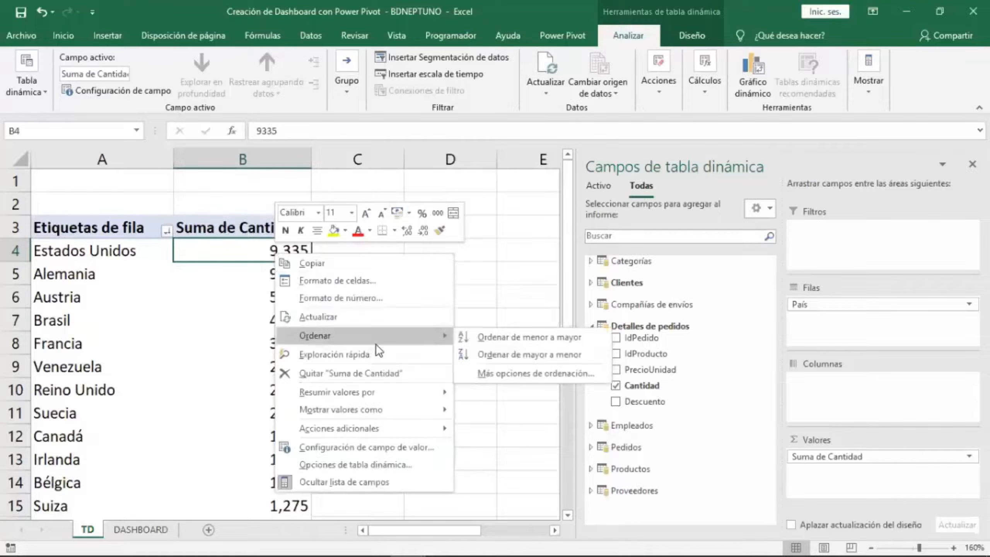
{"action": "left_click", "coordinate": [487, 351]}
{"action": "left_click", "coordinate": [293, 340]}
{"action": "scroll", "coordinate": [296, 380], "scroll_direction": "down", "scroll_amount": 3}
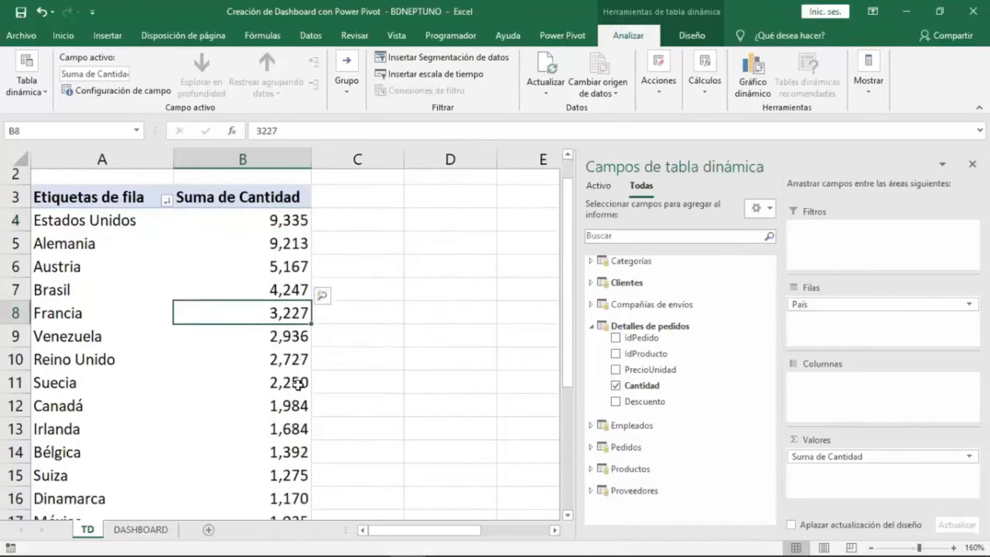
{"action": "scroll", "coordinate": [298, 386], "scroll_direction": "down", "scroll_amount": 3}
{"action": "scroll", "coordinate": [298, 386], "scroll_direction": "up", "scroll_amount": 6}
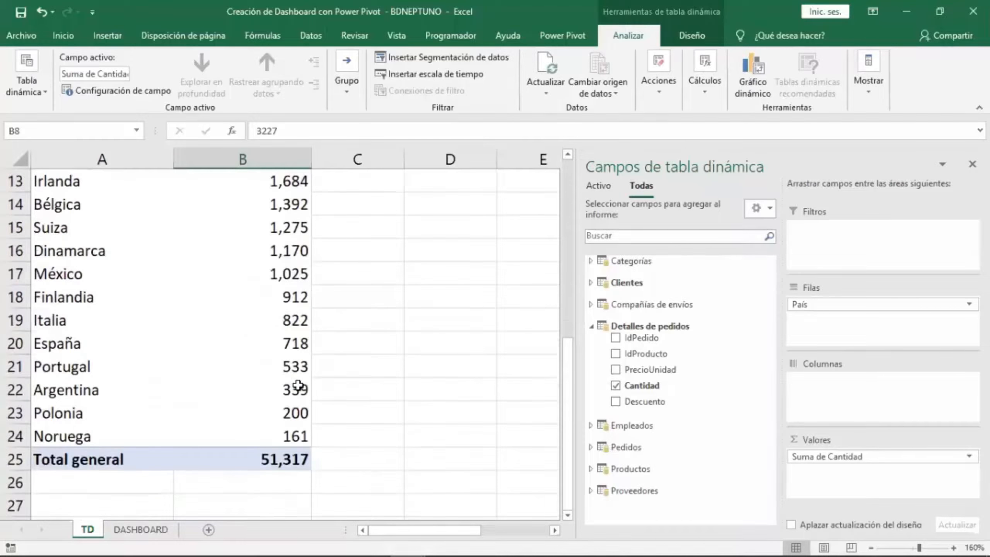
{"action": "left_click", "coordinate": [271, 253]}
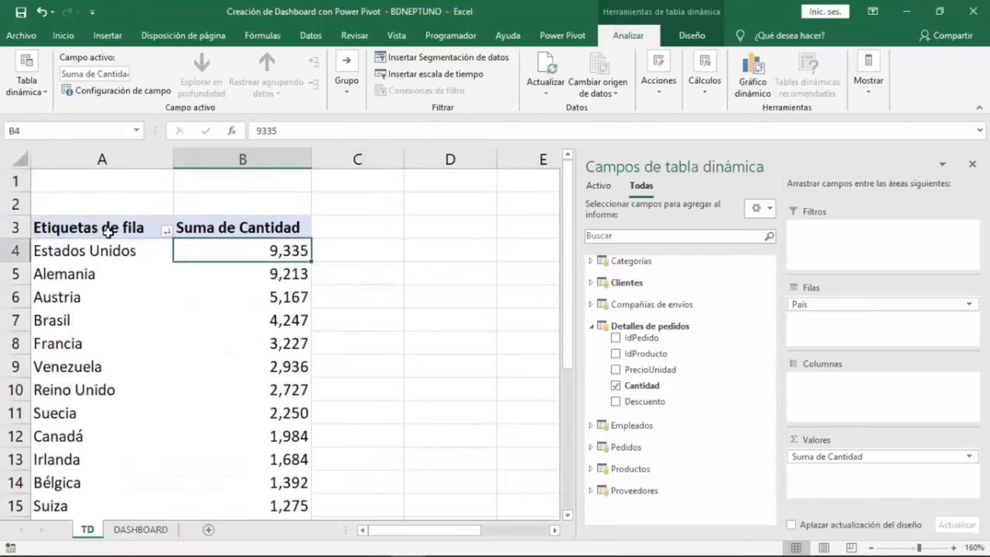
Change the PivotTable report layout to outline form, then to tabular form.
{"action": "left_click", "coordinate": [677, 35]}
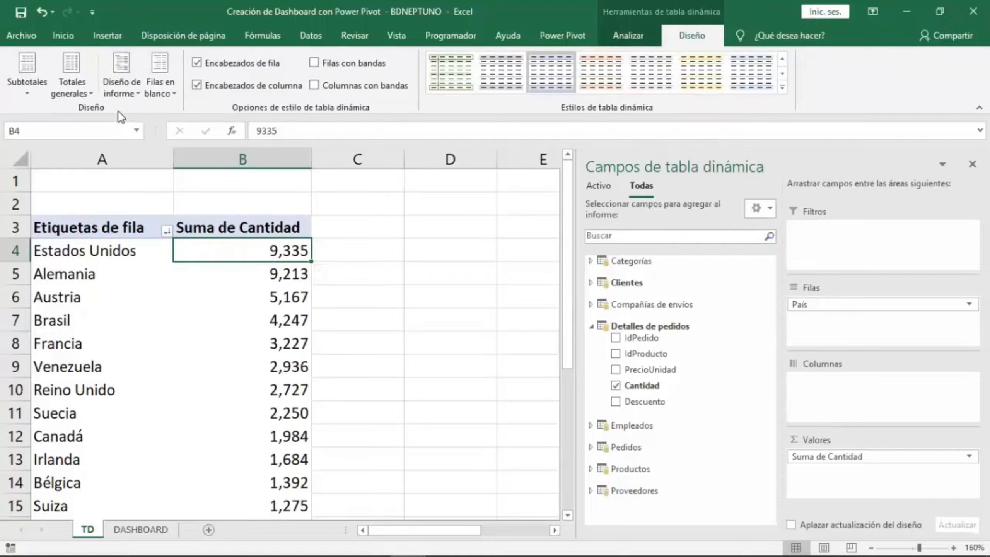
{"action": "left_click", "coordinate": [127, 96]}
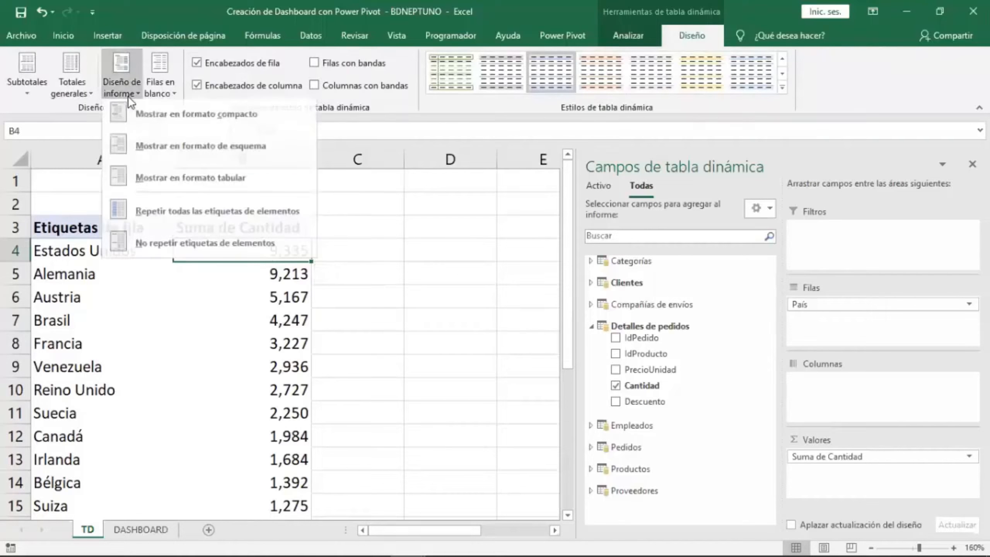
{"action": "left_click", "coordinate": [173, 150]}
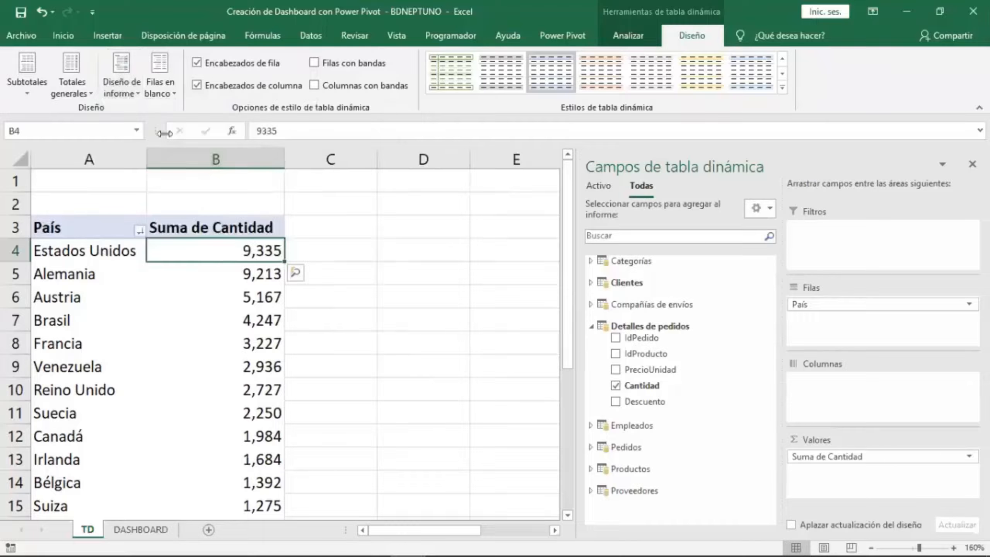
{"action": "left_click", "coordinate": [125, 83]}
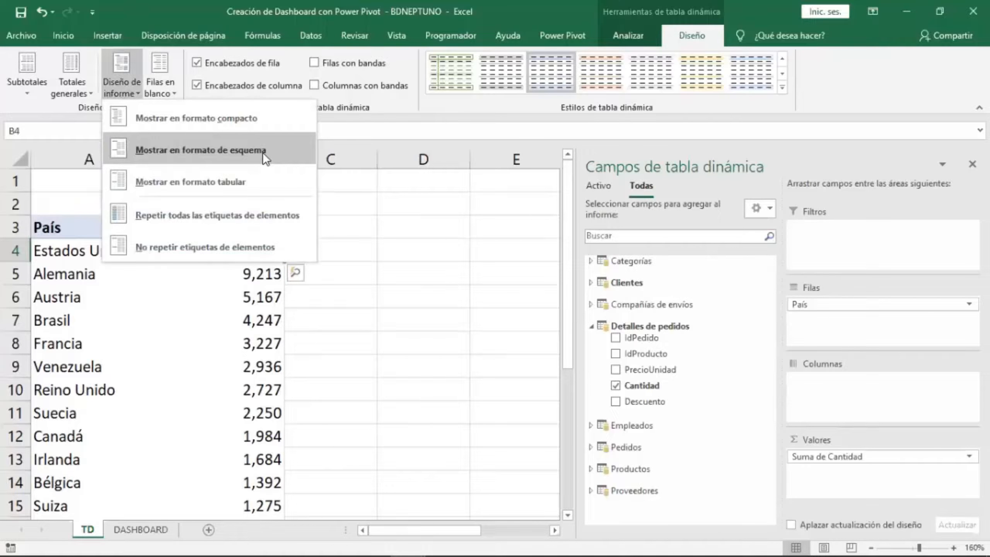
{"action": "left_click", "coordinate": [264, 189]}
Scroll through the sorted PivotTable and expand the Clientes table's fields in the field list.
{"action": "left_click", "coordinate": [222, 320]}
{"action": "scroll", "coordinate": [223, 329], "scroll_direction": "down", "scroll_amount": 2}
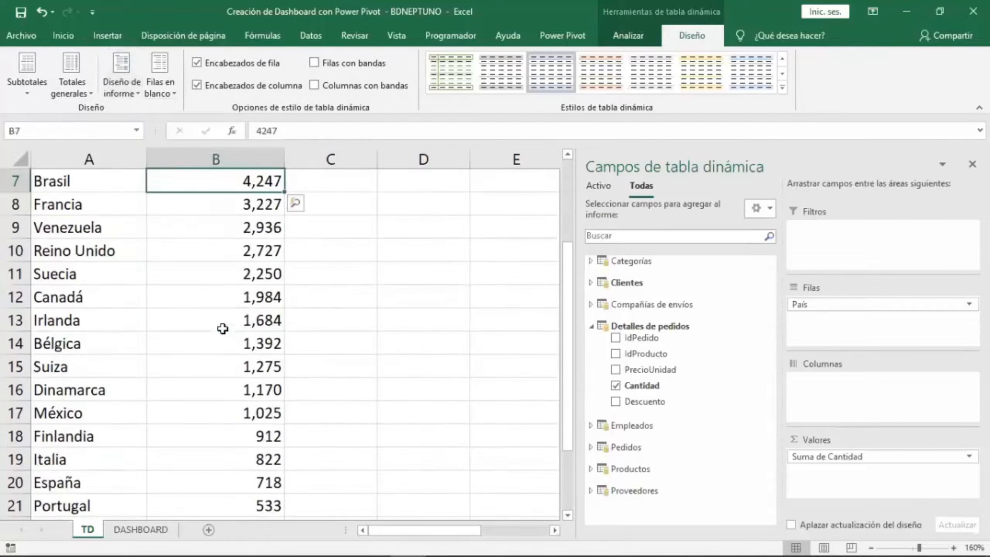
{"action": "scroll", "coordinate": [222, 328], "scroll_direction": "down", "scroll_amount": 2}
{"action": "scroll", "coordinate": [222, 328], "scroll_direction": "up", "scroll_amount": 4}
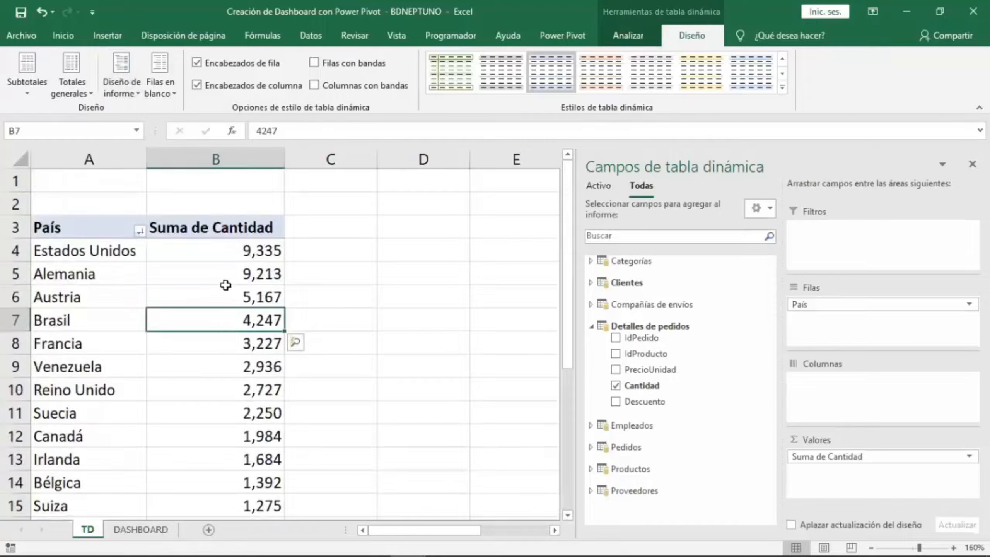
{"action": "left_click", "coordinate": [226, 292]}
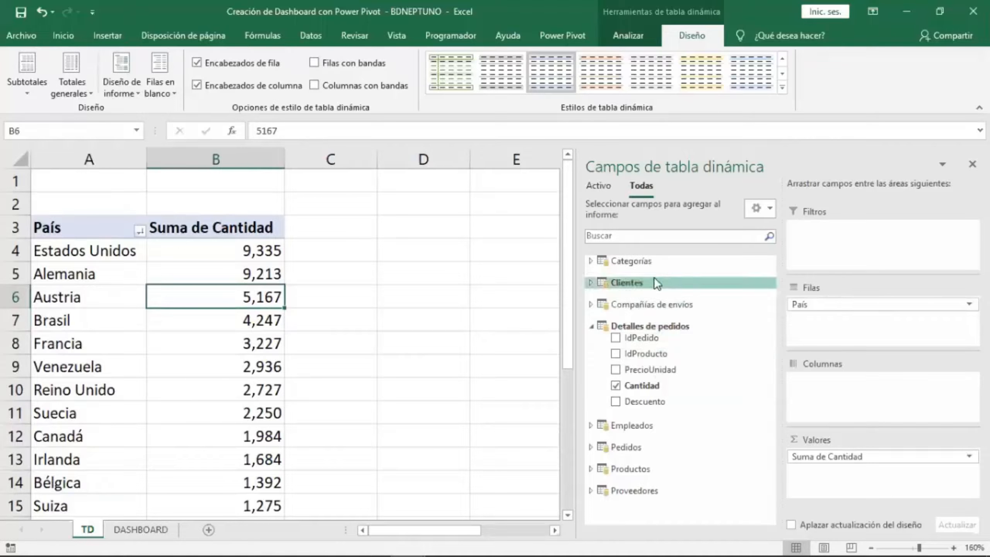
{"action": "left_click", "coordinate": [641, 281]}
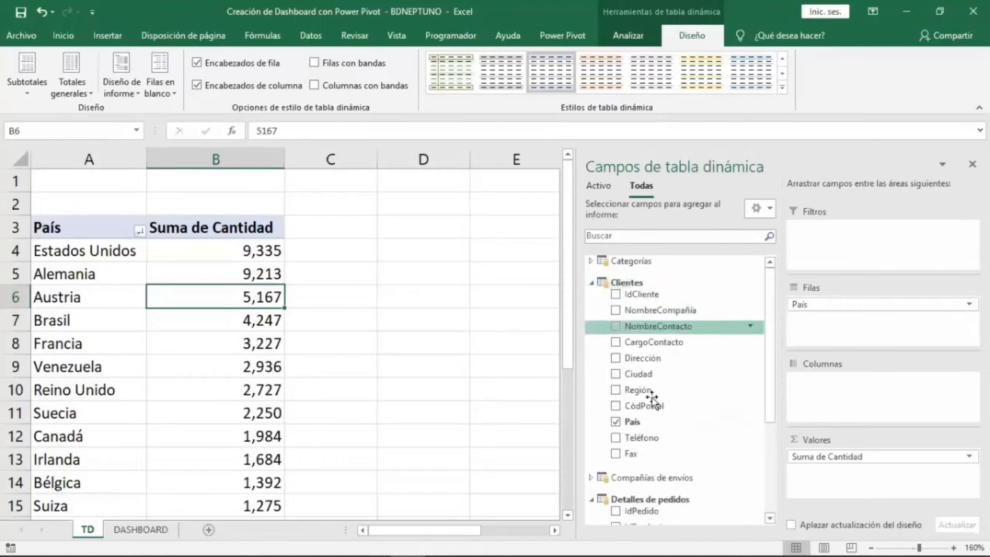
{"action": "scroll", "coordinate": [666, 427], "scroll_direction": "down", "scroll_amount": 3}
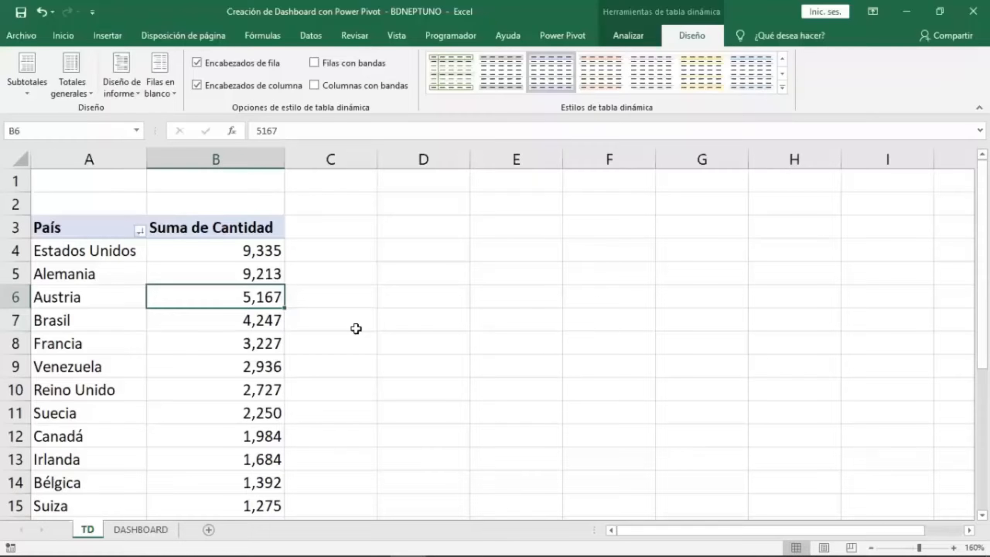
{"action": "key", "text": "Down"}
{"action": "key", "text": "Down"}
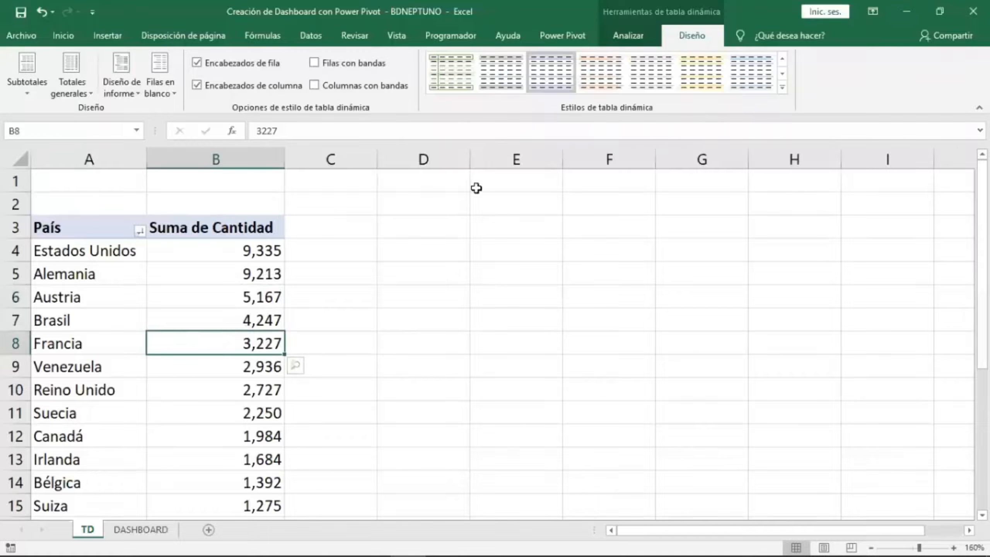
Insert a clustered bar PivotChart from the PivotTable.
{"action": "left_click", "coordinate": [634, 36]}
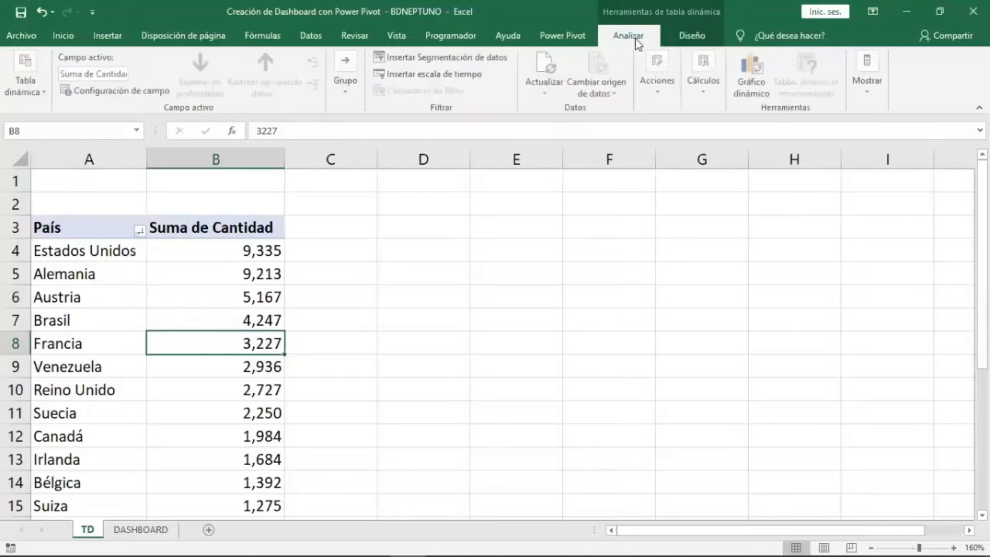
{"action": "left_click", "coordinate": [236, 276]}
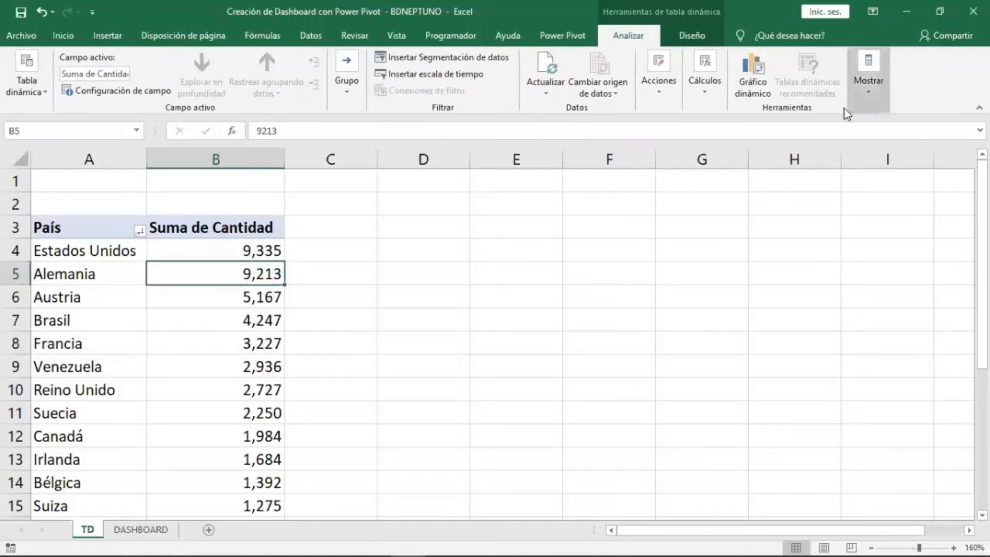
{"action": "left_click", "coordinate": [759, 96]}
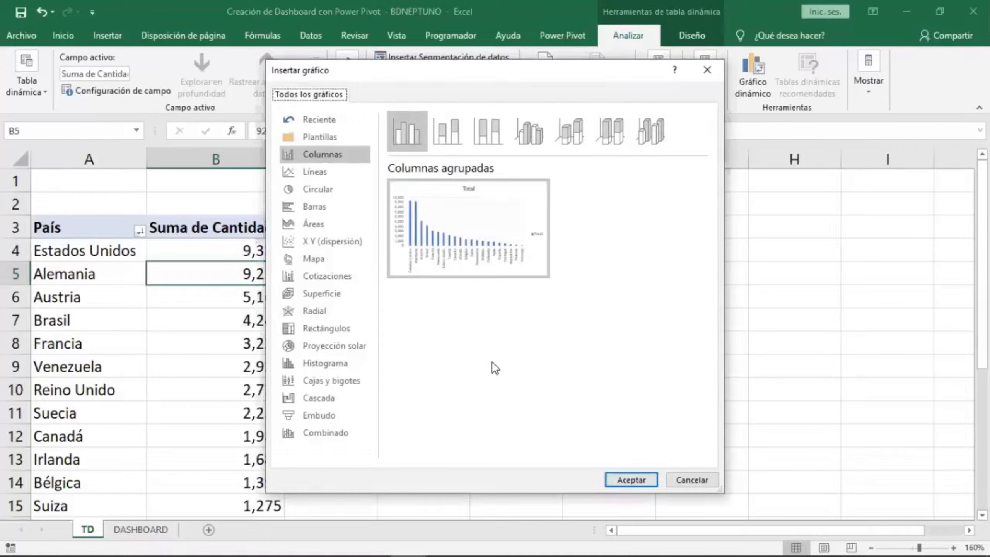
{"action": "left_click", "coordinate": [320, 207]}
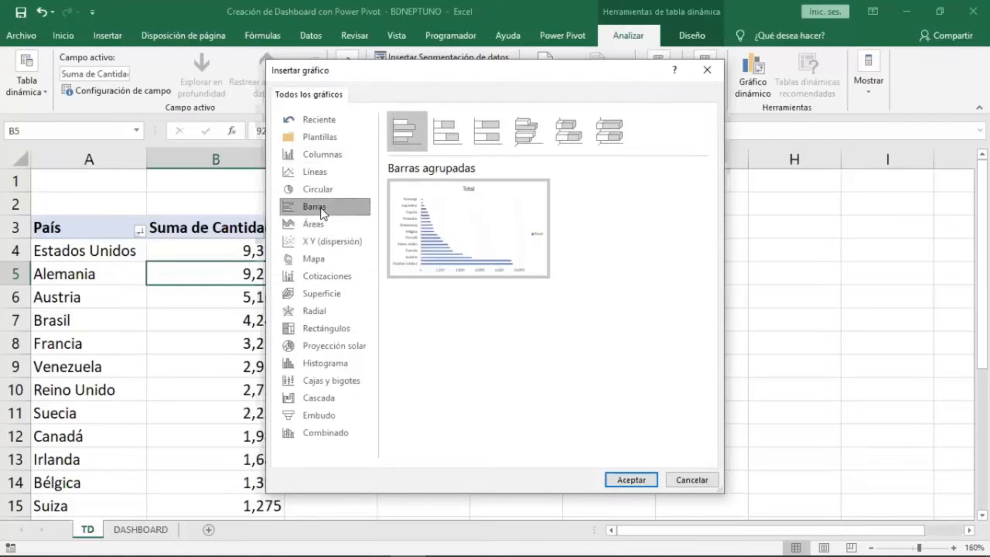
{"action": "double_click", "coordinate": [405, 132]}
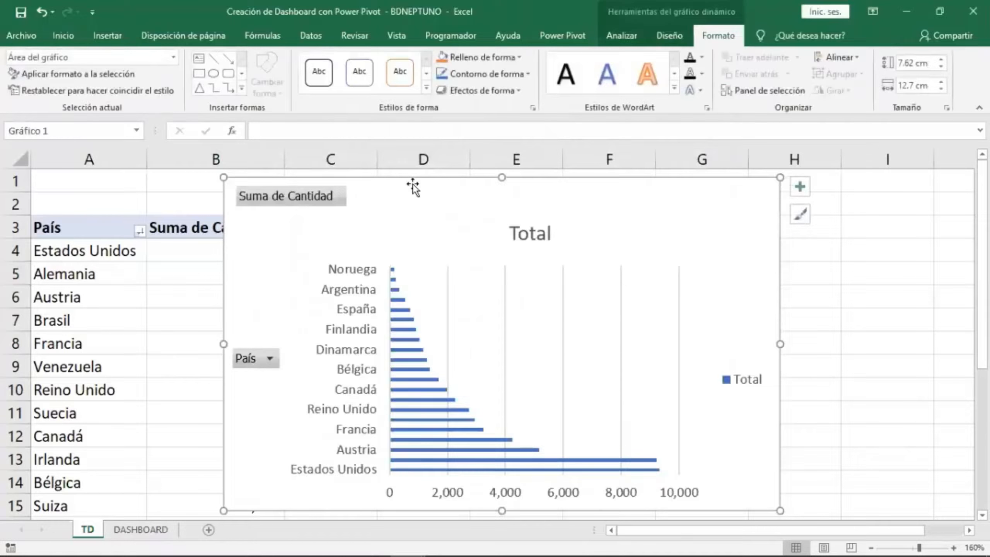
Move the PivotChart beside the table and stretch it taller to about 12.5 cm high.
{"action": "left_click_drag", "start_coordinate": [409, 186], "coordinate": [513, 192]}
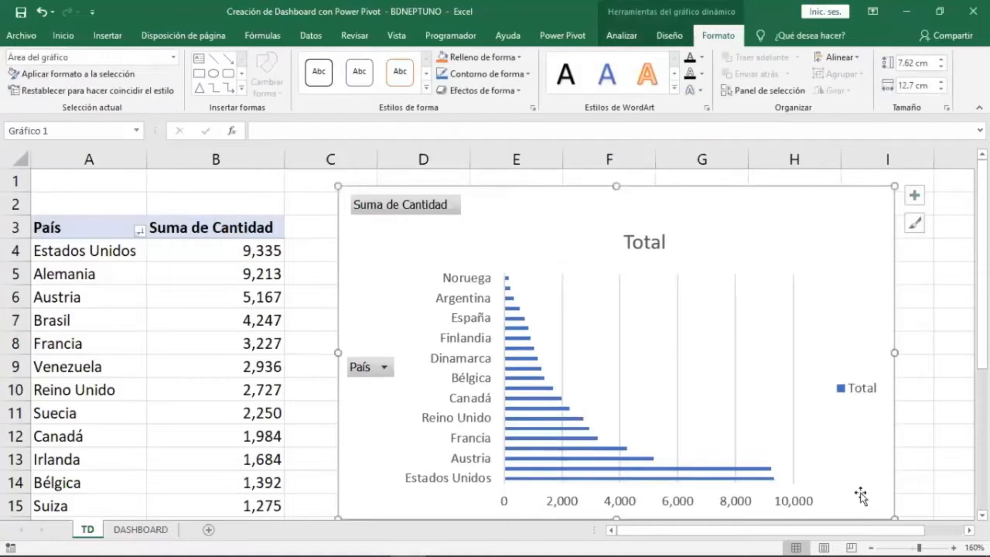
{"action": "left_click", "coordinate": [871, 546]}
{"action": "left_click", "coordinate": [871, 546]}
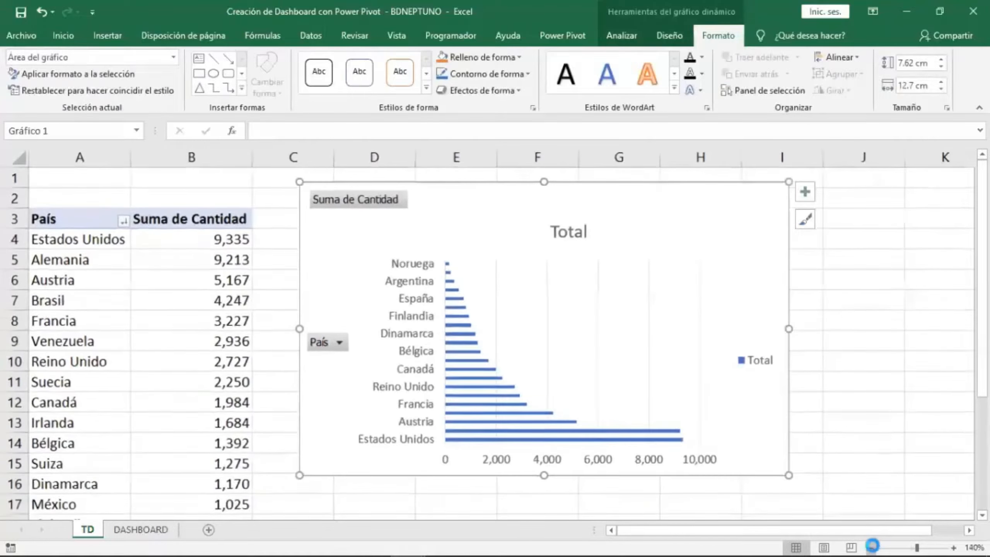
{"action": "left_click", "coordinate": [871, 546]}
{"action": "left_click_drag", "start_coordinate": [424, 404], "coordinate": [424, 480]}
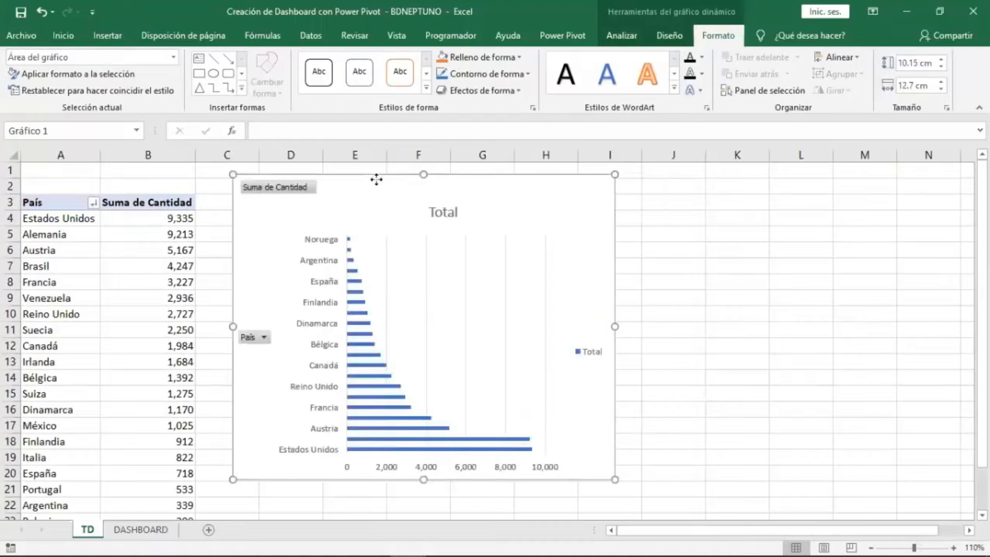
{"action": "left_click_drag", "start_coordinate": [376, 179], "coordinate": [382, 186]}
{"action": "scroll", "coordinate": [428, 412], "scroll_direction": "down", "scroll_amount": 2}
{"action": "left_click_drag", "start_coordinate": [424, 390], "coordinate": [427, 461]}
{"action": "scroll", "coordinate": [459, 412], "scroll_direction": "up", "scroll_amount": 2}
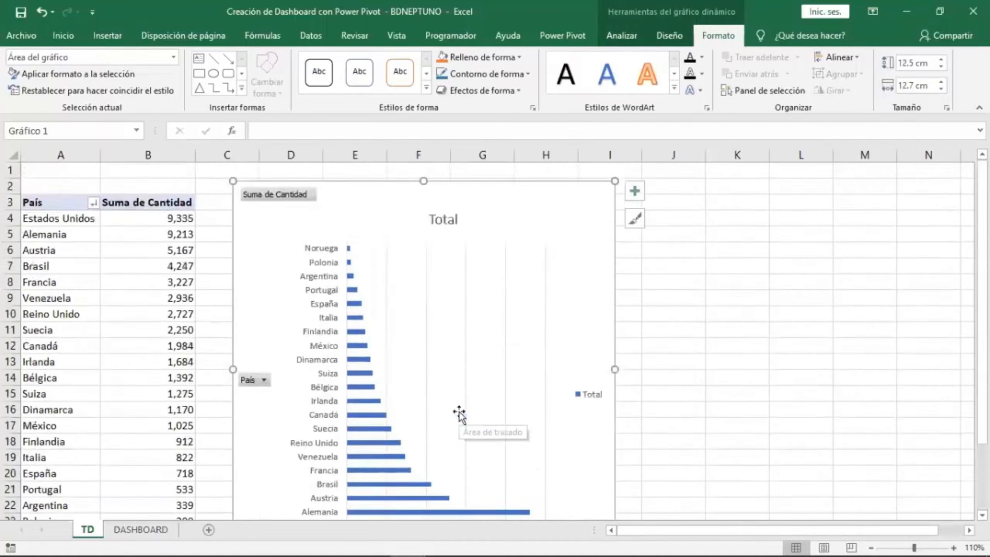
{"action": "scroll", "coordinate": [459, 411], "scroll_direction": "down", "scroll_amount": 2}
{"action": "scroll", "coordinate": [459, 411], "scroll_direction": "up", "scroll_amount": 1}
{"action": "scroll", "coordinate": [459, 411], "scroll_direction": "up", "scroll_amount": 3}
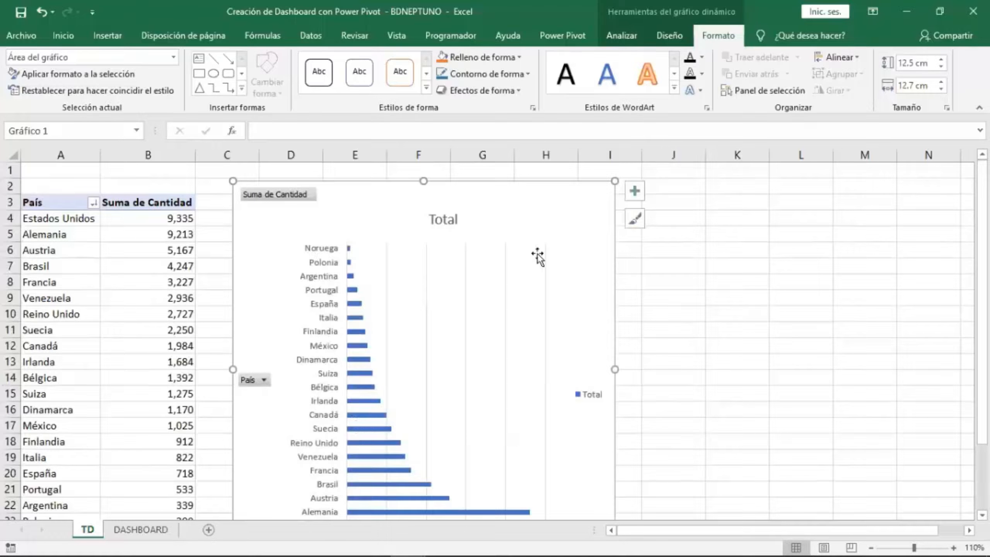
Remove the chart title, legend and gridlines from the PivotChart's elements.
{"action": "left_click", "coordinate": [635, 190]}
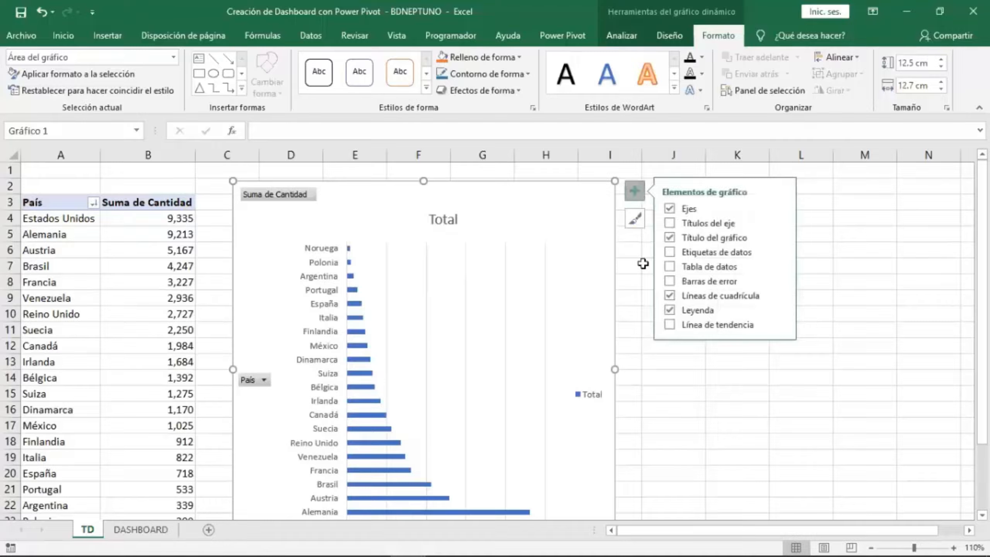
{"action": "left_click", "coordinate": [669, 237]}
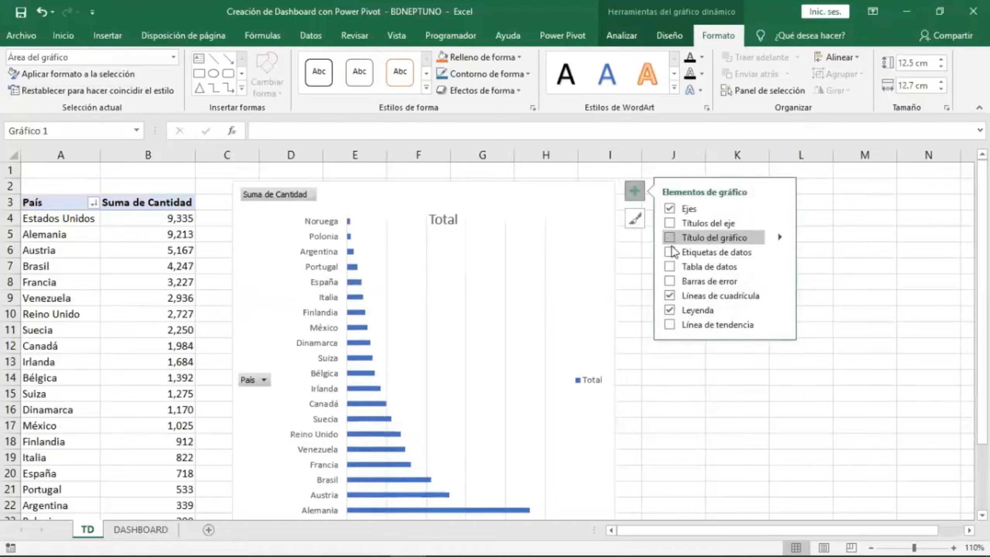
{"action": "left_click", "coordinate": [670, 309]}
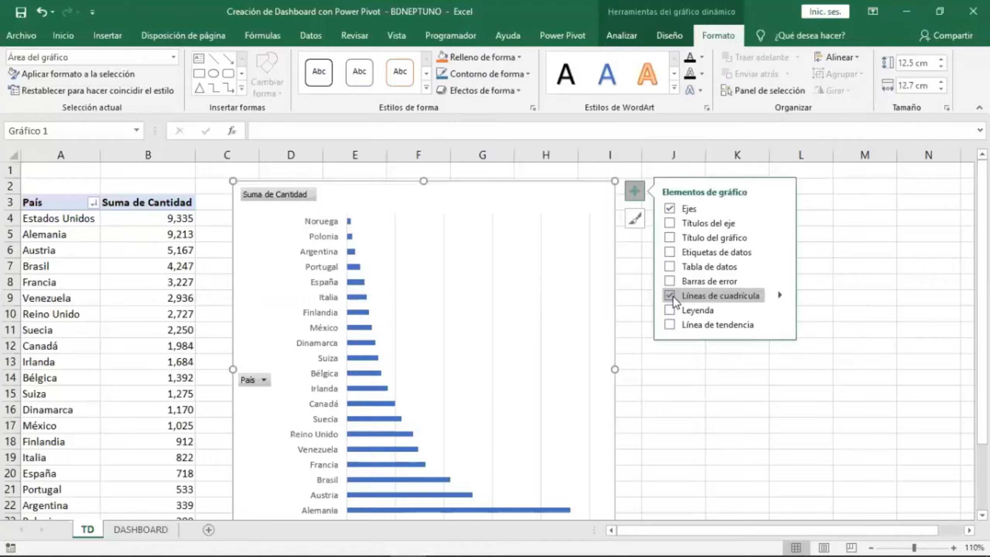
{"action": "left_click", "coordinate": [670, 295]}
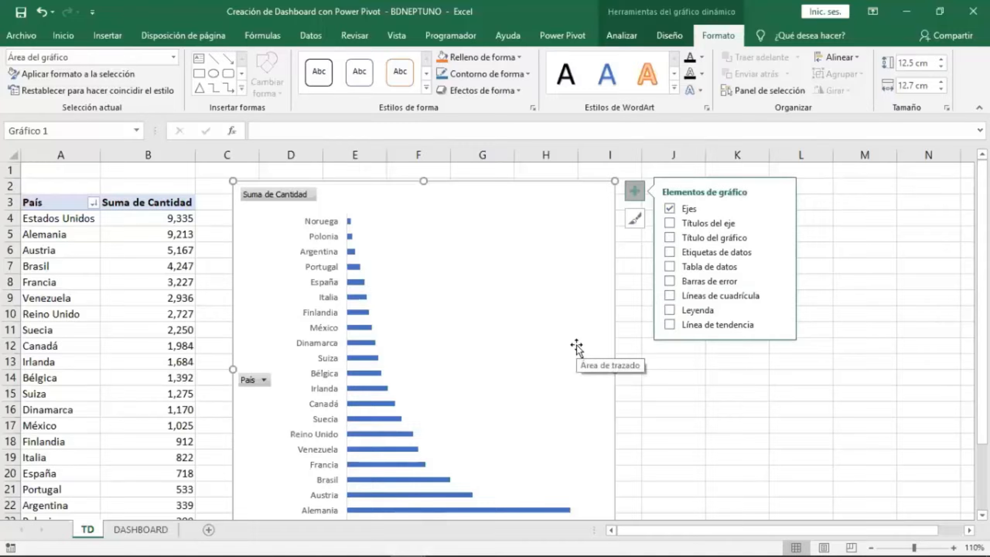
Hide the PivotChart's primary horizontal axis from the chart elements.
{"action": "left_click", "coordinate": [781, 212]}
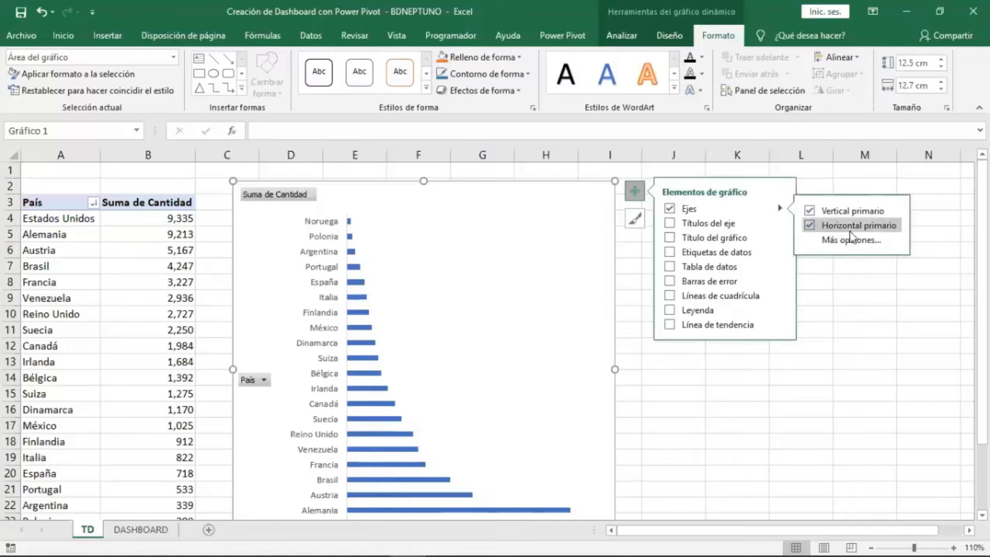
{"action": "left_click", "coordinate": [809, 225]}
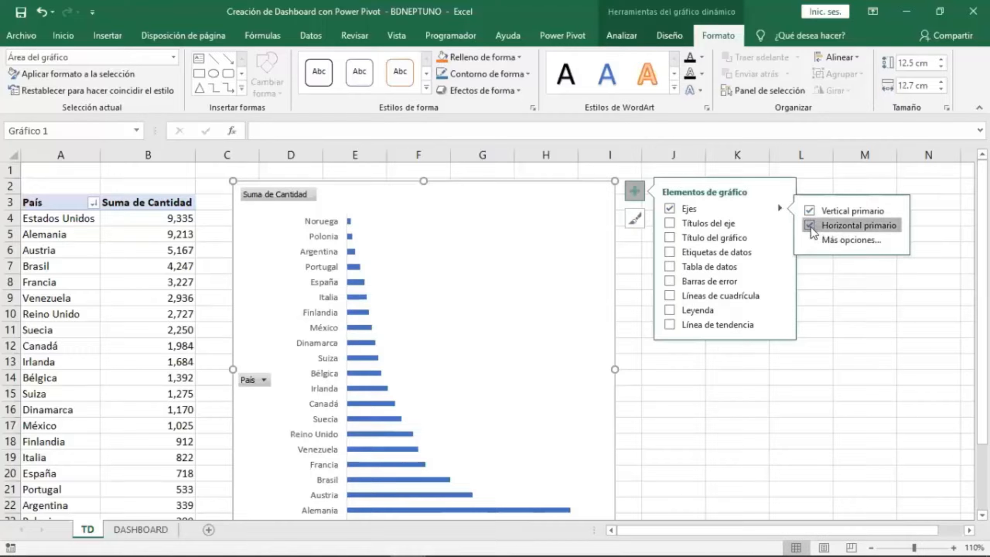
{"action": "left_click", "coordinate": [640, 192]}
Nudge the PivotChart into position beside the PivotTable.
{"action": "scroll", "coordinate": [497, 317], "scroll_direction": "down", "scroll_amount": 2}
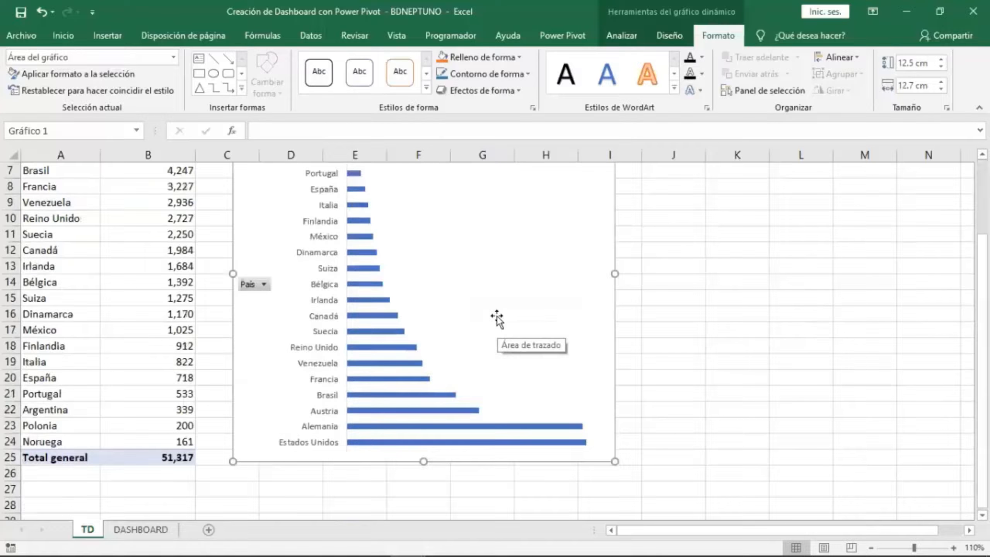
{"action": "scroll", "coordinate": [498, 316], "scroll_direction": "down", "scroll_amount": 2}
{"action": "scroll", "coordinate": [500, 318], "scroll_direction": "up", "scroll_amount": 4}
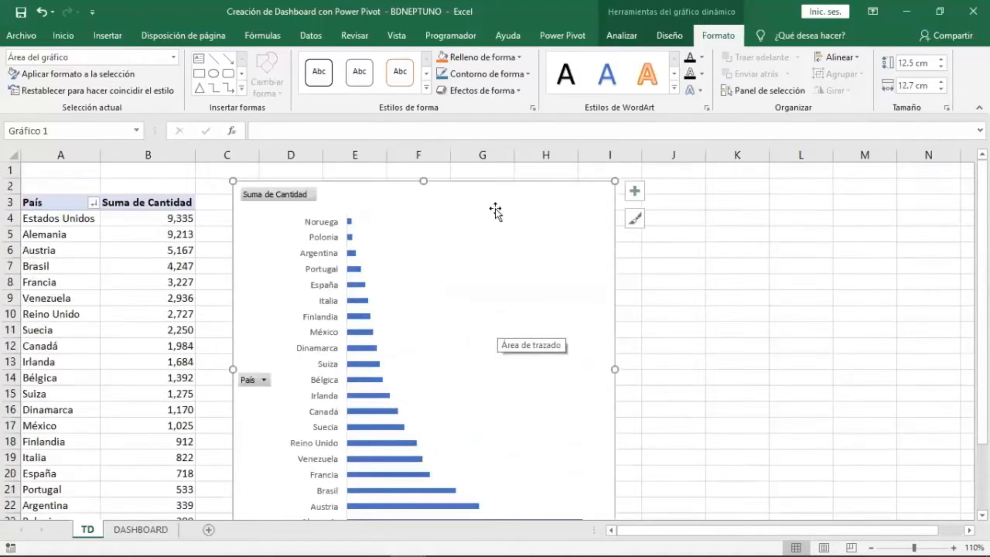
{"action": "left_click_drag", "start_coordinate": [878, 536], "coordinate": [898, 536]}
{"action": "left_click_drag", "start_coordinate": [903, 545], "coordinate": [906, 534]}
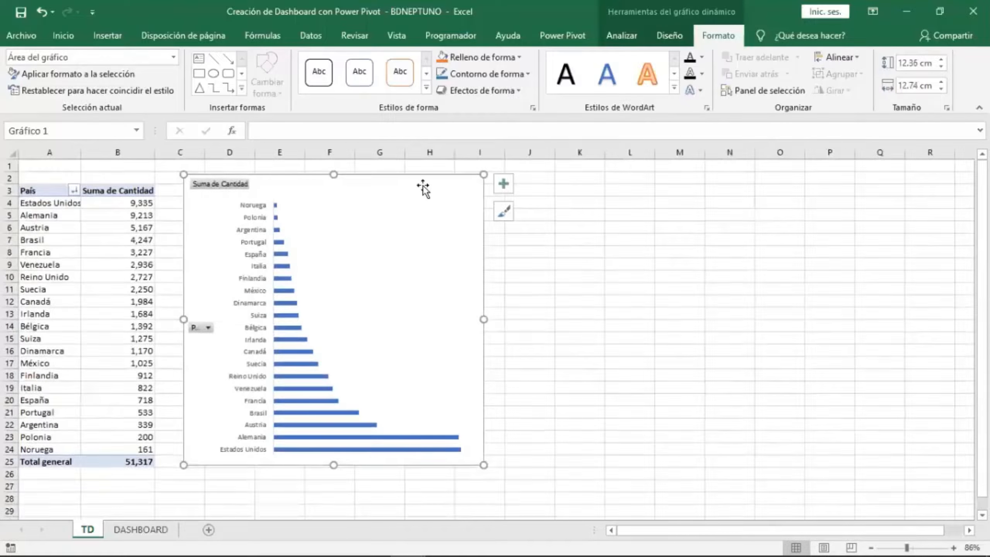
{"action": "left_click_drag", "start_coordinate": [420, 176], "coordinate": [429, 178]}
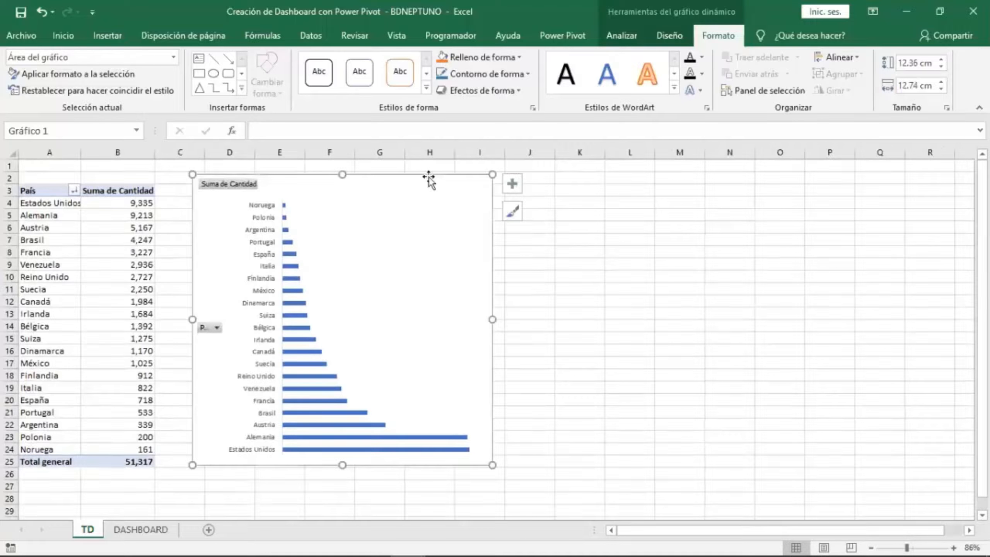
{"action": "mouse_move", "coordinate": [471, 175]}
{"action": "left_mouse_down"}
{"action": "mouse_move", "coordinate": [482, 181]}
{"action": "mouse_move", "coordinate": [461, 186]}
{"action": "left_mouse_up"}
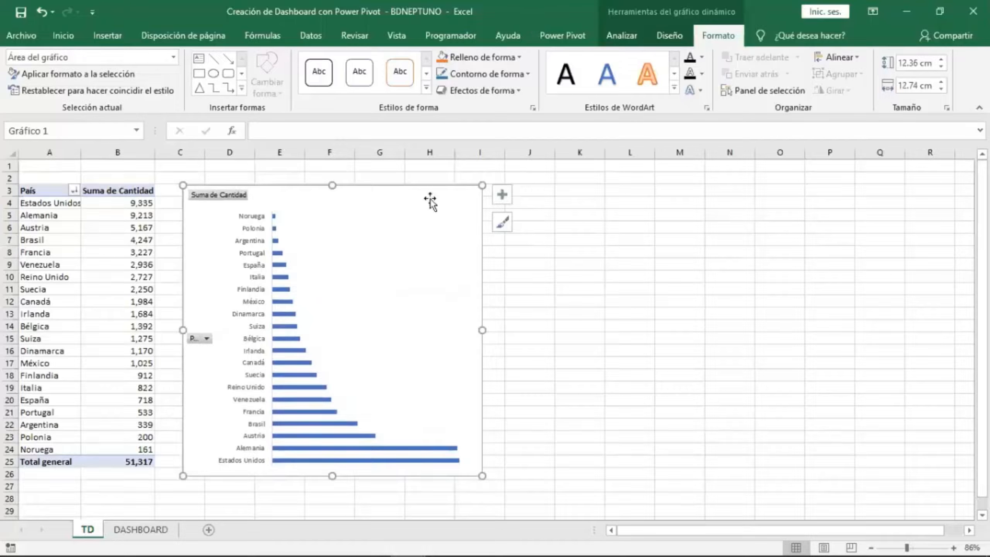
{"action": "left_click", "coordinate": [620, 48]}
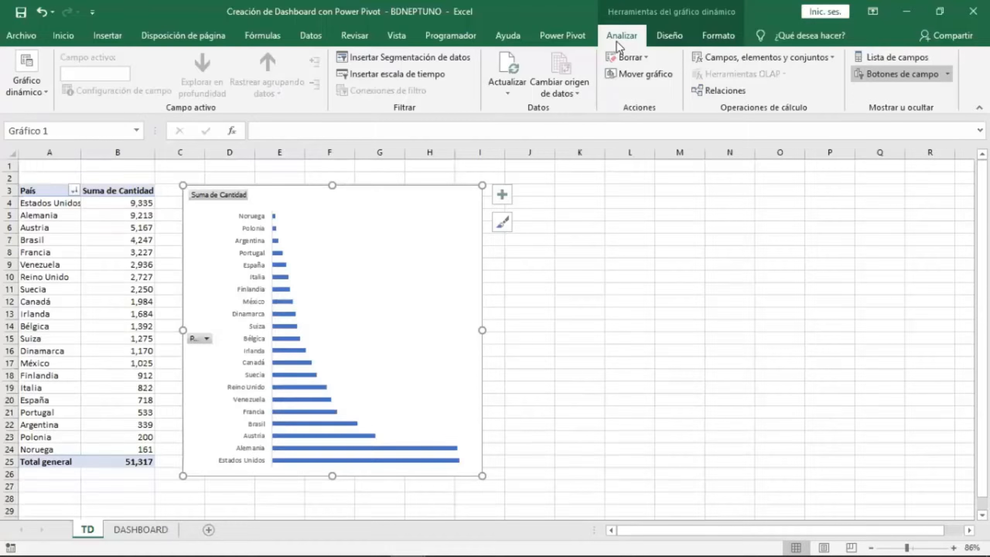
{"action": "left_click", "coordinate": [671, 41]}
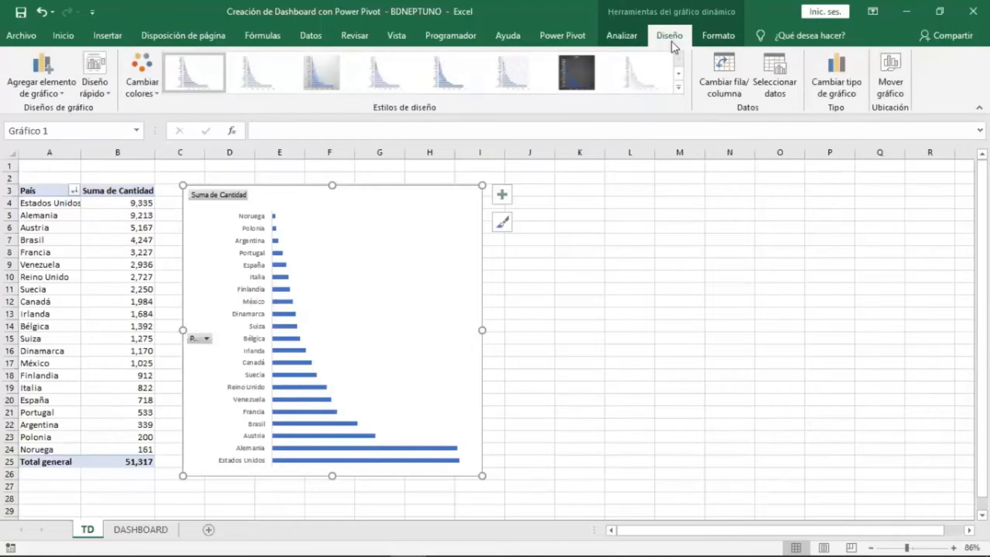
{"action": "left_click", "coordinate": [727, 40]}
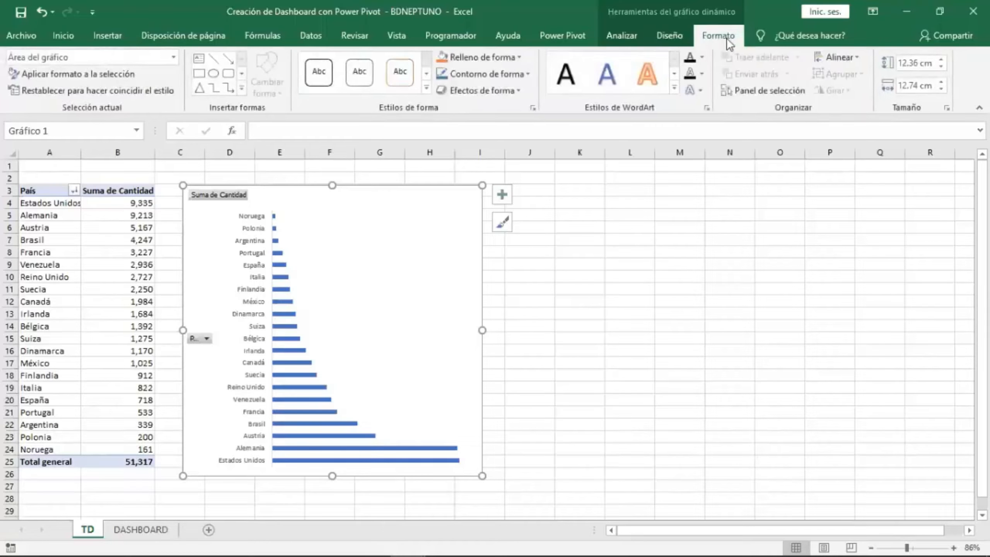
{"action": "left_click", "coordinate": [643, 39]}
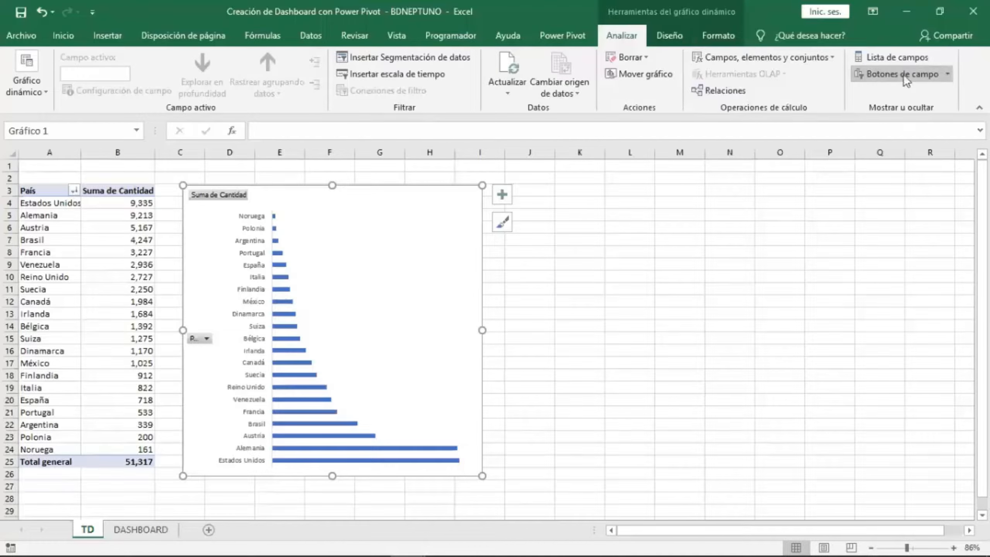
{"action": "left_click", "coordinate": [899, 59]}
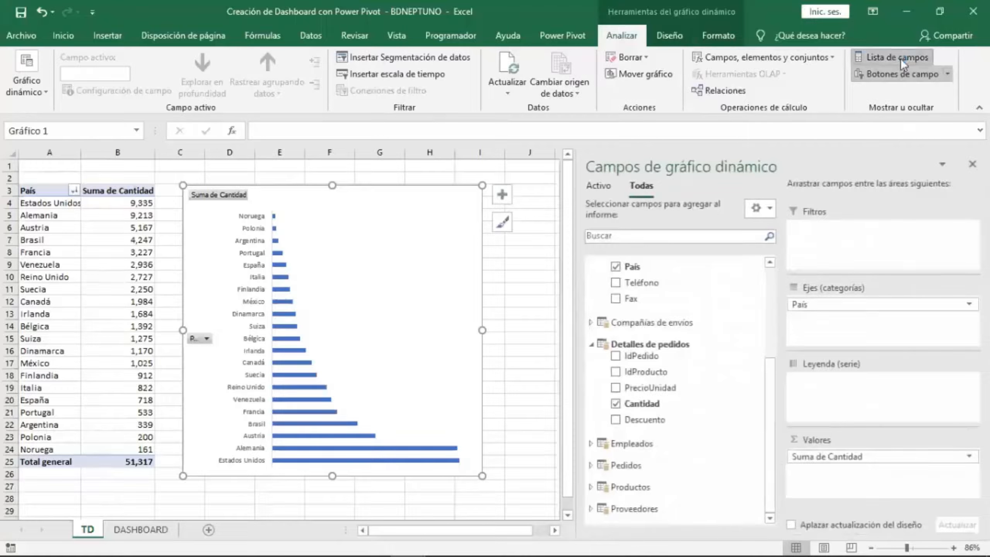
{"action": "left_click", "coordinate": [900, 58]}
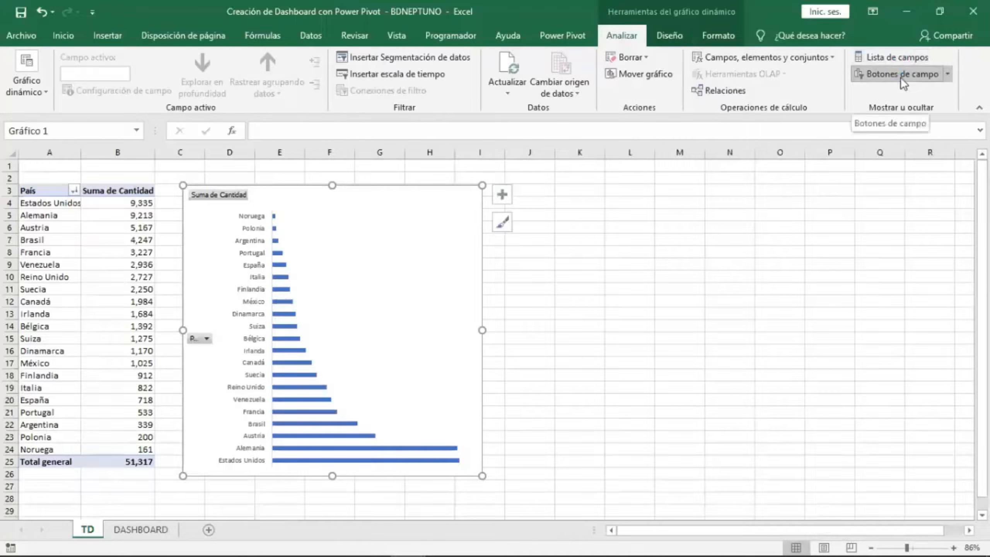
Hide all field buttons on the PivotChart.
{"action": "left_click", "coordinate": [900, 75]}
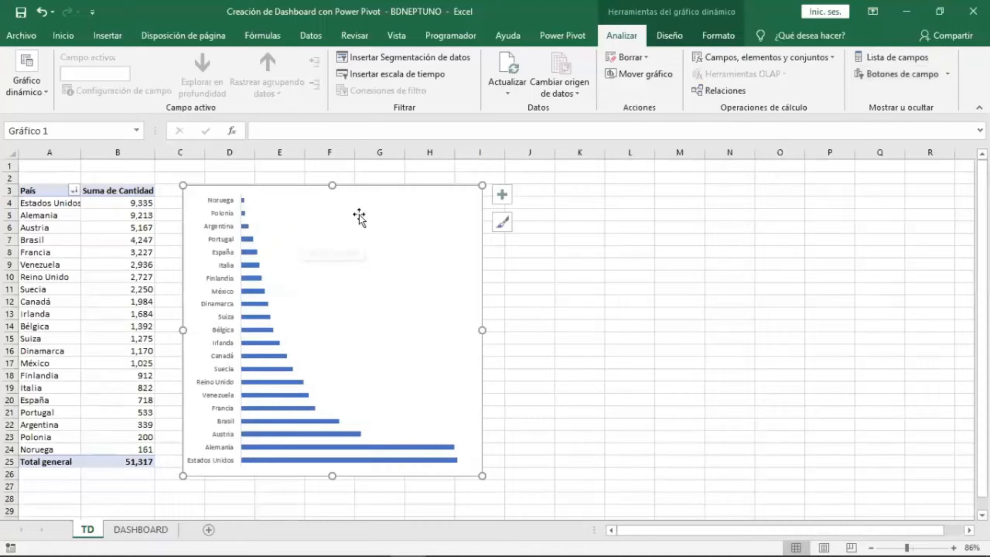
{"action": "left_click", "coordinate": [893, 77]}
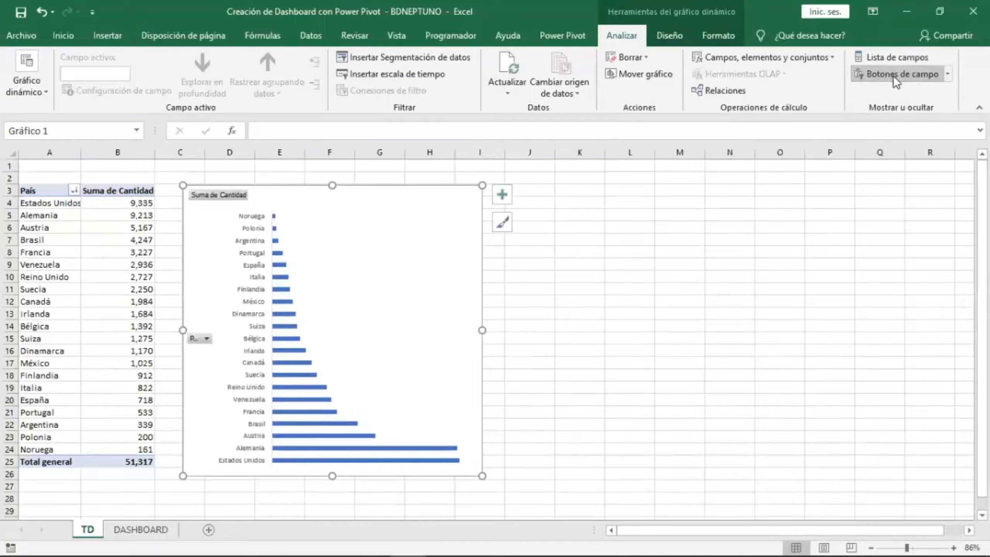
{"action": "left_click", "coordinate": [892, 76]}
{"action": "left_click", "coordinate": [892, 75]}
{"action": "left_click", "coordinate": [892, 76]}
{"action": "left_click", "coordinate": [892, 76]}
{"action": "left_click", "coordinate": [892, 76]}
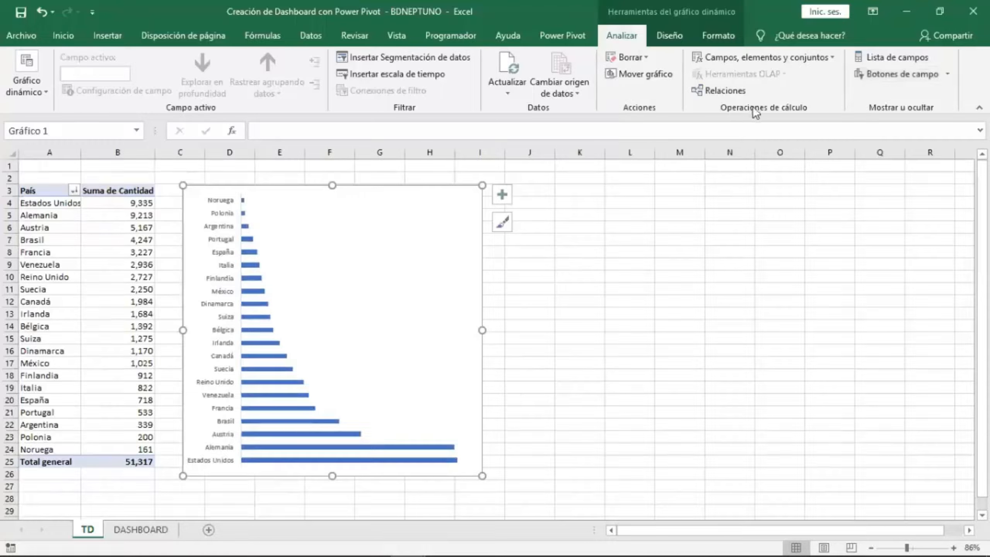
Shift the chart slightly and set the vertical category axis to show categories in reverse order.
{"action": "left_click_drag", "start_coordinate": [299, 190], "coordinate": [310, 177]}
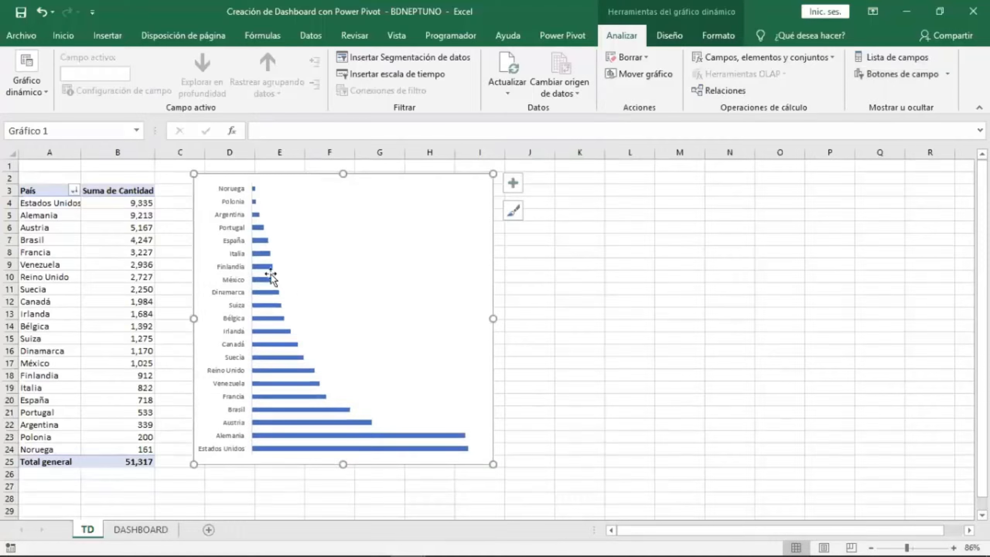
{"action": "left_click", "coordinate": [234, 245]}
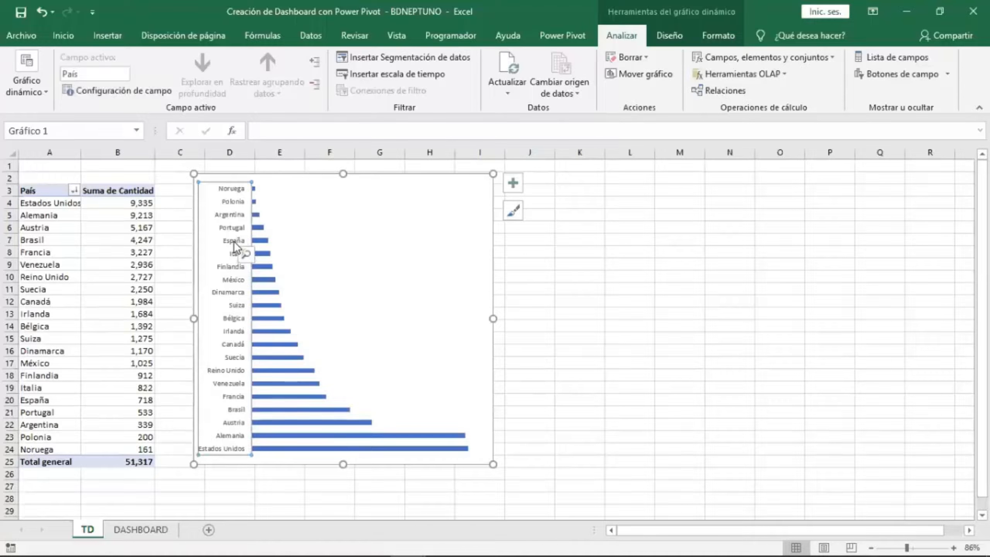
{"action": "right_click", "coordinate": [234, 245]}
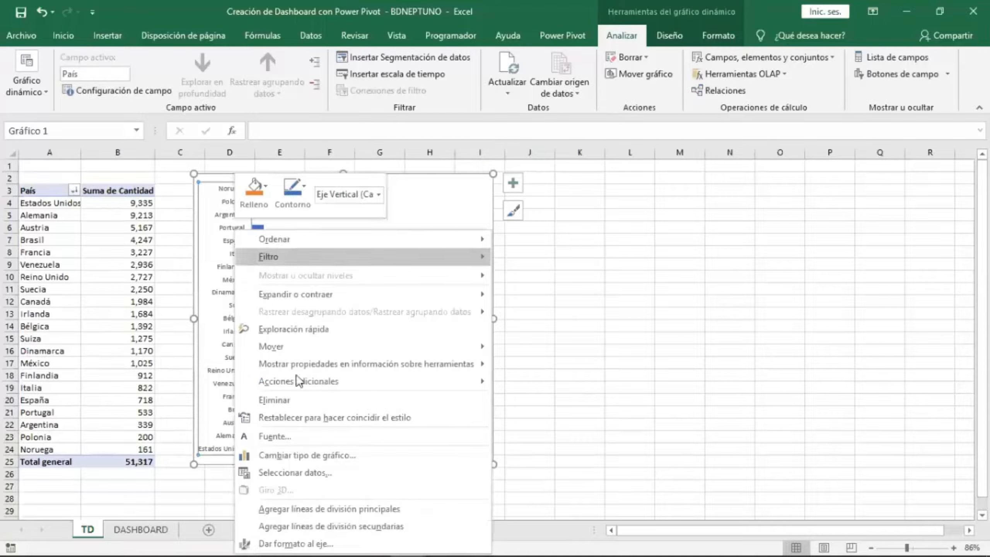
{"action": "left_click", "coordinate": [332, 539]}
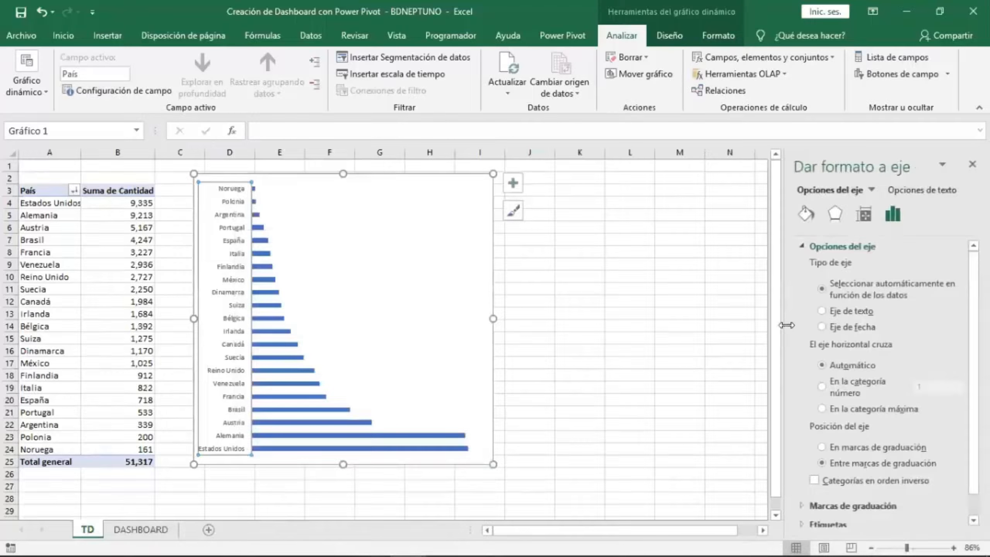
{"action": "left_click_drag", "start_coordinate": [781, 320], "coordinate": [607, 313]}
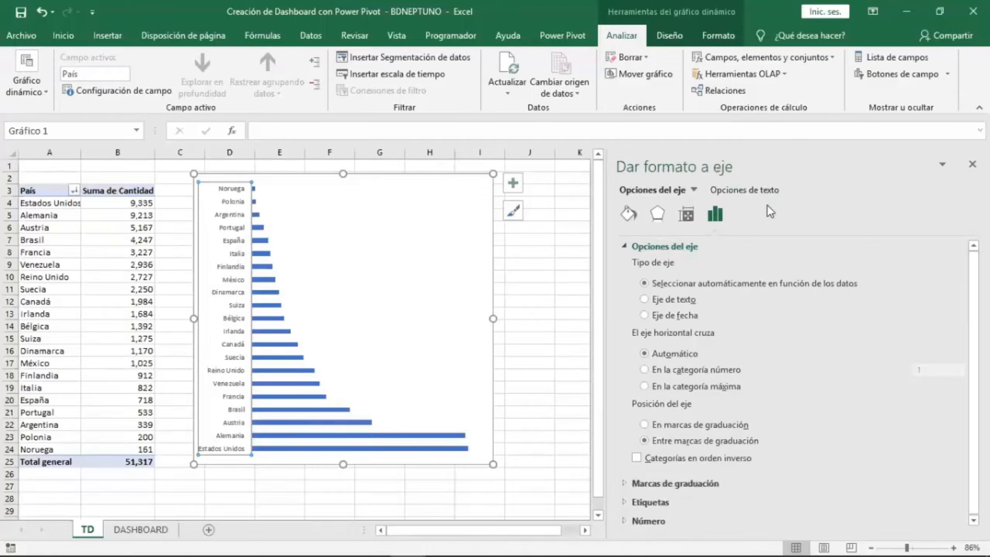
{"action": "left_click", "coordinate": [715, 221]}
{"action": "left_click", "coordinate": [639, 459]}
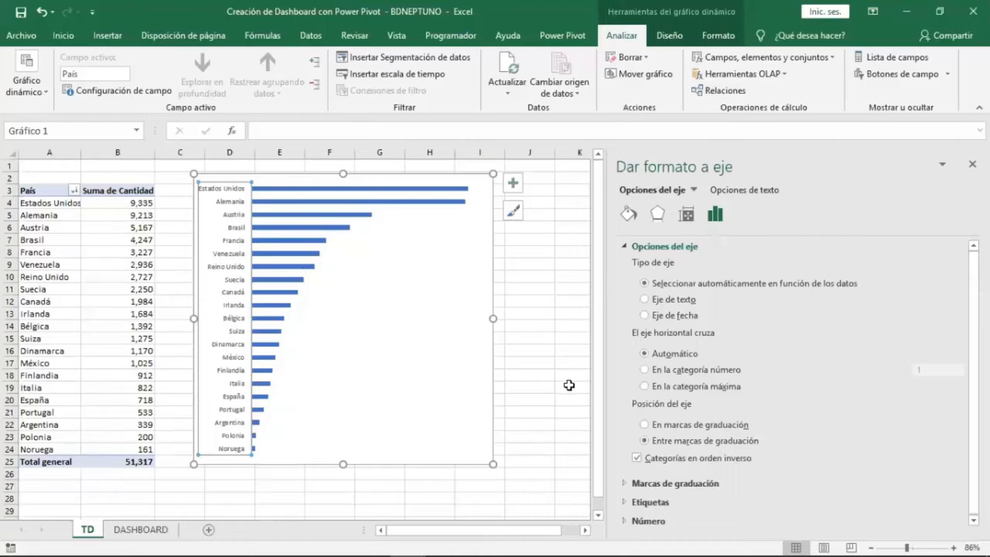
Set the data series' gap width to 50%.
{"action": "left_click", "coordinate": [443, 203]}
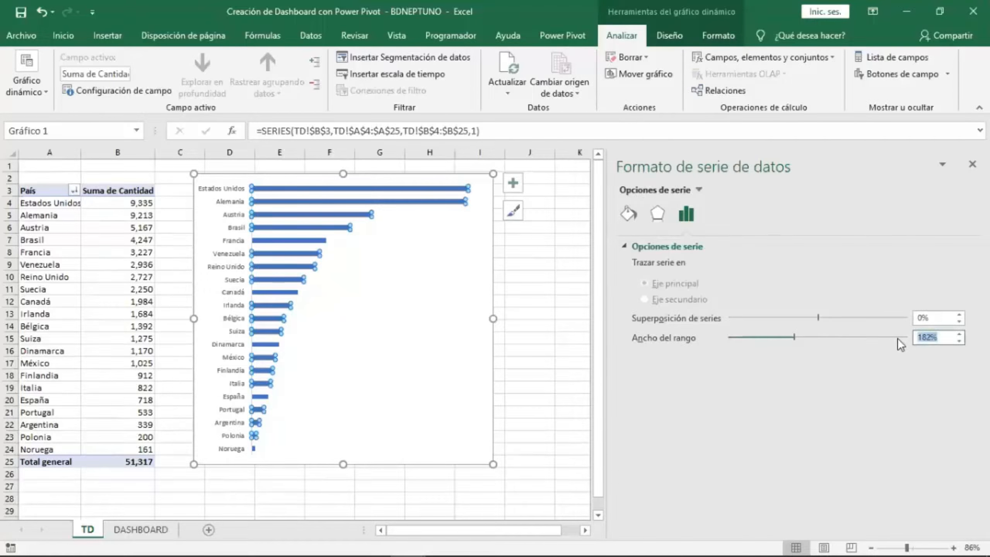
{"action": "type", "text": "50"}
{"action": "key", "text": "Return"}
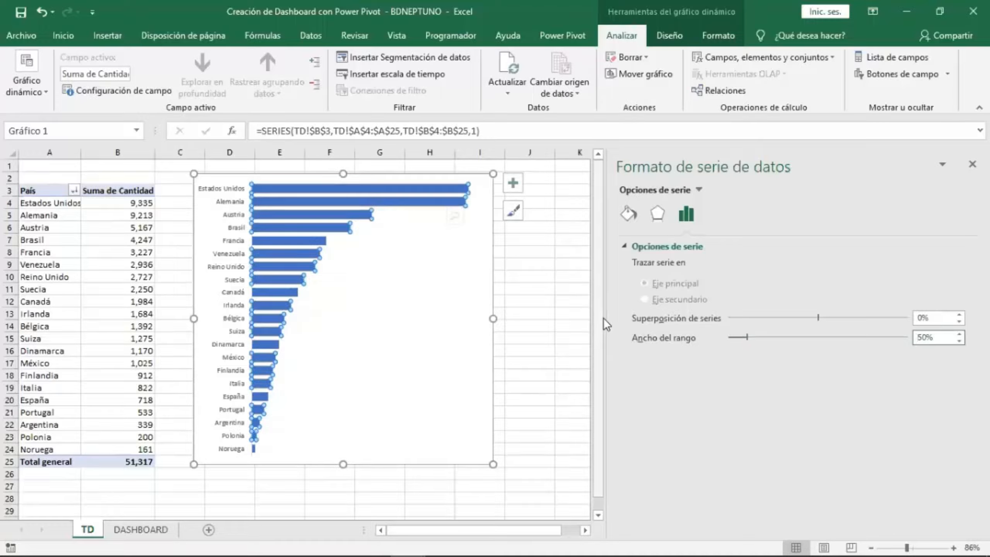
Add data labels positioned at the outside end of the bars.
{"action": "left_click", "coordinate": [514, 182]}
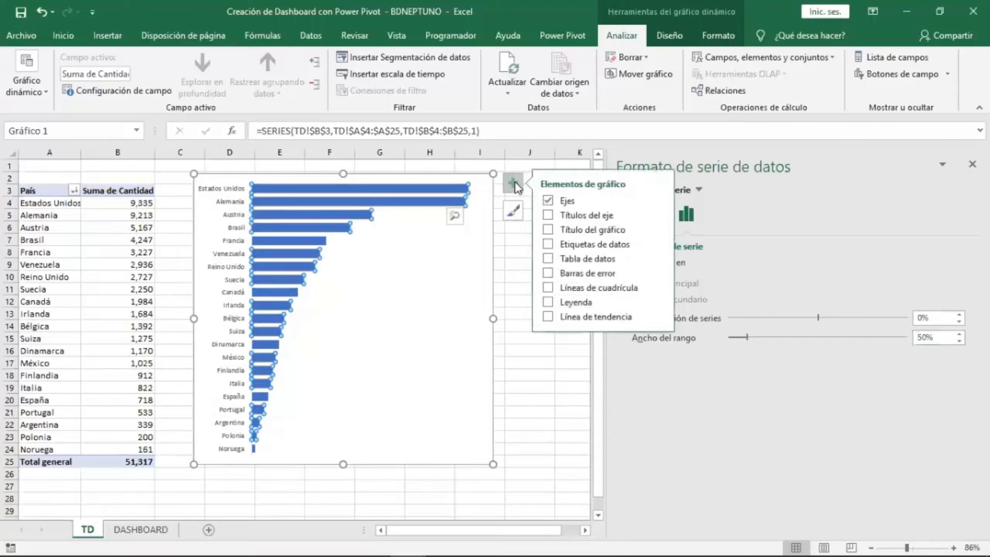
{"action": "left_click", "coordinate": [659, 244]}
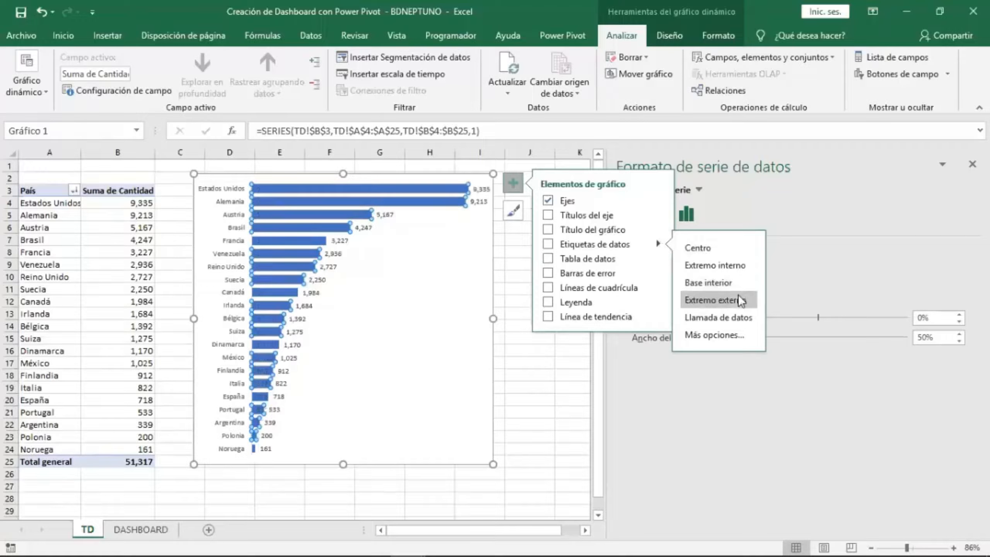
{"action": "left_click", "coordinate": [740, 300]}
{"action": "left_click", "coordinate": [491, 301]}
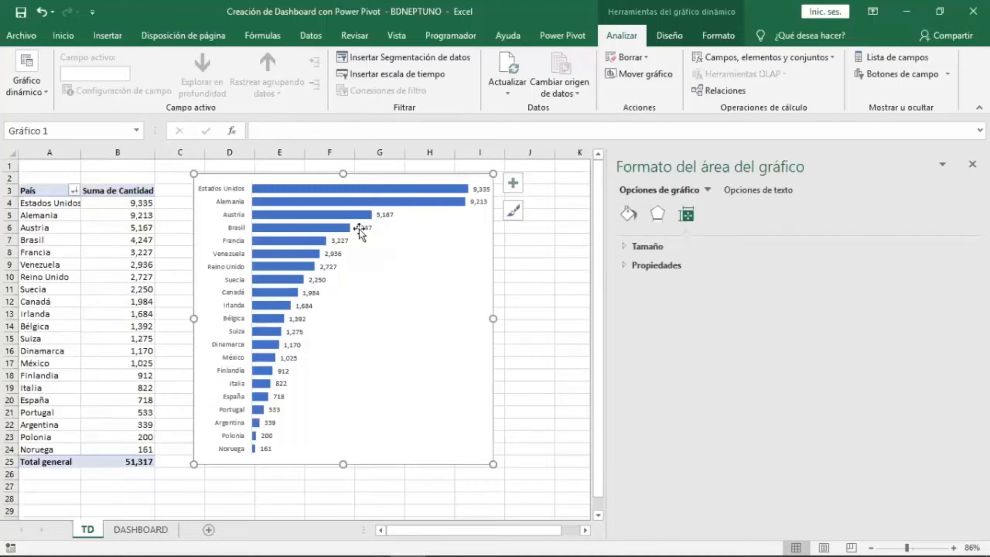
Close the formatting pane and reposition the PivotChart next to the PivotTable.
{"action": "left_click_drag", "start_coordinate": [420, 173], "coordinate": [401, 177]}
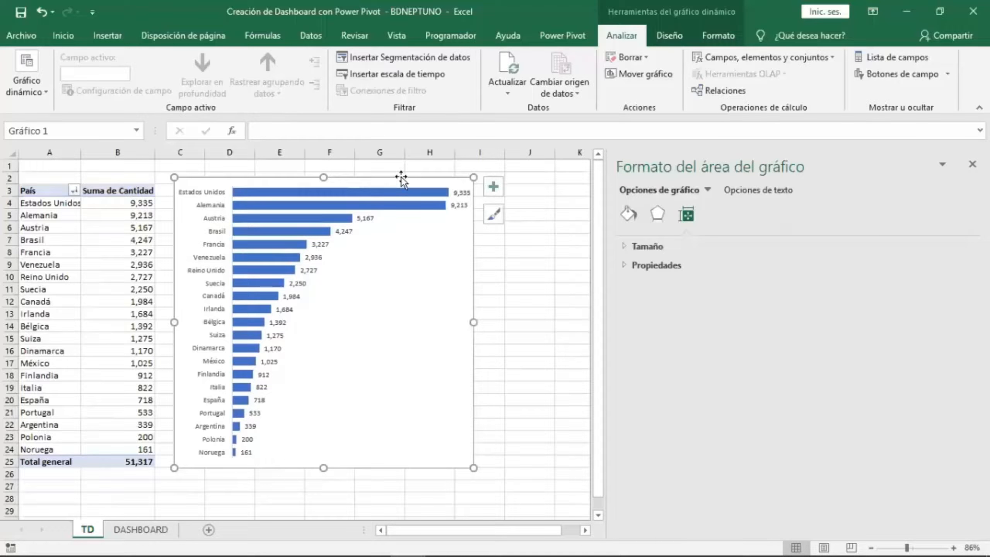
{"action": "left_click", "coordinate": [972, 164]}
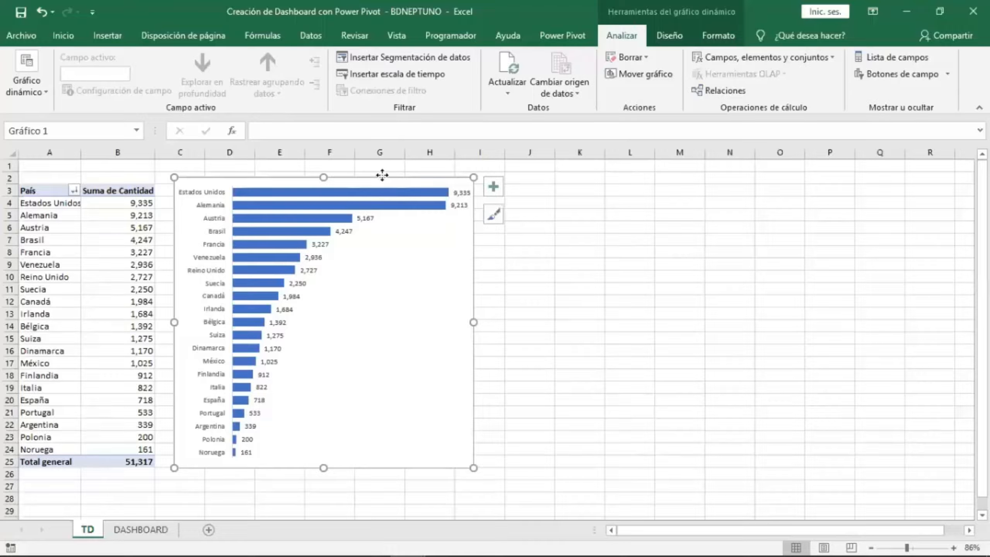
{"action": "left_click_drag", "start_coordinate": [382, 175], "coordinate": [396, 176]}
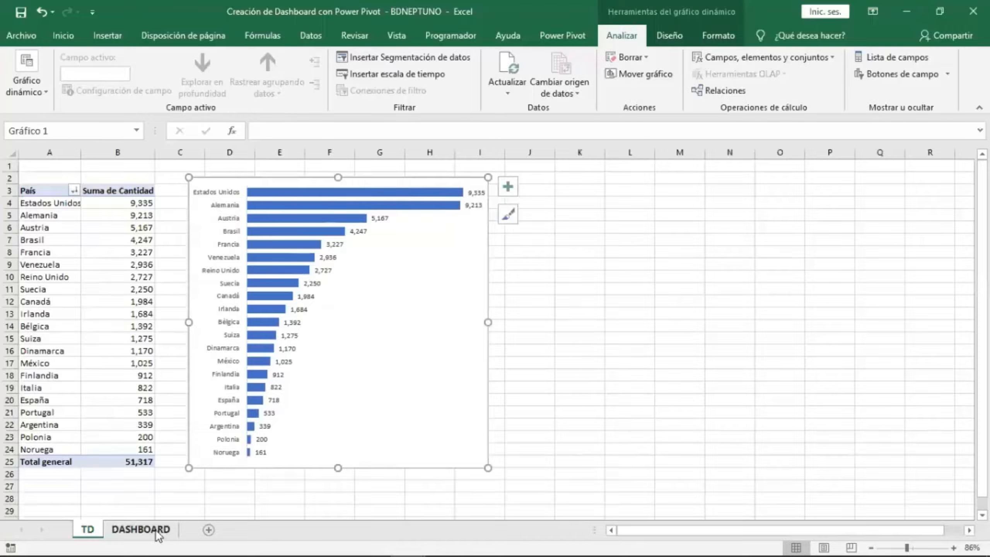
Switch to the DASHBOARD sheet and merge and center cells A1 through M2.
{"action": "left_click", "coordinate": [158, 530]}
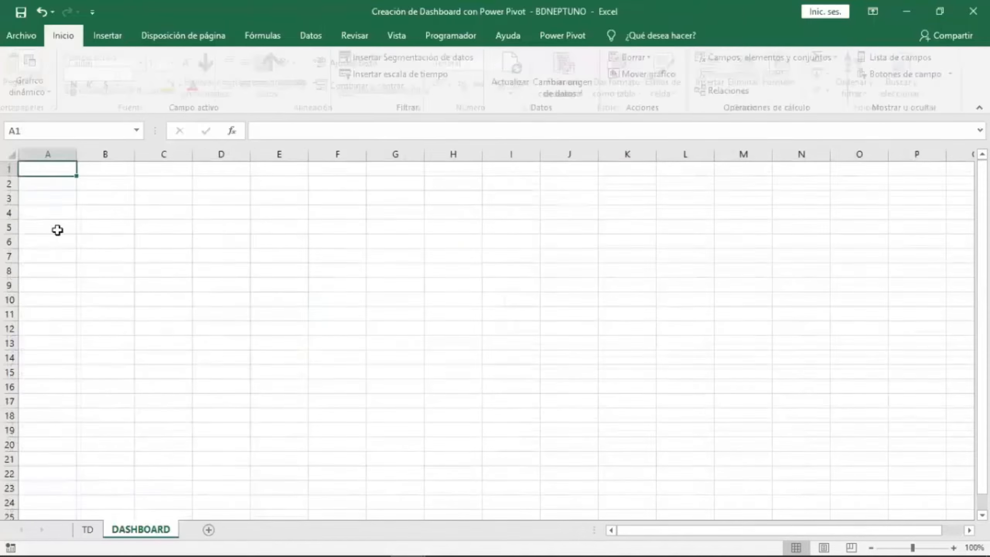
{"action": "left_click_drag", "start_coordinate": [37, 168], "coordinate": [737, 185]}
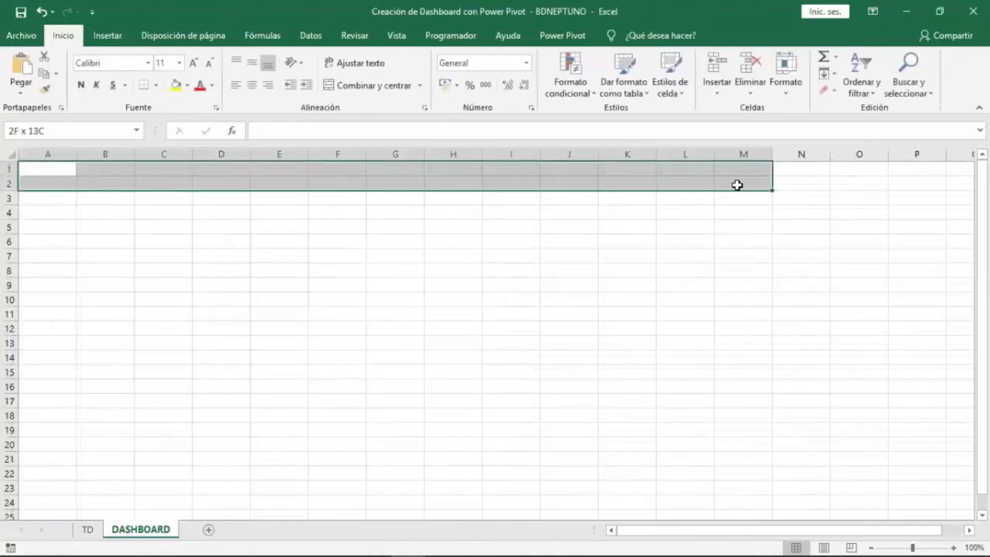
{"action": "left_click", "coordinate": [361, 91]}
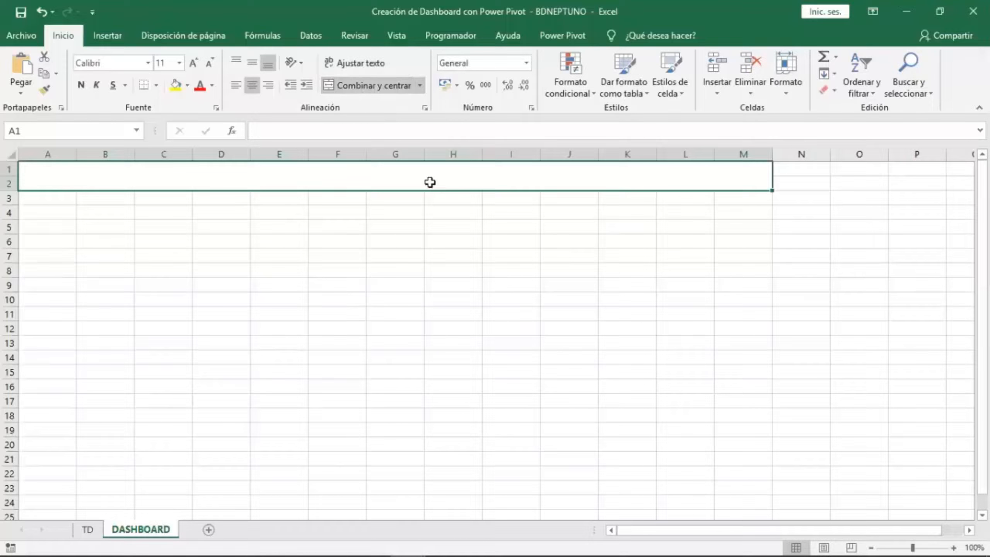
Enter the title "MI PRIMER DASHBOARD CON POWER PIVOT" in the merged cell.
{"action": "type", "text": "mi"}
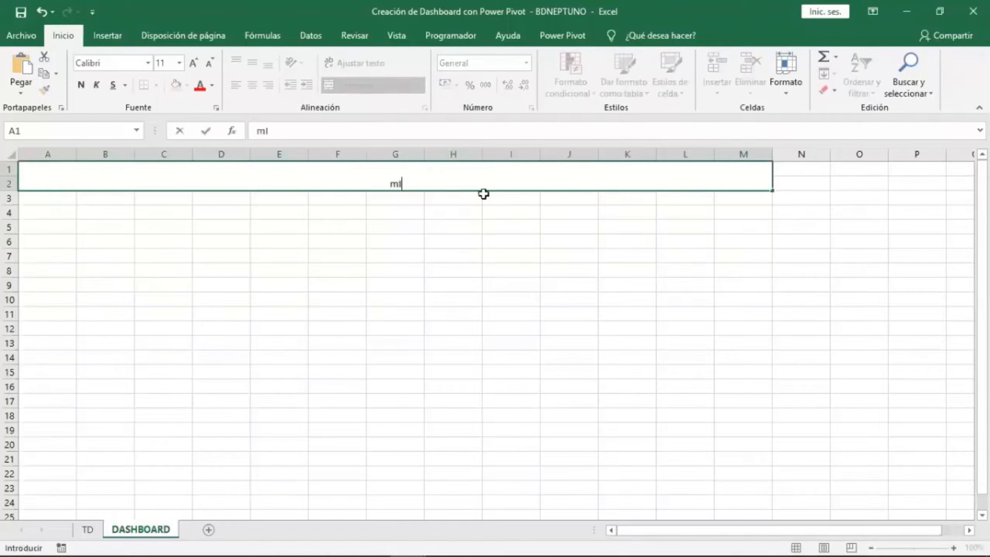
{"action": "key", "text": "BackSpace"}
{"action": "key", "text": "BackSpace"}
{"action": "key", "text": "BackSpace"}
{"action": "type", "text": "MI PRIMER"}
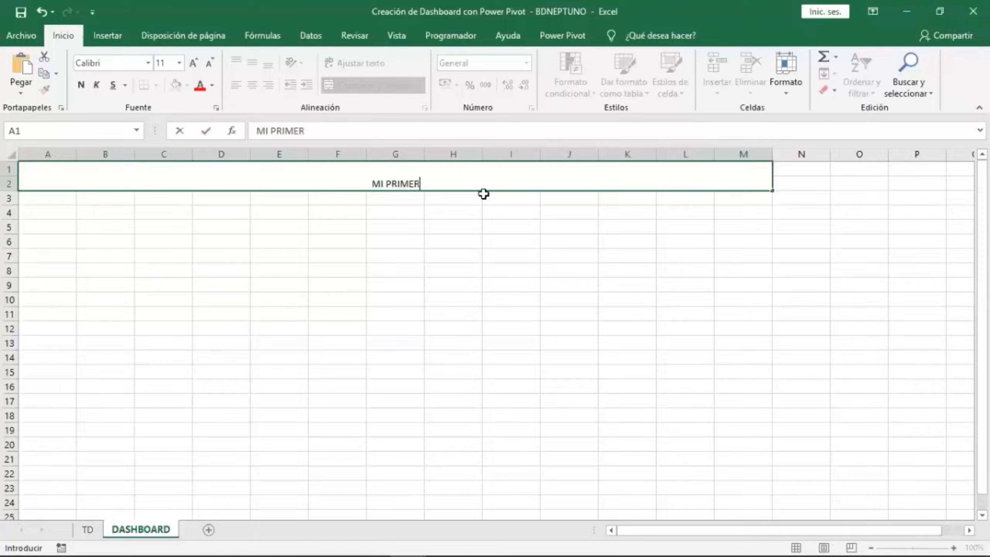
{"action": "type", "text": " DASHABO"}
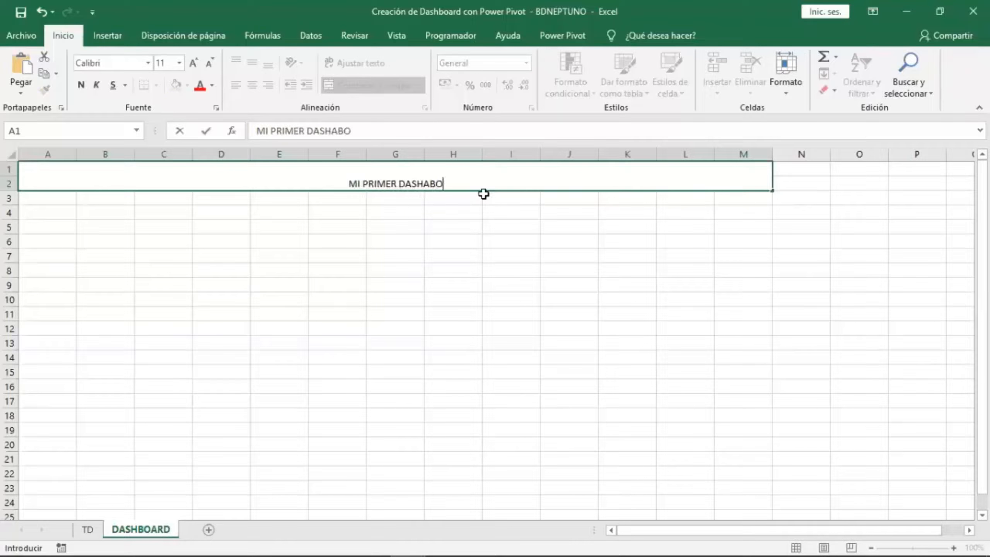
{"action": "key", "text": "BackSpace"}
{"action": "key", "text": "BackSpace"}
{"action": "key", "text": "BackSpace"}
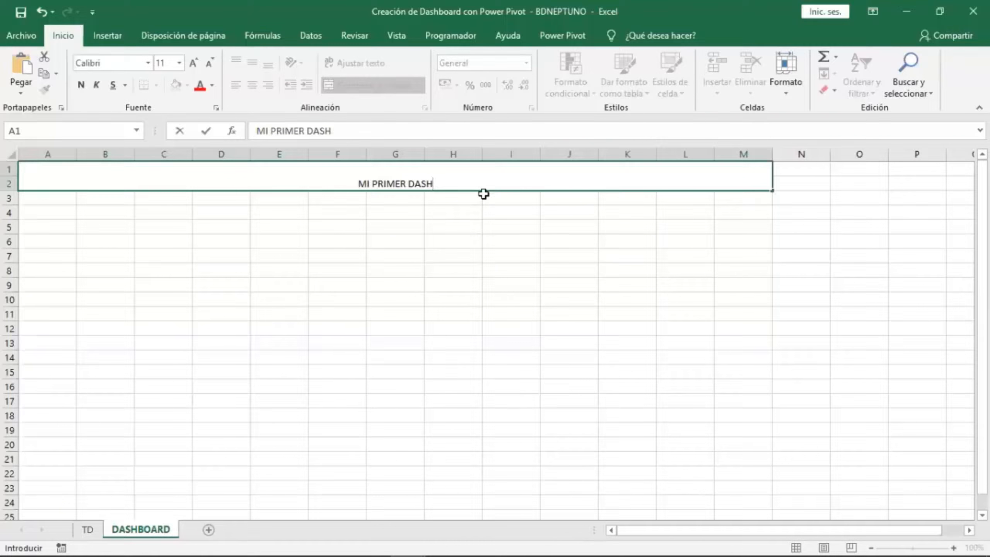
{"action": "type", "text": "BOARD CON"}
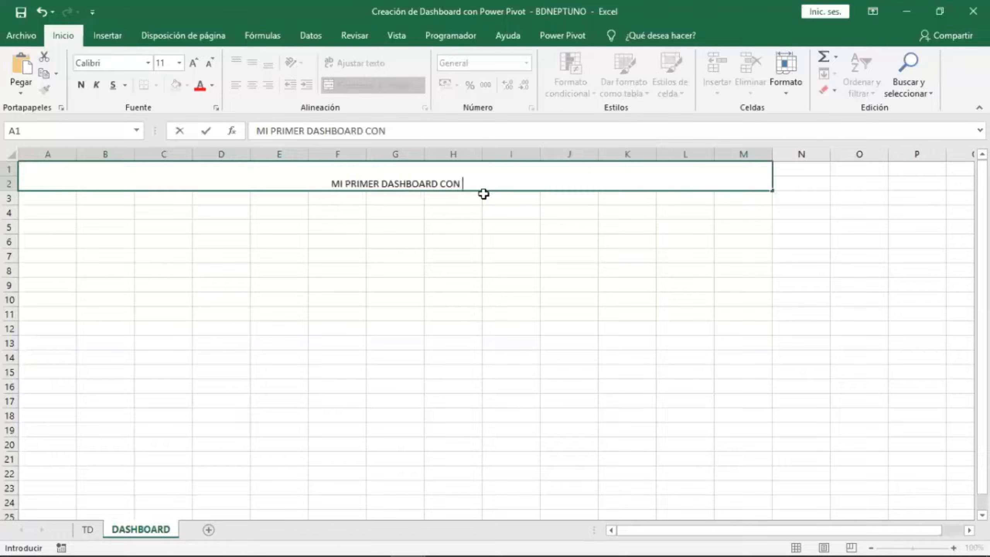
{"action": "type", "text": " POWER PIV"}
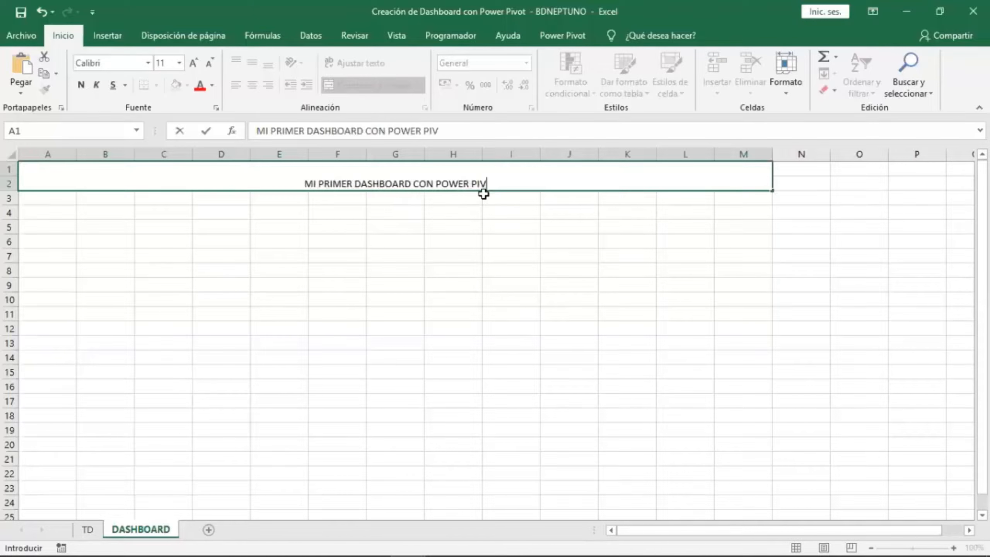
{"action": "type", "text": "OT"}
{"action": "key", "text": "Return"}
Format the title as 20 pt bold white text on a dark blue fill.
{"action": "left_click", "coordinate": [477, 180]}
{"action": "left_click", "coordinate": [252, 63]}
{"action": "triple_click", "coordinate": [193, 63]}
{"action": "double_click", "coordinate": [193, 63]}
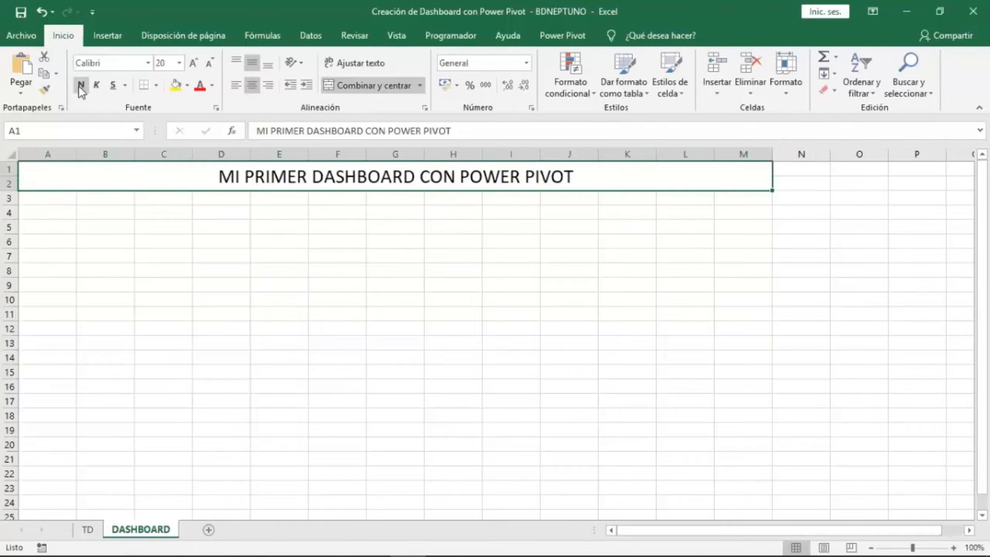
{"action": "left_click", "coordinate": [81, 86]}
{"action": "left_click", "coordinate": [213, 86]}
{"action": "left_click", "coordinate": [201, 136]}
{"action": "left_click", "coordinate": [187, 85]}
{"action": "left_click", "coordinate": [272, 169]}
{"action": "left_click", "coordinate": [337, 285]}
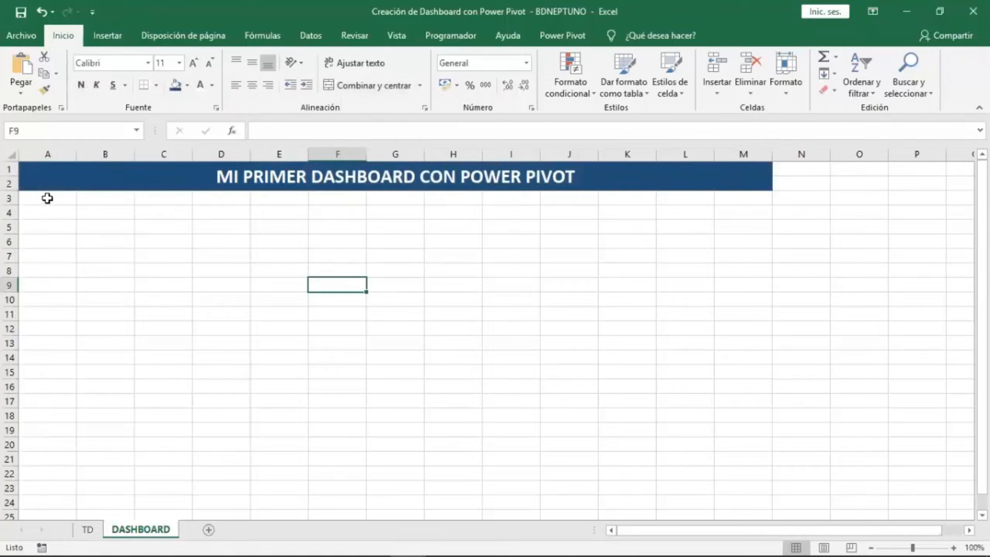
Fill cells A3 through C25 with blue.
{"action": "left_click_drag", "start_coordinate": [47, 198], "coordinate": [167, 513]}
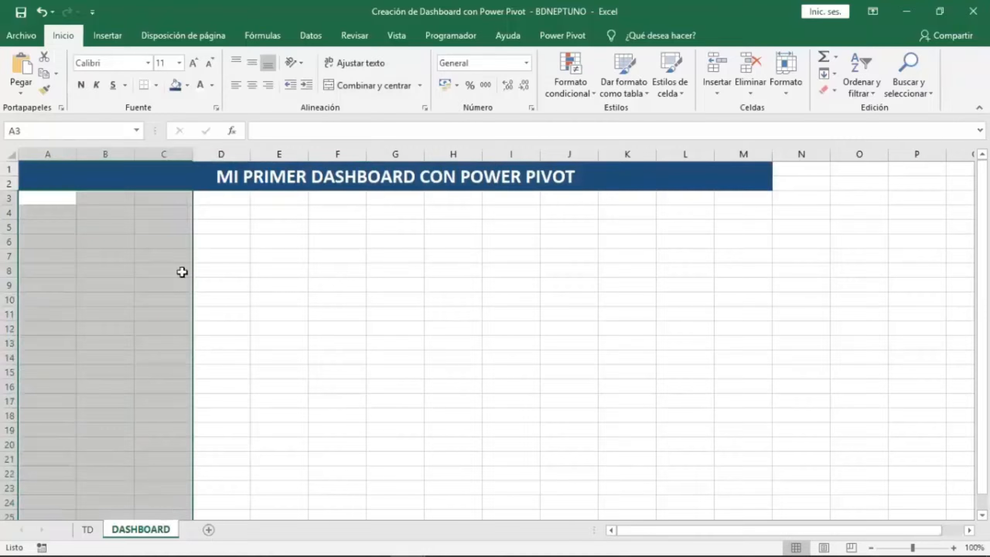
{"action": "left_click", "coordinate": [188, 86]}
{"action": "left_click", "coordinate": [274, 159]}
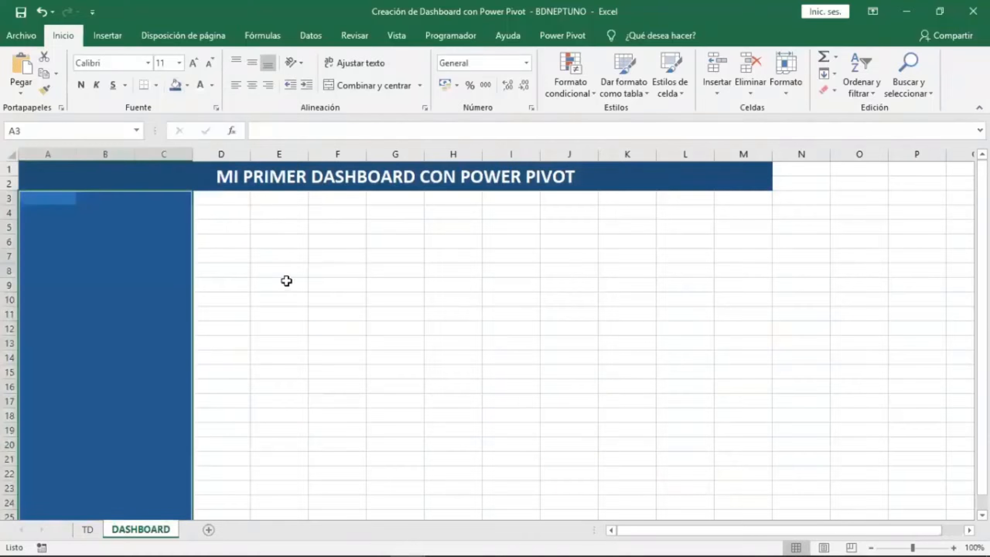
{"action": "left_click", "coordinate": [259, 290]}
Move the bar PivotChart from the TD sheet onto the DASHBOARD sheet at cell A3.
{"action": "scroll", "coordinate": [259, 291], "scroll_direction": "down", "scroll_amount": 1}
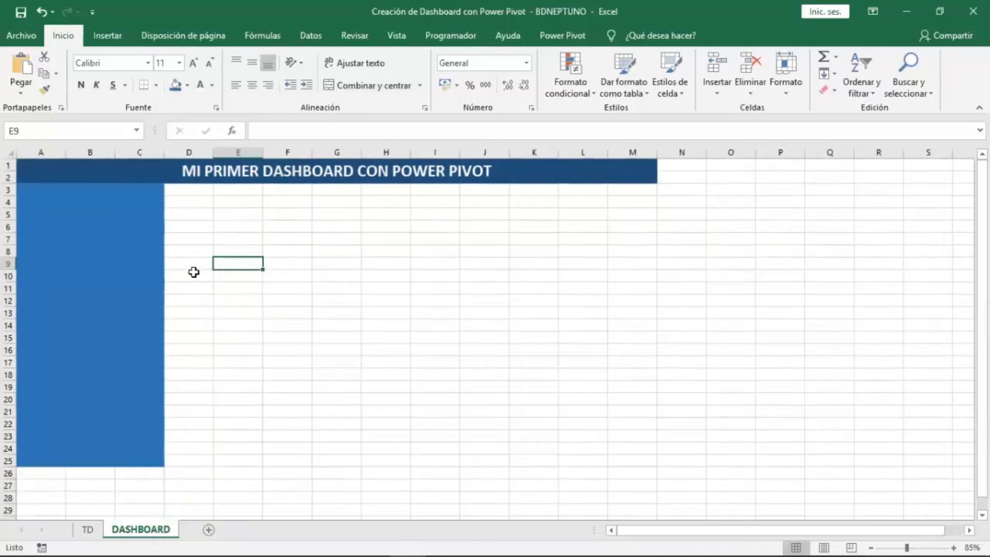
{"action": "left_click", "coordinate": [88, 529]}
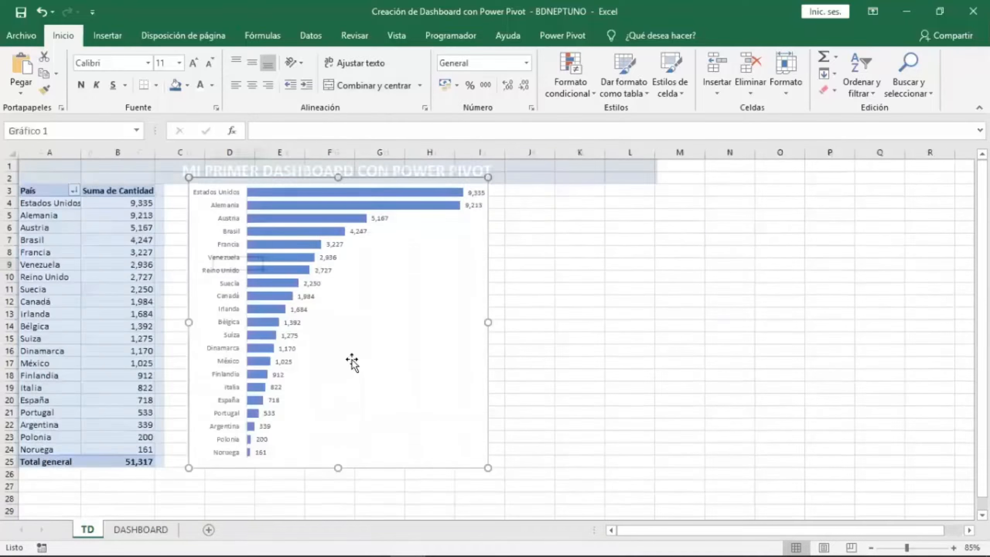
{"action": "right_click", "coordinate": [375, 177]}
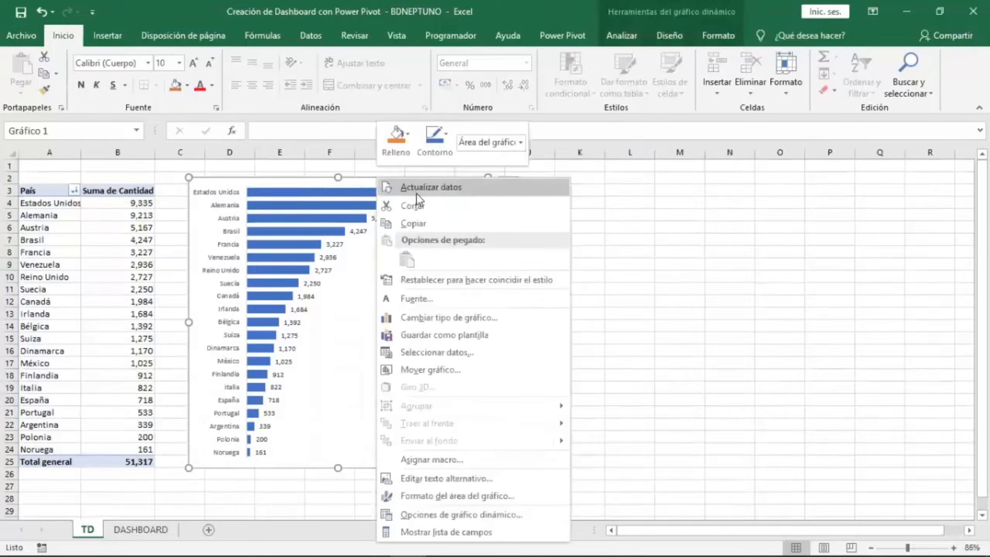
{"action": "left_click", "coordinate": [405, 203]}
{"action": "left_click", "coordinate": [142, 530]}
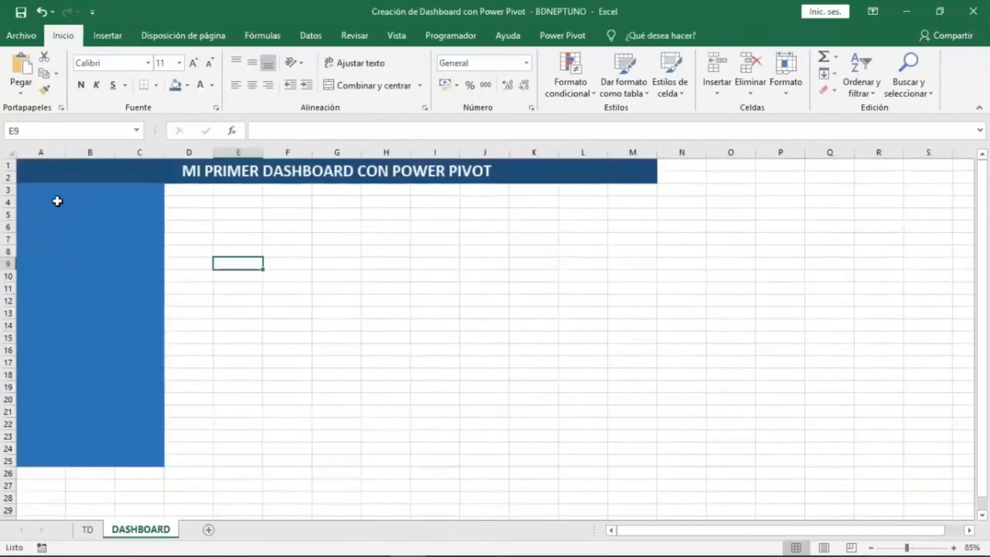
{"action": "right_click", "coordinate": [29, 192]}
{"action": "left_click", "coordinate": [57, 258]}
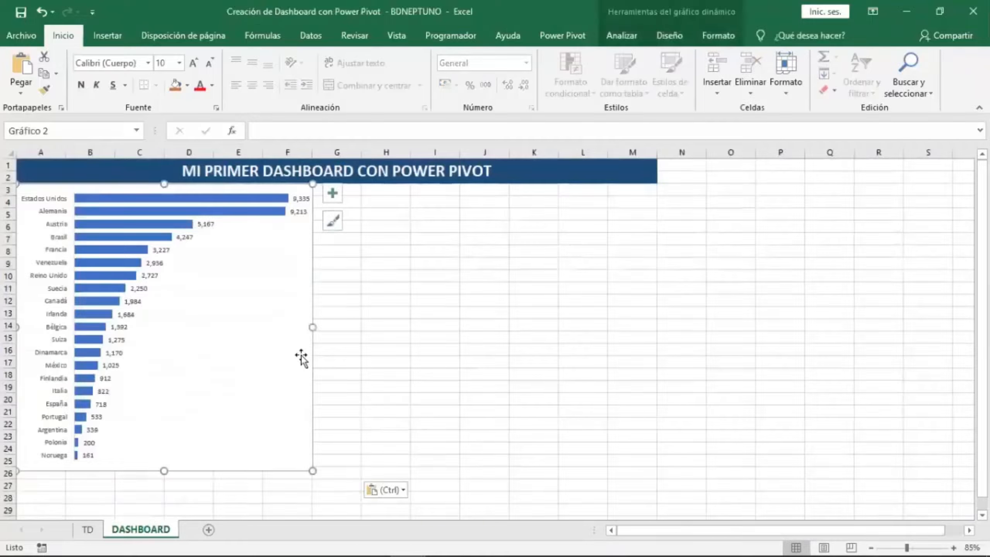
Narrow the chart and extend the blue fill into column D, rows 3 to 25.
{"action": "left_click_drag", "start_coordinate": [312, 327], "coordinate": [150, 316]}
{"action": "left_click_drag", "start_coordinate": [197, 193], "coordinate": [177, 459]}
{"action": "left_click", "coordinate": [178, 90]}
Resize the chart to fit inside the blue block from column A to D, rows 3 to 25.
{"action": "left_click", "coordinate": [136, 312]}
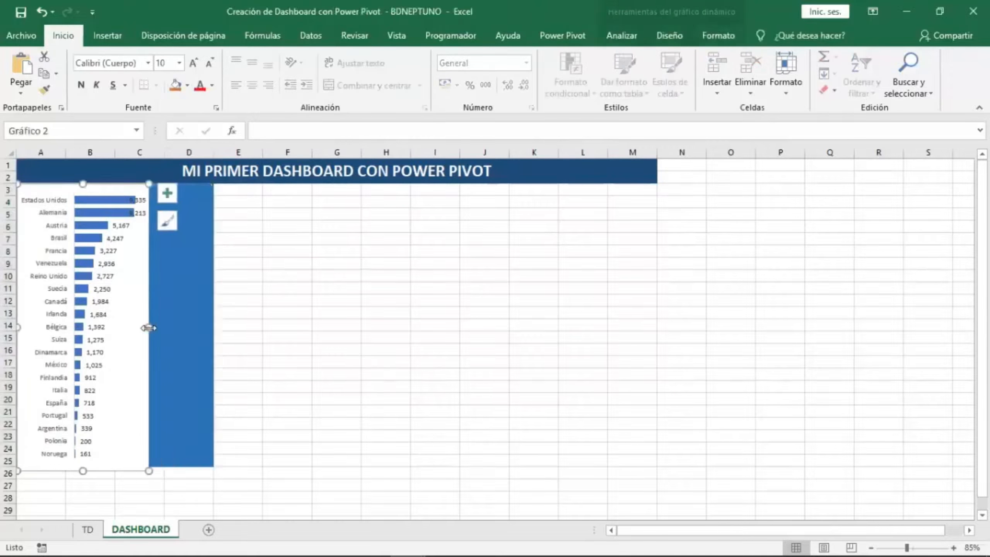
{"action": "left_click_drag", "start_coordinate": [149, 327], "coordinate": [210, 327]}
{"action": "left_click_drag", "start_coordinate": [112, 183], "coordinate": [112, 185]}
{"action": "left_click_drag", "start_coordinate": [112, 470], "coordinate": [113, 463]}
{"action": "left_click_drag", "start_coordinate": [17, 324], "coordinate": [22, 324]}
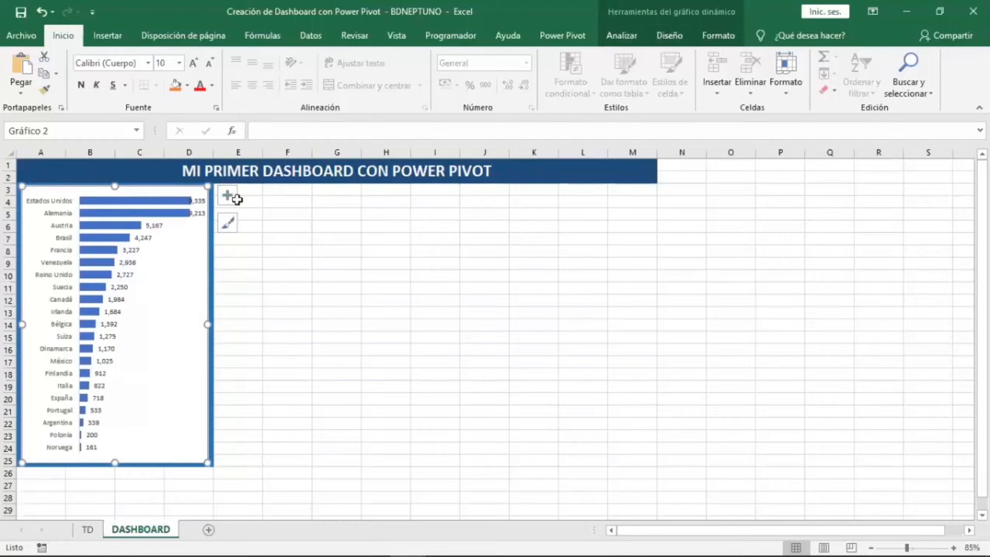
Give the chart area a blue shape fill and remove its outline.
{"action": "left_click", "coordinate": [717, 35]}
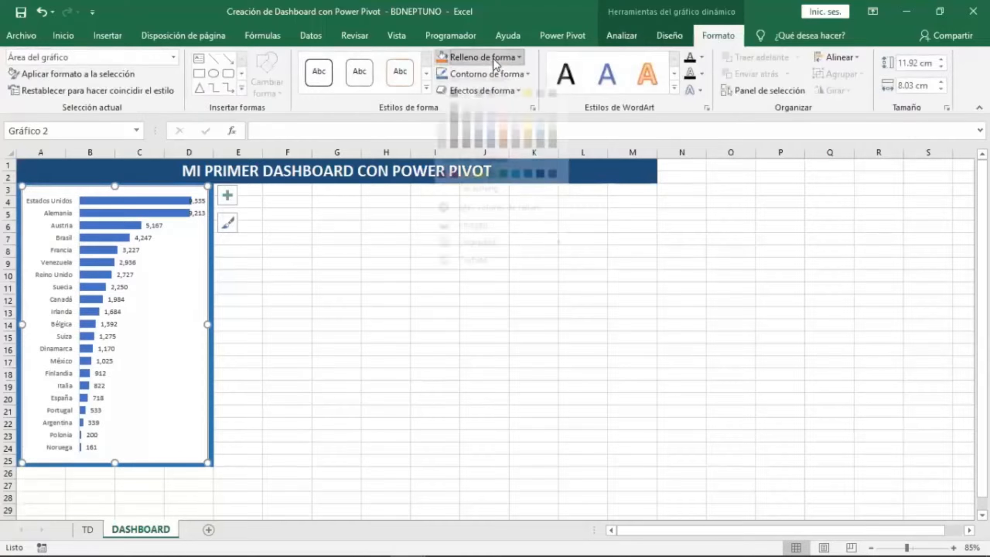
{"action": "left_click", "coordinate": [482, 57]}
{"action": "left_click", "coordinate": [504, 185]}
{"action": "left_click", "coordinate": [491, 78]}
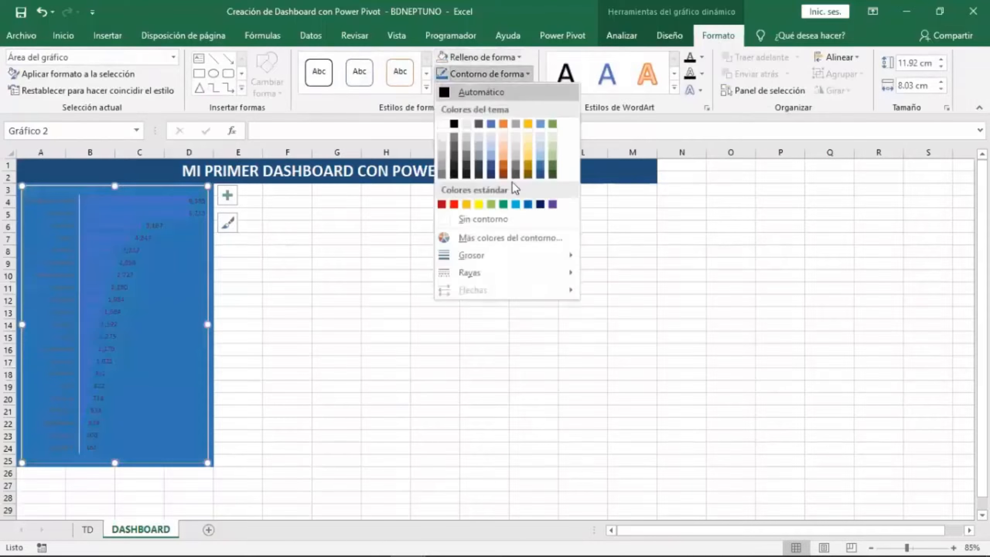
{"action": "left_click", "coordinate": [514, 221]}
{"action": "left_click", "coordinate": [344, 323]}
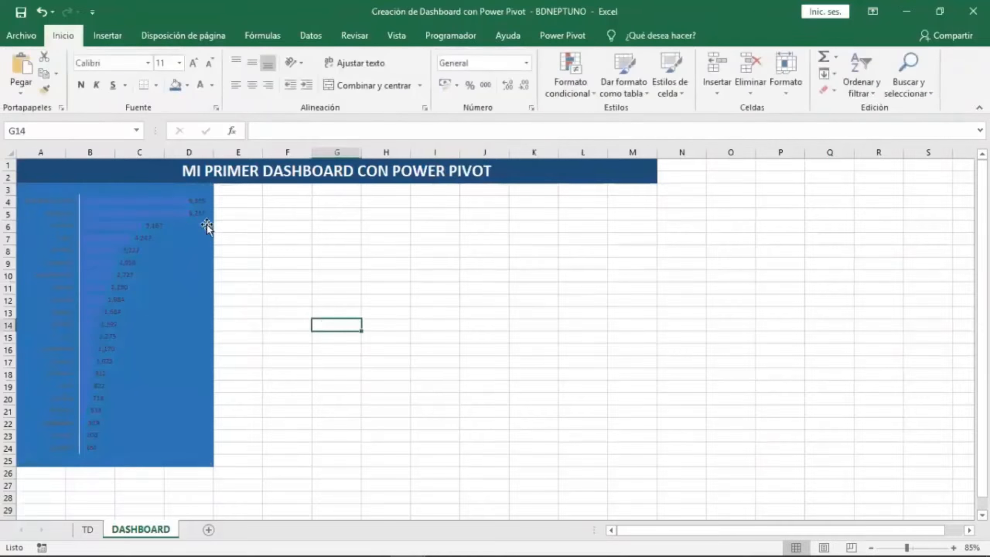
Change the chart's data labels' font color to white.
{"action": "left_click", "coordinate": [198, 214]}
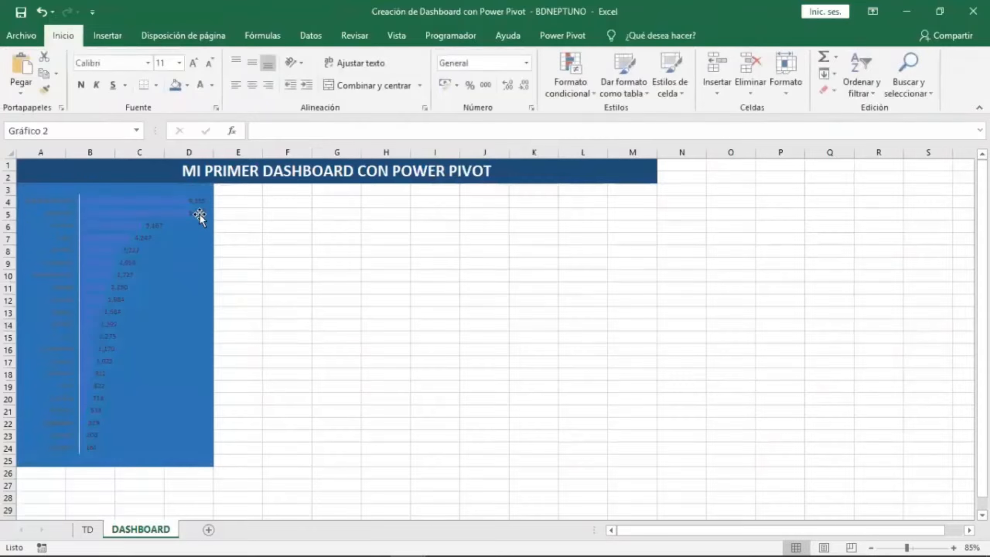
{"action": "left_click", "coordinate": [64, 36]}
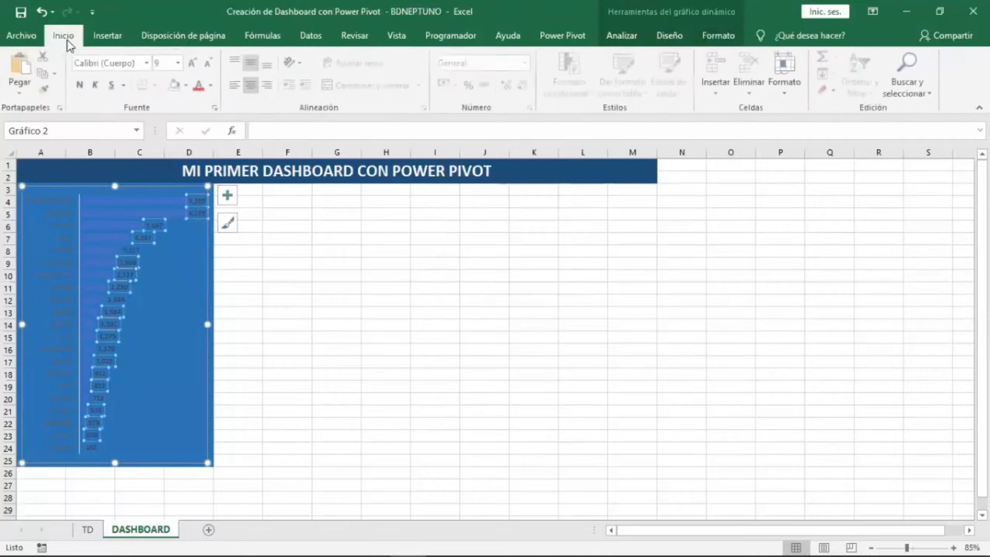
{"action": "left_click", "coordinate": [211, 85]}
{"action": "left_click", "coordinate": [200, 135]}
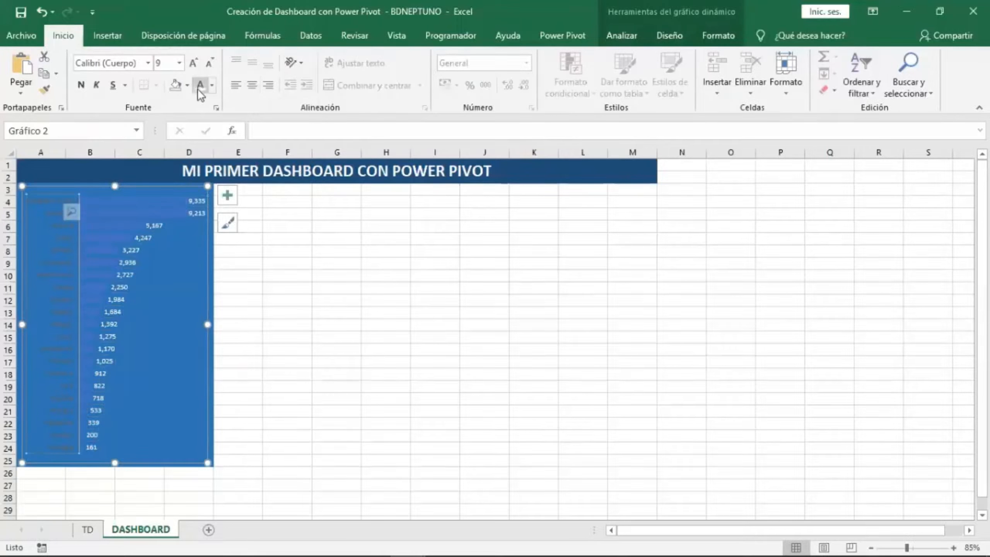
{"action": "left_click", "coordinate": [328, 260]}
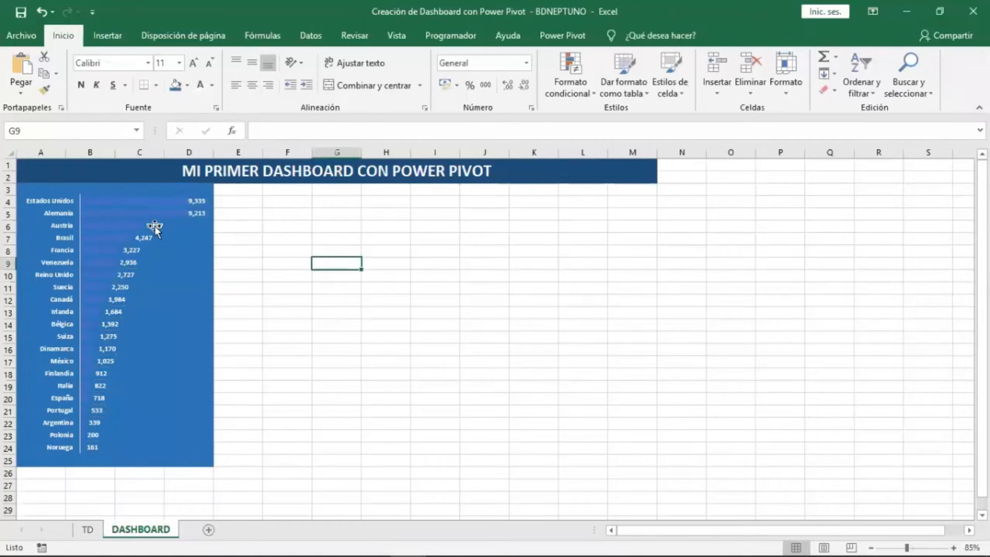
Fill the chart's bars with light gray.
{"action": "left_click", "coordinate": [131, 232]}
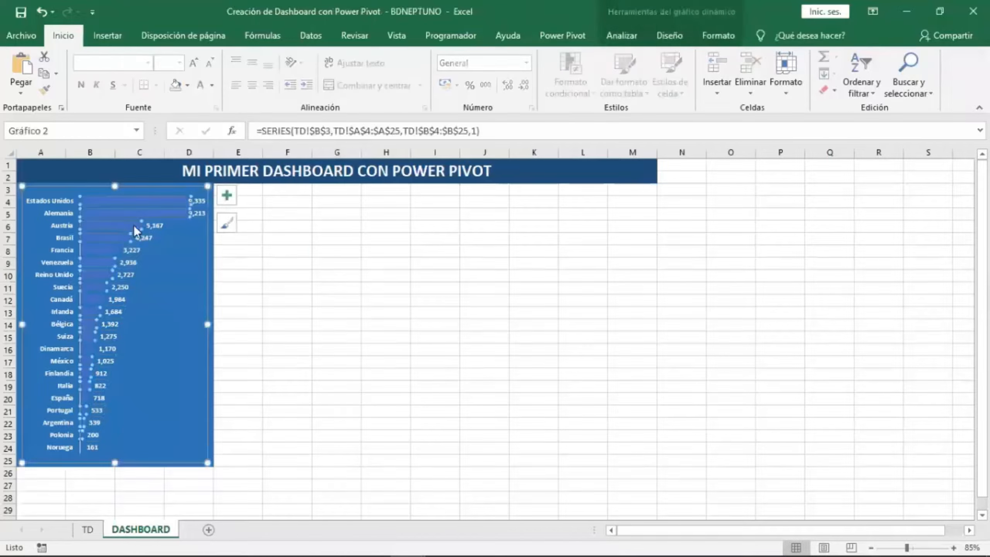
{"action": "left_click", "coordinate": [187, 85]}
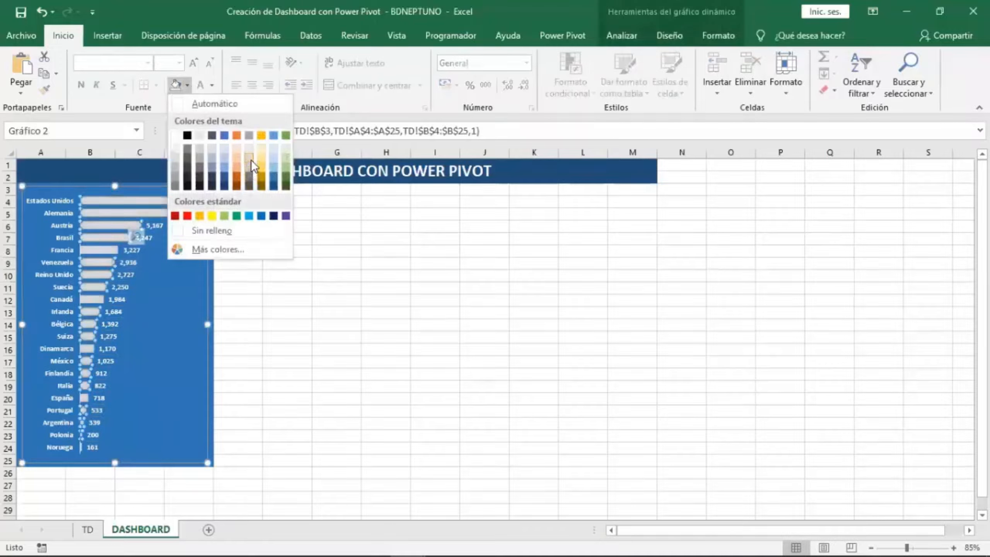
{"action": "left_click", "coordinate": [249, 154]}
{"action": "left_click", "coordinate": [306, 293]}
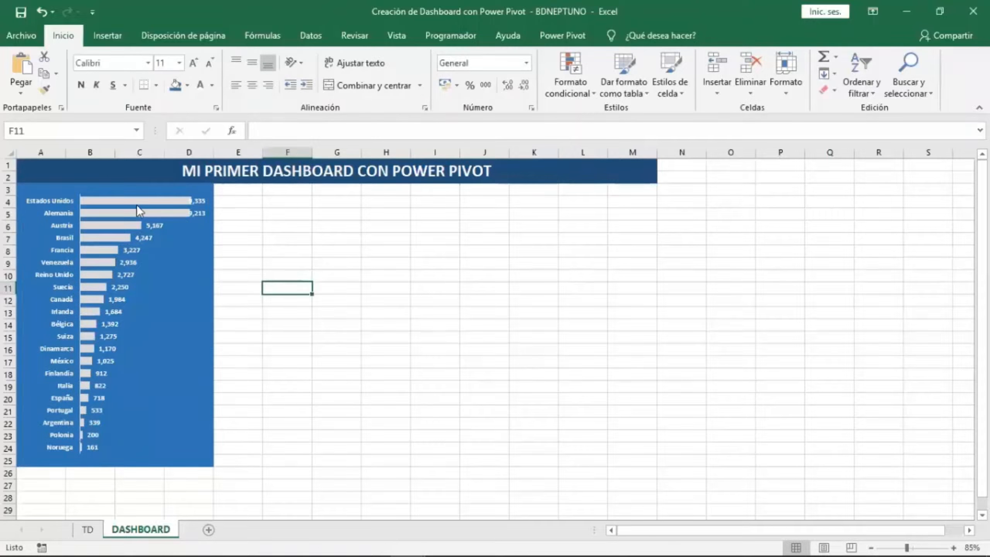
Insert a new PivotTable from the workbook's data model at cell D3 of the TD sheet.
{"action": "left_click", "coordinate": [634, 227]}
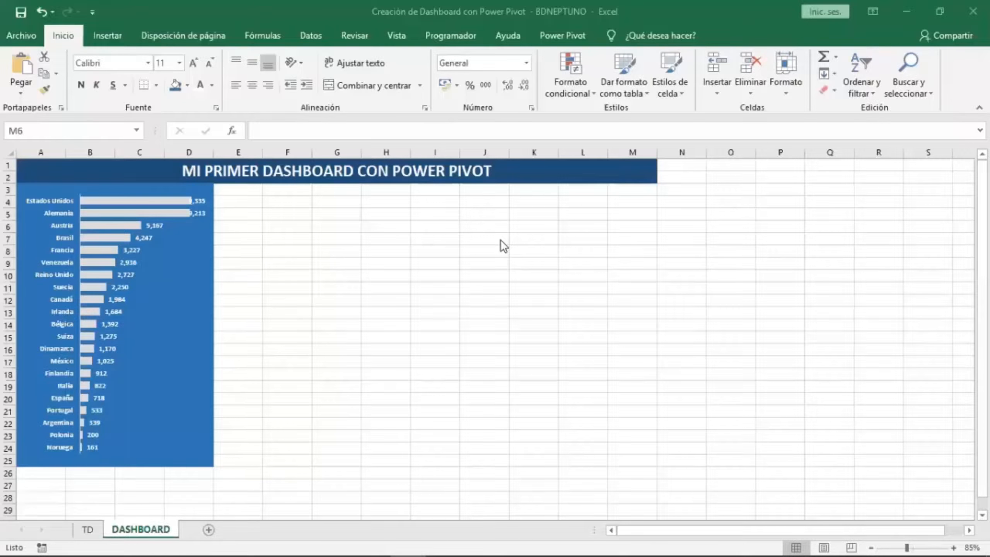
{"action": "left_click", "coordinate": [87, 529]}
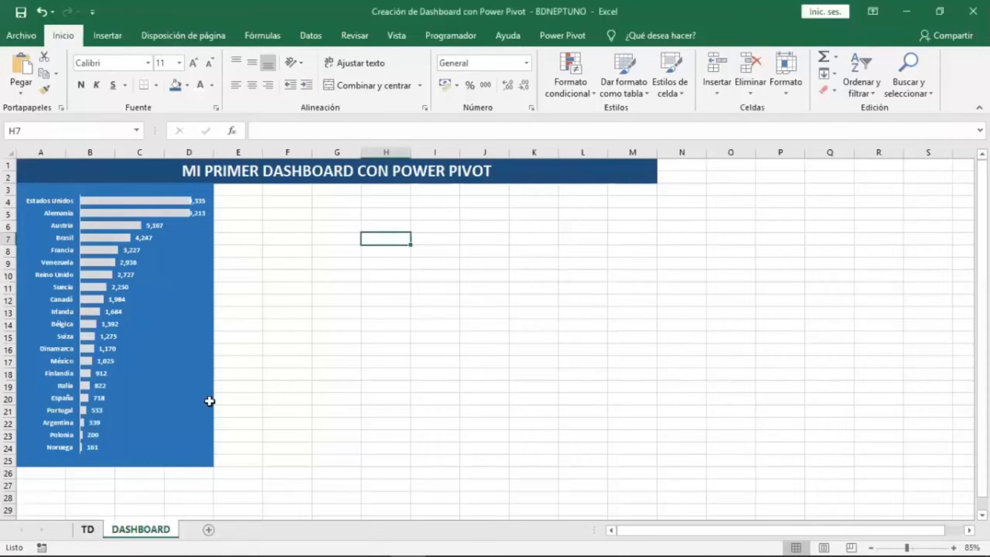
{"action": "left_click", "coordinate": [246, 195]}
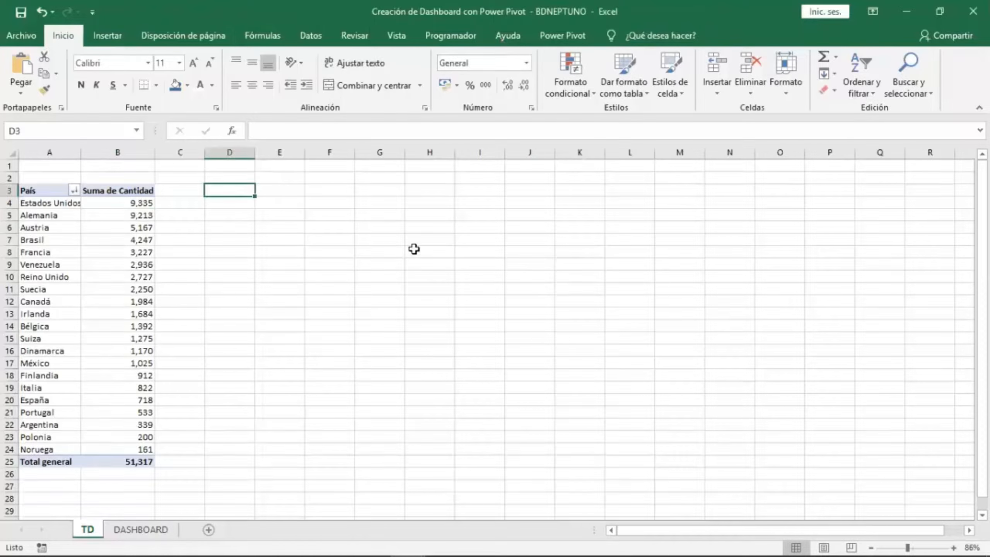
{"action": "left_click", "coordinate": [559, 43]}
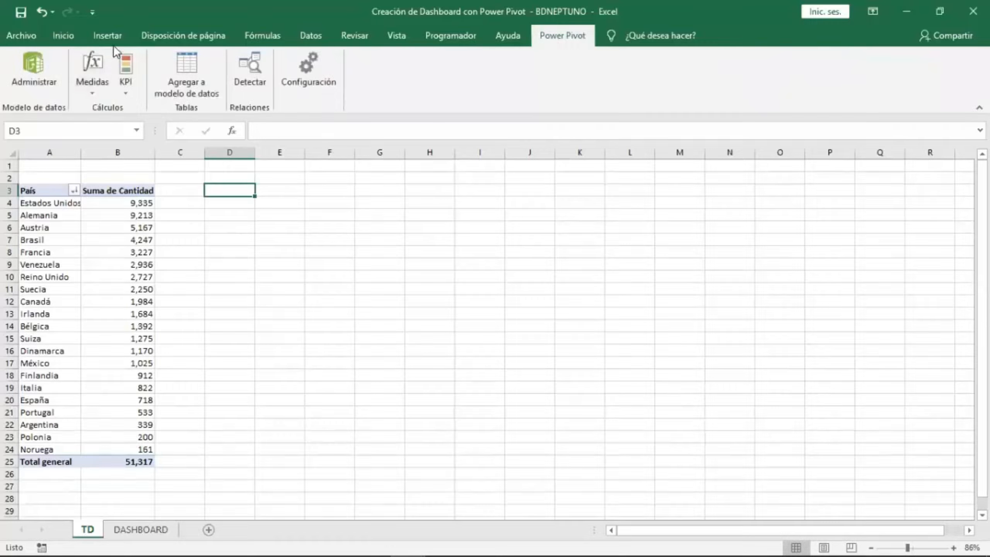
{"action": "left_click", "coordinate": [107, 35]}
{"action": "left_click", "coordinate": [31, 97]}
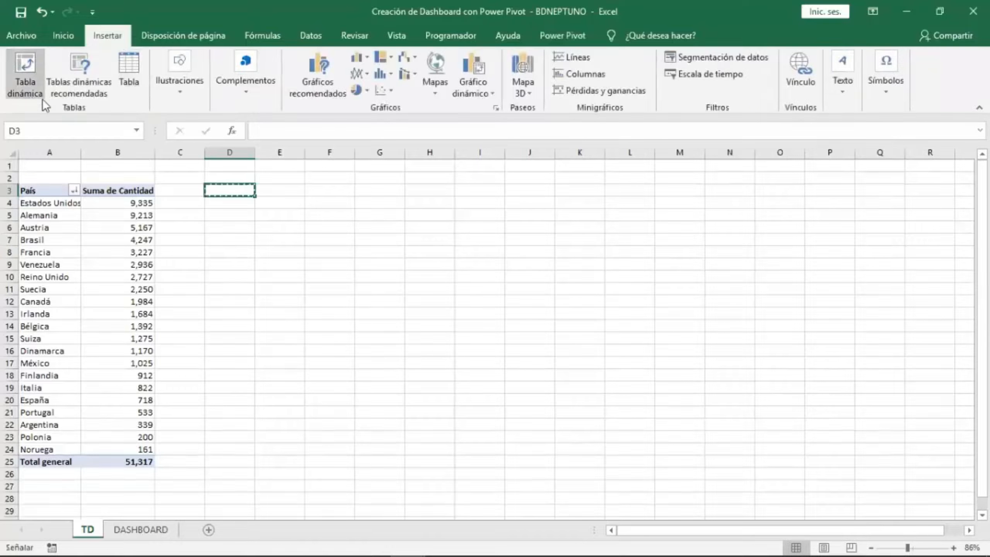
{"action": "left_click_drag", "start_coordinate": [350, 193], "coordinate": [570, 194]}
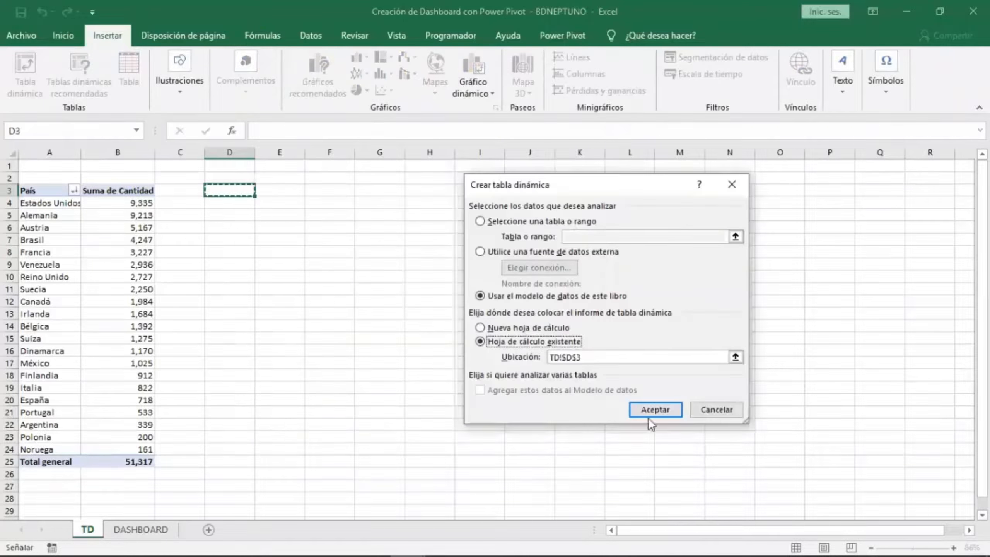
{"action": "left_click", "coordinate": [649, 413]}
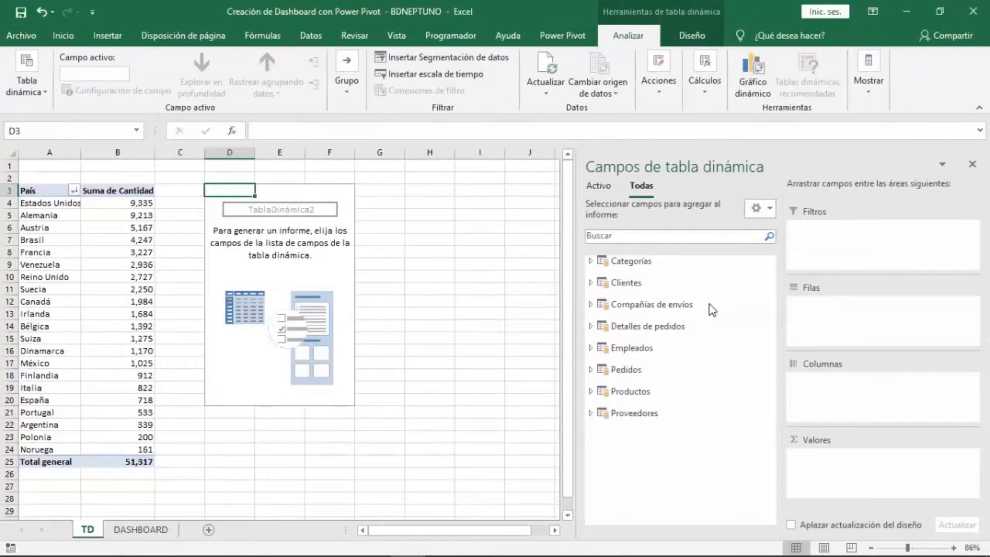
Browse the data model tables' fields in the PivotTable field list.
{"action": "left_click", "coordinate": [653, 331]}
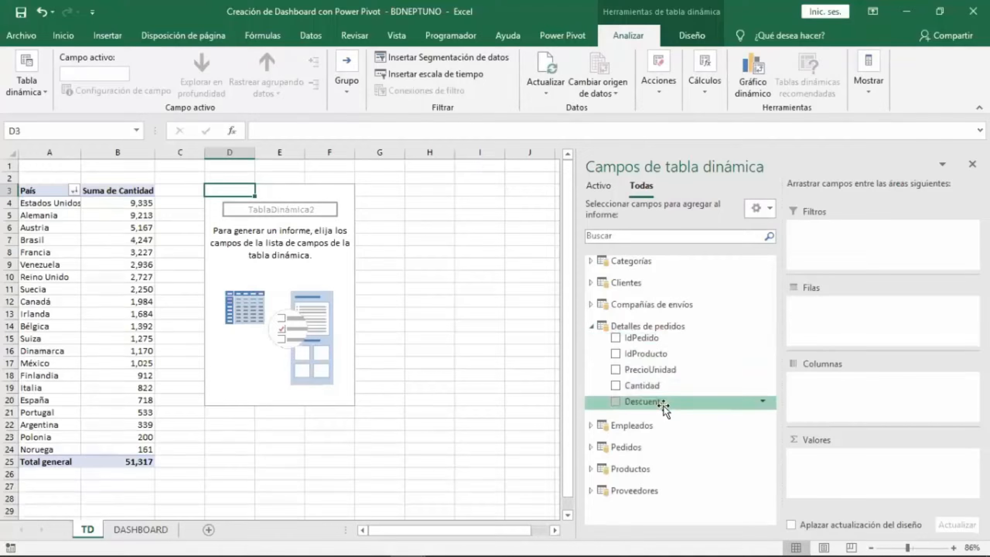
{"action": "left_click", "coordinate": [638, 286]}
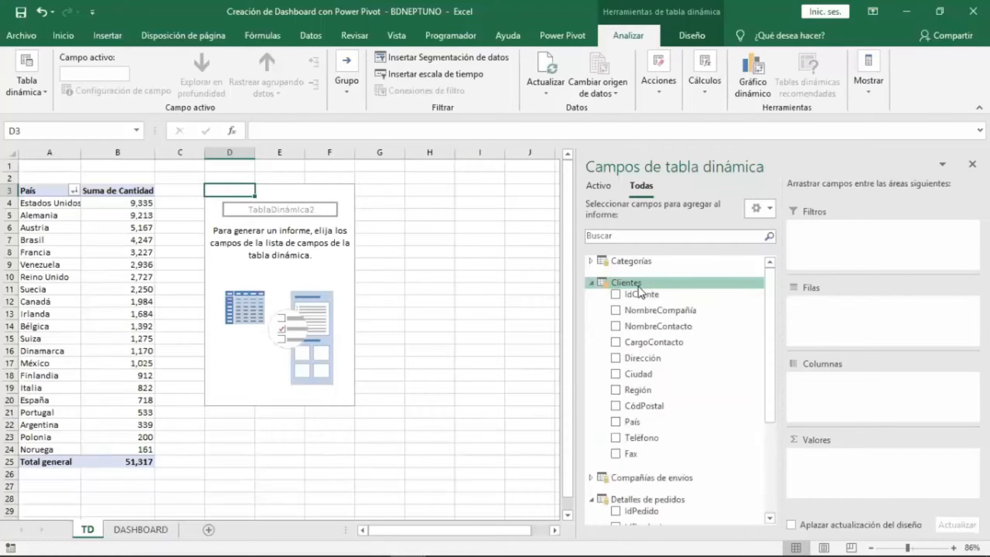
{"action": "left_click", "coordinate": [638, 286]}
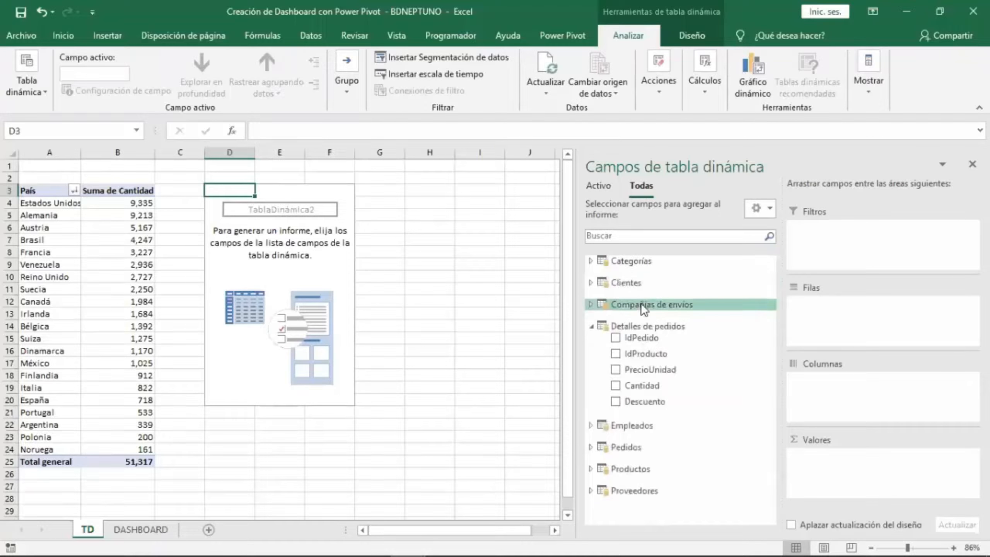
{"action": "left_click", "coordinate": [638, 447]}
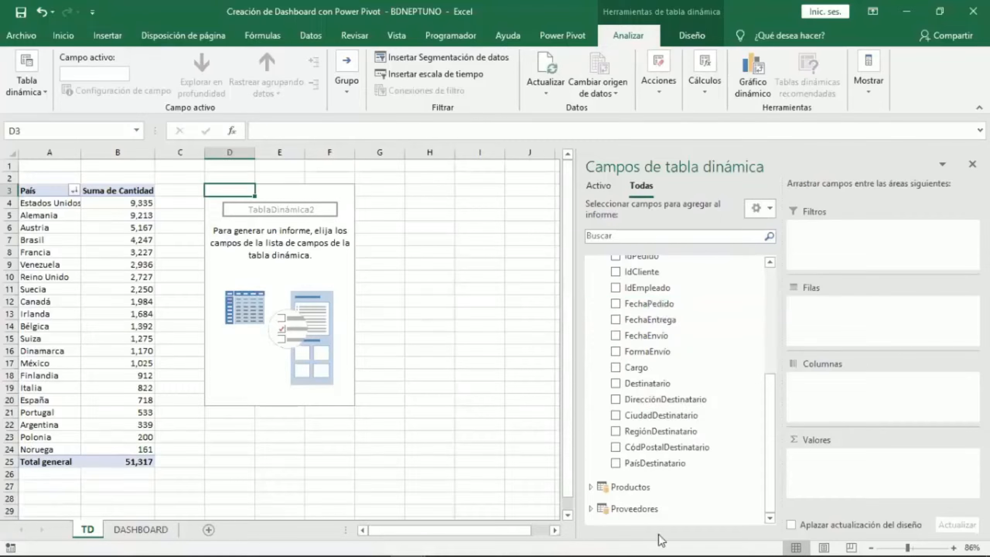
{"action": "mouse_move", "coordinate": [661, 534]}
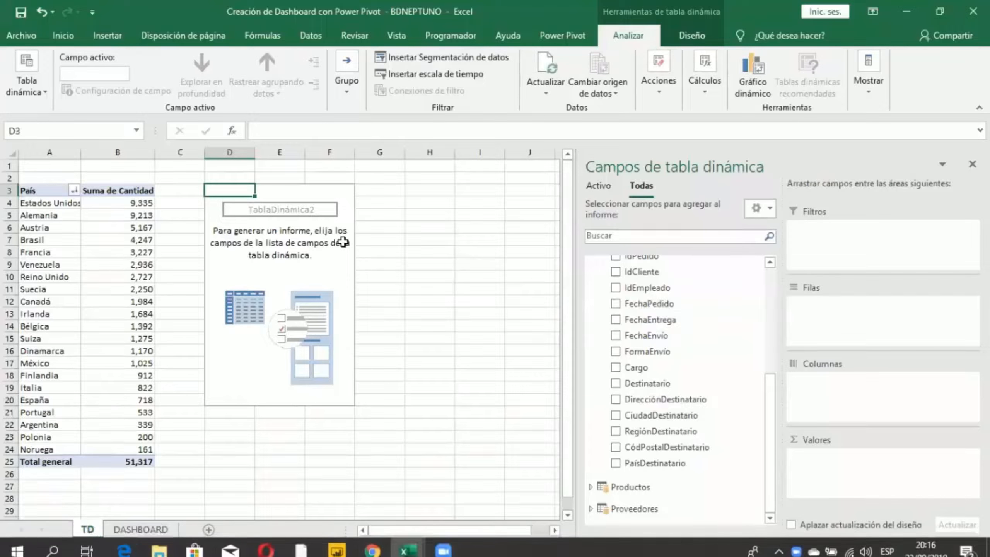
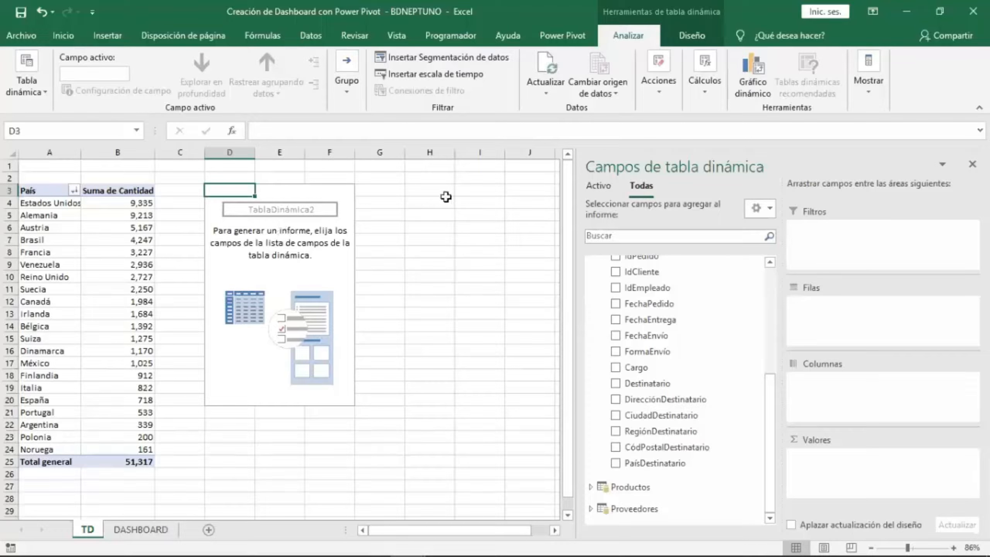
Enter "EXCEL" in cell I3 and "CELDA O RANGO" in J3 on the TD sheet.
{"action": "left_click", "coordinate": [467, 193]}
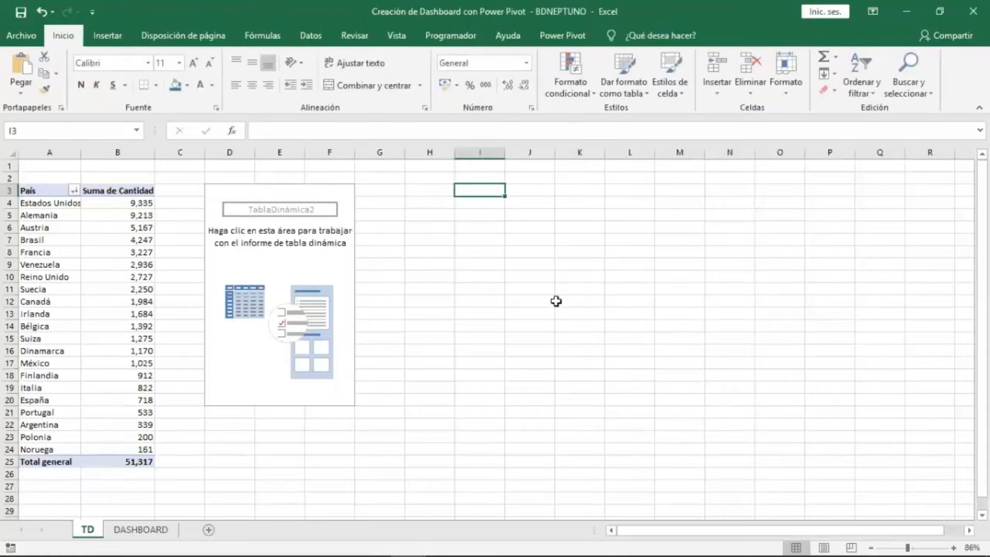
{"action": "type", "text": "EXCE"}
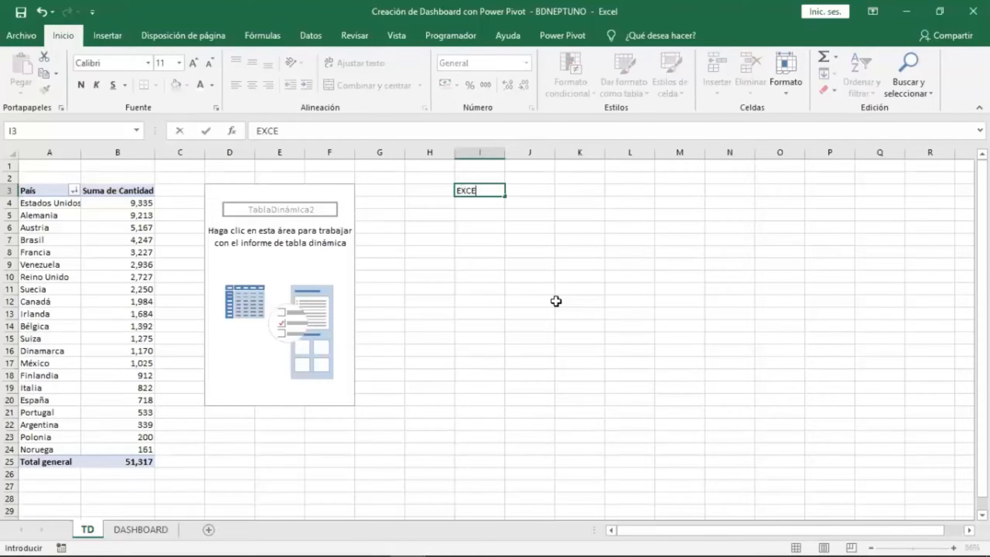
{"action": "type", "text": "L"}
{"action": "key", "text": "Tab"}
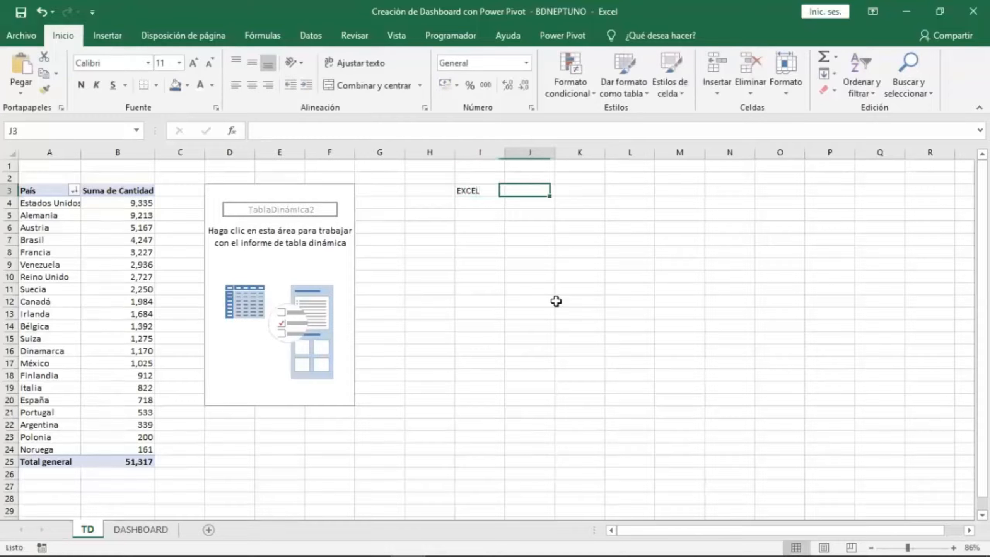
{"action": "type", "text": "C"}
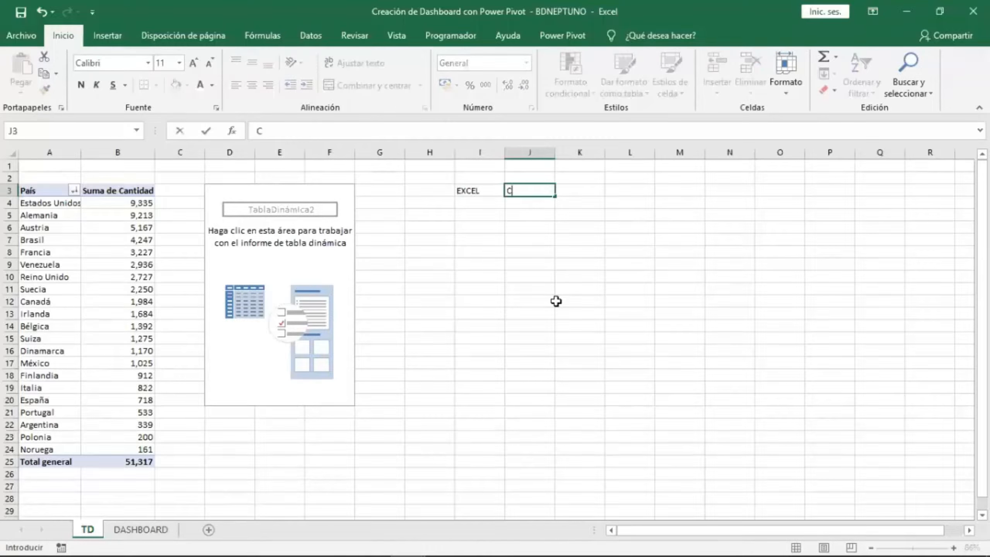
{"action": "type", "text": "ELDA O RANGO"}
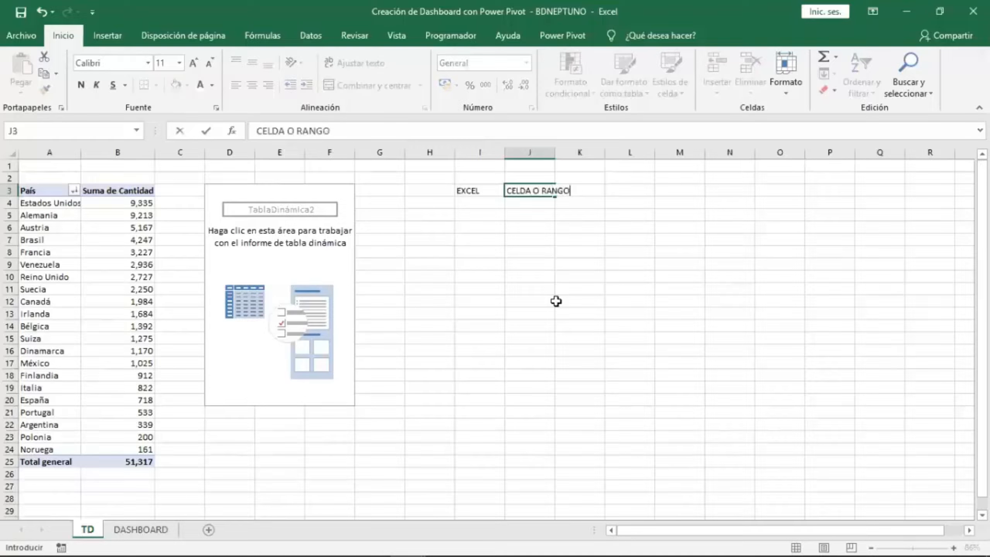
{"action": "key", "text": "Return"}
{"action": "key", "text": "Left"}
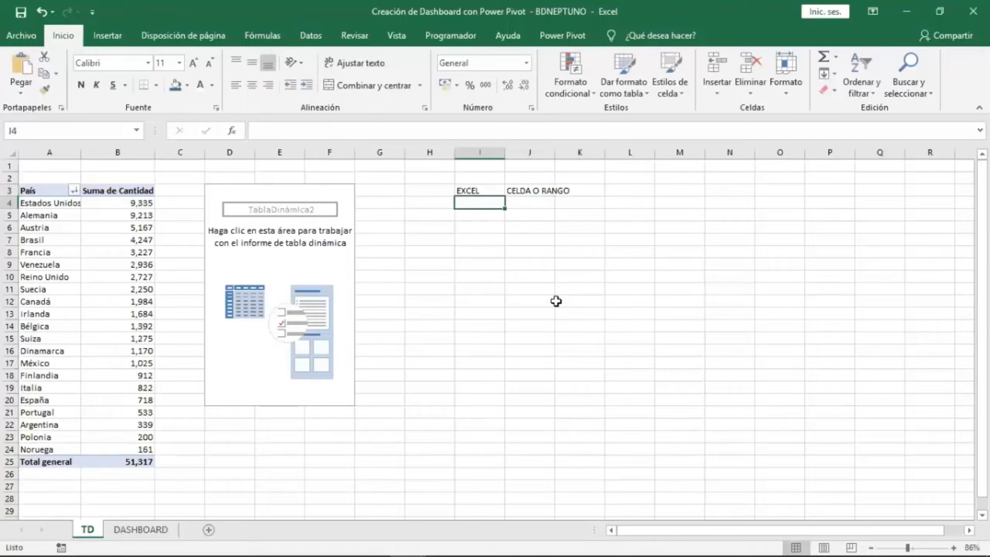
Enter "POWER PIVOT" in cell I4 and "COLUMNA O VALORES" in J4.
{"action": "type", "text": "POWER "}
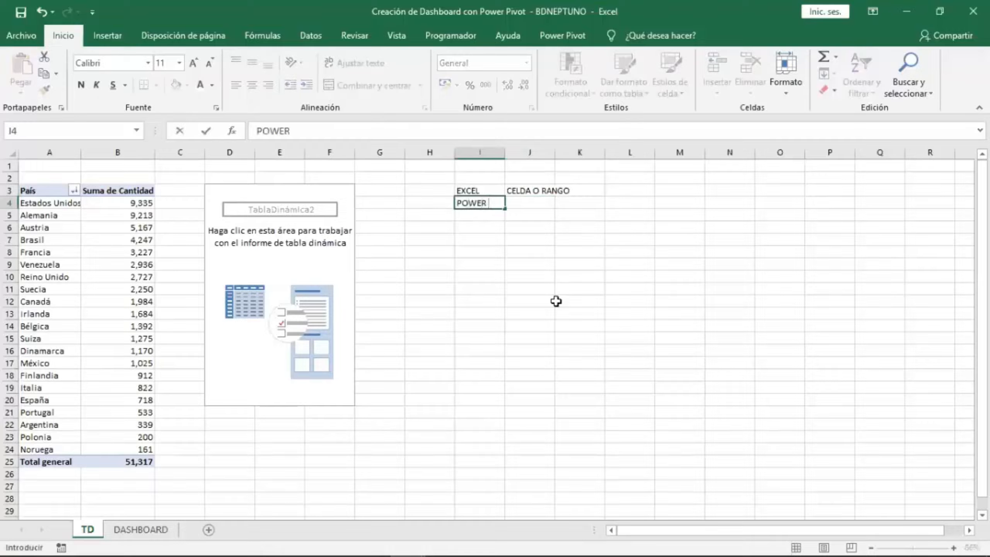
{"action": "type", "text": "PIVOT"}
{"action": "key", "text": "Tab"}
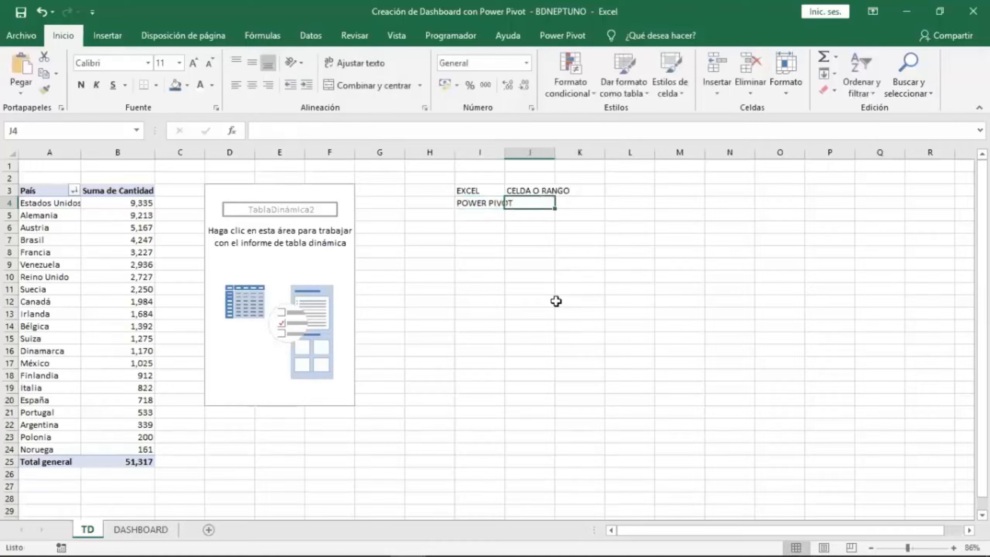
{"action": "type", "text": "COLUMN"}
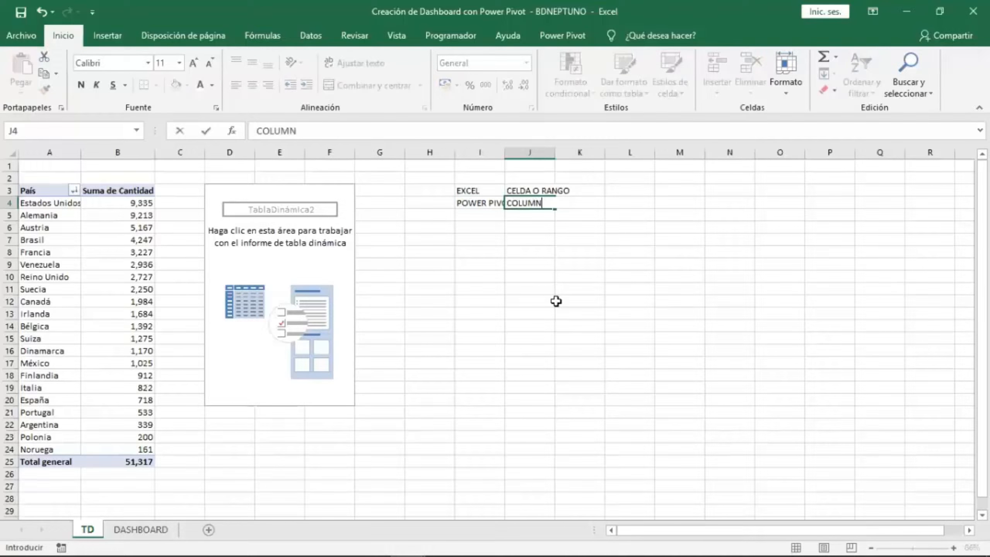
{"action": "type", "text": "A  O VALORES"}
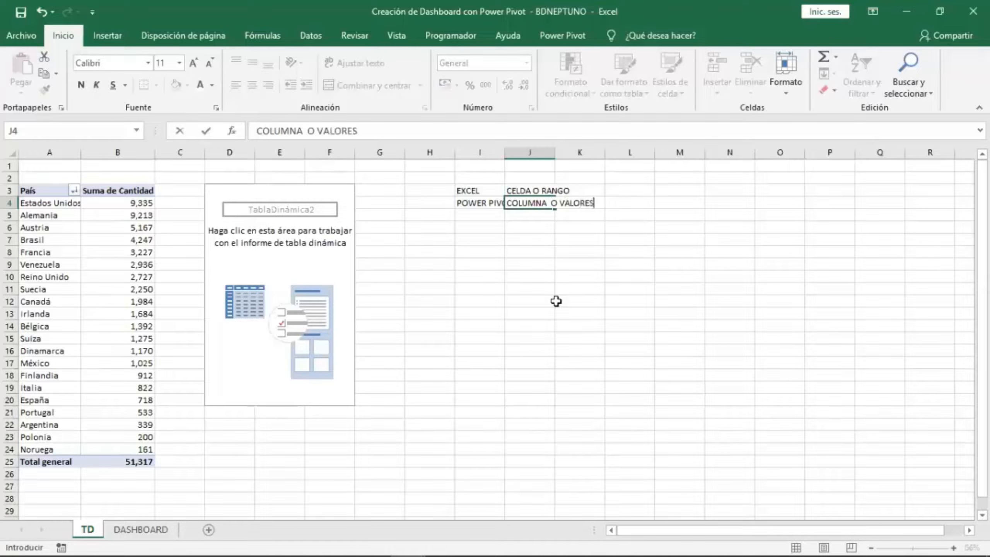
{"action": "key", "text": "Return"}
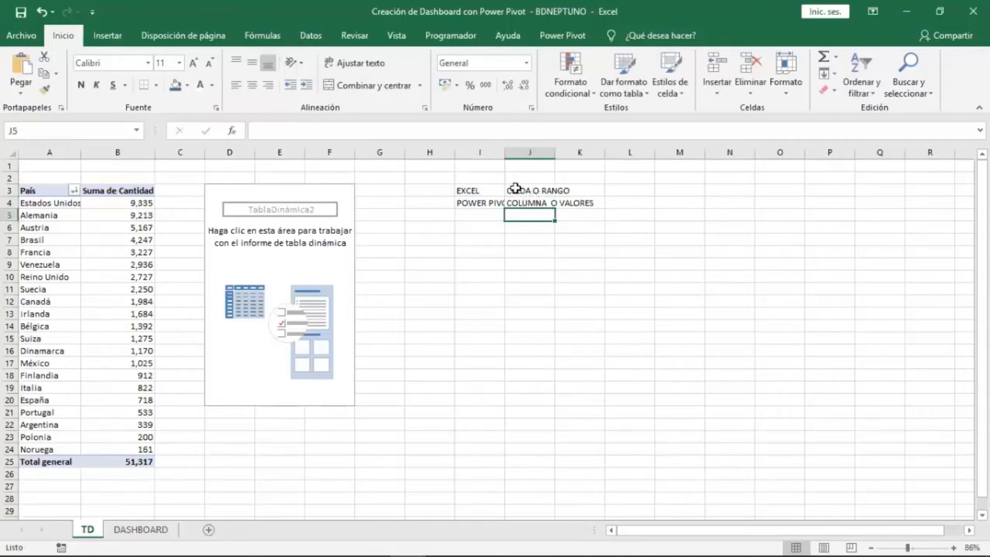
Widen column I to fit its contents.
{"action": "double_click", "coordinate": [504, 152]}
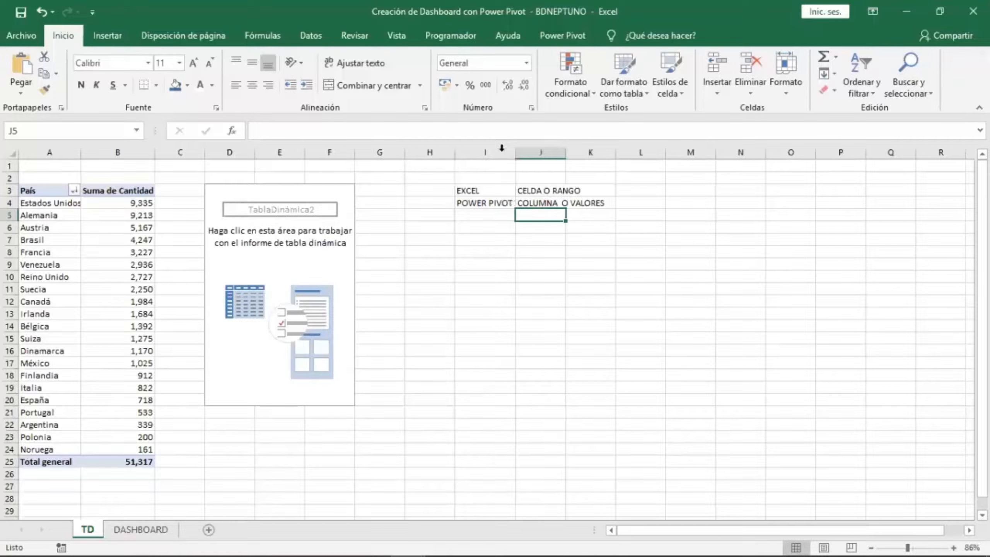
{"action": "left_click", "coordinate": [542, 203]}
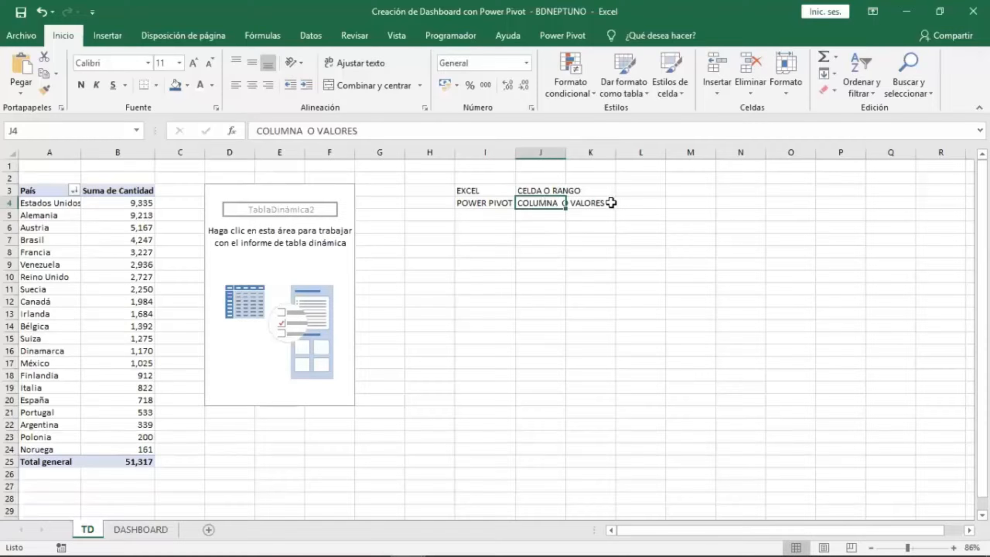
{"action": "left_click", "coordinate": [551, 189]}
{"action": "left_click", "coordinate": [719, 214]}
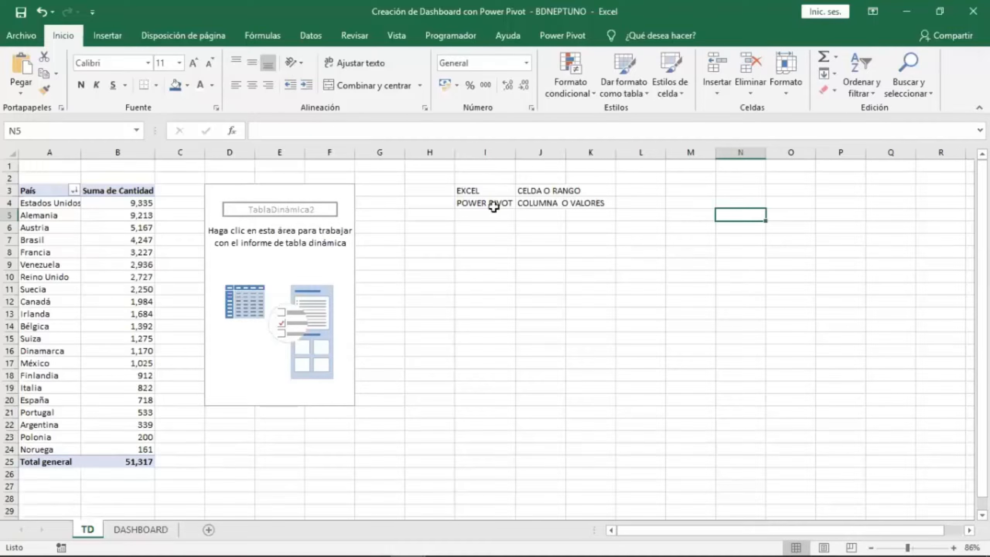
{"action": "left_click", "coordinate": [504, 200]}
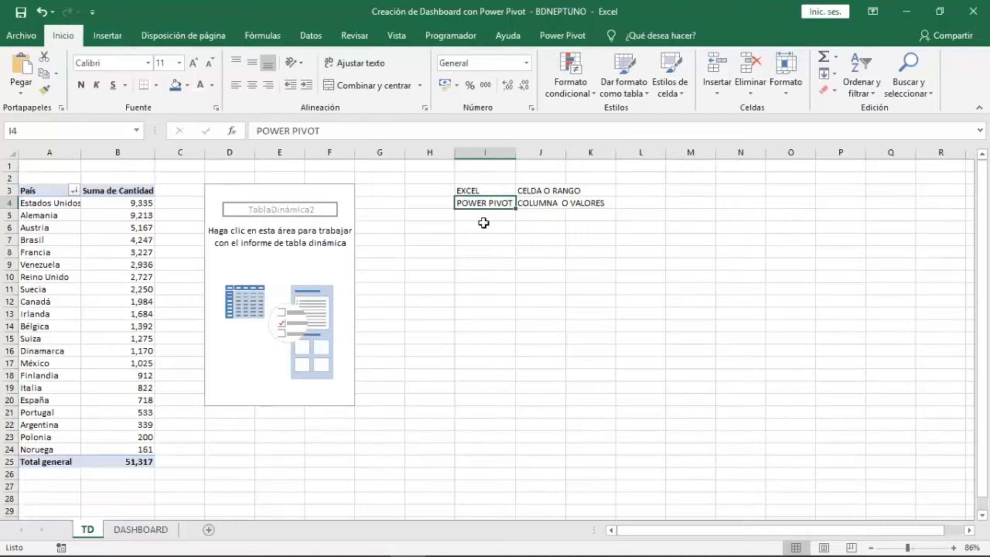
Open the Power Pivot data model in diagram view and return to the workbook.
{"action": "left_click", "coordinate": [560, 38]}
{"action": "left_click", "coordinate": [34, 68]}
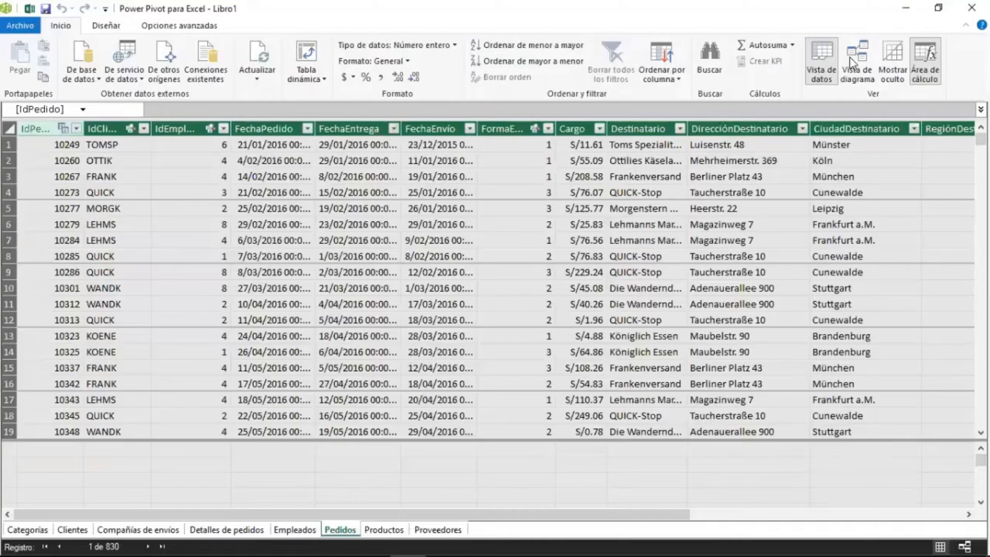
{"action": "left_click", "coordinate": [851, 61]}
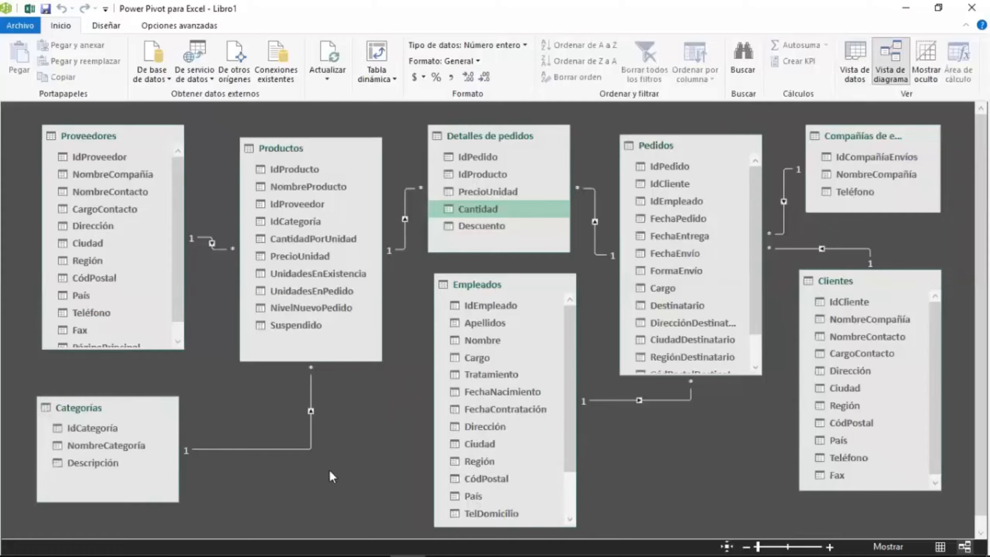
{"action": "left_click", "coordinate": [610, 400]}
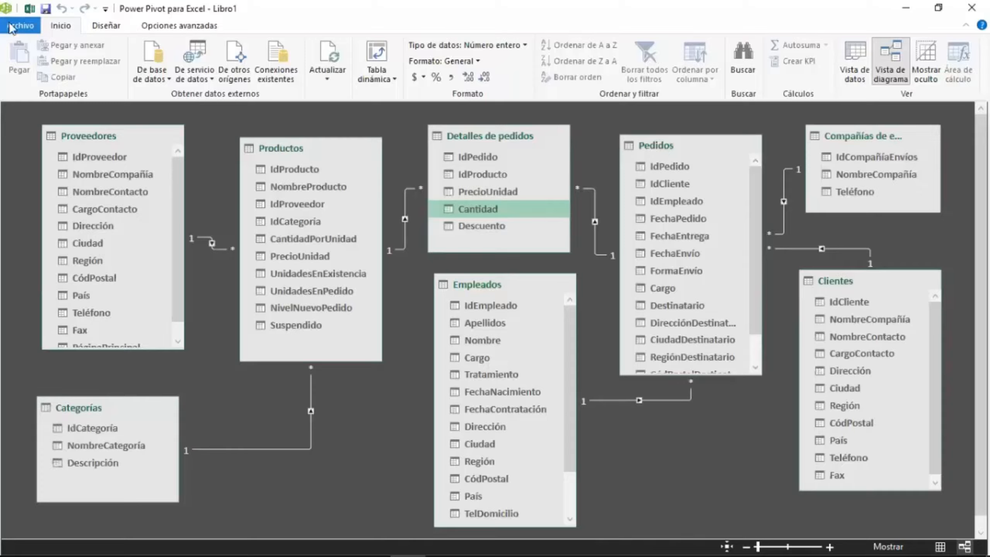
{"action": "left_click", "coordinate": [30, 8]}
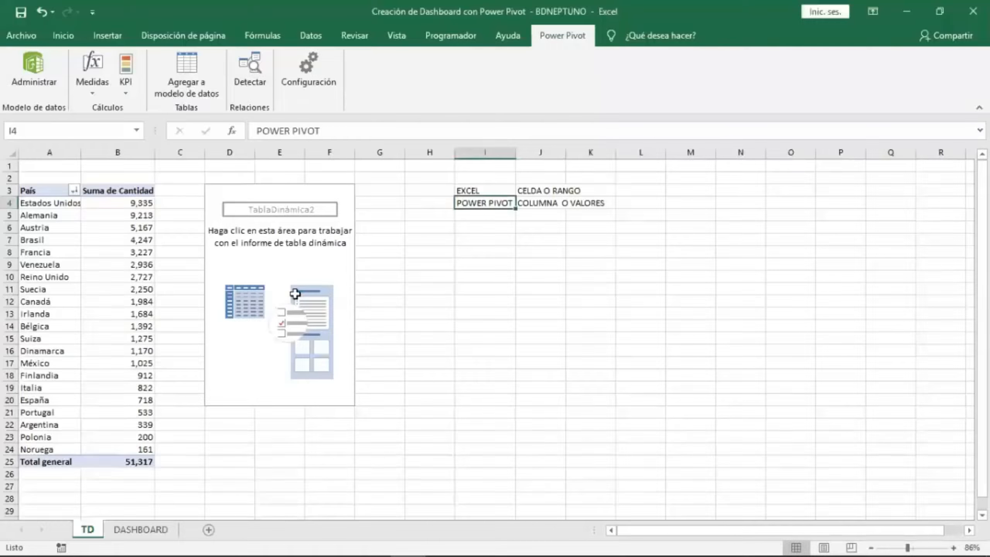
{"action": "left_click", "coordinate": [244, 226]}
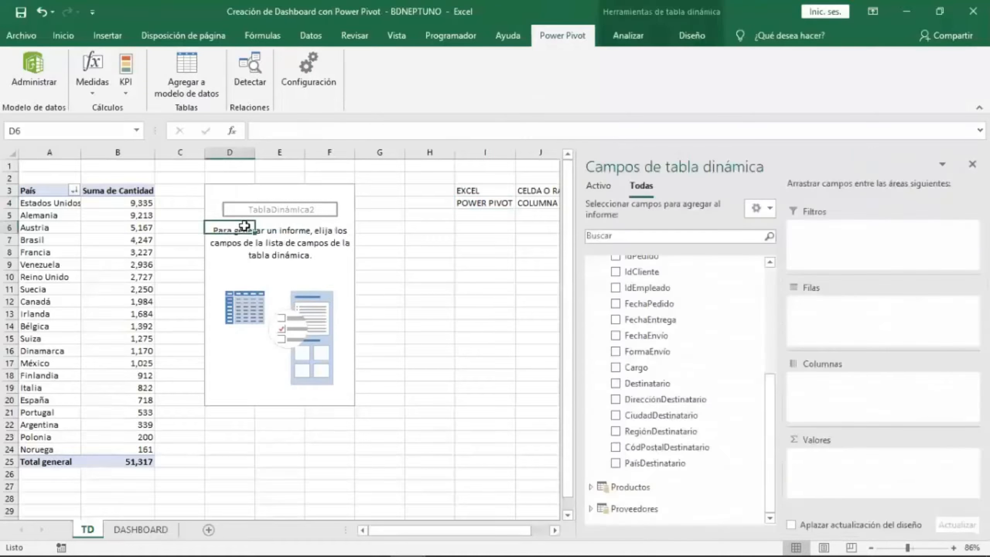
{"action": "left_click", "coordinate": [14, 151]}
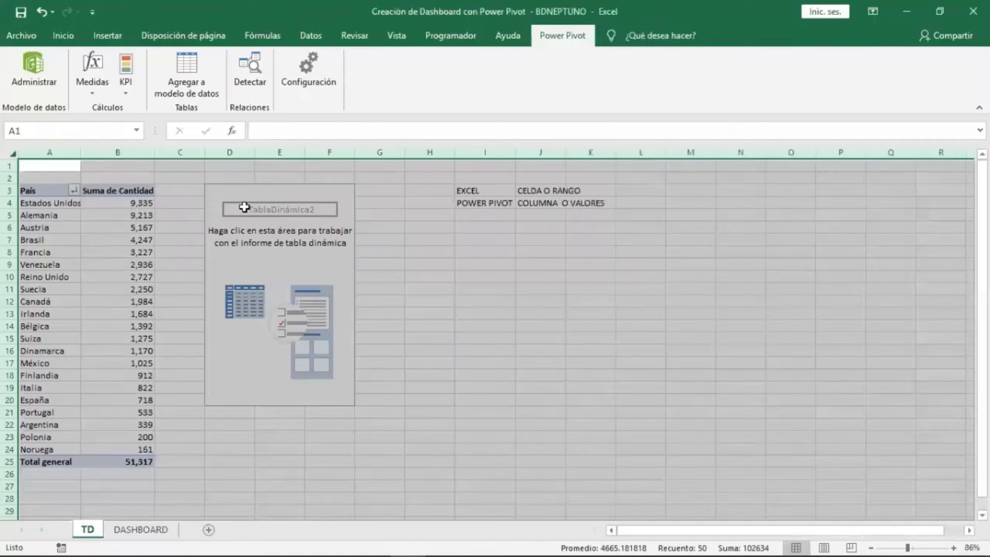
{"action": "left_click", "coordinate": [245, 206]}
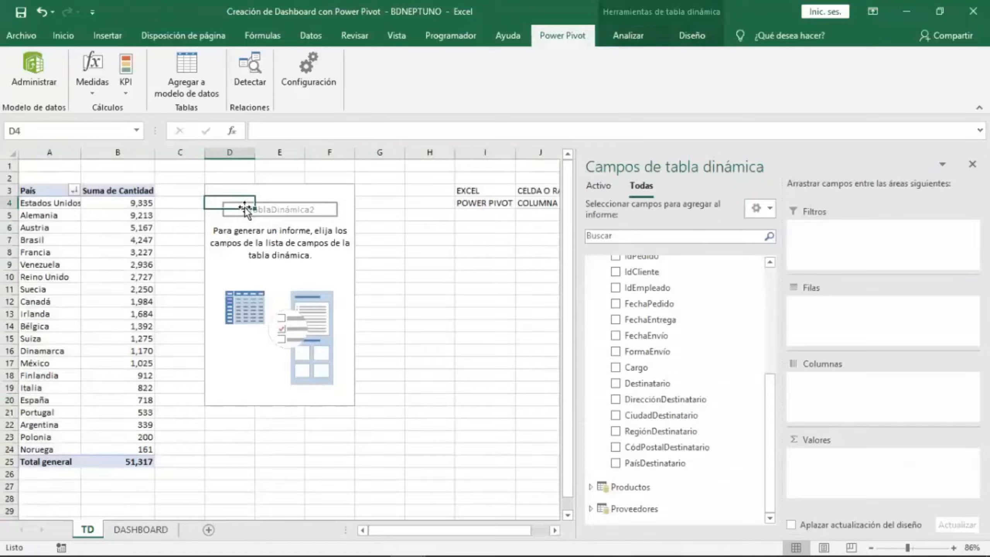
{"action": "left_click", "coordinate": [7, 155]}
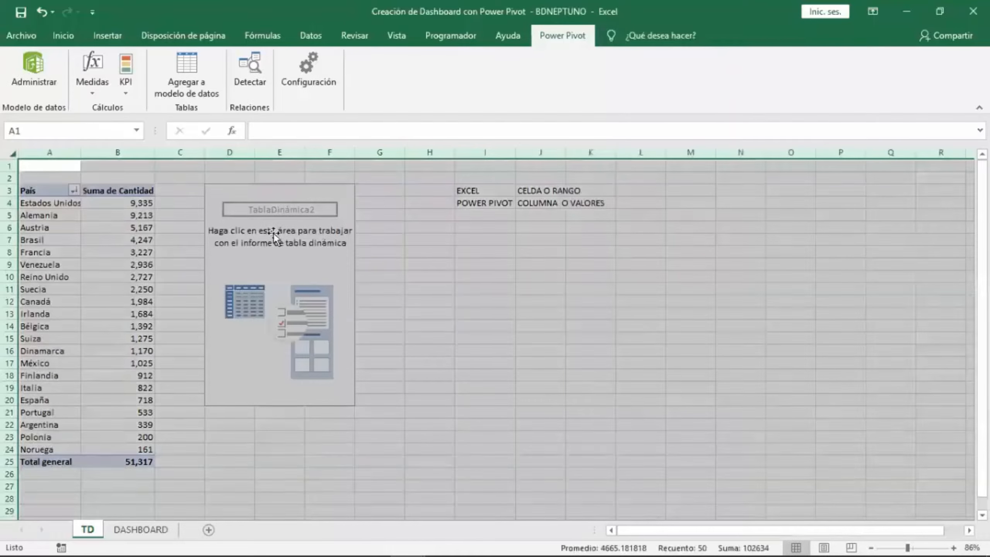
{"action": "left_click", "coordinate": [273, 230]}
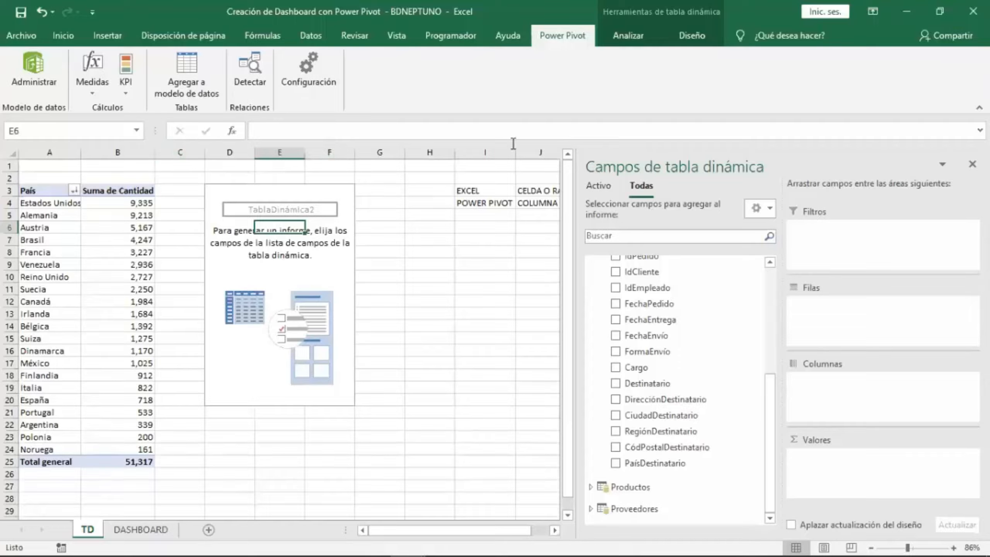
Open the Power Pivot data model window again, check its refresh options, and return to the workbook.
{"action": "left_click", "coordinate": [35, 77]}
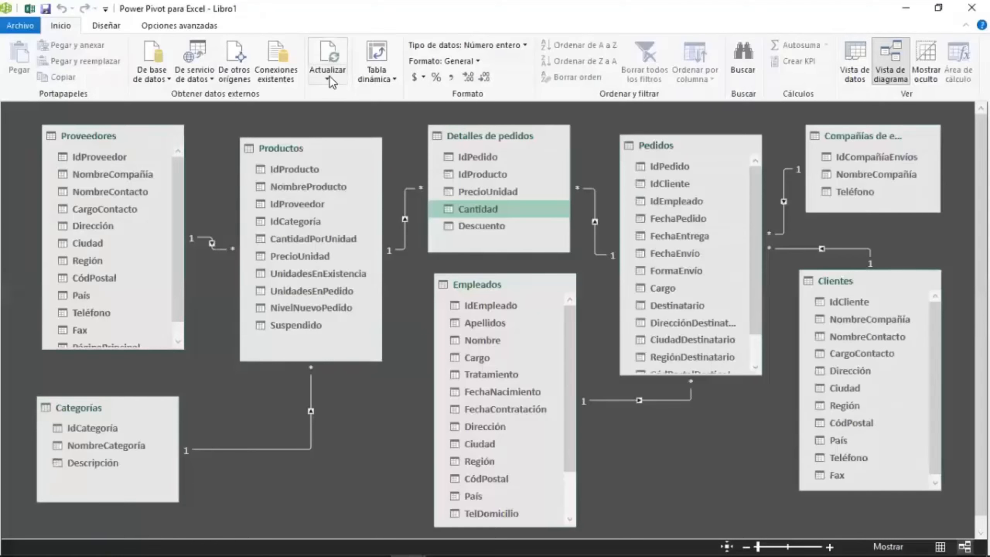
{"action": "left_click", "coordinate": [329, 76]}
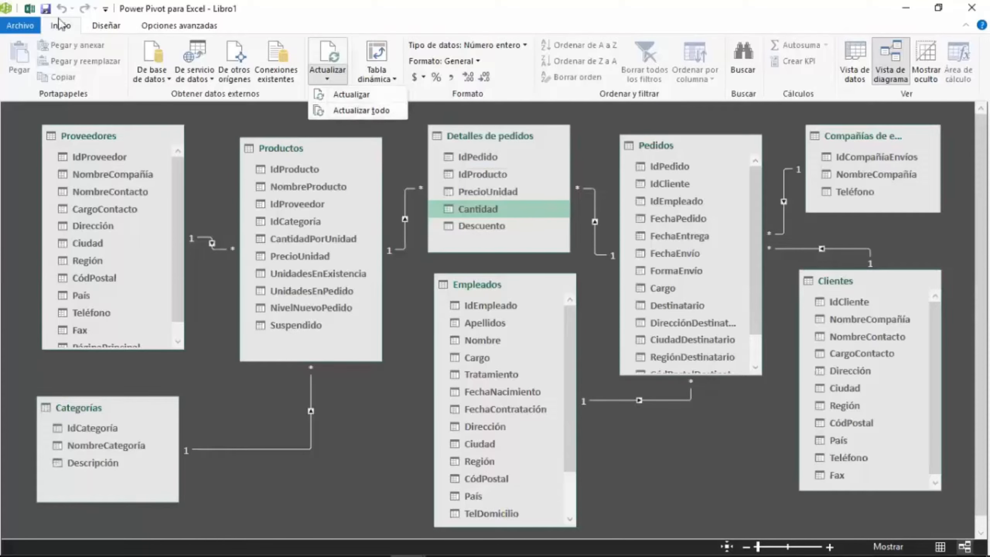
{"action": "left_click", "coordinate": [29, 8]}
{"action": "left_click", "coordinate": [111, 331]}
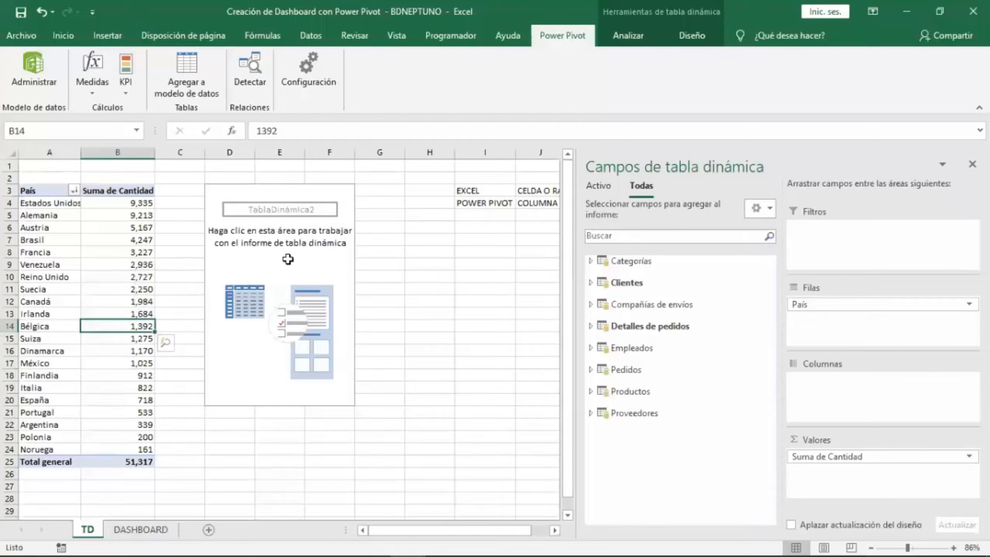
{"action": "left_click", "coordinate": [289, 262]}
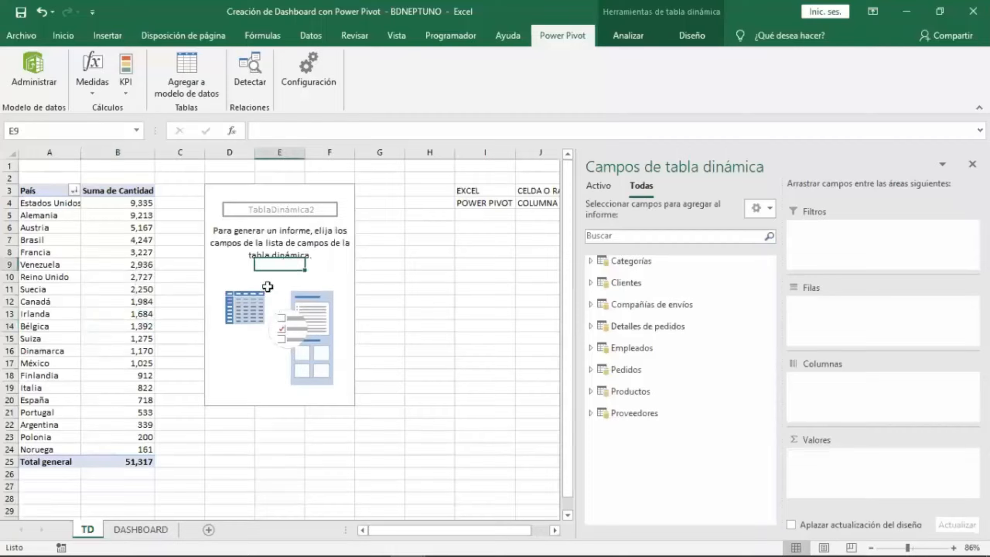
{"action": "left_click", "coordinate": [327, 265]}
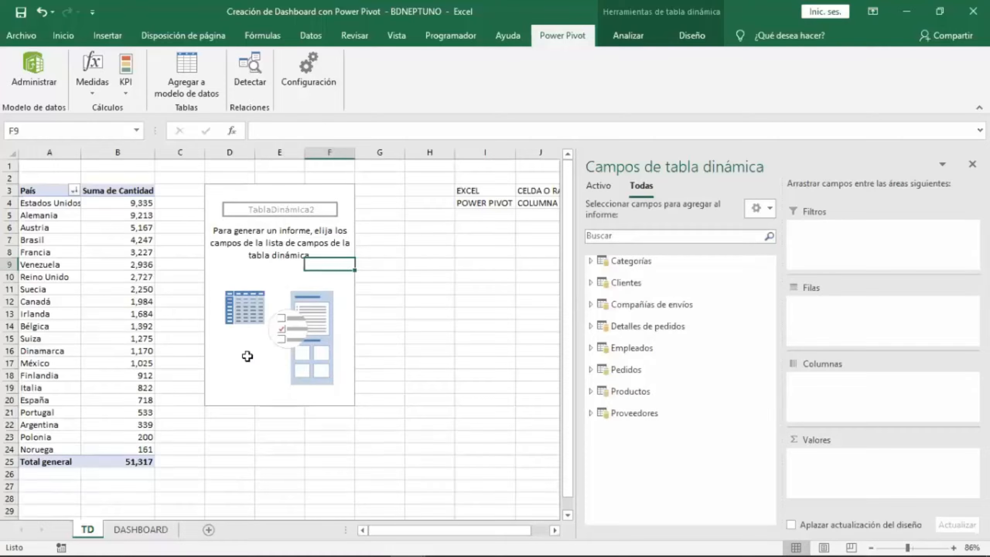
{"action": "left_click", "coordinate": [333, 235]}
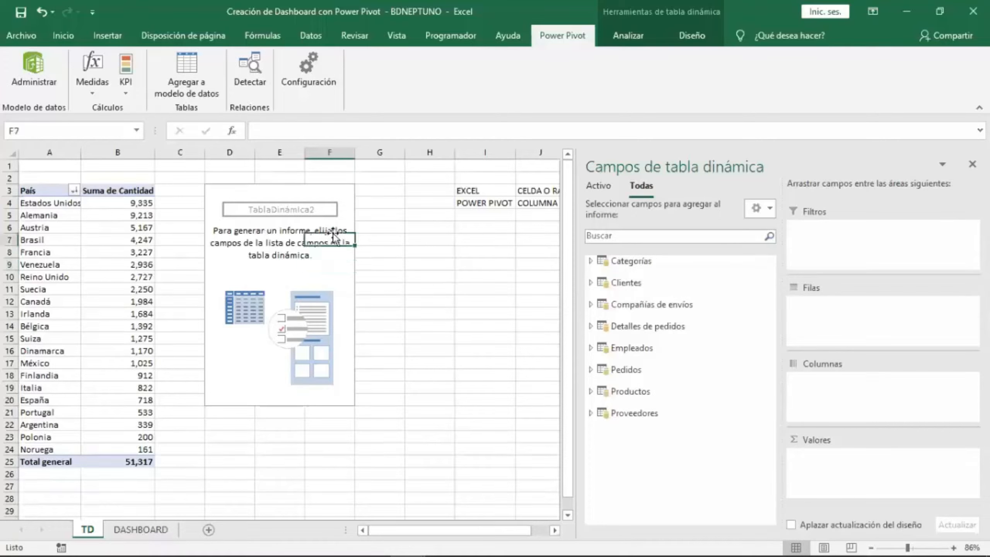
{"action": "left_click", "coordinate": [333, 227]}
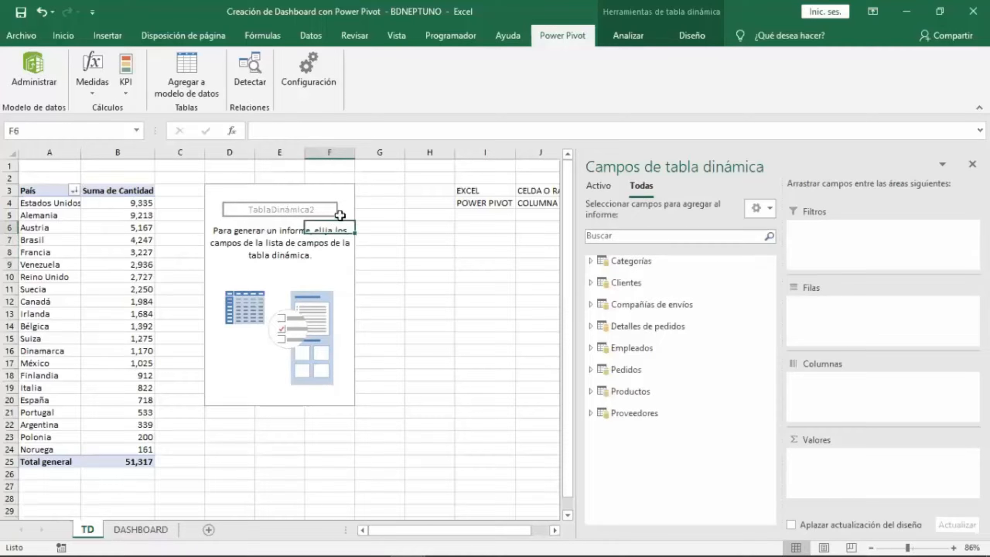
{"action": "left_click", "coordinate": [340, 215]}
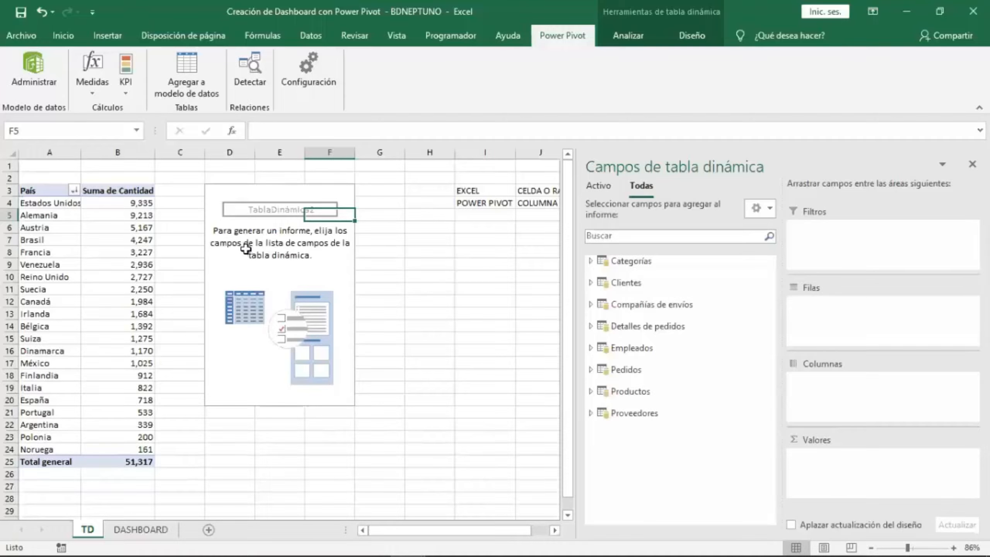
{"action": "left_click", "coordinate": [238, 234]}
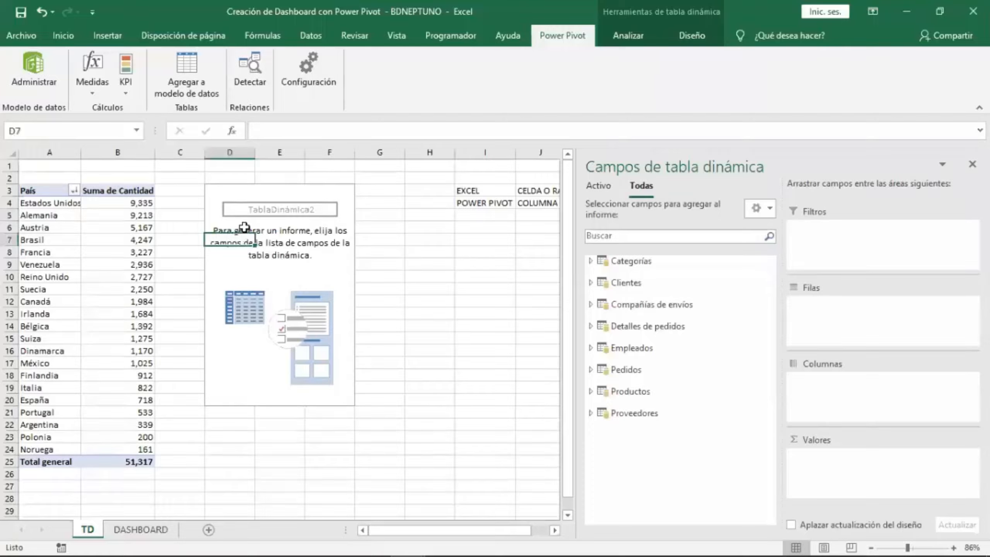
{"action": "left_click", "coordinate": [239, 225]}
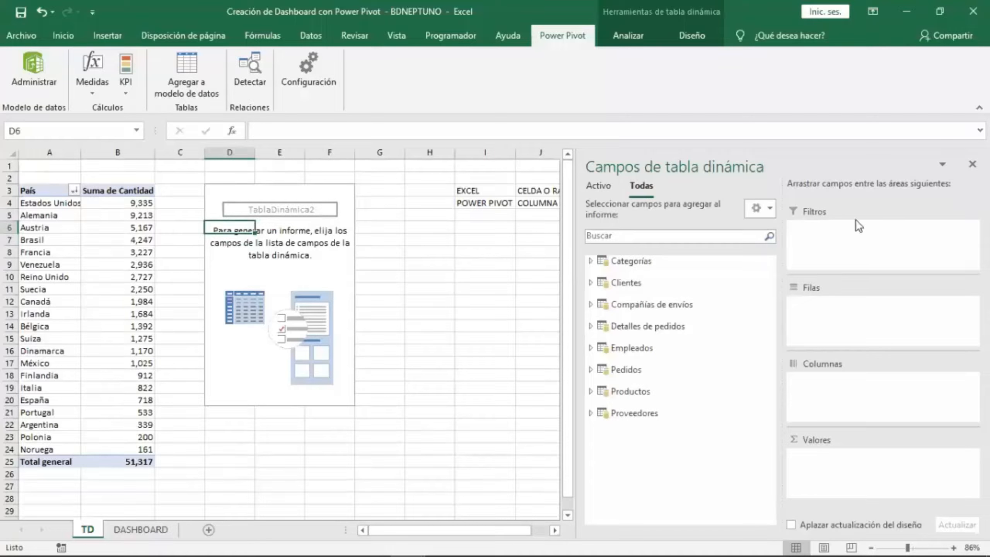
{"action": "left_click_drag", "start_coordinate": [499, 536], "coordinate": [550, 537]}
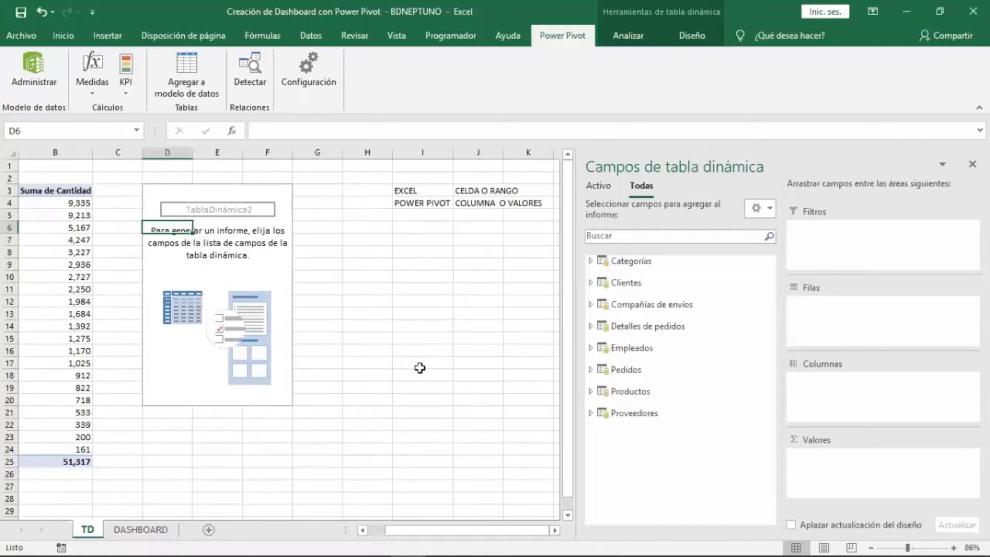
Add the Cantidad field from Detalles de pedidos to the values of the new PivotTable.
{"action": "left_click", "coordinate": [637, 348]}
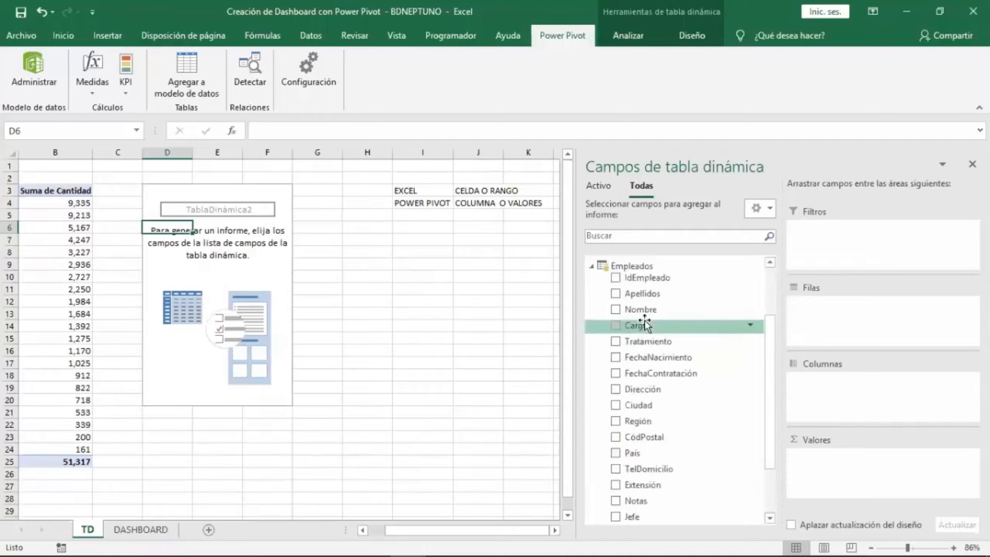
{"action": "left_click", "coordinate": [638, 273]}
{"action": "left_click", "coordinate": [634, 280]}
{"action": "left_click", "coordinate": [634, 280]}
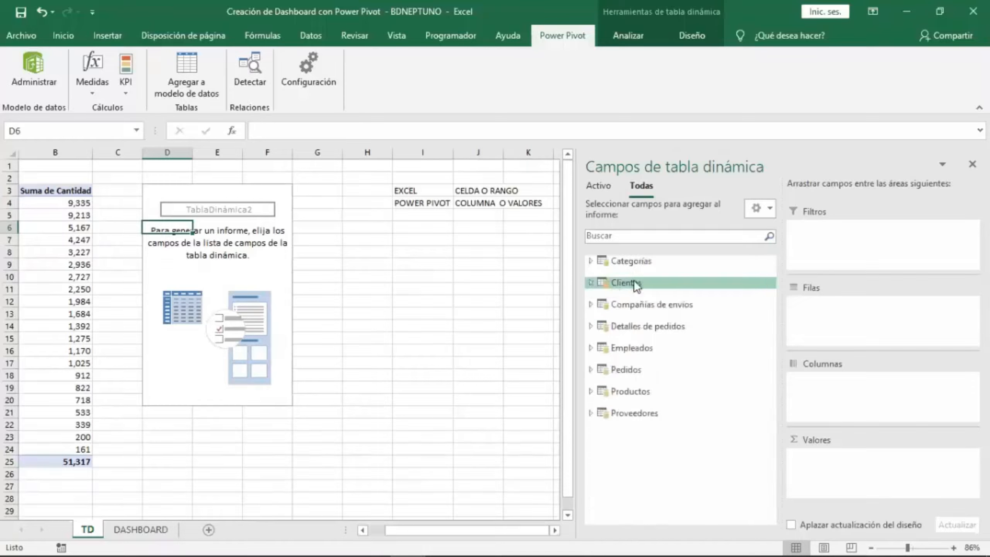
{"action": "left_click", "coordinate": [639, 306]}
{"action": "left_click", "coordinate": [640, 303]}
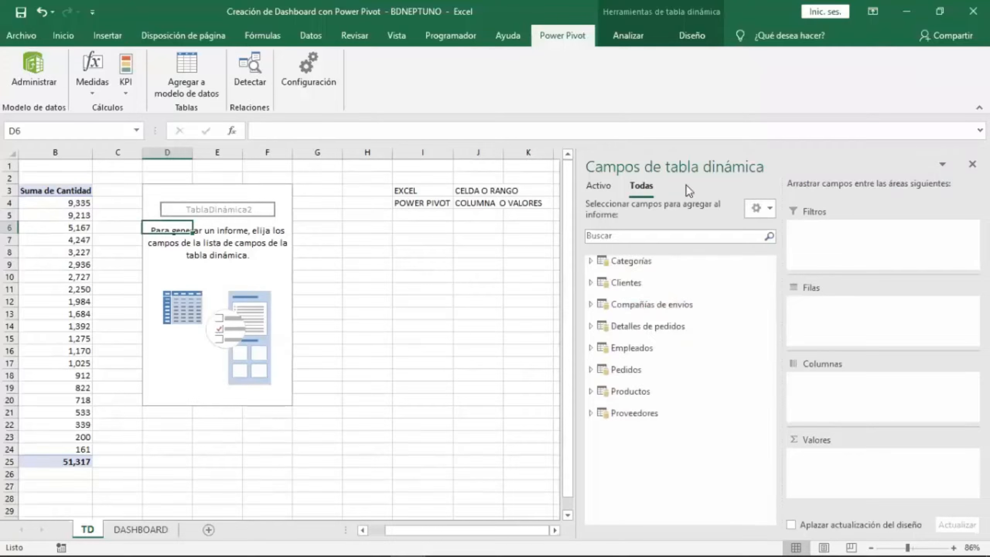
{"action": "key", "text": "Up"}
{"action": "key", "text": "Up"}
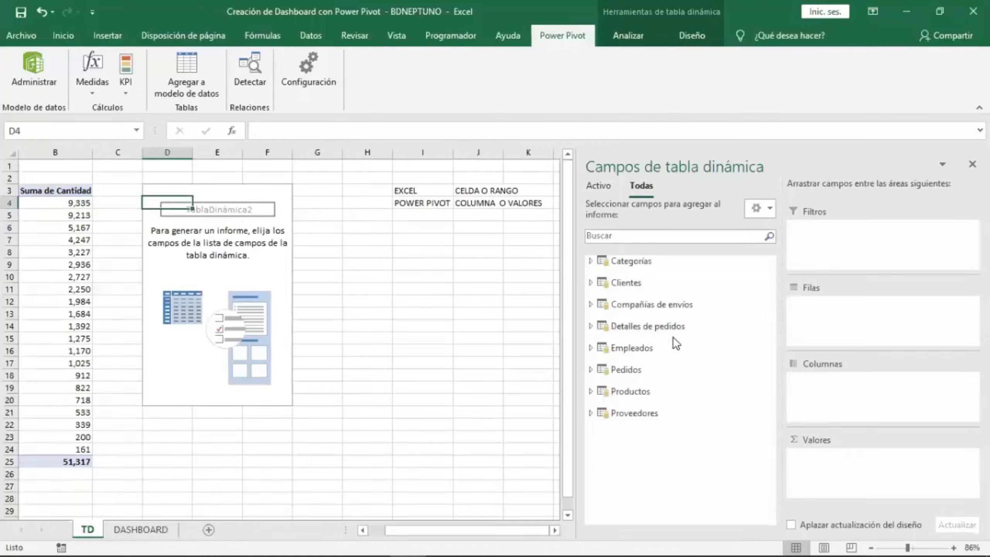
{"action": "left_click", "coordinate": [675, 326]}
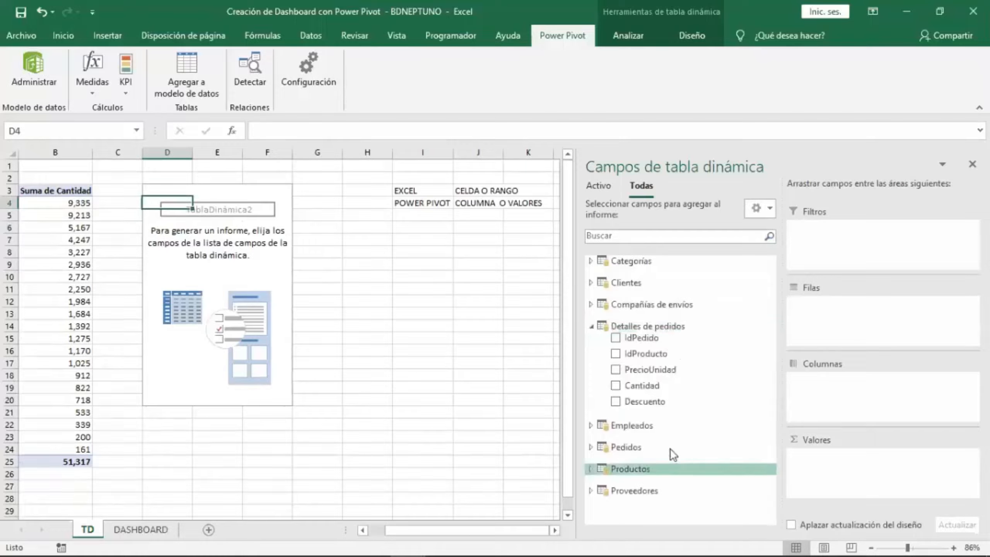
{"action": "left_click_drag", "start_coordinate": [647, 390], "coordinate": [838, 474]}
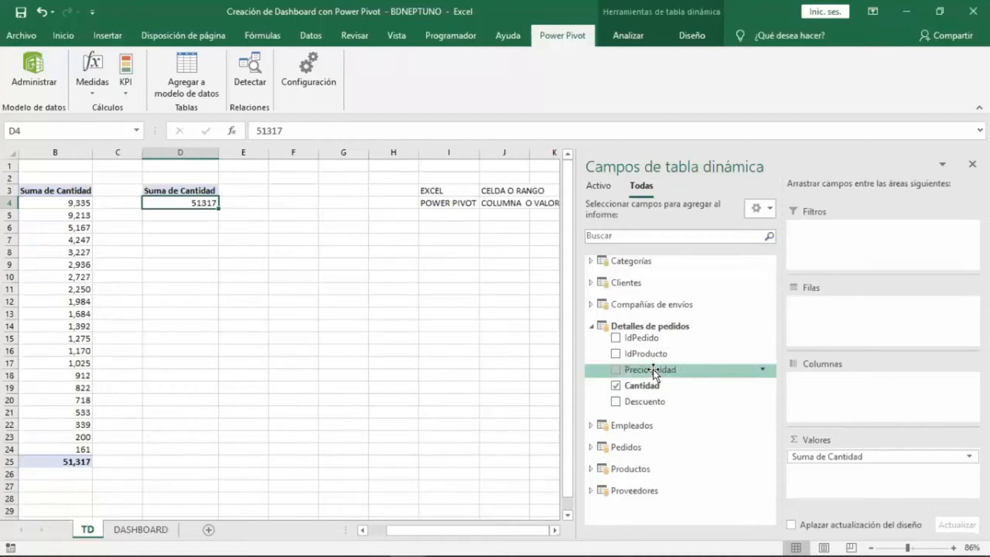
{"action": "left_click", "coordinate": [592, 328]}
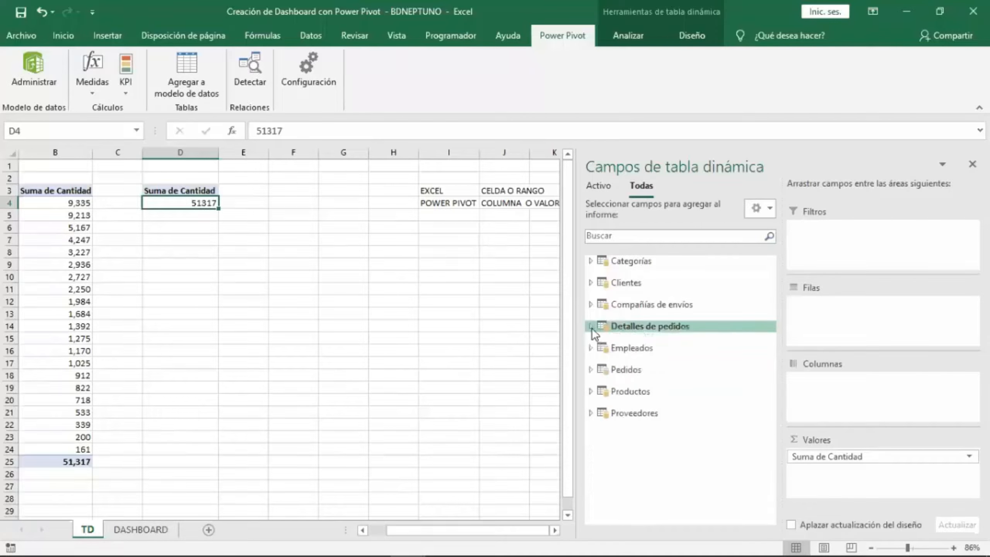
{"action": "left_click", "coordinate": [592, 328]}
{"action": "left_click", "coordinate": [592, 327]}
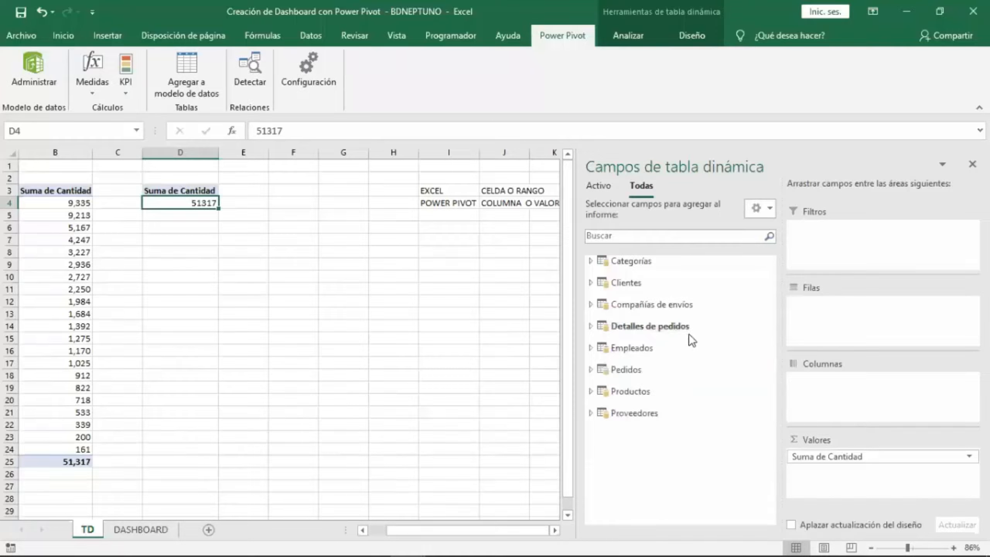
{"action": "left_click", "coordinate": [131, 98]}
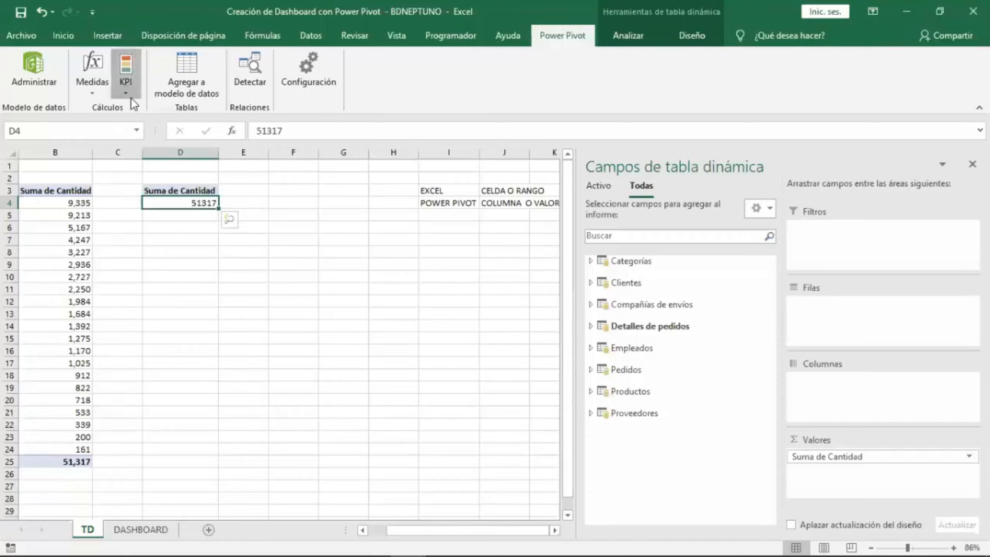
{"action": "left_click", "coordinate": [130, 92]}
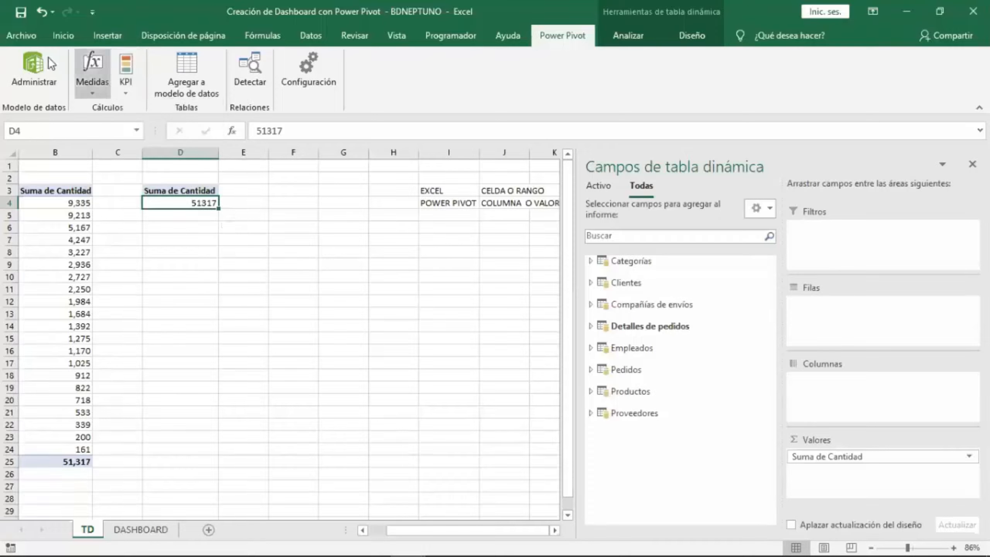
{"action": "left_click", "coordinate": [62, 35]}
{"action": "left_click", "coordinate": [589, 95]}
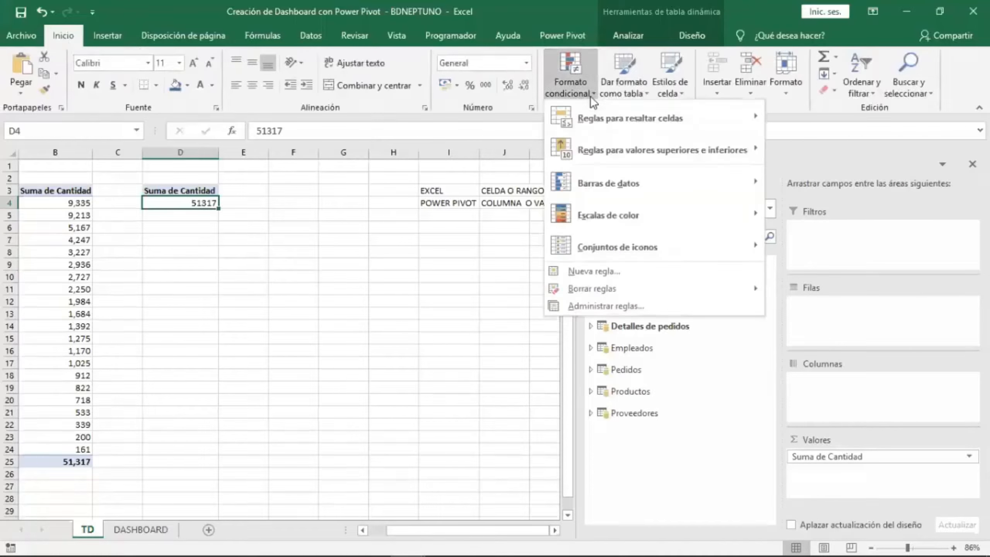
{"action": "mouse_move", "coordinate": [628, 240]}
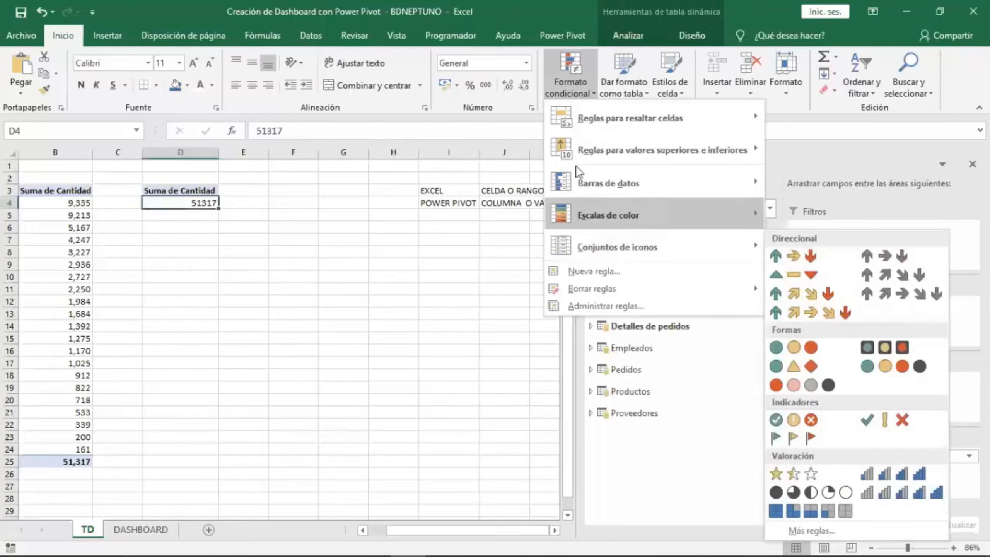
{"action": "left_click", "coordinate": [569, 86]}
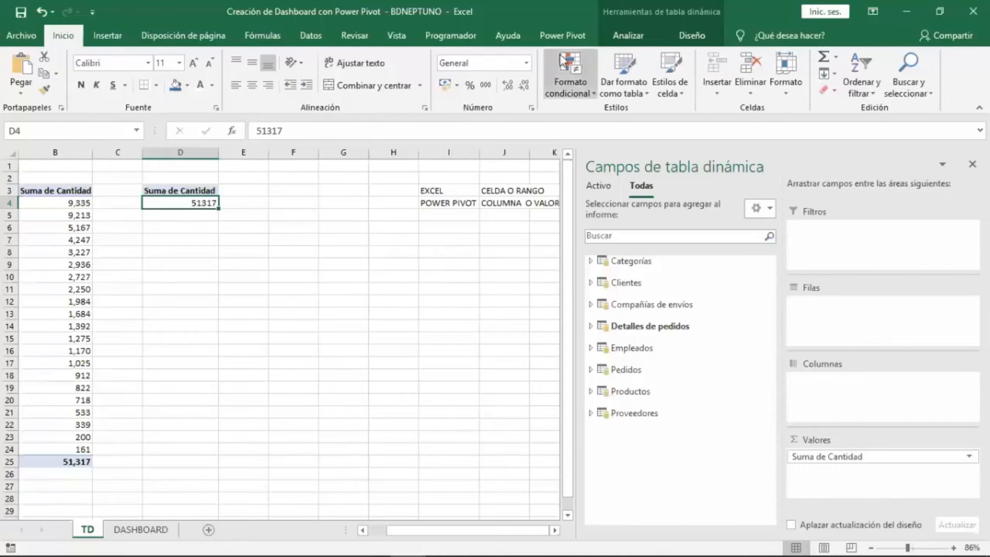
{"action": "left_click", "coordinate": [567, 36]}
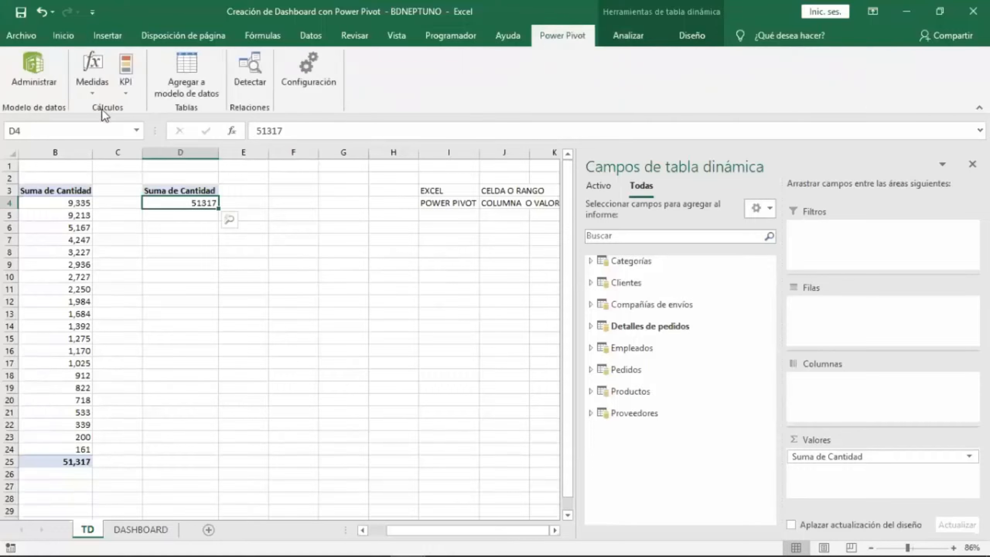
Try to create a new KPI from the Power Pivot calculations.
{"action": "left_click", "coordinate": [125, 93]}
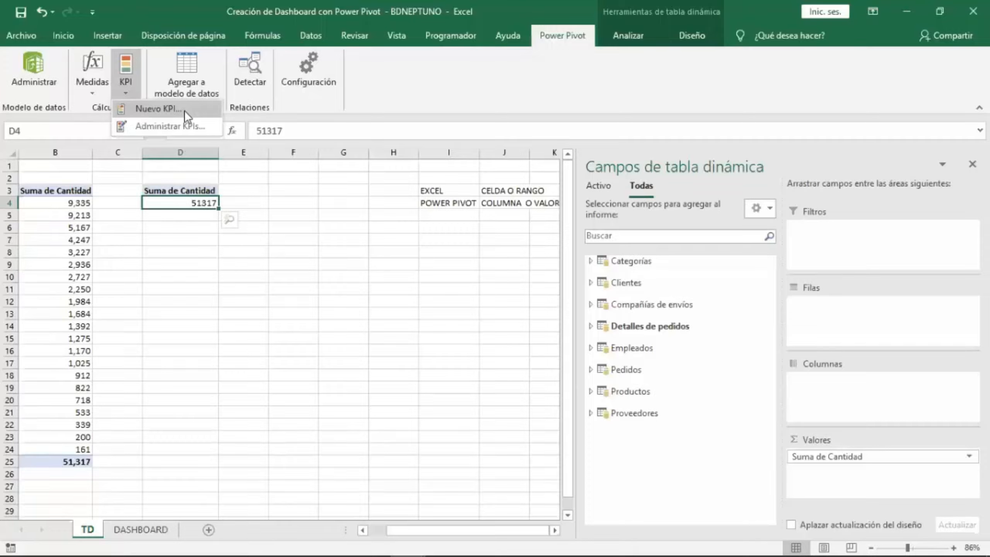
{"action": "left_click", "coordinate": [164, 111]}
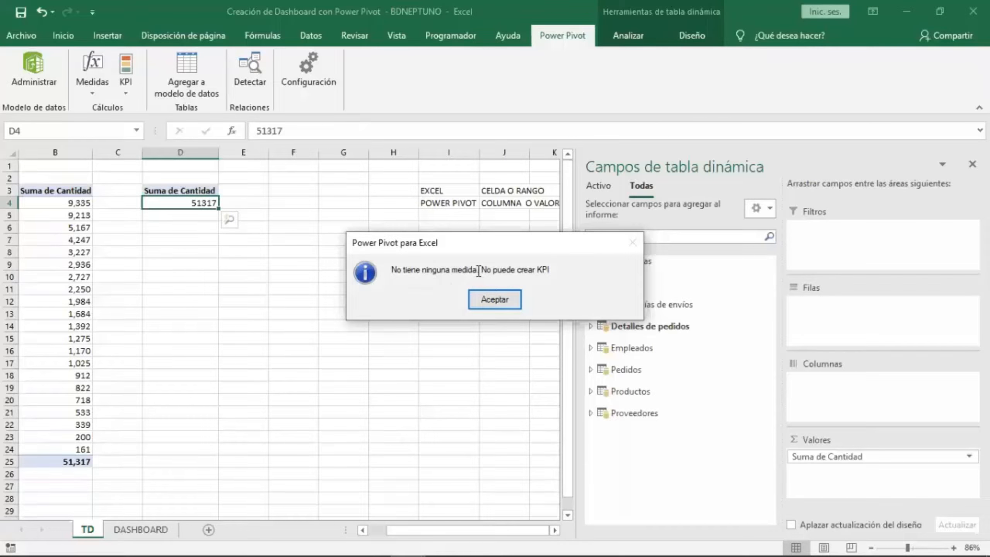
{"action": "left_click_drag", "start_coordinate": [479, 271], "coordinate": [550, 269]}
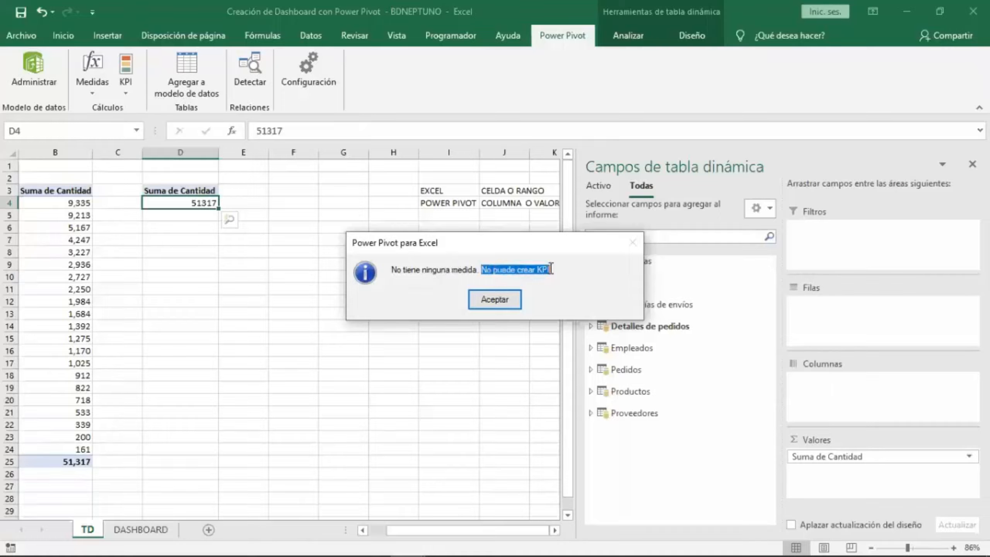
{"action": "left_click", "coordinate": [558, 270]}
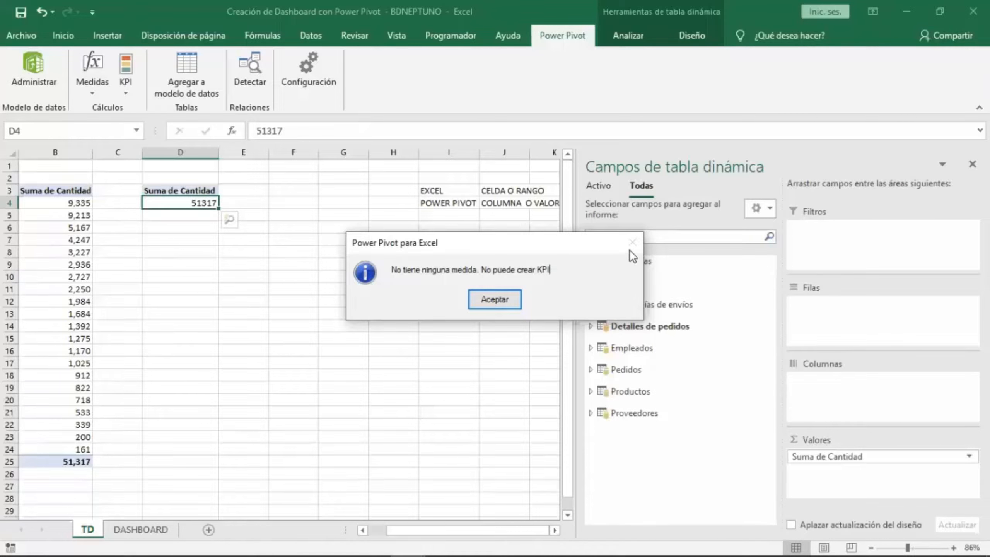
{"action": "left_click", "coordinate": [494, 299]}
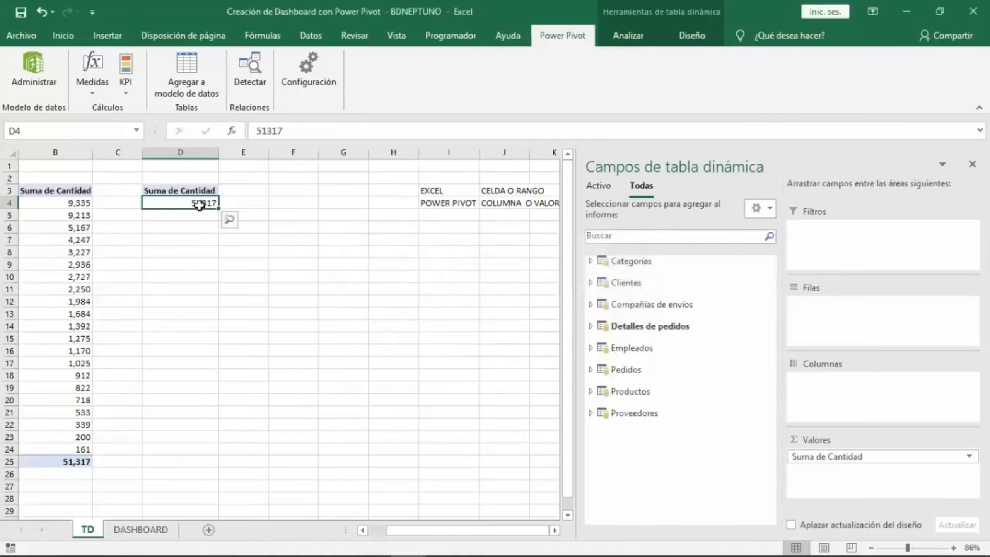
{"action": "left_click", "coordinate": [650, 327]}
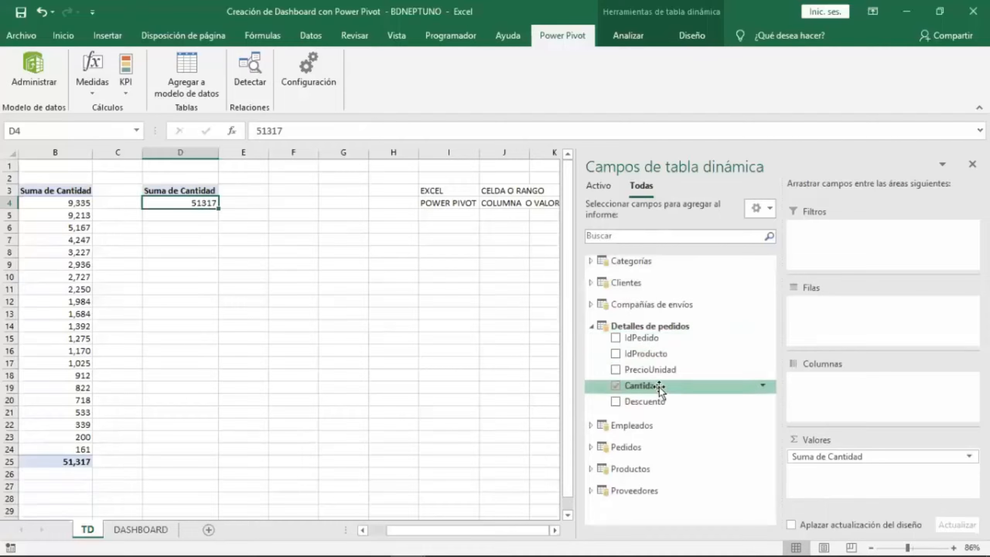
{"action": "left_click", "coordinate": [592, 327]}
{"action": "left_click", "coordinate": [592, 326]}
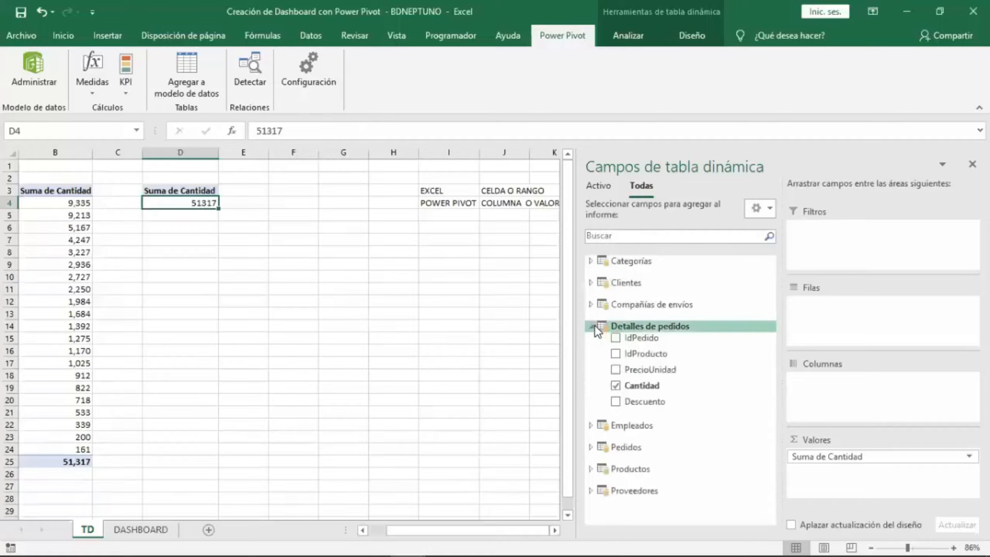
{"action": "left_click", "coordinate": [593, 327]}
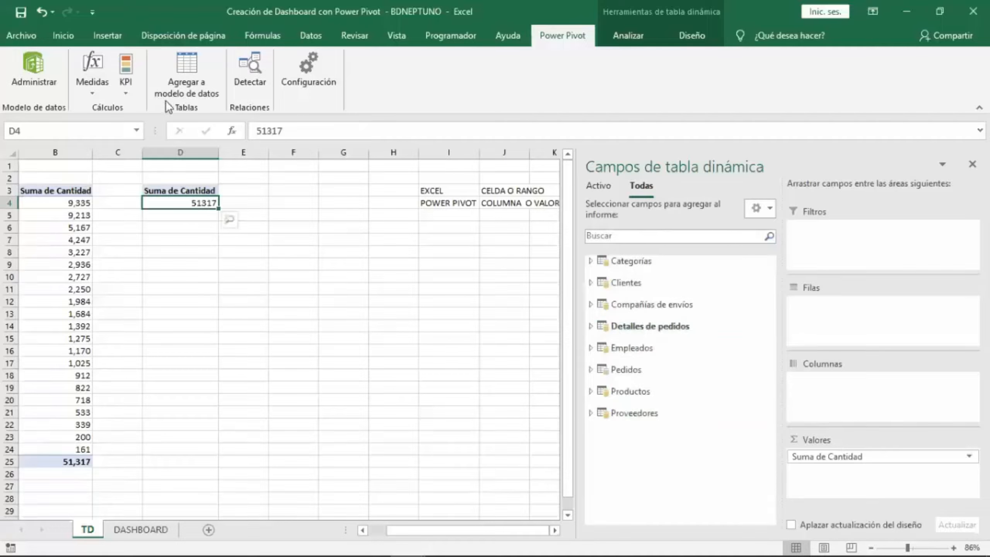
{"action": "left_click", "coordinate": [125, 89]}
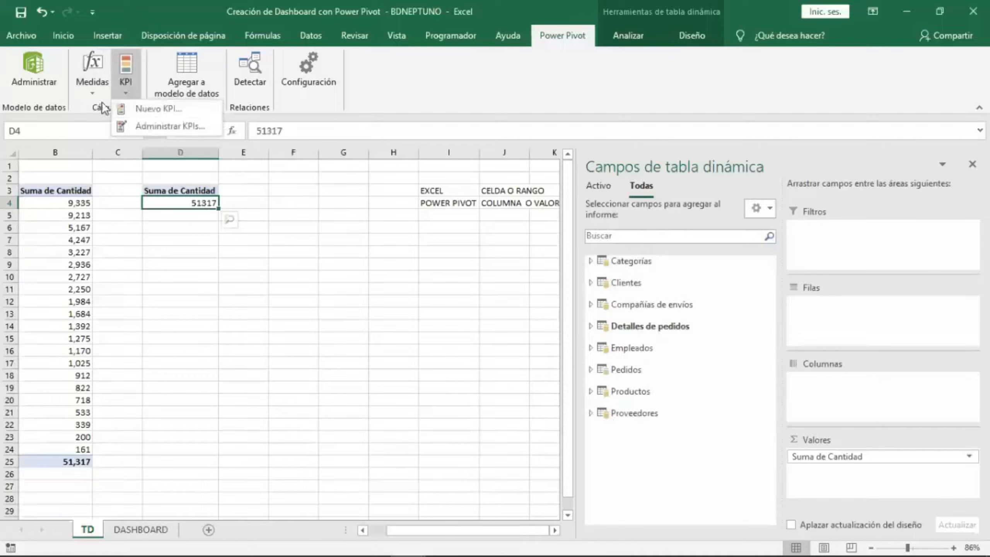
{"action": "left_click", "coordinate": [190, 199]}
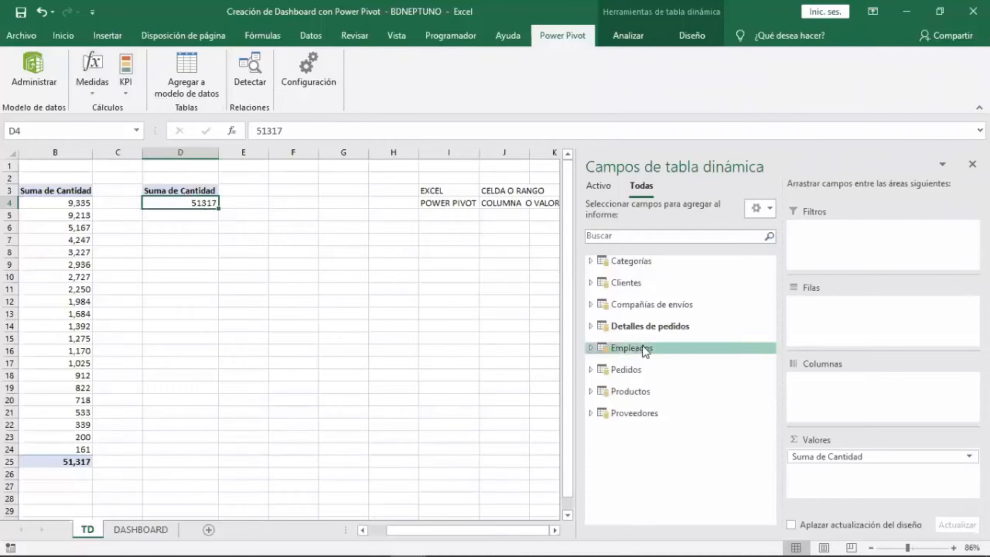
{"action": "left_click", "coordinate": [656, 325]}
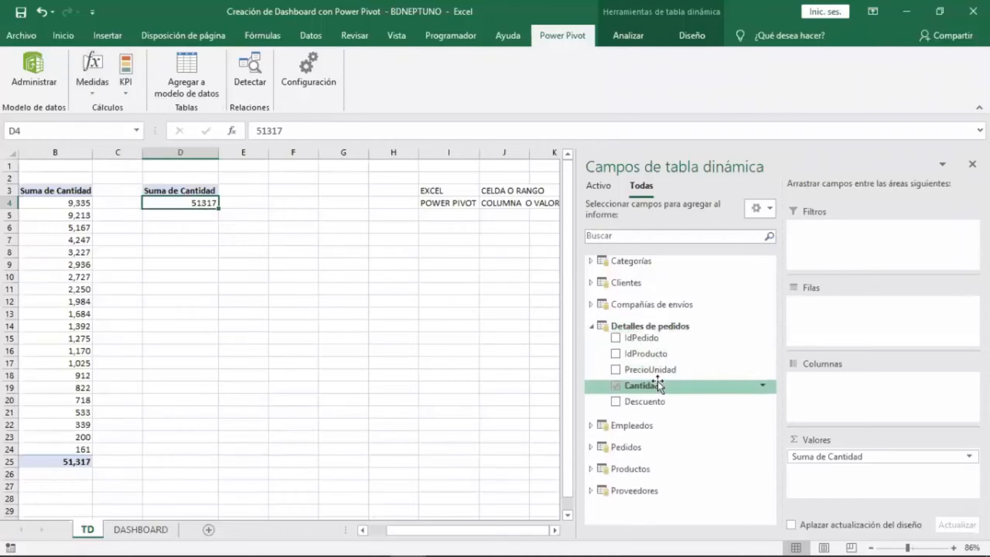
Start a new measure and set its table to Detalles de pedidos.
{"action": "left_click", "coordinate": [81, 96]}
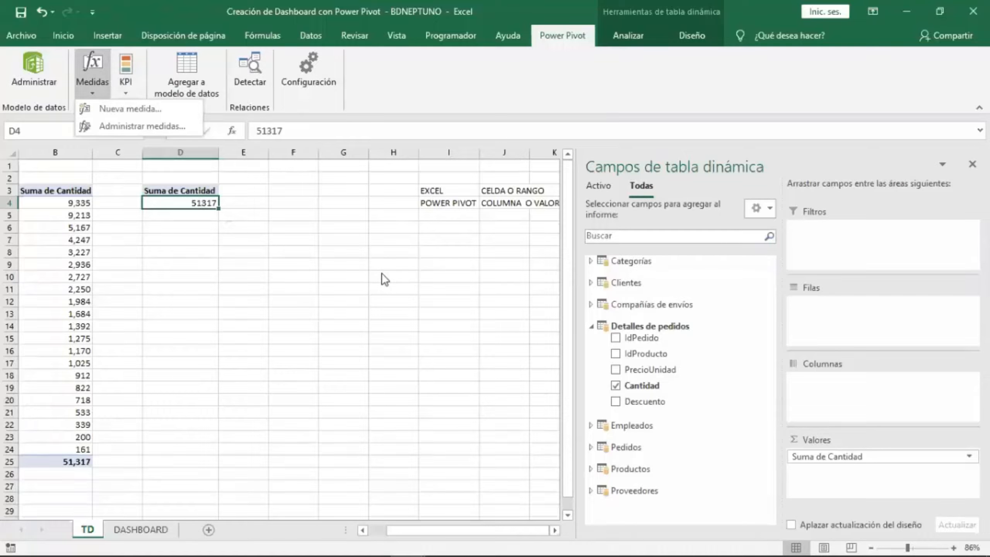
{"action": "left_click", "coordinate": [124, 112]}
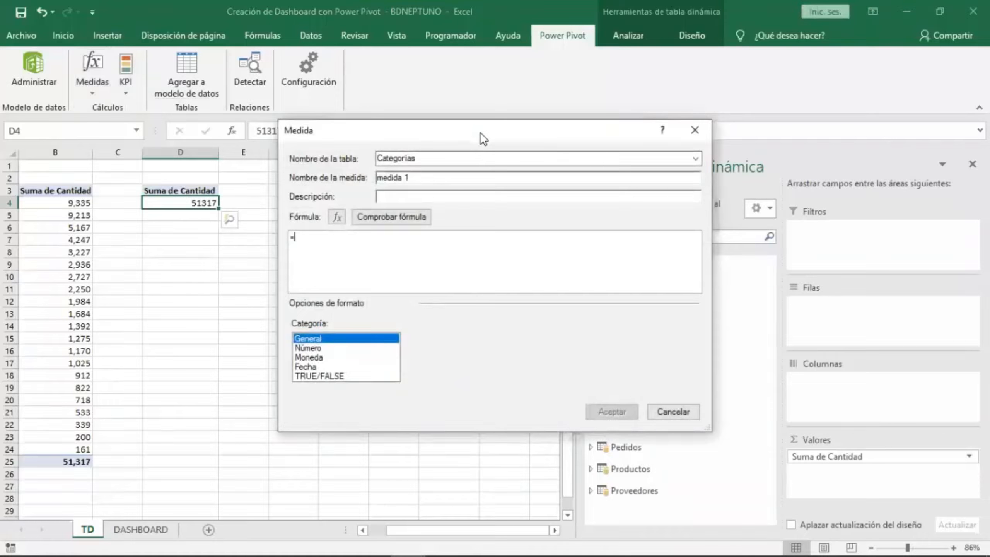
{"action": "left_click_drag", "start_coordinate": [480, 133], "coordinate": [462, 132]}
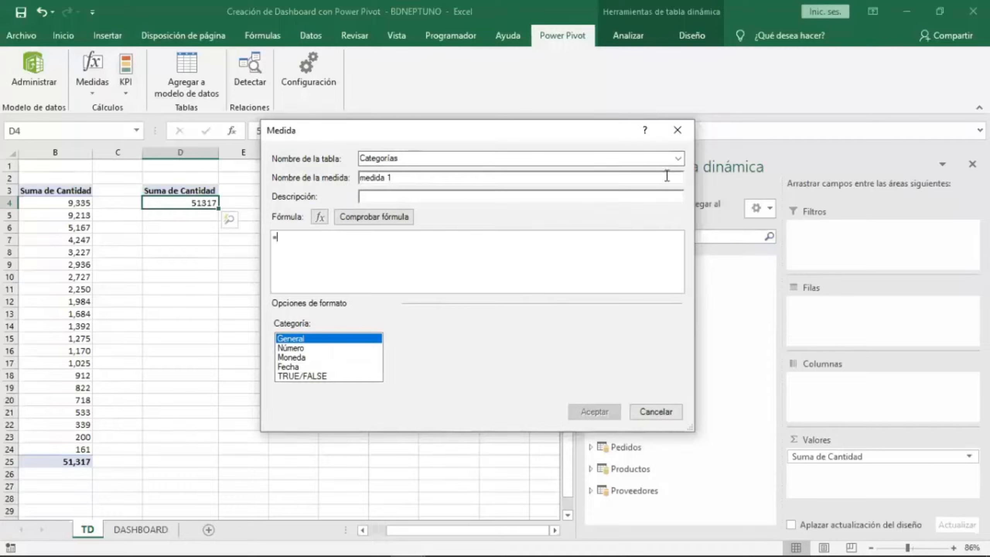
{"action": "left_click", "coordinate": [680, 158]}
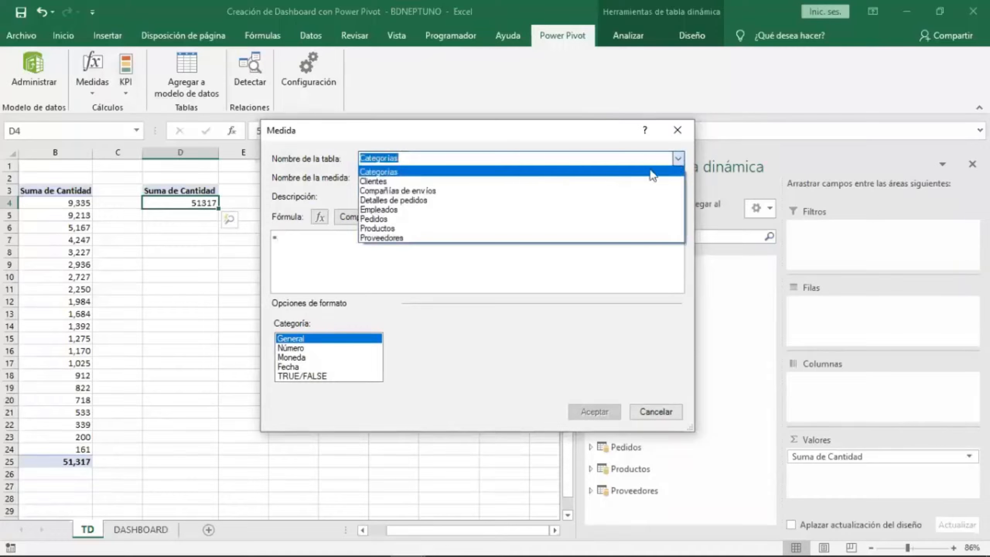
{"action": "left_click", "coordinate": [436, 202]}
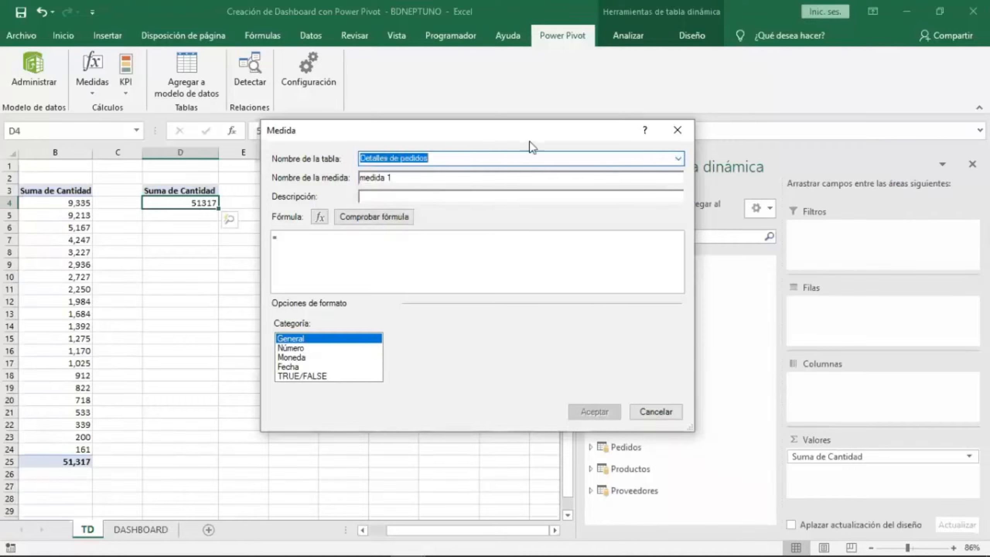
{"action": "left_click_drag", "start_coordinate": [529, 141], "coordinate": [354, 144]}
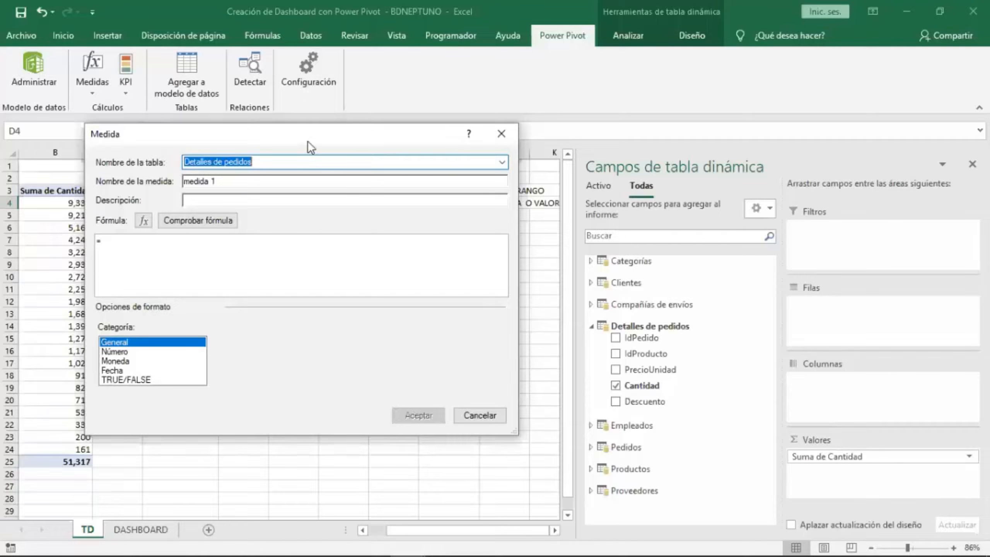
Name the new measure Importe.
{"action": "left_click_drag", "start_coordinate": [308, 141], "coordinate": [568, 130]}
{"action": "key", "text": "Tab"}
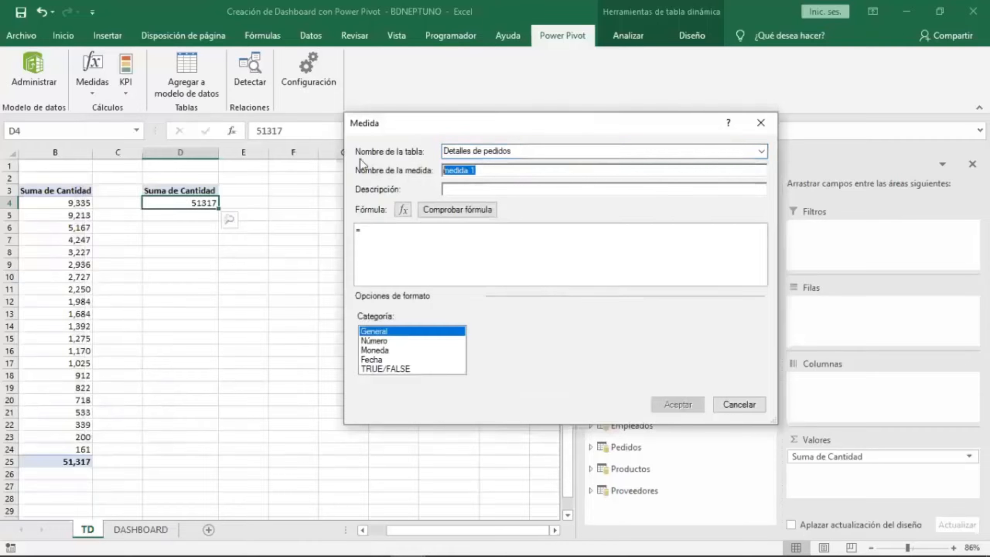
{"action": "type", "text": "IMP"}
{"action": "key", "text": "BackSpace"}
{"action": "key", "text": "BackSpace"}
{"action": "key", "text": "BackSpace"}
{"action": "type", "text": "Imp"}
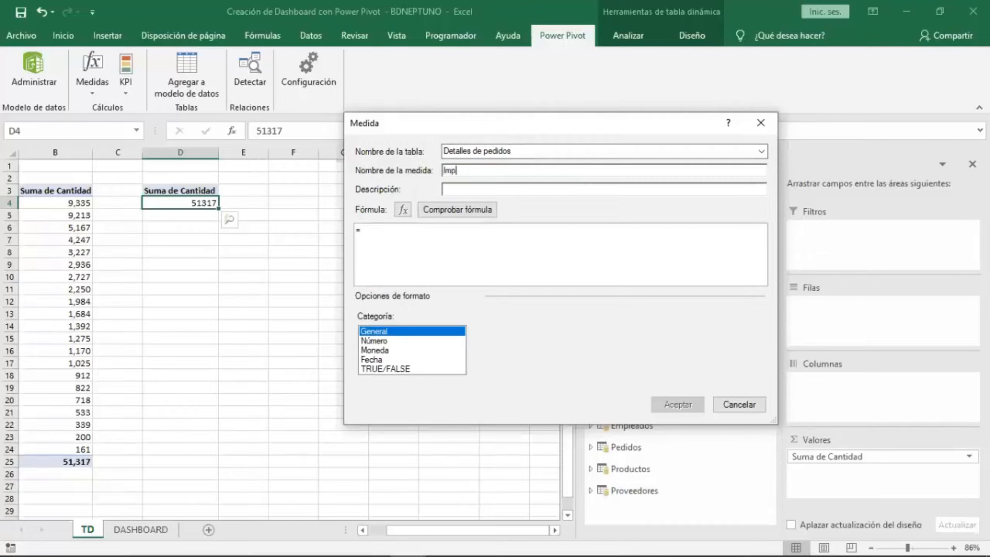
{"action": "type", "text": "orte"}
Open the Insert Function dialog and browse the Date and Time (Fecha y hora) DAX functions.
{"action": "left_click", "coordinate": [403, 211]}
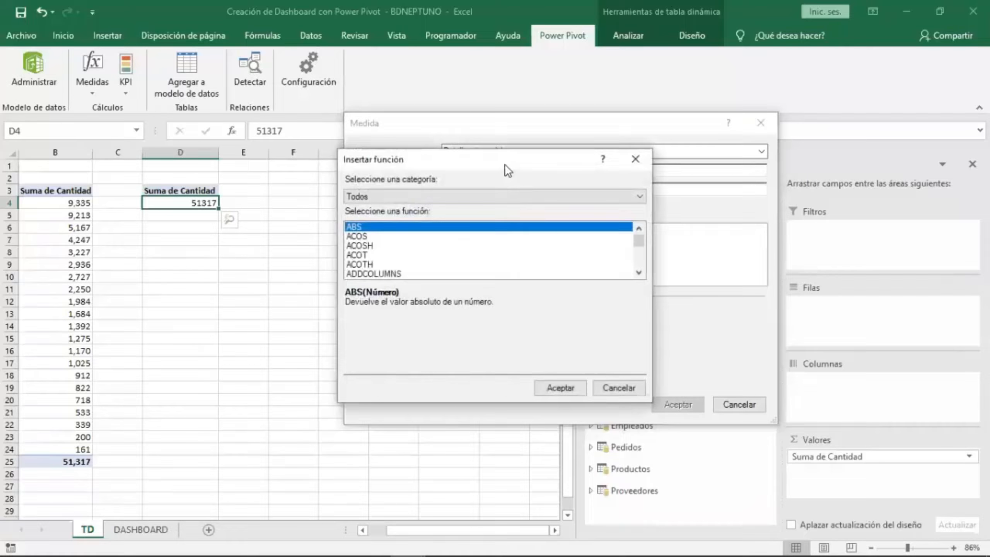
{"action": "left_click_drag", "start_coordinate": [504, 165], "coordinate": [577, 122]}
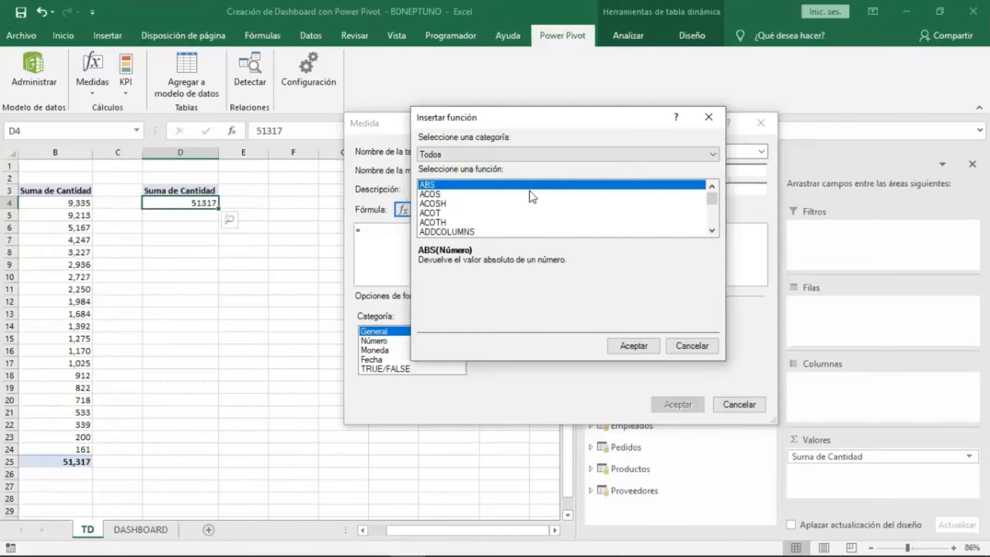
{"action": "left_click", "coordinate": [528, 159]}
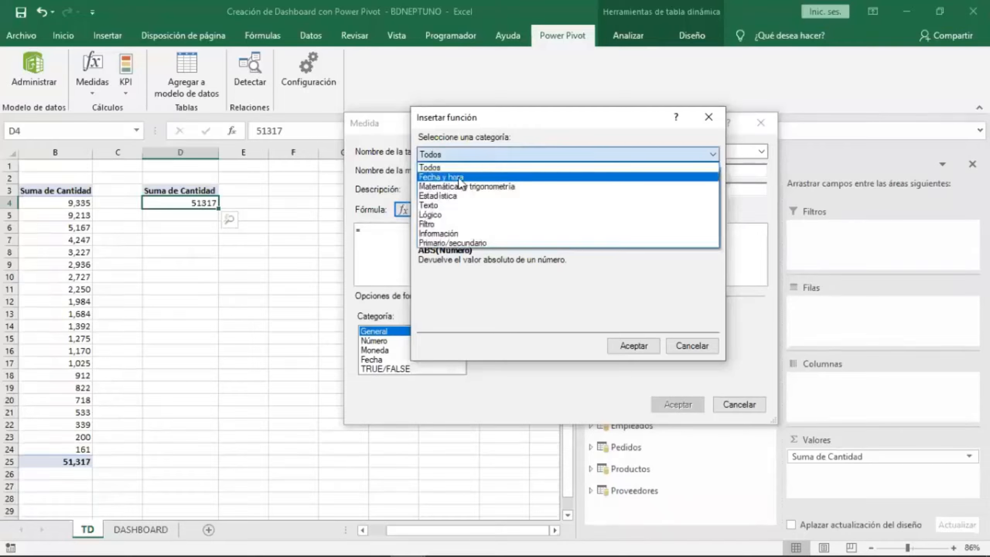
{"action": "left_click", "coordinate": [458, 176]}
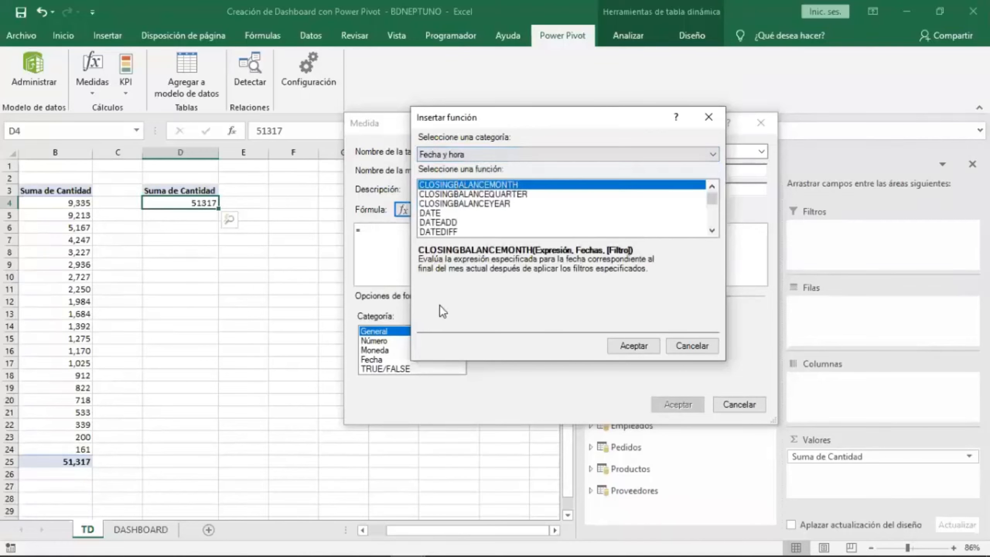
{"action": "left_click", "coordinate": [462, 194]}
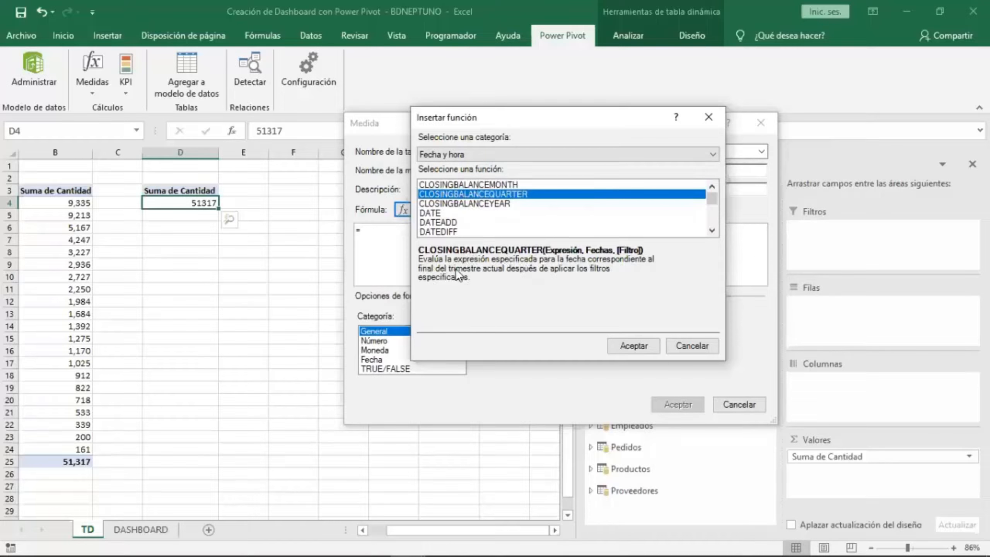
{"action": "left_click", "coordinate": [452, 206]}
{"action": "left_click", "coordinate": [454, 194]}
{"action": "left_click", "coordinate": [474, 184]}
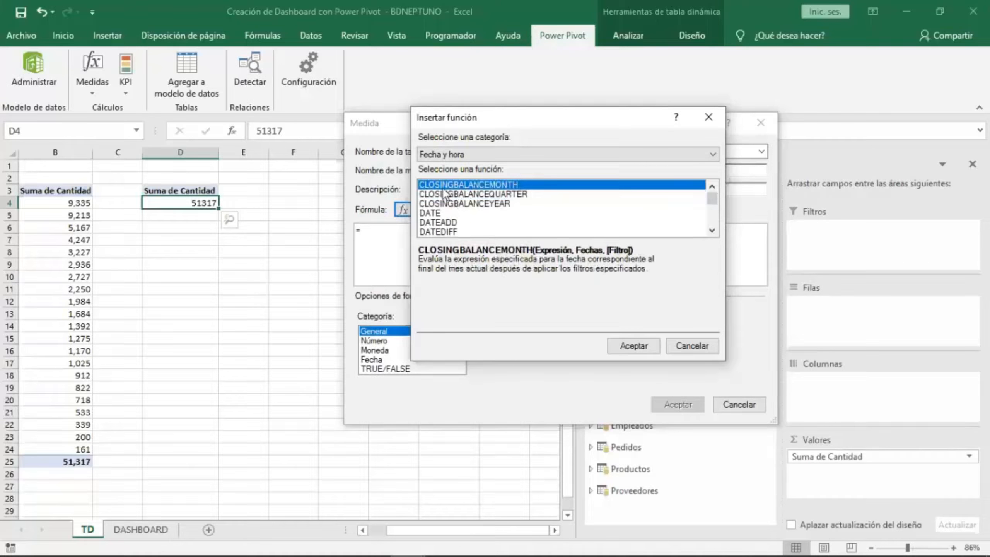
{"action": "left_click", "coordinate": [499, 203]}
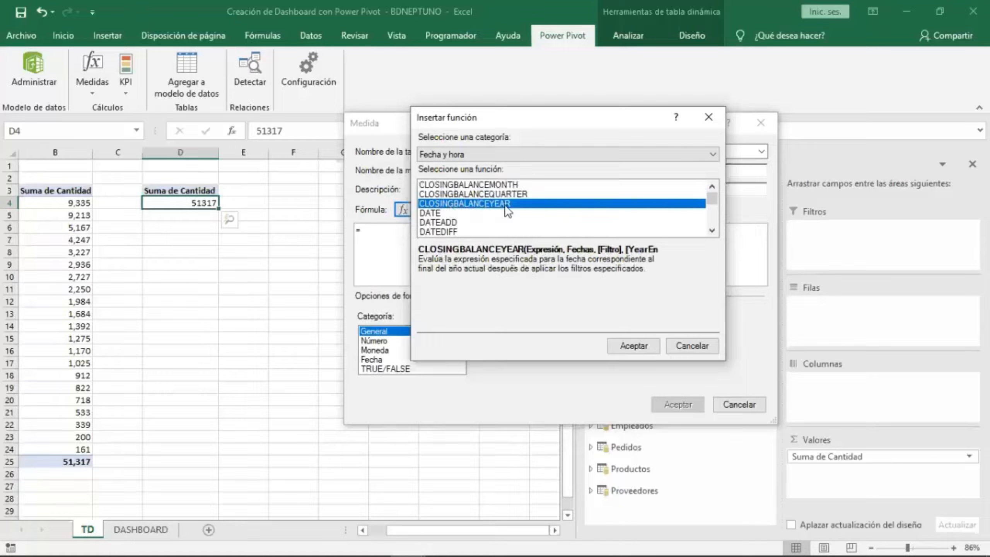
{"action": "left_click", "coordinate": [451, 222]}
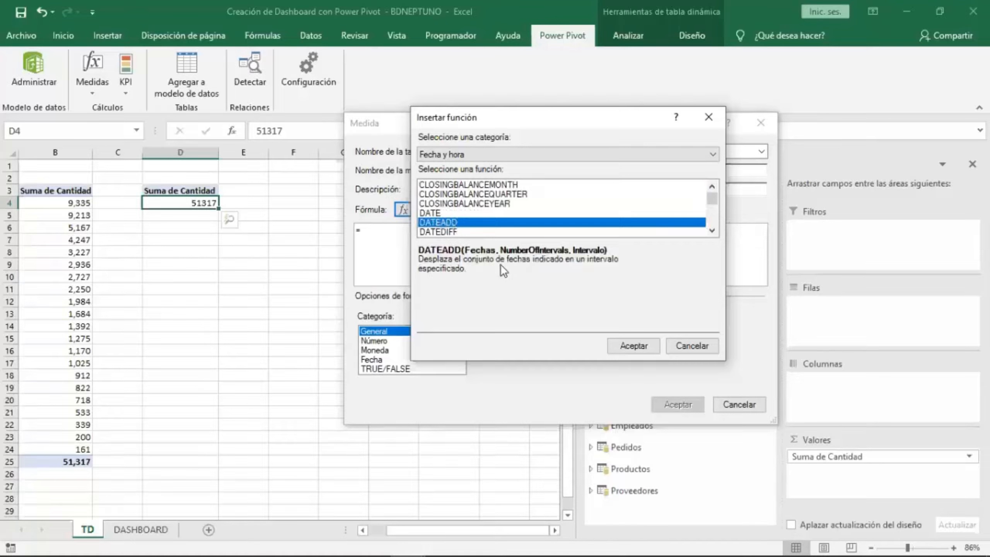
{"action": "left_click", "coordinate": [459, 232]}
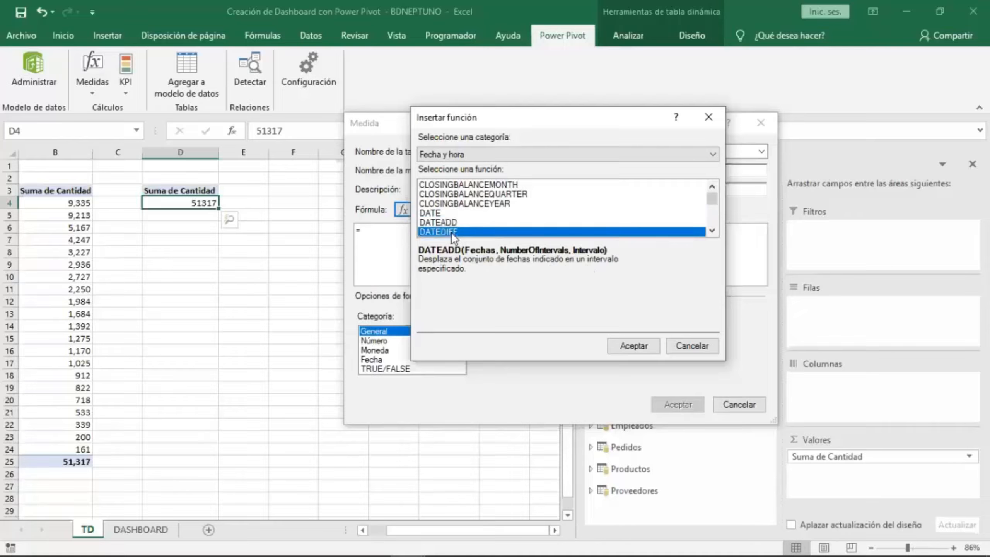
{"action": "left_click", "coordinate": [710, 230]}
{"action": "left_click", "coordinate": [711, 230]}
{"action": "left_click", "coordinate": [710, 230]}
{"action": "left_click", "coordinate": [711, 230]}
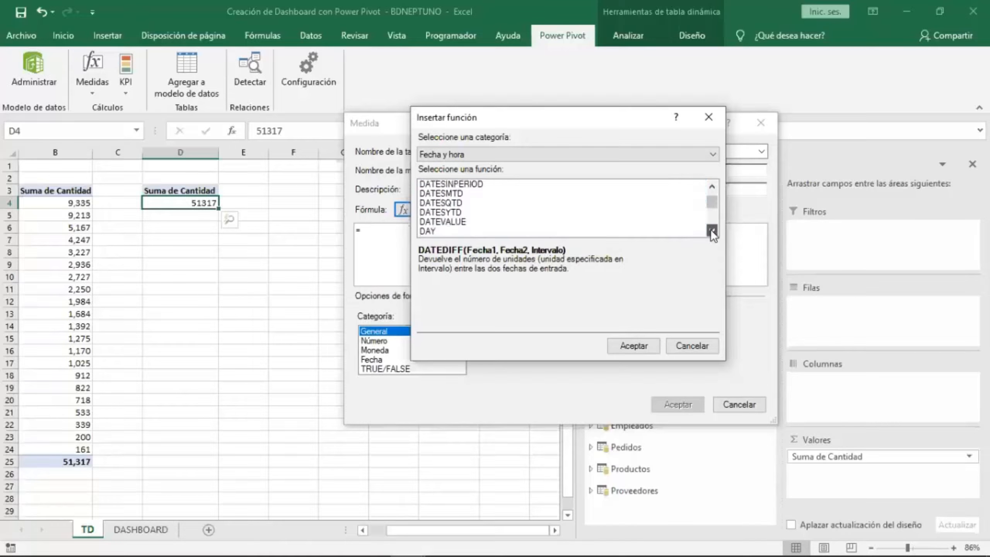
{"action": "left_click", "coordinate": [710, 230]}
{"action": "left_click", "coordinate": [710, 230]}
{"action": "left_click", "coordinate": [711, 230]}
{"action": "left_click", "coordinate": [710, 230]}
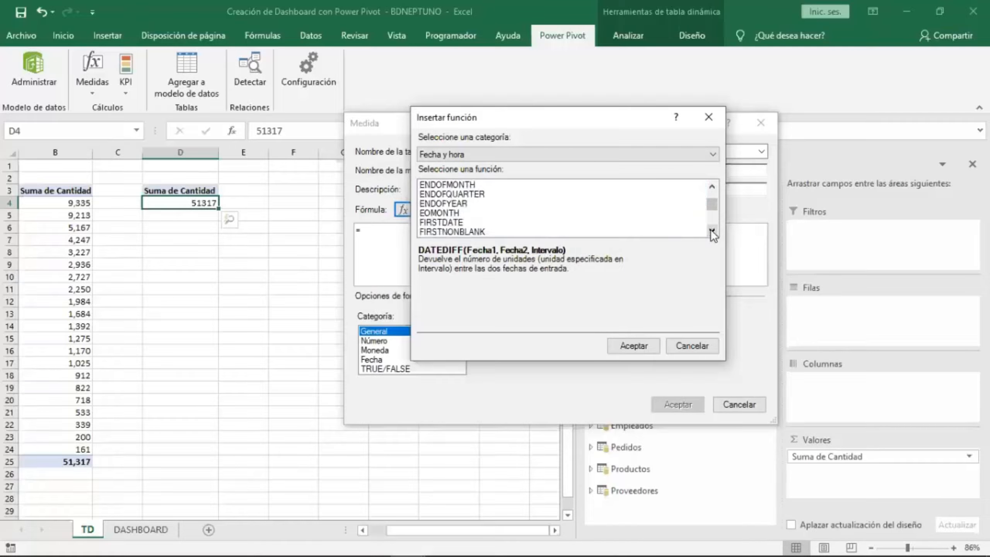
{"action": "left_click", "coordinate": [710, 230]}
{"action": "left_click", "coordinate": [710, 230]}
{"action": "left_click", "coordinate": [711, 230]}
{"action": "left_click", "coordinate": [710, 230]}
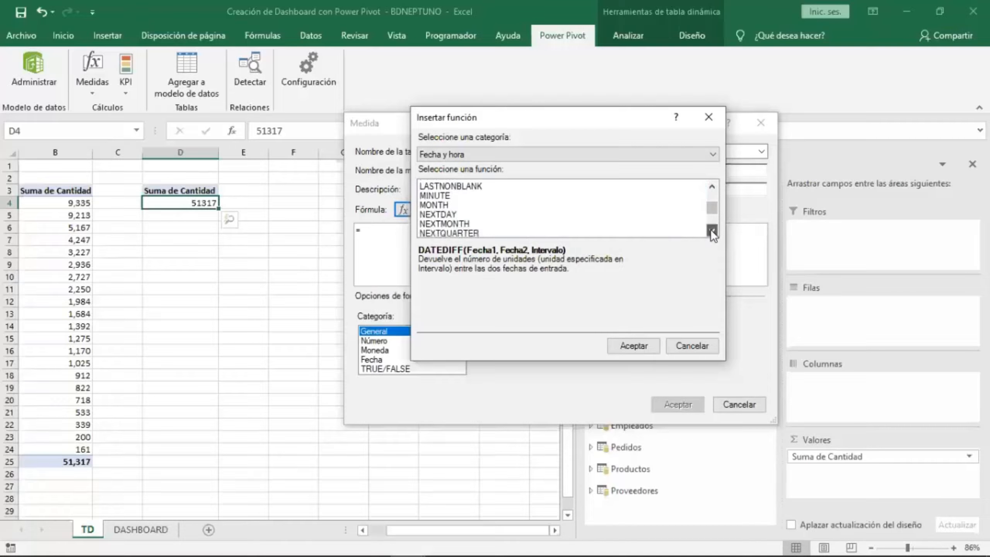
{"action": "left_click", "coordinate": [711, 230]}
{"action": "left_click", "coordinate": [710, 230]}
{"action": "left_click", "coordinate": [710, 230]}
{"action": "left_click", "coordinate": [711, 230]}
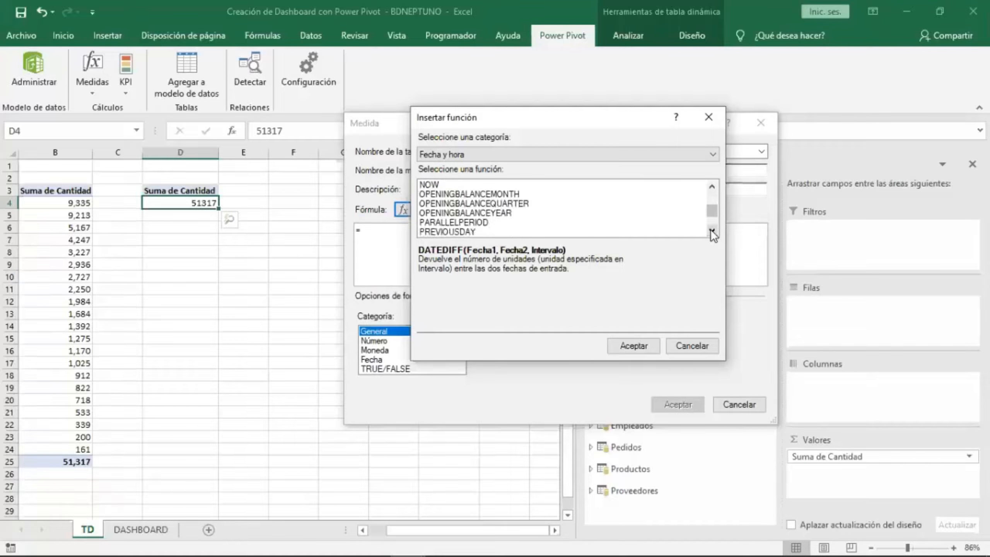
{"action": "left_click", "coordinate": [710, 230]}
{"action": "left_click", "coordinate": [711, 230]}
{"action": "left_click", "coordinate": [710, 230]}
{"action": "left_click", "coordinate": [710, 230]}
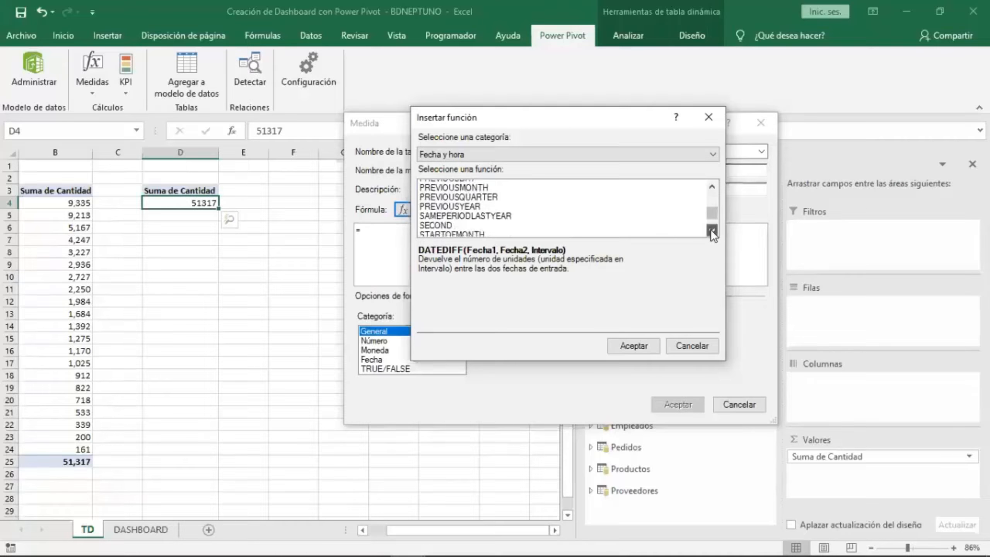
{"action": "left_click_drag", "start_coordinate": [710, 214], "coordinate": [709, 191]}
{"action": "left_click", "coordinate": [576, 154]}
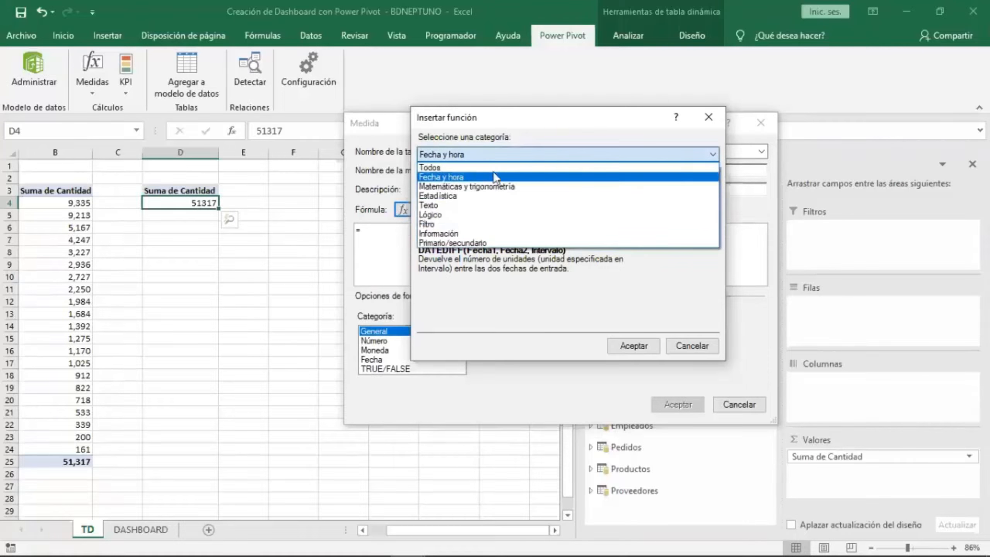
Browse the Math and Trigonometry (Matemáticas y trigonometría) function category in the Insert Function dialog.
{"action": "left_click", "coordinate": [479, 187]}
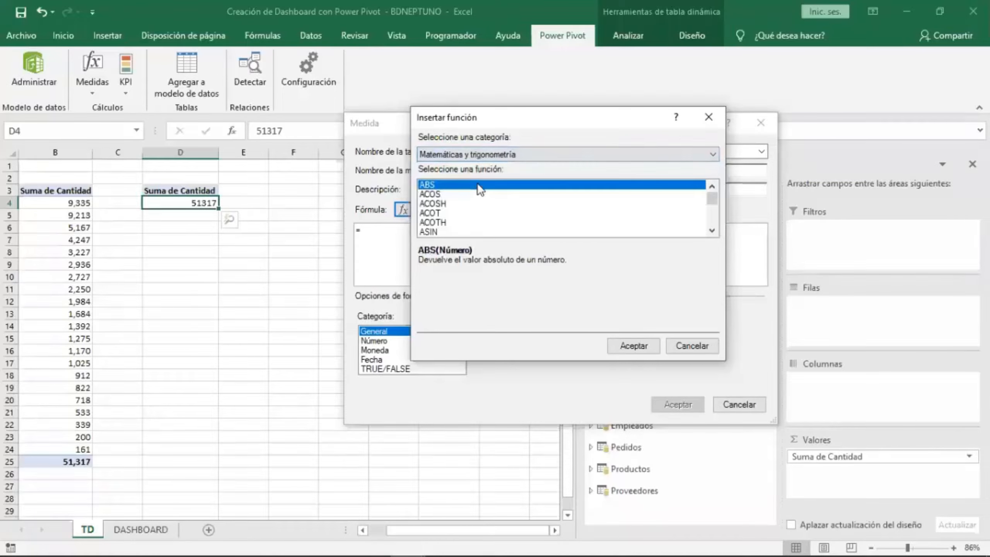
{"action": "left_click", "coordinate": [711, 230]}
{"action": "left_click", "coordinate": [711, 230]}
{"action": "left_click", "coordinate": [712, 230]}
{"action": "left_click", "coordinate": [712, 230]}
{"action": "left_click", "coordinate": [711, 230]}
{"action": "left_click", "coordinate": [711, 231]}
{"action": "left_click", "coordinate": [711, 230]}
{"action": "left_click", "coordinate": [712, 233]}
{"action": "left_click", "coordinate": [713, 233]}
{"action": "left_click", "coordinate": [713, 233]}
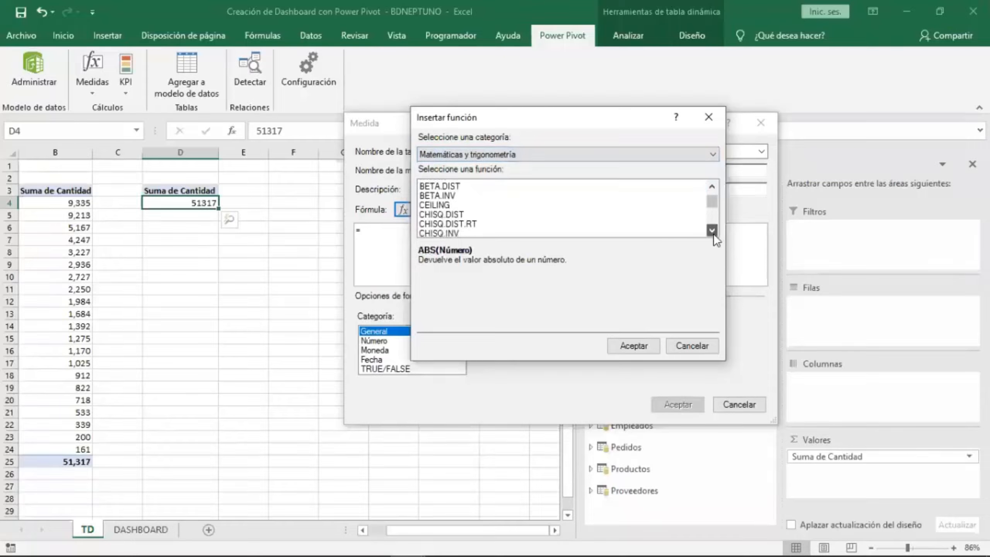
{"action": "left_click", "coordinate": [712, 233]}
{"action": "left_click", "coordinate": [713, 233]}
{"action": "left_click", "coordinate": [712, 233]}
{"action": "left_click", "coordinate": [713, 233]}
{"action": "left_click", "coordinate": [711, 231]}
{"action": "left_click", "coordinate": [711, 231]}
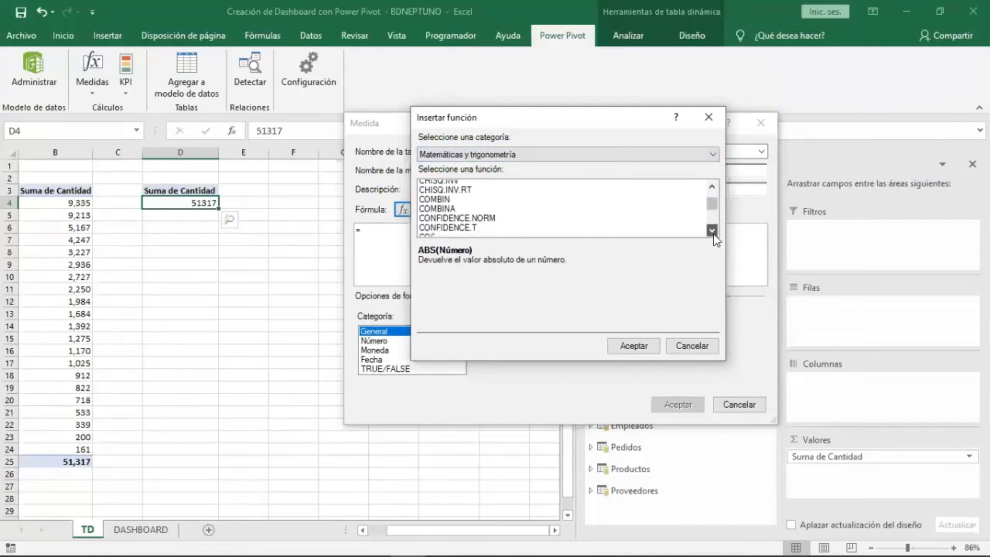
{"action": "left_click", "coordinate": [711, 231]}
{"action": "left_click", "coordinate": [711, 230]}
{"action": "left_click", "coordinate": [711, 230]}
{"action": "left_click", "coordinate": [712, 231]}
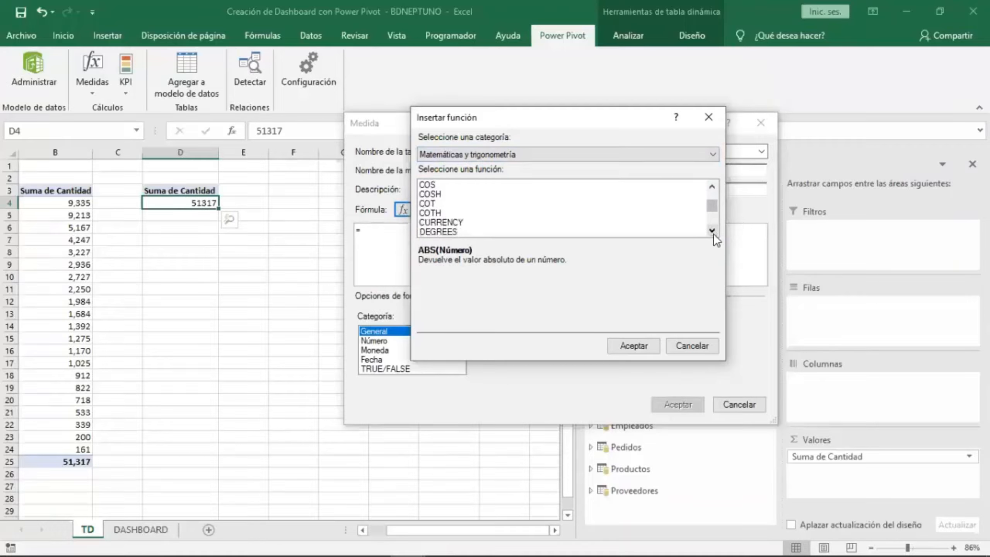
{"action": "left_click", "coordinate": [711, 230]}
{"action": "left_click", "coordinate": [451, 216]}
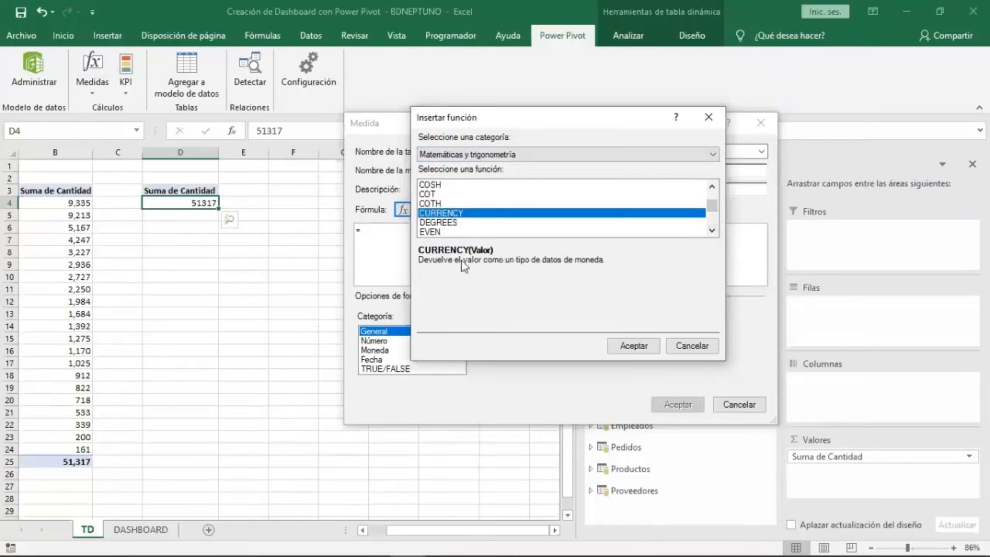
Browse the Statistical (Estadística) and Filter (Filtro) function categories, then close the Insert Function dialog.
{"action": "left_click", "coordinate": [540, 154]}
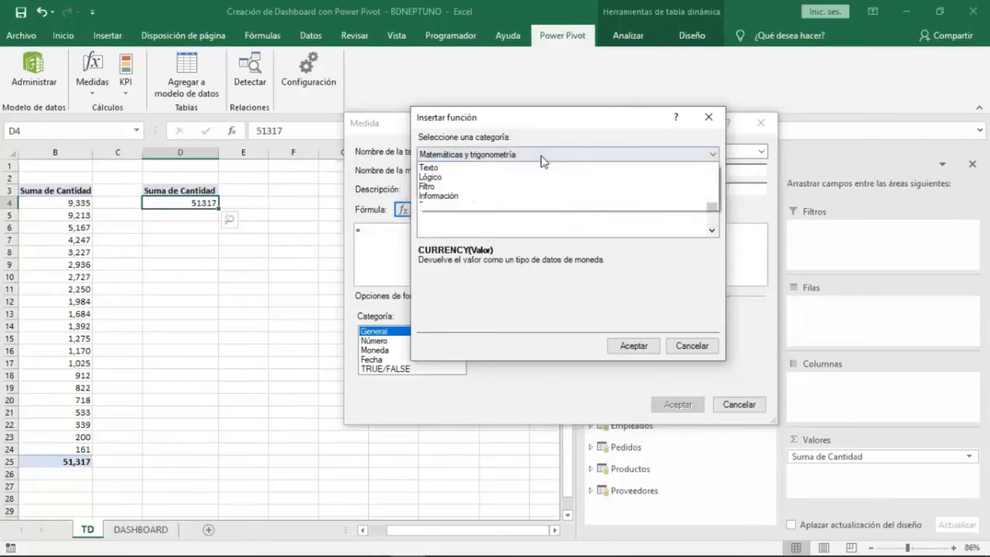
{"action": "left_click", "coordinate": [442, 195]}
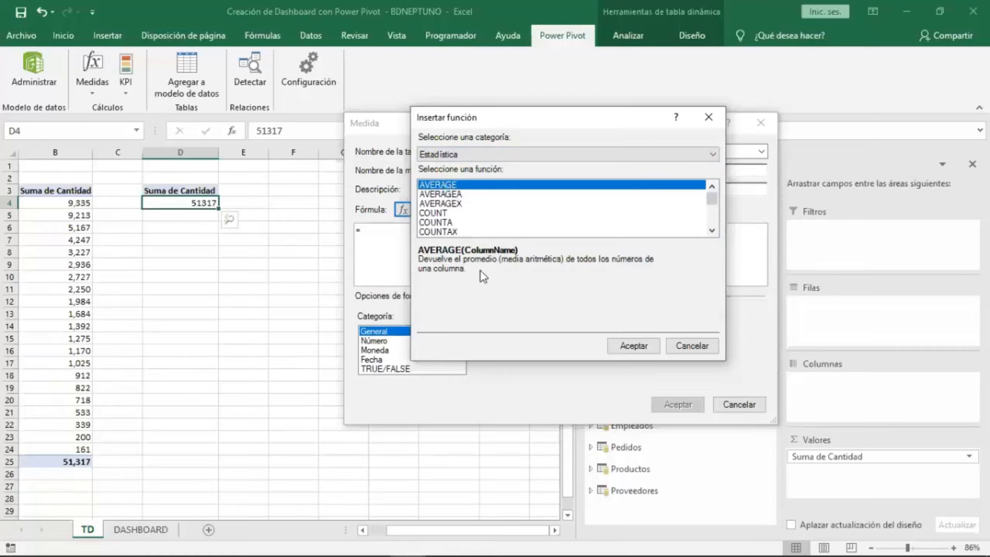
{"action": "left_click", "coordinate": [456, 195]}
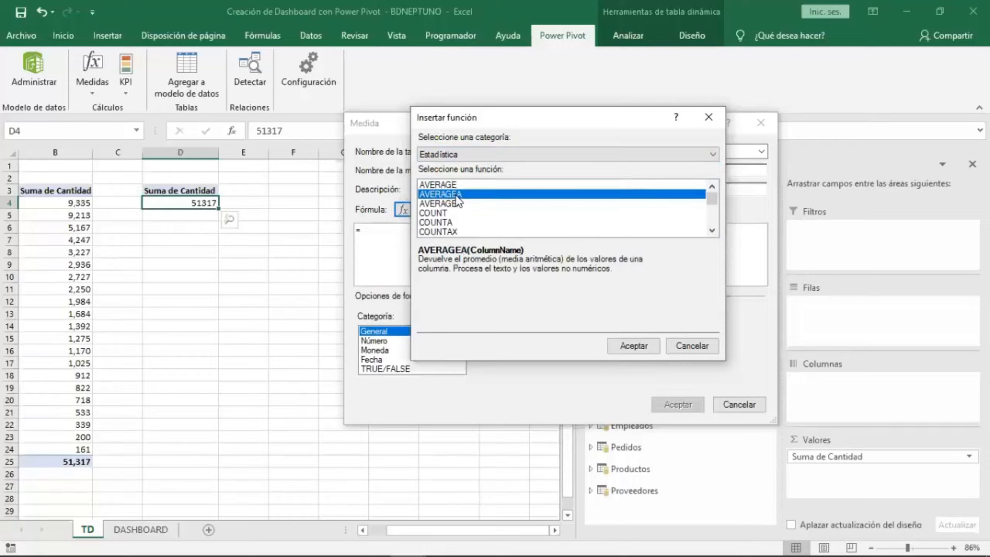
{"action": "left_click", "coordinate": [455, 203]}
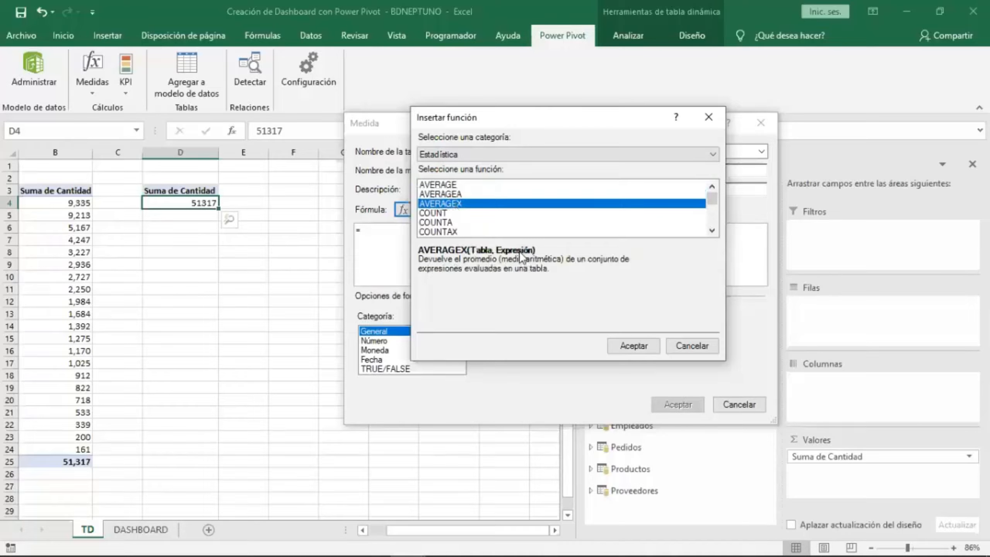
{"action": "left_click", "coordinate": [448, 213]}
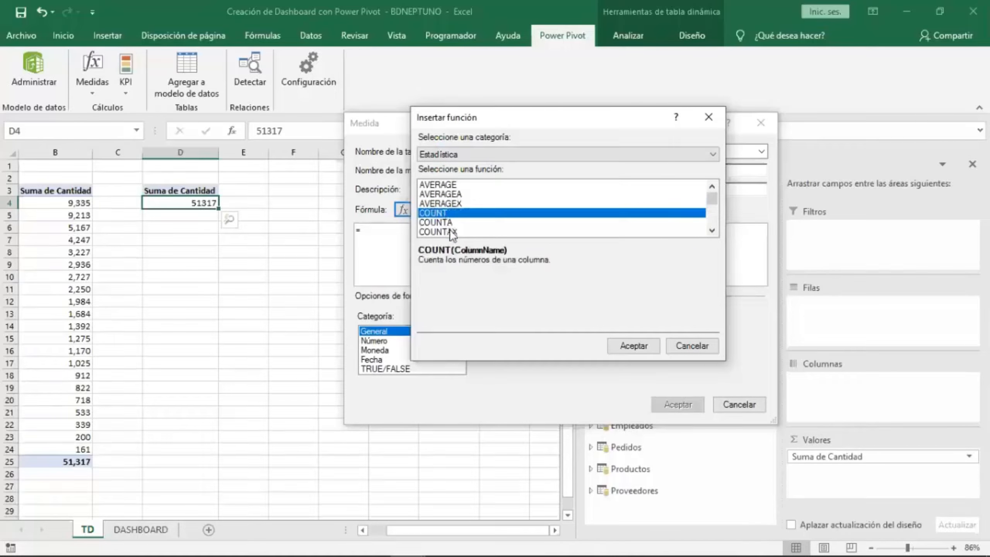
{"action": "left_click", "coordinate": [449, 232]}
{"action": "left_click", "coordinate": [444, 222]}
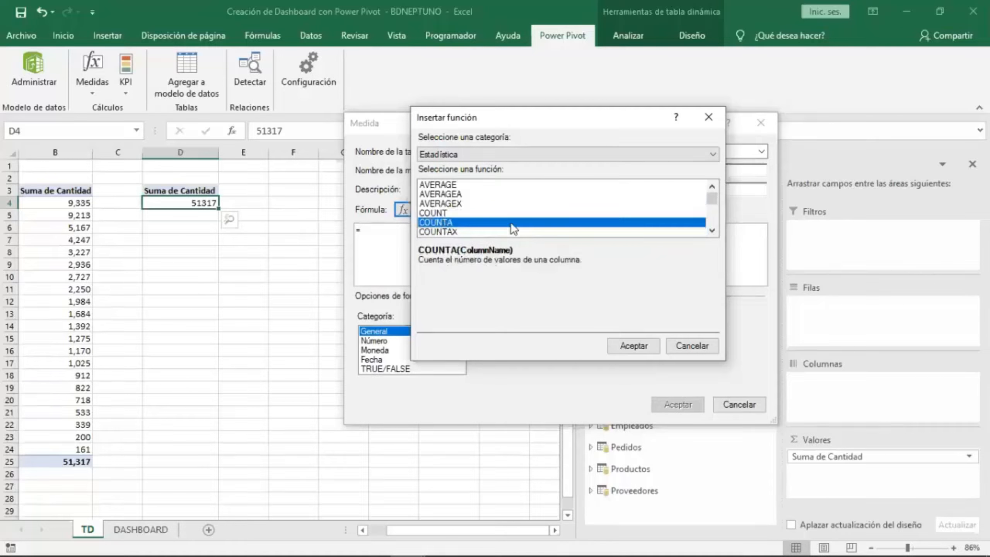
{"action": "left_click", "coordinate": [549, 155]}
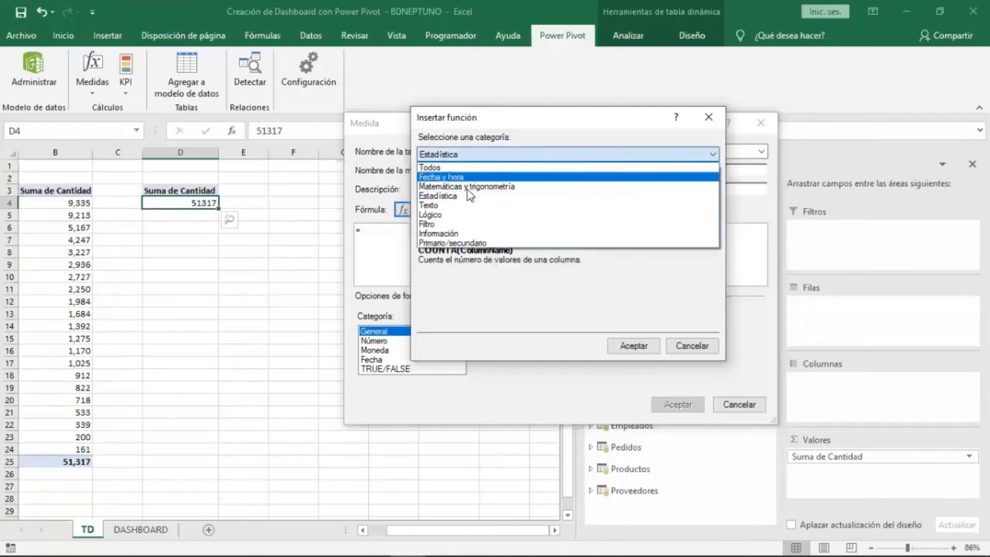
{"action": "left_click", "coordinate": [453, 224]}
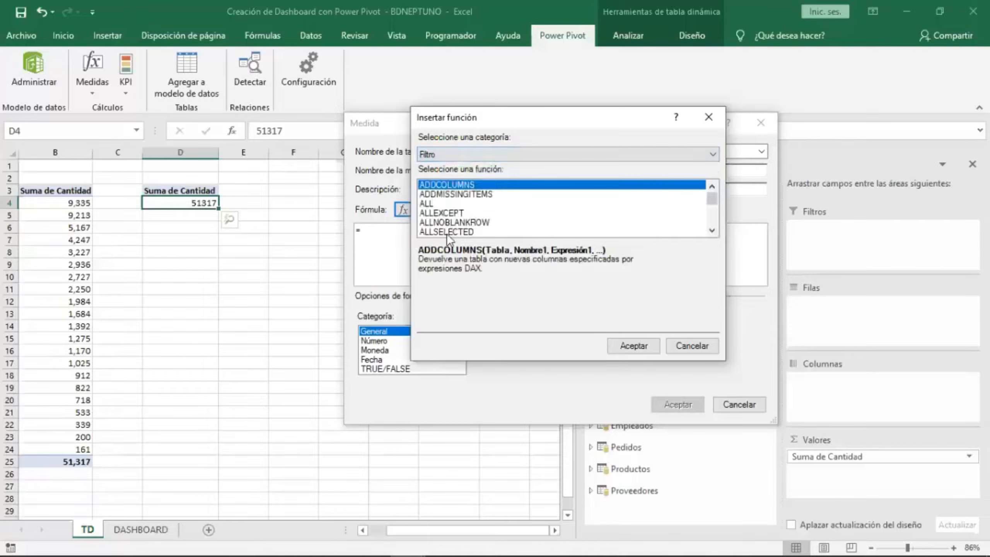
{"action": "left_click", "coordinate": [708, 117]}
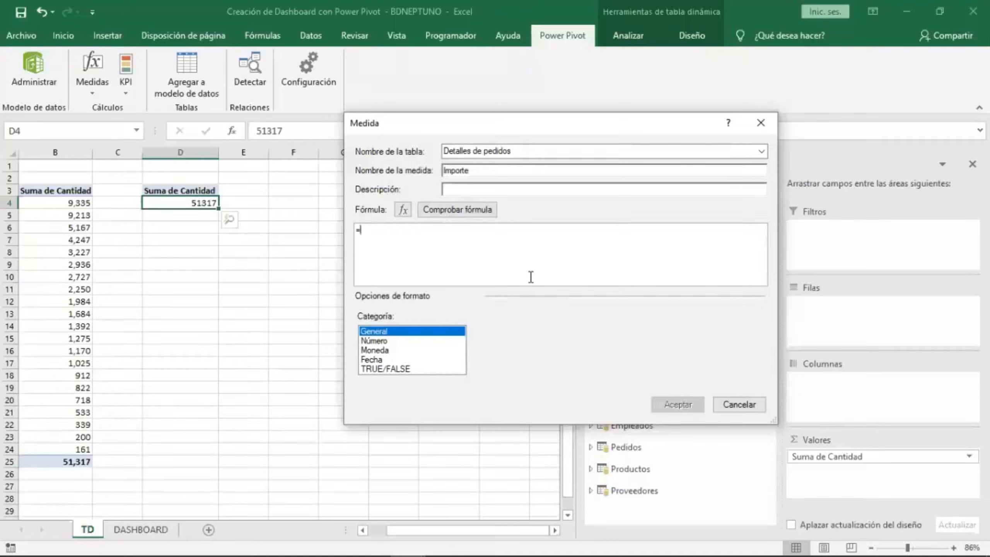
Rename the new measure to Cantidad1.
{"action": "left_click", "coordinate": [487, 173]}
{"action": "key", "text": "BackSpace"}
{"action": "key", "text": "BackSpace"}
{"action": "key", "text": "BackSpace"}
{"action": "key", "text": "BackSpace"}
{"action": "key", "text": "BackSpace"}
{"action": "key", "text": "BackSpace"}
{"action": "key", "text": "BackSpace"}
{"action": "type", "text": "Cantd"}
{"action": "key", "text": "BackSpace"}
{"action": "type", "text": "idad1"}
Enter the measure formula =SUM('Detalles de pedidos'[Cantidad]) using the function and column suggestions.
{"action": "left_click", "coordinate": [417, 238]}
{"action": "type", "text": "sum"}
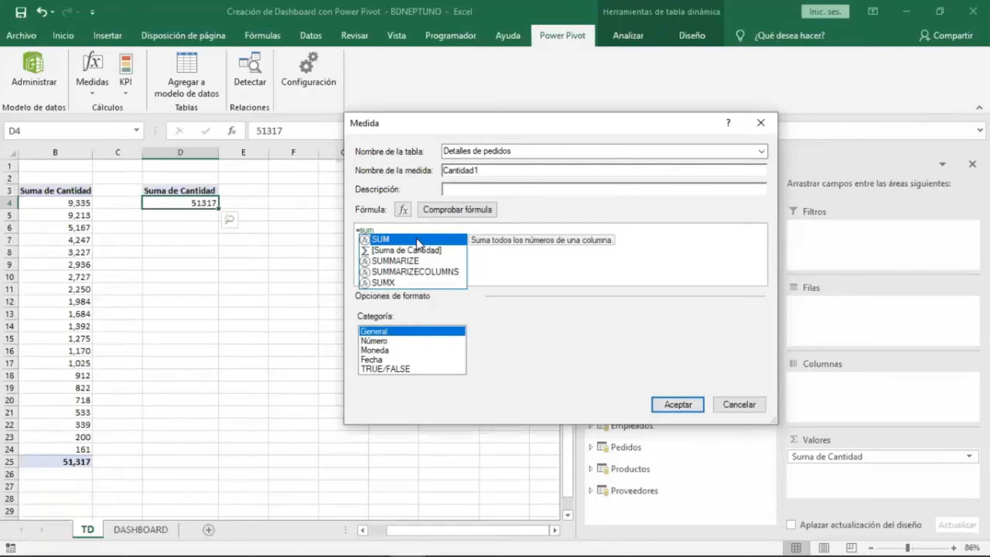
{"action": "double_click", "coordinate": [416, 238]}
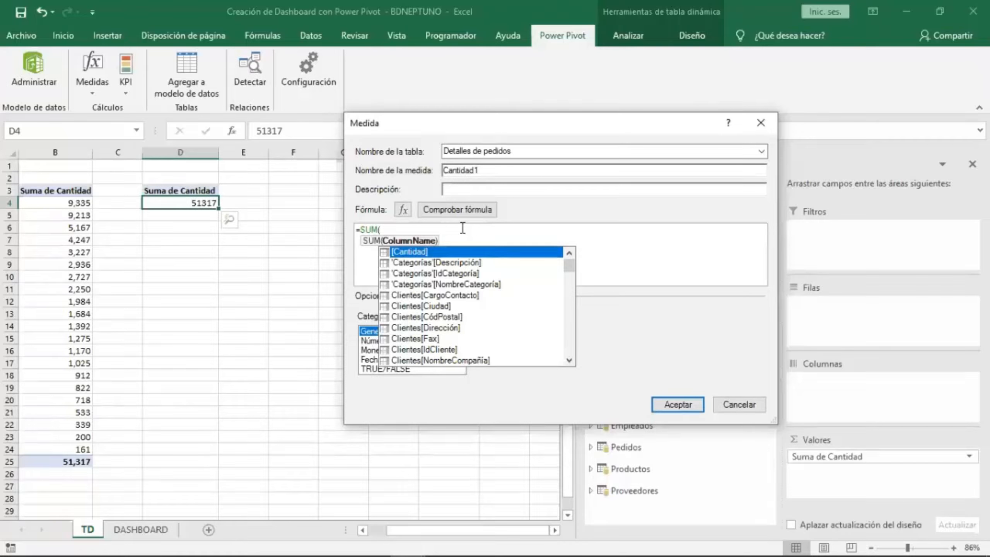
{"action": "double_click", "coordinate": [404, 252]}
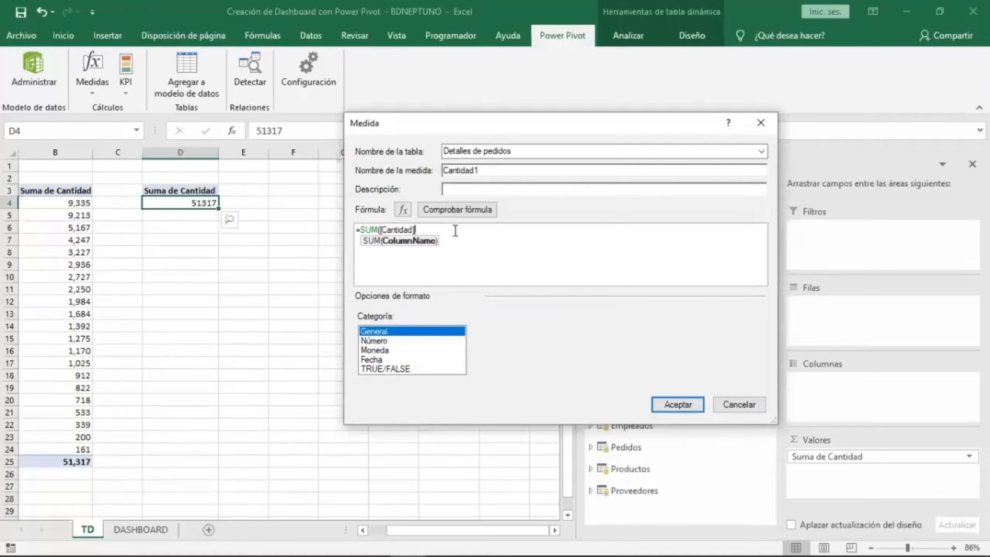
{"action": "key", "text": "BackSpace"}
{"action": "key", "text": "BackSpace"}
{"action": "key", "text": "BackSpace"}
{"action": "key", "text": "BackSpace"}
{"action": "key", "text": "BackSpace"}
{"action": "key", "text": "BackSpace"}
{"action": "key", "text": "BackSpace"}
{"action": "key", "text": "BackSpace"}
{"action": "key", "text": "BackSpace"}
{"action": "key", "text": "BackSpace"}
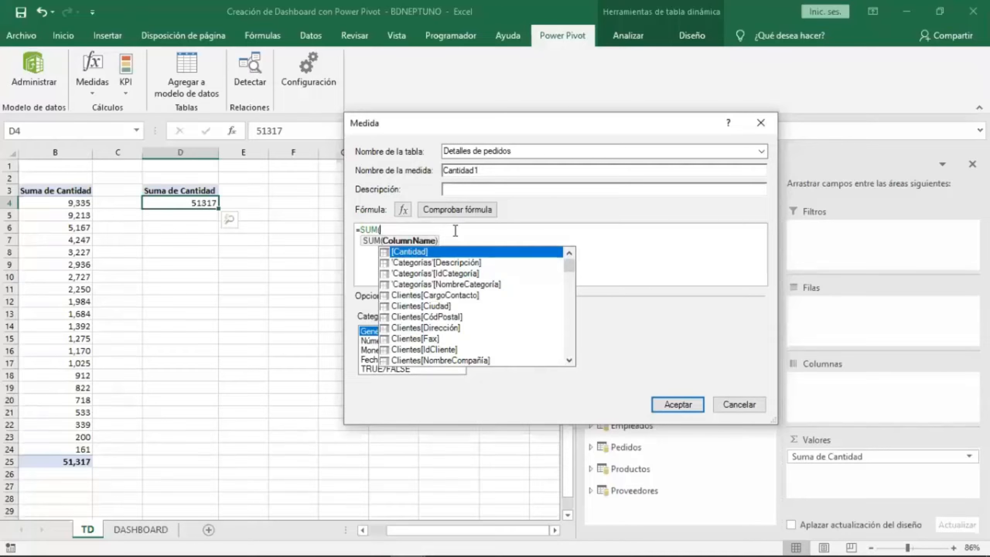
{"action": "type", "text": "deta"}
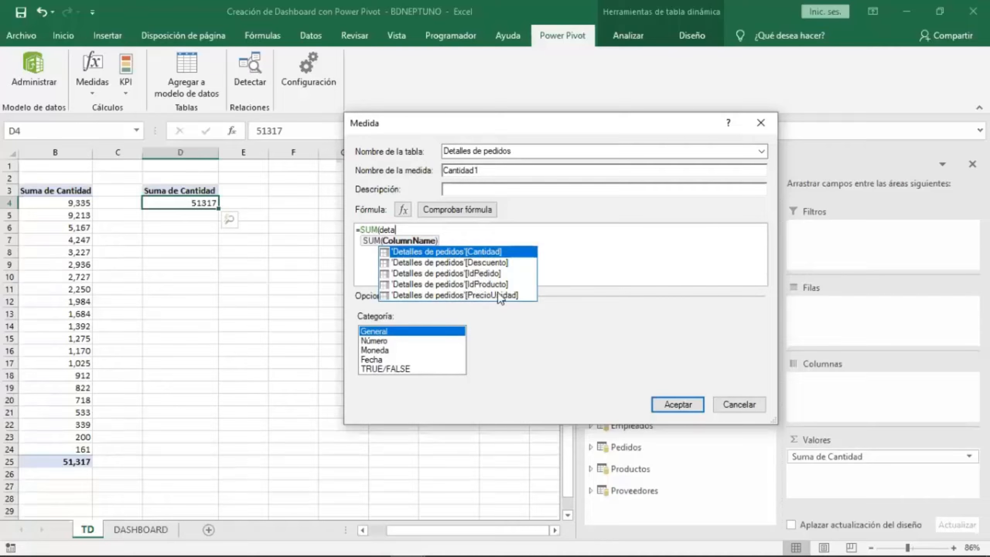
{"action": "double_click", "coordinate": [459, 252]}
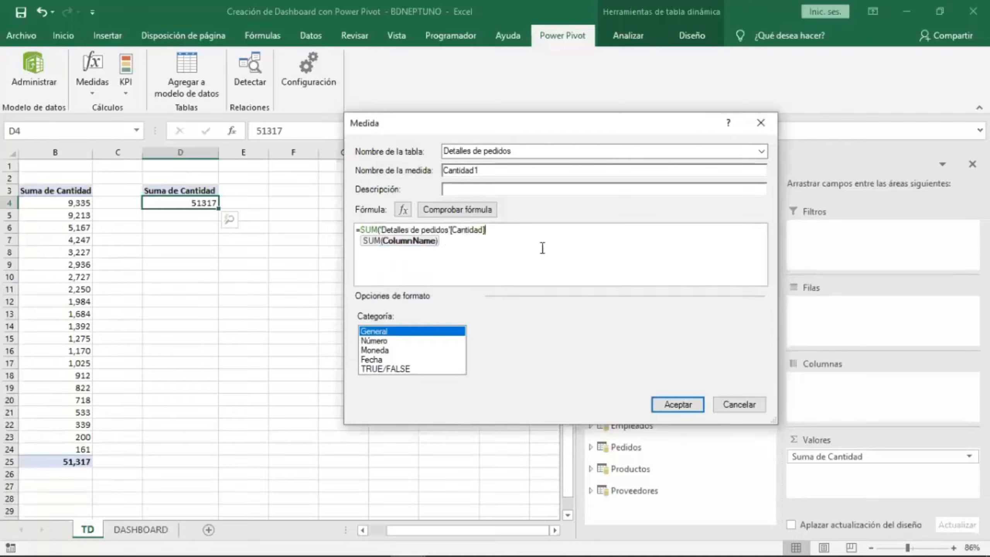
Complete and check the Cantidad1 formula, give it the Número format with adjusted decimal places, and save the measure.
{"action": "type", "text": ")"}
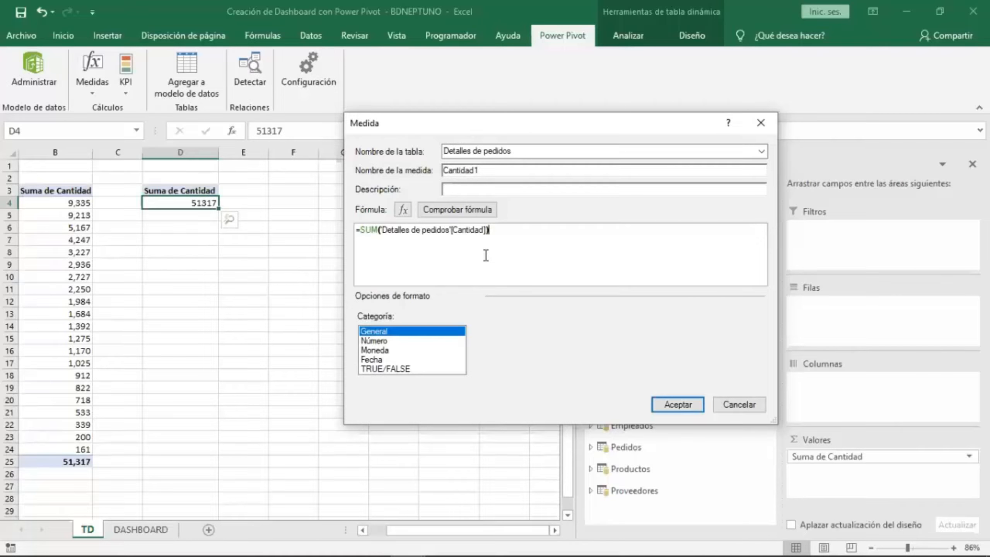
{"action": "left_click", "coordinate": [479, 211]}
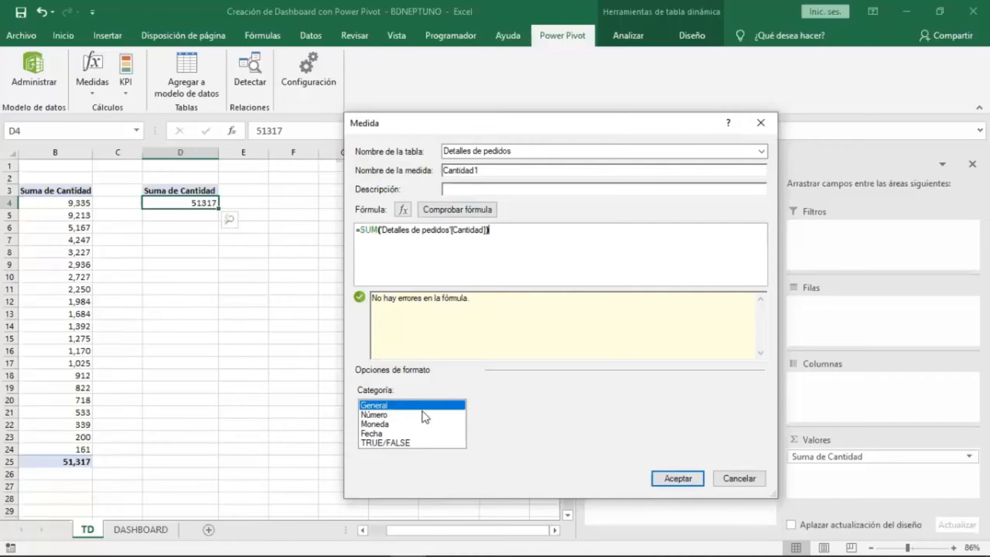
{"action": "left_click", "coordinate": [385, 415]}
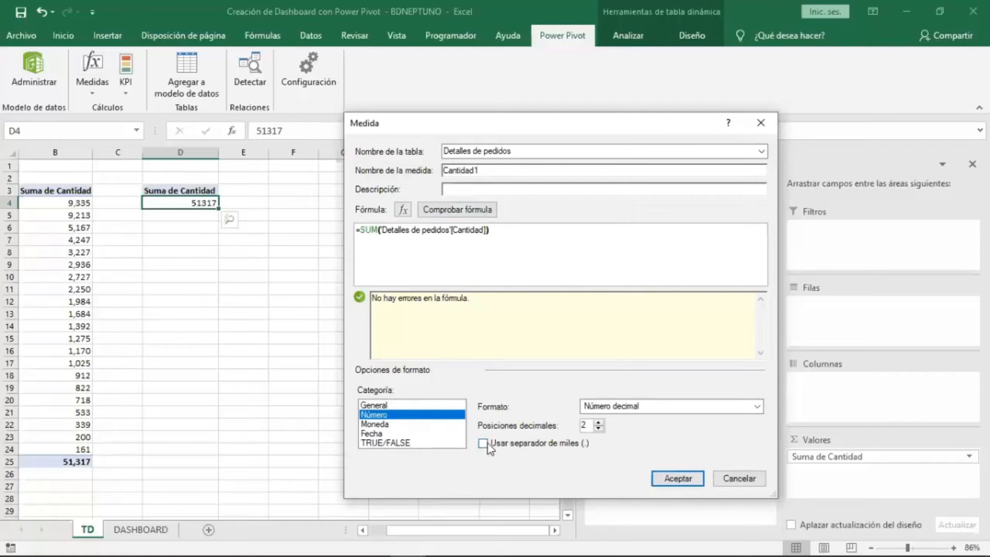
{"action": "left_click", "coordinate": [598, 427]}
{"action": "left_click", "coordinate": [662, 478]}
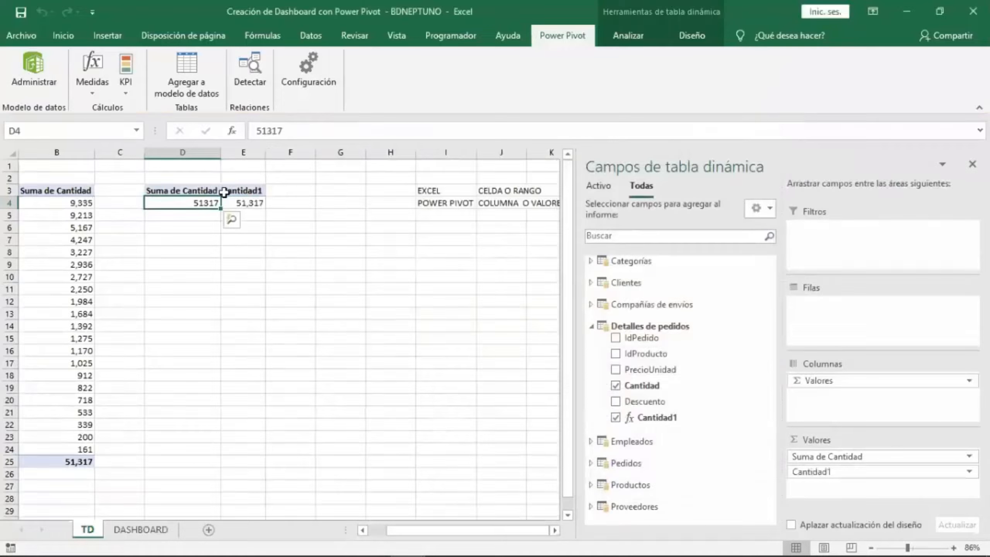
Create a new measure in the Detalles de pedidos table and name it Importe.
{"action": "left_click", "coordinate": [245, 202]}
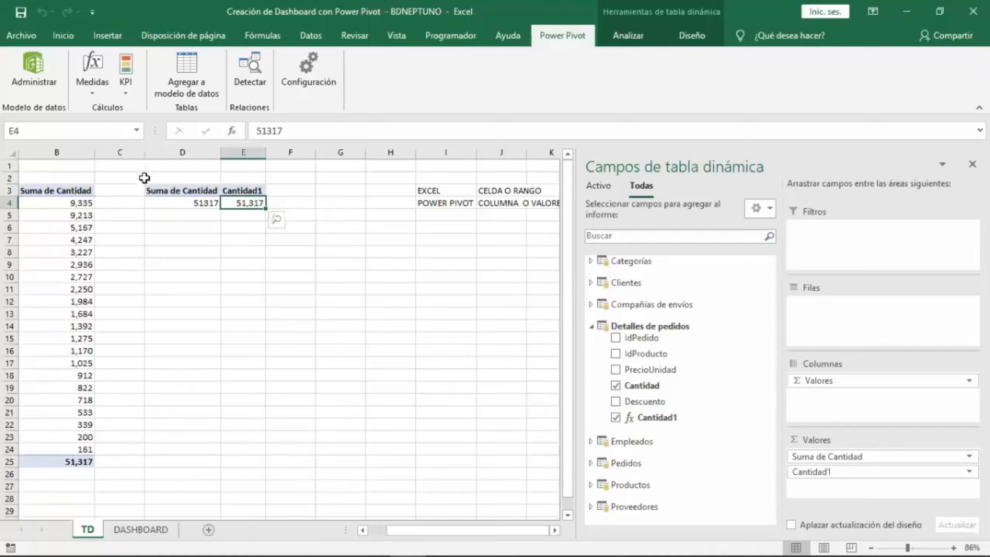
{"action": "left_click", "coordinate": [97, 98]}
{"action": "left_click", "coordinate": [106, 109]}
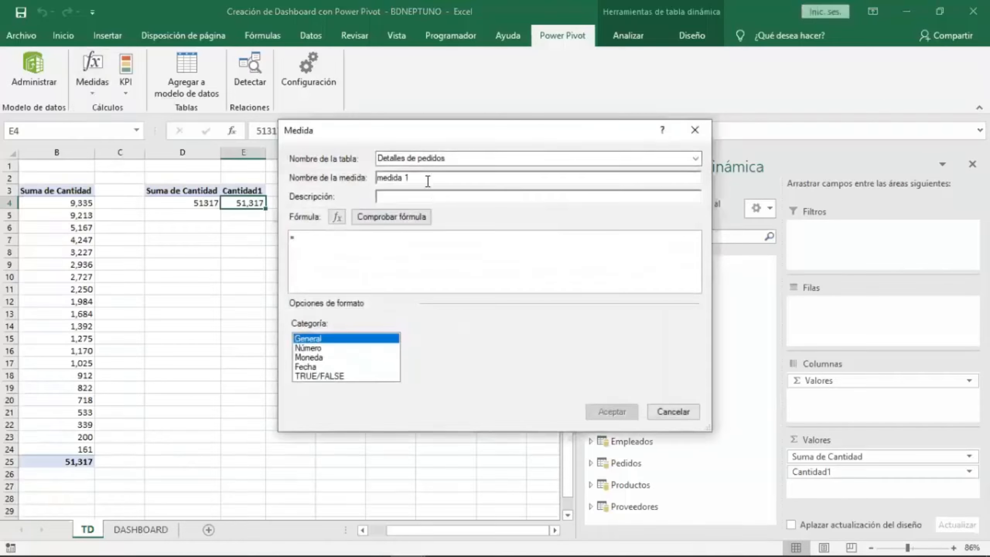
{"action": "left_click", "coordinate": [695, 161]}
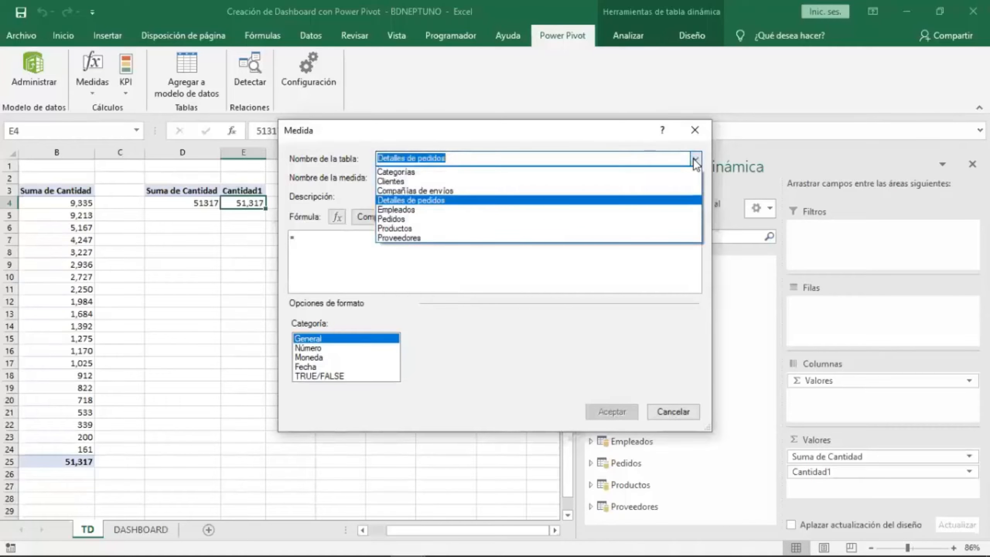
{"action": "left_click", "coordinate": [433, 199]}
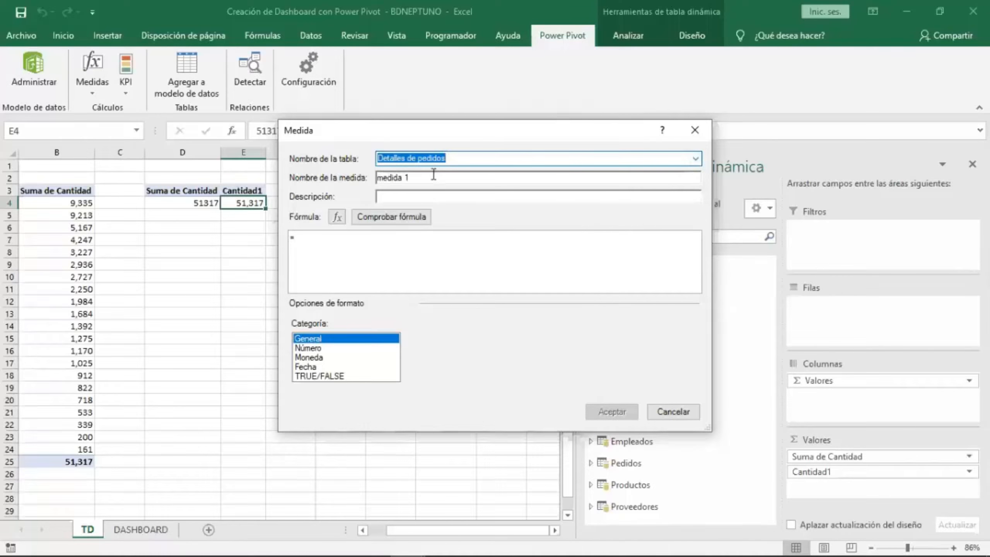
{"action": "left_click", "coordinate": [434, 176]}
{"action": "key", "text": "BackSpace"}
{"action": "key", "text": "BackSpace"}
{"action": "key", "text": "BackSpace"}
{"action": "key", "text": "BackSpace"}
{"action": "key", "text": "BackSpace"}
{"action": "key", "text": "BackSpace"}
{"action": "key", "text": "BackSpace"}
{"action": "key", "text": "BackSpace"}
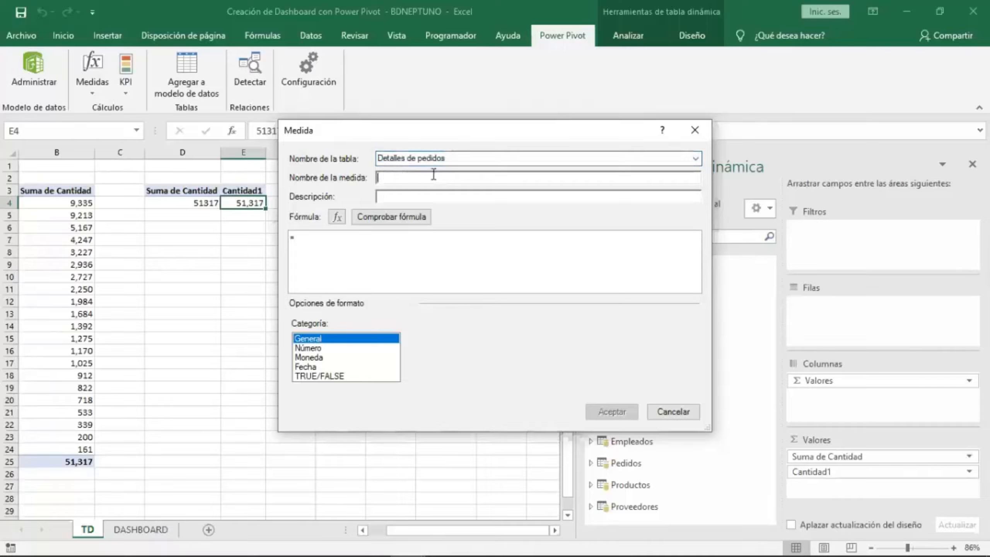
{"action": "type", "text": "Importe"}
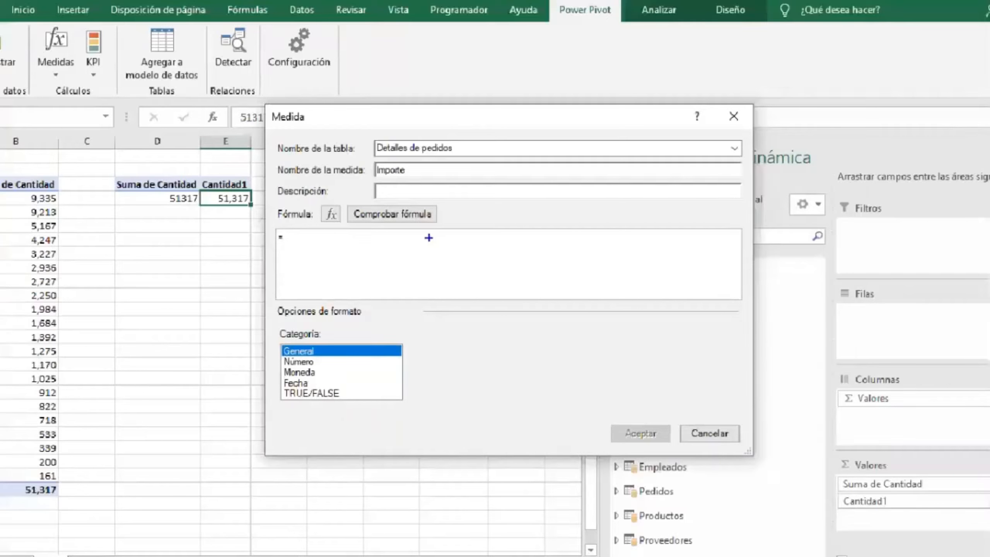
{"action": "mouse_move", "coordinate": [434, 235]}
{"action": "left_mouse_down"}
{"action": "mouse_move", "coordinate": [460, 329]}
{"action": "mouse_move", "coordinate": [521, 359]}
{"action": "mouse_move", "coordinate": [508, 362]}
{"action": "left_mouse_up"}
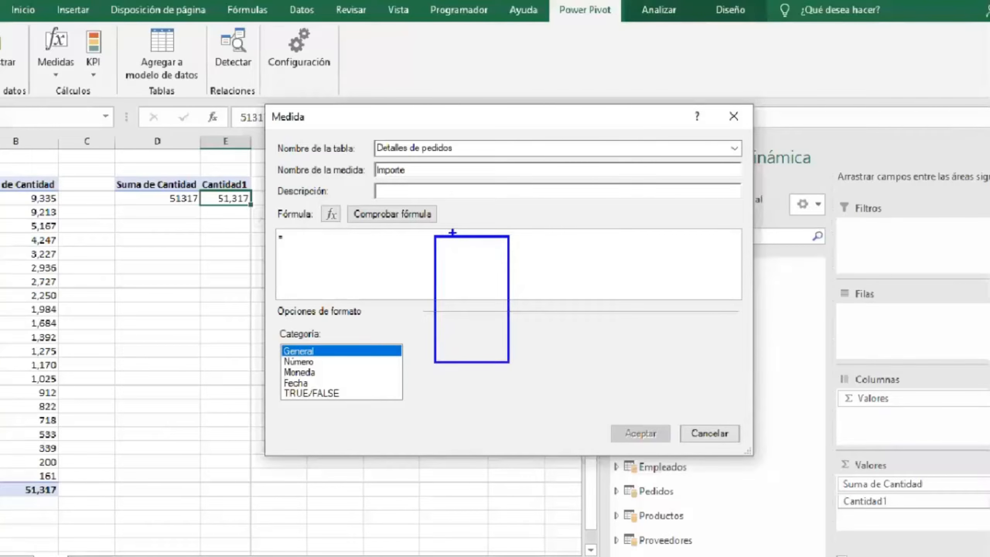
{"action": "key", "text": "t"}
{"action": "type", "text": "cant"}
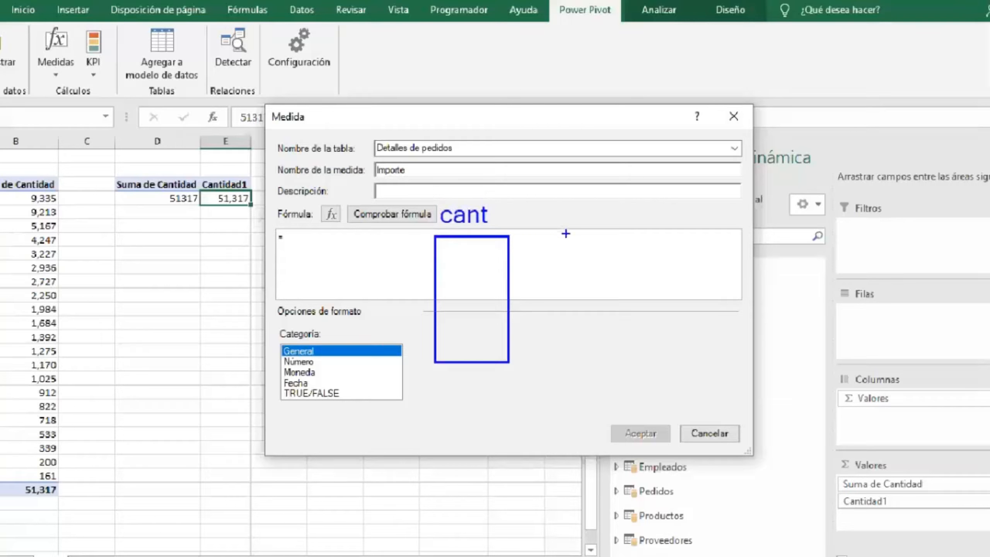
{"action": "left_click_drag", "start_coordinate": [565, 234], "coordinate": [635, 365]}
{"action": "key", "text": "t"}
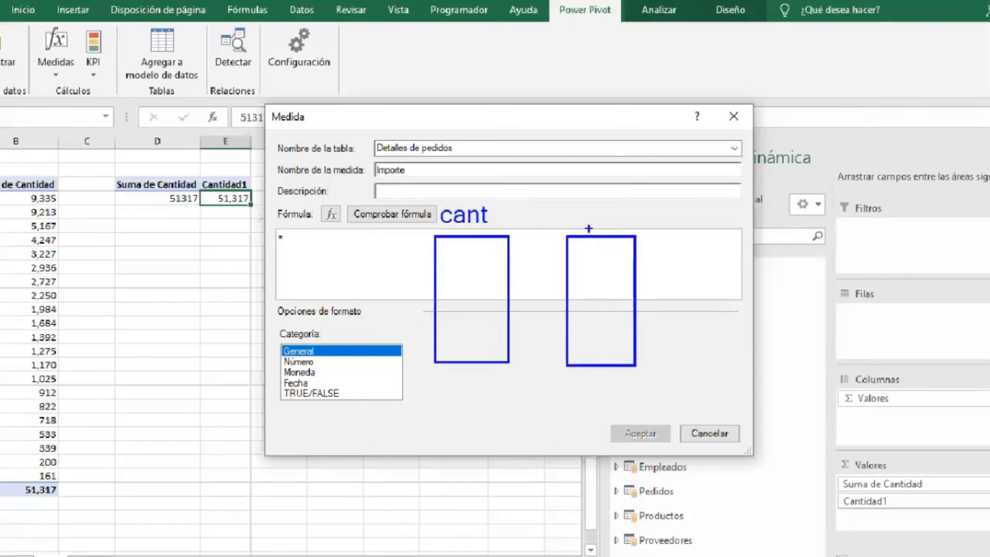
{"action": "type", "text": "precio"}
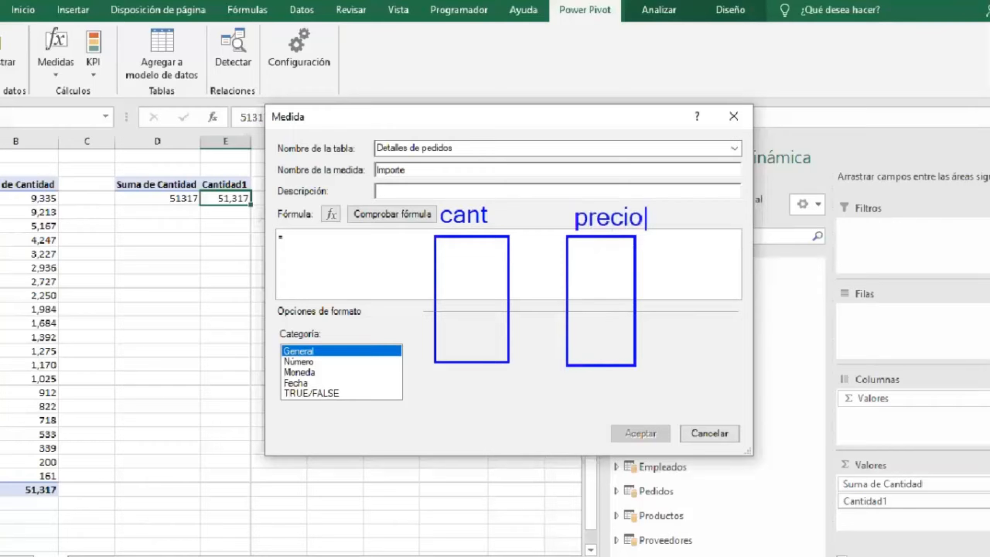
{"action": "key", "text": "Escape"}
{"action": "left_click_drag", "start_coordinate": [437, 237], "coordinate": [508, 258]}
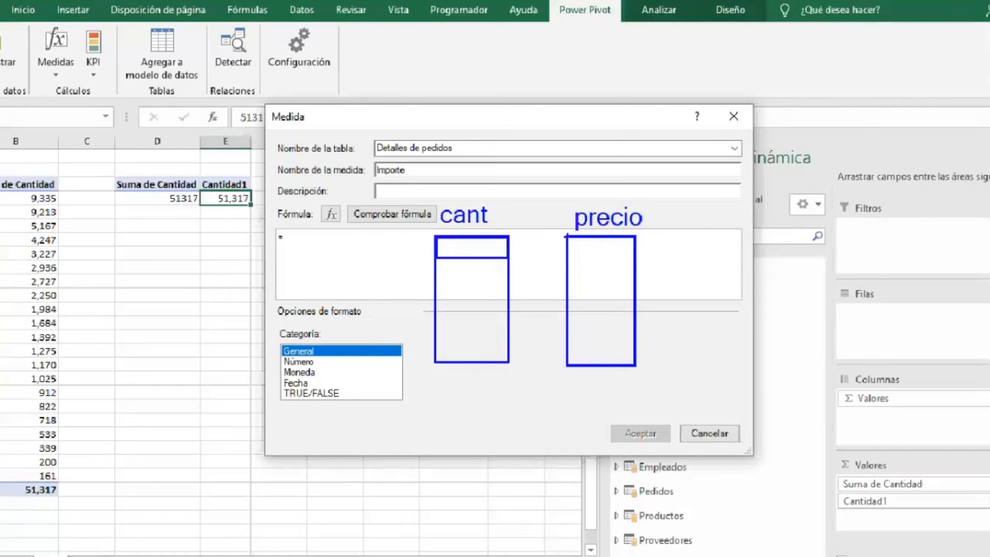
{"action": "mouse_move", "coordinate": [568, 237]}
{"action": "left_mouse_down"}
{"action": "mouse_move", "coordinate": [606, 259]}
{"action": "mouse_move", "coordinate": [633, 260]}
{"action": "left_mouse_up"}
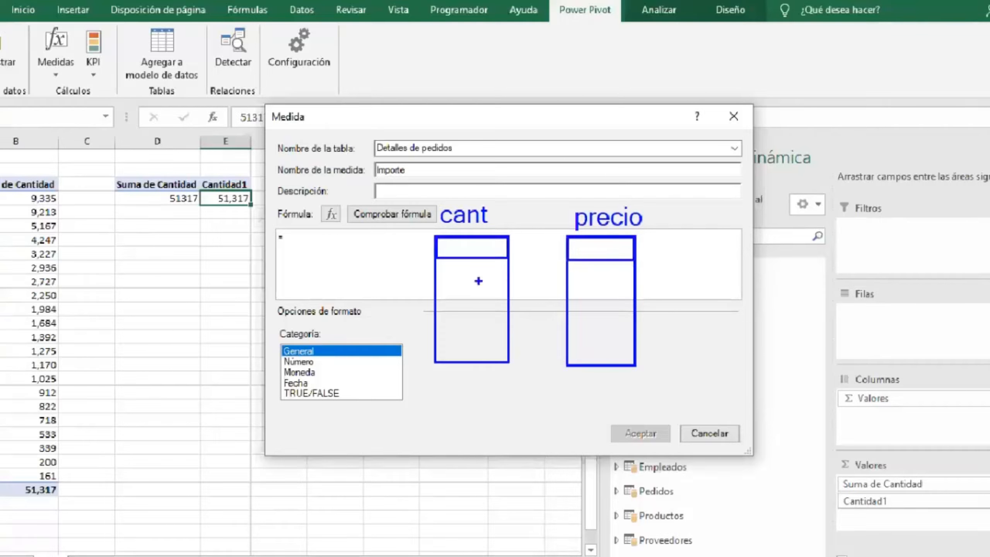
{"action": "mouse_move", "coordinate": [436, 259]}
{"action": "left_mouse_down"}
{"action": "mouse_move", "coordinate": [462, 289]}
{"action": "mouse_move", "coordinate": [508, 291]}
{"action": "left_mouse_up"}
{"action": "left_click_drag", "start_coordinate": [565, 260], "coordinate": [633, 292]}
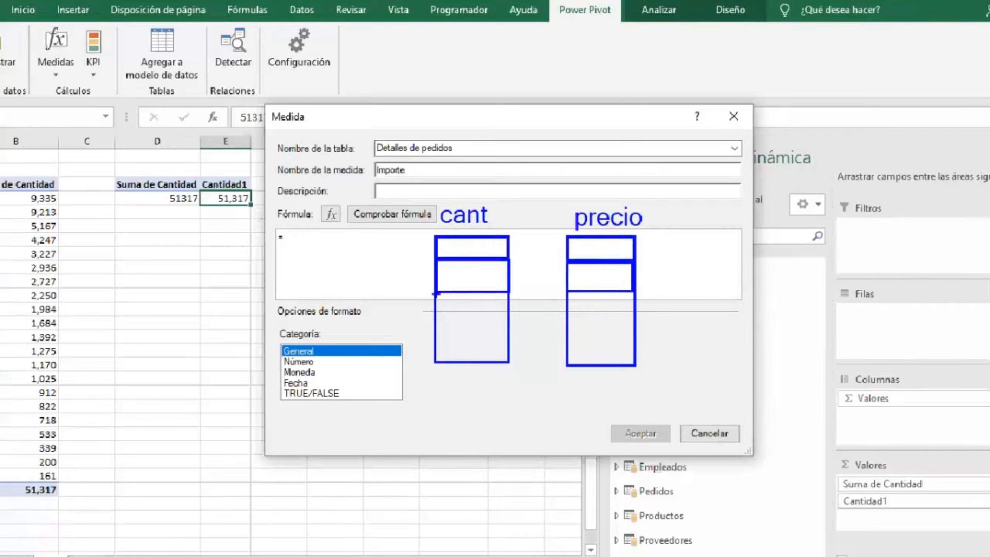
{"action": "left_click_drag", "start_coordinate": [436, 291], "coordinate": [508, 331]}
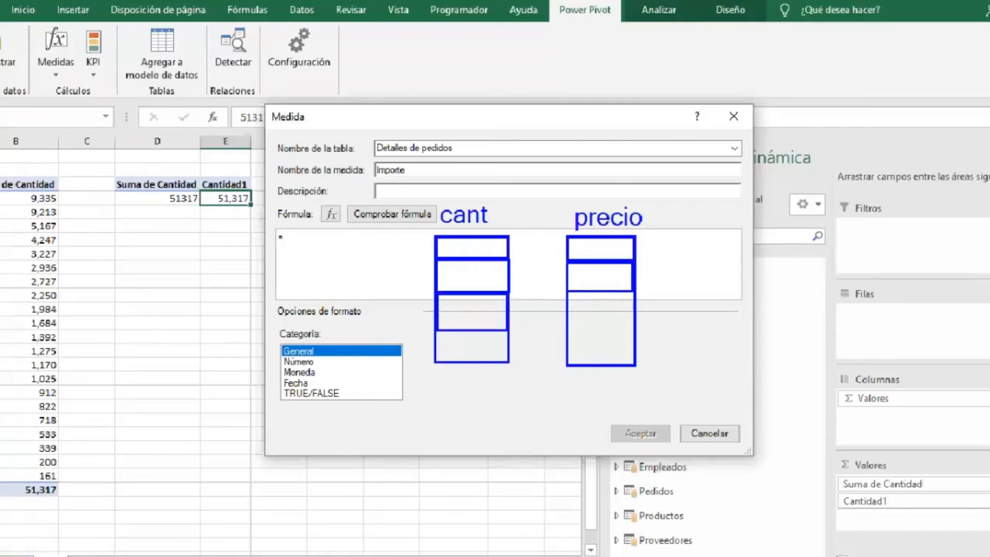
{"action": "left_click_drag", "start_coordinate": [565, 294], "coordinate": [633, 339]}
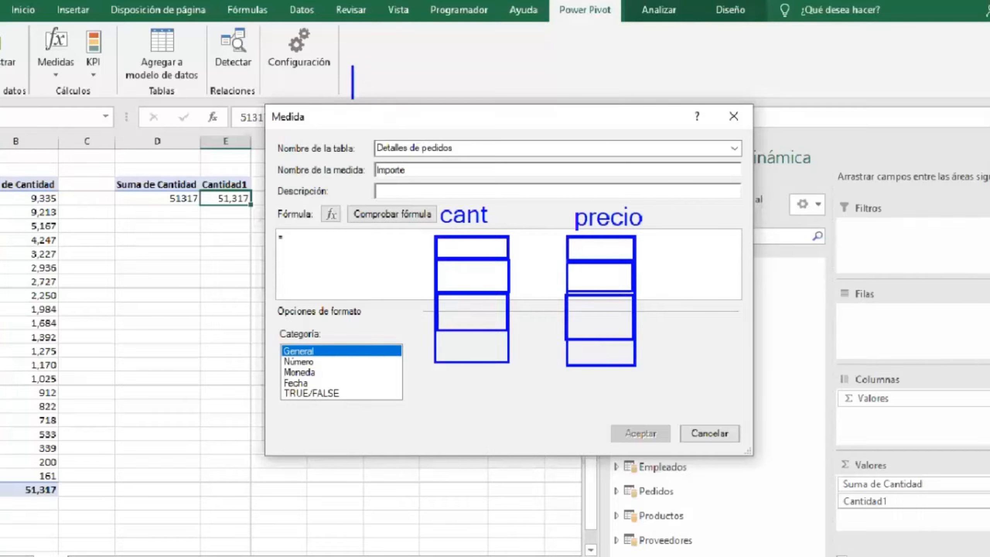
{"action": "type", "text": "SUM"}
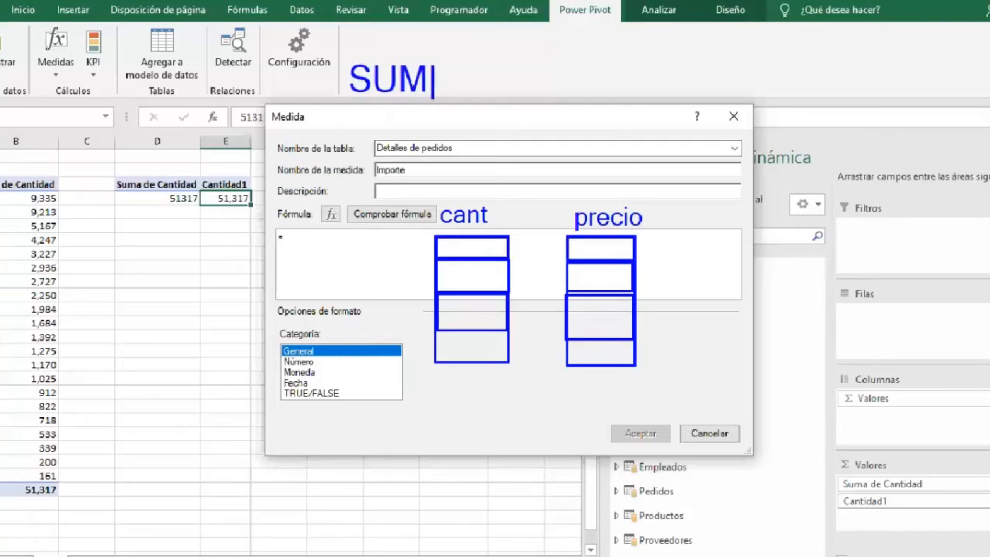
{"action": "type", "text": "X("}
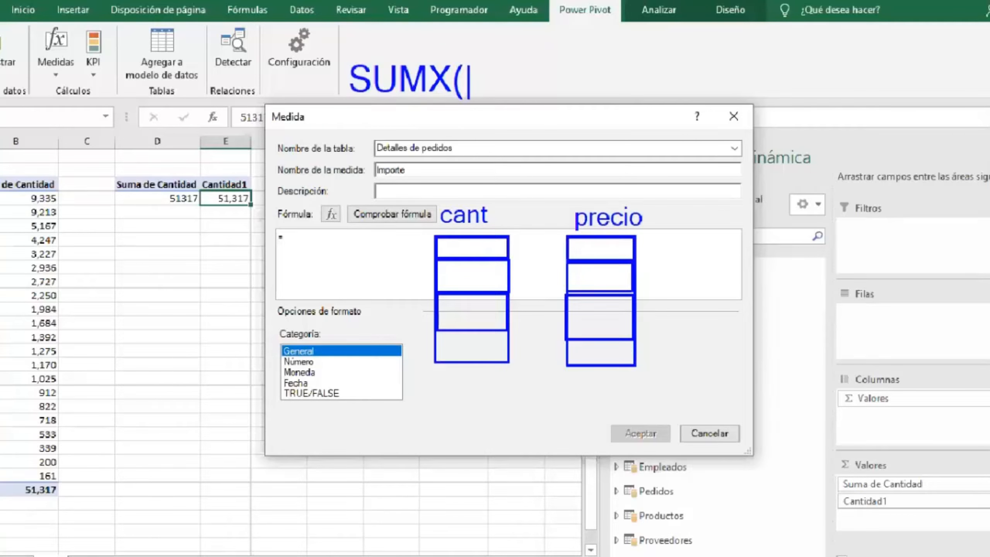
{"action": "type", "text": "TAB"}
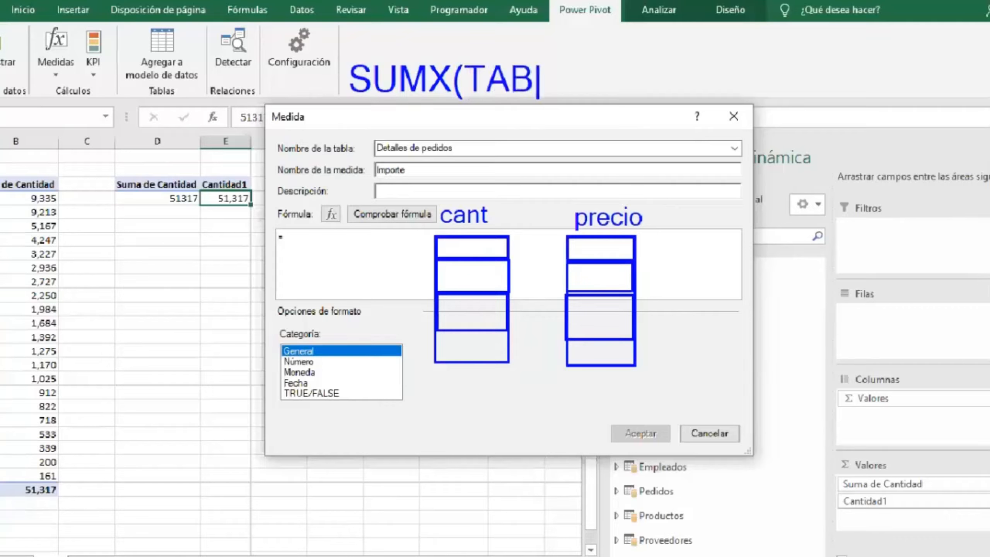
{"action": "type", "text": "LA,"}
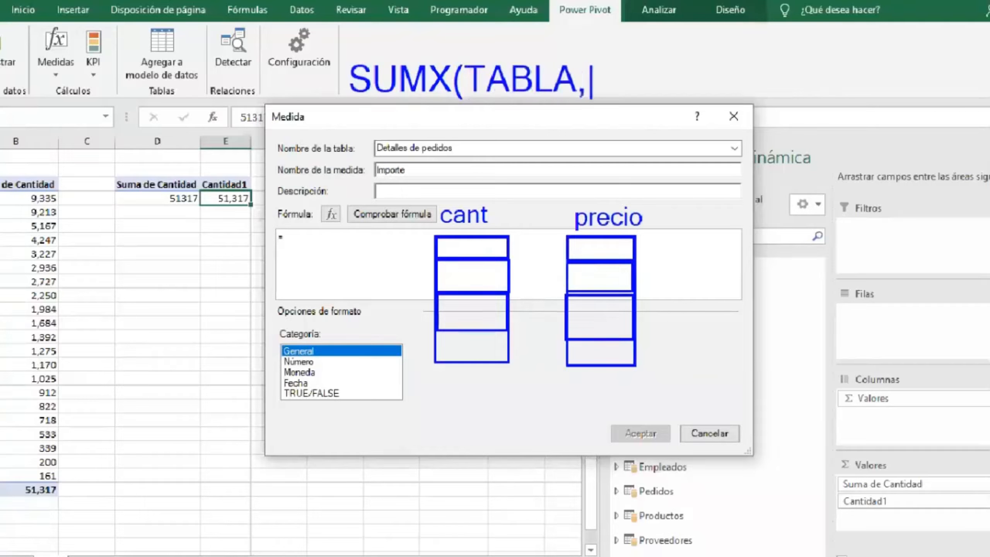
{"action": "type", "text": "EXPRE"}
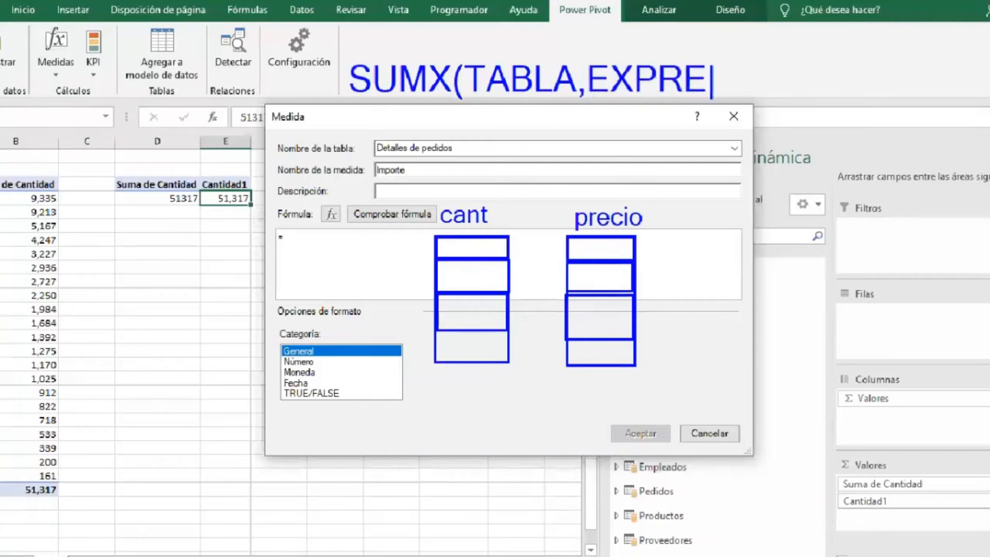
{"action": "type", "text": ")"}
{"action": "left_click_drag", "start_coordinate": [349, 97], "coordinate": [423, 97]}
{"action": "left_click_drag", "start_coordinate": [489, 260], "coordinate": [488, 291]}
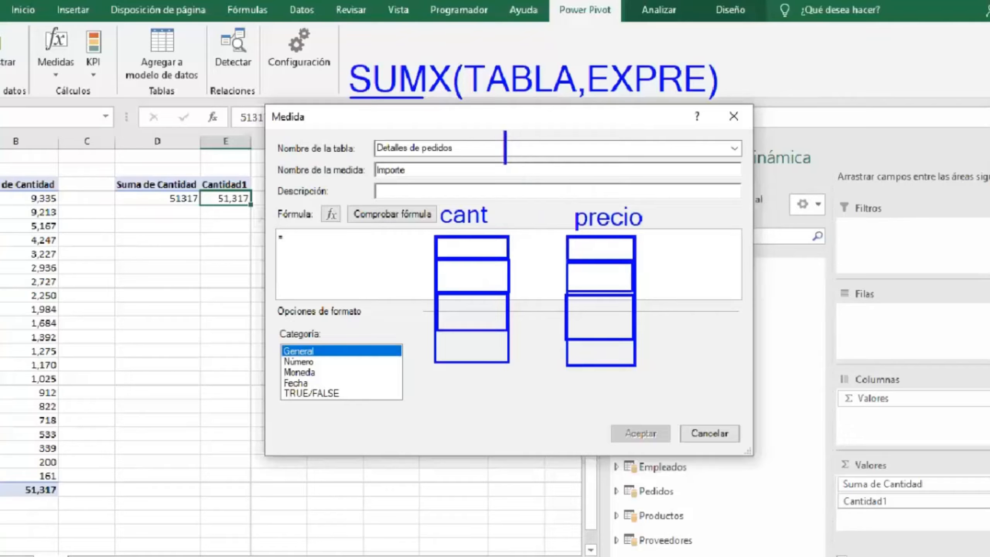
{"action": "type", "text": "CANT"}
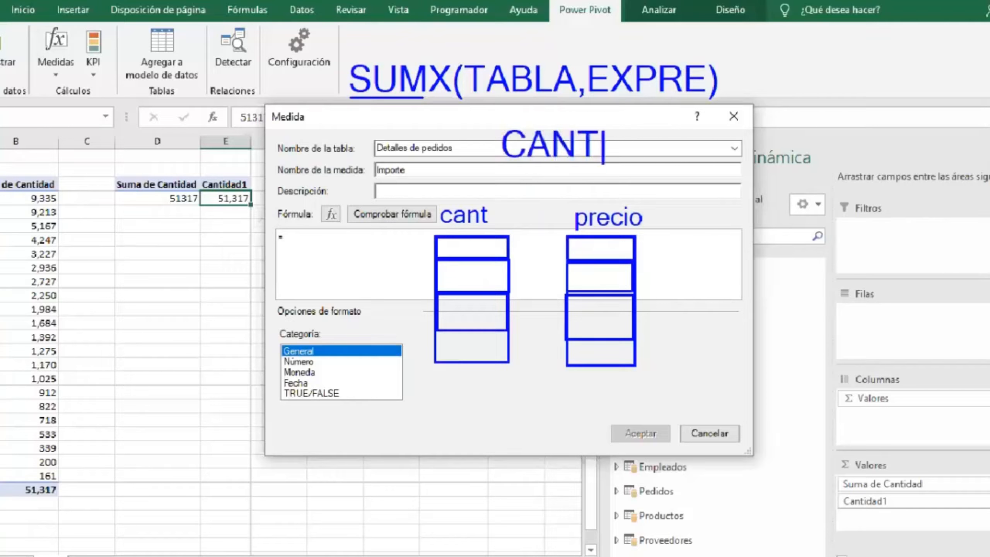
{"action": "type", "text": "*PRECIO"}
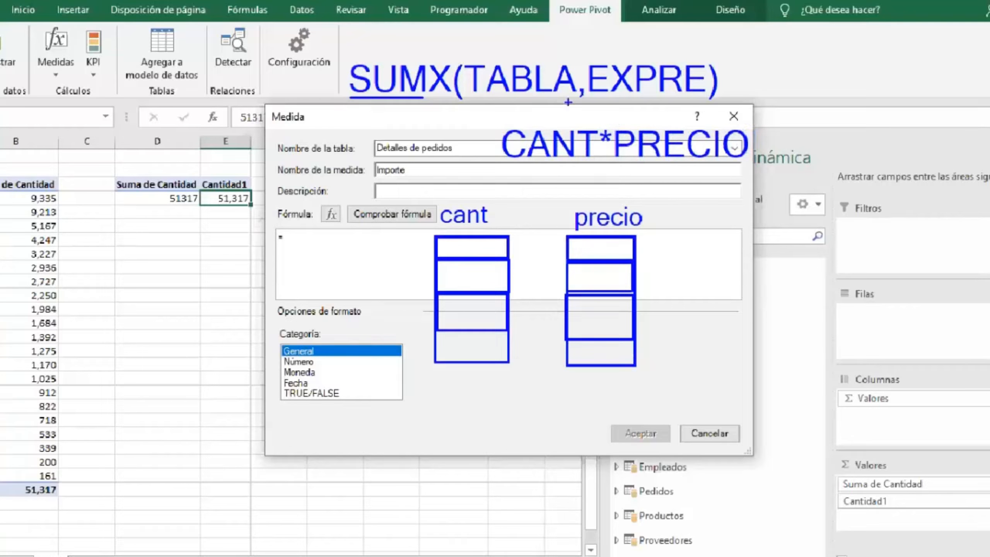
{"action": "left_click_drag", "start_coordinate": [626, 125], "coordinate": [631, 103]}
{"action": "type", "text": "2 1"}
{"action": "key", "text": "BackSpace"}
{"action": "key", "text": "BackSpace"}
{"action": "type", "text": "2"}
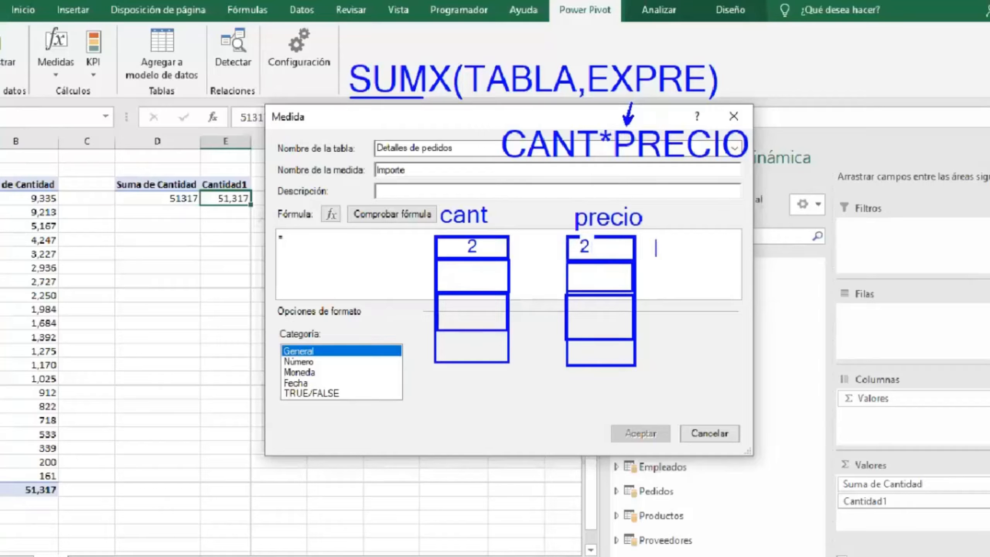
{"action": "type", "text": "4"}
{"action": "left_click", "coordinate": [471, 278]}
{"action": "type", "text": "5"}
{"action": "left_click", "coordinate": [584, 277]}
{"action": "type", "text": "315"}
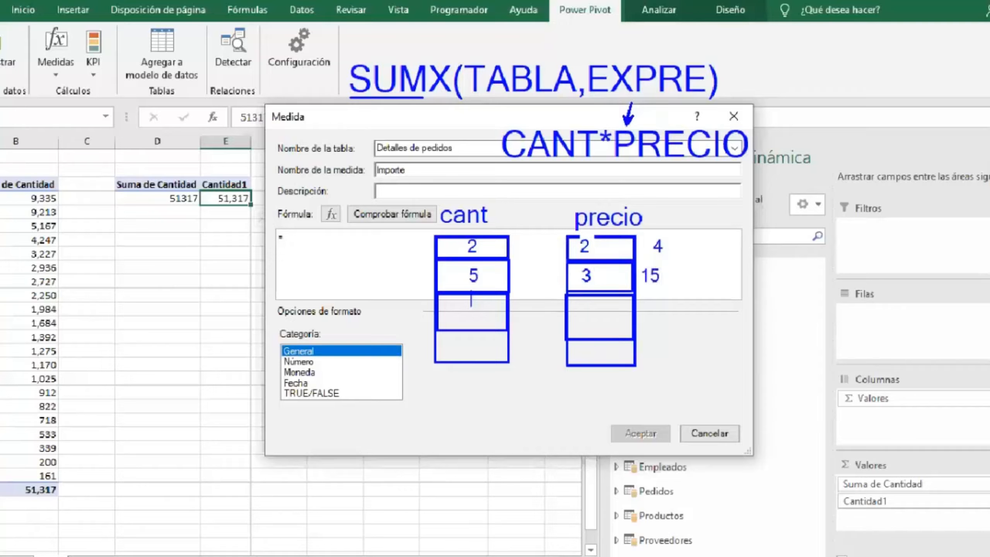
{"action": "key", "text": "Escape"}
{"action": "type", "text": "t"}
{"action": "type", "text": "3"}
{"action": "key", "text": "Escape"}
{"action": "type", "text": "t2            6"}
{"action": "left_click", "coordinate": [467, 347]}
{"action": "type", "text": "5"}
{"action": "left_click", "coordinate": [588, 361]}
{"action": "type", "text": "1"}
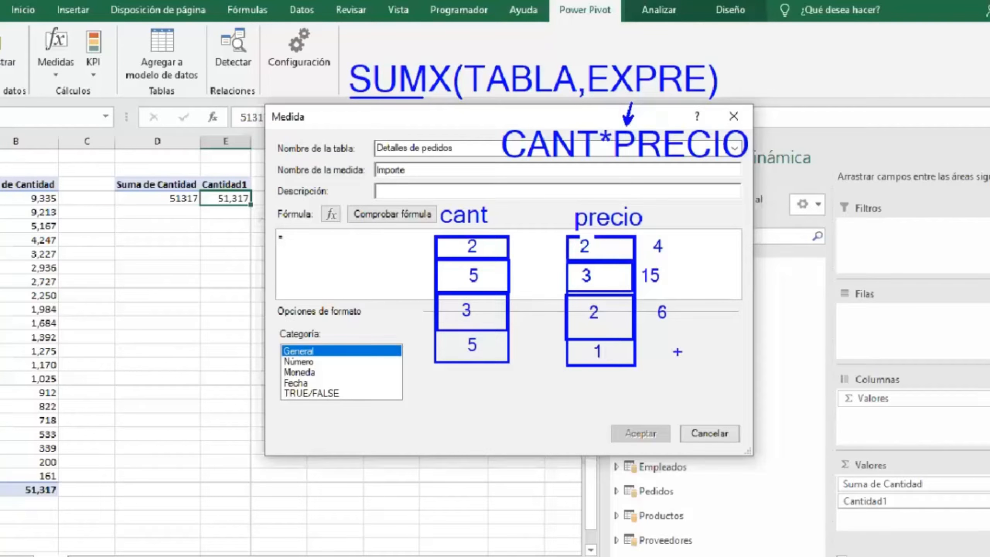
{"action": "left_click", "coordinate": [663, 354]}
{"action": "type", "text": "5"}
{"action": "mouse_move", "coordinate": [530, 242]}
{"action": "left_mouse_down"}
{"action": "mouse_move", "coordinate": [539, 251]}
{"action": "mouse_move", "coordinate": [531, 248]}
{"action": "mouse_move", "coordinate": [539, 283]}
{"action": "mouse_move", "coordinate": [528, 282]}
{"action": "mouse_move", "coordinate": [546, 318]}
{"action": "mouse_move", "coordinate": [531, 322]}
{"action": "left_mouse_up"}
{"action": "mouse_move", "coordinate": [542, 345]}
{"action": "left_mouse_down"}
{"action": "mouse_move", "coordinate": [538, 353]}
{"action": "mouse_move", "coordinate": [552, 360]}
{"action": "mouse_move", "coordinate": [534, 358]}
{"action": "left_mouse_up"}
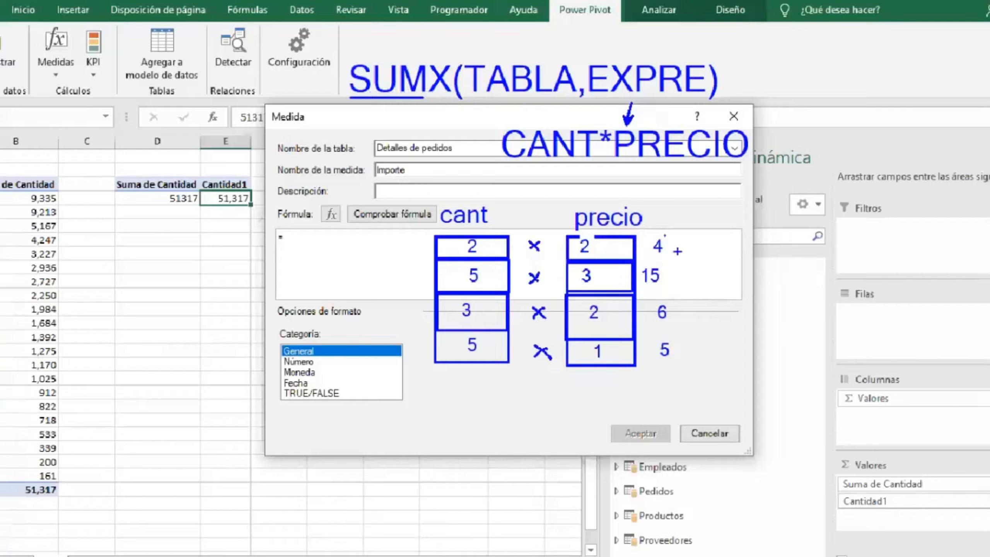
{"action": "mouse_move", "coordinate": [638, 236]}
{"action": "left_mouse_down"}
{"action": "mouse_move", "coordinate": [637, 359]}
{"action": "mouse_move", "coordinate": [701, 367]}
{"action": "mouse_move", "coordinate": [664, 239]}
{"action": "mouse_move", "coordinate": [642, 235]}
{"action": "left_mouse_up"}
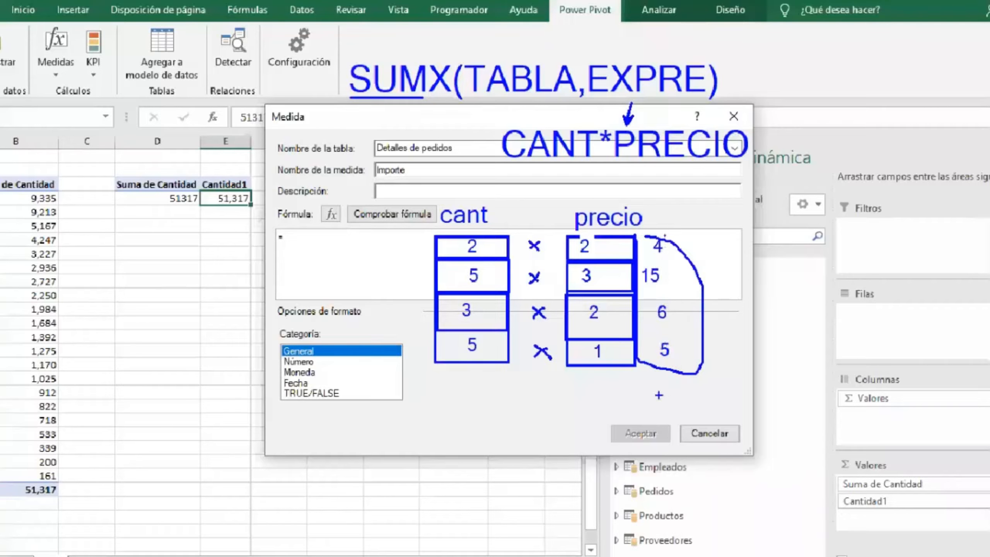
{"action": "left_click_drag", "start_coordinate": [662, 386], "coordinate": [663, 402]}
{"action": "type", "text": "30"}
{"action": "mouse_move", "coordinate": [695, 392]}
{"action": "left_mouse_down"}
{"action": "mouse_move", "coordinate": [752, 417]}
{"action": "mouse_move", "coordinate": [705, 409]}
{"action": "mouse_move", "coordinate": [737, 387]}
{"action": "left_mouse_up"}
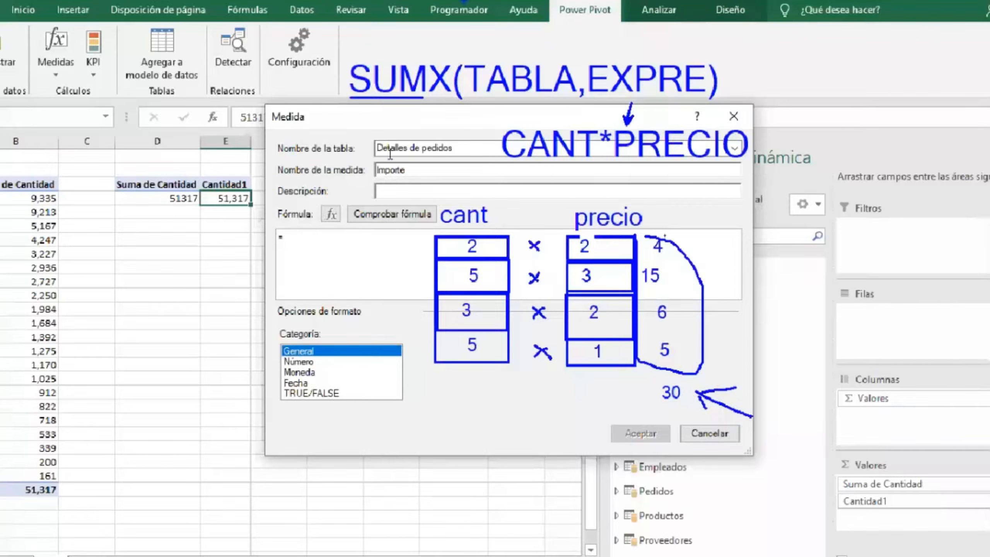
{"action": "key", "text": "Escape"}
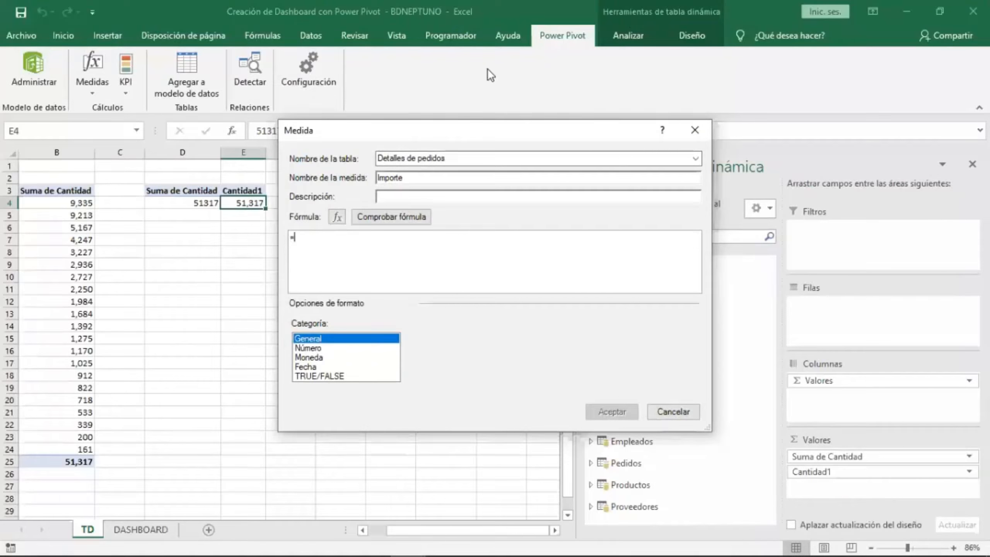
Start the Importe formula with SUMX, giving the 'Detalles de pedidos' table as its first argument.
{"action": "key", "text": "alt+Tab"}
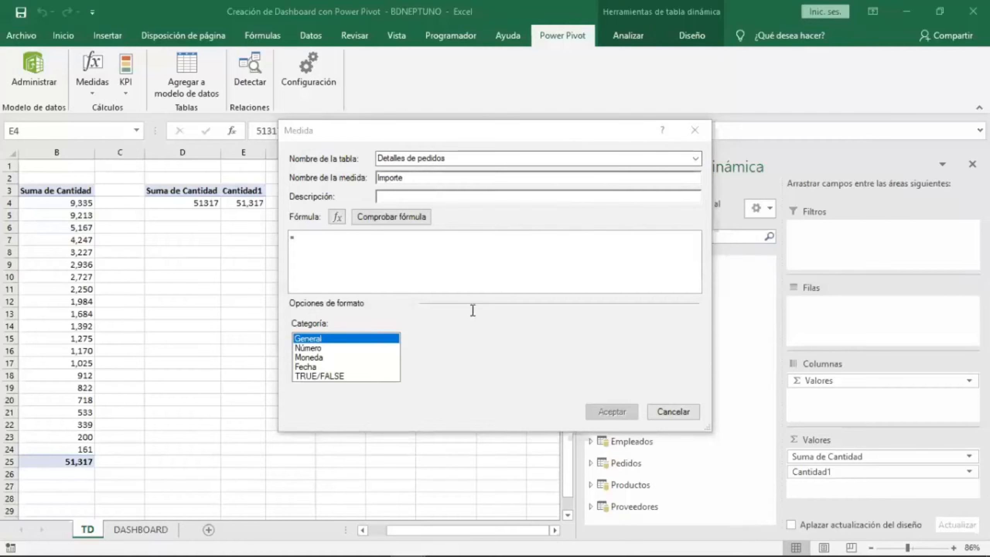
{"action": "left_click", "coordinate": [486, 281]}
{"action": "type", "text": "S"}
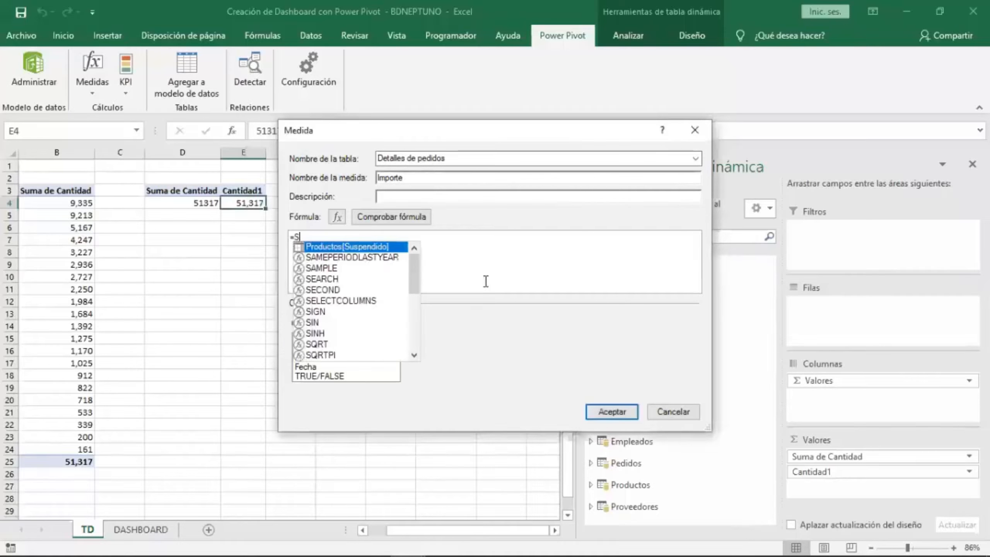
{"action": "type", "text": "UM"}
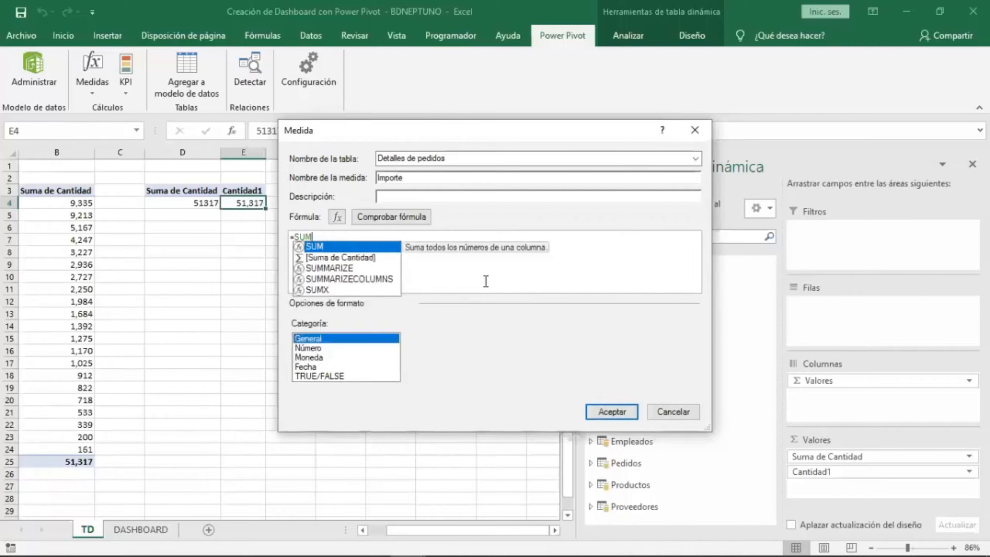
{"action": "left_click", "coordinate": [368, 288]}
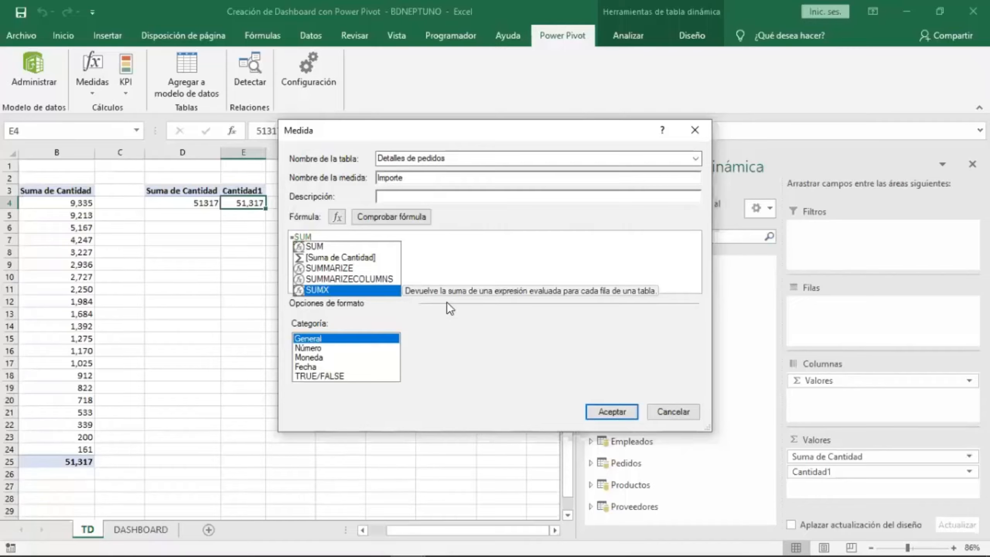
{"action": "double_click", "coordinate": [349, 290]}
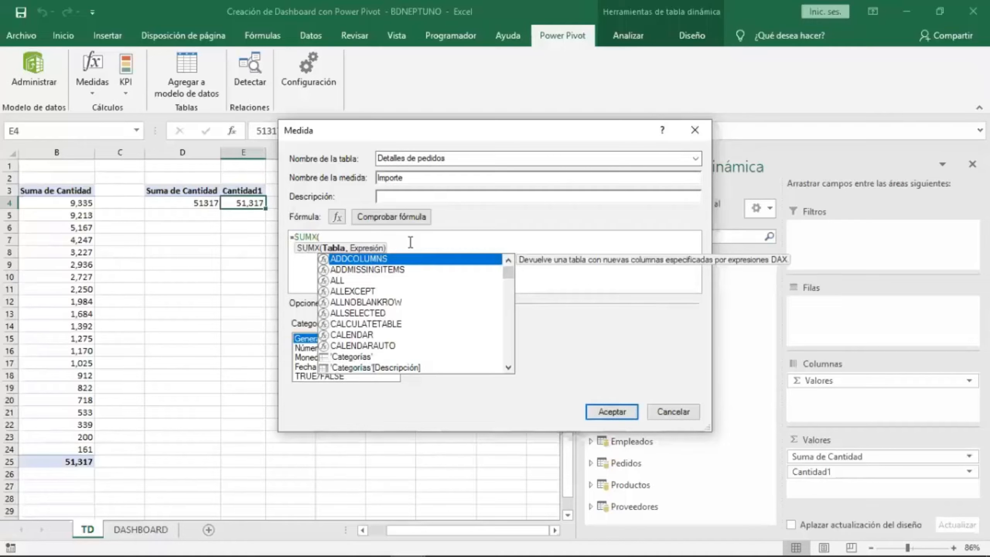
{"action": "type", "text": "DETA"}
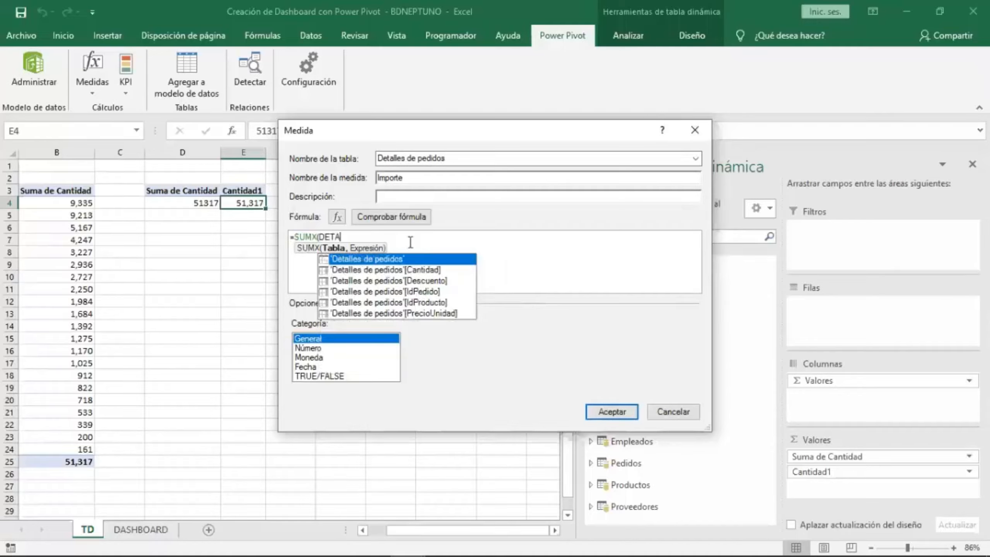
{"action": "key", "text": "Tab"}
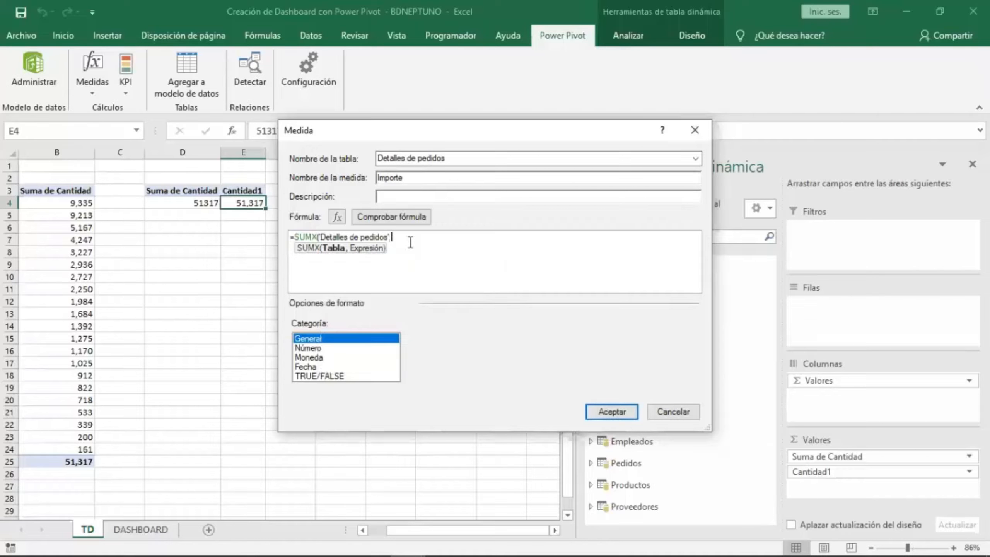
Add 'Detalles de pedidos'[Cantidad] as the start of the SUMX expression argument.
{"action": "type", "text": ","}
{"action": "type", "text": "DETA"}
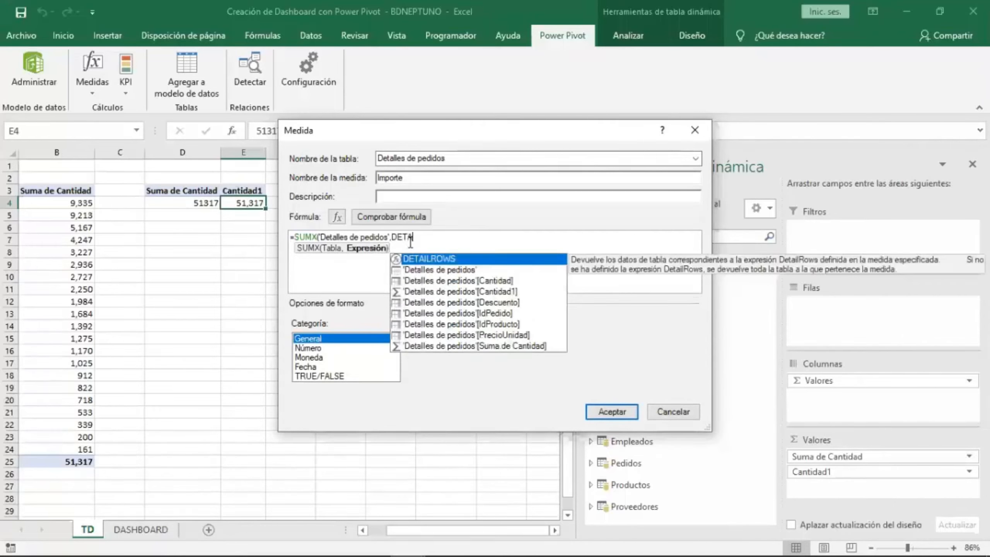
{"action": "key", "text": "Down"}
{"action": "key", "text": "Down"}
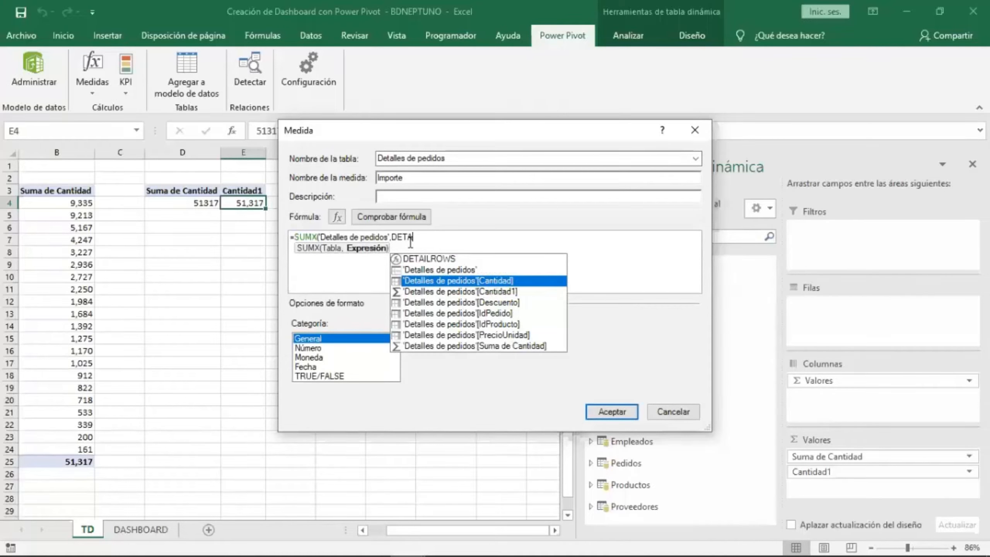
{"action": "key", "text": "Down"}
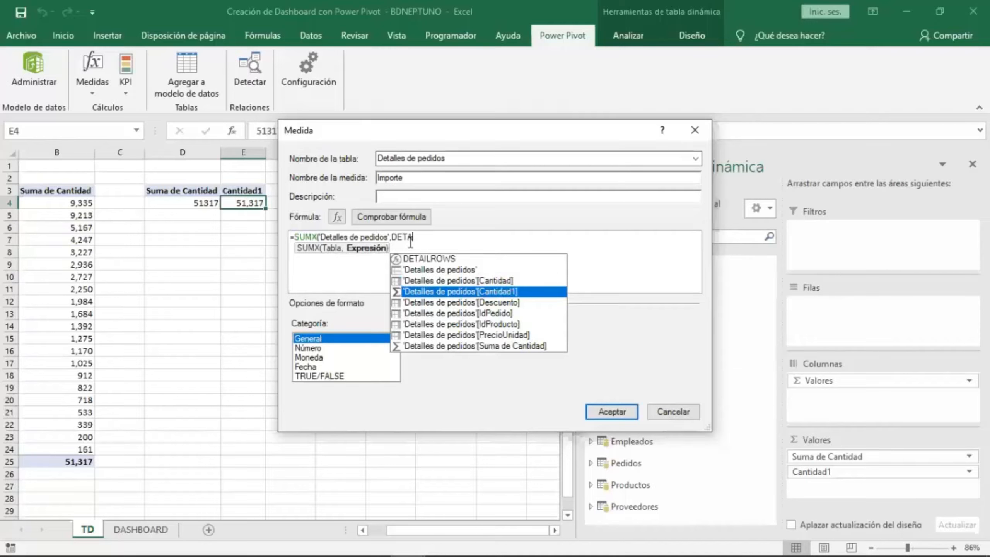
{"action": "key", "text": "Up"}
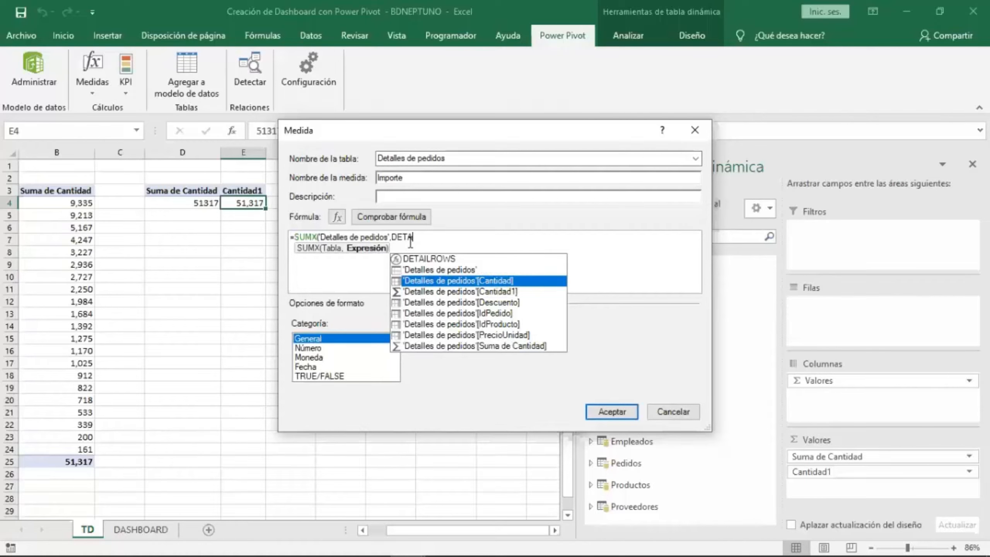
{"action": "key", "text": "Tab"}
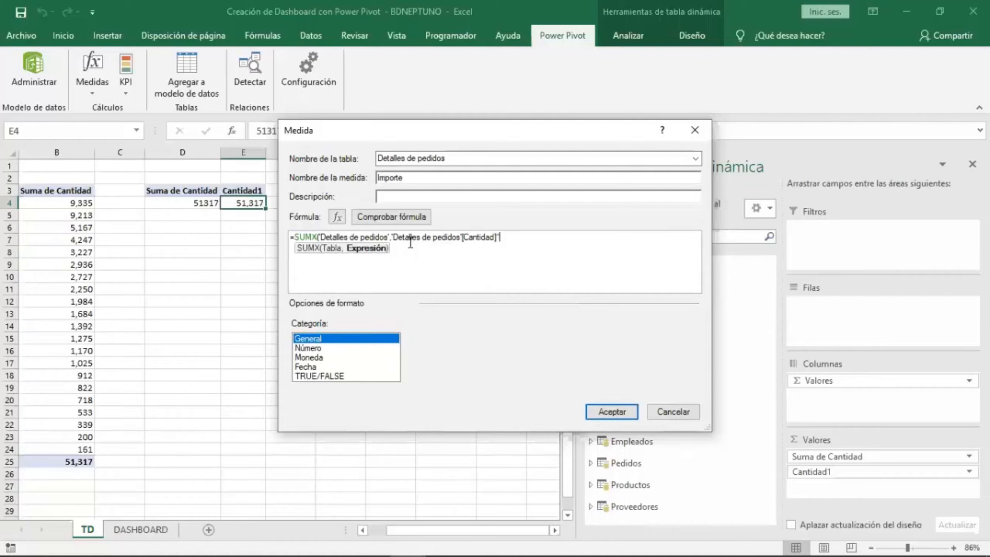
Multiply by 'Detalles de pedidos'[PrecioUnidad] and close the SUMX parenthesis.
{"action": "type", "text": "DETA"}
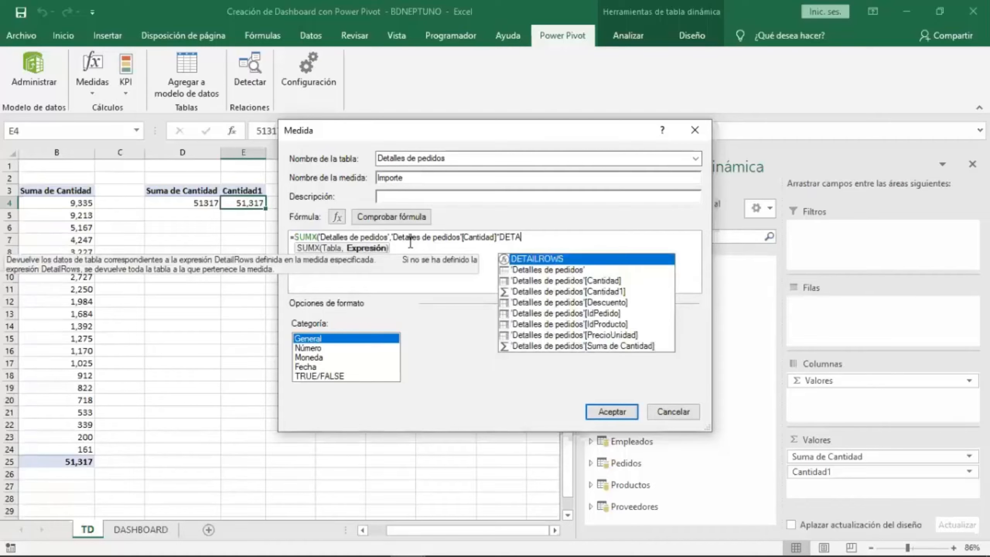
{"action": "key", "text": "Down"}
{"action": "key", "text": "Down"}
{"action": "key", "text": "Down"}
{"action": "key", "text": "Down"}
{"action": "key", "text": "Down"}
{"action": "key", "text": "Down"}
{"action": "key", "text": "Down"}
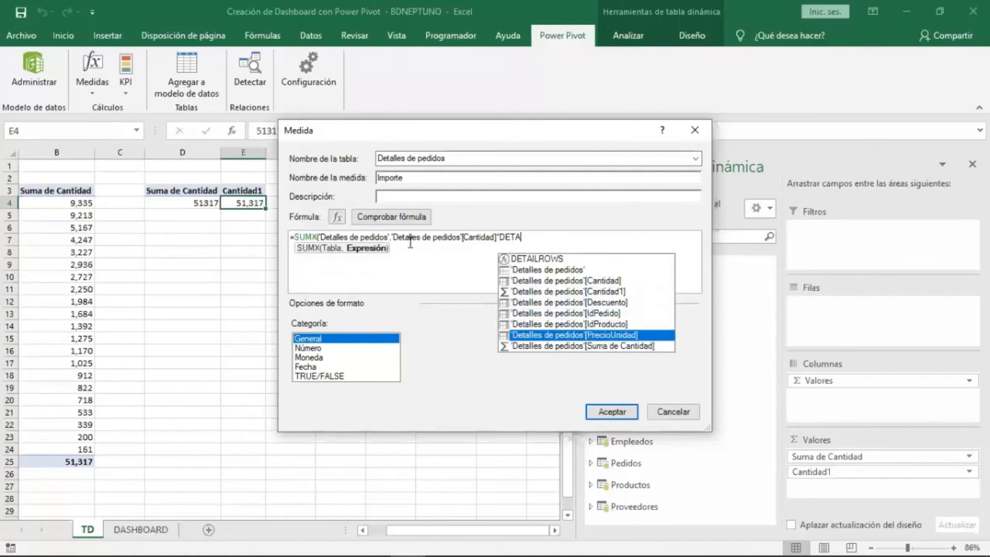
{"action": "key", "text": "Tab"}
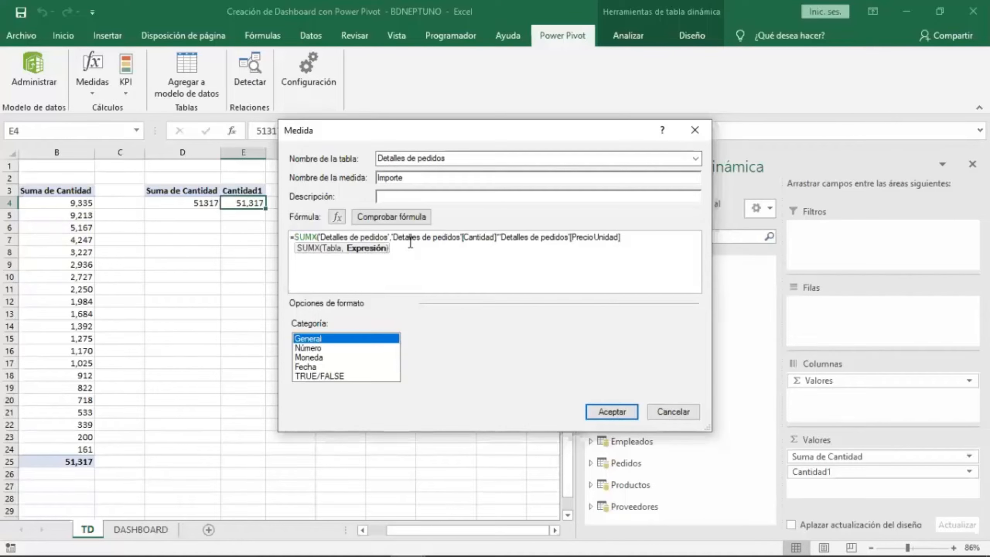
{"action": "type", "text": ")"}
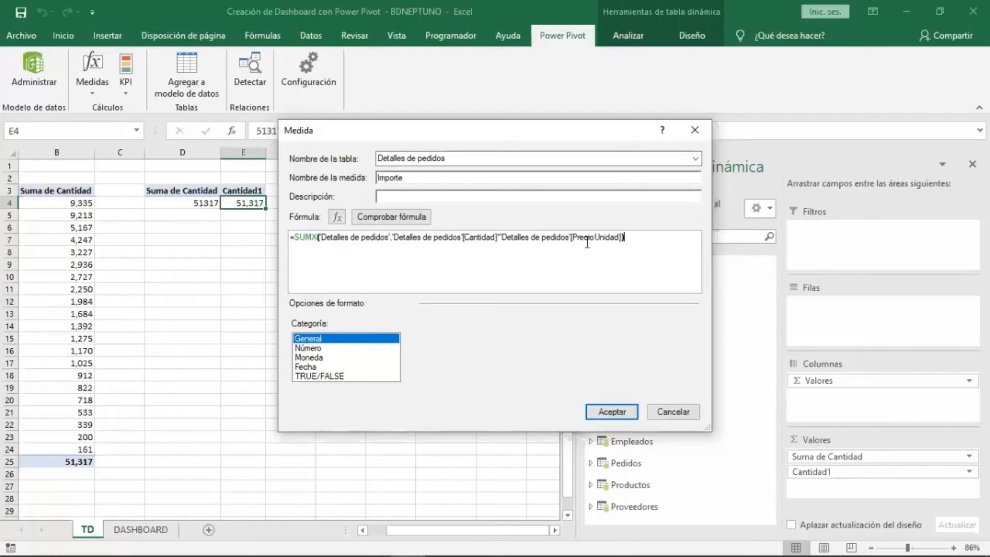
Check the Importe formula, format it as Número with thousands separator and 0 decimal places, and save the measure.
{"action": "left_click", "coordinate": [419, 223]}
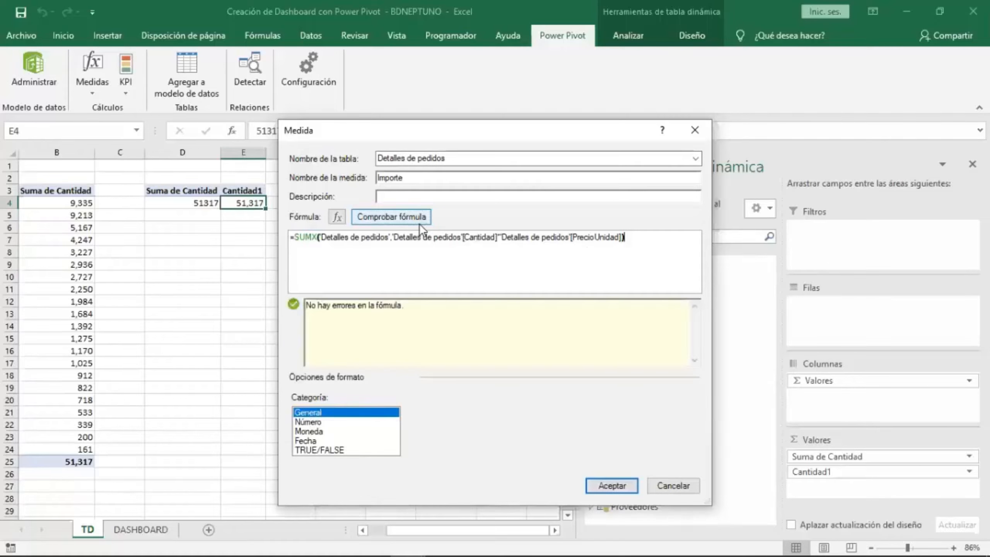
{"action": "left_click", "coordinate": [322, 423]}
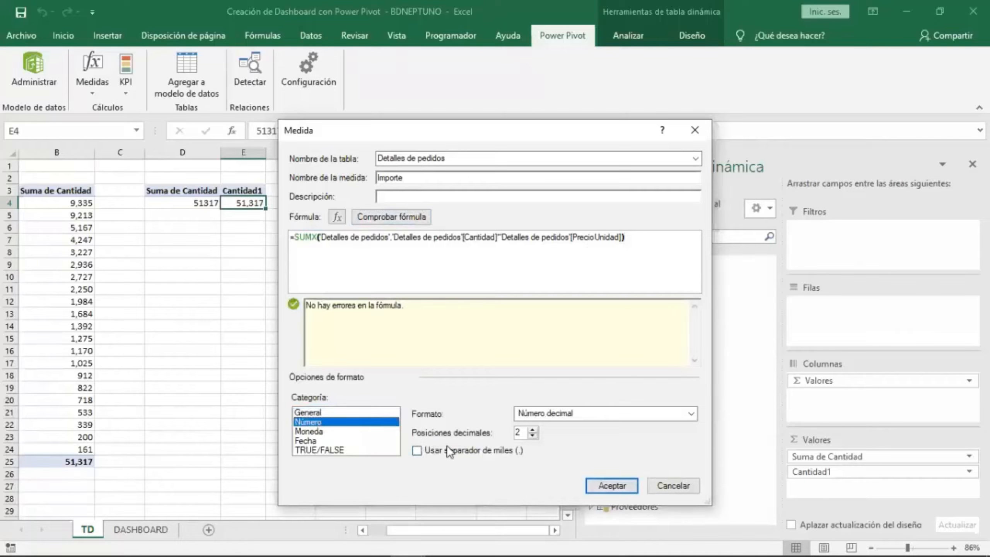
{"action": "left_click", "coordinate": [500, 453]}
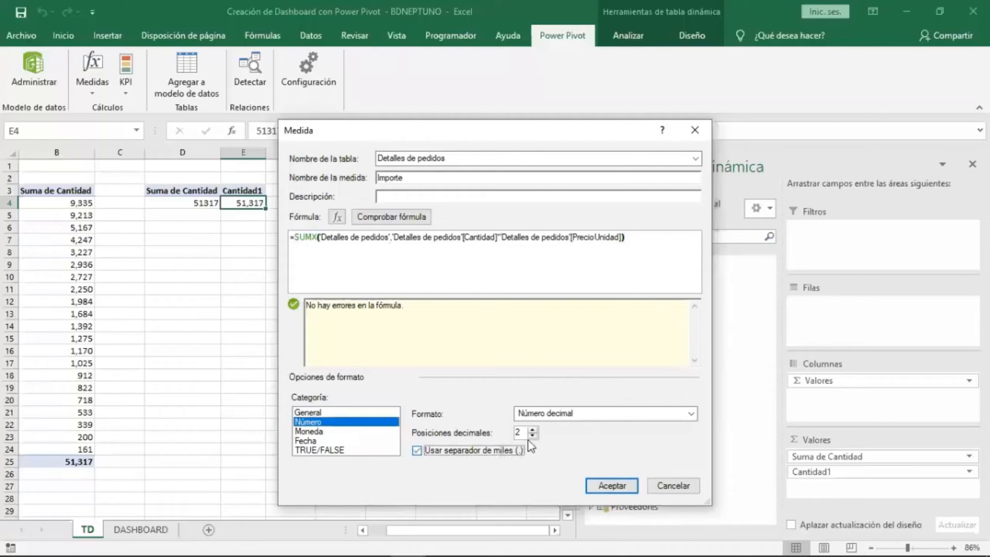
{"action": "double_click", "coordinate": [532, 435]}
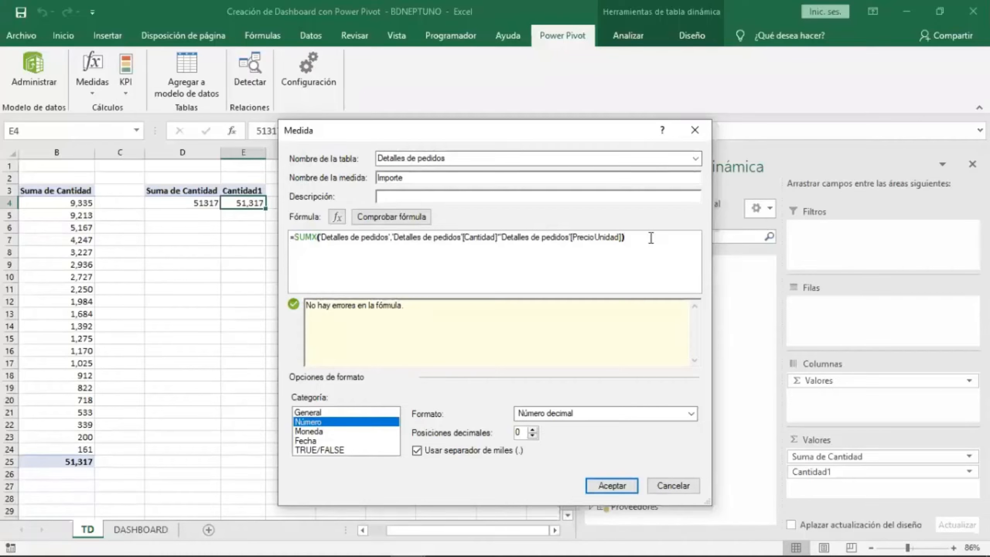
{"action": "left_click", "coordinate": [602, 486]}
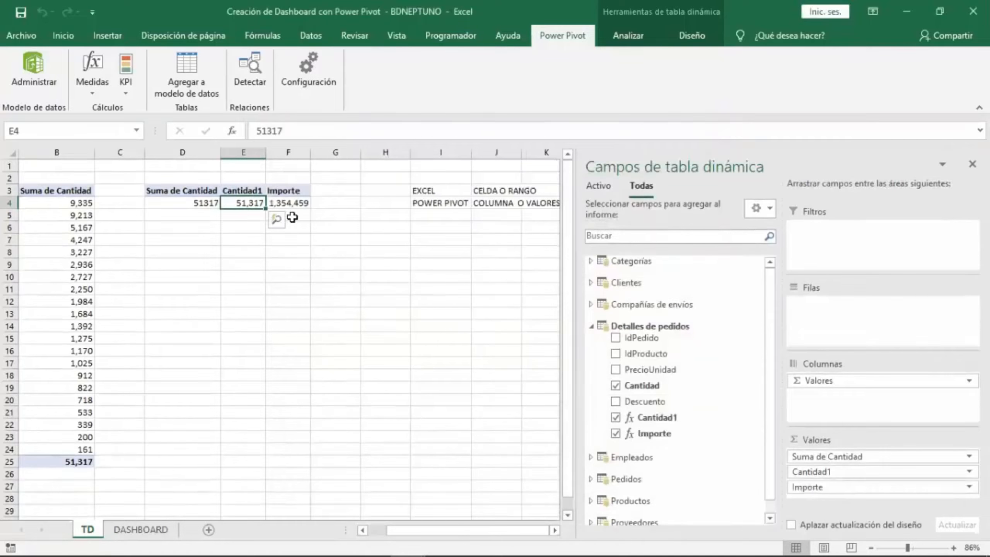
Widen the Cantidad1 and Importe columns so the PivotTable values fit.
{"action": "left_click", "coordinate": [292, 203]}
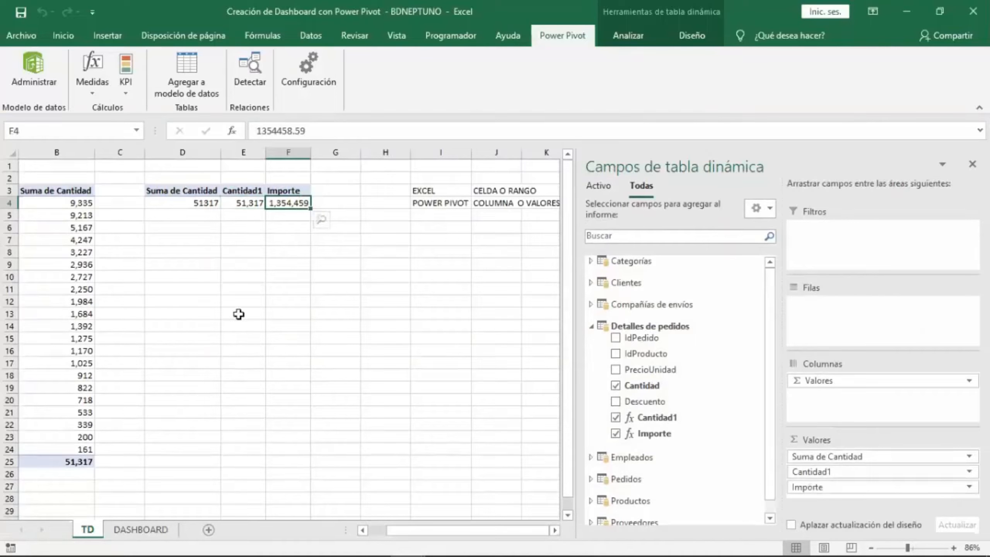
{"action": "left_click", "coordinate": [191, 276]}
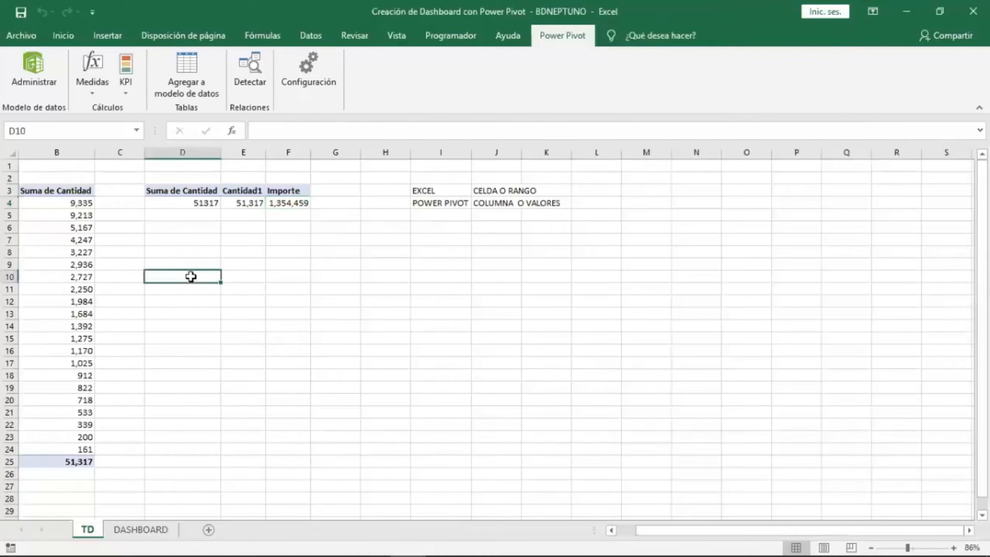
{"action": "left_click", "coordinate": [206, 260]}
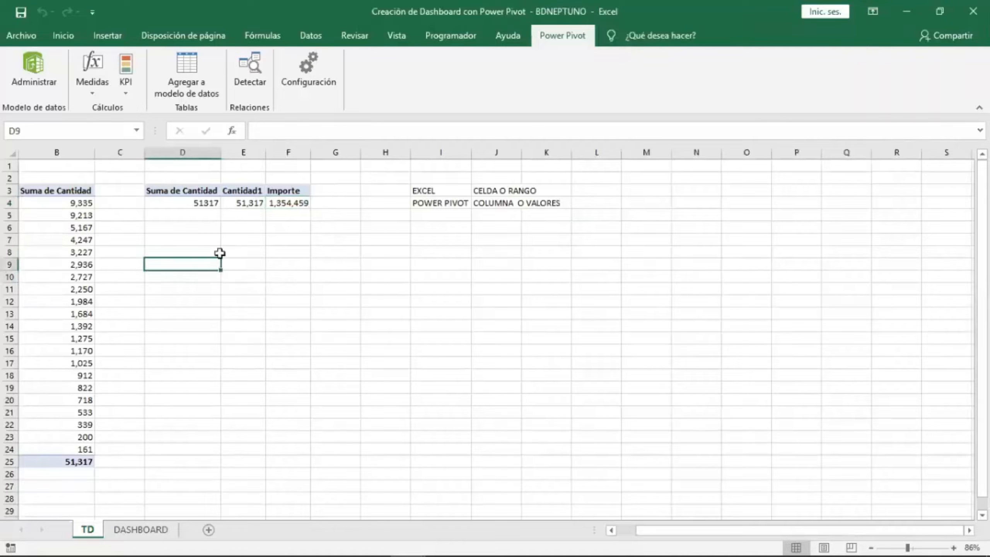
{"action": "left_click_drag", "start_coordinate": [266, 153], "coordinate": [275, 152]}
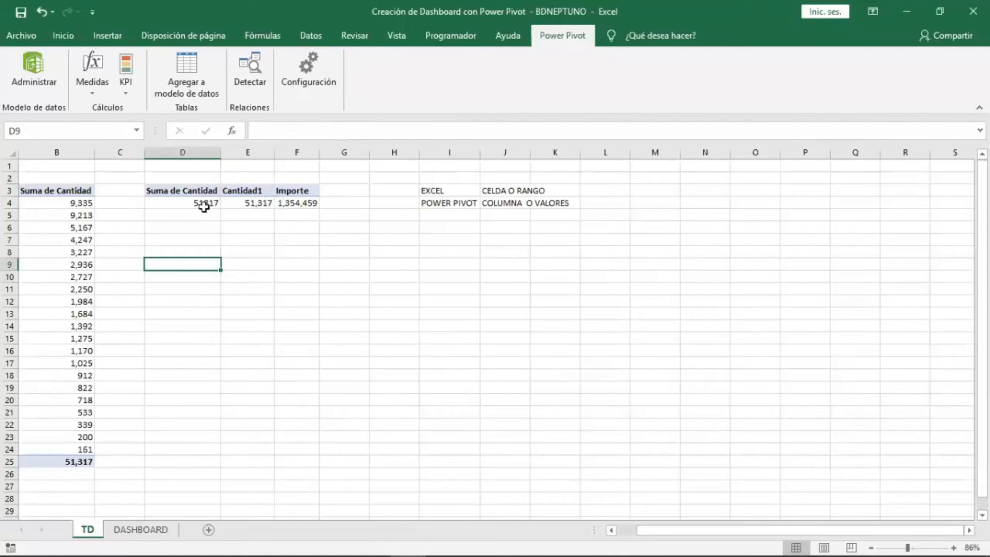
{"action": "left_click", "coordinate": [199, 202]}
{"action": "left_click", "coordinate": [243, 204]}
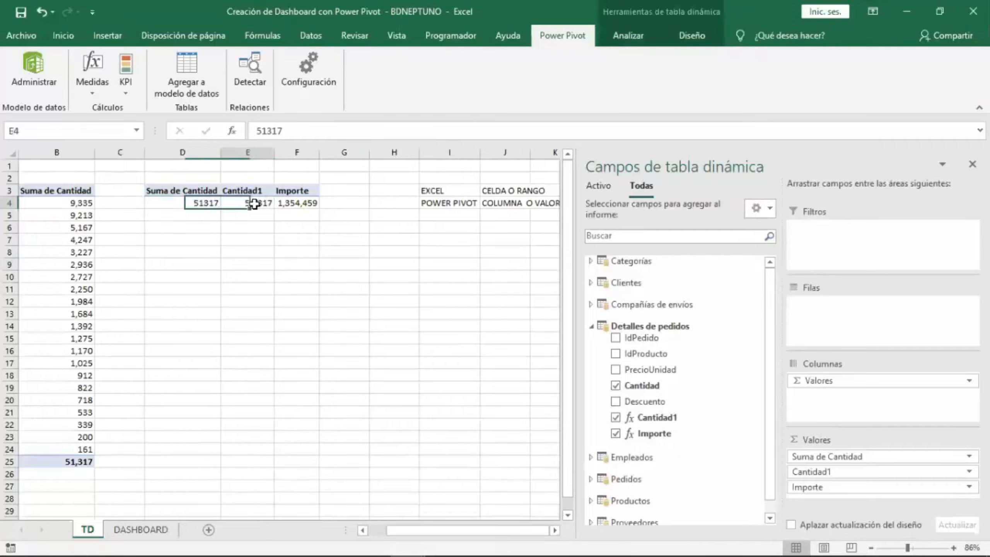
{"action": "left_click", "coordinate": [295, 203]}
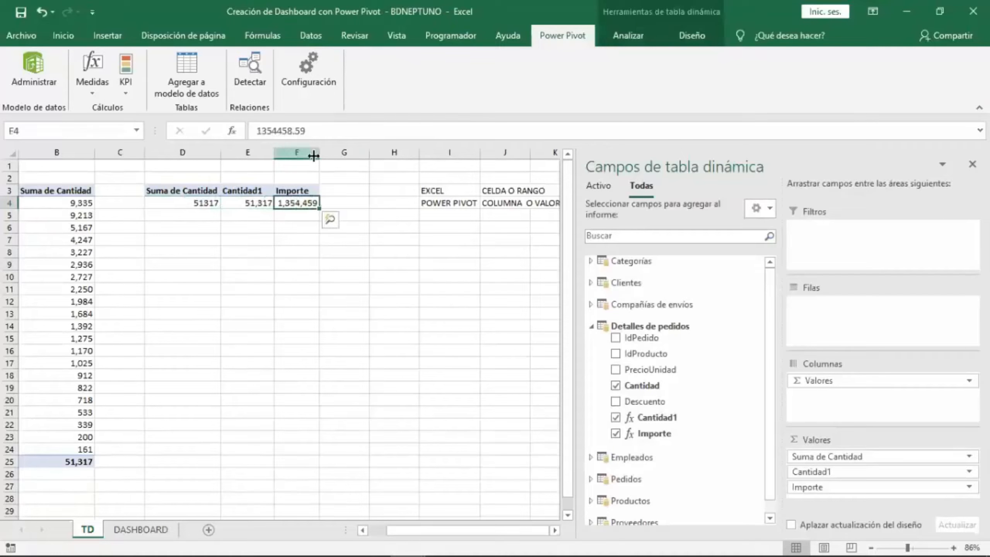
{"action": "left_click_drag", "start_coordinate": [318, 153], "coordinate": [324, 153]}
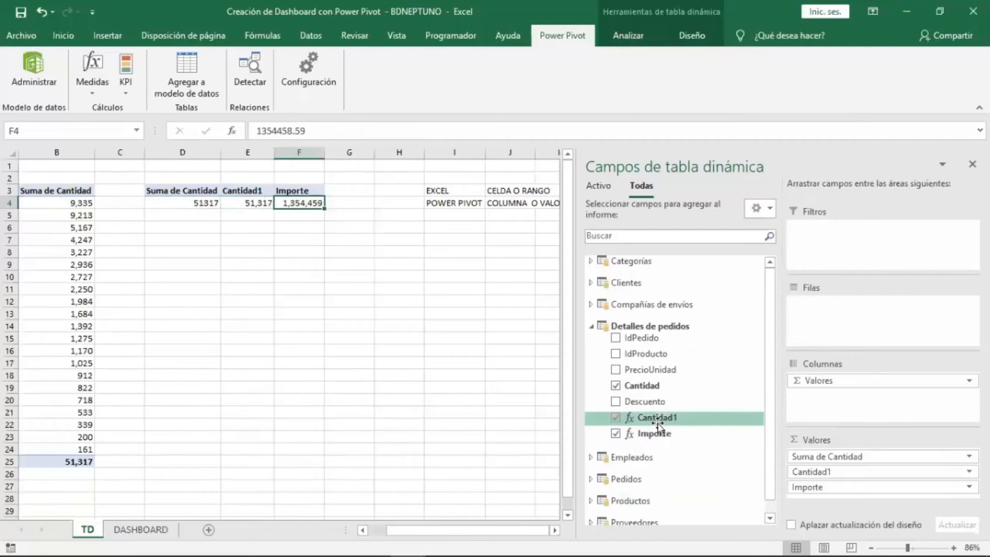
{"action": "left_click", "coordinate": [181, 252]}
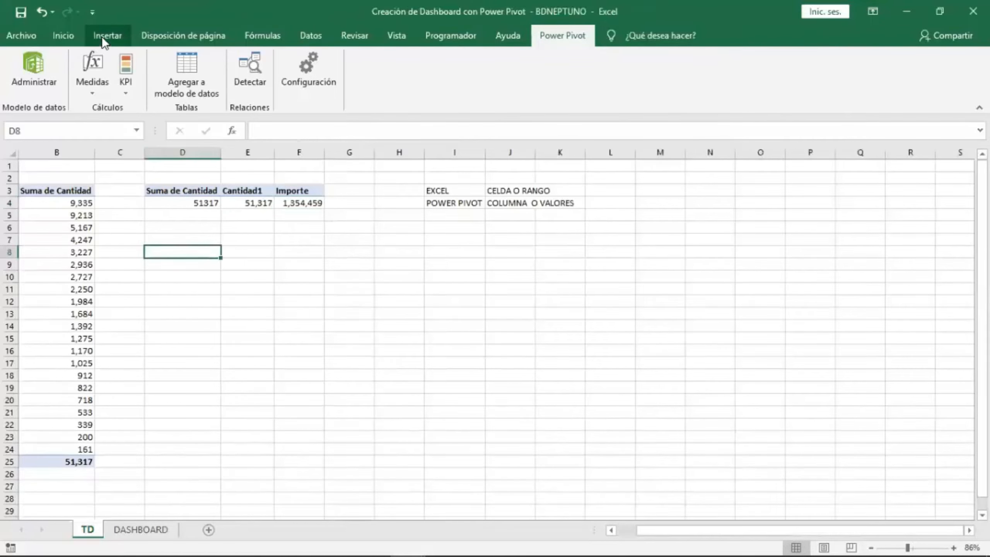
Insert a new PivotTable from the workbook data model at cell D8 of the TD sheet.
{"action": "left_click", "coordinate": [107, 35]}
{"action": "left_click", "coordinate": [25, 75]}
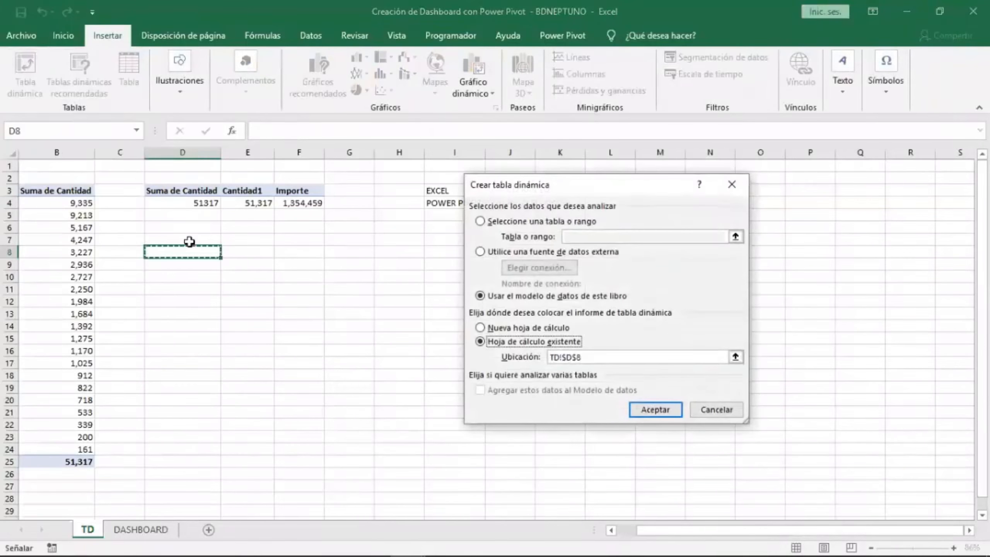
{"action": "left_click", "coordinate": [637, 407]}
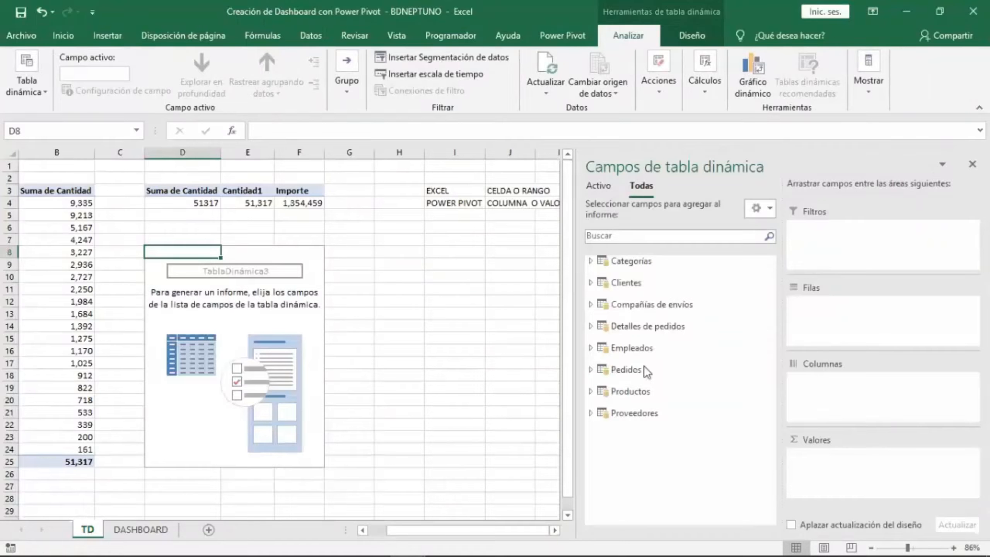
Expand the Clientes table and put the Ciudad field in the new PivotTable's rows.
{"action": "left_click", "coordinate": [639, 286]}
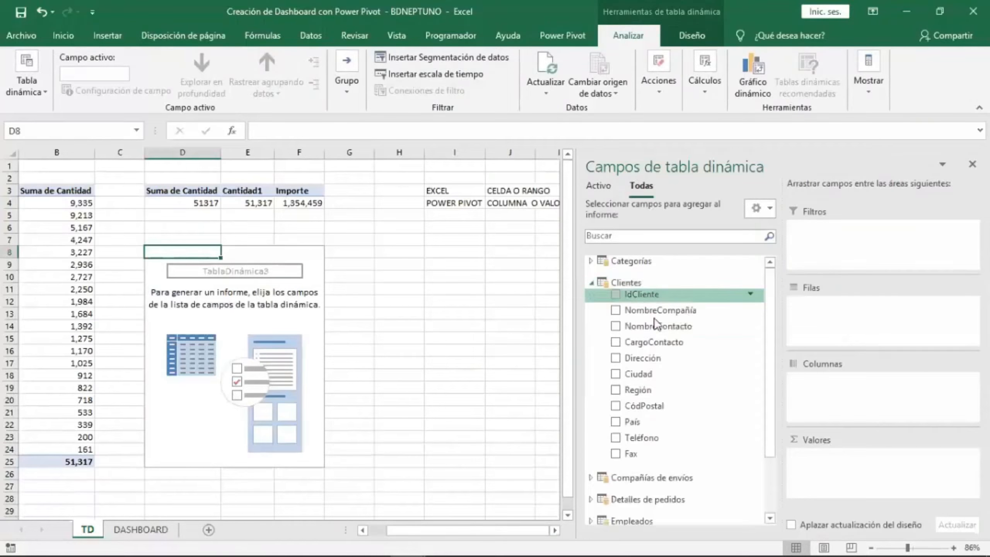
{"action": "left_click_drag", "start_coordinate": [641, 389], "coordinate": [798, 340]}
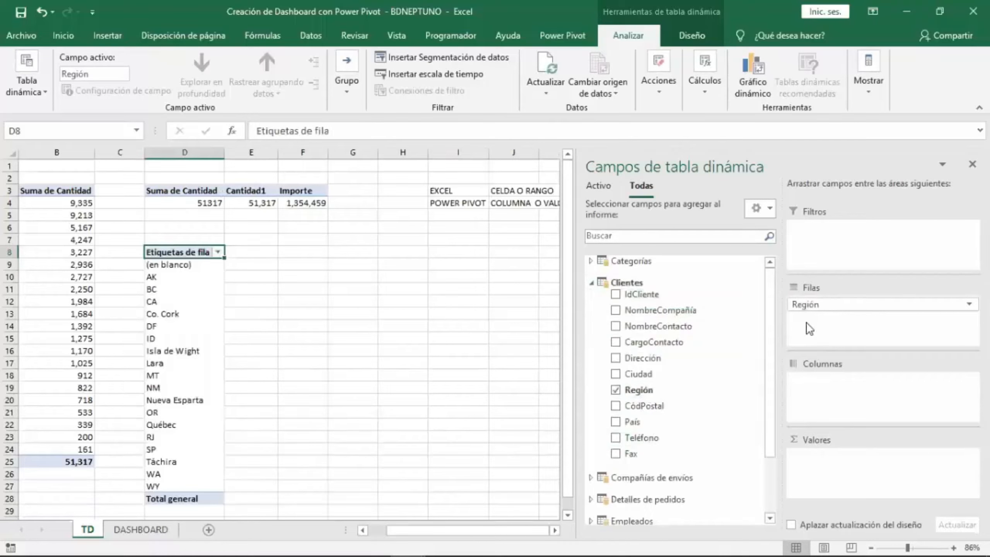
{"action": "left_click_drag", "start_coordinate": [803, 305], "coordinate": [561, 355]}
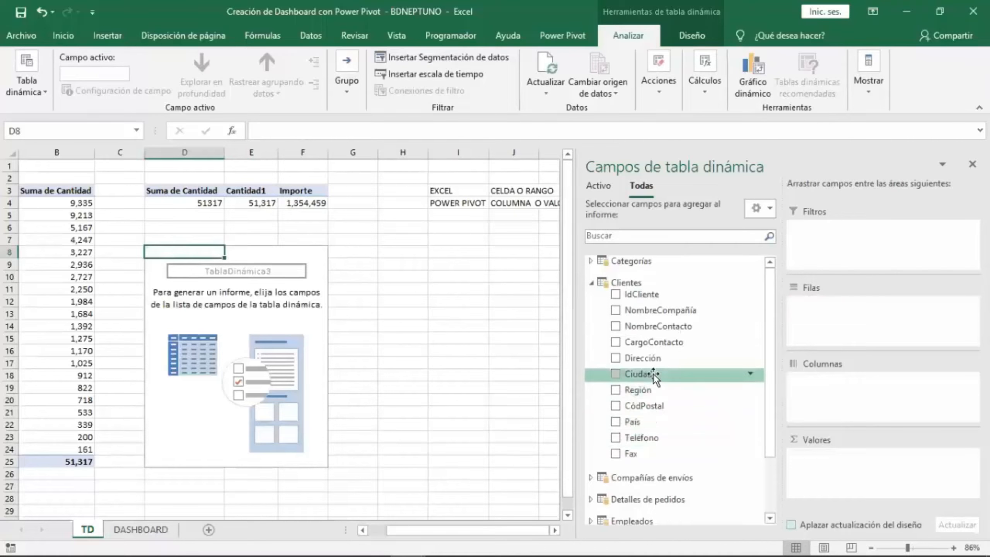
{"action": "left_click_drag", "start_coordinate": [652, 373], "coordinate": [811, 314]}
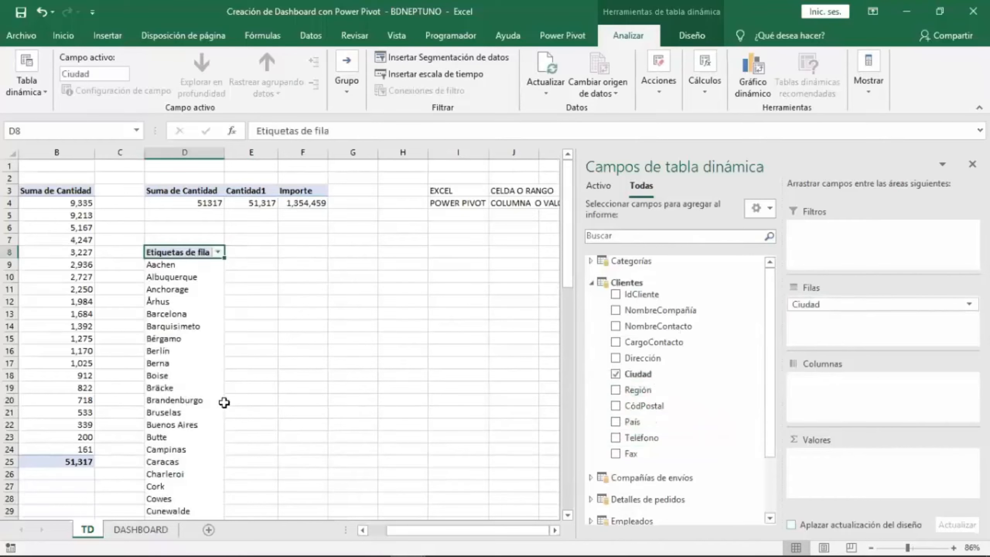
Scroll through the city list and remove the Ciudad field from the new PivotTable's rows.
{"action": "left_click", "coordinate": [194, 353]}
{"action": "scroll", "coordinate": [193, 353], "scroll_direction": "down", "scroll_amount": 9}
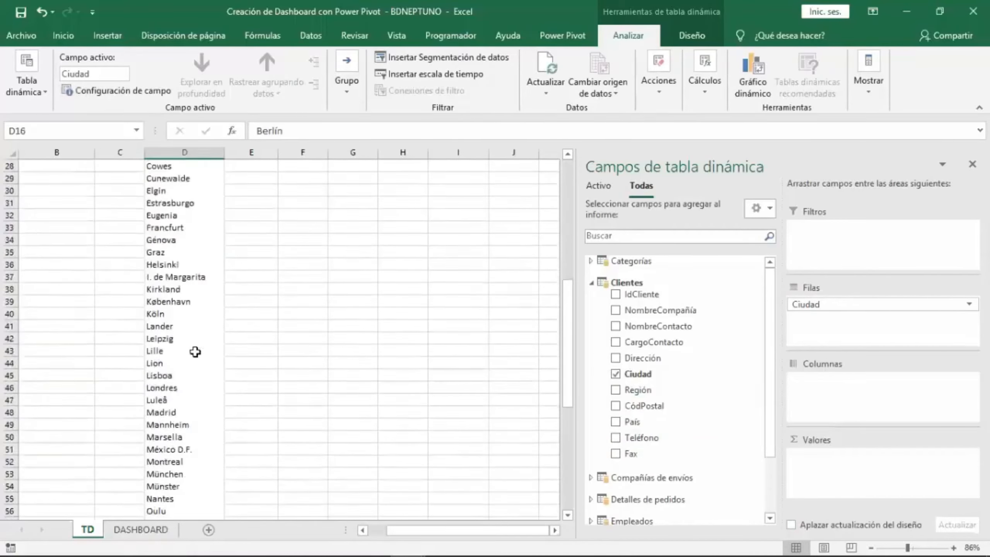
{"action": "scroll", "coordinate": [195, 352], "scroll_direction": "down", "scroll_amount": 10}
{"action": "scroll", "coordinate": [195, 351], "scroll_direction": "up", "scroll_amount": 10}
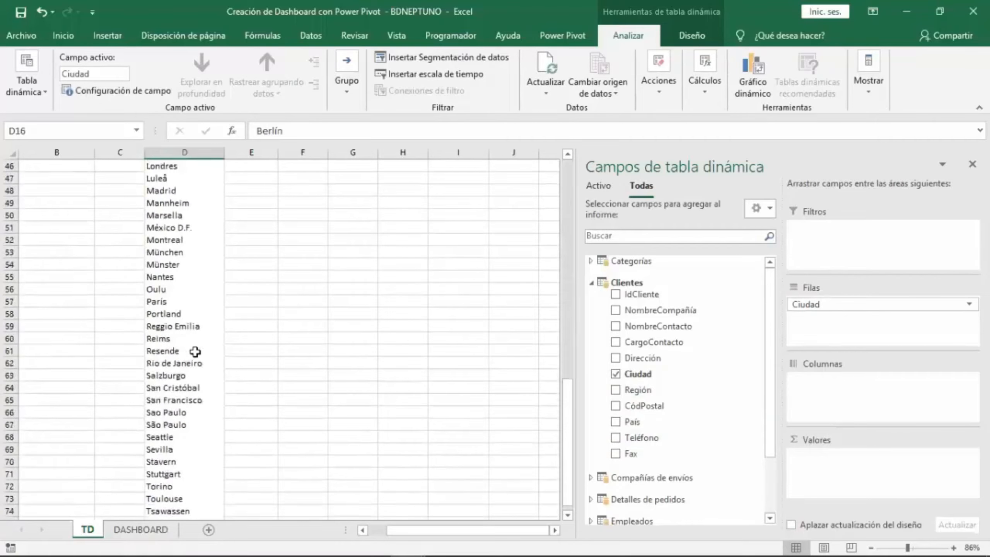
{"action": "scroll", "coordinate": [195, 352], "scroll_direction": "up", "scroll_amount": 9}
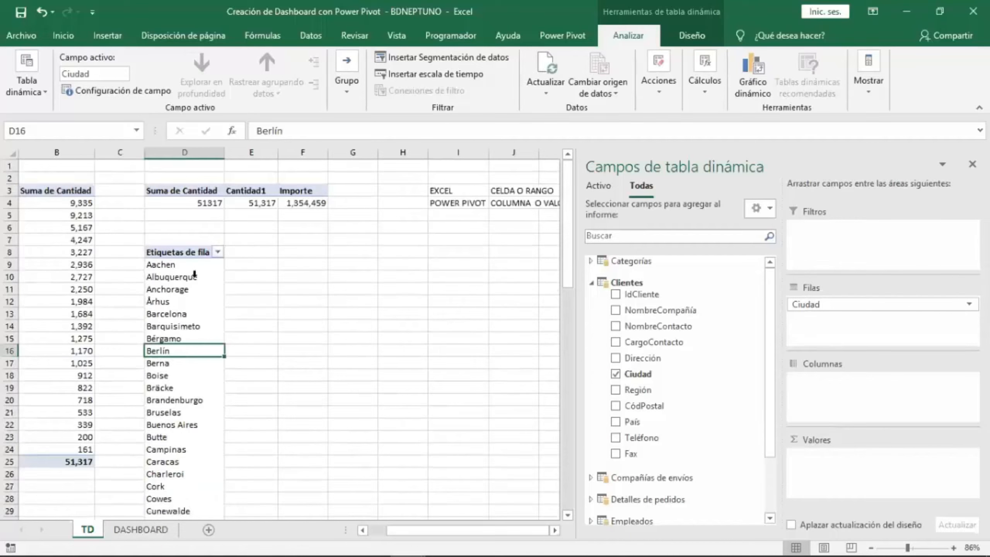
{"action": "left_click", "coordinate": [195, 267]}
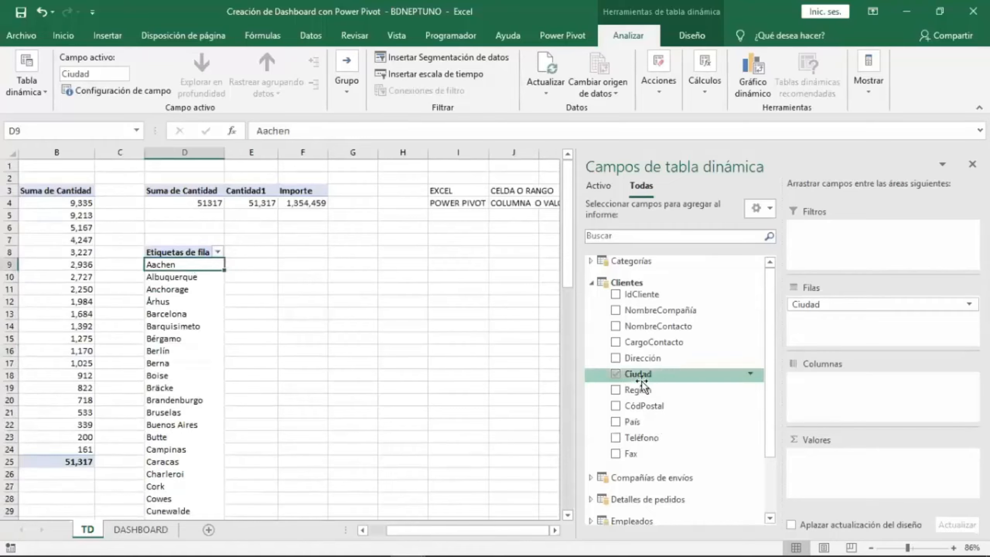
{"action": "left_click", "coordinate": [615, 373]}
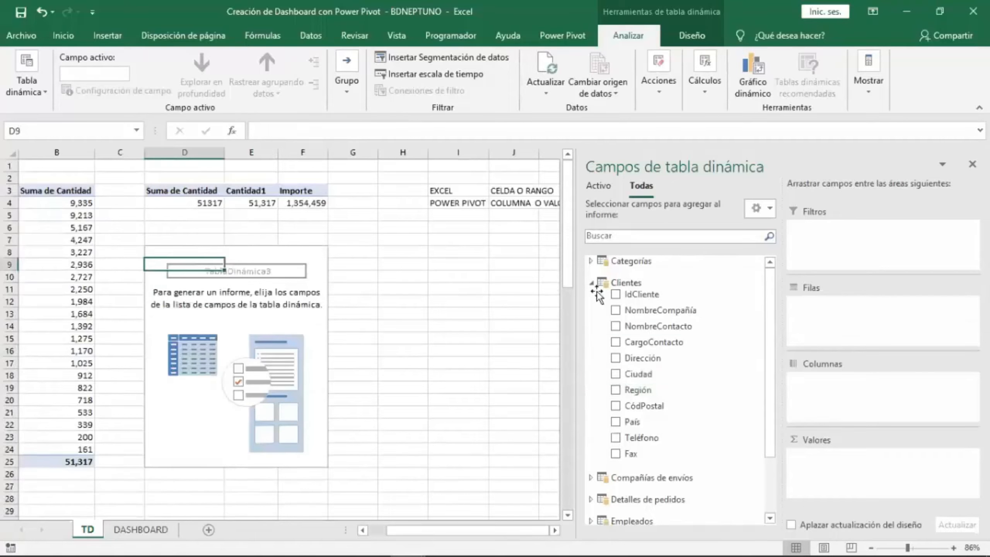
Expand the Categorías table and place NombreCategoría in the PivotTable rows.
{"action": "left_click", "coordinate": [591, 261]}
{"action": "left_click_drag", "start_coordinate": [662, 288], "coordinate": [783, 324]}
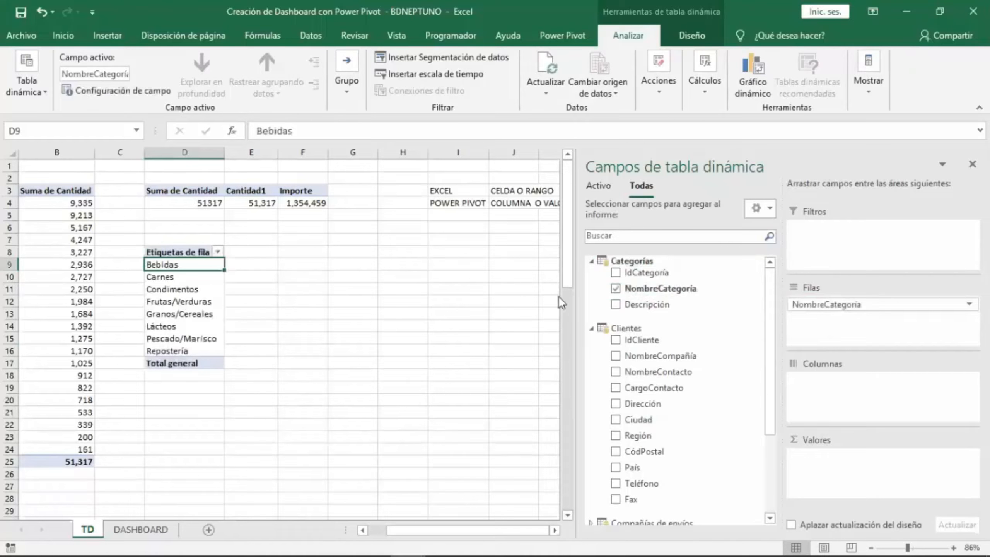
{"action": "mouse_move", "coordinate": [569, 281]}
{"action": "left_mouse_down"}
{"action": "mouse_move", "coordinate": [568, 407]}
{"action": "mouse_move", "coordinate": [568, 279]}
{"action": "left_mouse_up"}
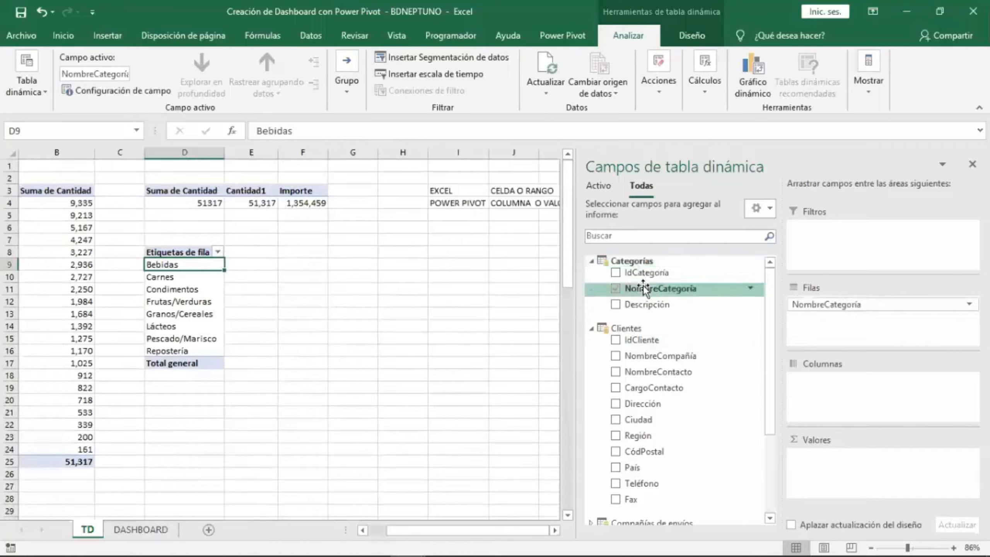
{"action": "left_click", "coordinate": [591, 329]}
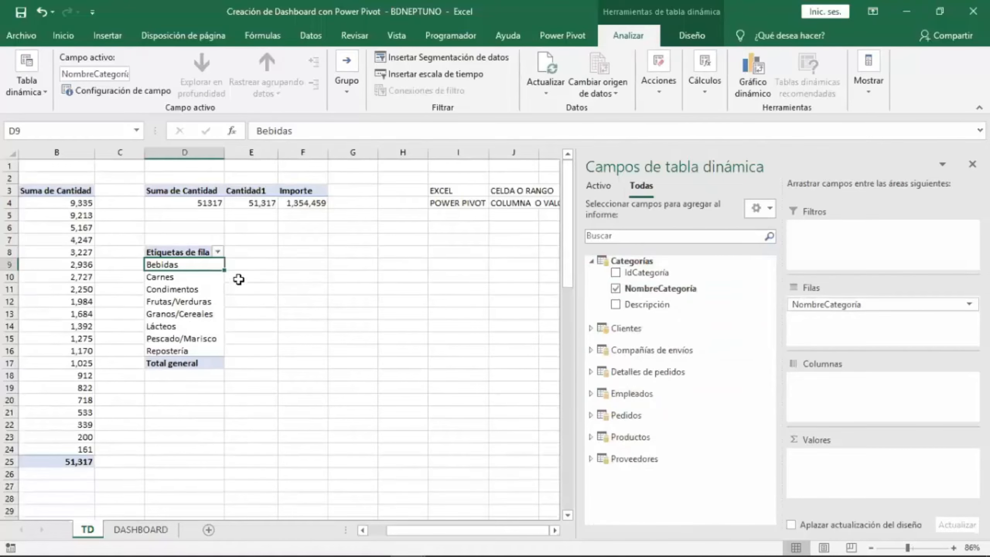
Expand Detalles de pedidos and add the Cantidad1 and Importe measures to the PivotTable values.
{"action": "left_click", "coordinate": [674, 372]}
{"action": "scroll", "coordinate": [684, 468], "scroll_direction": "down", "scroll_amount": 1}
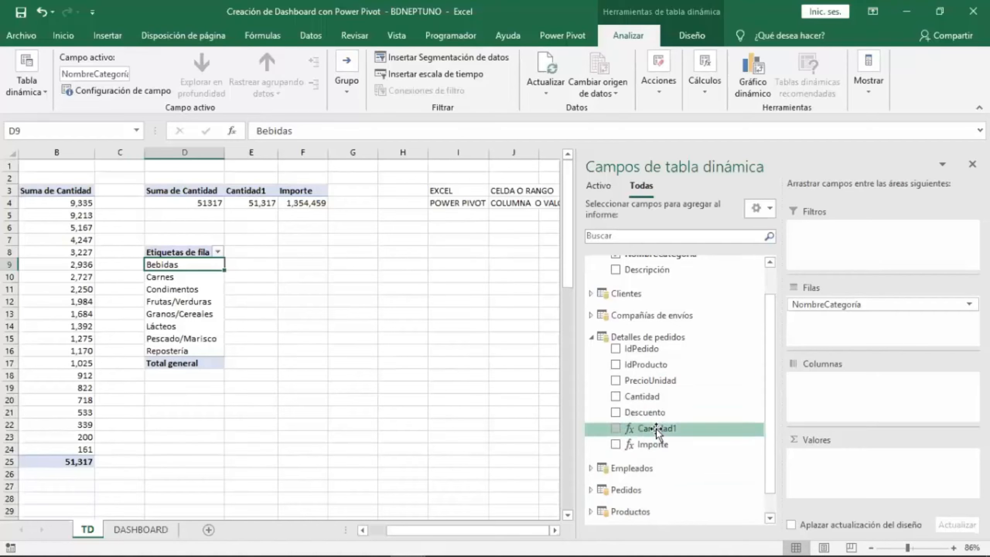
{"action": "left_click_drag", "start_coordinate": [656, 428], "coordinate": [853, 470]}
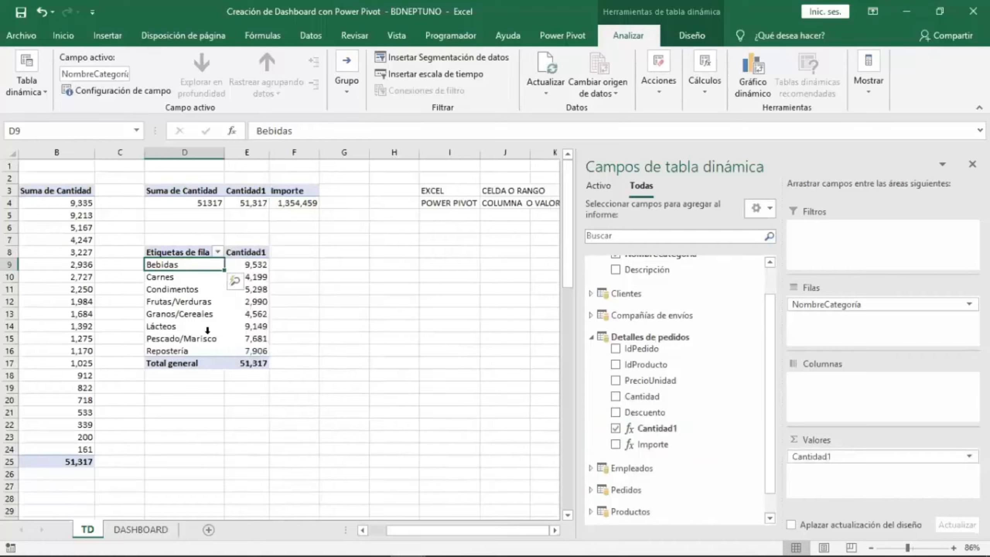
{"action": "left_click_drag", "start_coordinate": [662, 445], "coordinate": [847, 495]}
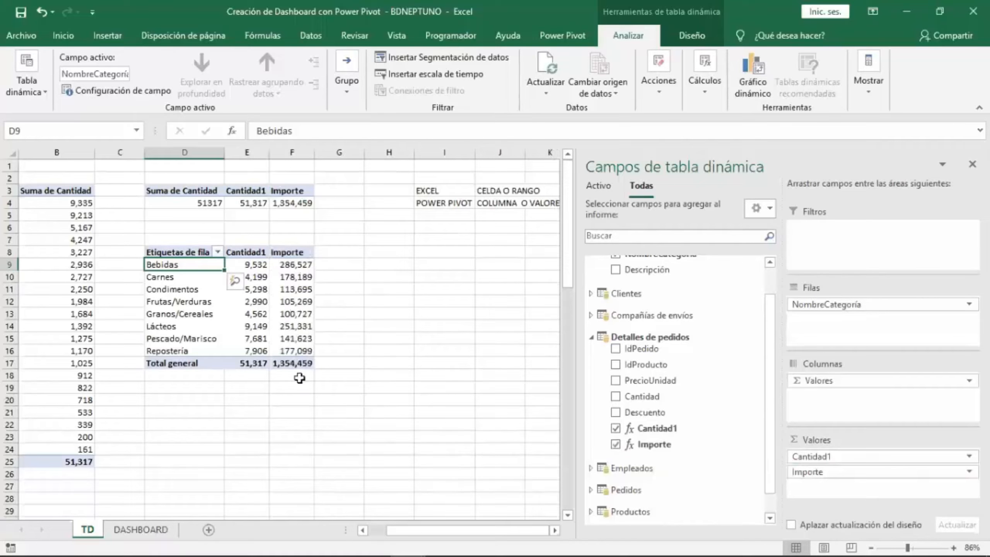
Compare the category PivotTable's Cantidad1 and Importe values and totals with the earlier measure totals.
{"action": "left_click", "coordinate": [236, 366]}
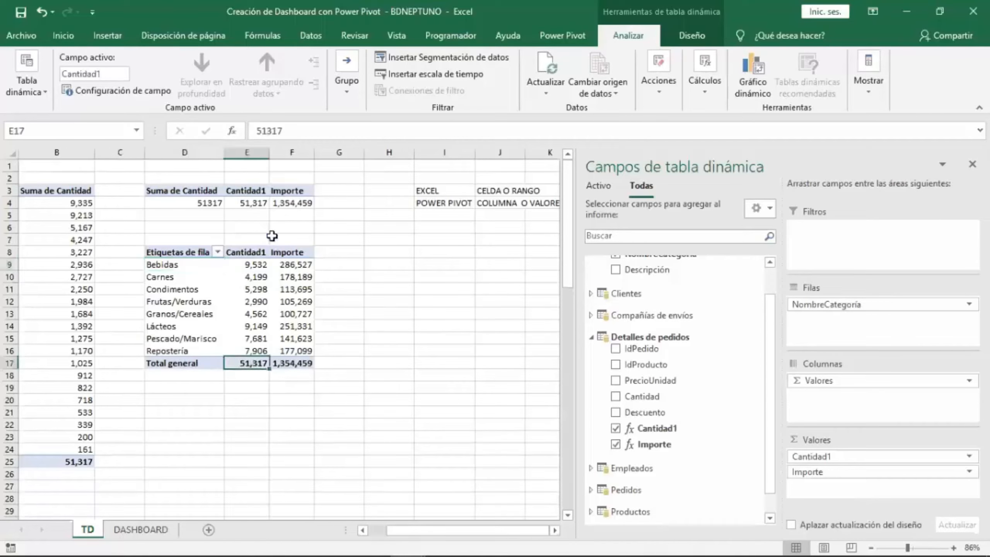
{"action": "left_click", "coordinate": [255, 203]}
{"action": "left_click", "coordinate": [289, 363]}
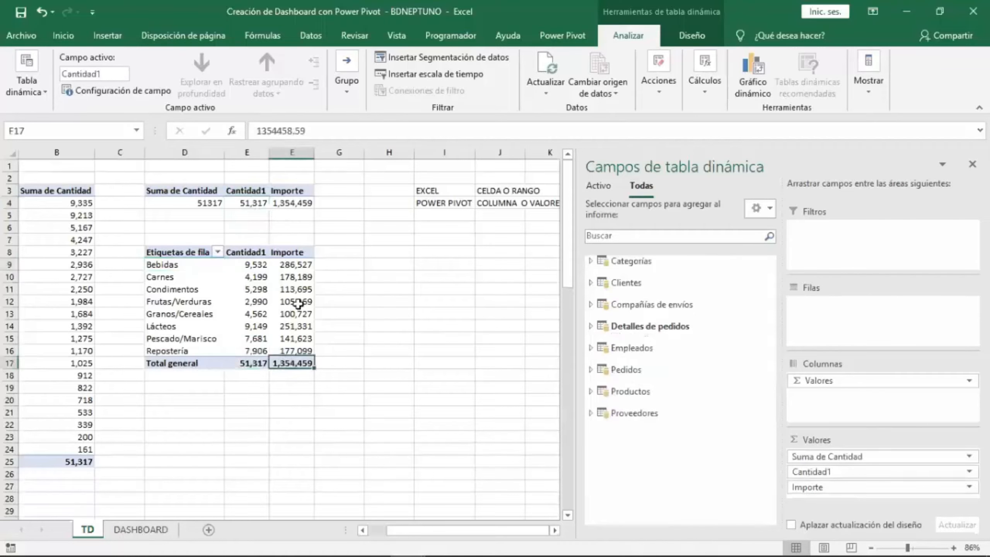
{"action": "left_click", "coordinate": [289, 204]}
{"action": "left_click", "coordinate": [306, 301]}
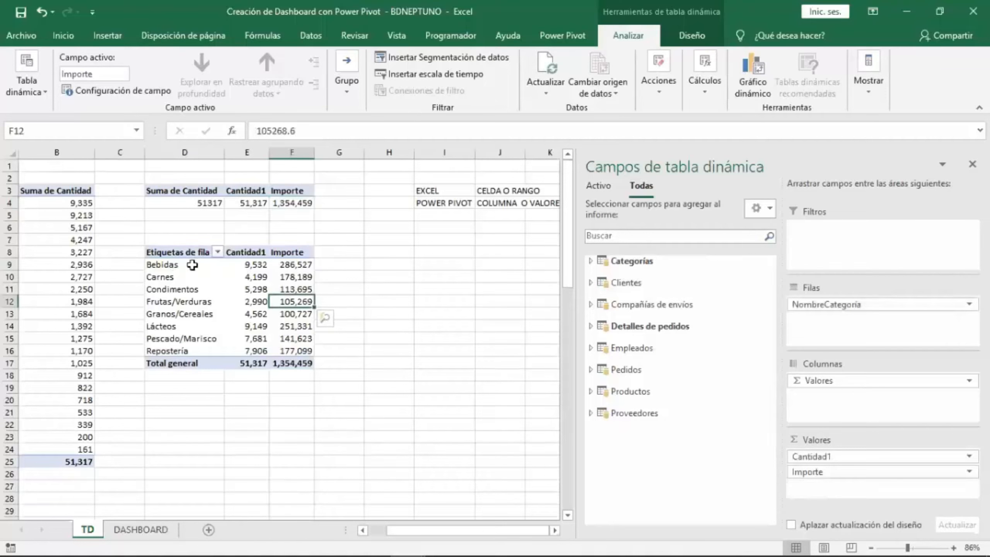
{"action": "left_click", "coordinate": [257, 265]}
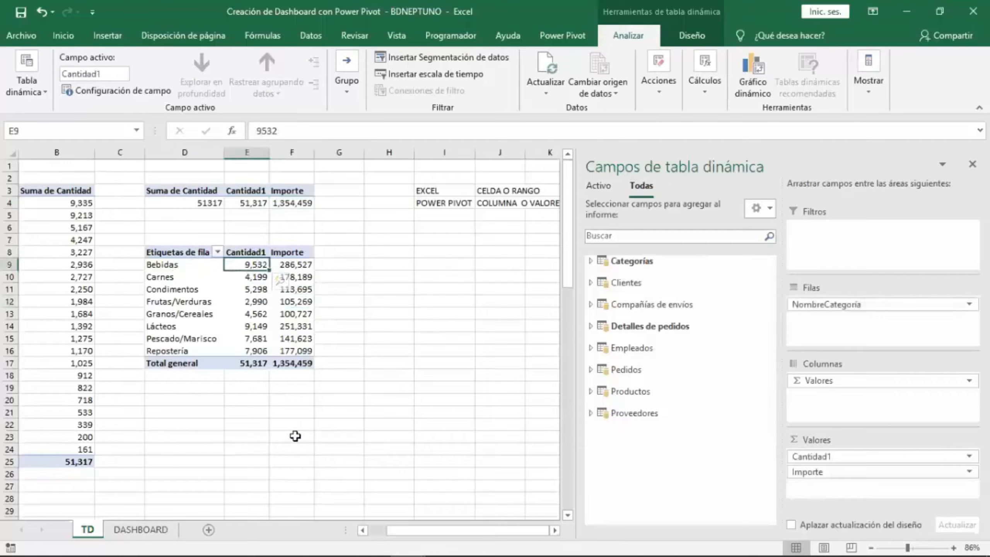
{"action": "left_click", "coordinate": [302, 265]}
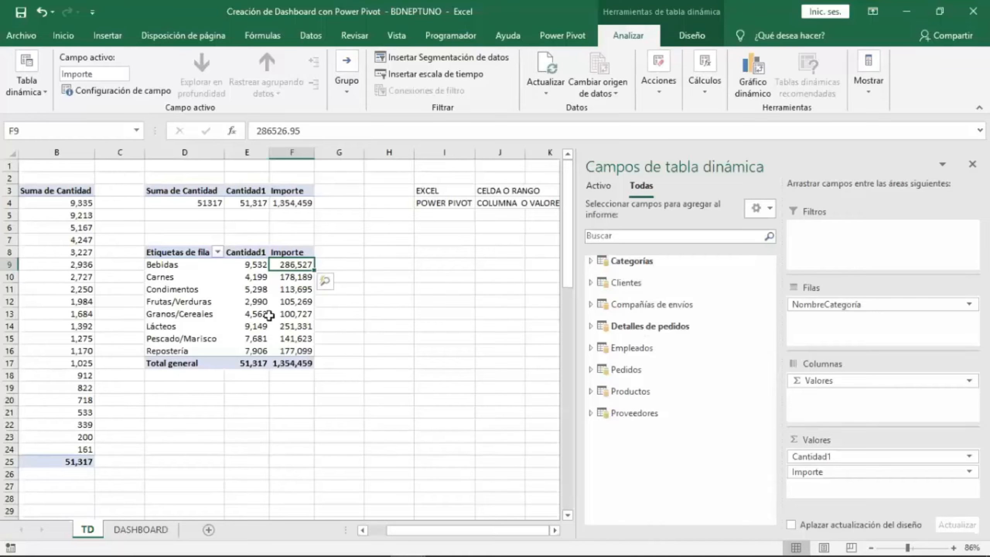
{"action": "left_click", "coordinate": [261, 291]}
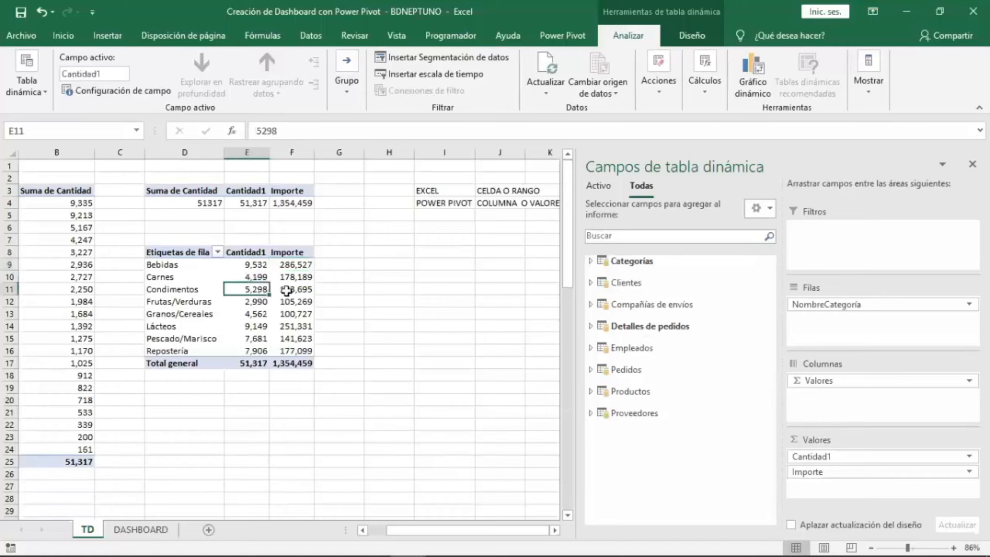
{"action": "left_click", "coordinate": [300, 291]}
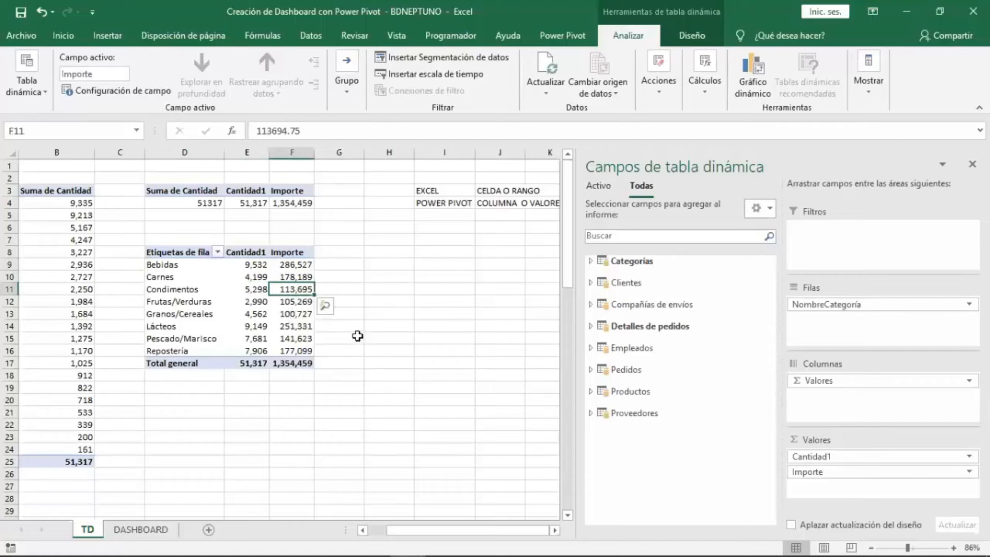
Open the Power Pivot Measures menu to manage the workbook's measures.
{"action": "left_click", "coordinate": [700, 37]}
{"action": "left_click", "coordinate": [622, 33]}
{"action": "left_click", "coordinate": [294, 277]}
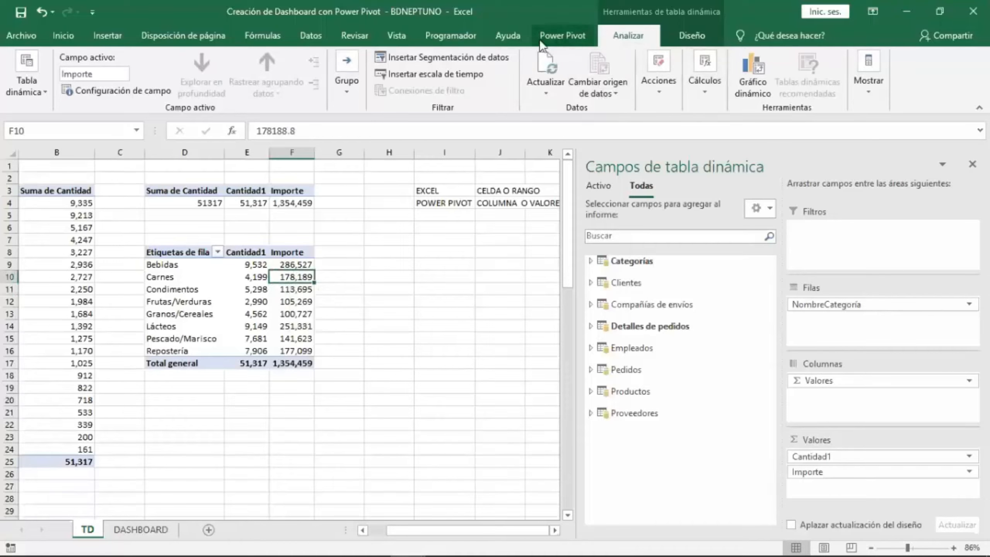
{"action": "left_click", "coordinate": [556, 40]}
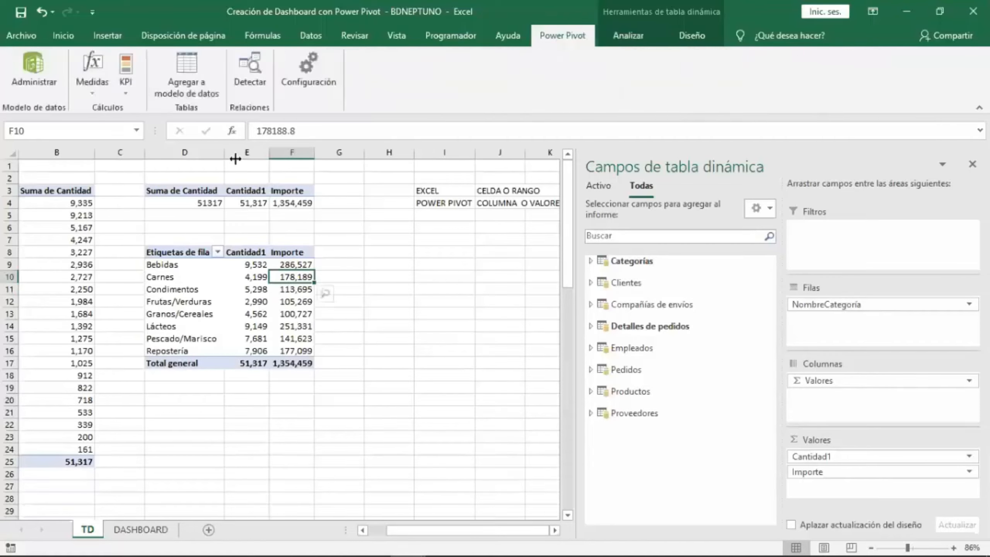
{"action": "left_click", "coordinate": [104, 95]}
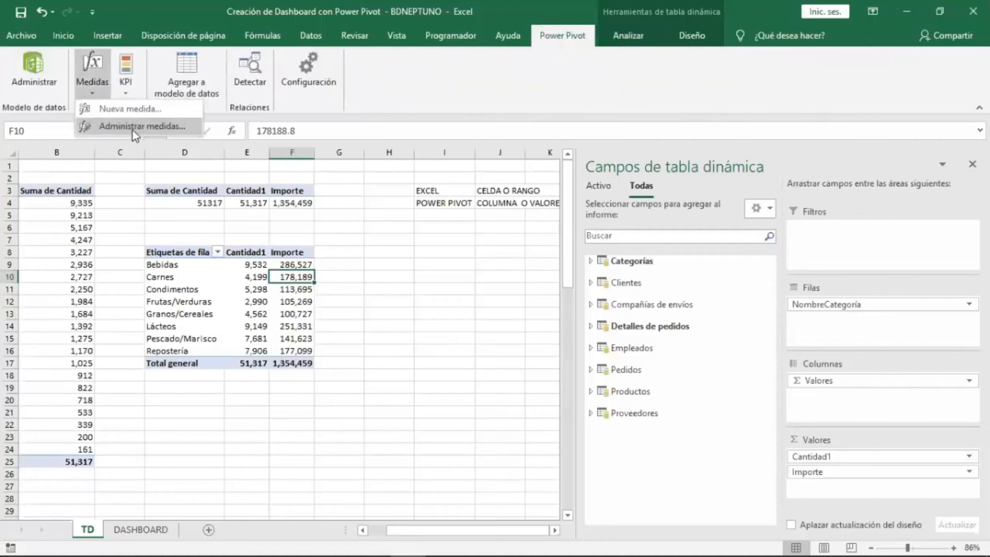
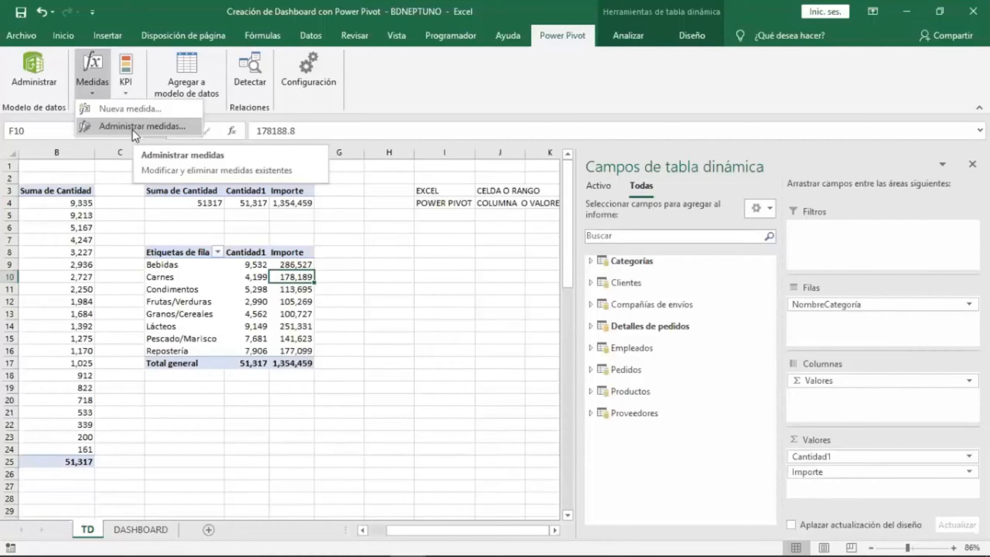
Open the workbook's measure manager and review the Importe measure's SUMX formula and number format.
{"action": "left_click", "coordinate": [132, 126]}
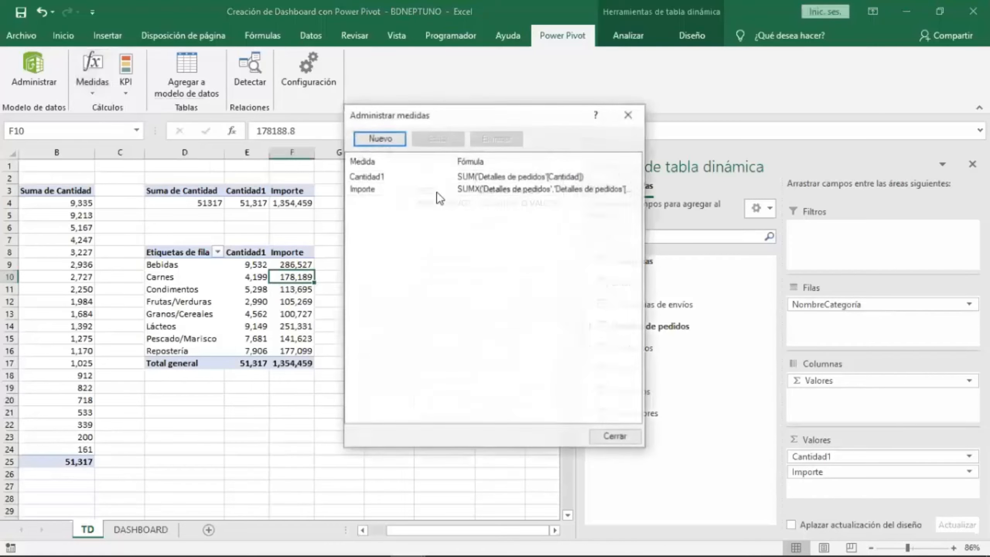
{"action": "left_click_drag", "start_coordinate": [556, 120], "coordinate": [634, 139]}
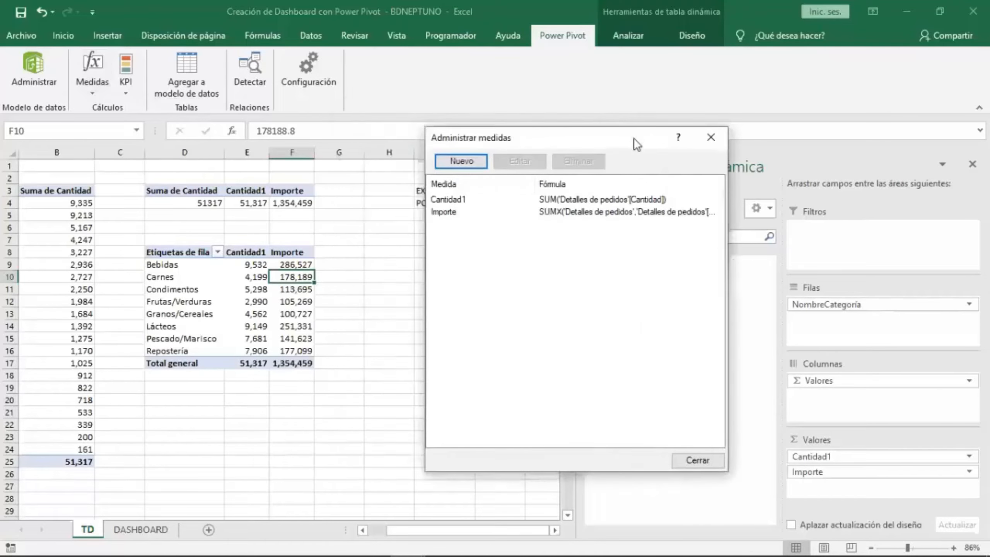
{"action": "left_click", "coordinate": [456, 212]}
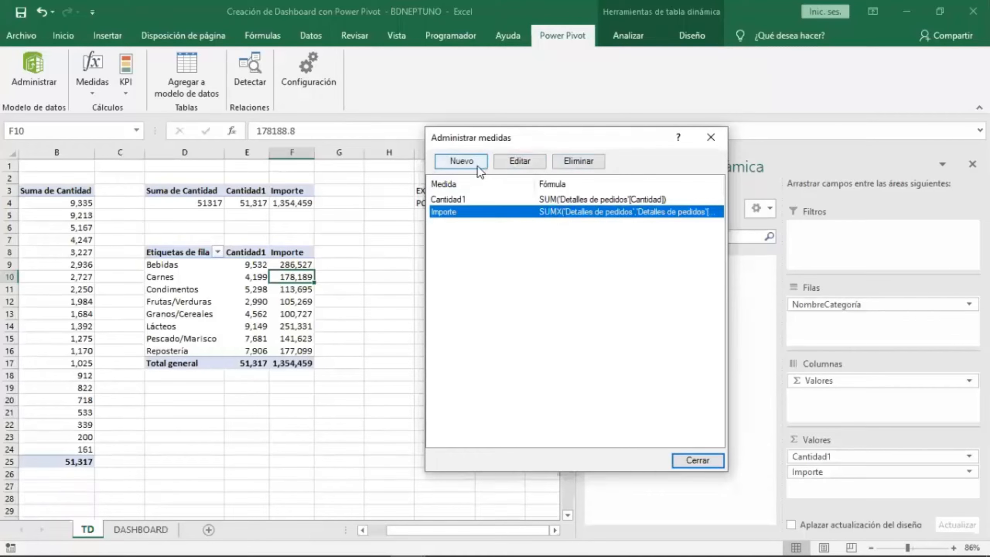
{"action": "left_click", "coordinate": [535, 166]}
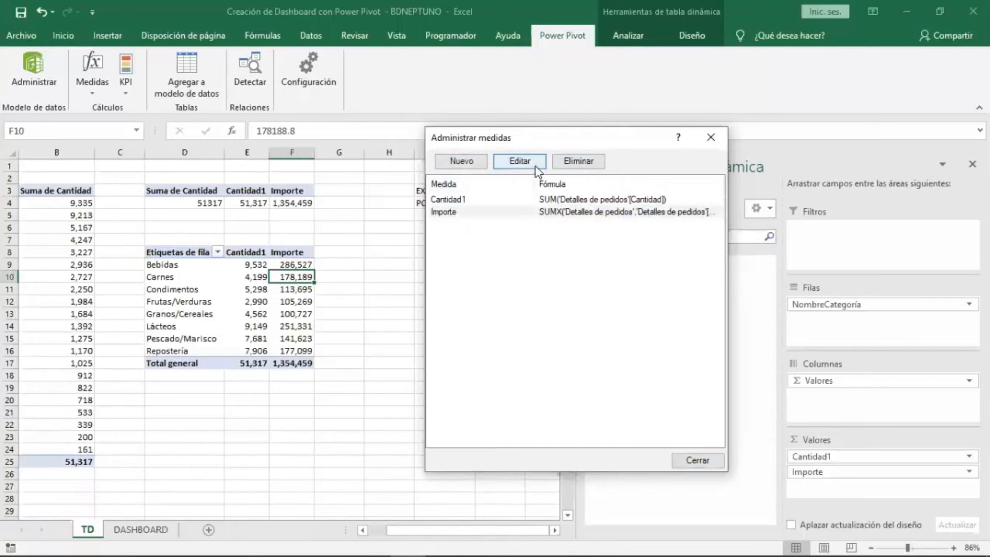
{"action": "left_click", "coordinate": [638, 239]}
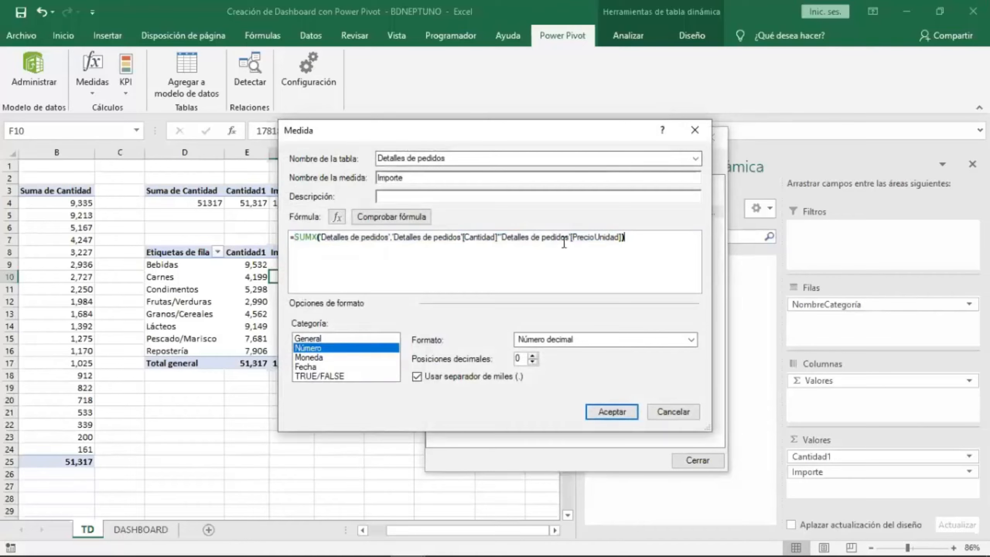
{"action": "left_click", "coordinate": [612, 414]}
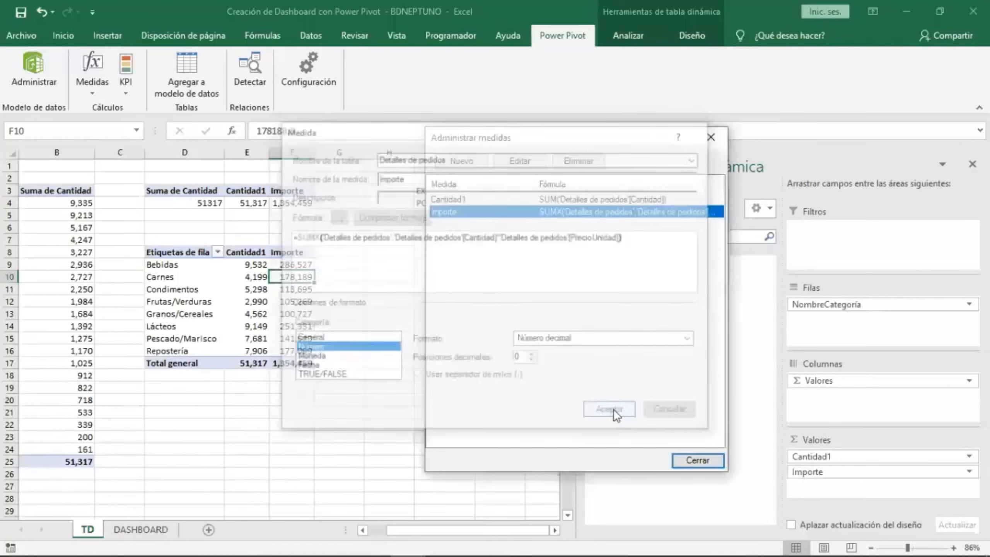
Review the Cantidad1 measure's SUM formula and format settings, then close the measure manager.
{"action": "left_click", "coordinate": [483, 199]}
{"action": "left_click", "coordinate": [519, 161]}
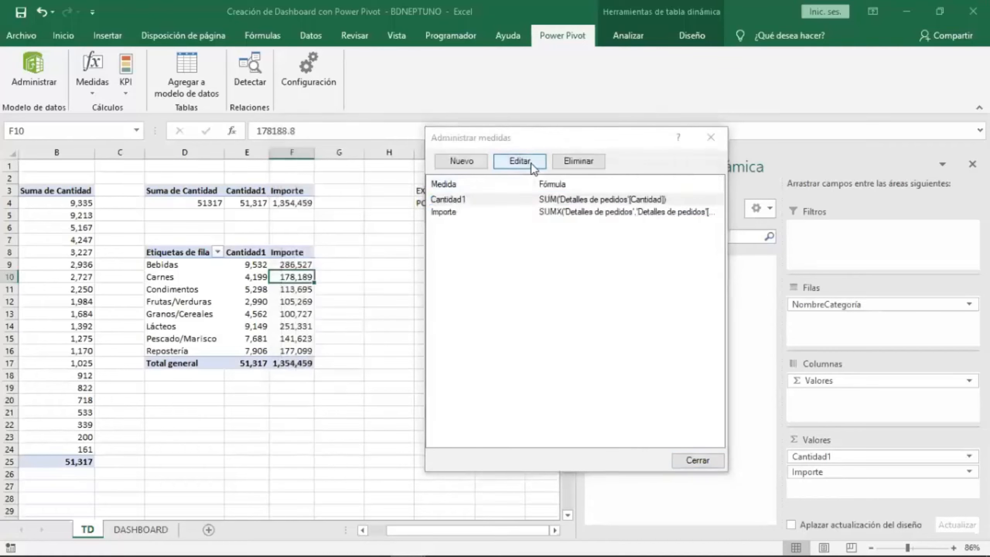
{"action": "left_click", "coordinate": [469, 236]}
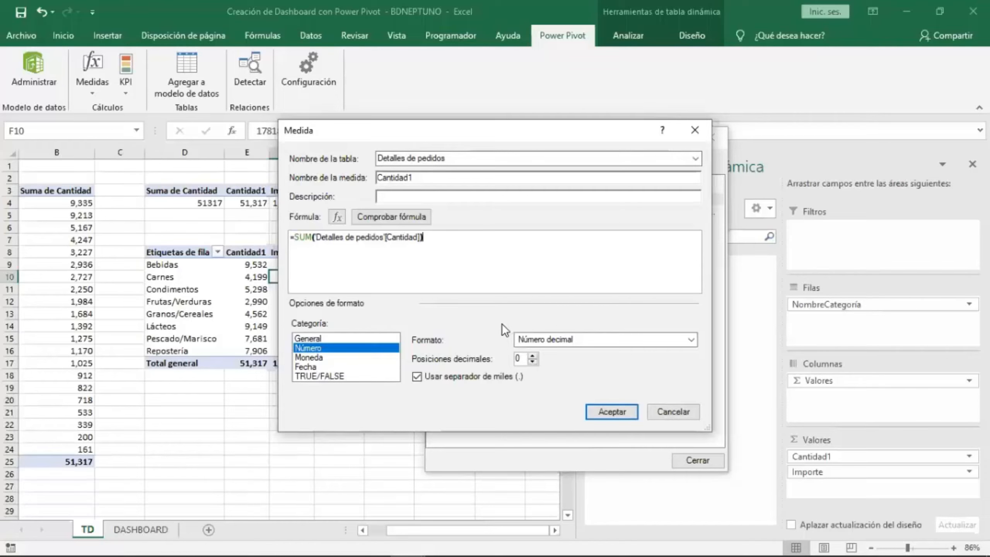
{"action": "left_click", "coordinate": [620, 412]}
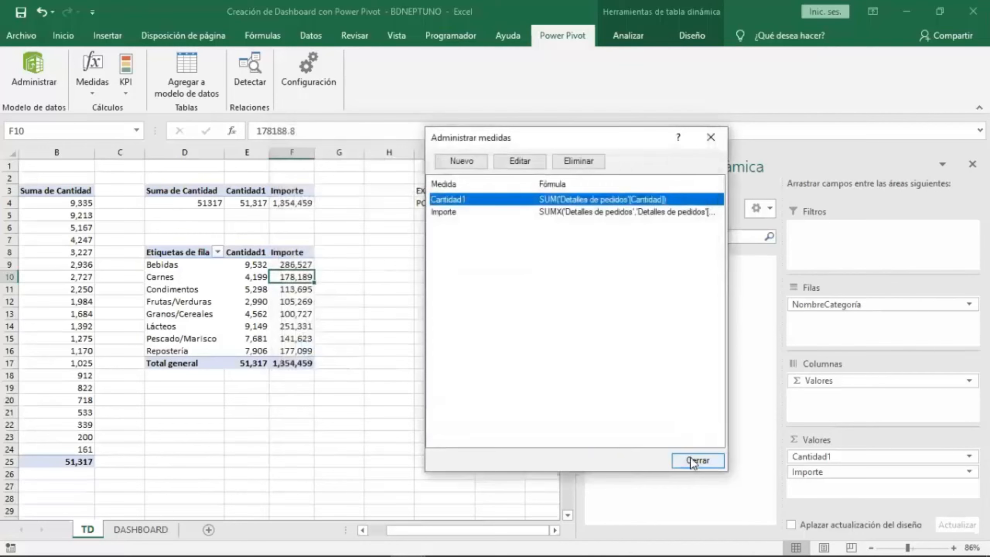
{"action": "left_click", "coordinate": [693, 460]}
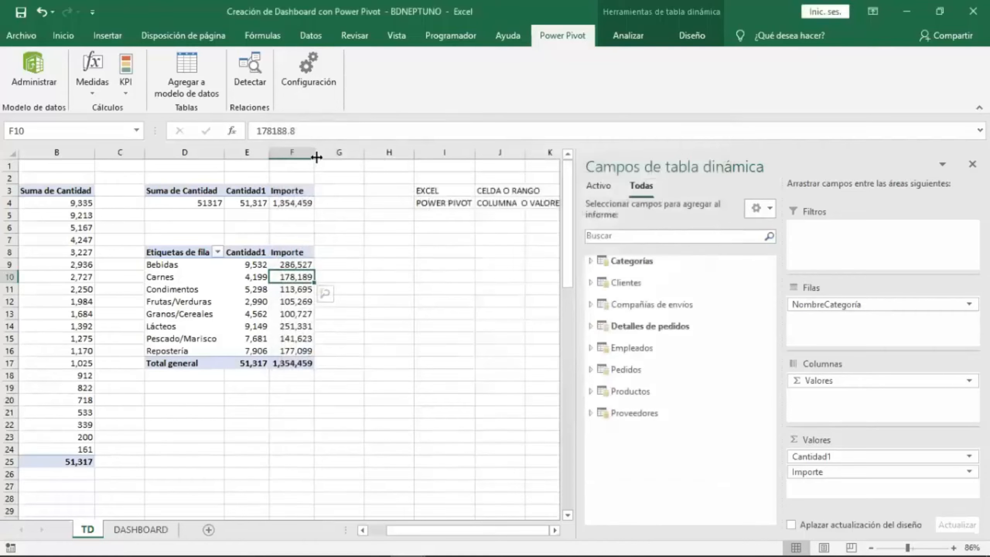
Widen the Importe column and remove Cantidad1 from the category PivotTable's values.
{"action": "left_click_drag", "start_coordinate": [316, 156], "coordinate": [328, 156]}
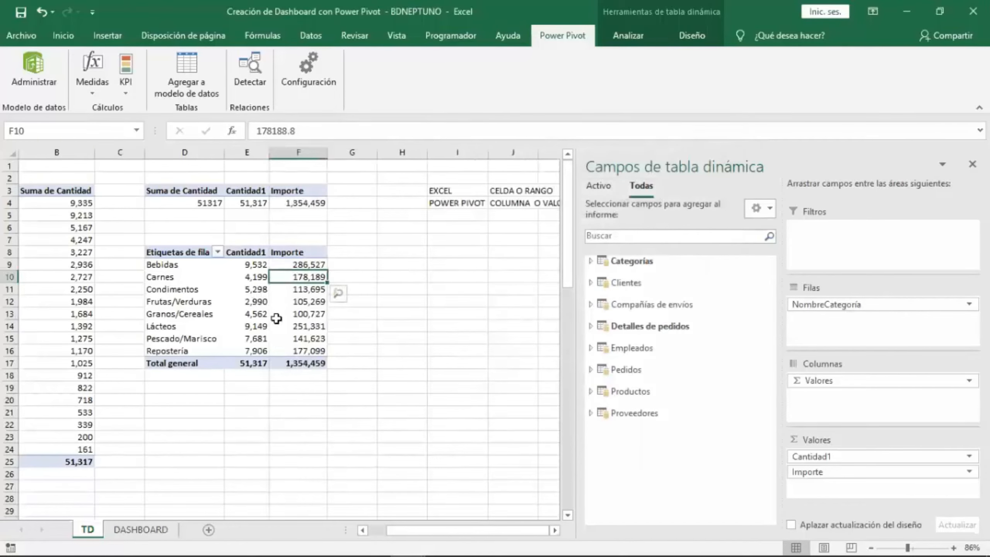
{"action": "mouse_move", "coordinate": [276, 319]}
{"action": "left_click", "coordinate": [257, 304]}
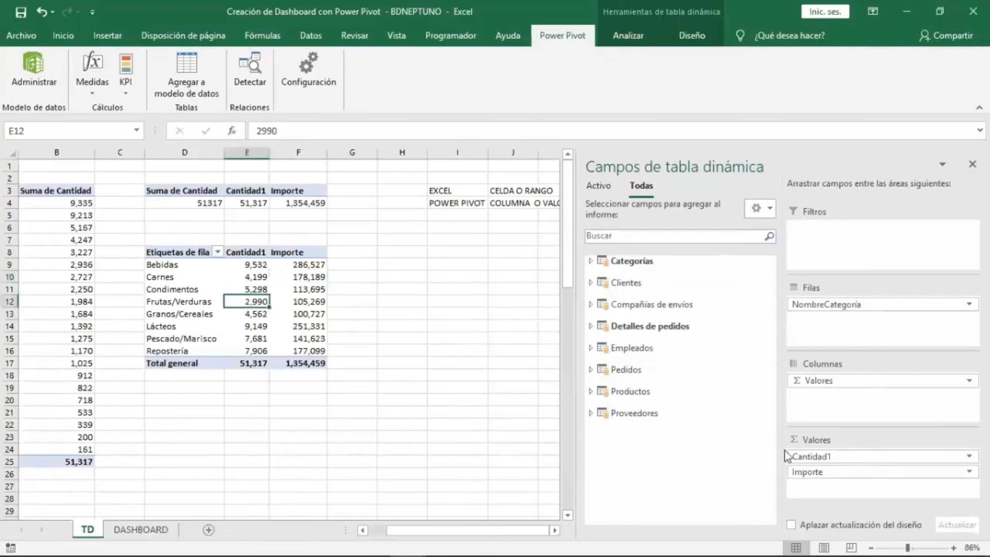
{"action": "left_click_drag", "start_coordinate": [829, 459], "coordinate": [355, 428]}
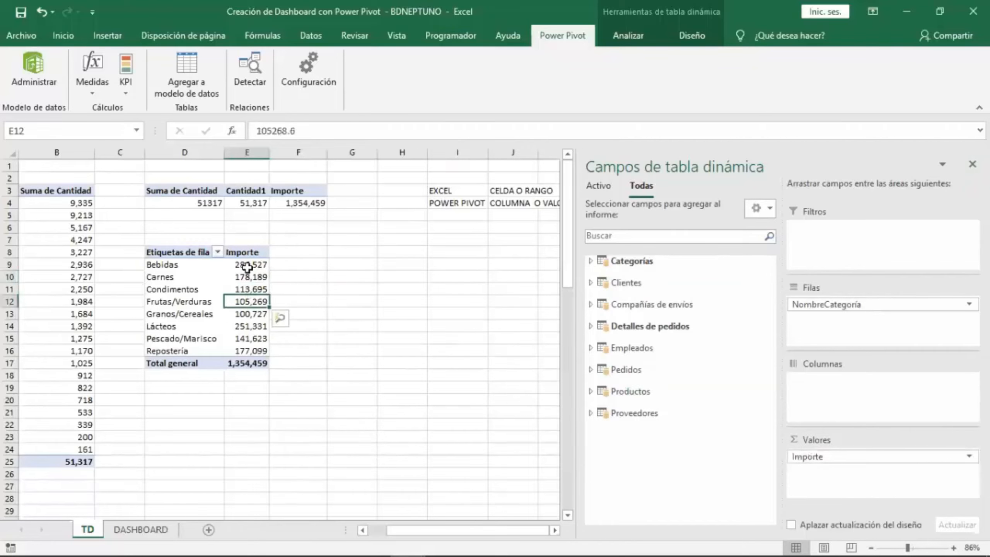
Insert a clustered column PivotChart from the category PivotTable, close the field list and move the chart beside the table.
{"action": "left_click", "coordinate": [248, 266]}
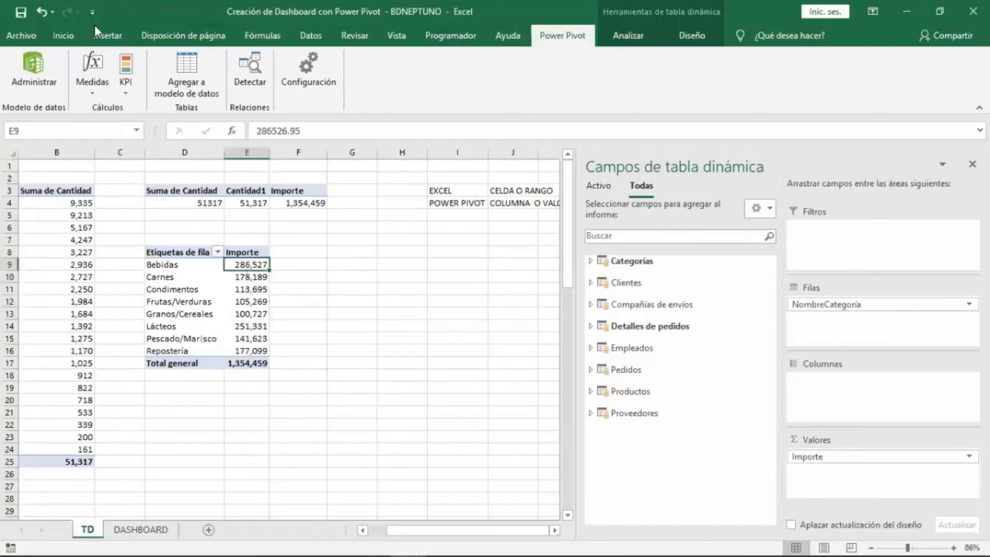
{"action": "left_click", "coordinate": [630, 39]}
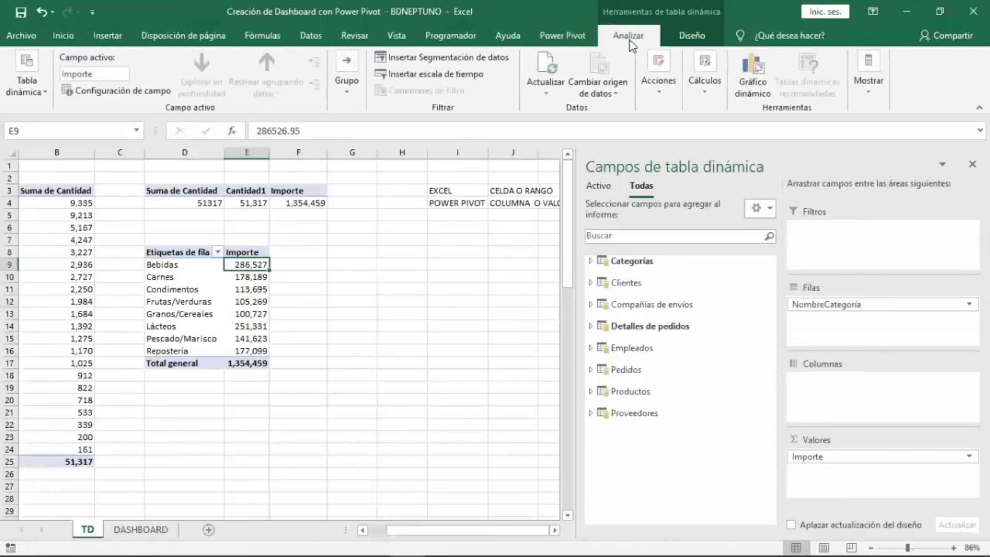
{"action": "left_click", "coordinate": [758, 92]}
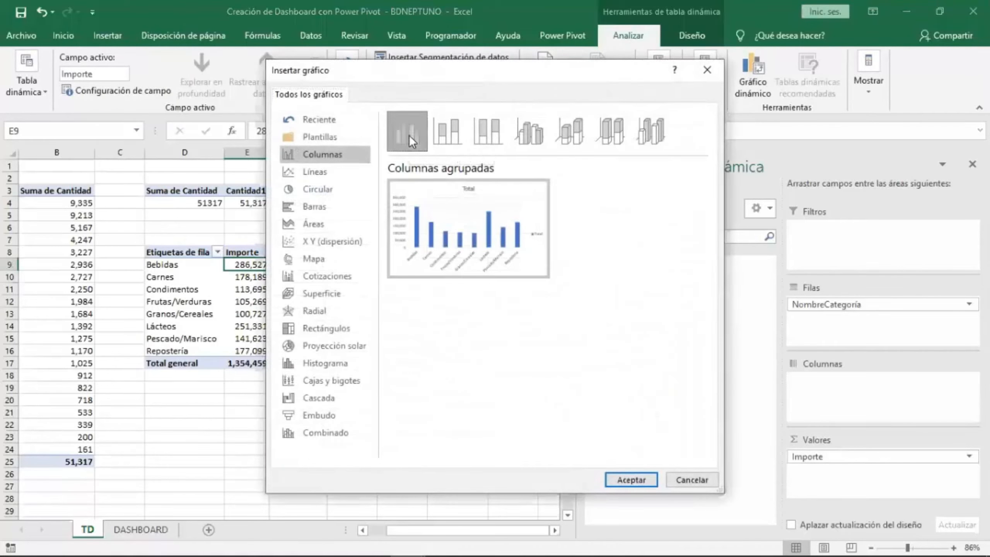
{"action": "double_click", "coordinate": [409, 135]}
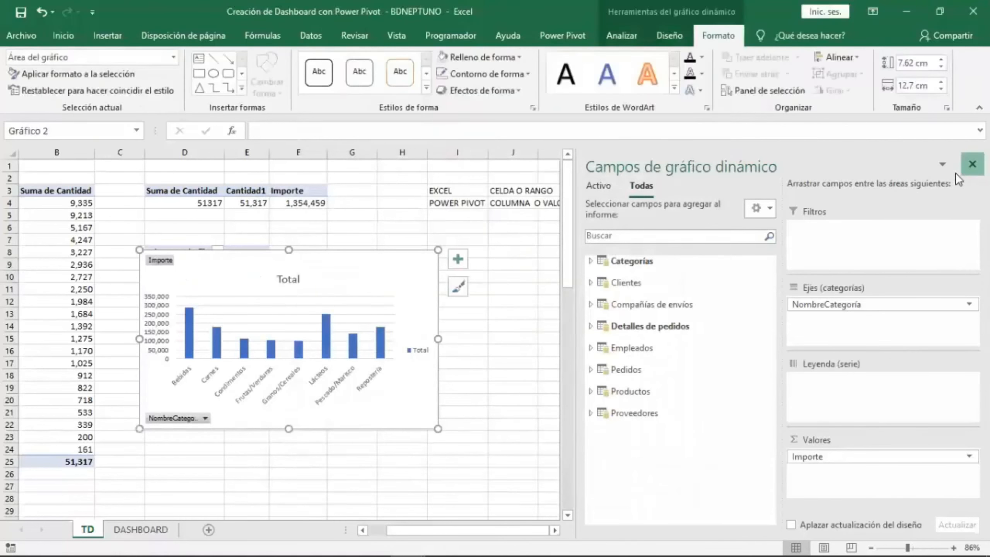
{"action": "left_click", "coordinate": [972, 164]}
{"action": "left_click_drag", "start_coordinate": [369, 250], "coordinate": [537, 226]}
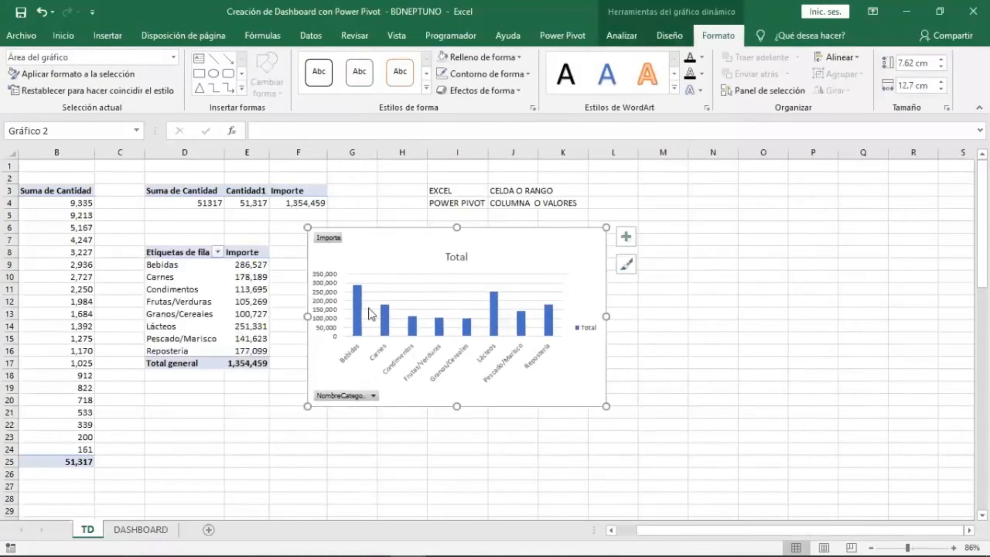
Switch the category PivotTable's report layout to tabular form.
{"action": "left_click", "coordinate": [197, 278]}
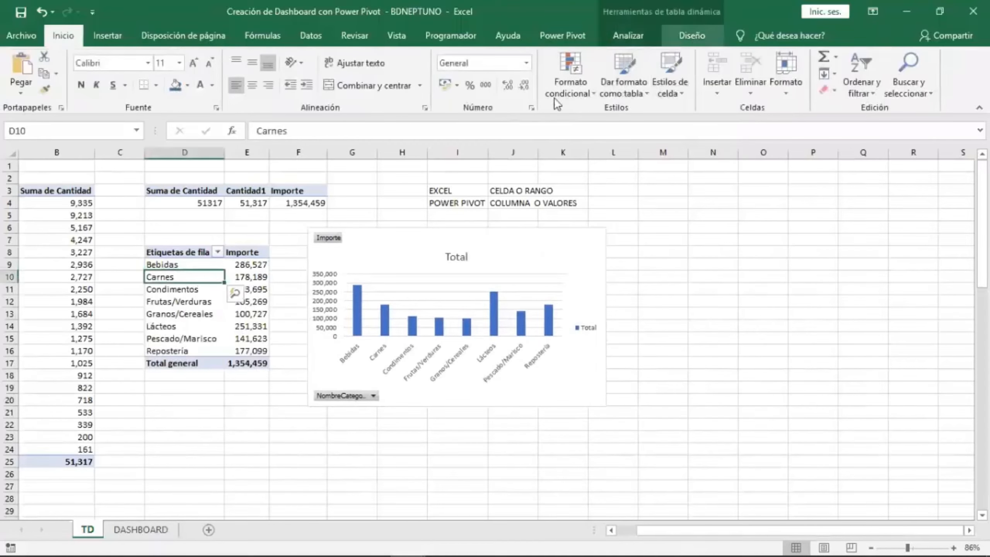
{"action": "left_click", "coordinate": [692, 36]}
{"action": "left_click", "coordinate": [121, 82]}
{"action": "left_click", "coordinate": [171, 148]}
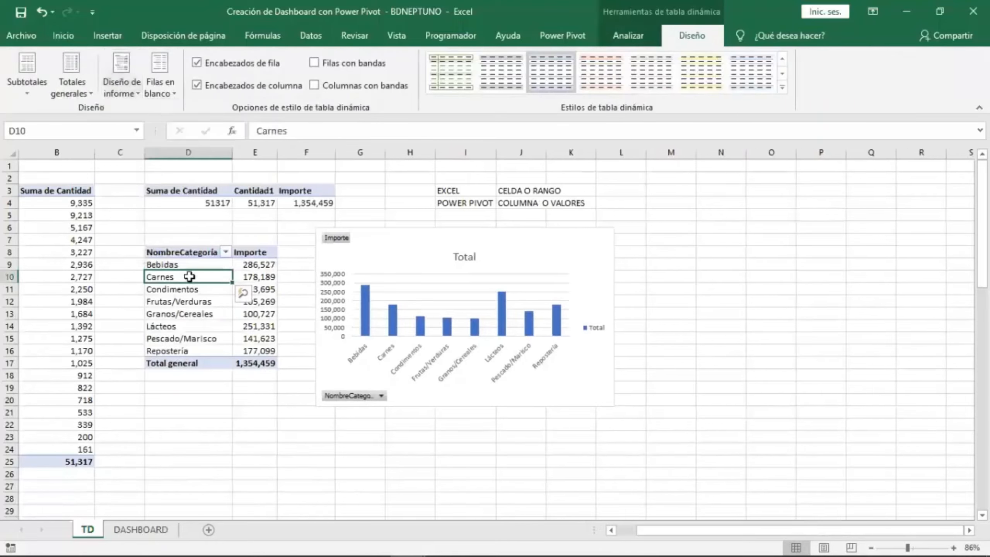
Enlarge the PivotChart and reposition it next to the PivotTable.
{"action": "left_click", "coordinate": [248, 311]}
{"action": "left_click_drag", "start_coordinate": [393, 236], "coordinate": [371, 230]}
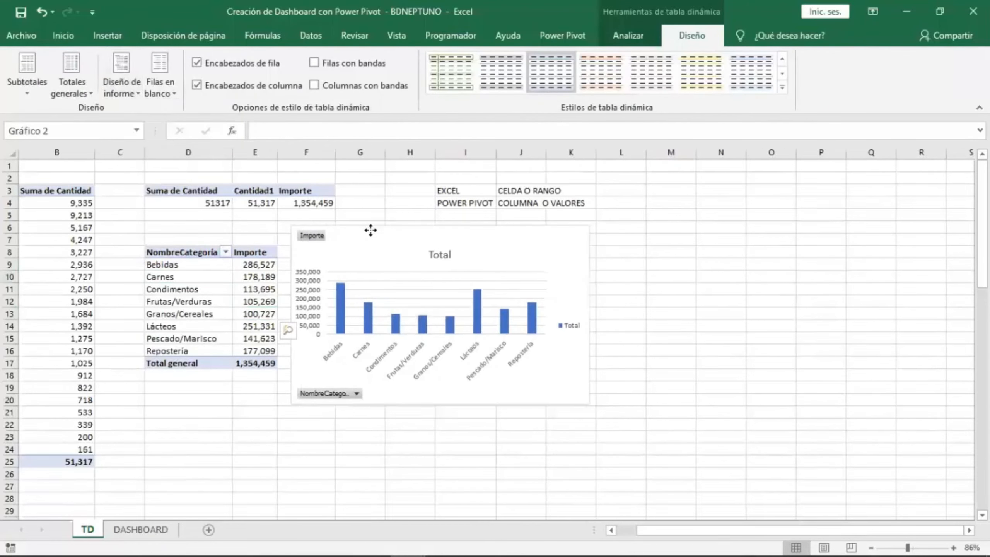
{"action": "left_click_drag", "start_coordinate": [590, 404], "coordinate": [643, 437]}
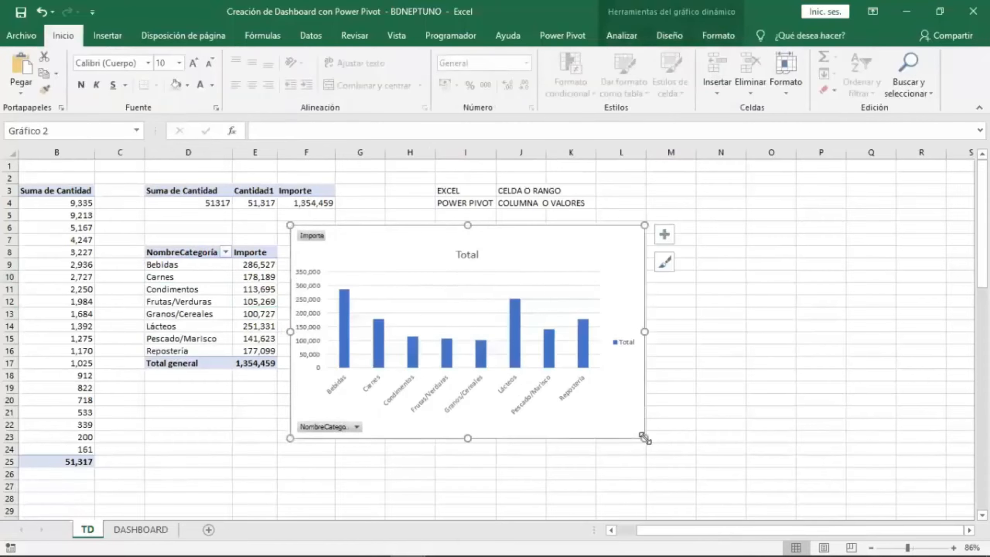
{"action": "left_click_drag", "start_coordinate": [389, 227], "coordinate": [402, 224]}
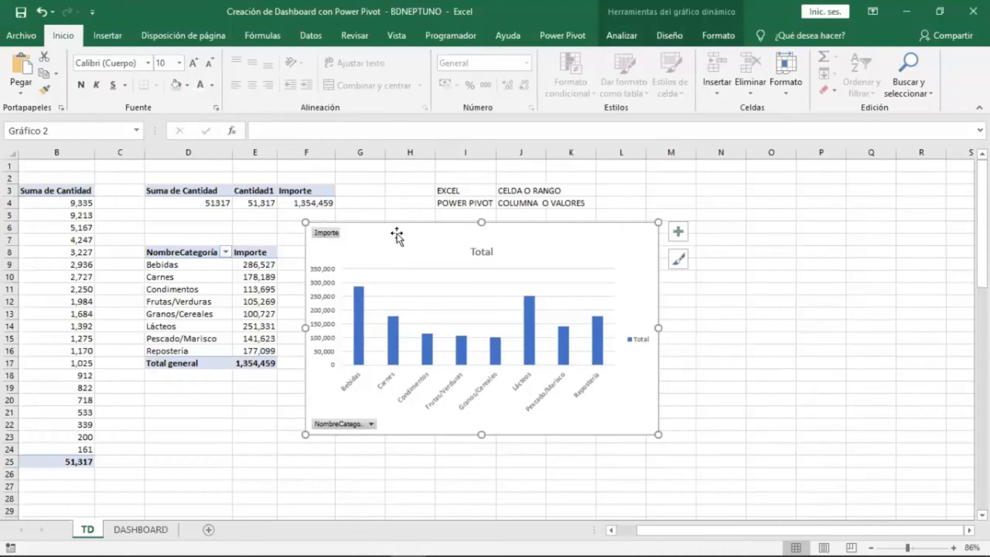
{"action": "left_click_drag", "start_coordinate": [402, 224], "coordinate": [415, 227]}
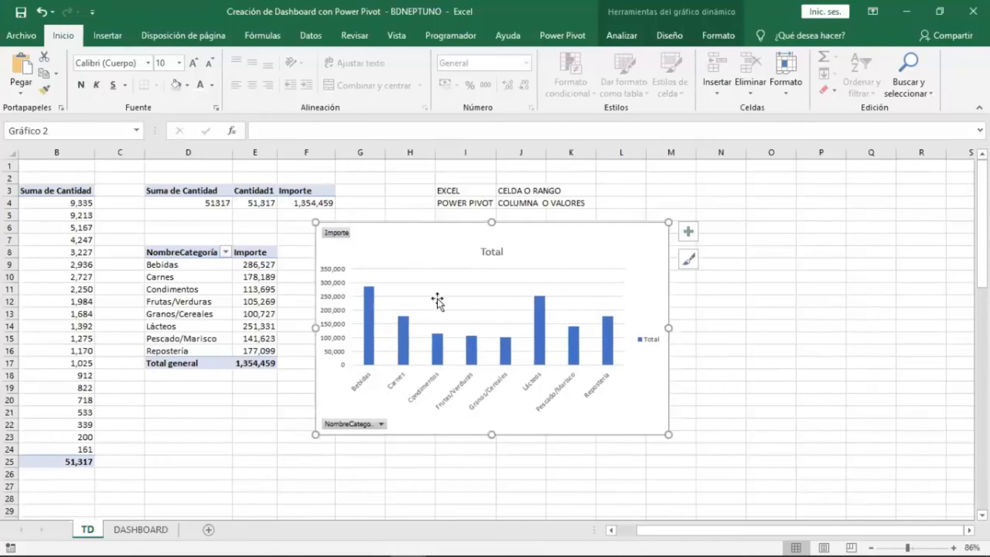
Remove the chart's title, gridlines, legend and primary vertical axis.
{"action": "left_click", "coordinate": [688, 232]}
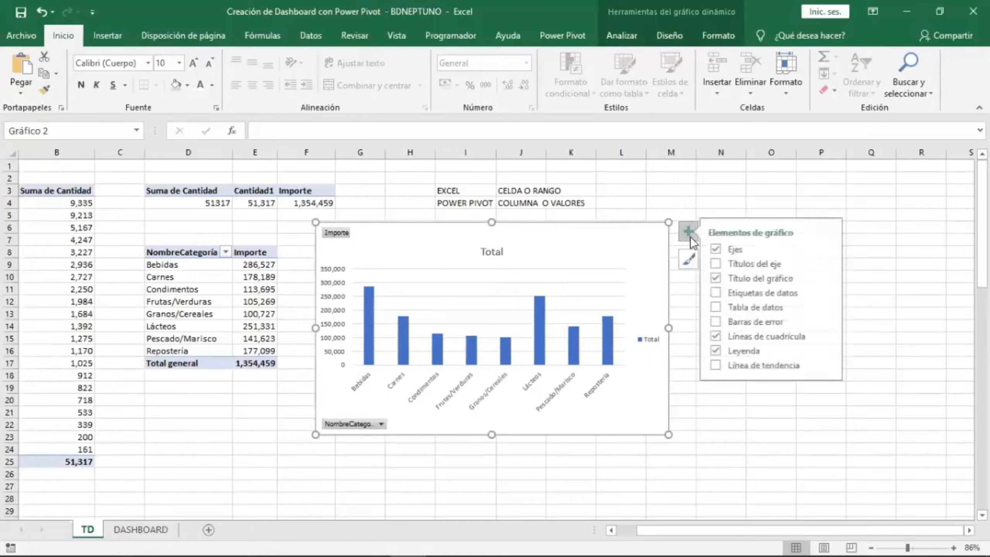
{"action": "left_click", "coordinate": [723, 336]}
{"action": "left_click", "coordinate": [723, 278]}
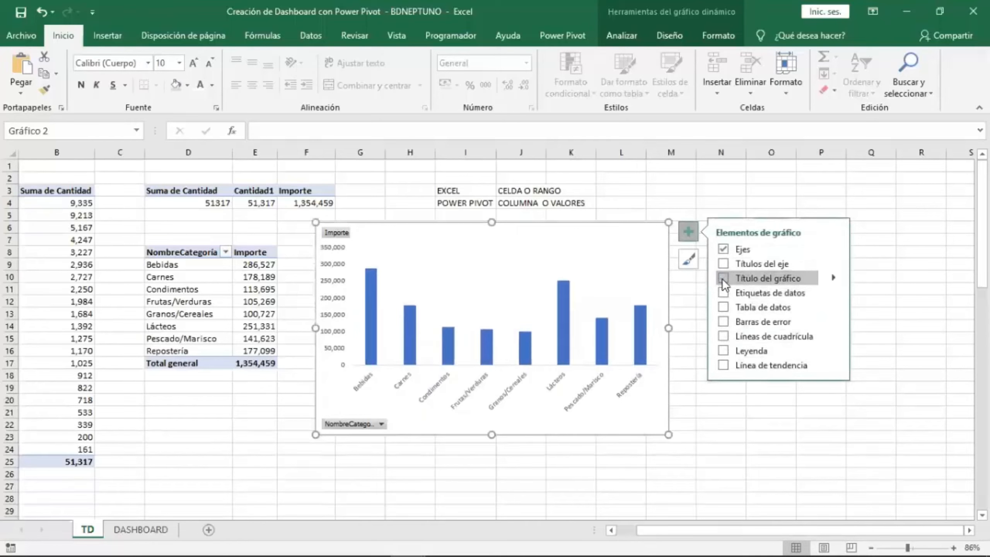
{"action": "mouse_move", "coordinate": [832, 249]}
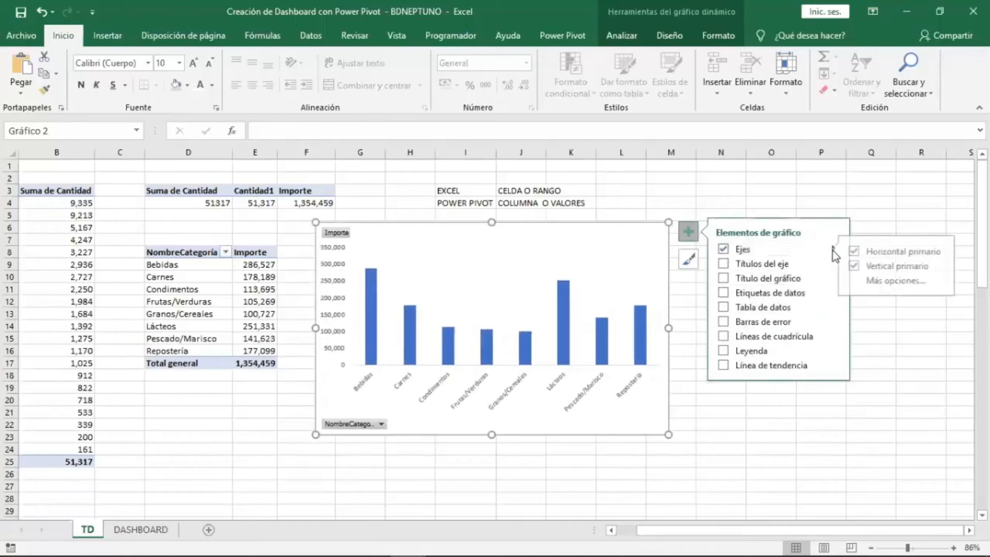
{"action": "left_click", "coordinate": [862, 267]}
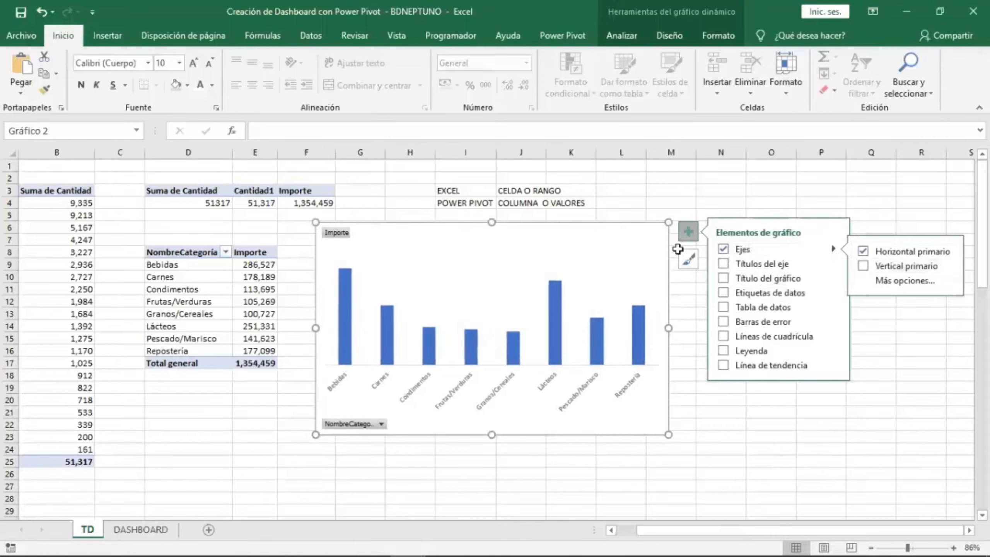
{"action": "left_click", "coordinate": [686, 239]}
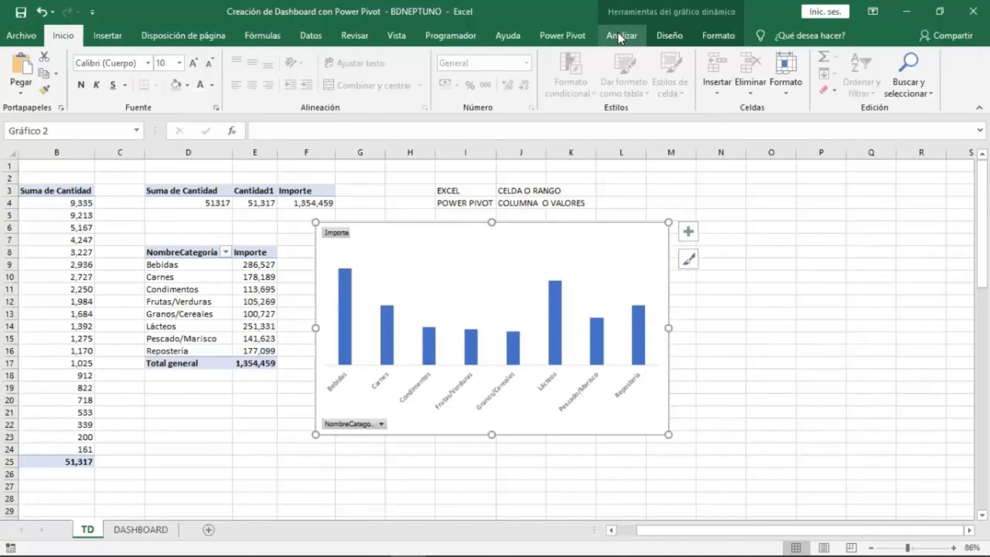
Hide the PivotChart's field buttons and copy the chart.
{"action": "left_click", "coordinate": [629, 34]}
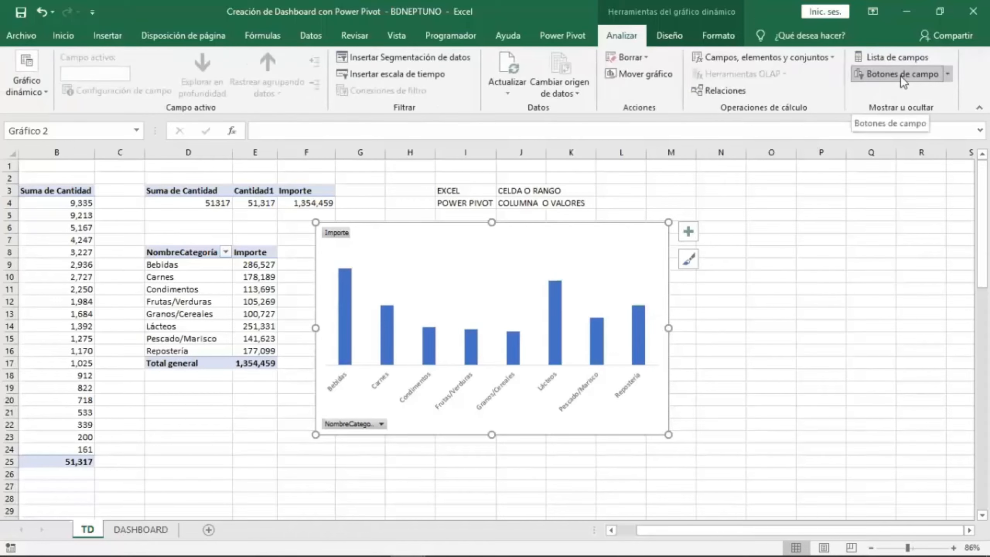
{"action": "left_click", "coordinate": [899, 75]}
{"action": "mouse_move", "coordinate": [638, 234]}
{"action": "left_mouse_down"}
{"action": "mouse_move", "coordinate": [628, 221]}
{"action": "mouse_move", "coordinate": [777, 277]}
{"action": "mouse_move", "coordinate": [646, 234]}
{"action": "left_mouse_up"}
{"action": "right_click", "coordinate": [645, 234]}
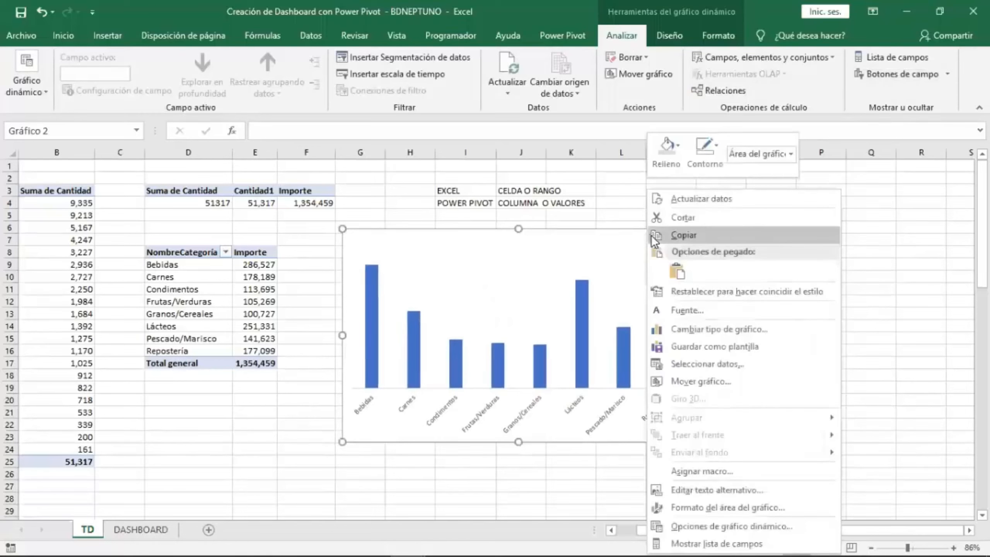
{"action": "left_click", "coordinate": [700, 219]}
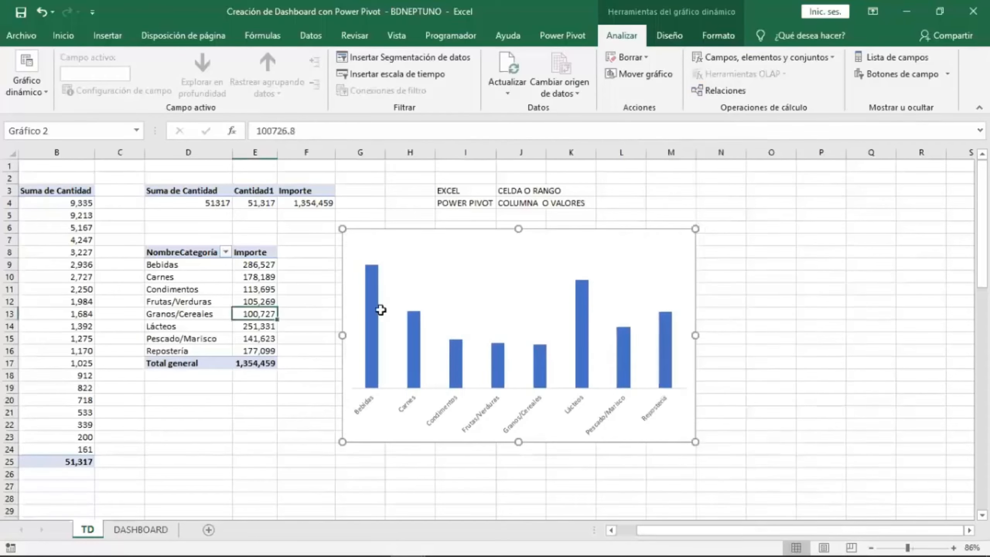
On the DASHBOARD sheet, fill the range E3:M12 beside the country chart with a light gray.
{"action": "left_click", "coordinate": [141, 529]}
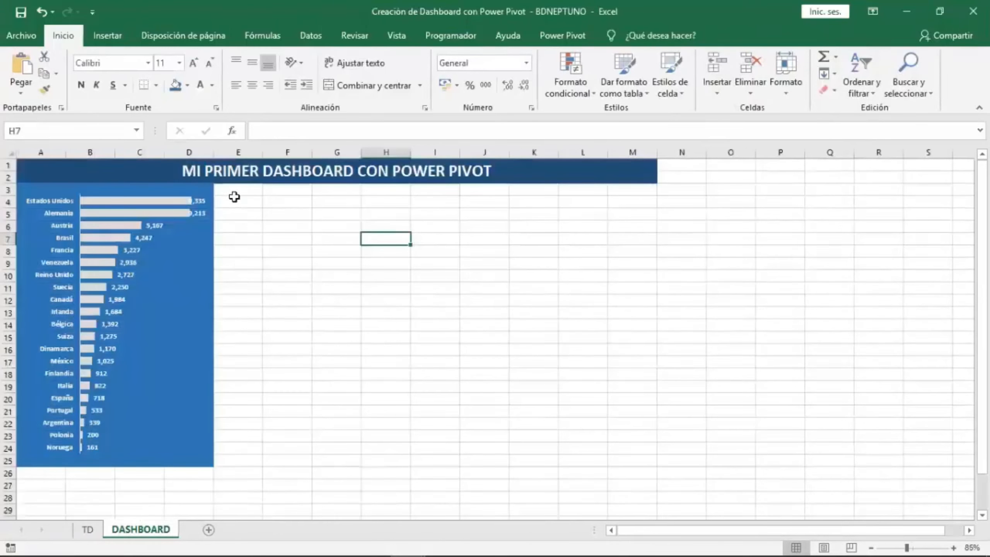
{"action": "left_click_drag", "start_coordinate": [239, 190], "coordinate": [634, 305]}
{"action": "left_click", "coordinate": [212, 86]}
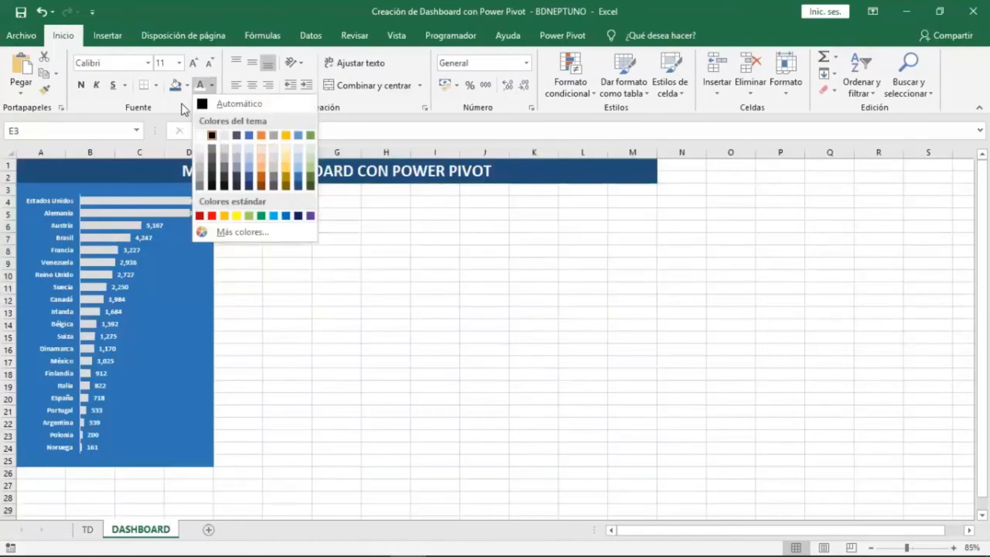
{"action": "left_click", "coordinate": [187, 85]}
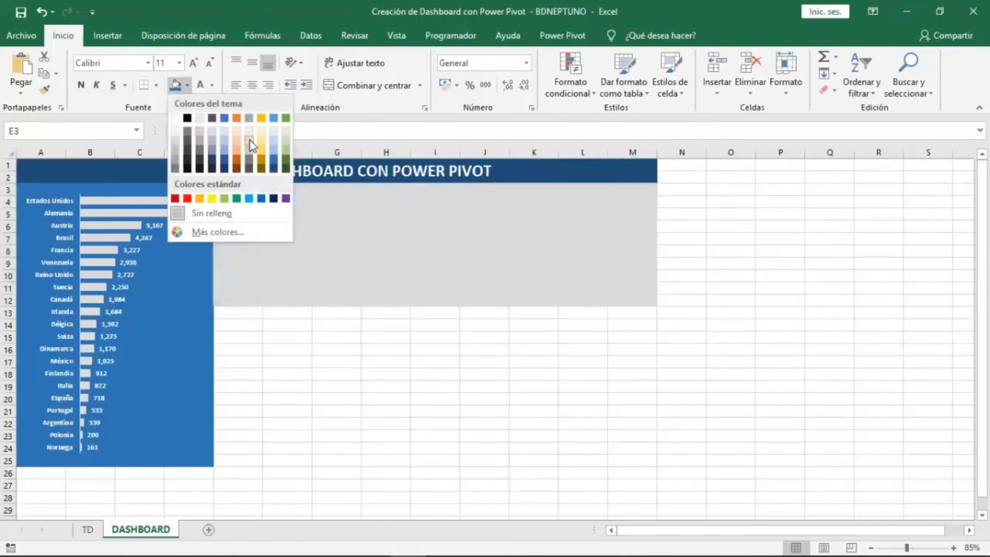
{"action": "left_click", "coordinate": [250, 146]}
Extend the light gray fill to row 13 across columns E to M.
{"action": "left_click_drag", "start_coordinate": [234, 312], "coordinate": [639, 312]}
{"action": "left_click", "coordinate": [176, 84]}
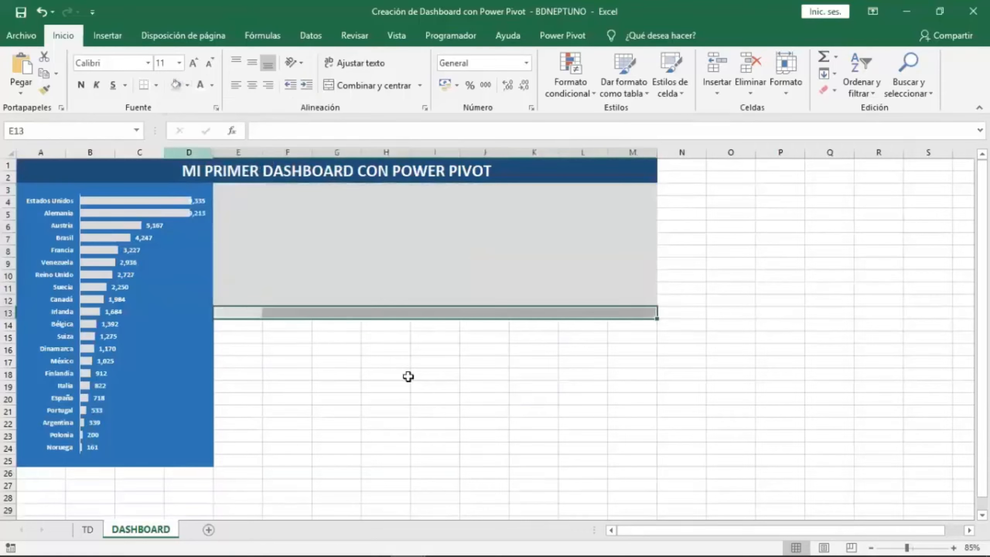
{"action": "left_click", "coordinate": [497, 413]}
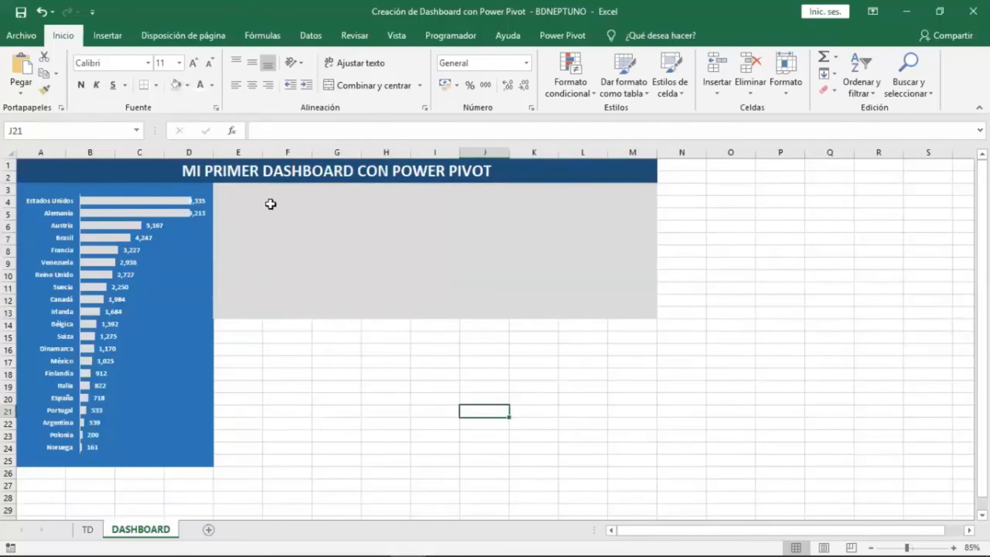
Paste the copied category PivotChart and resize it to fit inside the gray area E3:M13.
{"action": "right_click", "coordinate": [270, 203]}
{"action": "left_click", "coordinate": [302, 266]}
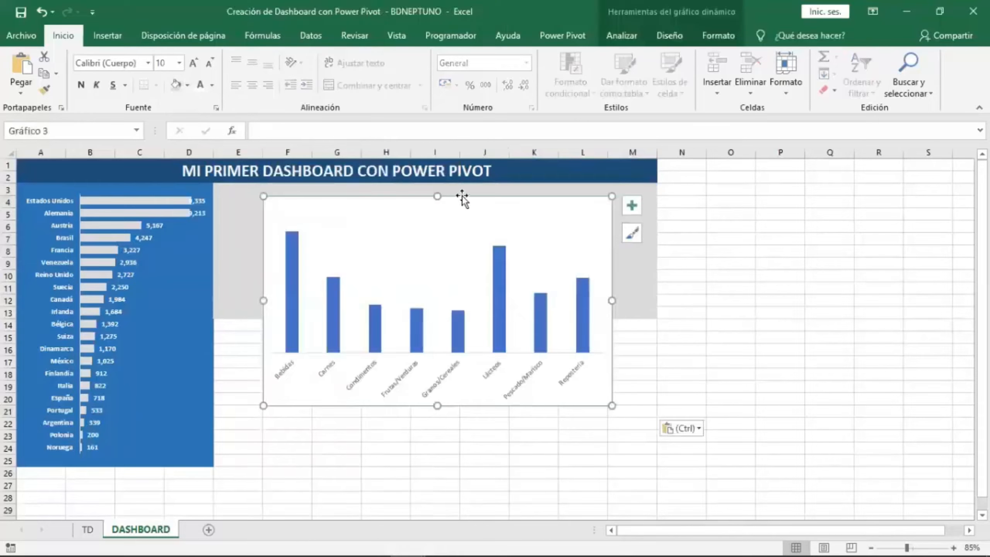
{"action": "left_click_drag", "start_coordinate": [461, 197], "coordinate": [416, 185]}
{"action": "left_click_drag", "start_coordinate": [390, 394], "coordinate": [404, 315]}
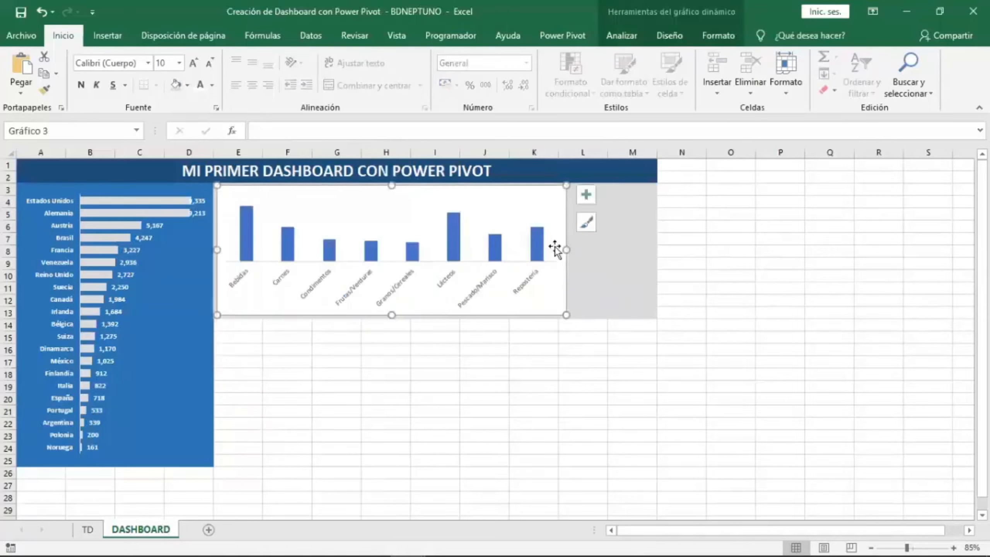
{"action": "left_click_drag", "start_coordinate": [563, 249], "coordinate": [650, 261]}
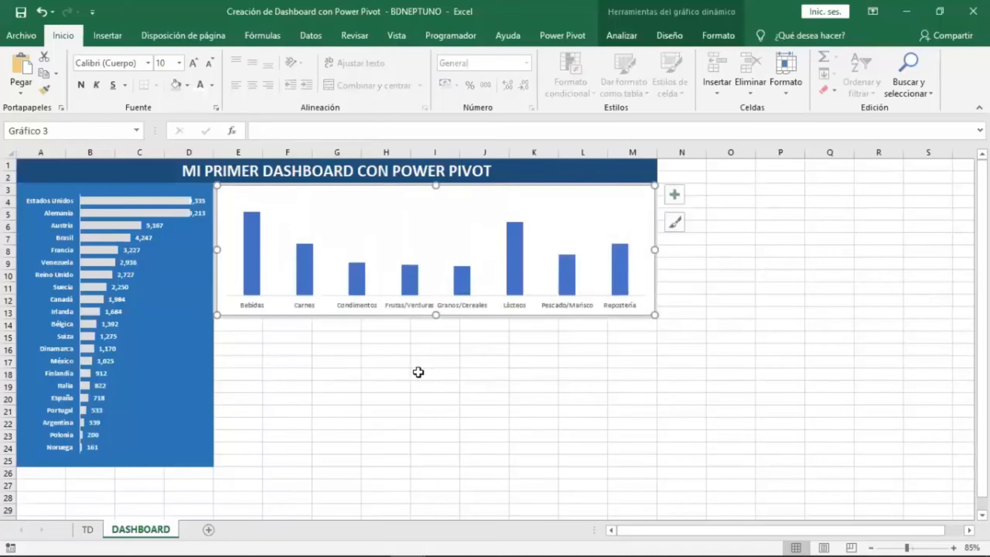
Give the pasted chart area a light gray shape fill and remove its outline.
{"action": "left_click", "coordinate": [627, 35]}
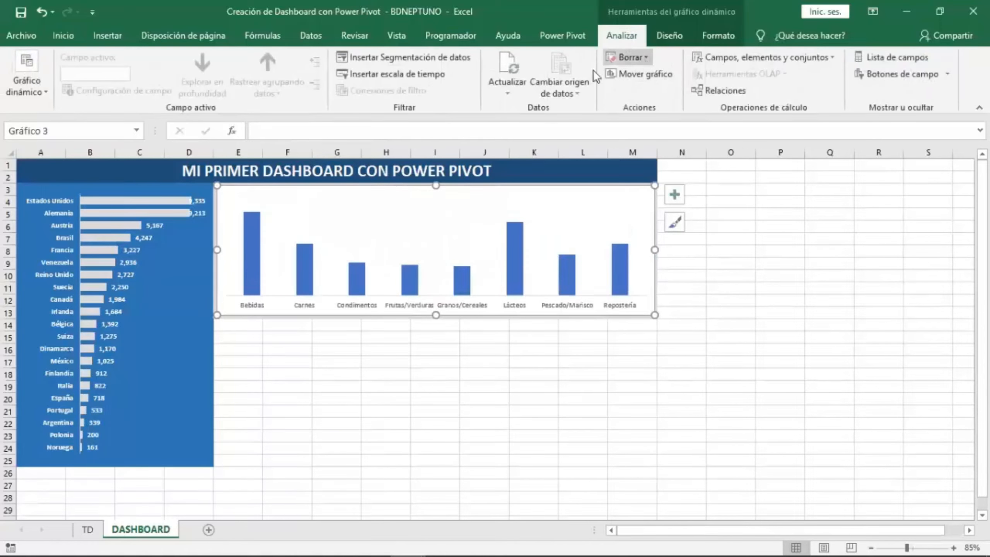
{"action": "left_click", "coordinate": [718, 35]}
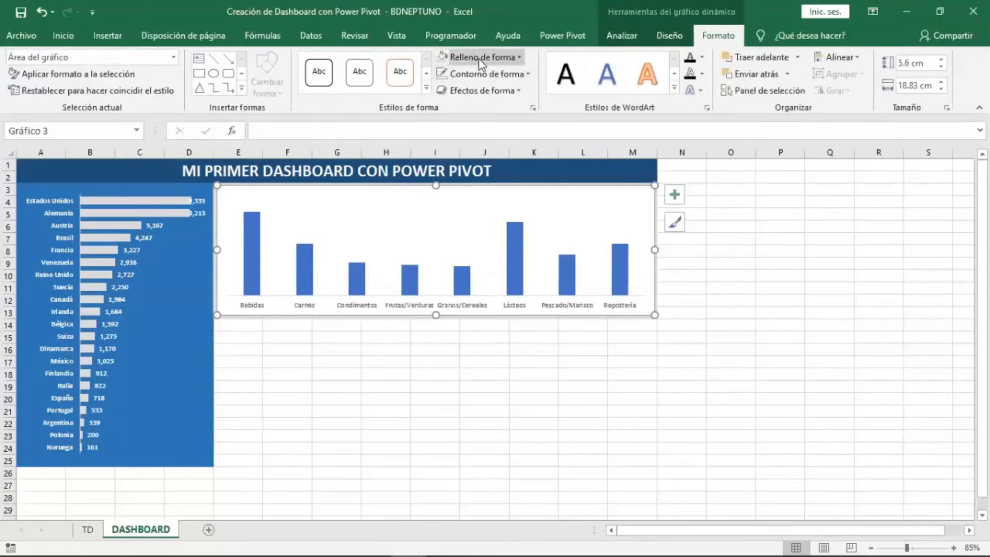
{"action": "left_click", "coordinate": [478, 58]}
{"action": "left_click", "coordinate": [507, 207]}
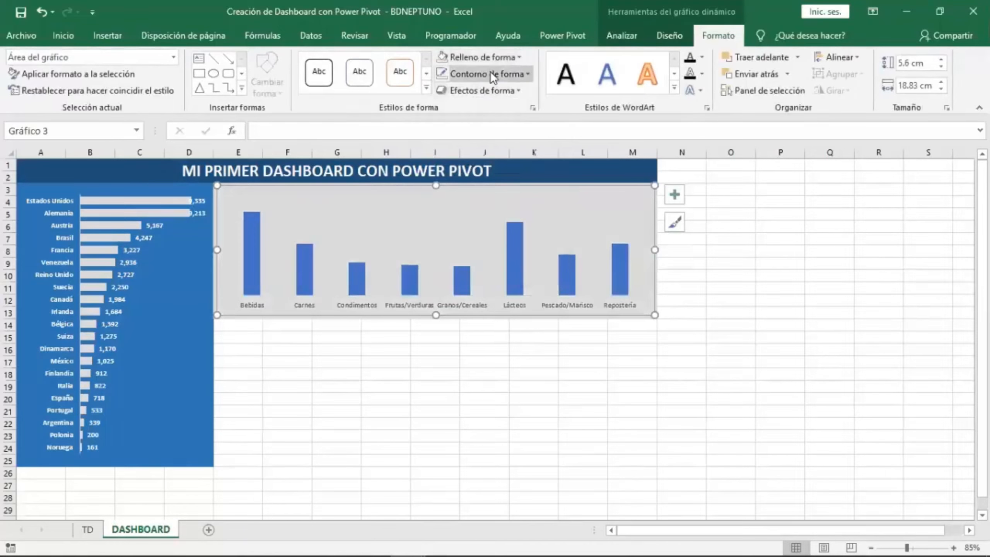
{"action": "left_click", "coordinate": [490, 73]}
{"action": "left_click", "coordinate": [495, 219]}
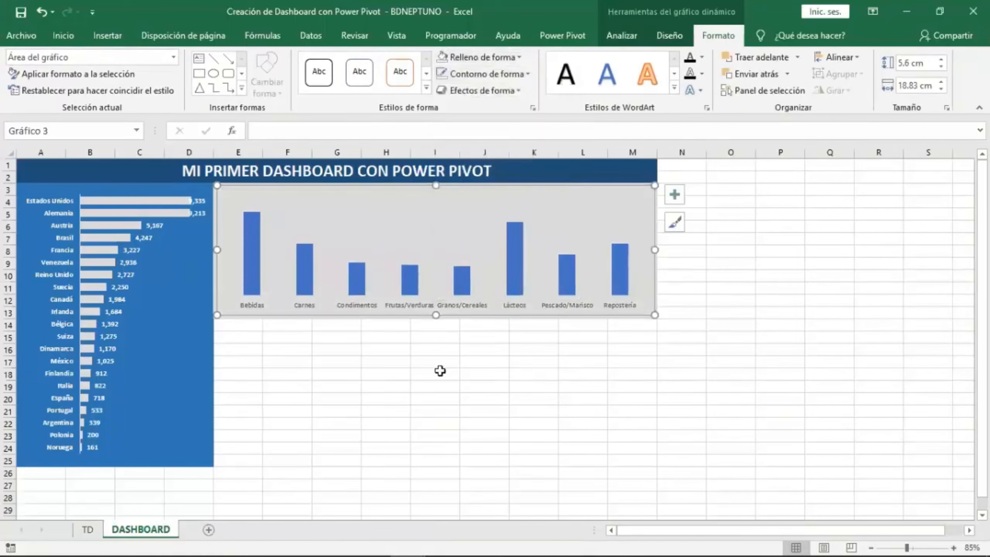
{"action": "left_click", "coordinate": [439, 372]}
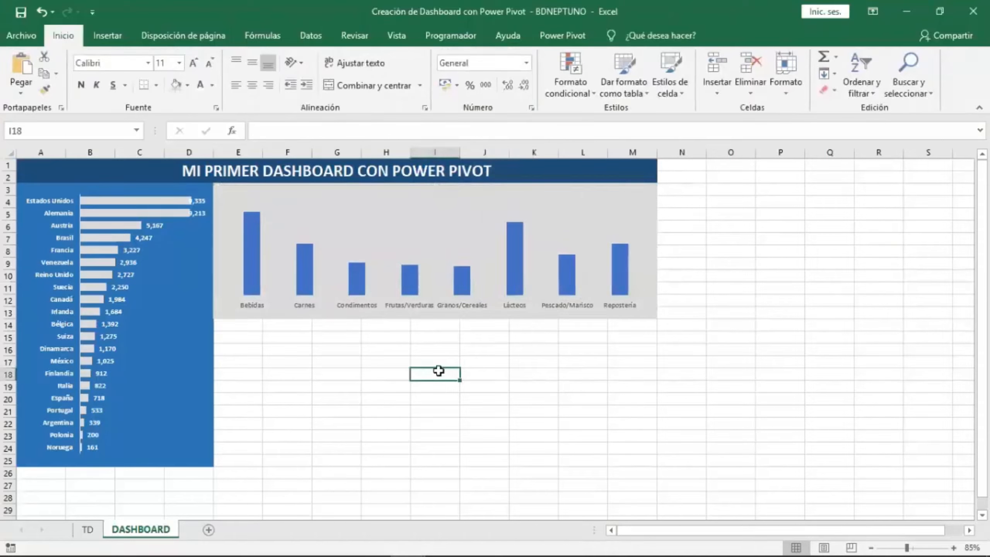
Format the chart's data series with 0% series overlap and a 50% gap width.
{"action": "left_click", "coordinate": [248, 250]}
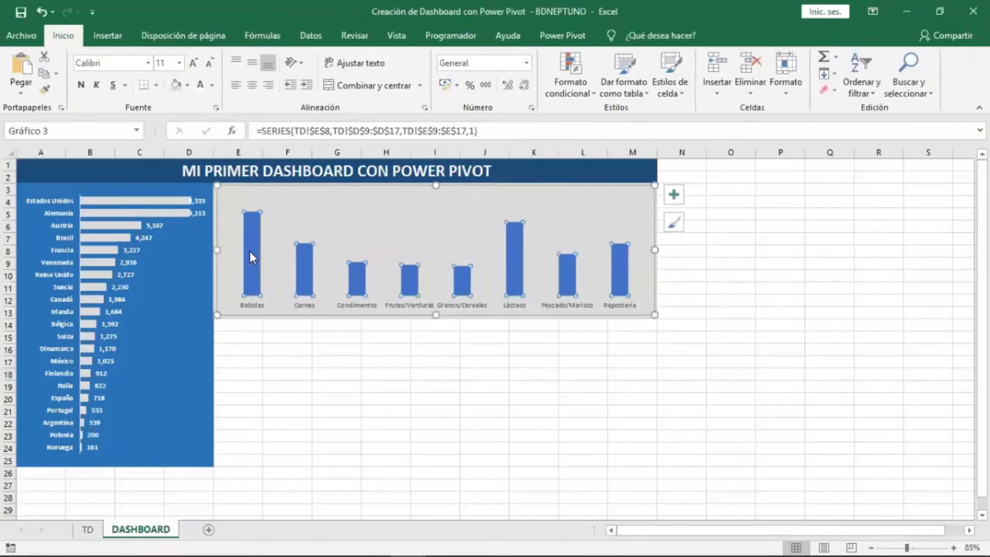
{"action": "right_click", "coordinate": [249, 251]}
{"action": "mouse_move", "coordinate": [263, 260]}
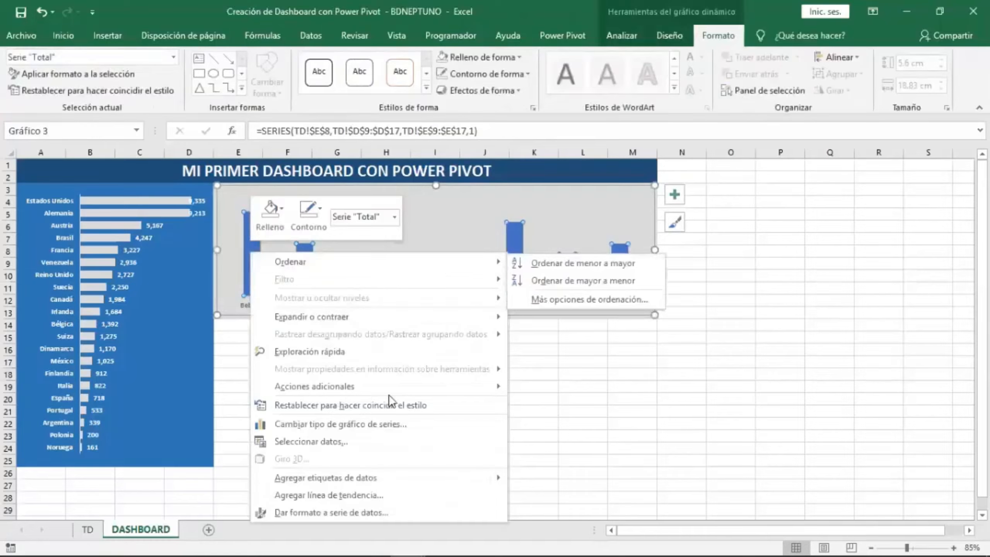
{"action": "left_click", "coordinate": [374, 512]}
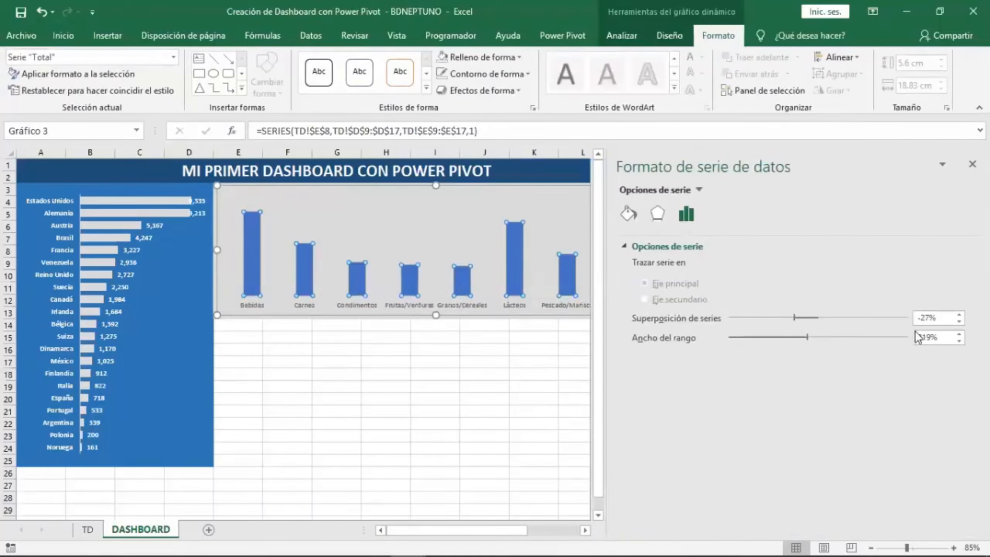
{"action": "left_click_drag", "start_coordinate": [937, 318], "coordinate": [898, 320]}
{"action": "type", "text": "0"}
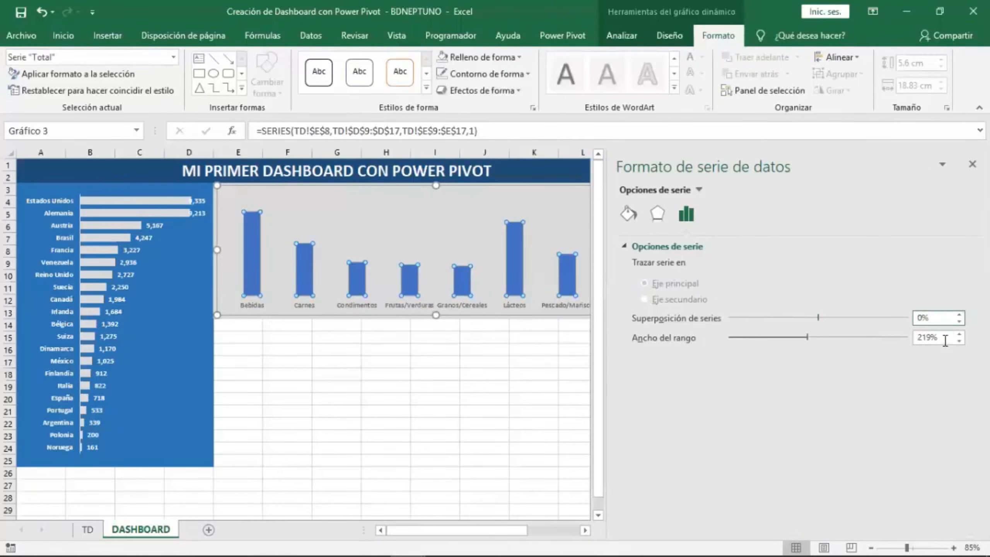
{"action": "left_click_drag", "start_coordinate": [943, 337], "coordinate": [896, 337]}
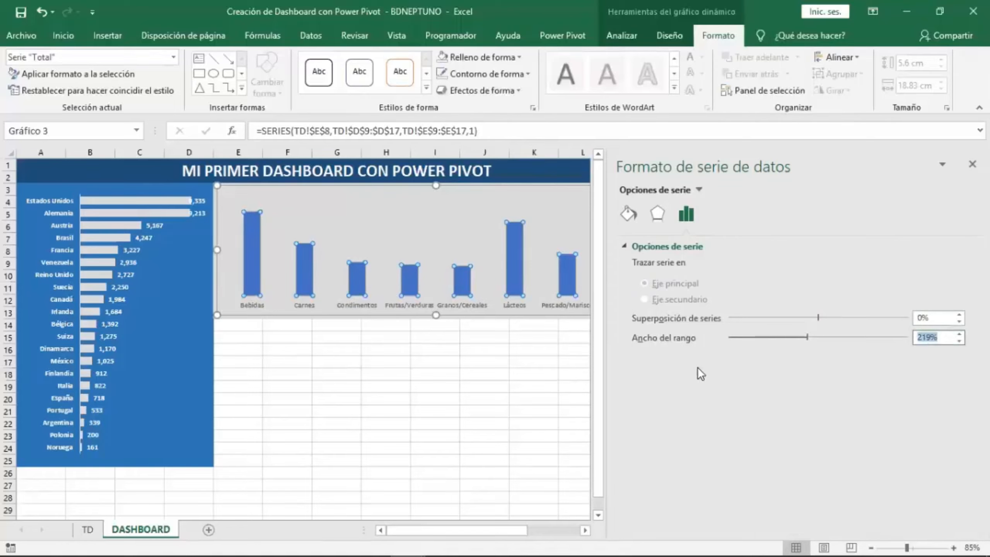
{"action": "type", "text": "50"}
{"action": "key", "text": "Return"}
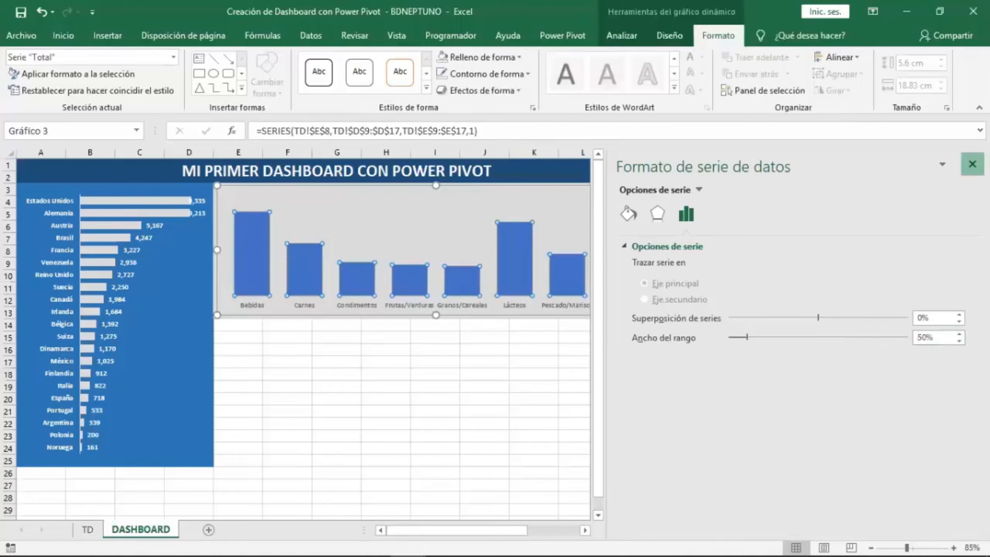
{"action": "left_click", "coordinate": [972, 164]}
Add data labels to the columns at the outside end position.
{"action": "left_click", "coordinate": [675, 194]}
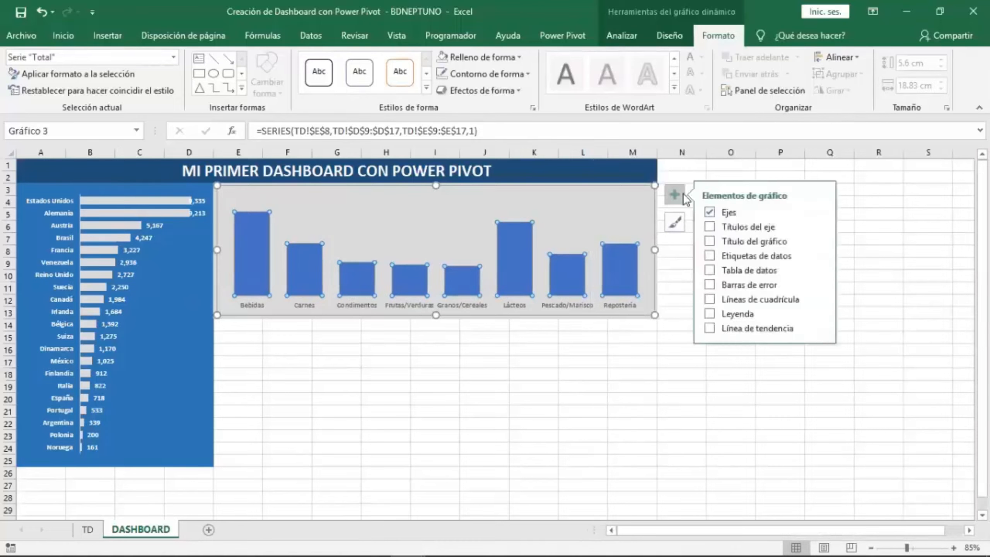
{"action": "left_click", "coordinate": [820, 254]}
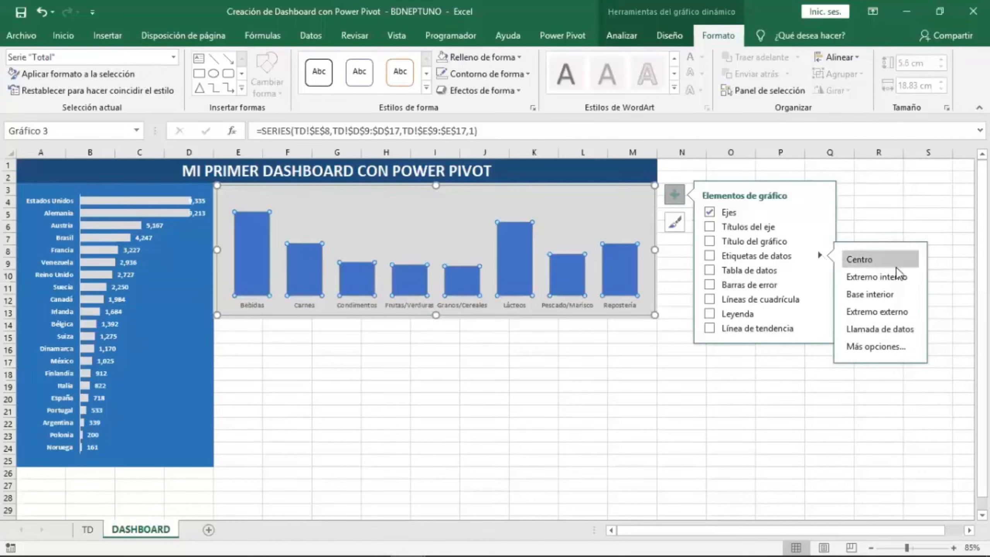
{"action": "left_click", "coordinate": [889, 315]}
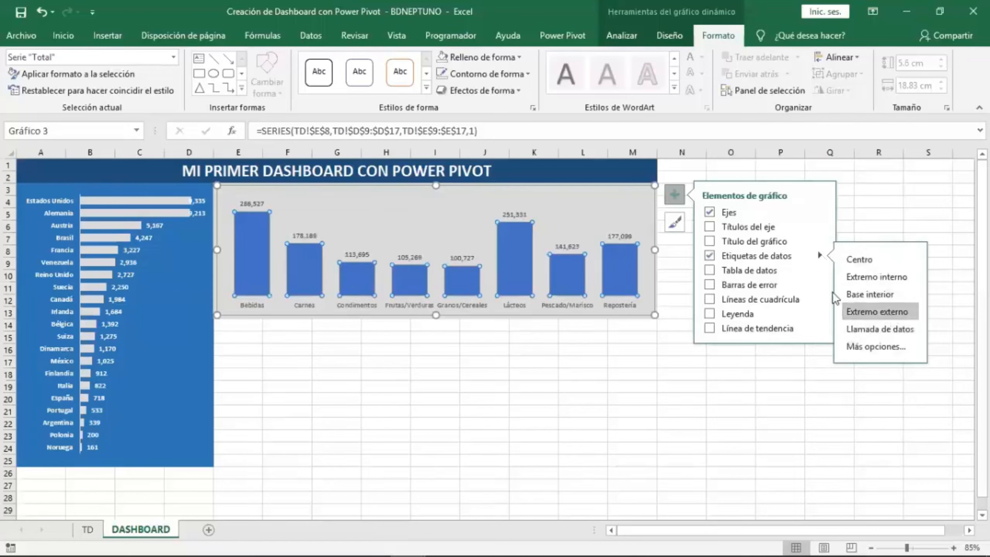
{"action": "left_click", "coordinate": [677, 197]}
{"action": "left_click", "coordinate": [657, 372]}
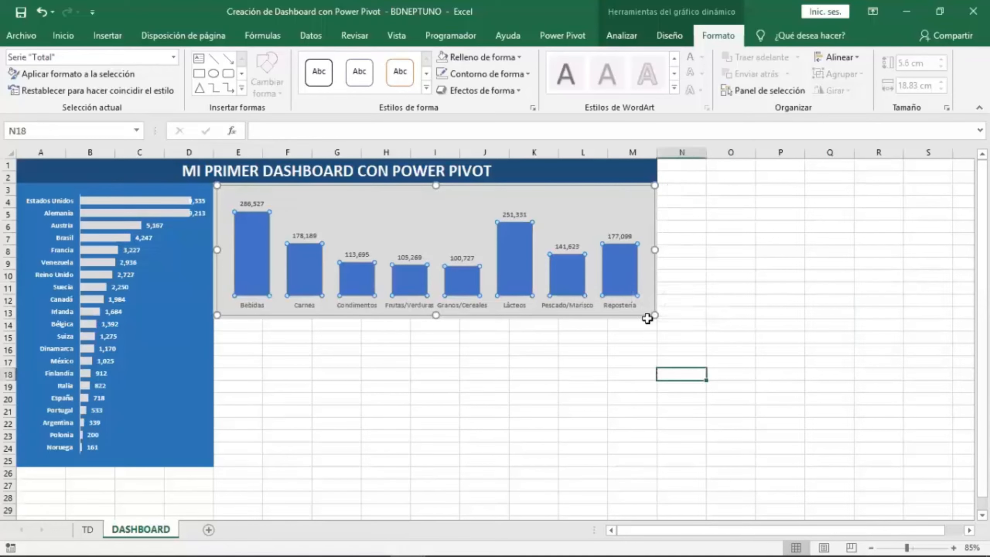
Make the chart's category axis labels bold and change their font size.
{"action": "mouse_move", "coordinate": [627, 267]}
{"action": "left_click", "coordinate": [510, 302]}
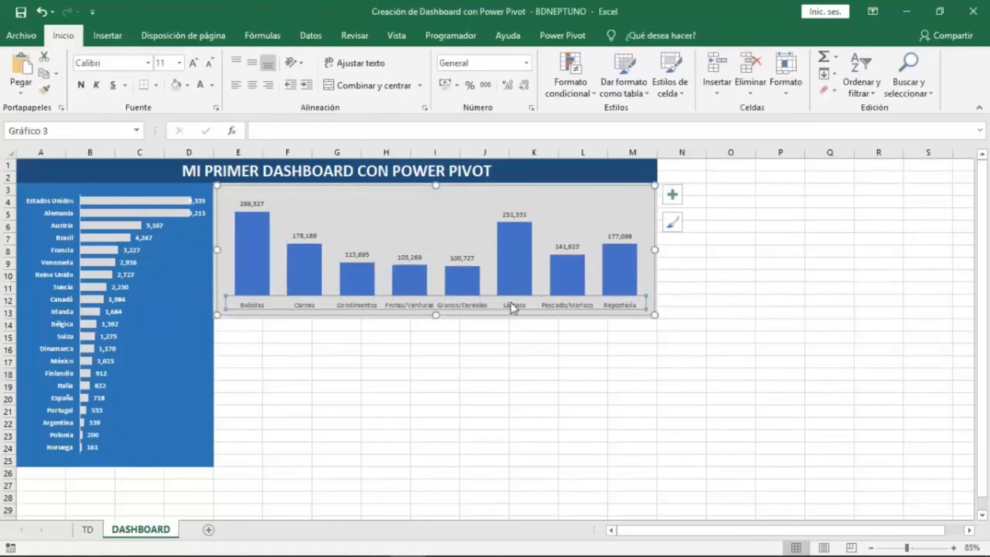
{"action": "left_click", "coordinate": [58, 37]}
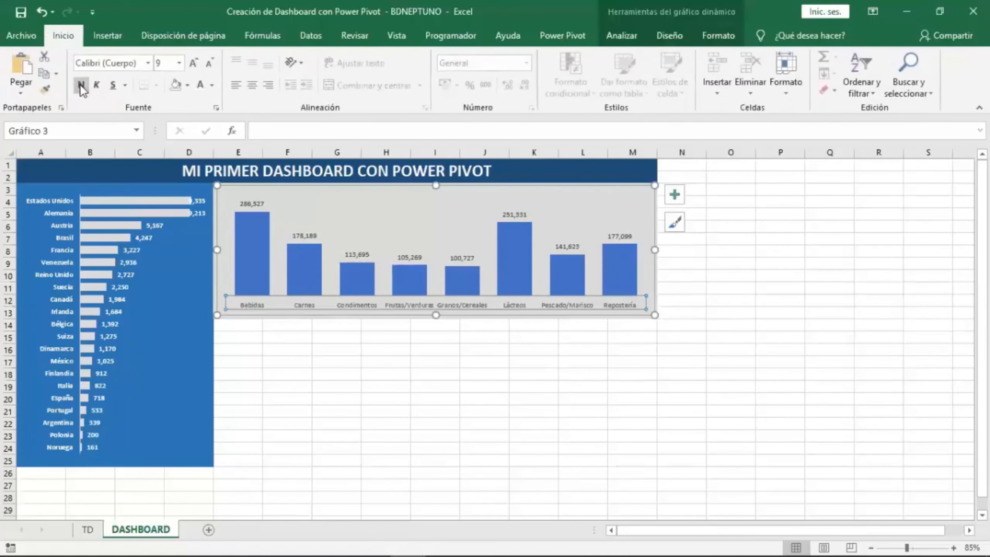
{"action": "left_click", "coordinate": [81, 85]}
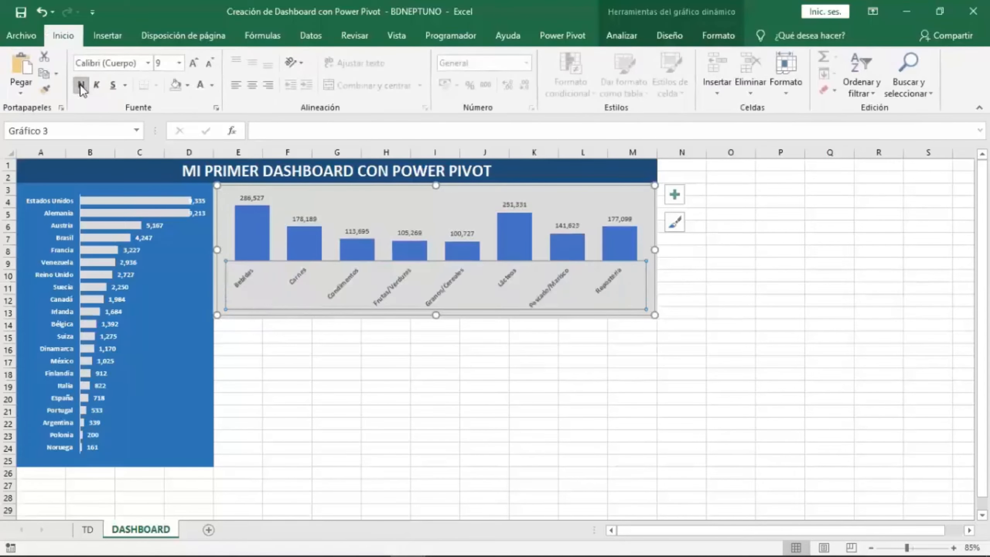
{"action": "left_click", "coordinate": [209, 64]}
Enlarge the font of the chart's data labels.
{"action": "left_click", "coordinate": [252, 205]}
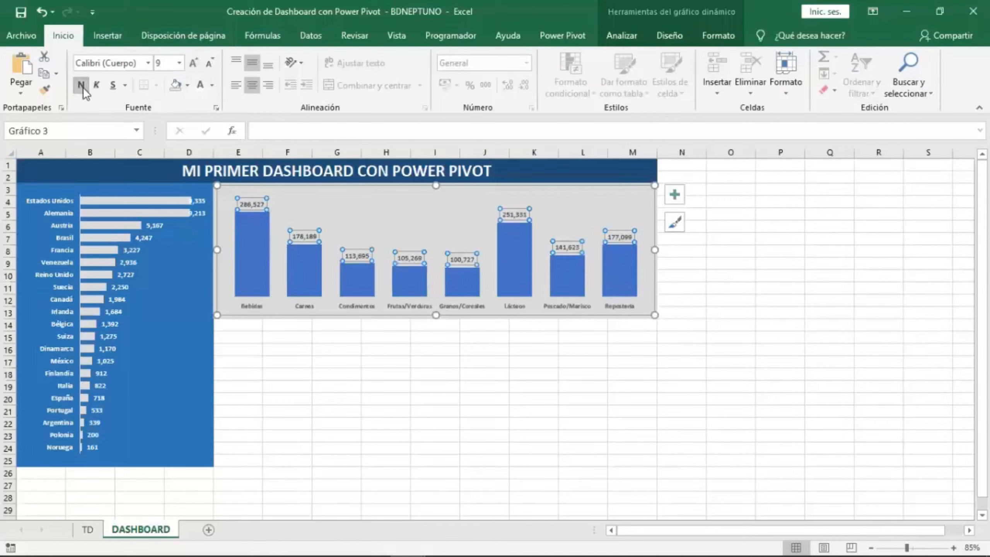
{"action": "left_click", "coordinate": [193, 62]}
{"action": "left_click", "coordinate": [609, 396]}
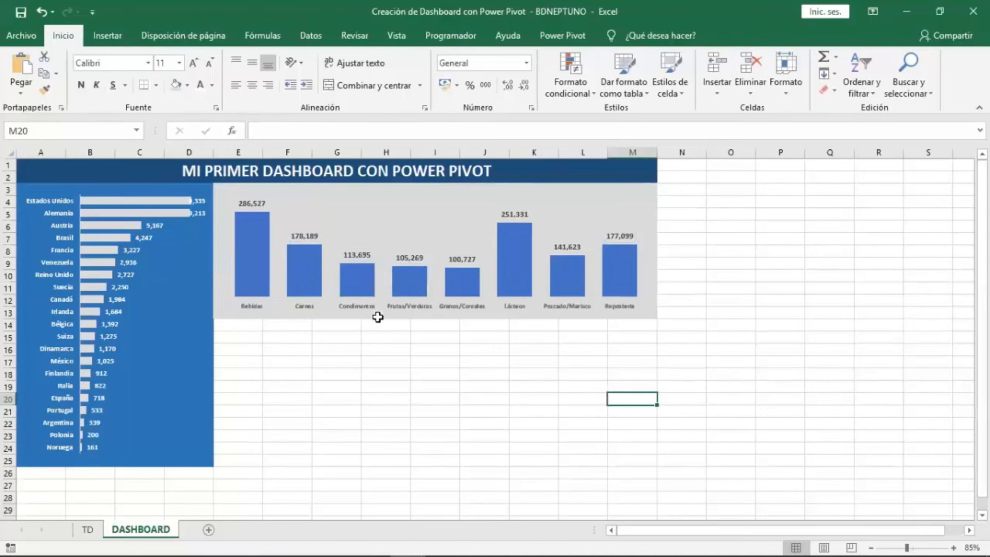
{"action": "left_click", "coordinate": [553, 338]}
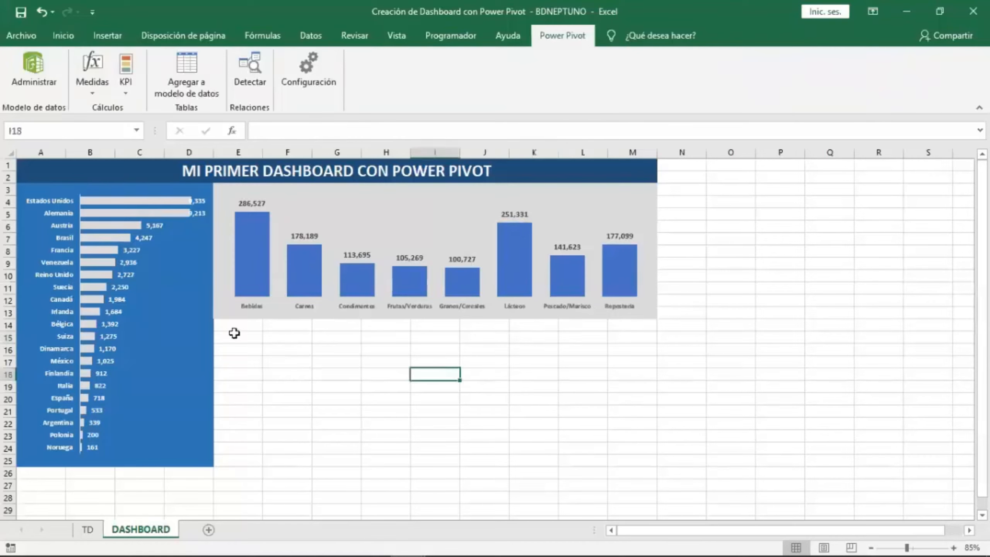
Fill the range E14:M25 below the chart with a light blue.
{"action": "left_click_drag", "start_coordinate": [234, 333], "coordinate": [632, 454]}
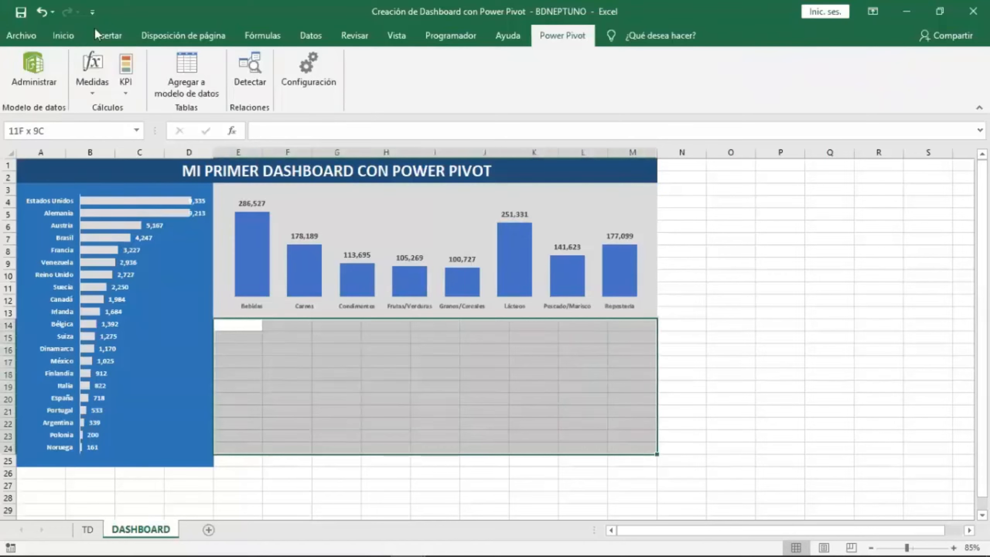
{"action": "left_click", "coordinate": [68, 34]}
{"action": "left_click", "coordinate": [189, 85]}
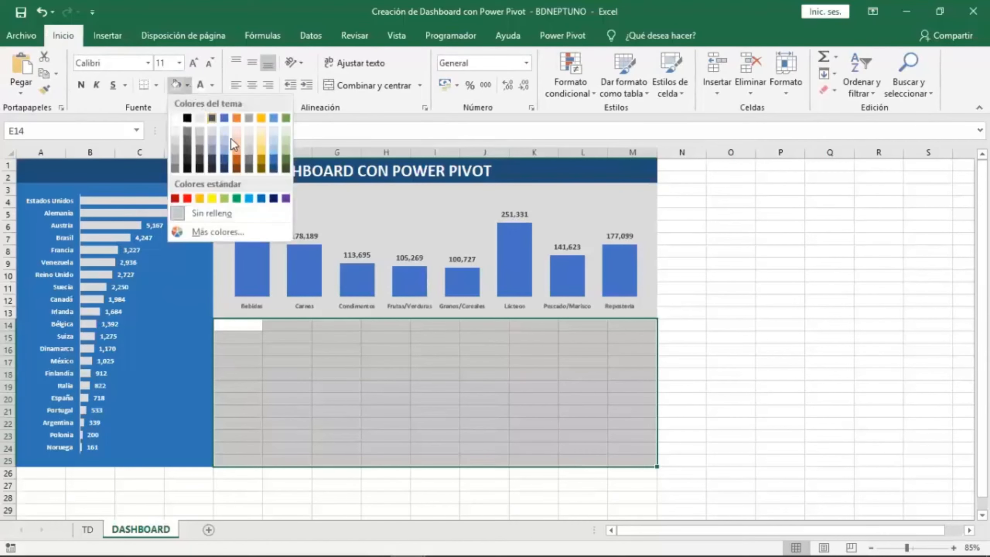
{"action": "left_click", "coordinate": [223, 137]}
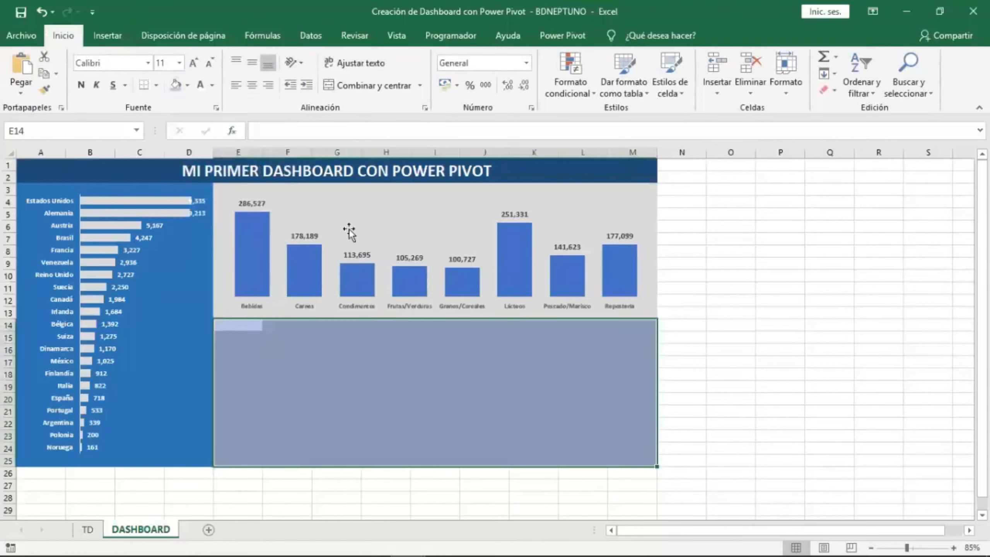
{"action": "left_click", "coordinate": [762, 333]}
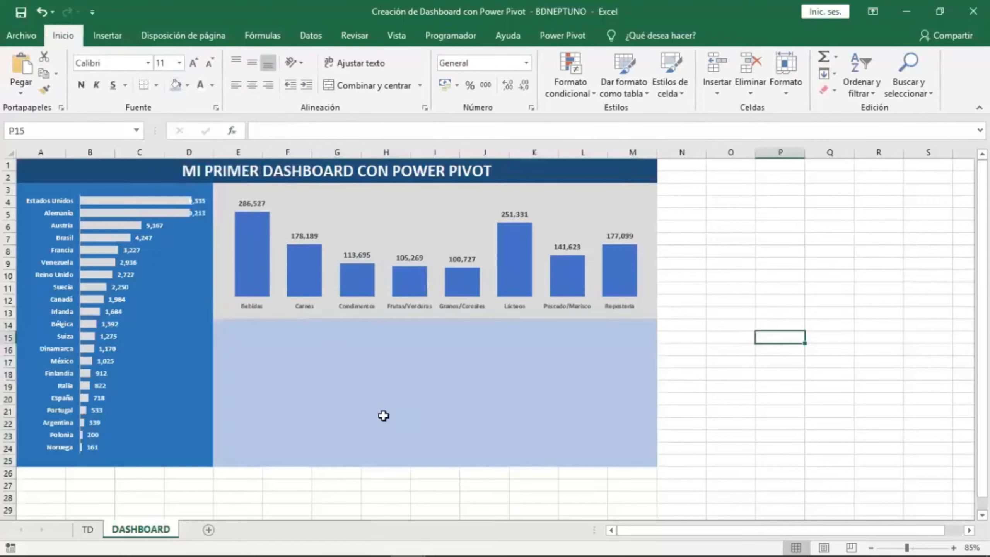
Clear the EXCEL / POWER PIVOT notes in I3:L4 on the TD sheet.
{"action": "left_click", "coordinate": [90, 529]}
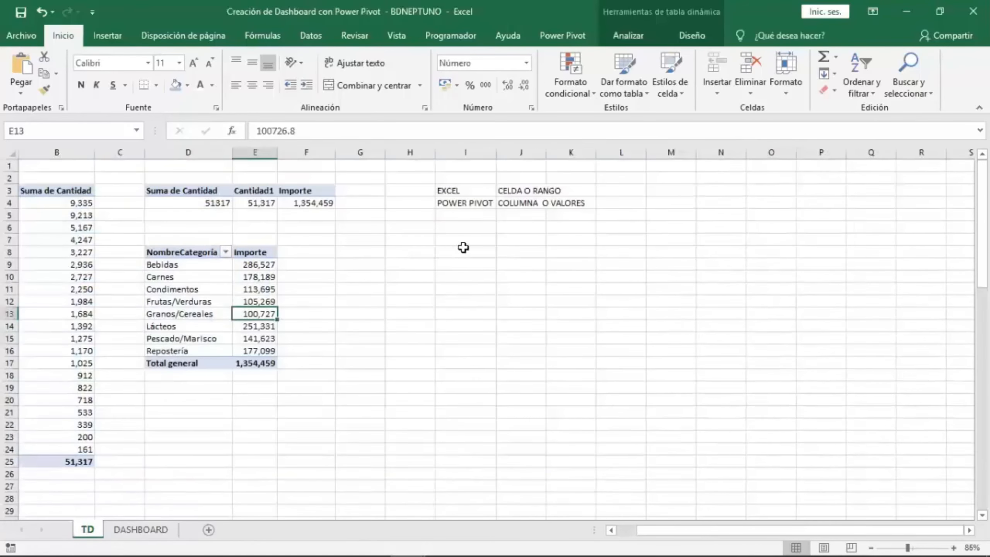
{"action": "left_click_drag", "start_coordinate": [460, 190], "coordinate": [619, 202]}
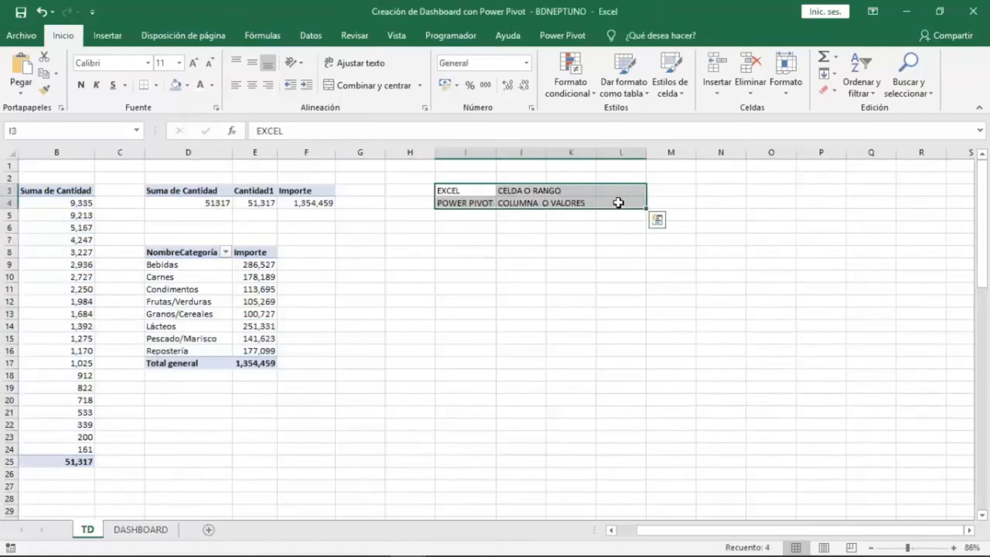
{"action": "key", "text": "Delete"}
{"action": "left_click", "coordinate": [473, 190]}
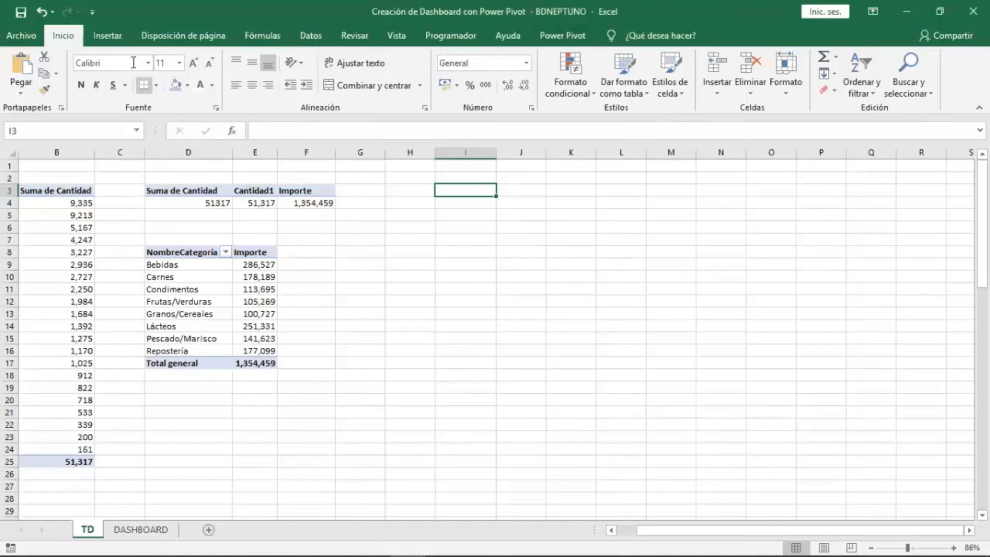
Insert a PivotTable from the workbook's data model on the existing TD sheet at cell I3.
{"action": "left_click", "coordinate": [108, 35]}
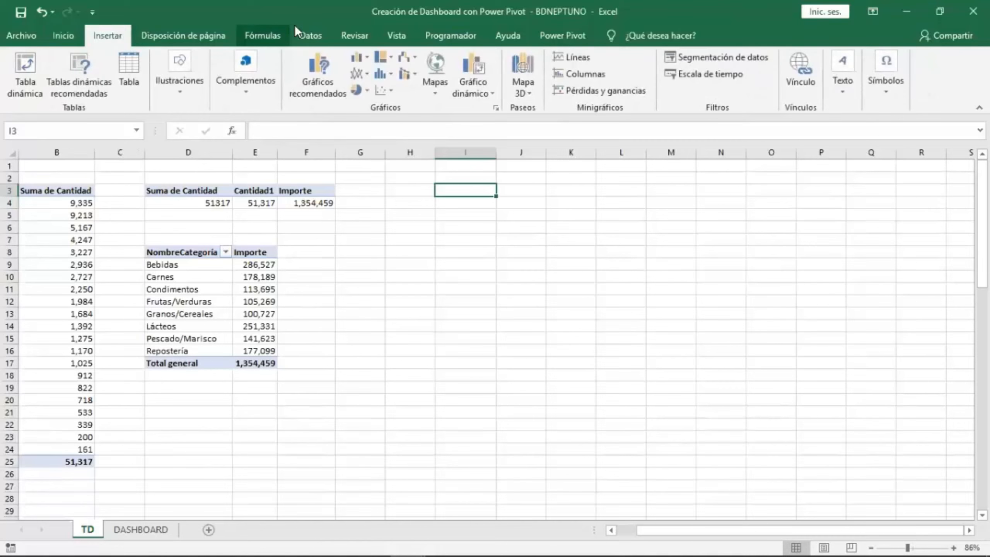
{"action": "left_click", "coordinate": [34, 68]}
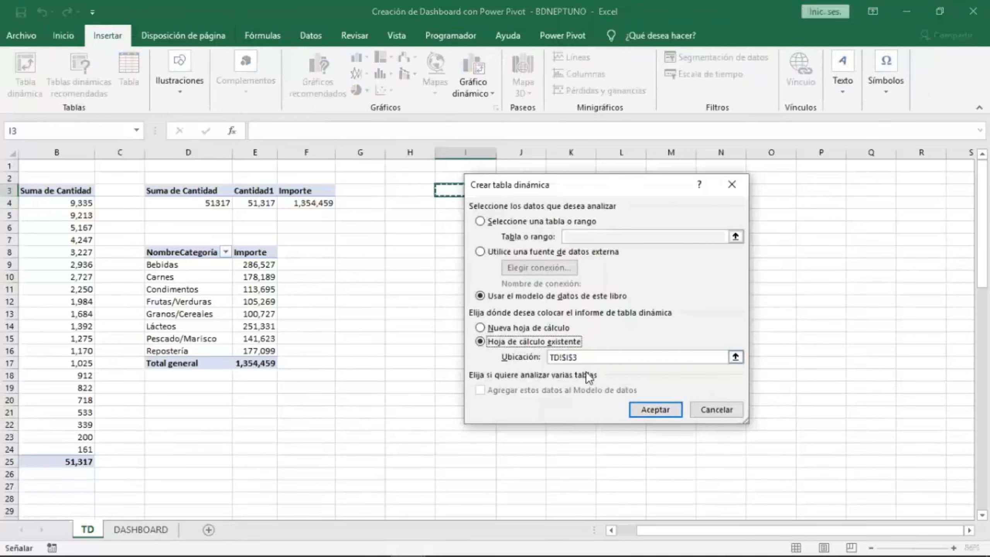
{"action": "left_click", "coordinate": [650, 409]}
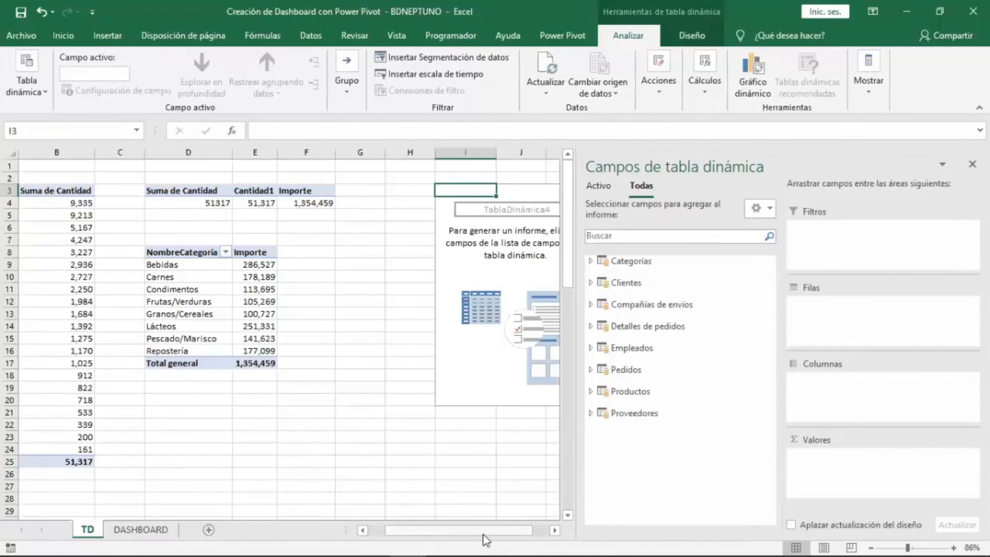
Put NombreCompañía from Compañías de envíos in rows and the Cantidad1 measure in values, widening column J.
{"action": "left_click_drag", "start_coordinate": [477, 530], "coordinate": [511, 530]}
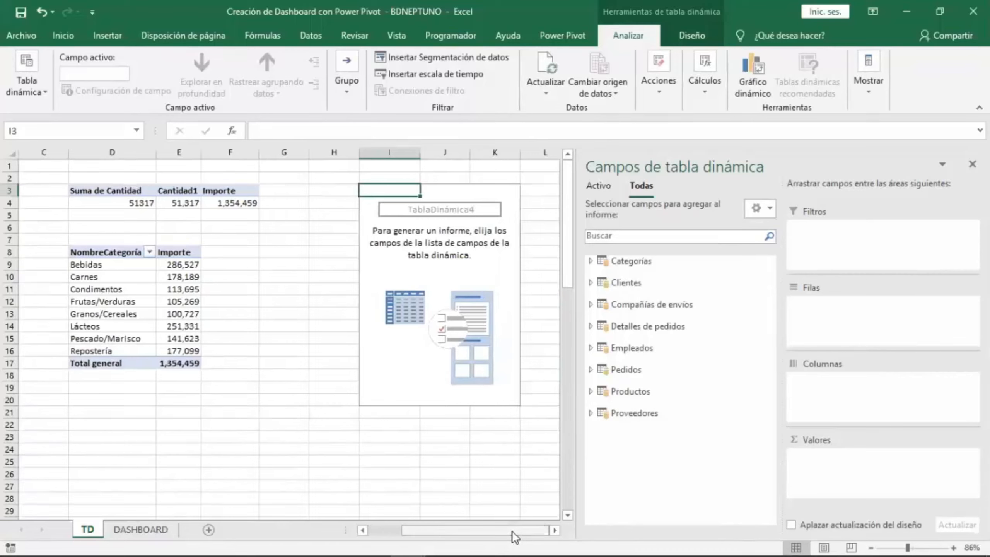
{"action": "left_click", "coordinate": [685, 306]}
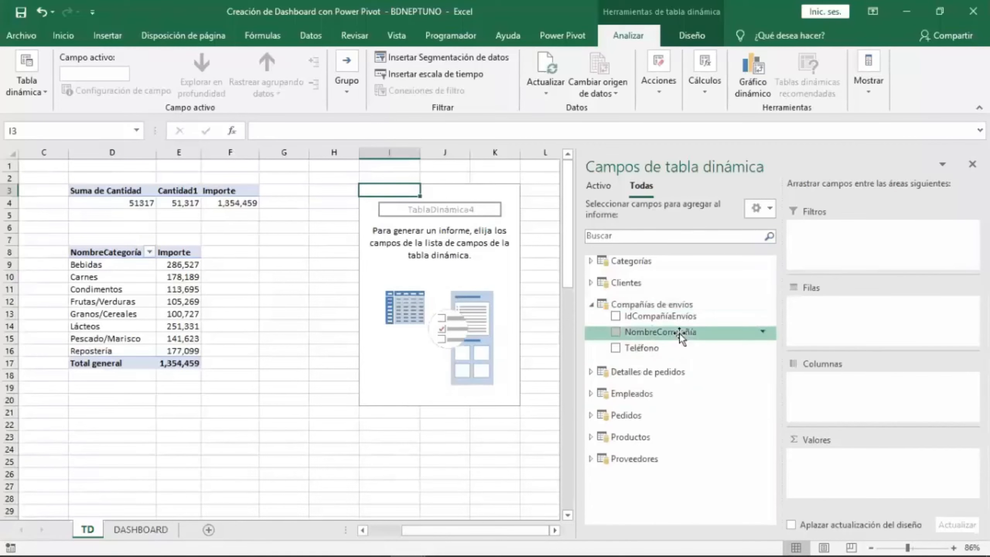
{"action": "left_click_drag", "start_coordinate": [679, 333], "coordinate": [852, 334]}
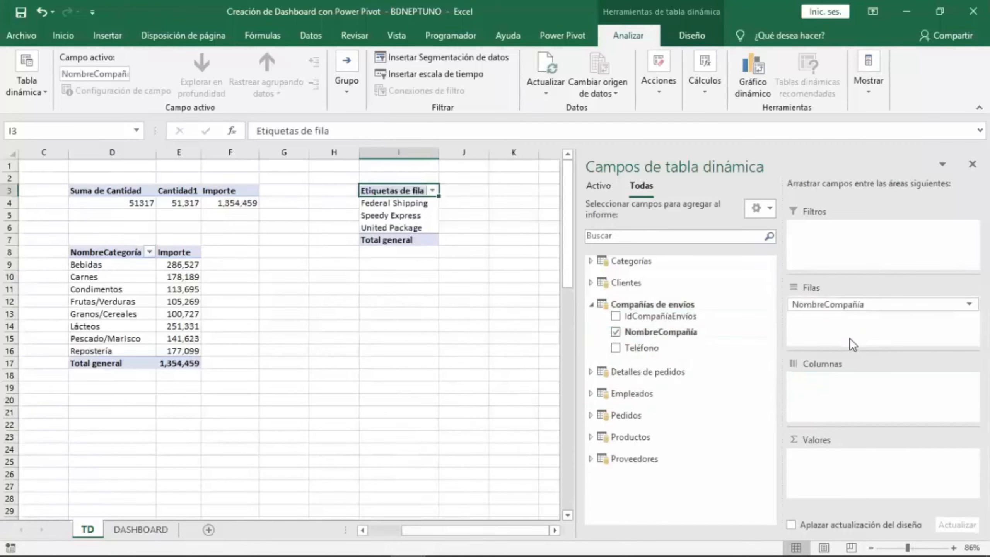
{"action": "left_click", "coordinate": [590, 304]}
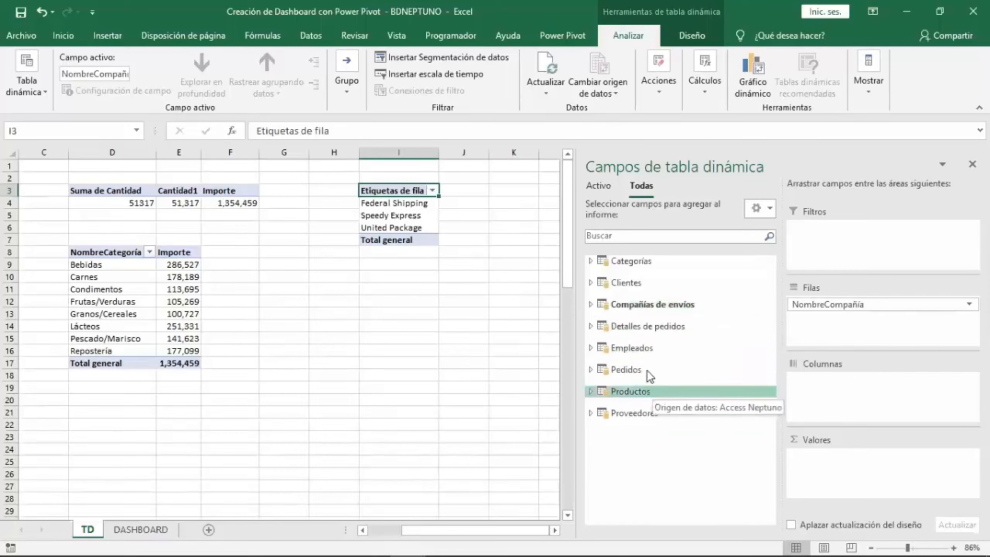
{"action": "left_click", "coordinate": [650, 327]}
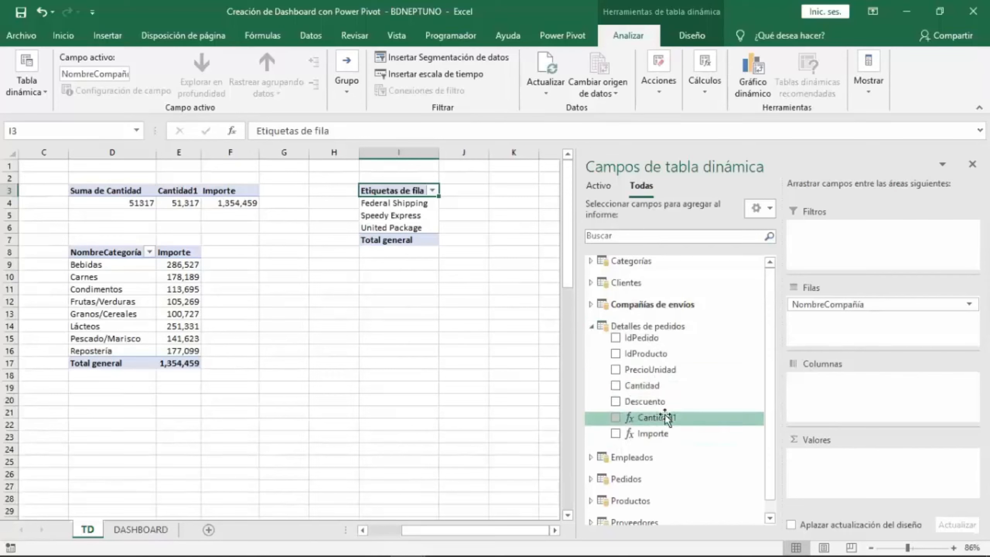
{"action": "left_click_drag", "start_coordinate": [662, 420], "coordinate": [851, 470]}
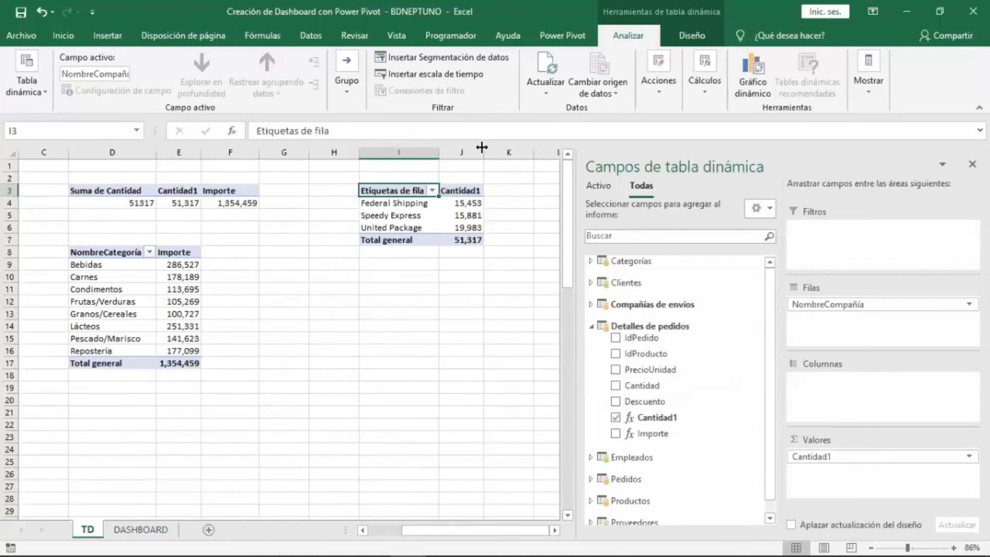
{"action": "left_click_drag", "start_coordinate": [482, 147], "coordinate": [491, 147]}
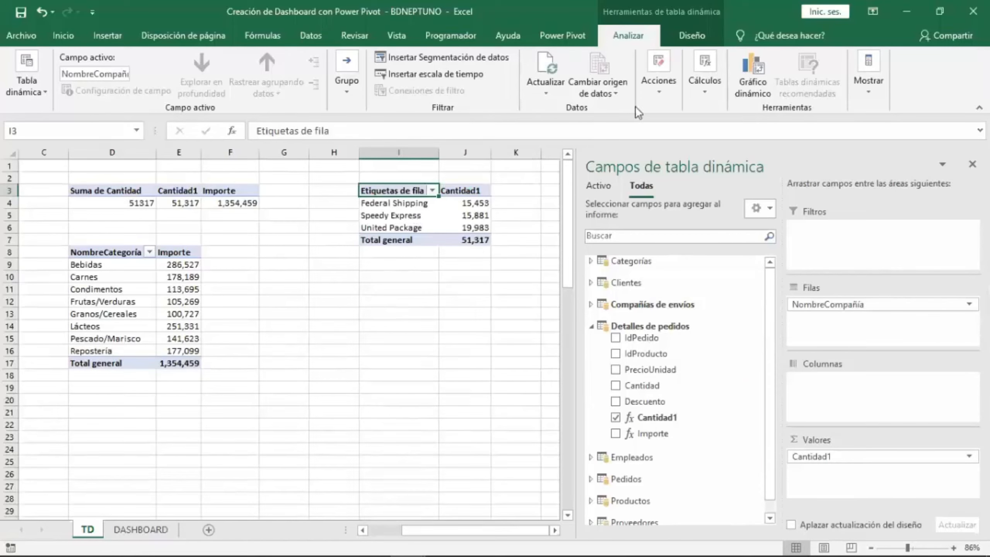
Show the new PivotTable in tabular form and close the PivotTable field list.
{"action": "left_click", "coordinate": [692, 35]}
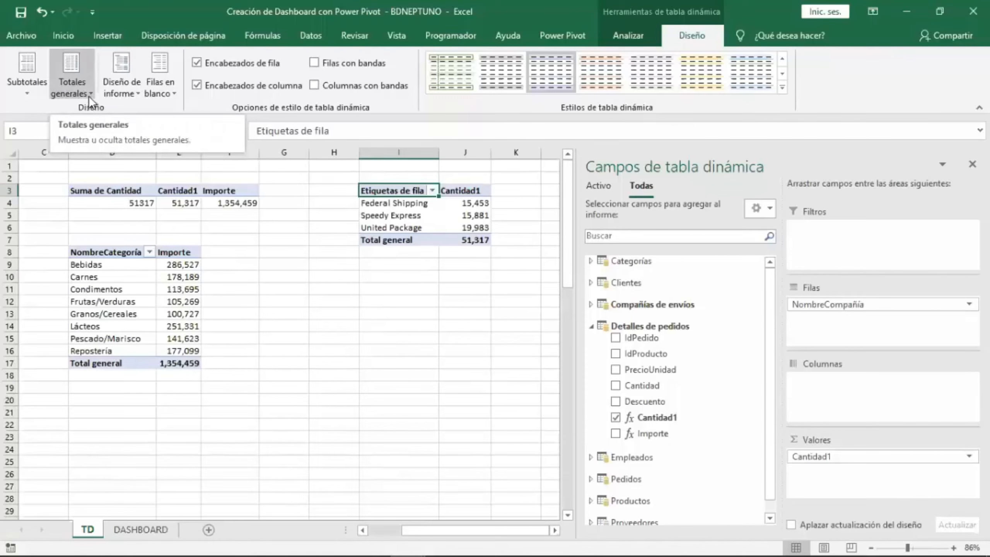
{"action": "left_click", "coordinate": [119, 90]}
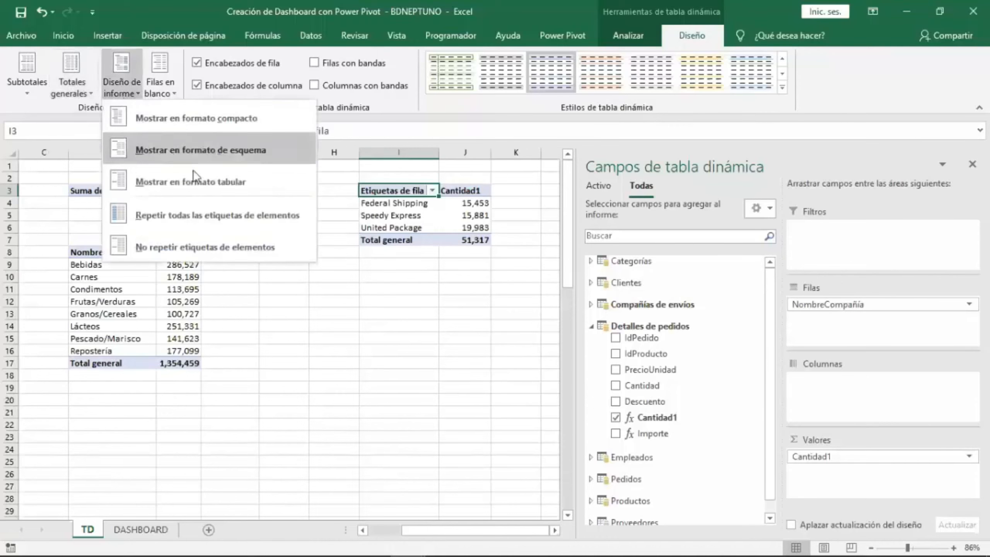
{"action": "left_click", "coordinate": [249, 187]}
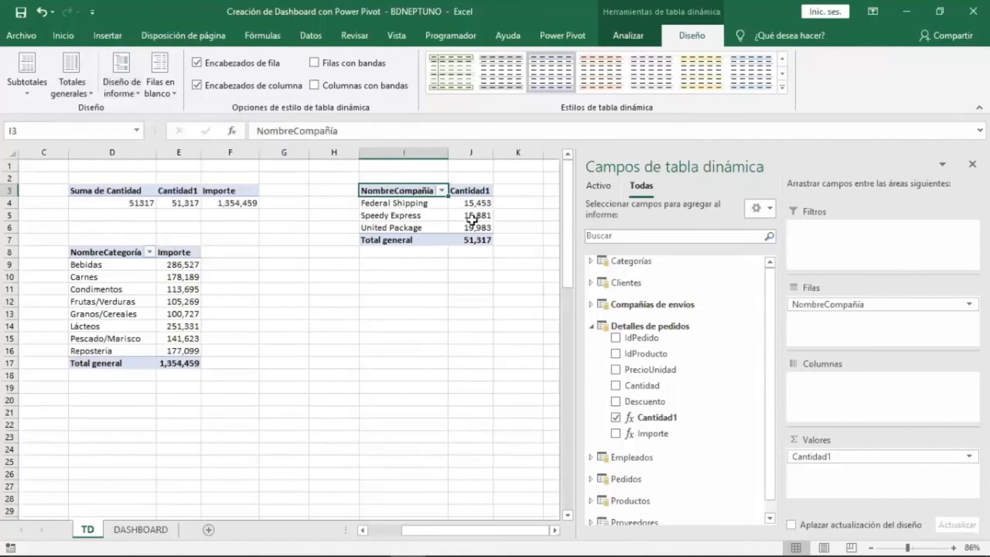
{"action": "left_click", "coordinate": [476, 203]}
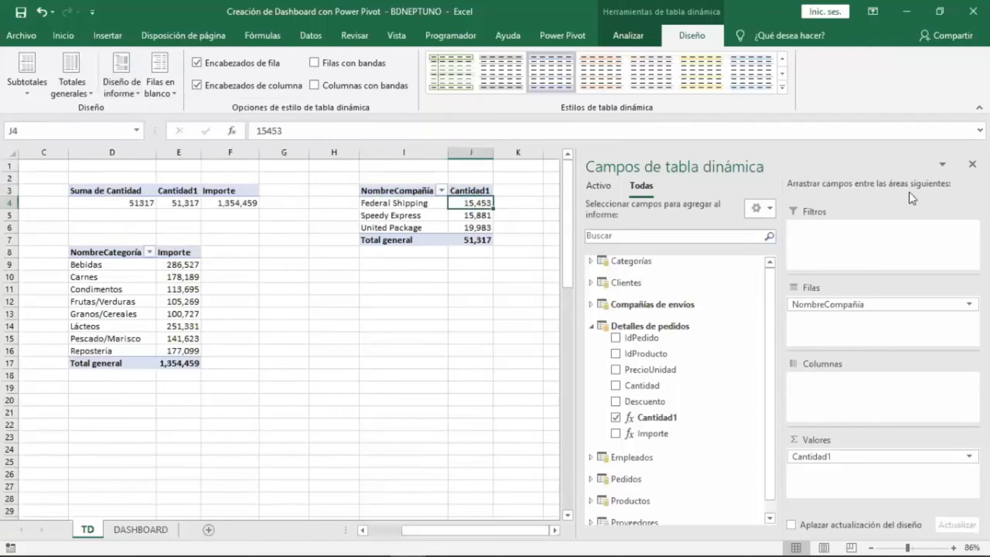
{"action": "left_click", "coordinate": [972, 164]}
Insert a pie PivotChart from the shipping-company PivotTable and move it beside the table.
{"action": "left_click", "coordinate": [649, 35]}
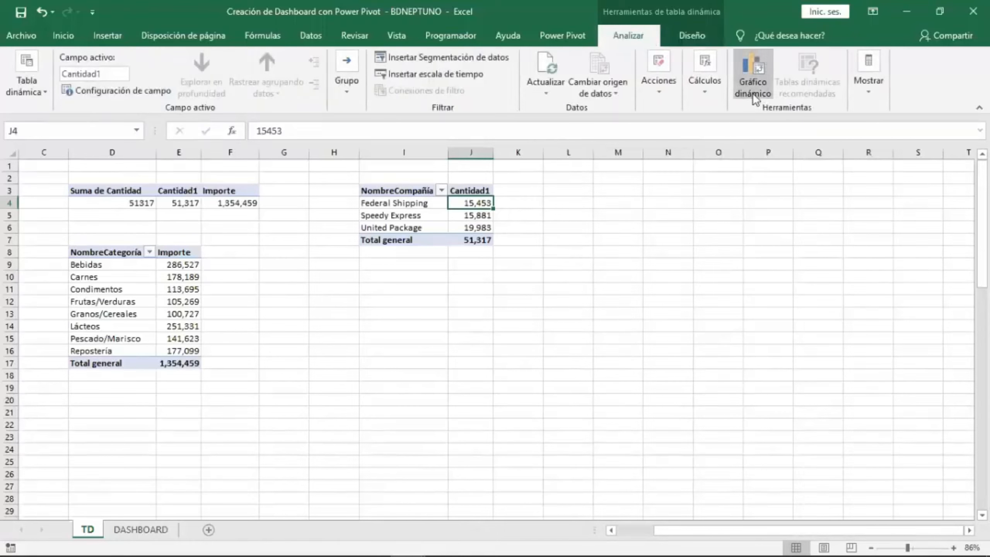
{"action": "left_click", "coordinate": [331, 190]}
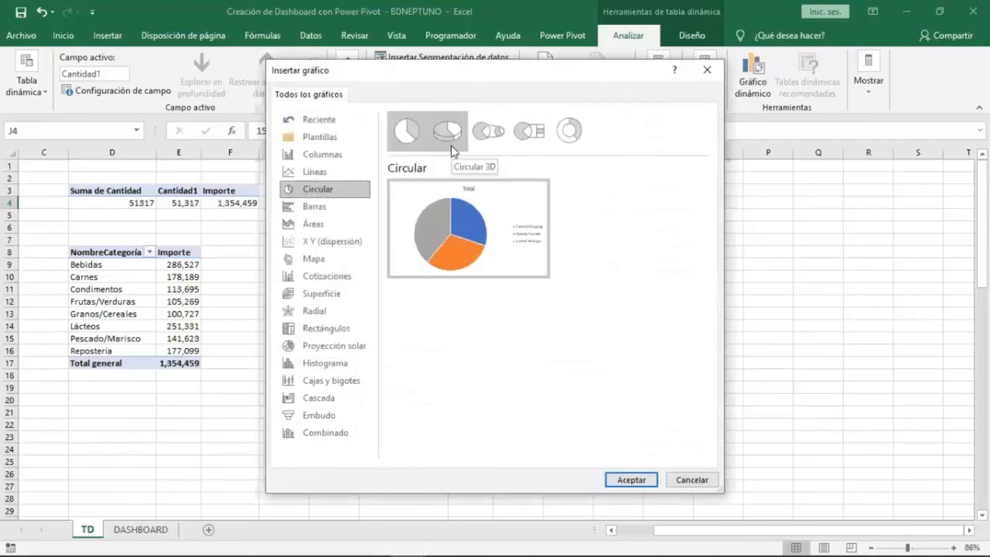
{"action": "mouse_move", "coordinate": [450, 226]}
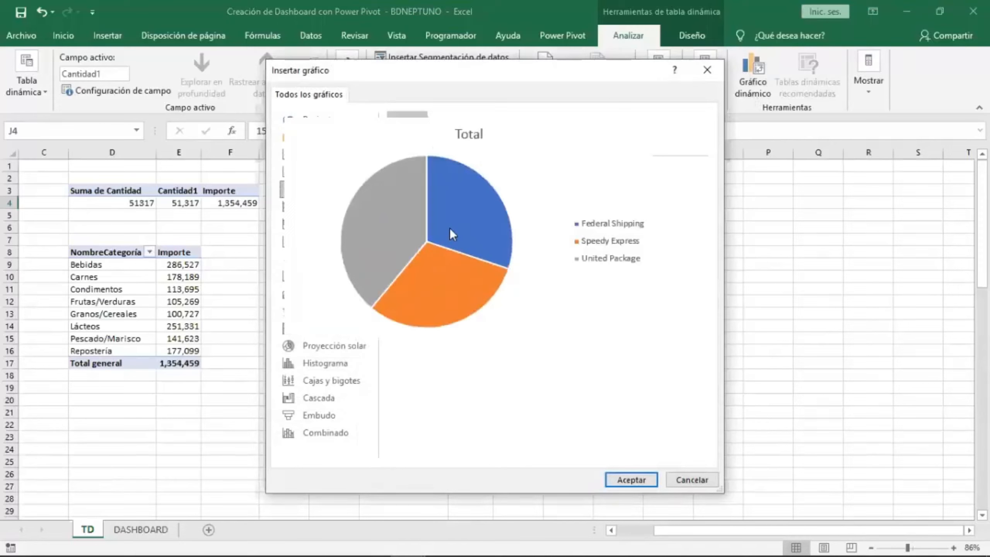
{"action": "double_click", "coordinate": [449, 227]}
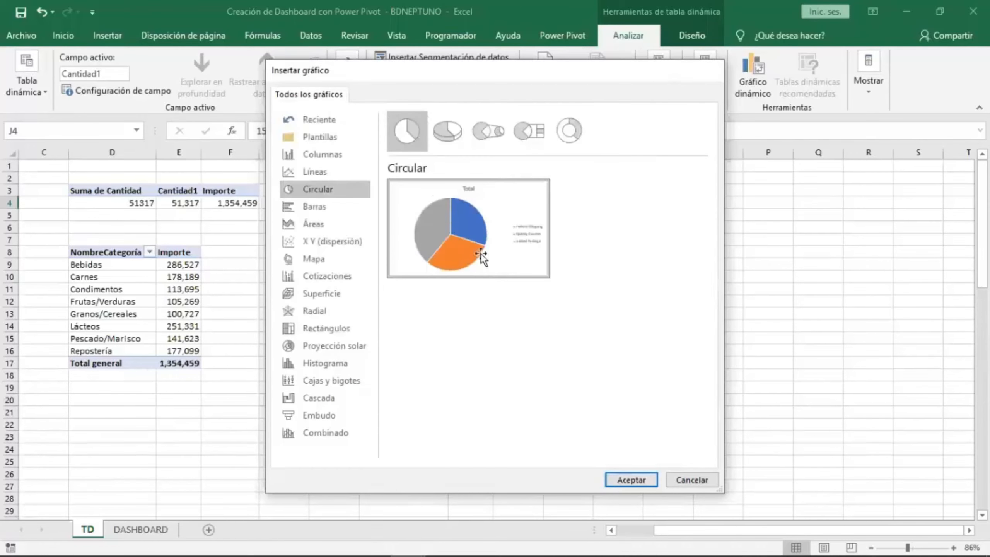
{"action": "left_click_drag", "start_coordinate": [732, 222], "coordinate": [733, 170]}
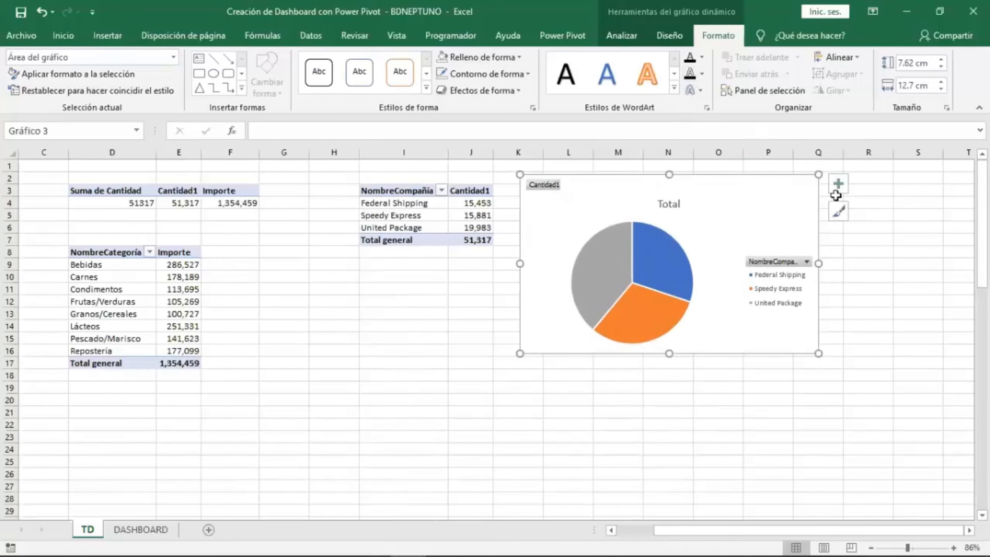
Remove the pie chart's title and legend and add data labels.
{"action": "left_click", "coordinate": [838, 182]}
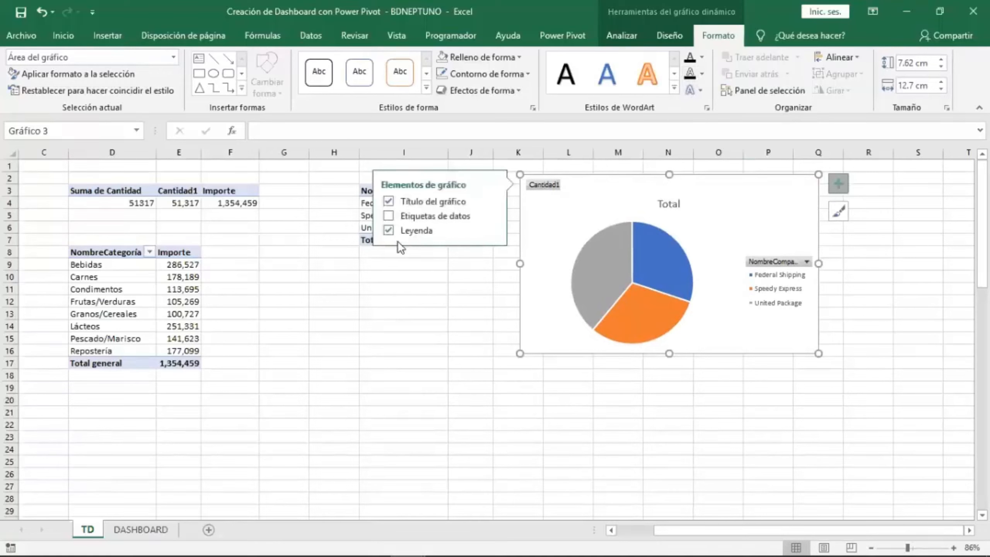
{"action": "left_click", "coordinate": [387, 201]}
{"action": "left_click", "coordinate": [389, 229]}
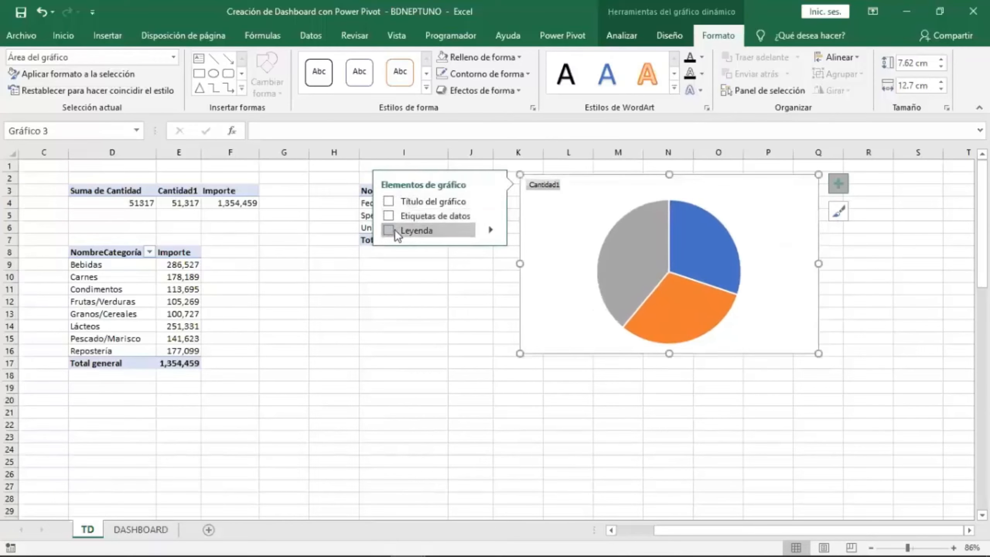
{"action": "left_click", "coordinate": [388, 216]}
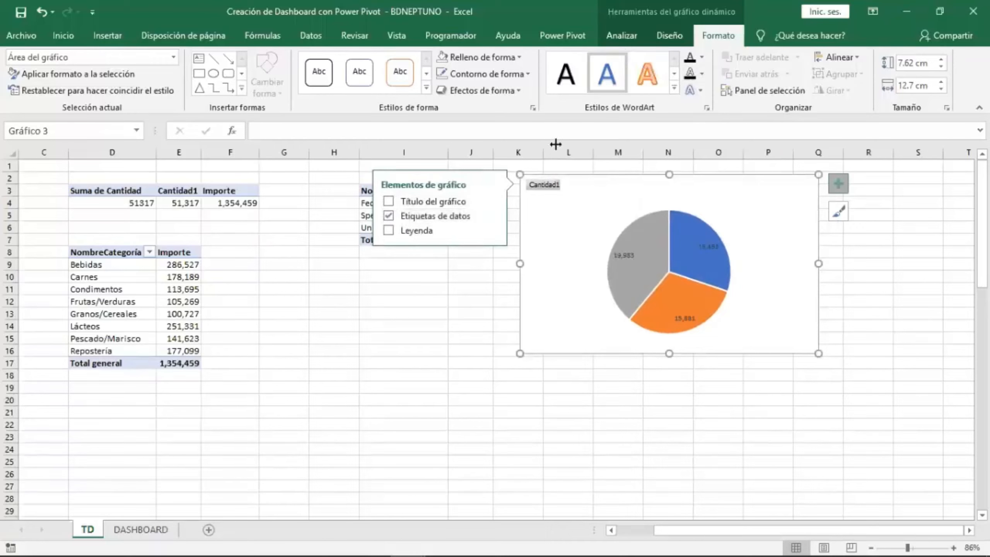
{"action": "left_click", "coordinate": [840, 181]}
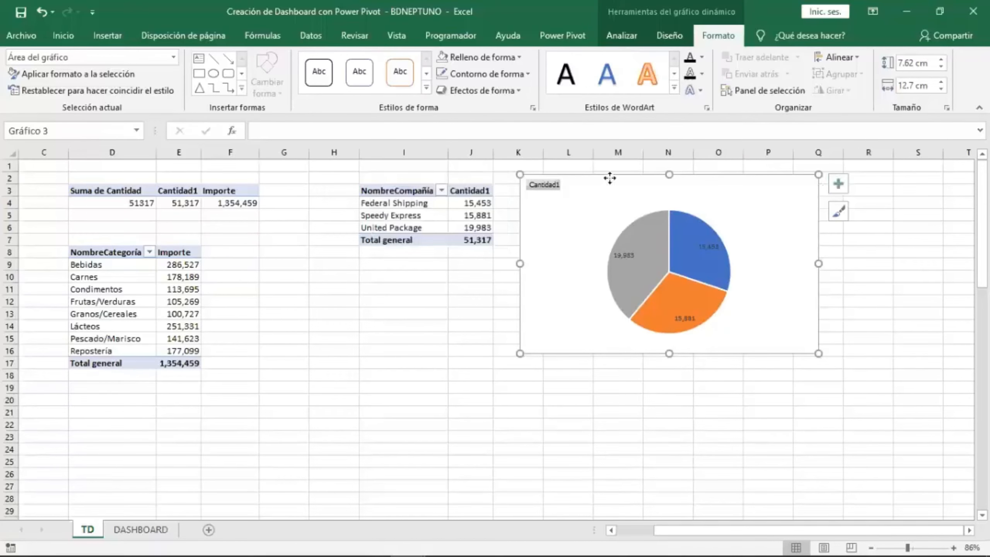
Hide the field buttons on the pie chart.
{"action": "left_click_drag", "start_coordinate": [610, 177], "coordinate": [617, 176]}
{"action": "left_click", "coordinate": [620, 39]}
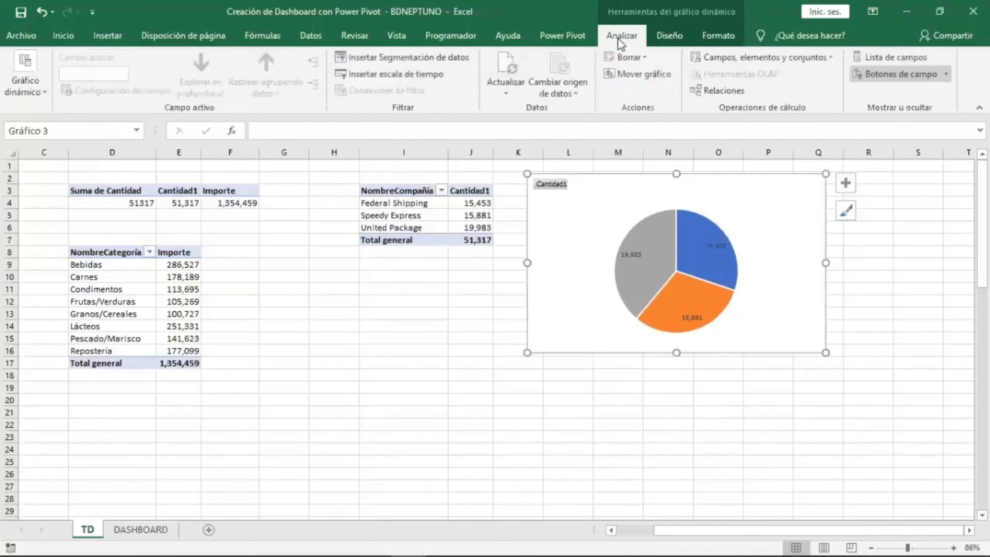
{"action": "left_click", "coordinate": [894, 77]}
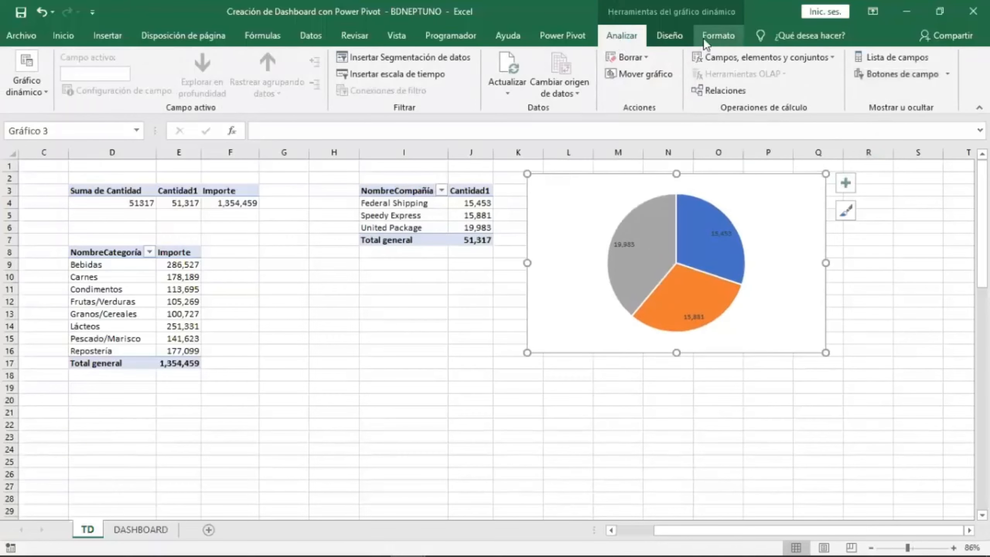
Change the pie chart's colors to the blue and gray multicolor palette.
{"action": "left_click", "coordinate": [680, 35]}
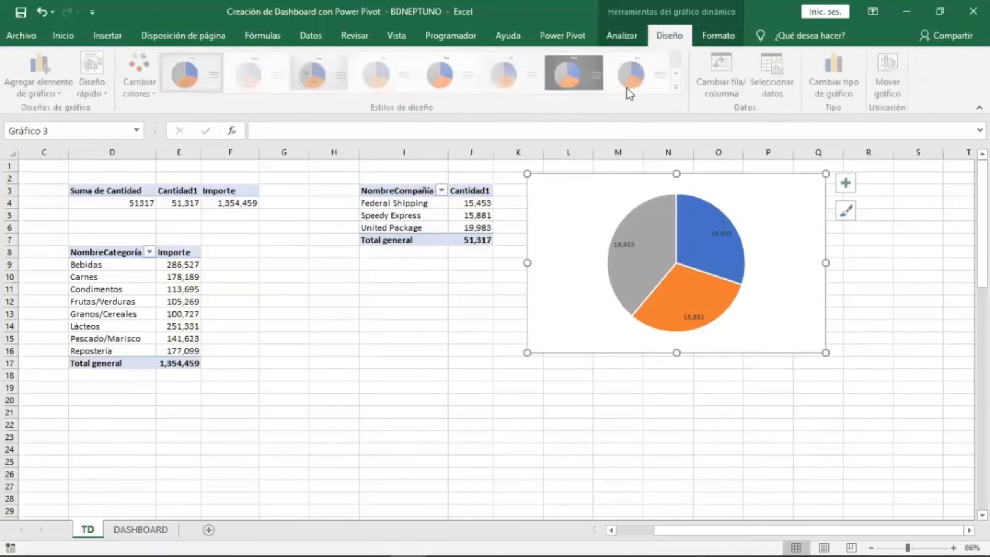
{"action": "left_click", "coordinate": [152, 91]}
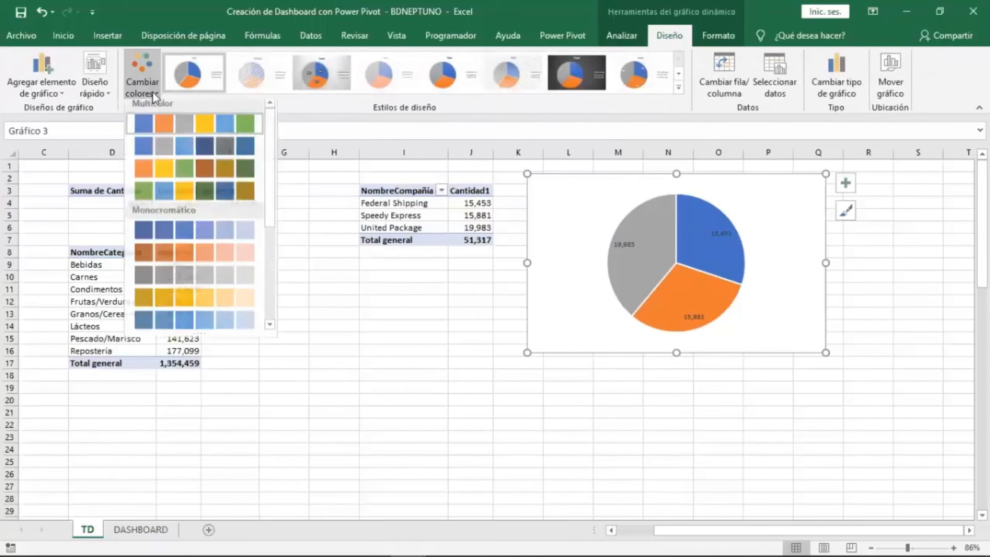
{"action": "left_click", "coordinate": [182, 151]}
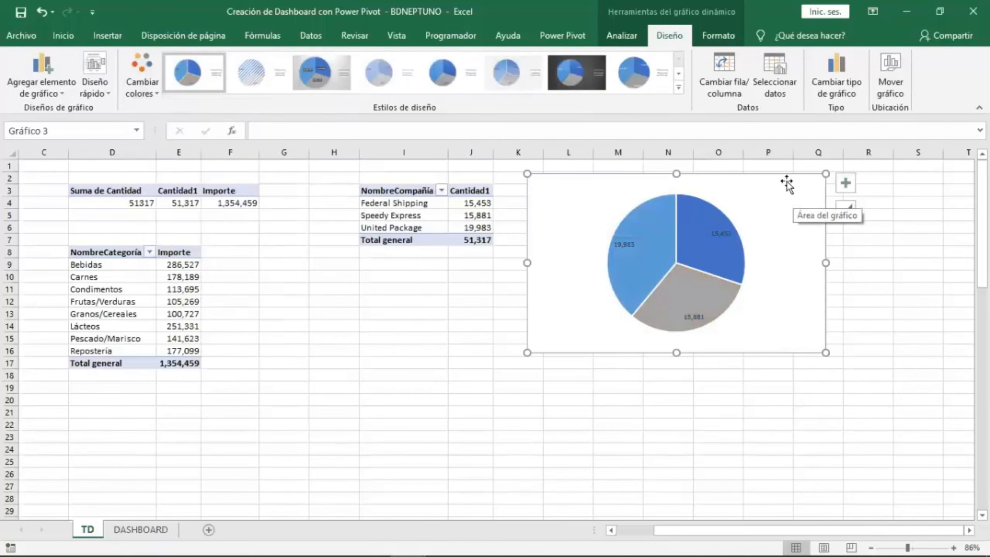
Move the pie chart to the DASHBOARD sheet, below the column chart.
{"action": "left_click_drag", "start_coordinate": [783, 175], "coordinate": [780, 175]}
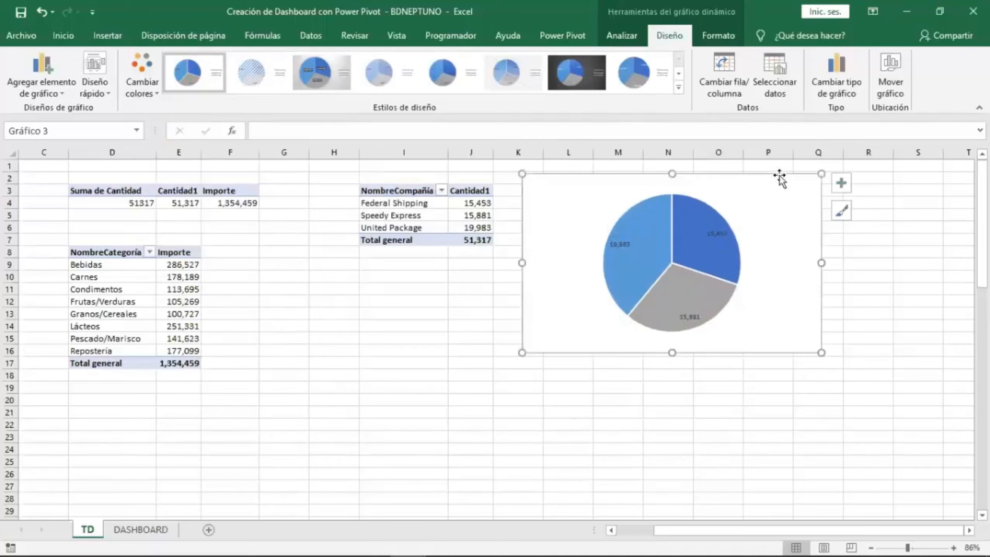
{"action": "key", "text": "ctrl+x"}
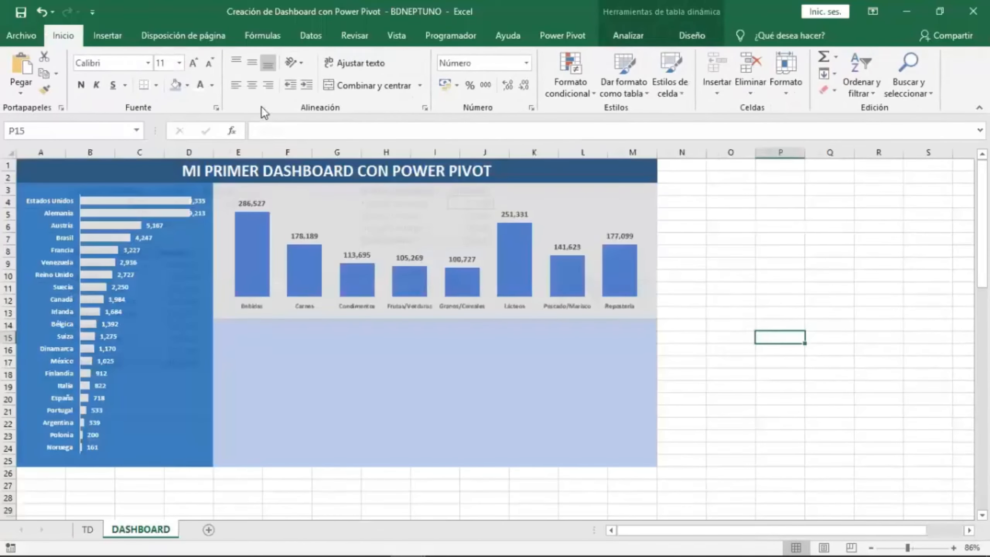
{"action": "right_click", "coordinate": [242, 323]}
{"action": "left_click", "coordinate": [269, 77]}
{"action": "mouse_move", "coordinate": [420, 332]}
{"action": "left_mouse_down"}
{"action": "mouse_move", "coordinate": [433, 334]}
{"action": "mouse_move", "coordinate": [419, 323]}
{"action": "left_mouse_up"}
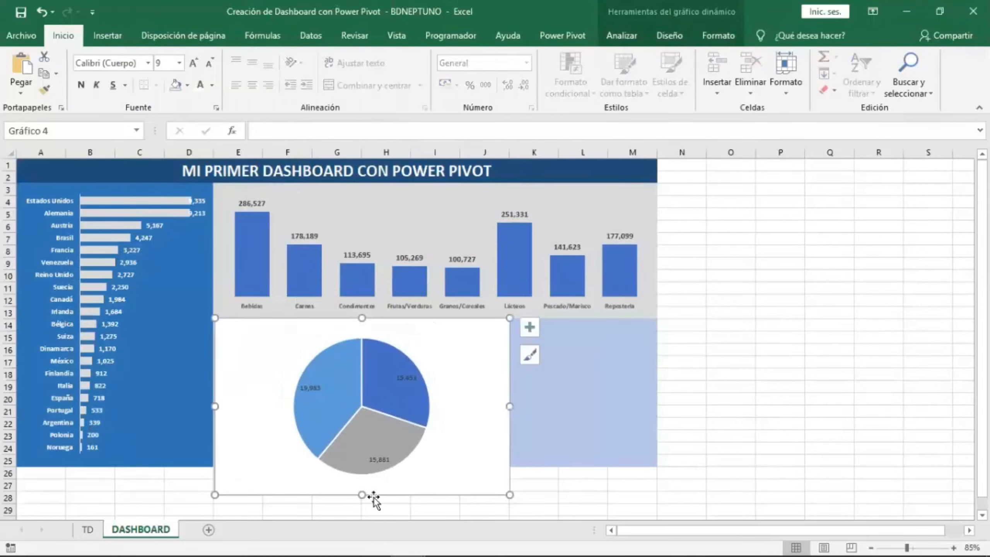
Resize the pie chart to fill about columns E to I between rows 14 and 25.
{"action": "left_click_drag", "start_coordinate": [361, 495], "coordinate": [362, 463]}
{"action": "left_click_drag", "start_coordinate": [509, 390], "coordinate": [438, 386]}
{"action": "left_click_drag", "start_coordinate": [383, 323], "coordinate": [383, 323]}
{"action": "left_click", "coordinate": [383, 323]}
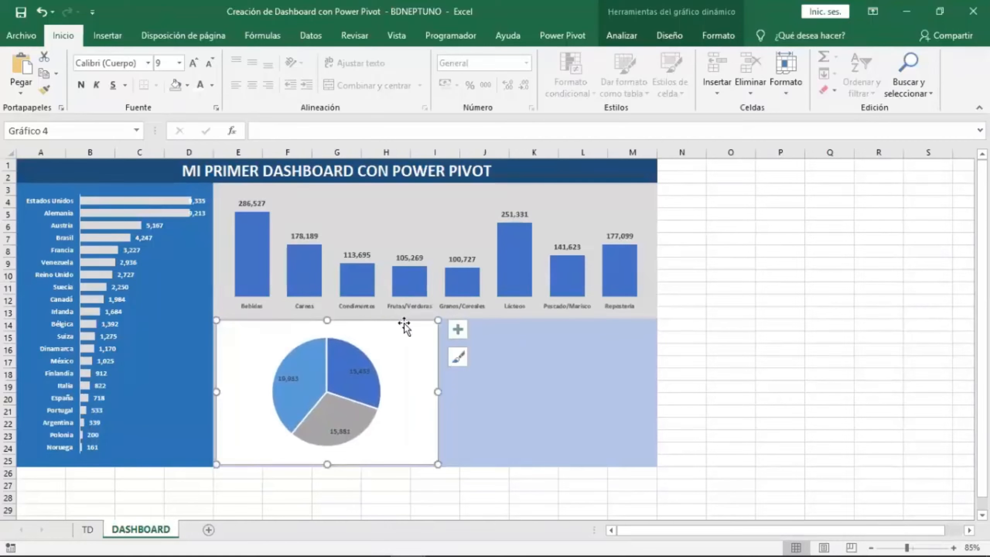
Remove the pie chart area's fill and outline so it blends into the dashboard background.
{"action": "left_click", "coordinate": [633, 37]}
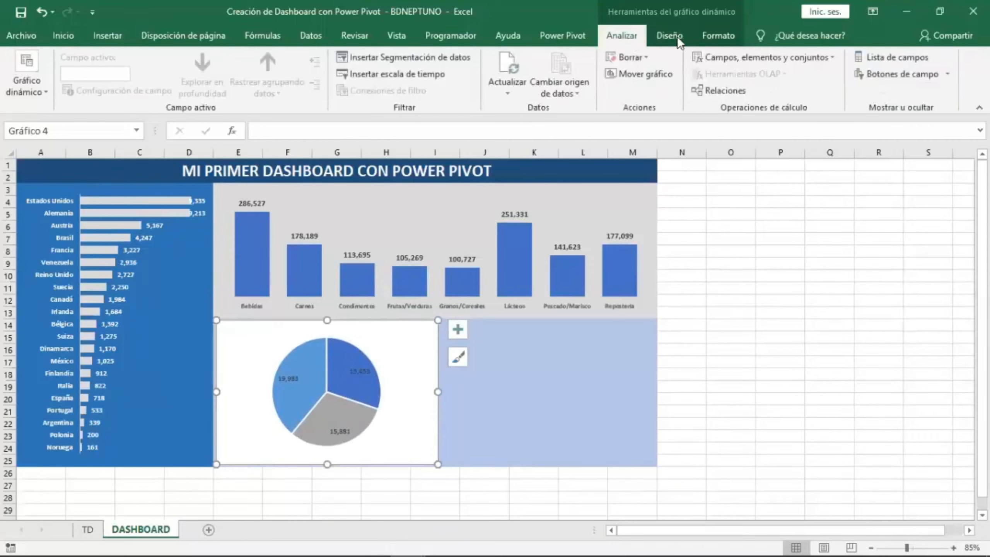
{"action": "left_click", "coordinate": [728, 36]}
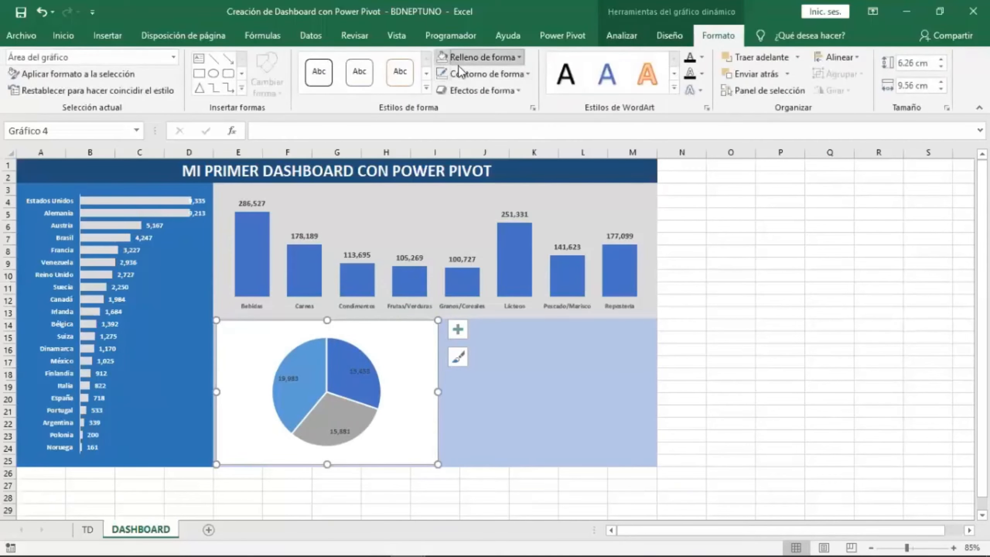
{"action": "left_click", "coordinate": [457, 64]}
{"action": "left_click", "coordinate": [485, 203]}
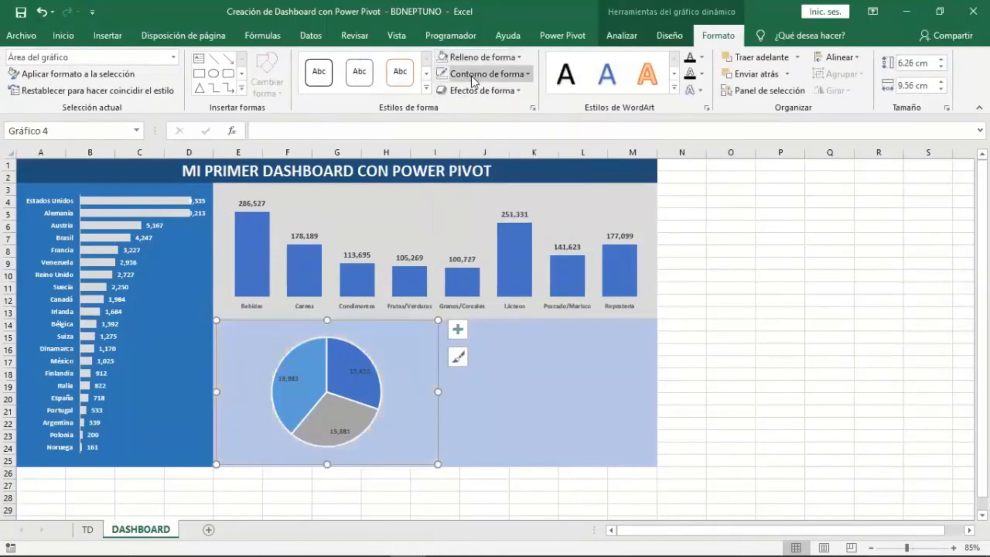
{"action": "left_click", "coordinate": [471, 75]}
{"action": "left_click", "coordinate": [491, 220]}
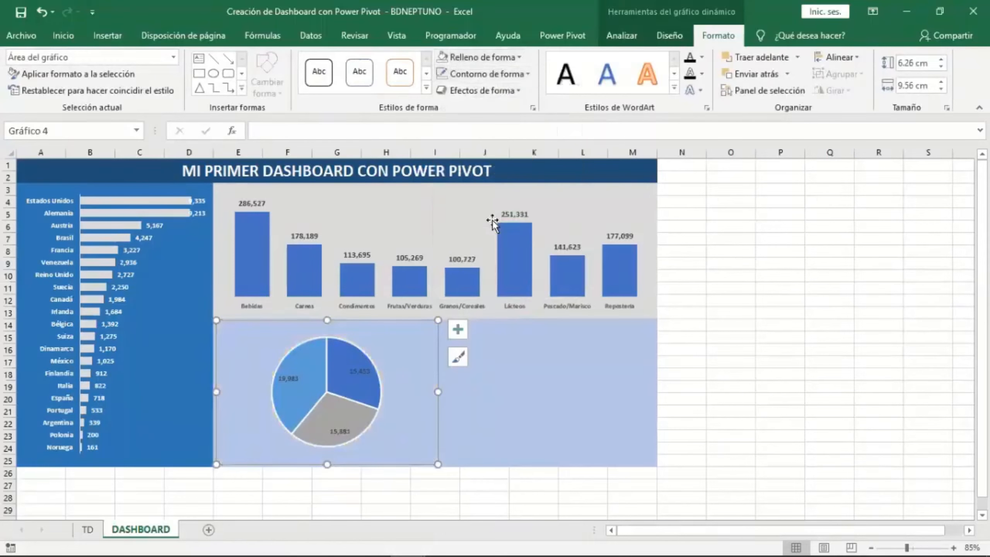
{"action": "left_click", "coordinate": [367, 387]}
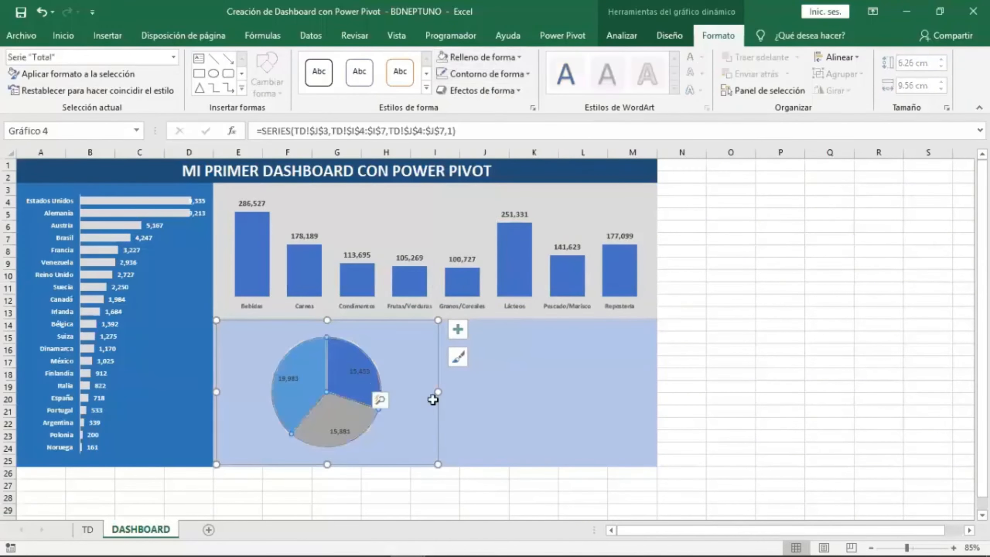
{"action": "left_click", "coordinate": [494, 398]}
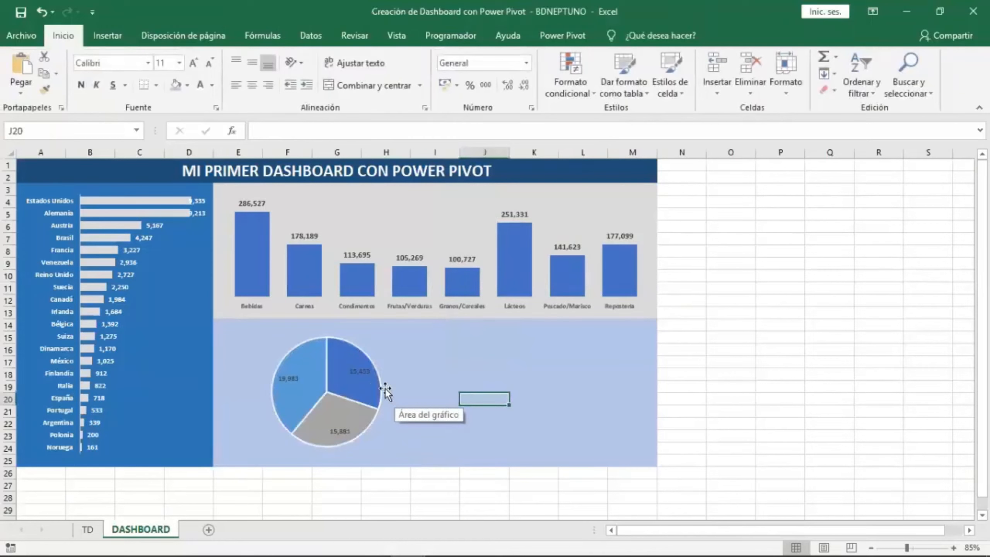
Add the category name and percentage to the pie chart's data labels alongside the value.
{"action": "left_click", "coordinate": [360, 373]}
{"action": "right_click", "coordinate": [362, 373]}
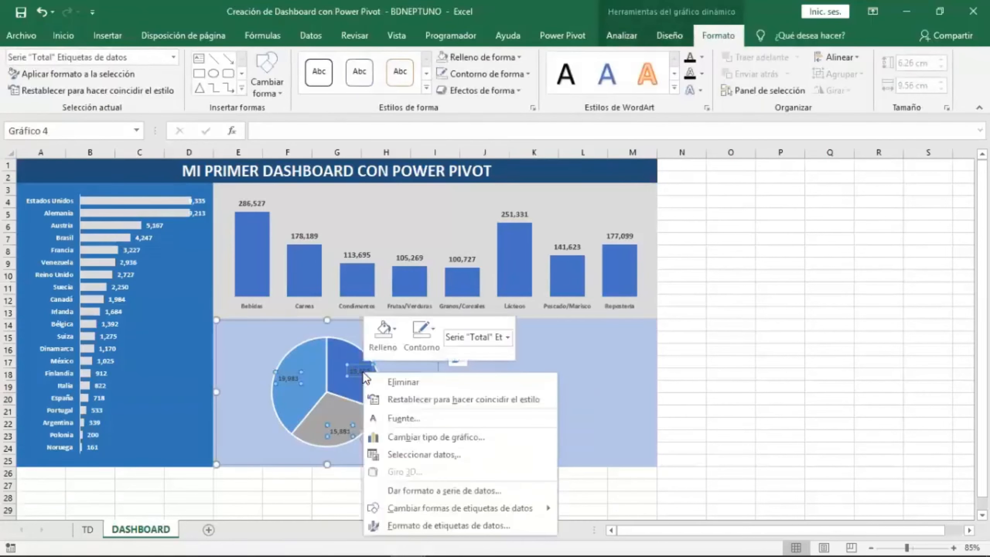
{"action": "left_click", "coordinate": [499, 524]}
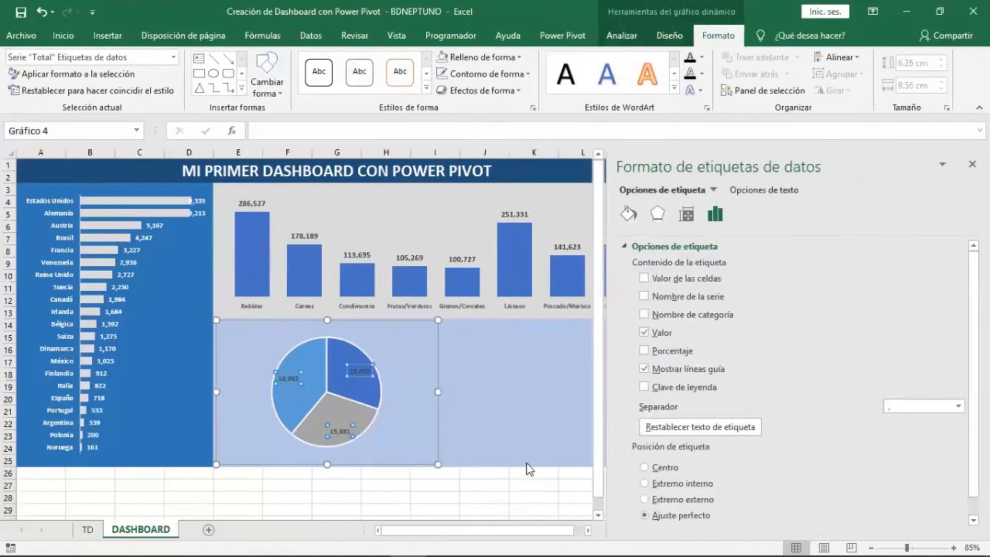
{"action": "left_click", "coordinate": [643, 350]}
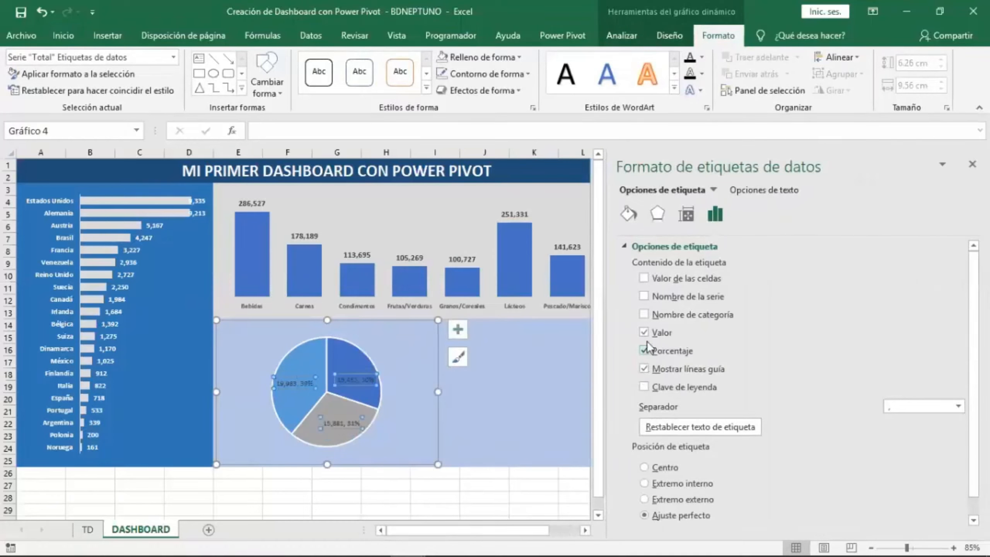
{"action": "left_click", "coordinate": [643, 315]}
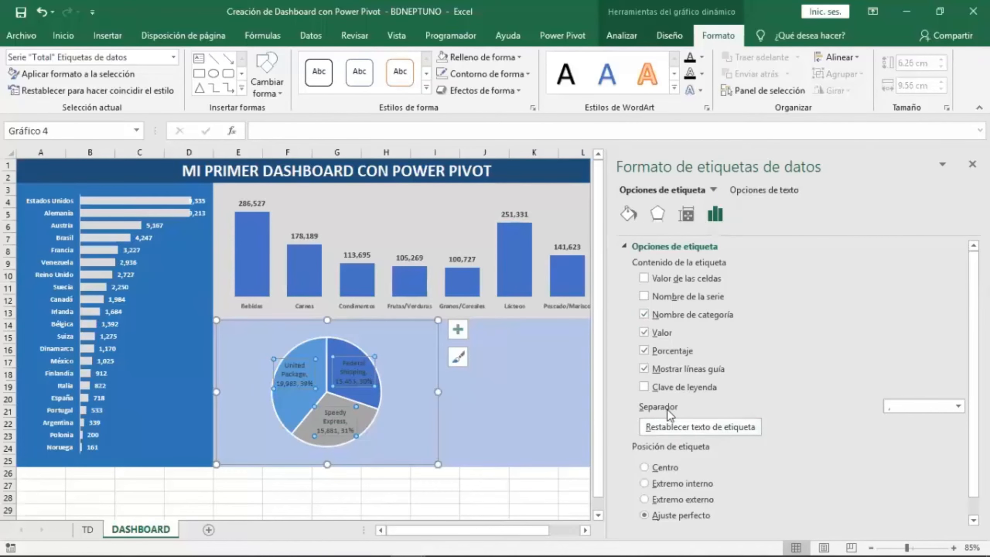
Set the pie labels' separator to a new line and place the labels at the outside end.
{"action": "left_click", "coordinate": [958, 406]}
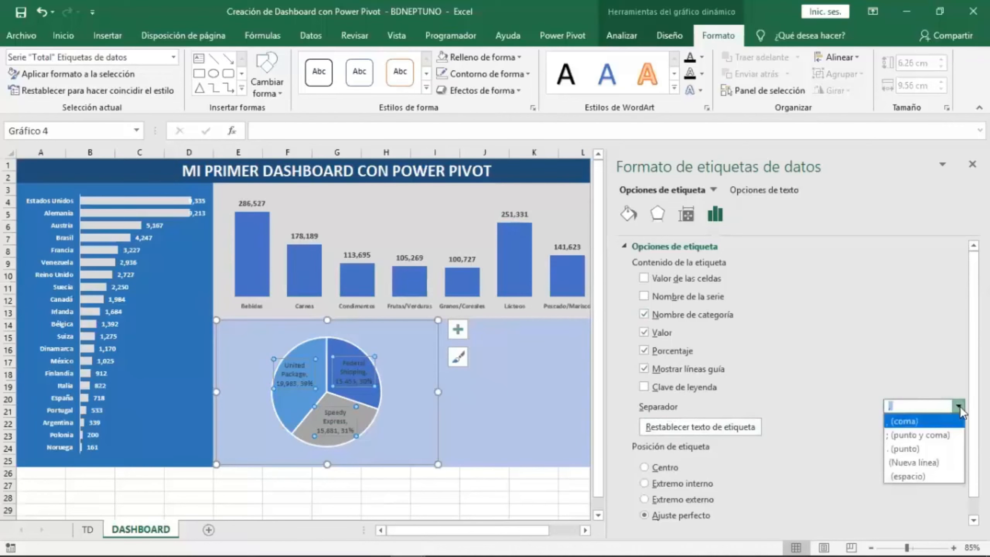
{"action": "left_click", "coordinate": [933, 459]}
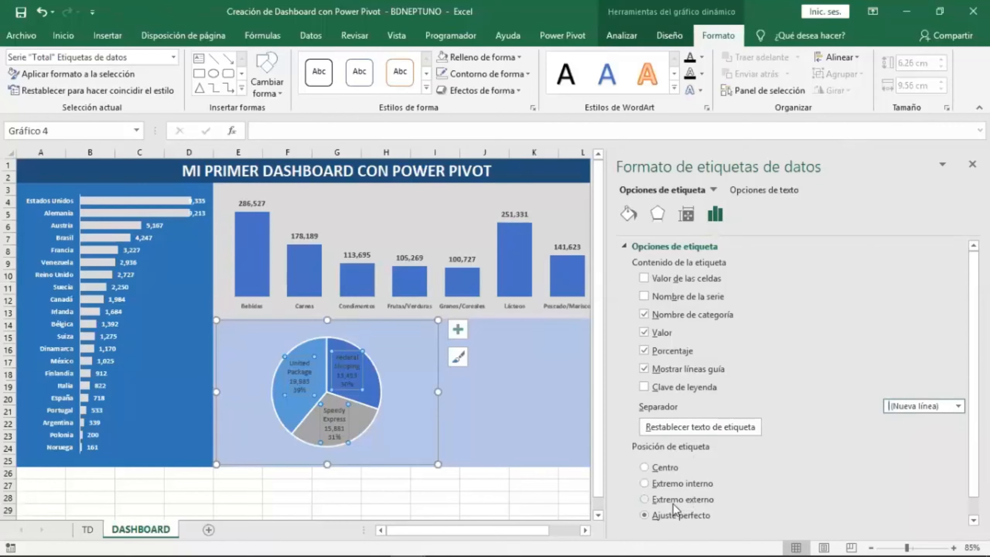
{"action": "left_click", "coordinate": [702, 500]}
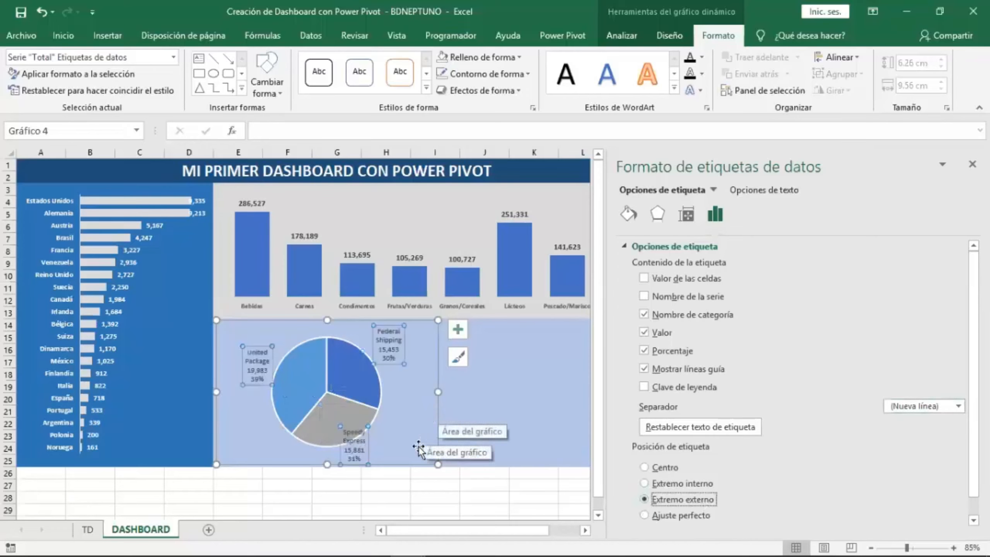
Reposition the Speedy Express, Federal Shipping and United Package labels around the pie.
{"action": "left_click", "coordinate": [364, 431]}
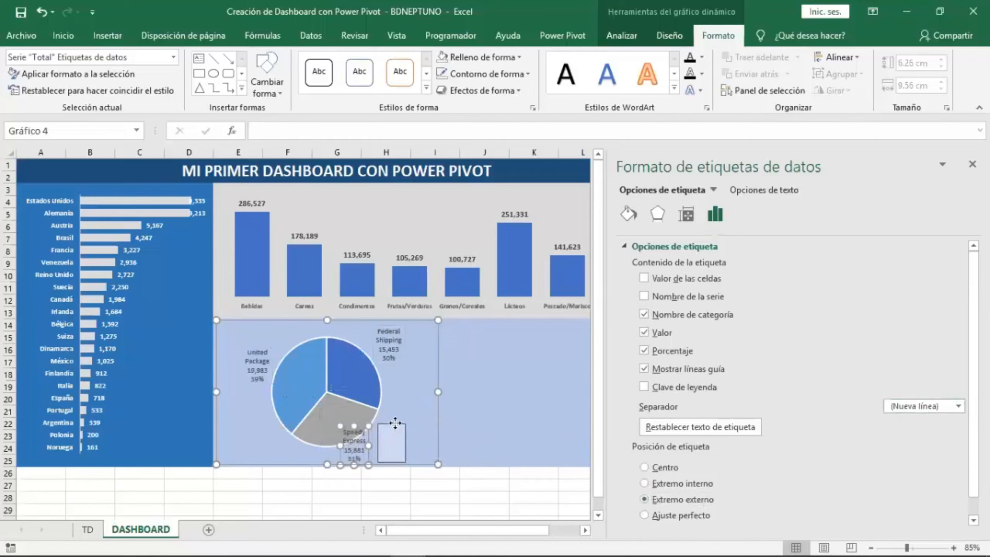
{"action": "left_click", "coordinate": [394, 358]}
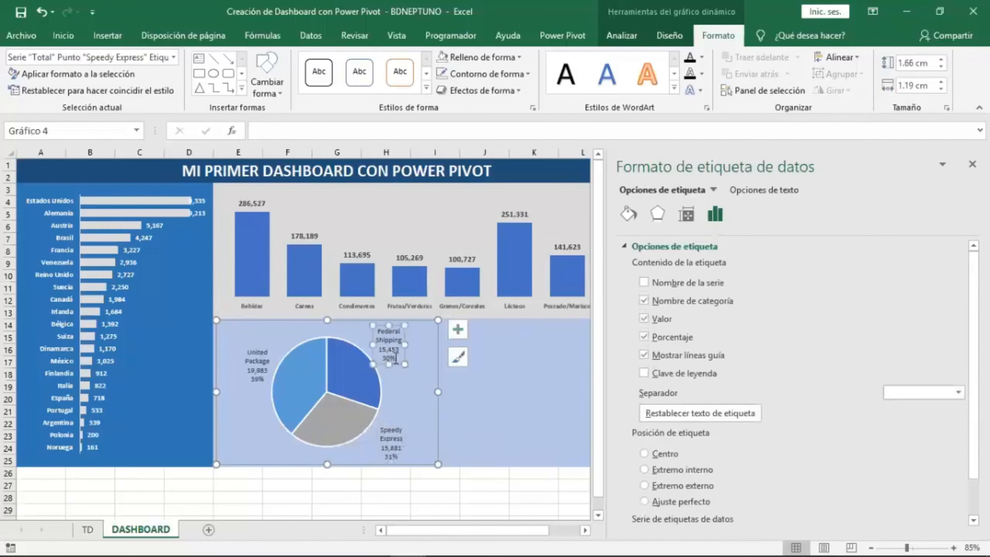
{"action": "left_click_drag", "start_coordinate": [395, 363], "coordinate": [412, 369]}
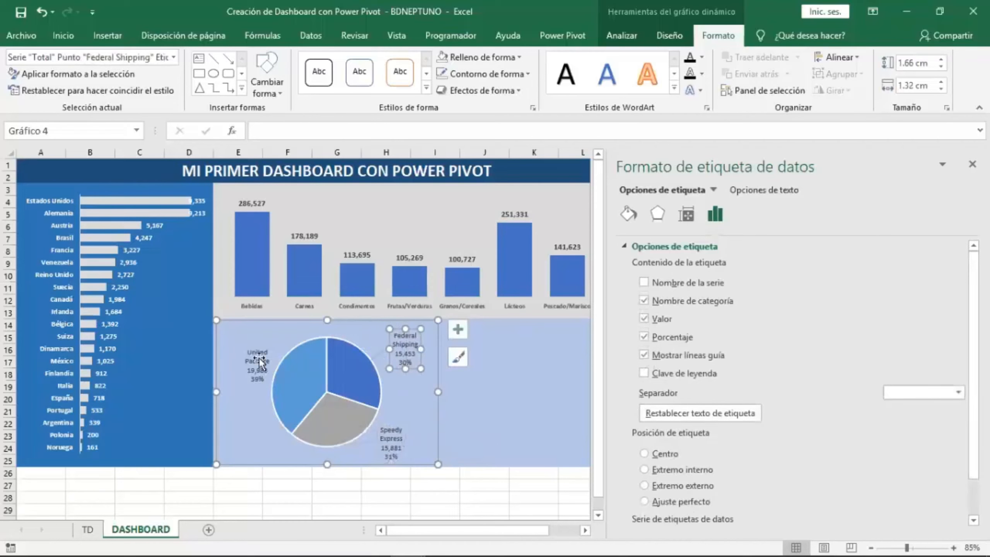
{"action": "left_click", "coordinate": [256, 346]}
{"action": "left_click_drag", "start_coordinate": [249, 344], "coordinate": [237, 333]}
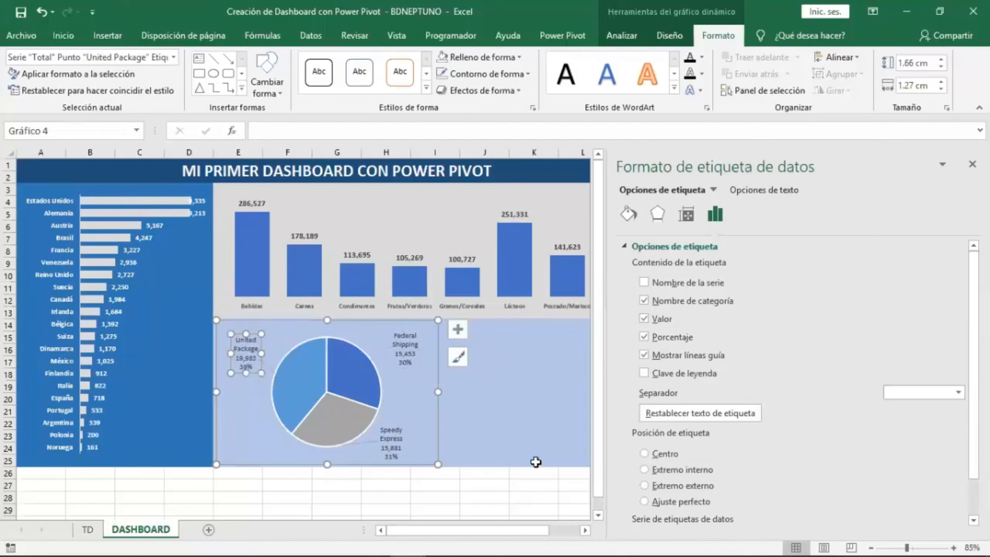
Format the pie's leader lines as solid black lines and increase their width from 0.75 pt.
{"action": "left_click", "coordinate": [381, 353]}
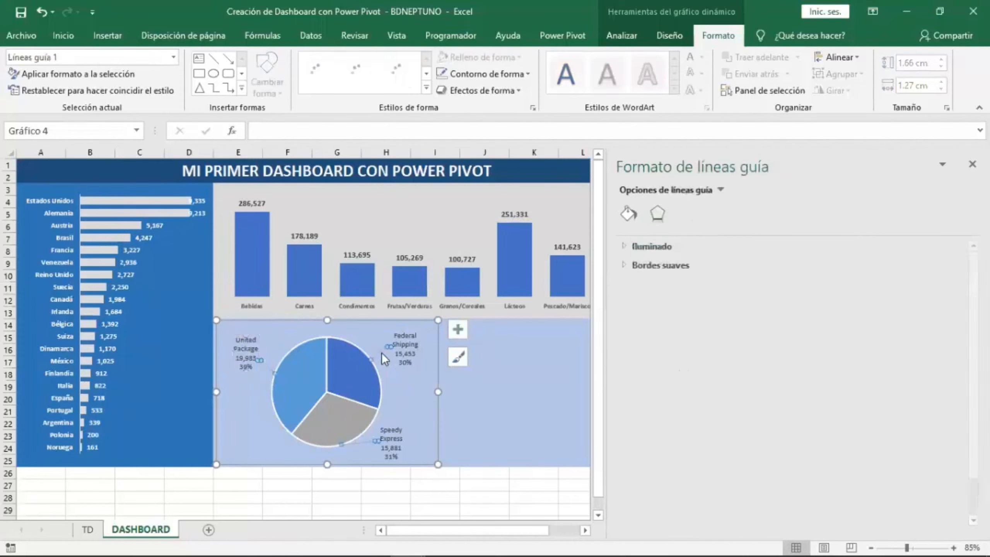
{"action": "left_click", "coordinate": [626, 215]}
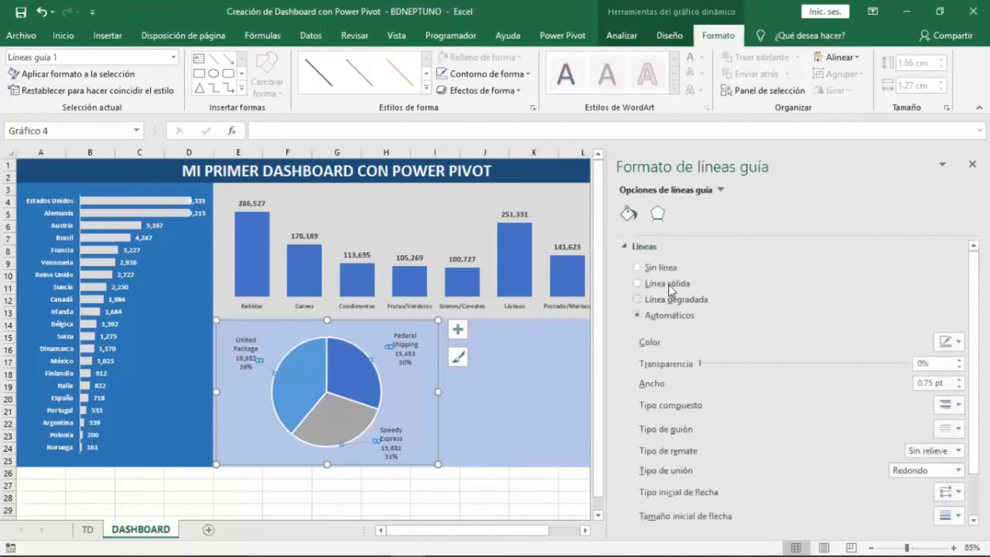
{"action": "left_click", "coordinate": [668, 283]}
{"action": "left_click", "coordinate": [957, 345]}
{"action": "left_click", "coordinate": [883, 376]}
{"action": "left_click", "coordinate": [958, 379]}
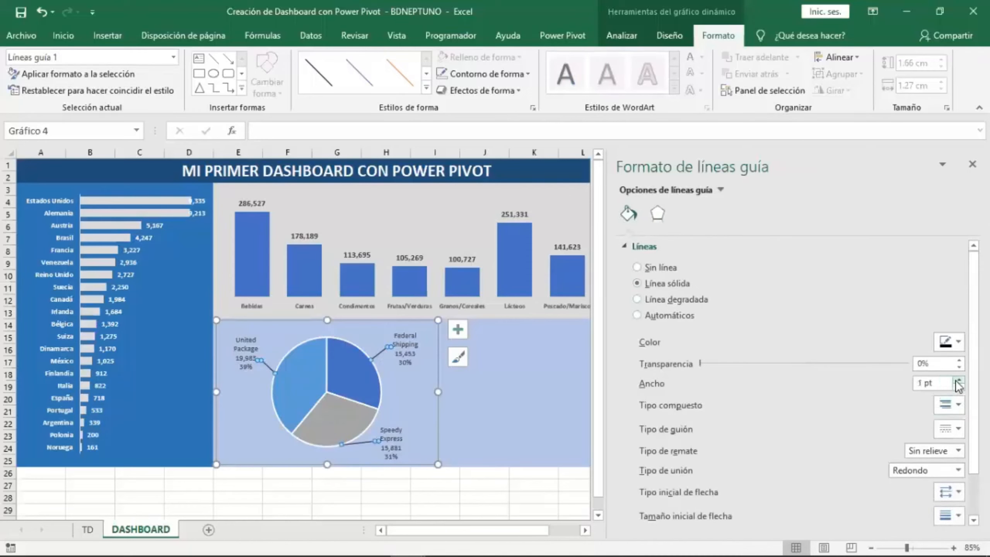
{"action": "left_click", "coordinate": [958, 379]}
Set the pie data labels' font color to black and font size to 10.
{"action": "left_click", "coordinate": [405, 339]}
{"action": "left_click", "coordinate": [66, 36]}
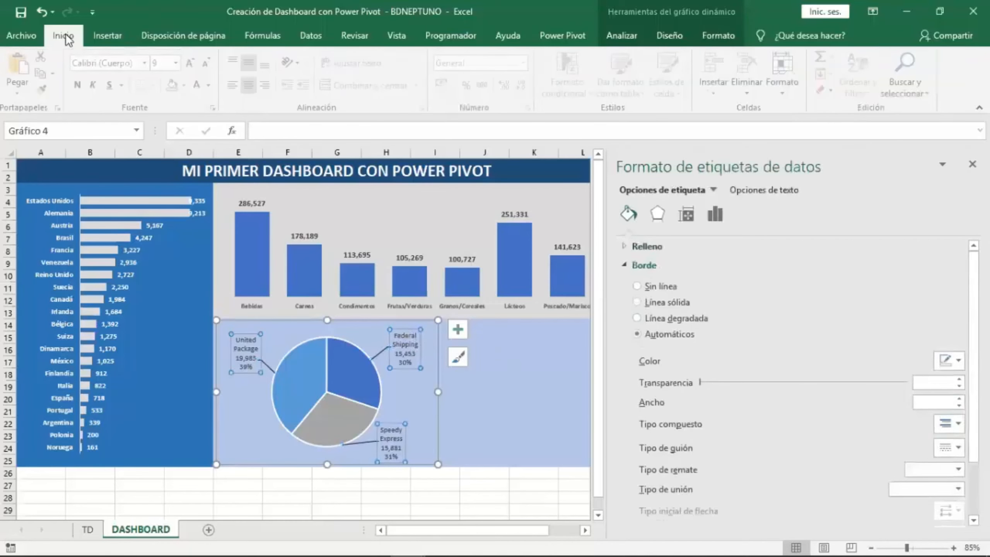
{"action": "left_click", "coordinate": [211, 85]}
{"action": "left_click", "coordinate": [213, 111]}
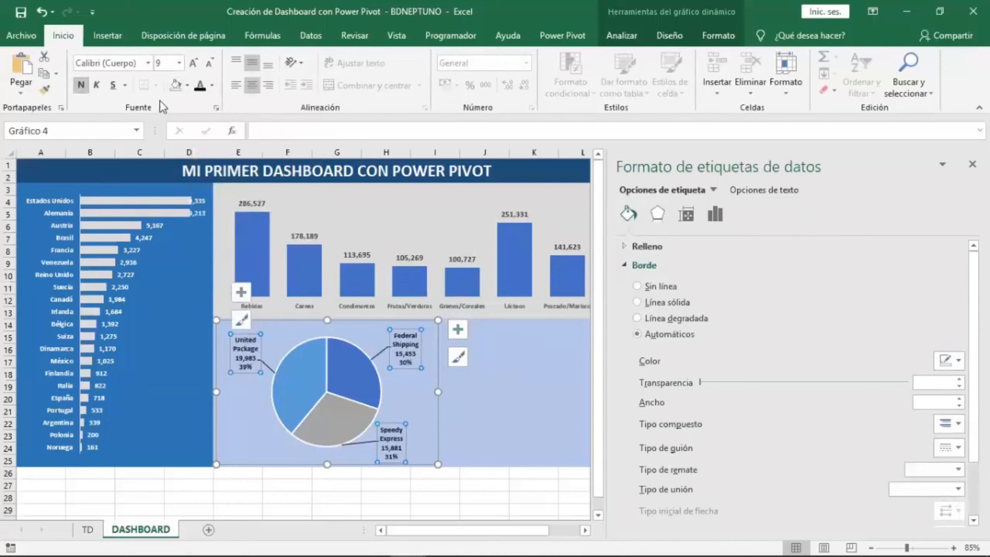
{"action": "left_click", "coordinate": [191, 63]}
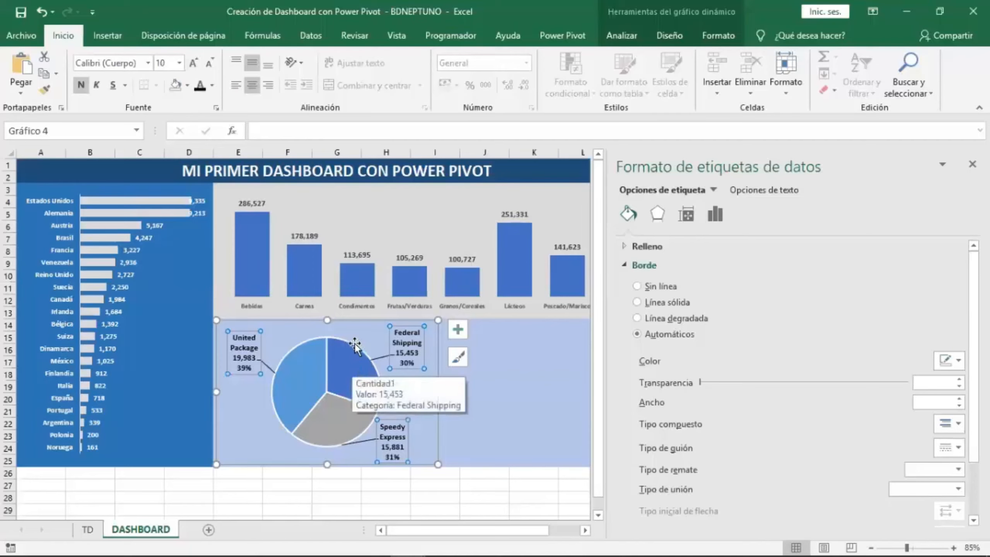
Give the pie slices a solid black border 1.75 pt wide and close the format pane.
{"action": "left_click", "coordinate": [353, 357]}
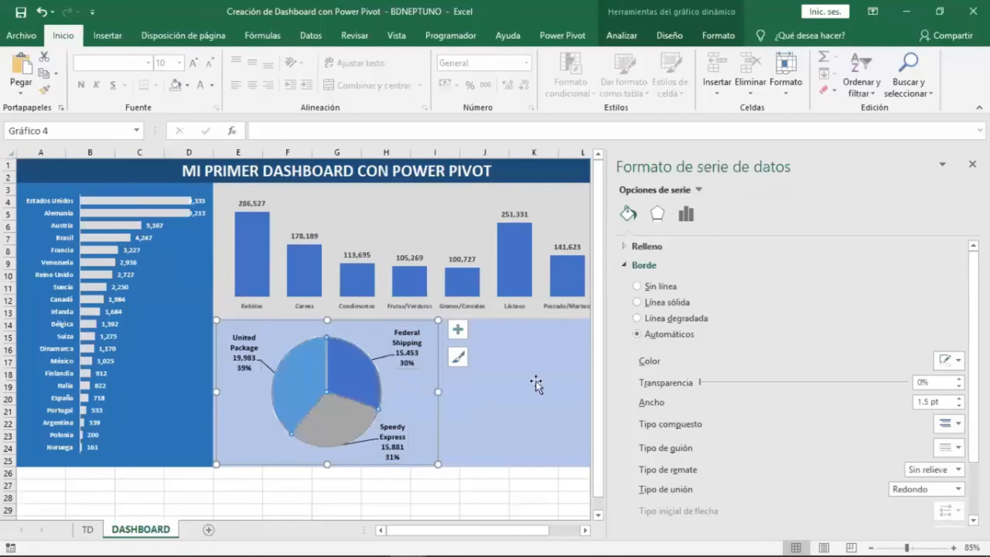
{"action": "left_click", "coordinate": [664, 301]}
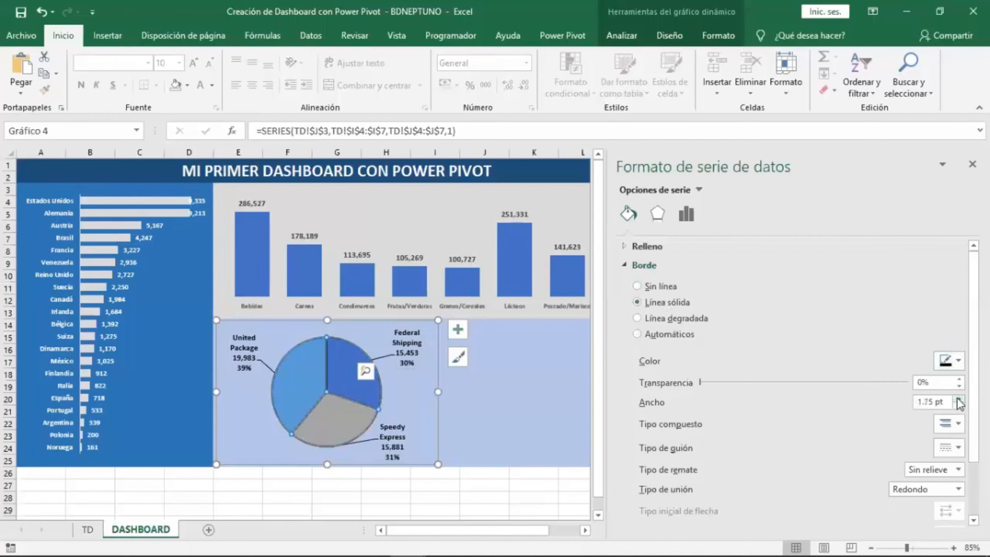
{"action": "left_click", "coordinate": [341, 374]}
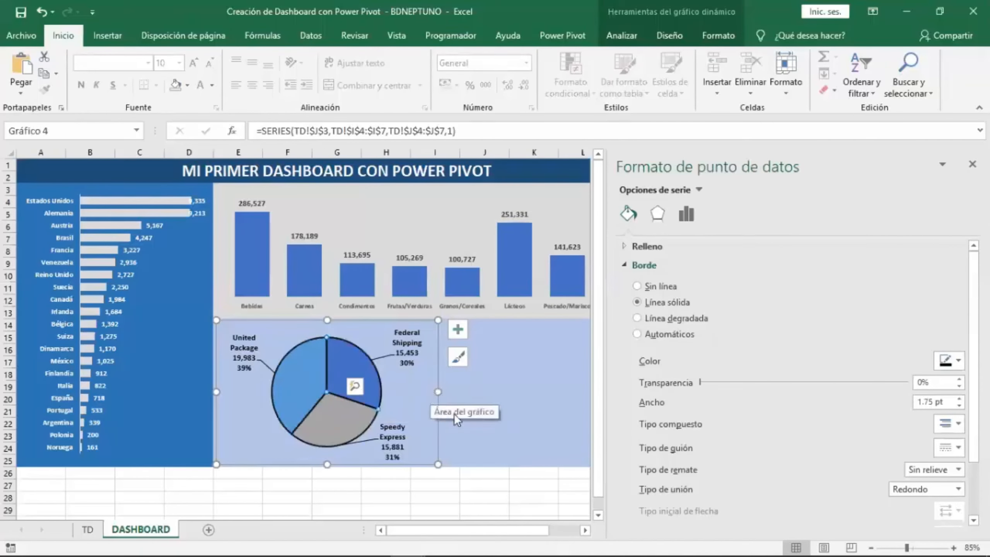
{"action": "left_click", "coordinate": [483, 411]}
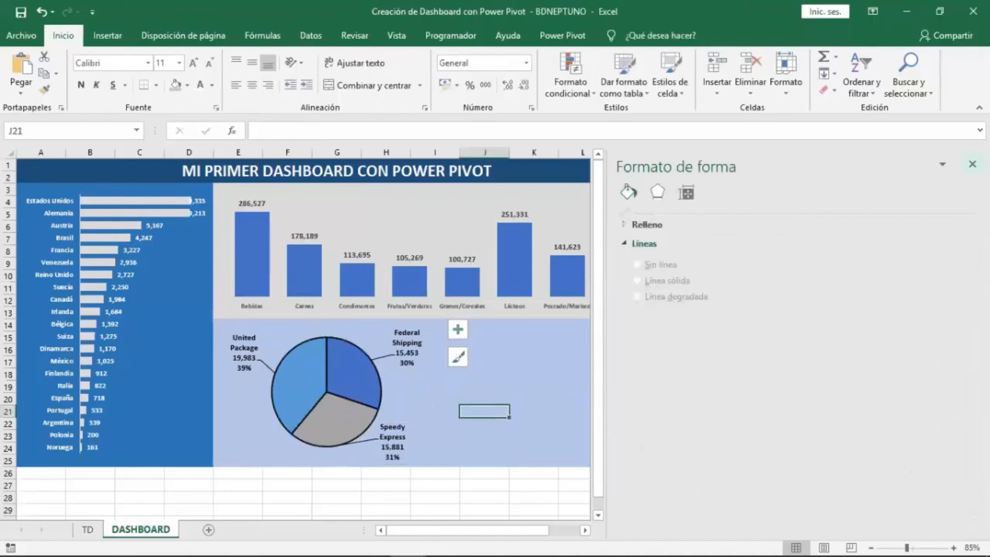
{"action": "left_click", "coordinate": [972, 163]}
{"action": "left_click", "coordinate": [540, 376]}
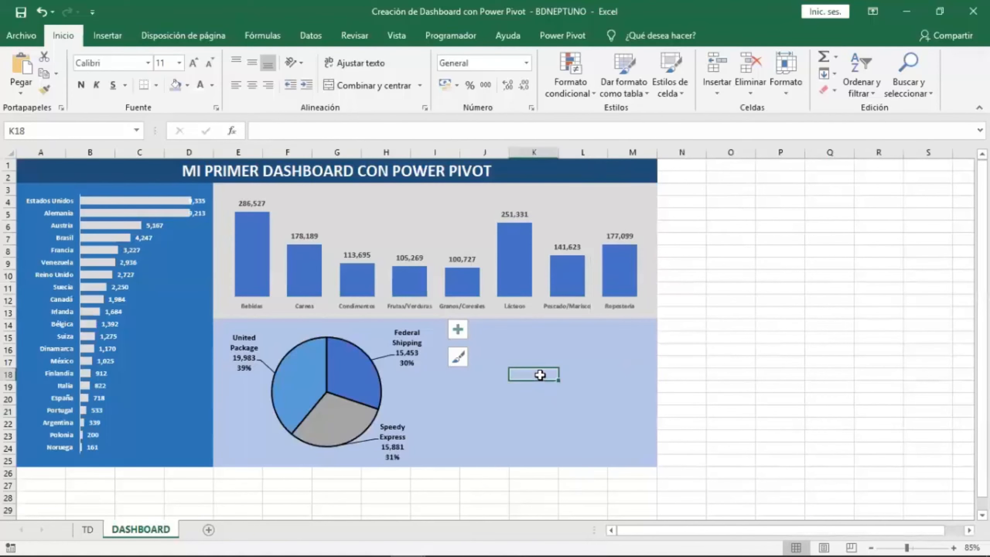
{"action": "left_click", "coordinate": [531, 338]}
{"action": "left_click", "coordinate": [575, 402]}
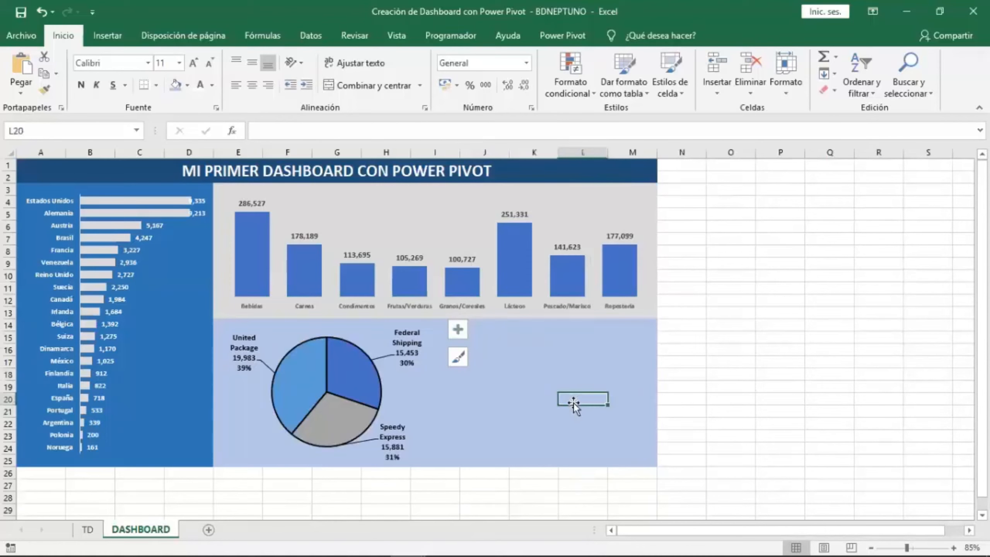
{"action": "left_click_drag", "start_coordinate": [487, 328], "coordinate": [632, 460]}
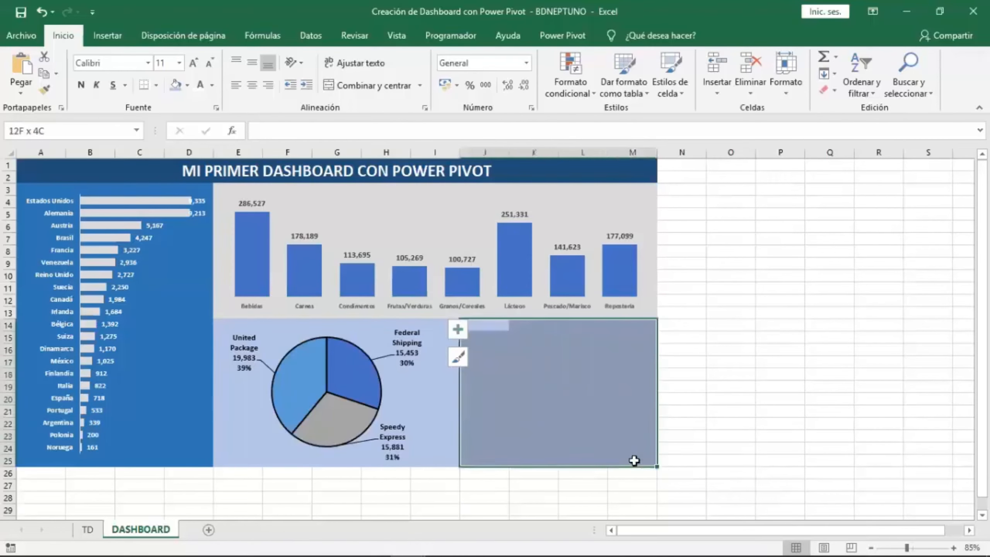
{"action": "left_click", "coordinate": [604, 421]}
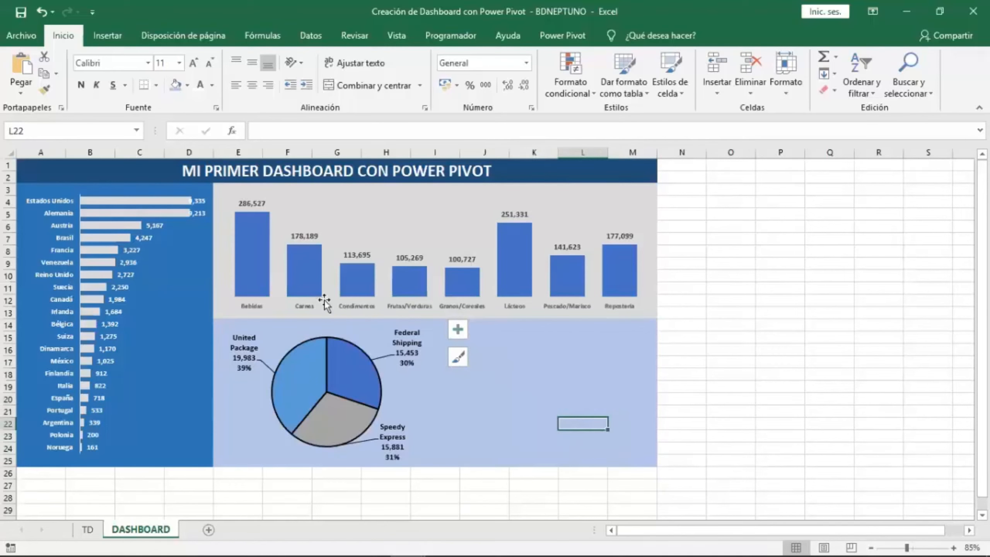
Give the bars of the country bar chart a solid border line.
{"action": "left_click", "coordinate": [167, 201]}
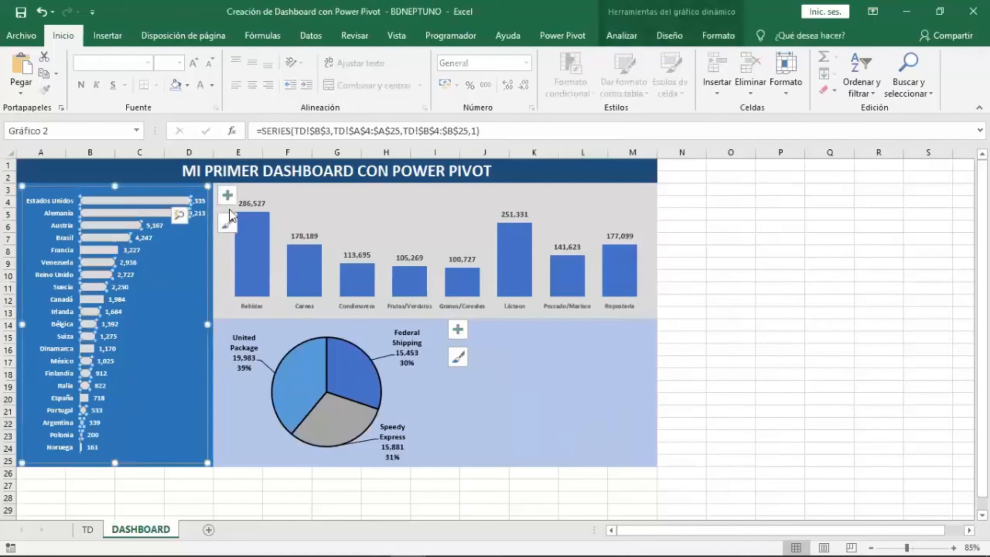
{"action": "right_click", "coordinate": [144, 197]}
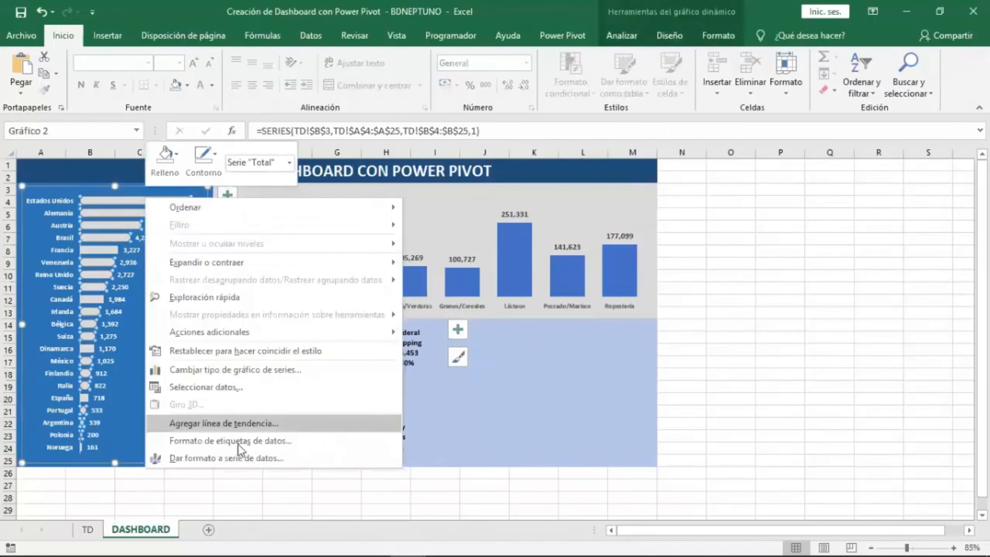
{"action": "left_click", "coordinate": [246, 459]}
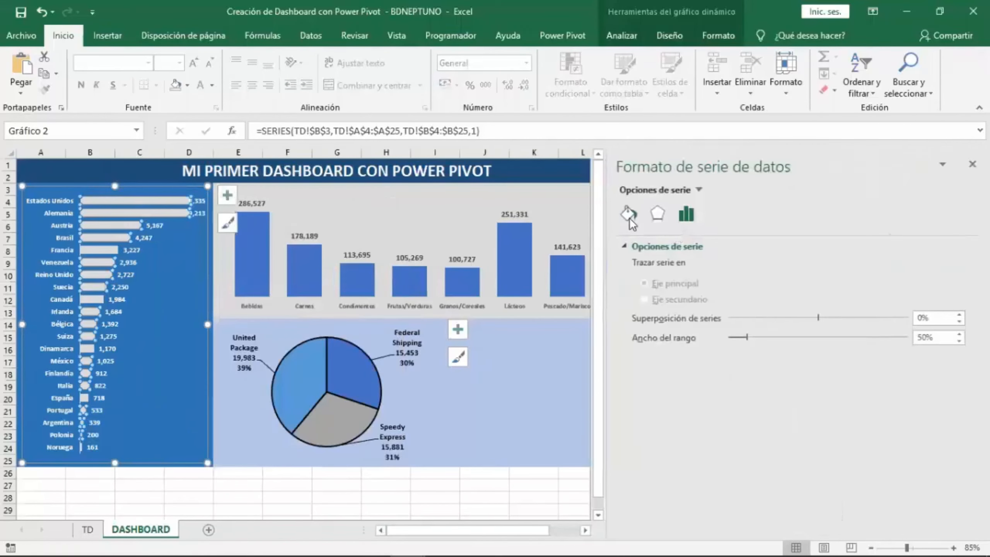
{"action": "left_click", "coordinate": [662, 303]}
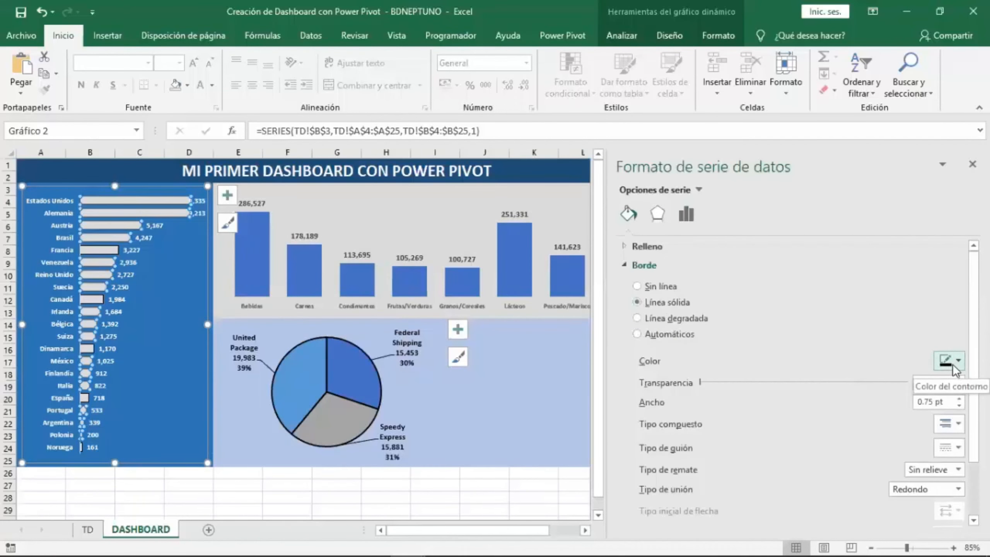
Give the bars of the category column chart a solid border line.
{"action": "left_click", "coordinate": [293, 262]}
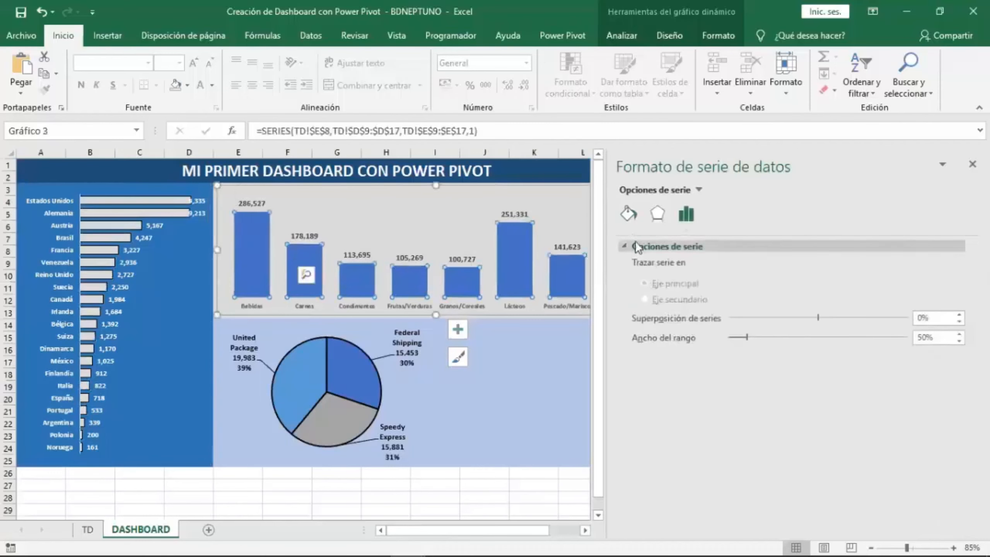
{"action": "left_click", "coordinate": [628, 213]}
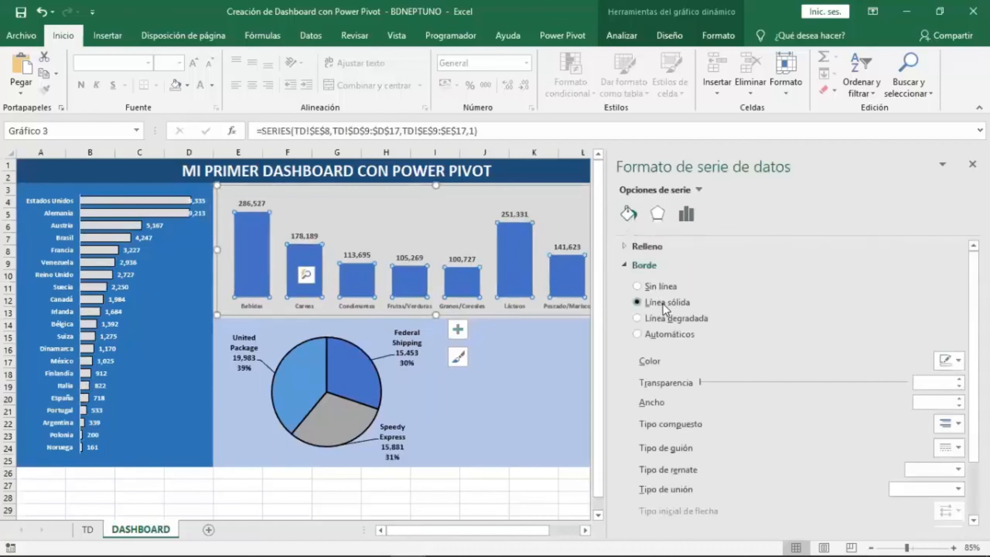
{"action": "left_click", "coordinate": [662, 303]}
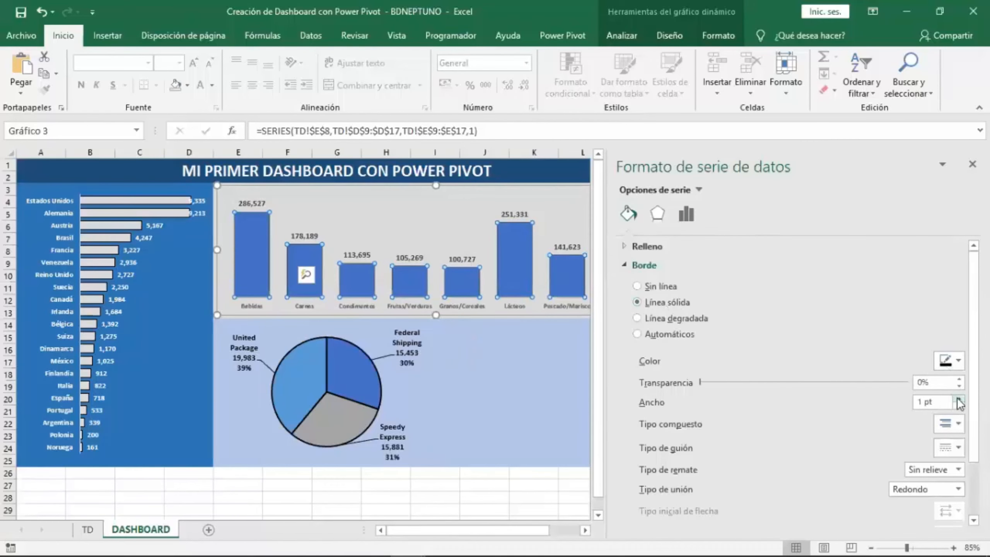
Increase the country bar chart's border width to 1 pt and close the format pane.
{"action": "left_click", "coordinate": [167, 199]}
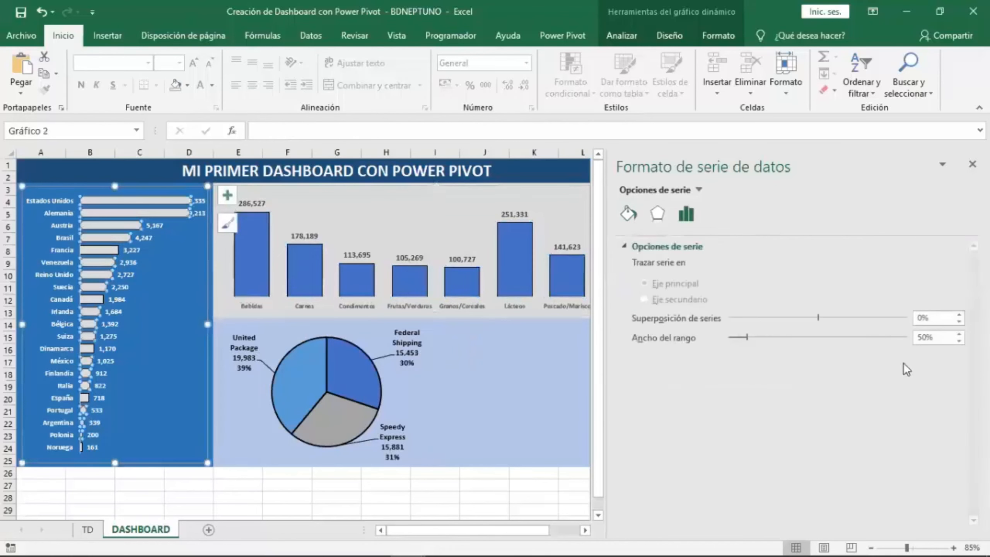
{"action": "left_click", "coordinate": [628, 214]}
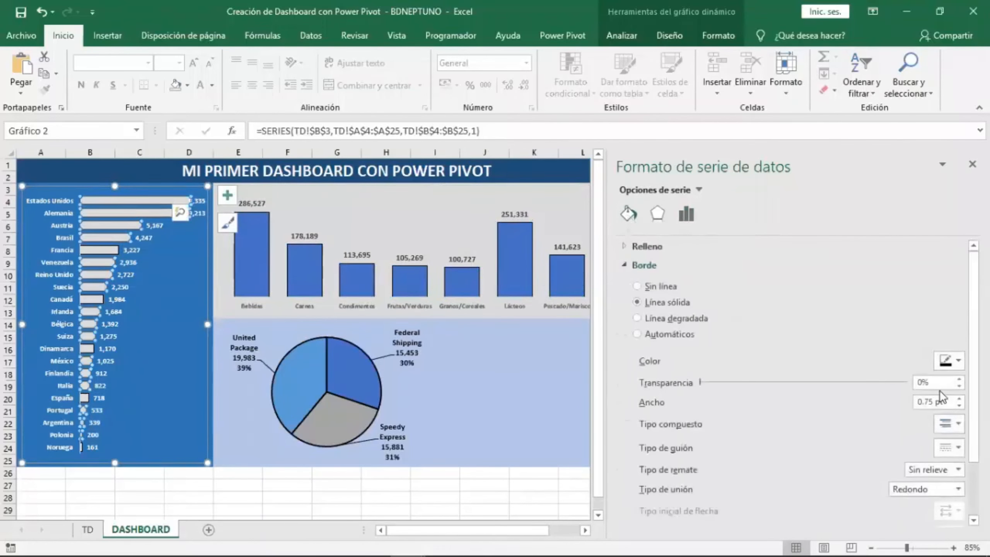
{"action": "left_click", "coordinate": [959, 399]}
{"action": "left_click", "coordinate": [972, 164]}
Apply the font color to the column chart's data labels and enlarge them to 10.5 pt.
{"action": "left_click", "coordinate": [582, 410]}
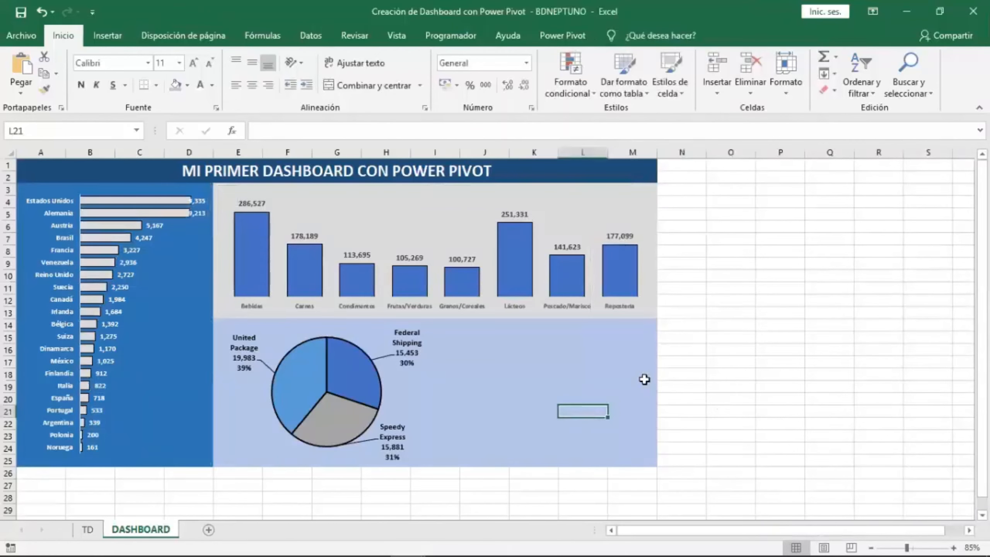
{"action": "left_click", "coordinate": [406, 305]}
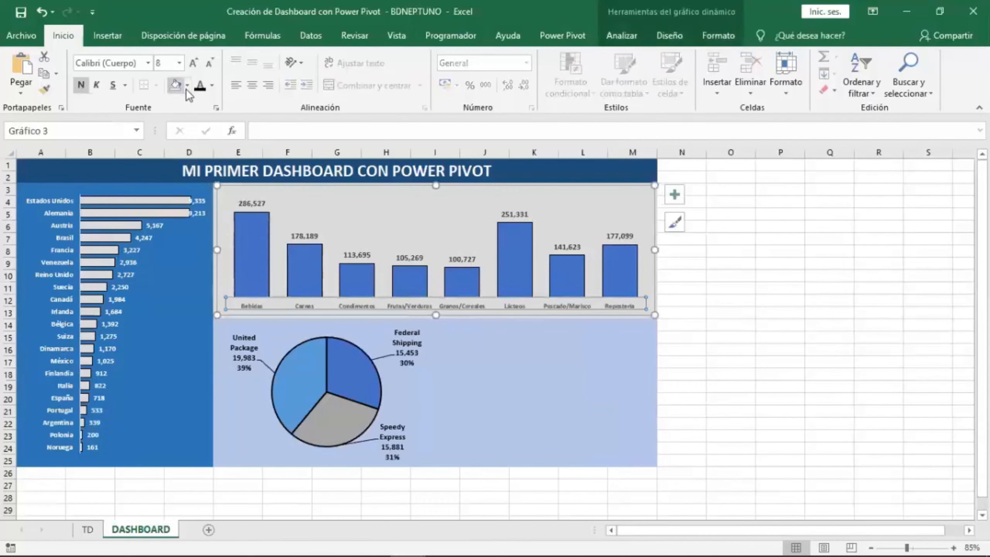
{"action": "left_click", "coordinate": [309, 235]}
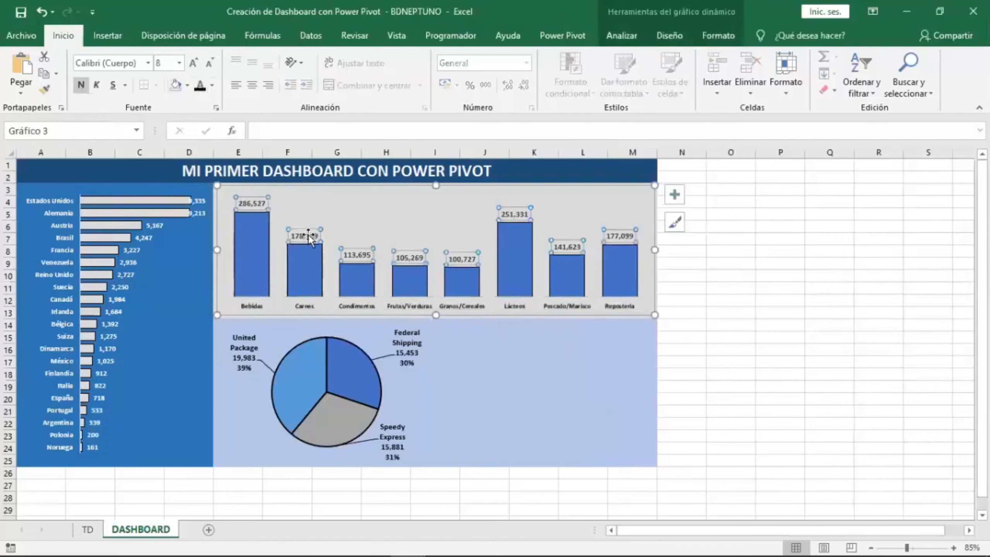
{"action": "left_click", "coordinate": [199, 86]}
{"action": "left_click", "coordinate": [193, 63]}
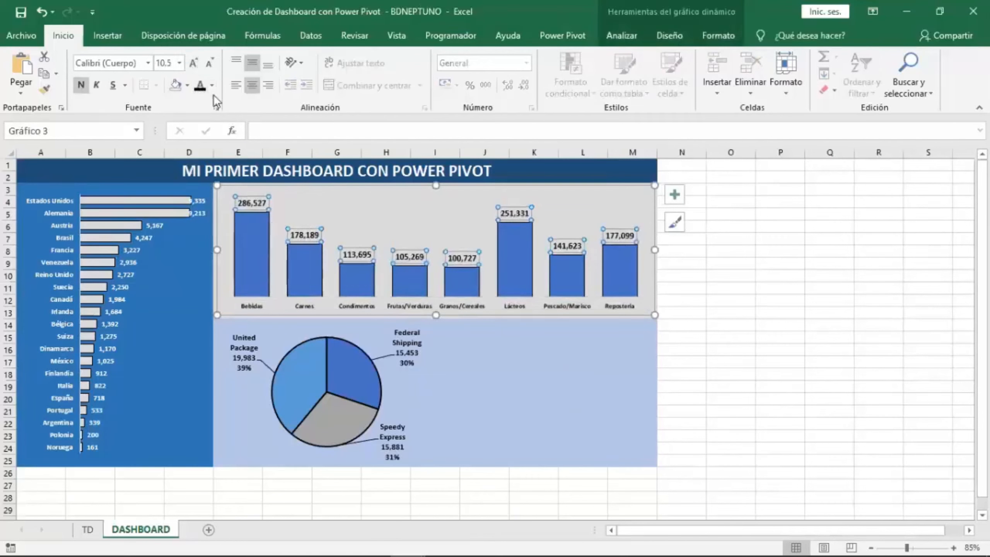
{"action": "left_click", "coordinate": [366, 308]}
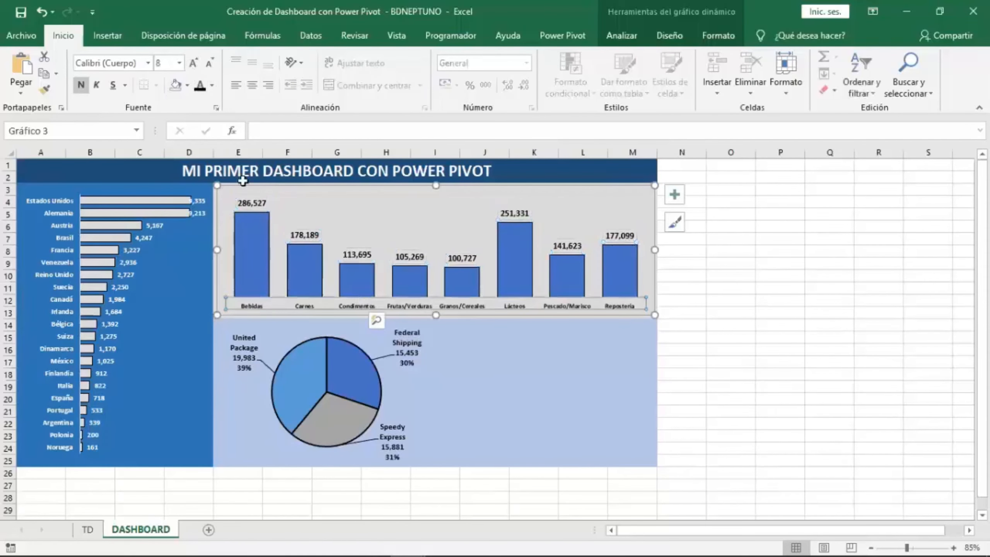
{"action": "left_click", "coordinate": [193, 68]}
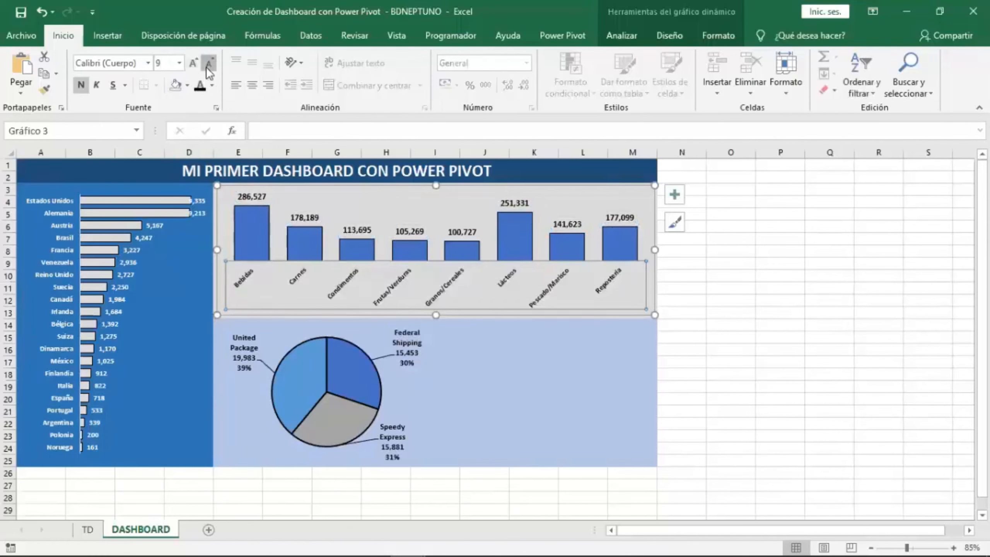
{"action": "left_click", "coordinate": [206, 66]}
{"action": "left_click", "coordinate": [631, 399]}
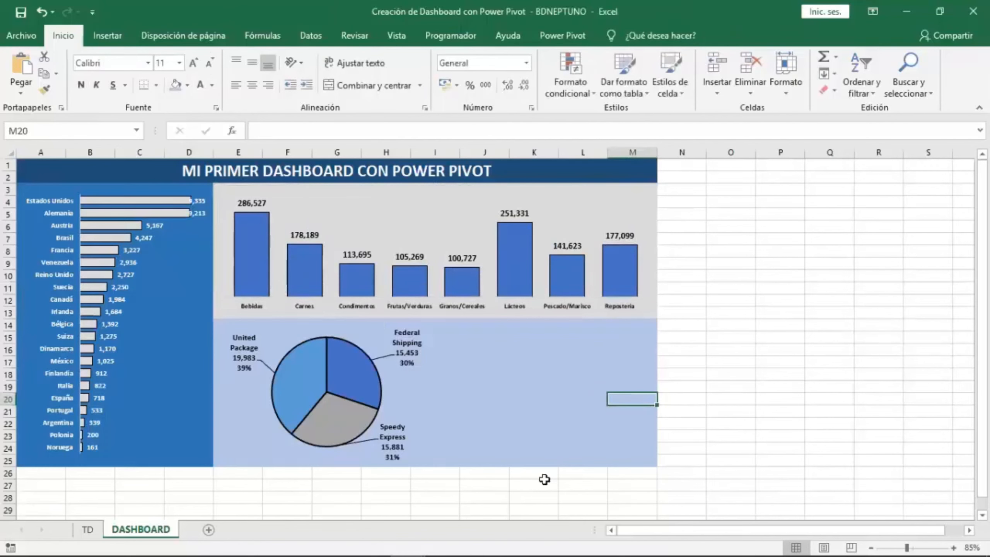
Examine the Importe total and the other pivot tables on the TD sheet.
{"action": "left_click", "coordinate": [96, 528]}
{"action": "left_click", "coordinate": [421, 218]}
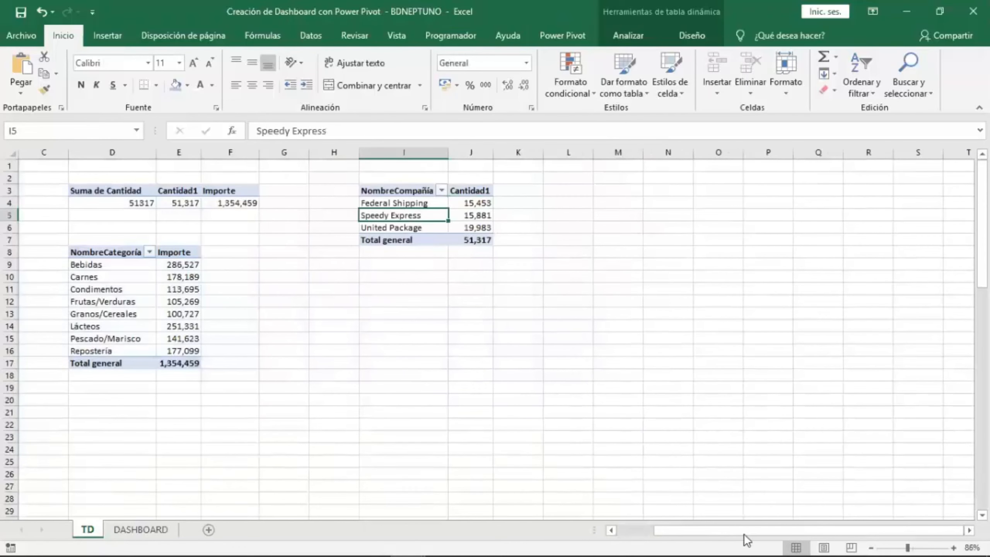
{"action": "left_click_drag", "start_coordinate": [736, 531], "coordinate": [620, 519]}
{"action": "left_click", "coordinate": [381, 204]}
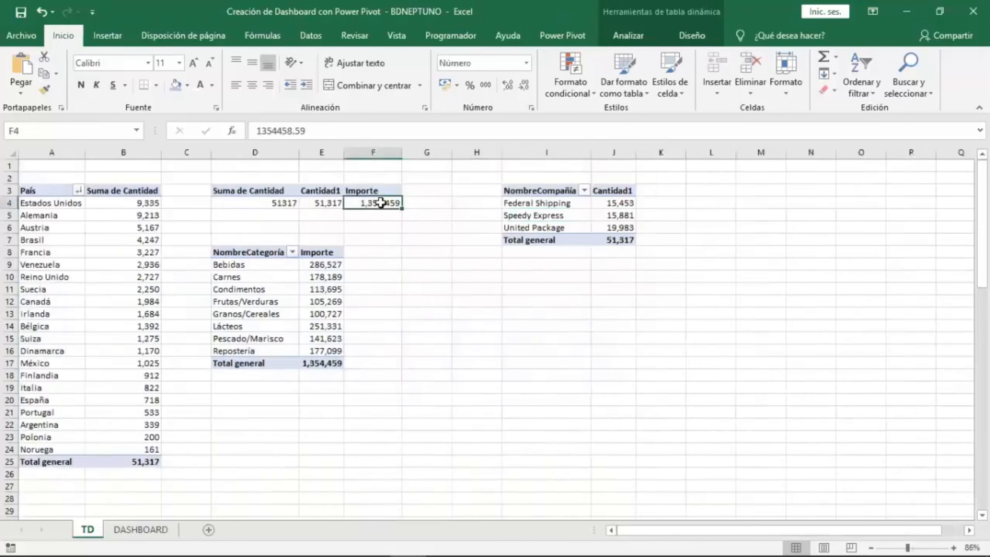
{"action": "left_click", "coordinate": [329, 204]}
{"action": "left_click", "coordinate": [151, 532]}
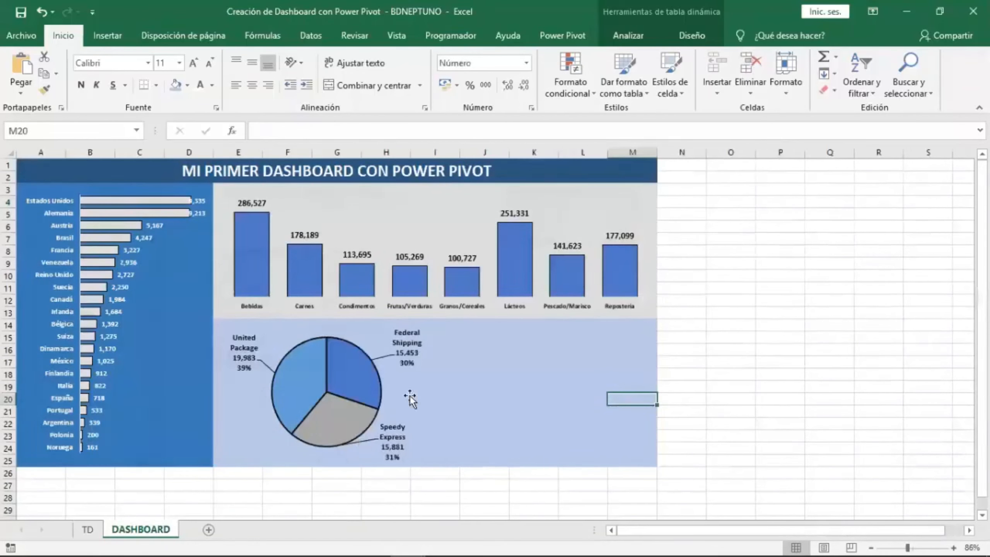
Draw a text box in the empty area beside the pie chart.
{"action": "left_click", "coordinate": [489, 337]}
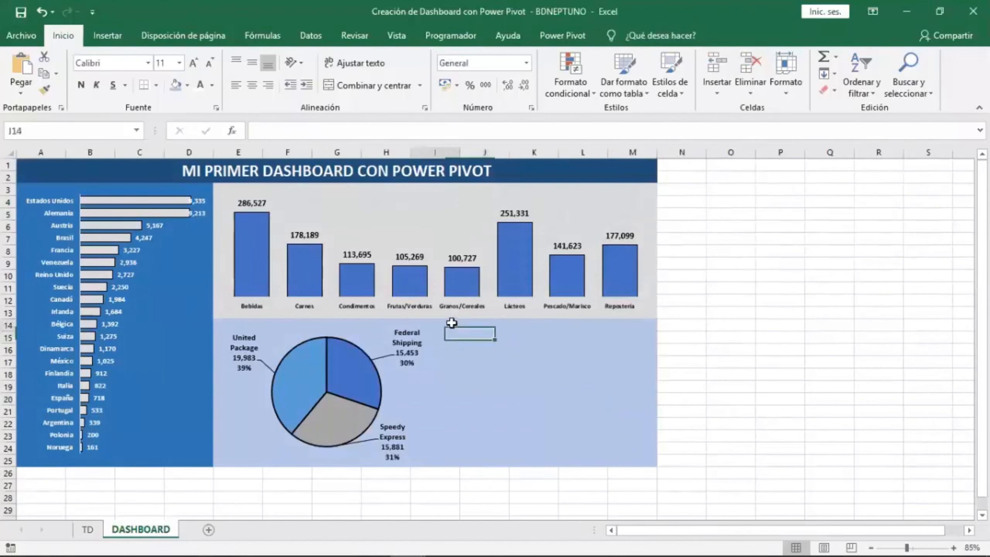
{"action": "left_click", "coordinate": [525, 335]}
{"action": "left_click", "coordinate": [112, 44]}
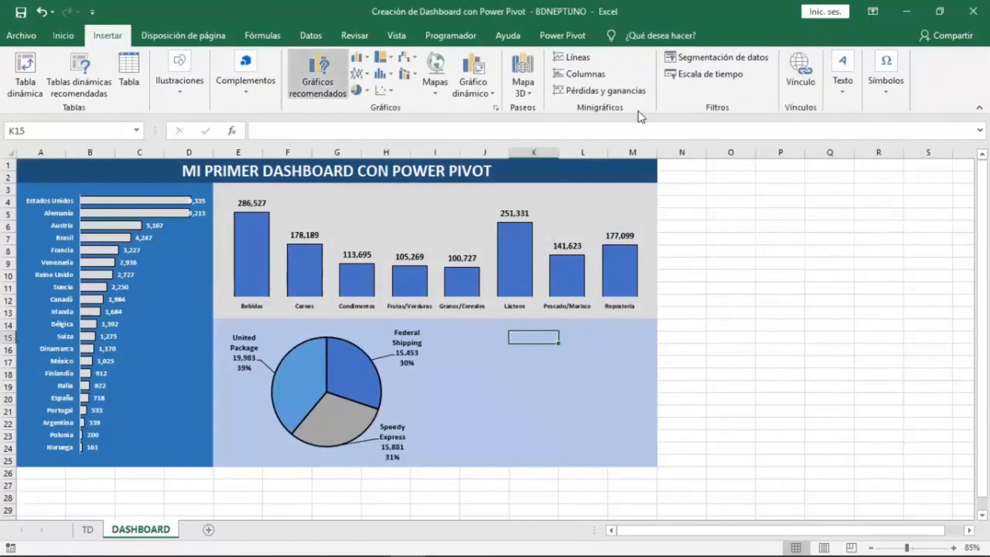
{"action": "left_click", "coordinate": [837, 95]}
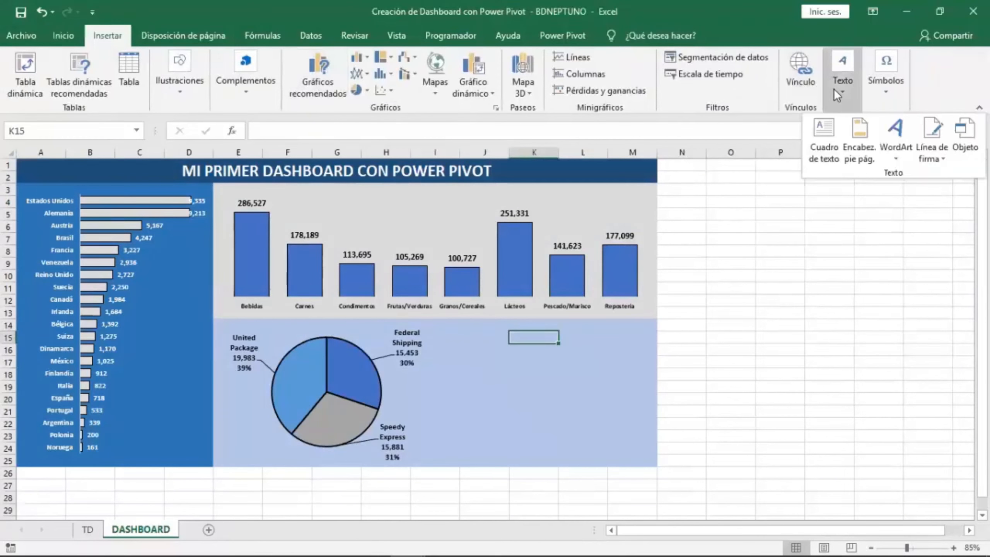
{"action": "left_click", "coordinate": [820, 140]}
{"action": "left_click_drag", "start_coordinate": [463, 331], "coordinate": [630, 417]}
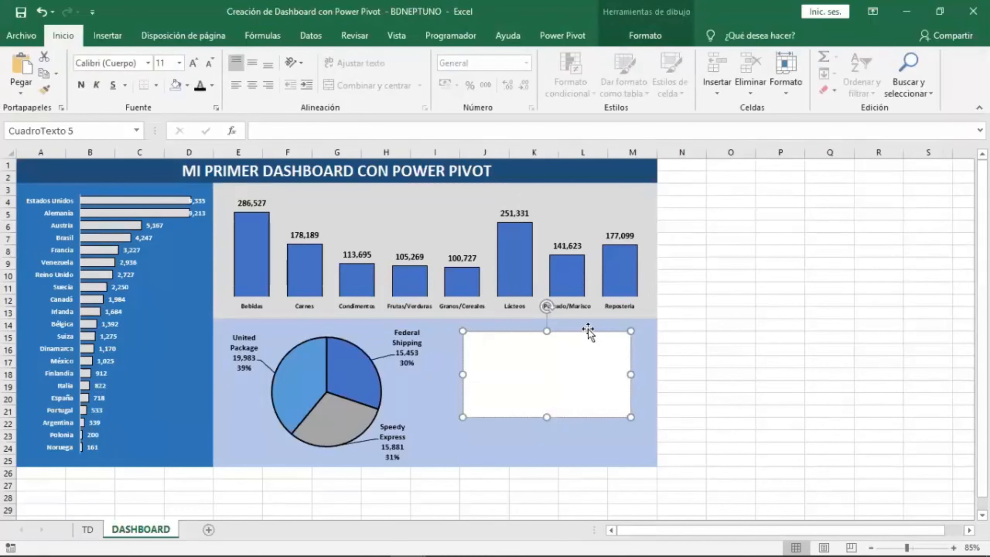
Try to link the text box to the Importe total by pointing at cell F4 on TD.
{"action": "left_click", "coordinate": [276, 130]}
{"action": "type", "text": "="}
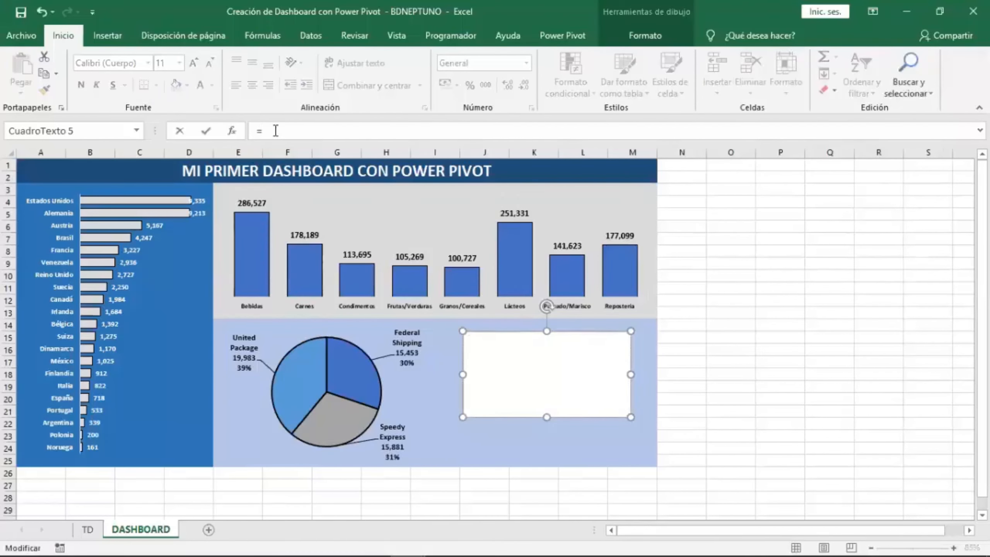
{"action": "left_click", "coordinate": [88, 528]}
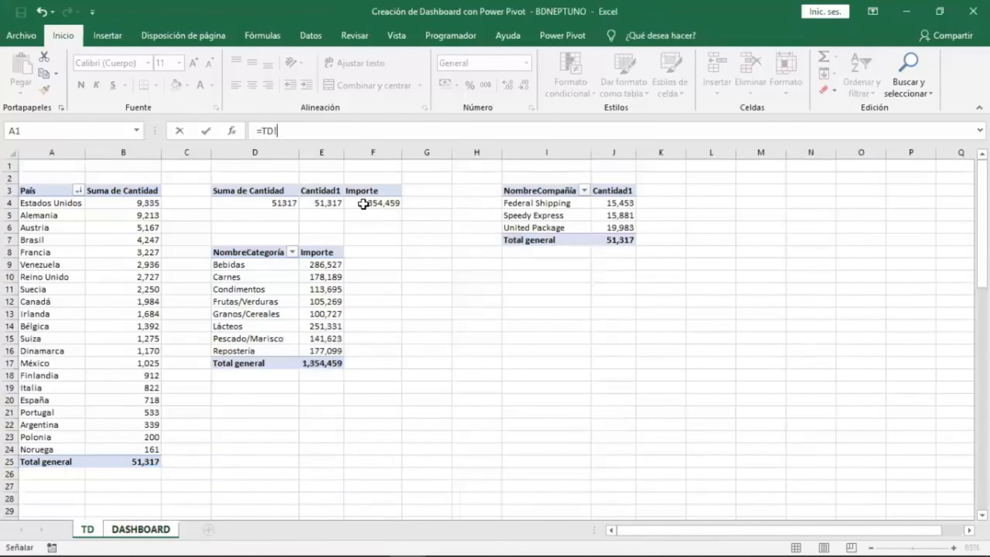
{"action": "left_click", "coordinate": [363, 204]}
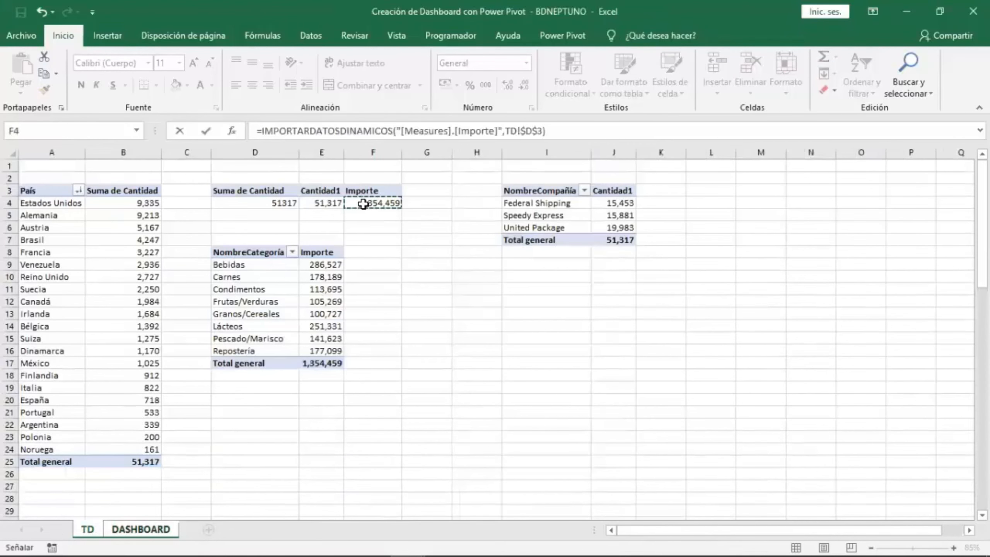
{"action": "key", "text": "Return"}
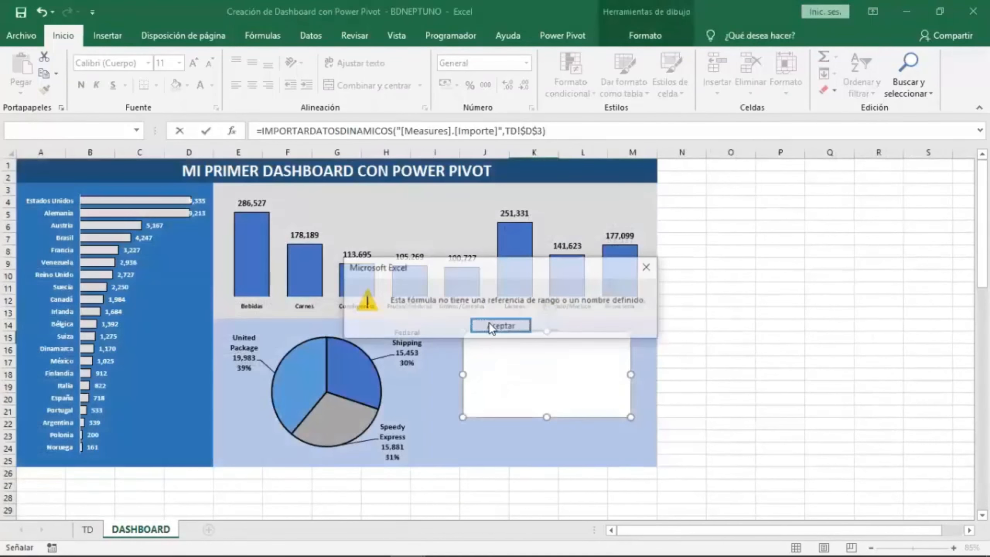
{"action": "left_click", "coordinate": [501, 325]}
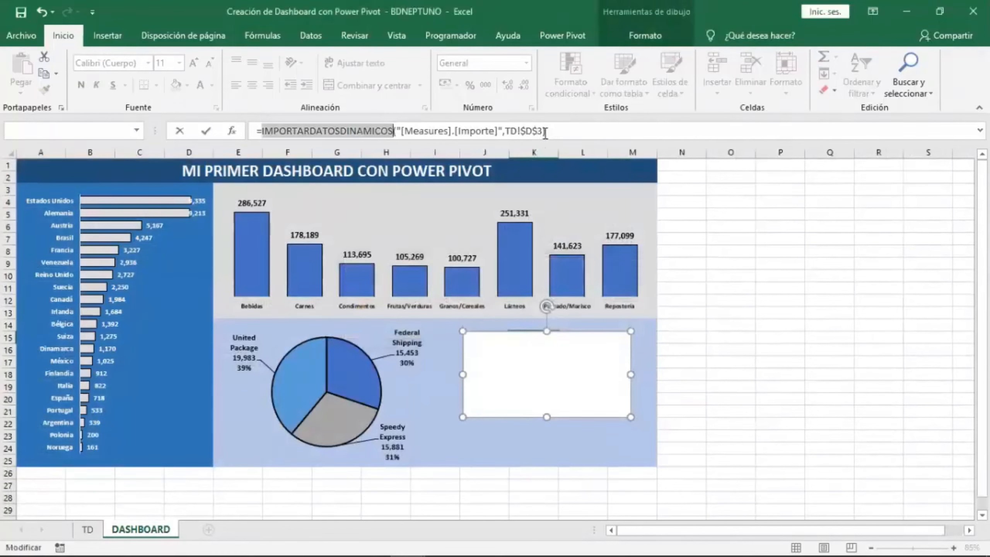
Link the text box to cell TD!$F$4 by typing the reference directly.
{"action": "left_click_drag", "start_coordinate": [546, 131], "coordinate": [262, 130]}
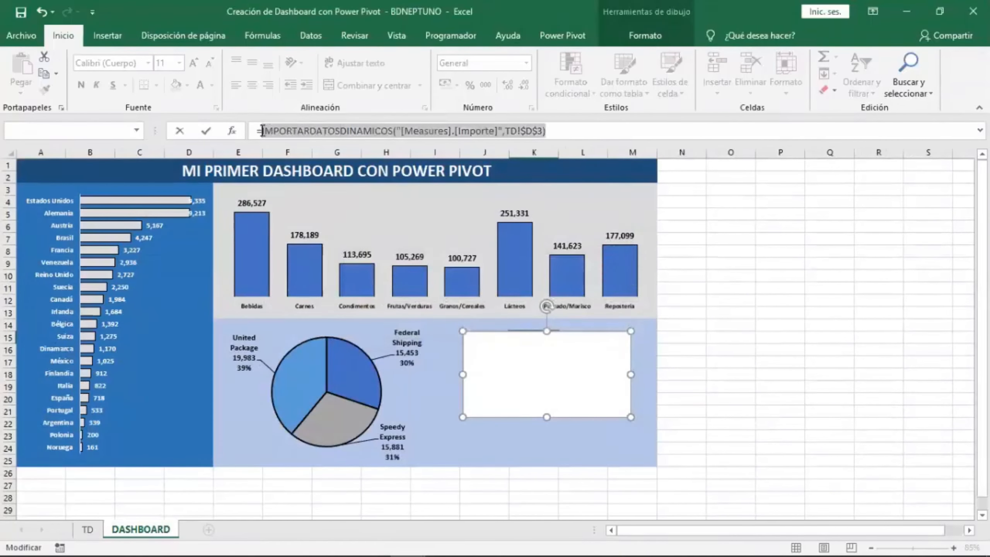
{"action": "key", "text": "BackSpace"}
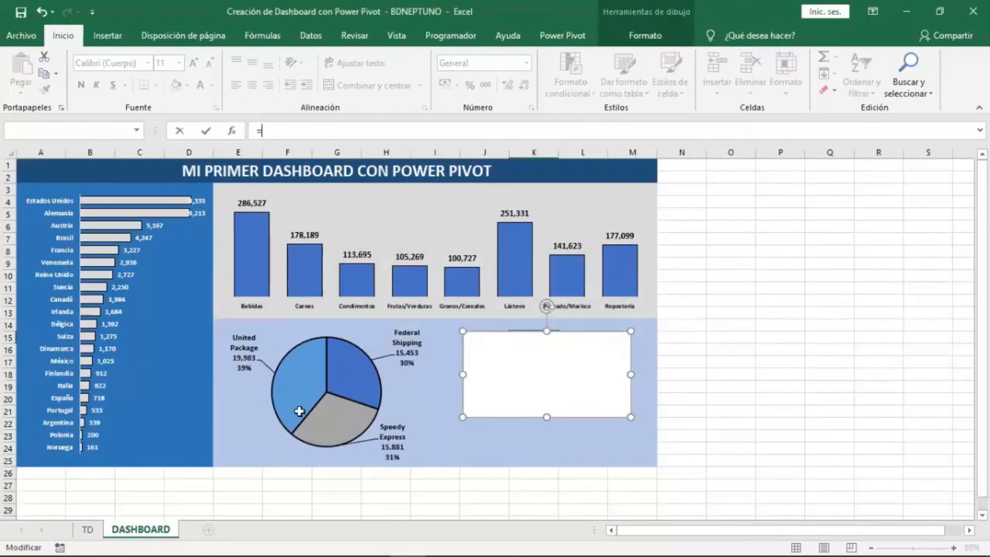
{"action": "left_click", "coordinate": [86, 531]}
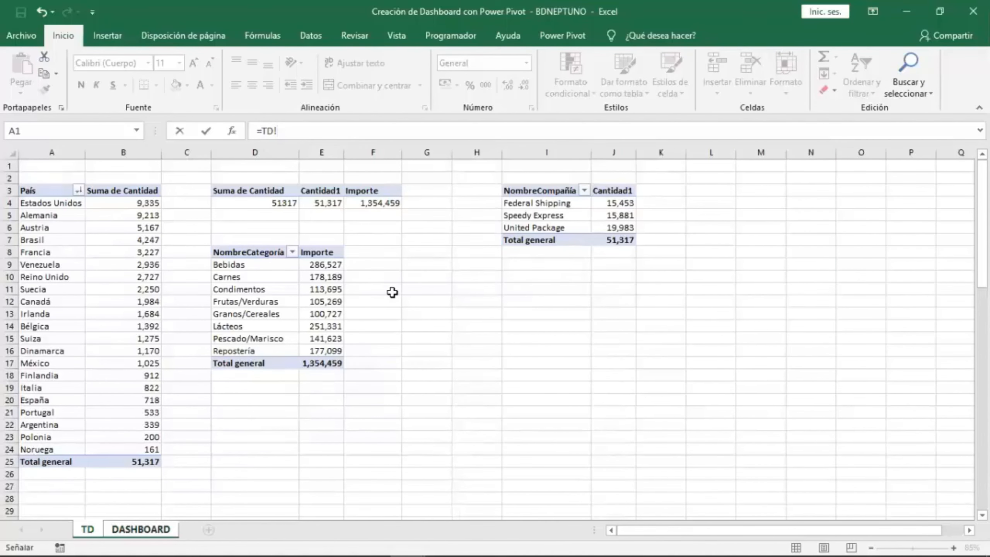
{"action": "type", "text": "$F$4"}
{"action": "key", "text": "Return"}
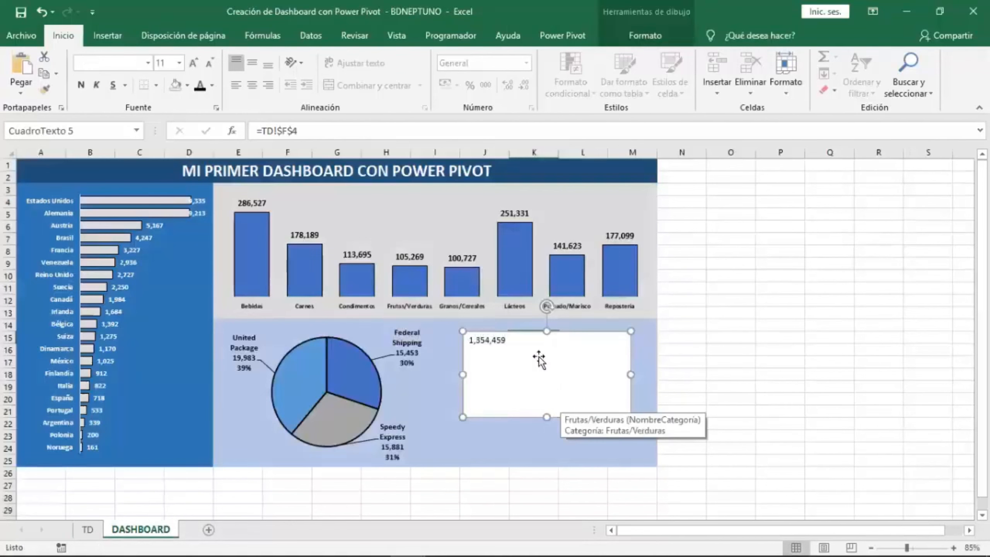
Center the text box's value vertically and horizontally and enlarge its font to 24 pt.
{"action": "left_click", "coordinate": [253, 65]}
{"action": "left_click", "coordinate": [252, 85]}
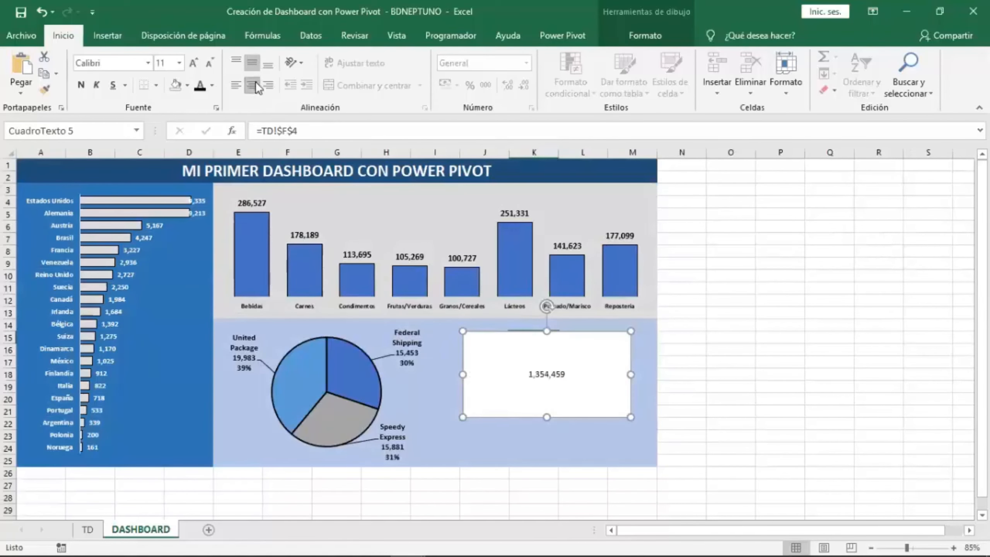
{"action": "left_click", "coordinate": [192, 64]}
{"action": "left_click", "coordinate": [192, 63]}
{"action": "left_click", "coordinate": [192, 63]}
{"action": "left_click", "coordinate": [192, 63]}
{"action": "left_click", "coordinate": [192, 63]}
{"action": "left_click", "coordinate": [191, 63]}
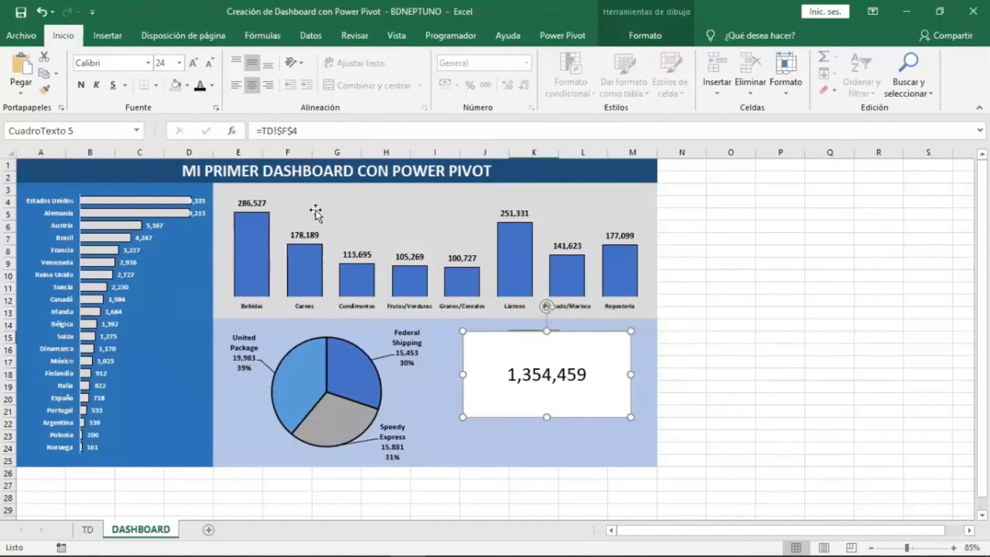
Resize the text box to fit the value and reposition it below cell J15.
{"action": "mouse_move", "coordinate": [587, 339]}
{"action": "left_mouse_down"}
{"action": "mouse_move", "coordinate": [598, 351]}
{"action": "mouse_move", "coordinate": [578, 350]}
{"action": "left_mouse_up"}
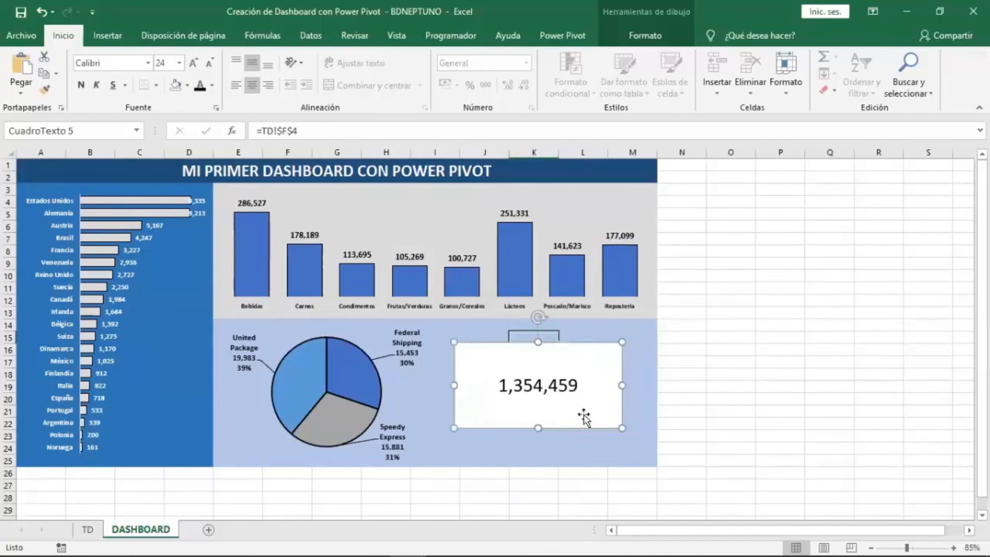
{"action": "left_click_drag", "start_coordinate": [621, 428], "coordinate": [559, 380]}
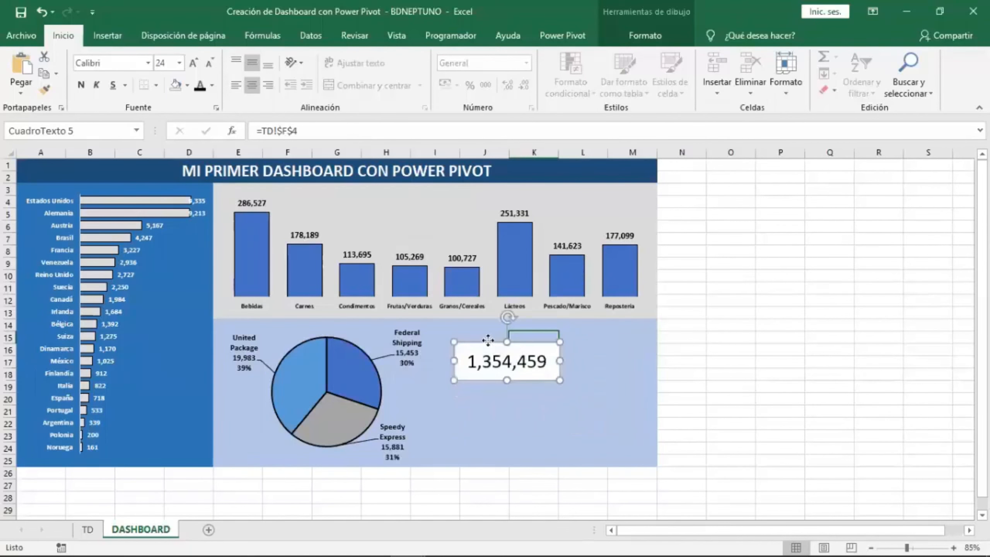
{"action": "mouse_move", "coordinate": [489, 340]}
{"action": "left_mouse_down"}
{"action": "mouse_move", "coordinate": [503, 336]}
{"action": "mouse_move", "coordinate": [490, 325]}
{"action": "mouse_move", "coordinate": [484, 350]}
{"action": "mouse_move", "coordinate": [485, 339]}
{"action": "mouse_move", "coordinate": [542, 339]}
{"action": "left_mouse_up"}
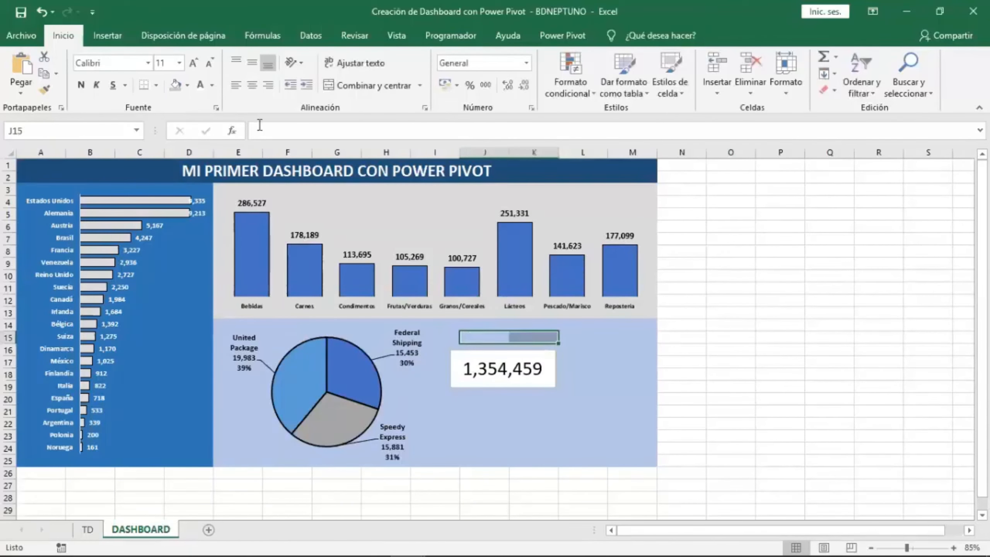
Merge and center the cells above the KPI box and enter the heading IMPORTE TOTAL.
{"action": "left_click", "coordinate": [363, 85]}
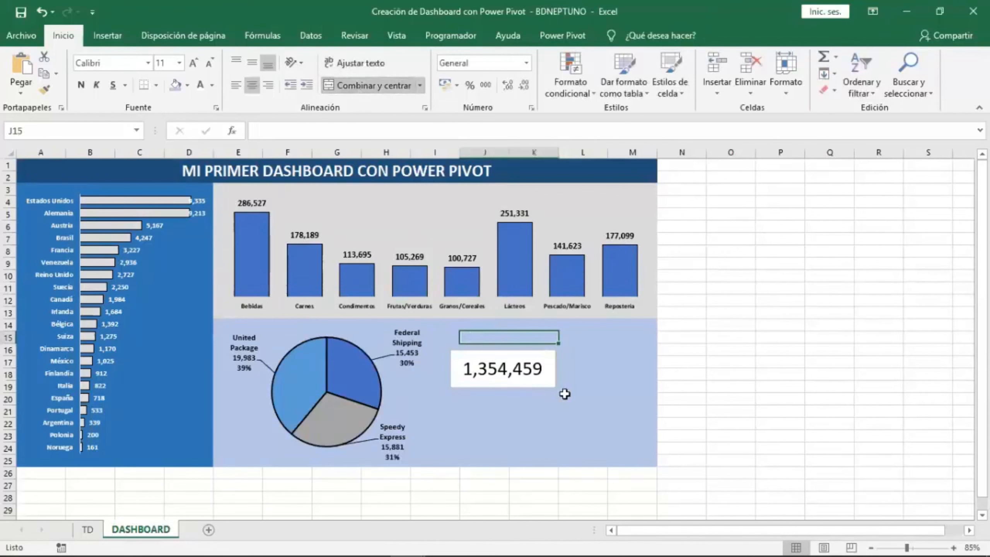
{"action": "type", "text": "IMP"}
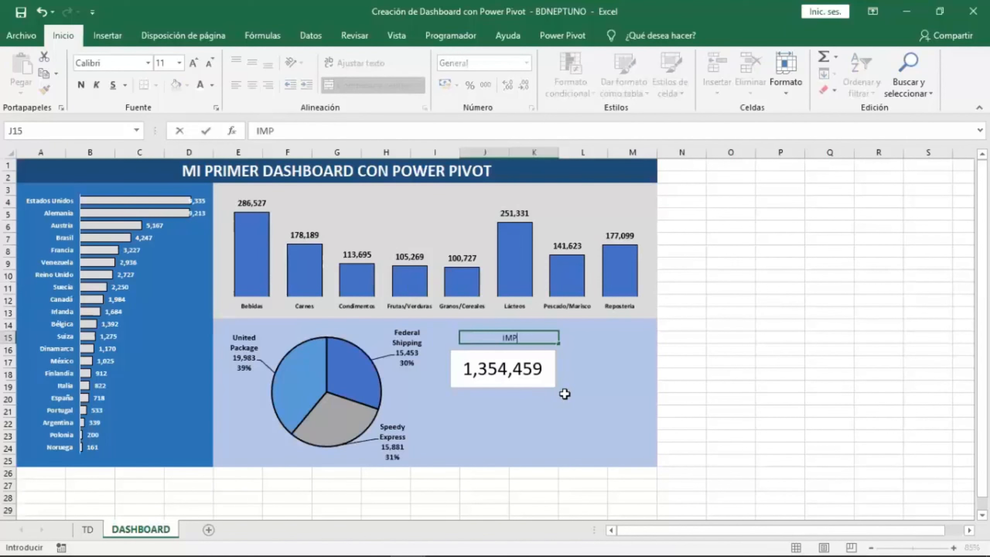
{"action": "type", "text": "ORTE TOTAL"}
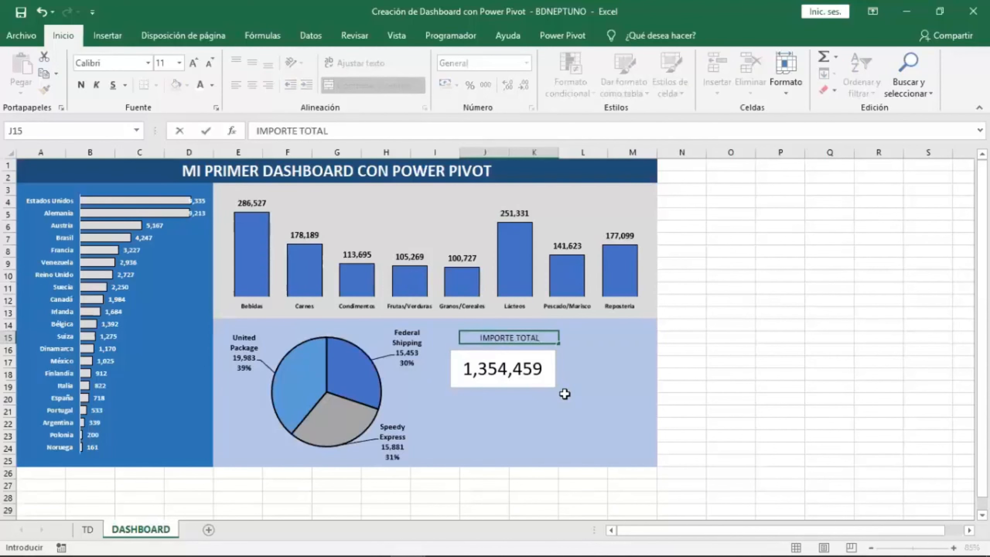
{"action": "left_click", "coordinate": [565, 393]}
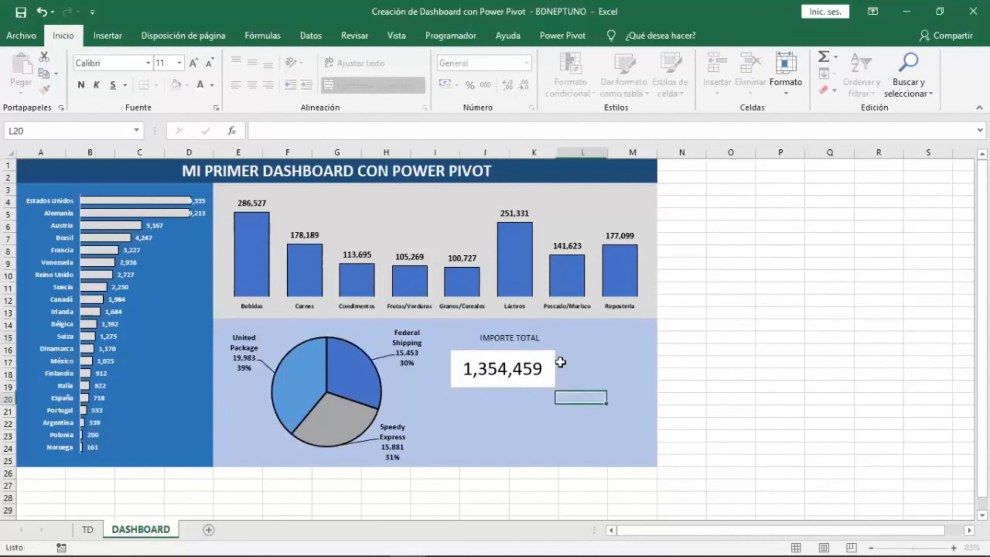
Increase the IMPORTE TOTAL heading's font size to 12 and make it bold.
{"action": "left_click", "coordinate": [541, 338]}
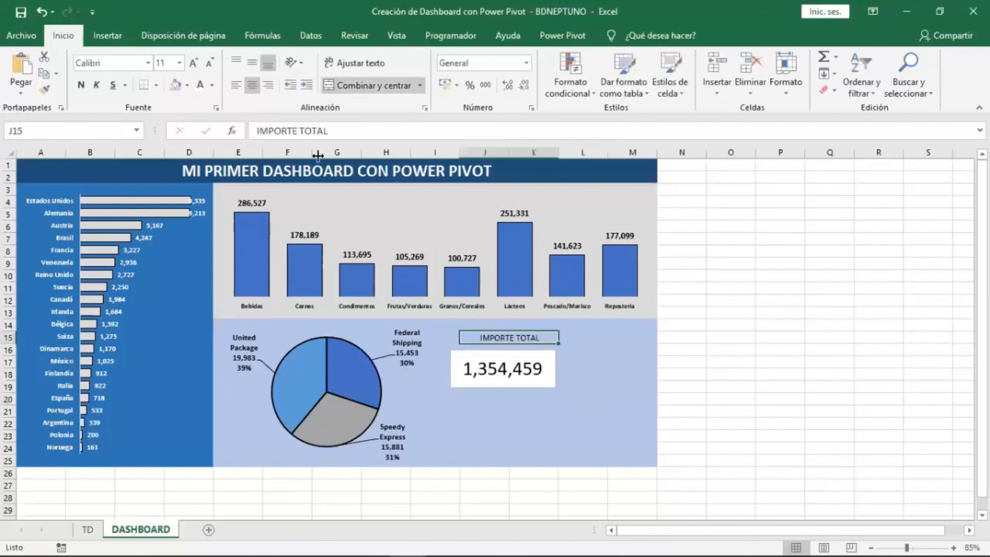
{"action": "left_click", "coordinate": [192, 63]}
{"action": "left_click", "coordinate": [81, 84]}
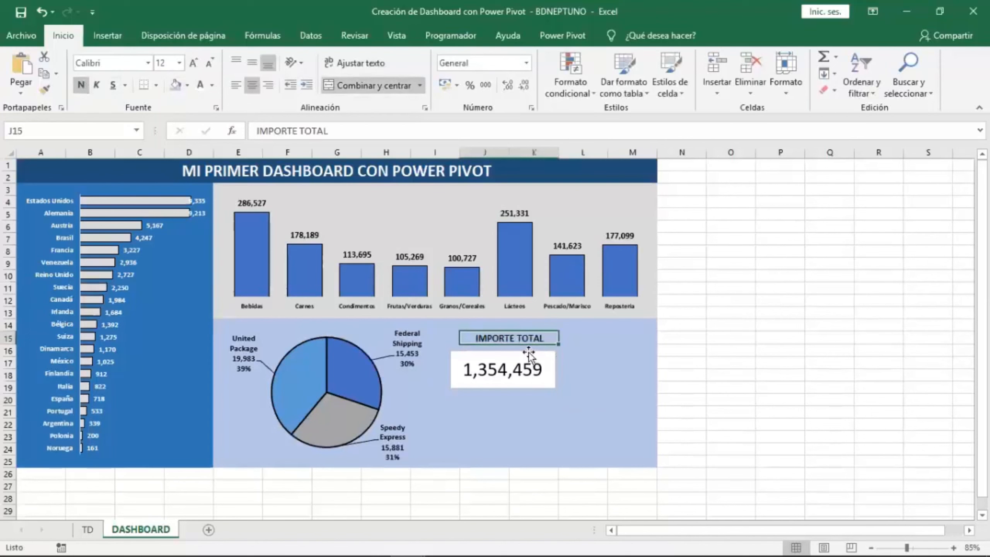
Move the total-amount text box slightly up under the heading and make its value bold.
{"action": "left_click_drag", "start_coordinate": [528, 353], "coordinate": [537, 346]}
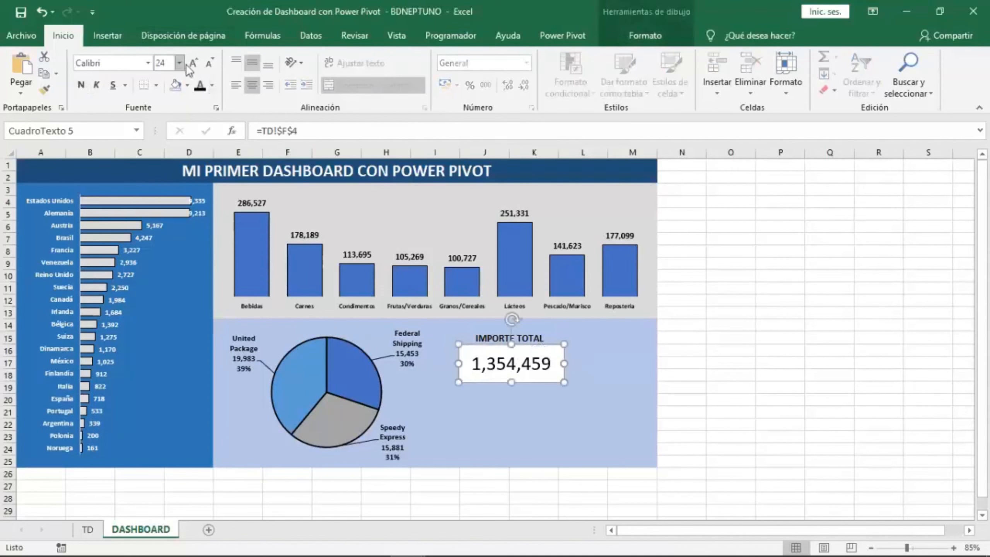
{"action": "left_click", "coordinate": [85, 87]}
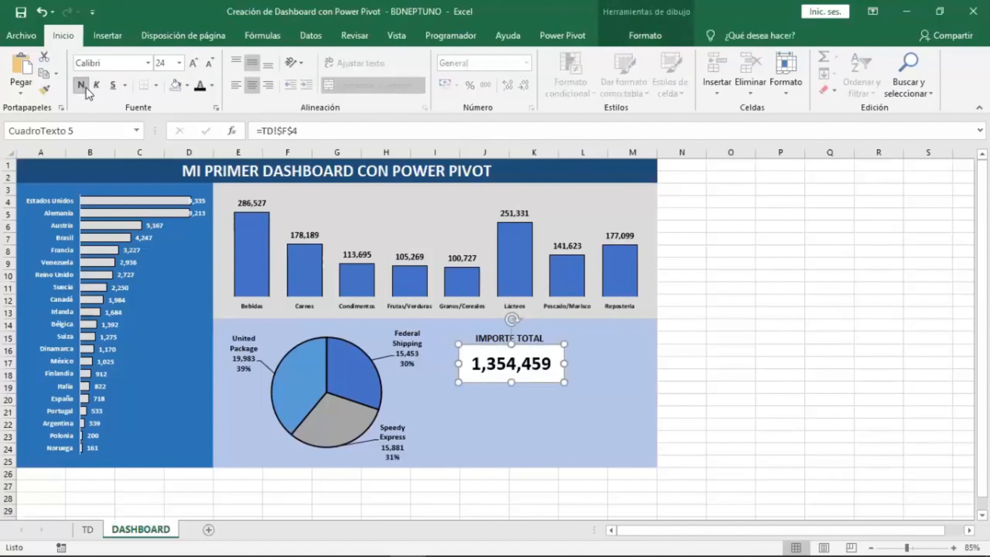
Fill the total-amount text box with a light blue-grey theme color.
{"action": "left_click", "coordinate": [639, 36]}
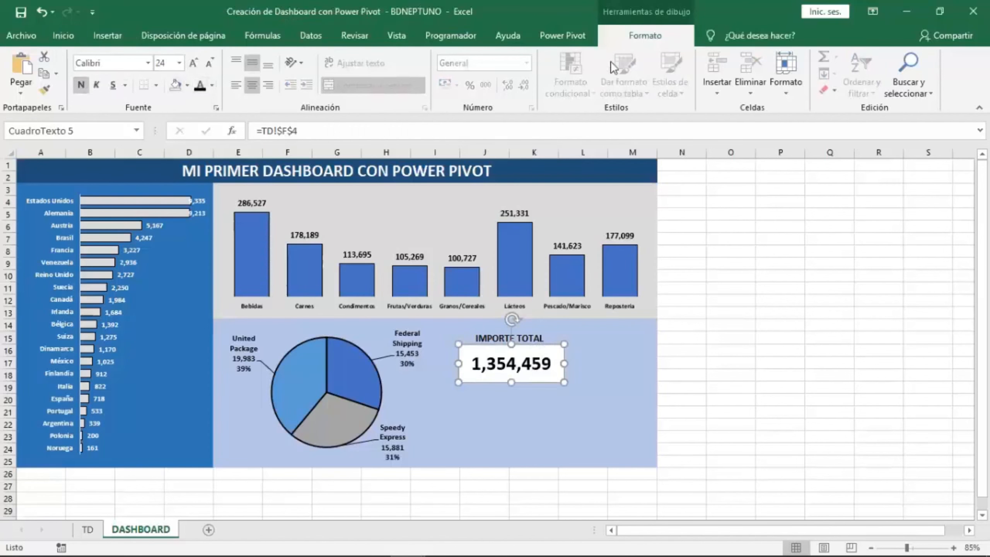
{"action": "left_click", "coordinate": [423, 60]}
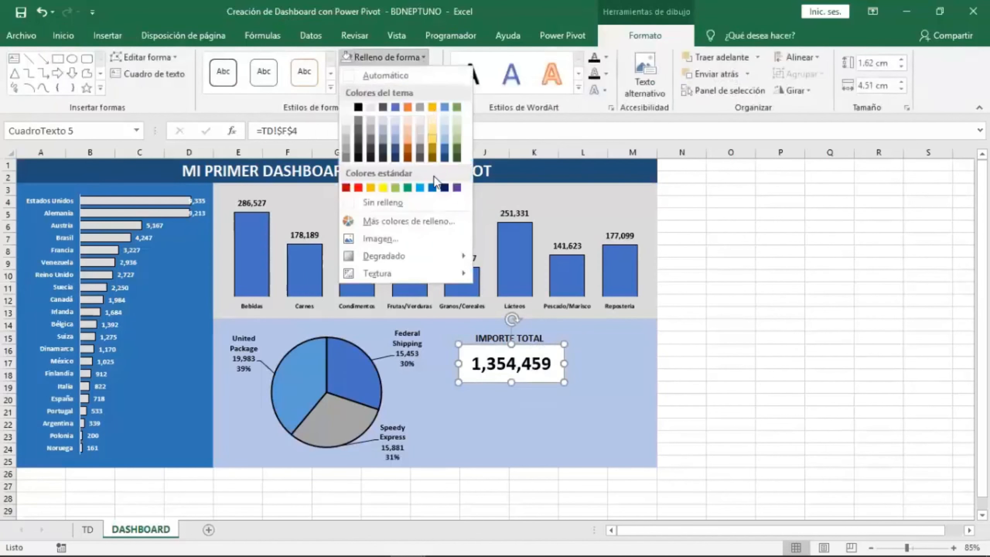
{"action": "left_click", "coordinate": [445, 120]}
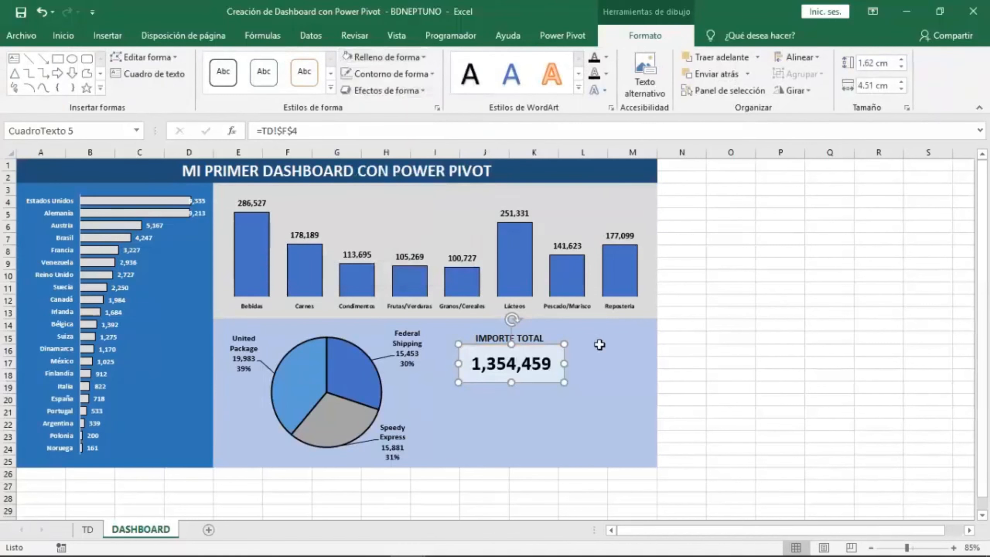
{"action": "left_click", "coordinate": [597, 385]}
Copy the IMPORTE TOTAL heading cell and paste it into cell J20 below the KPI box.
{"action": "left_click", "coordinate": [529, 337]}
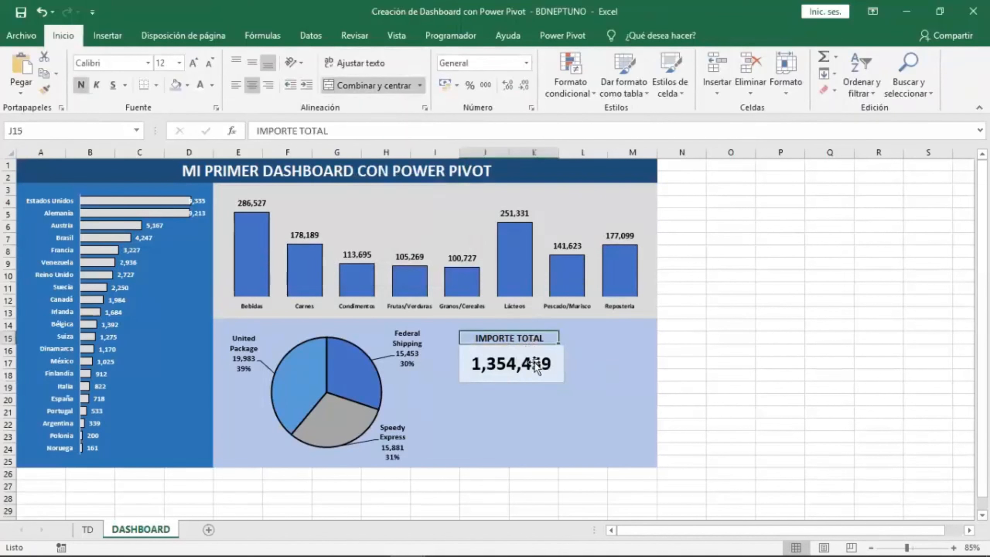
{"action": "left_click", "coordinate": [562, 351]}
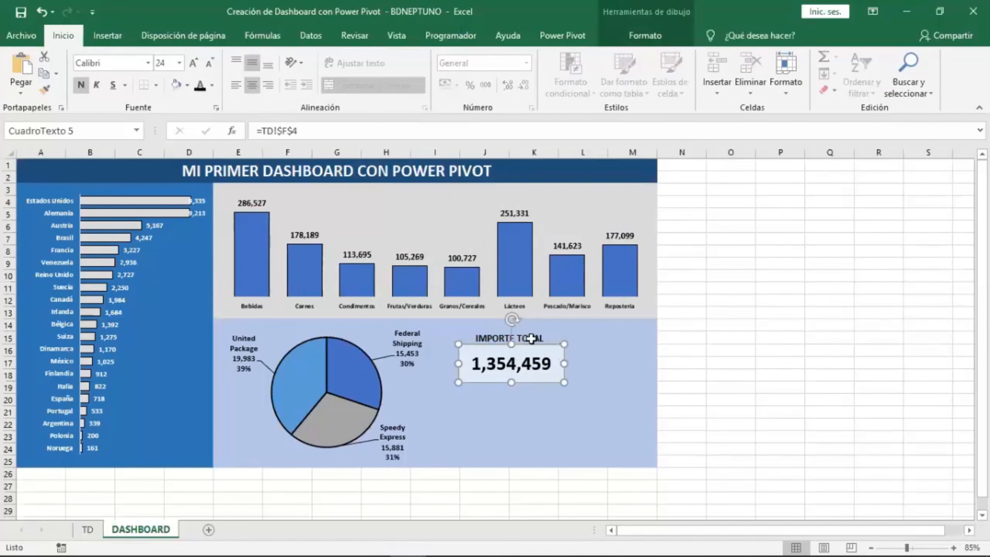
{"action": "left_click", "coordinate": [531, 338]}
{"action": "left_click", "coordinate": [545, 353]}
{"action": "left_click", "coordinate": [542, 337]}
{"action": "key", "text": "ctrl+c"}
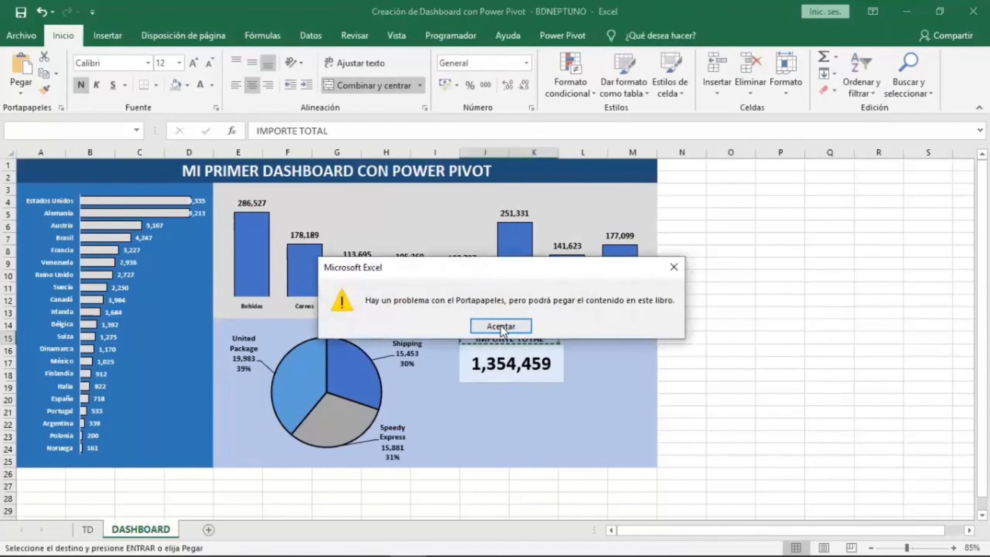
{"action": "left_click", "coordinate": [501, 324]}
{"action": "left_click", "coordinate": [480, 399]}
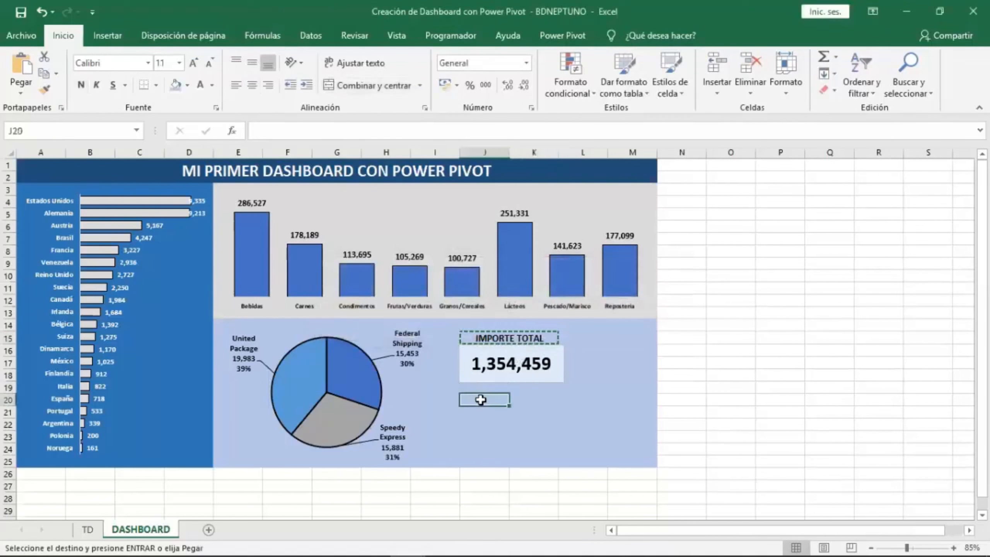
{"action": "key", "text": "ctrl+v"}
{"action": "left_click", "coordinate": [524, 422]}
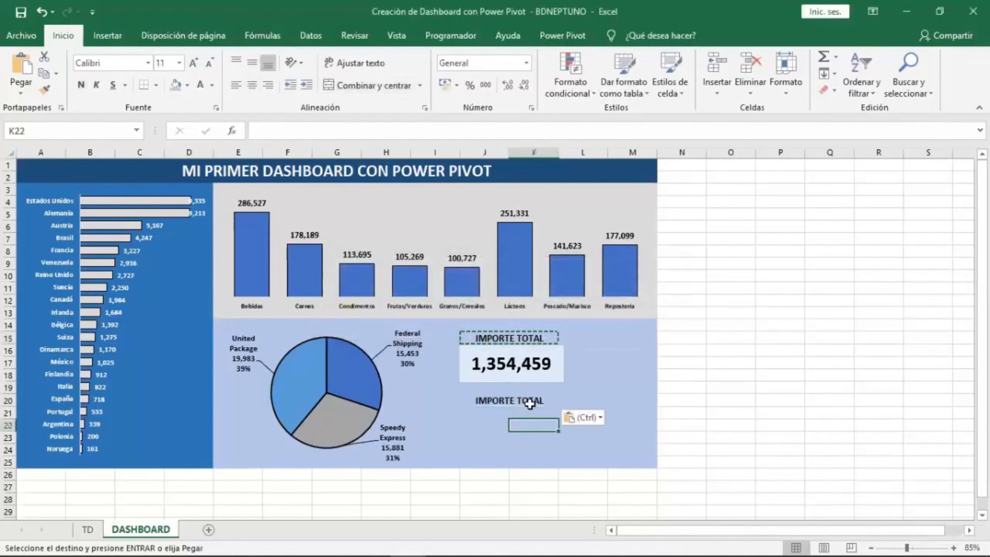
Change the pasted heading's text to CANTIDAD VENDIDA.
{"action": "left_click", "coordinate": [530, 402]}
{"action": "double_click", "coordinate": [533, 404]}
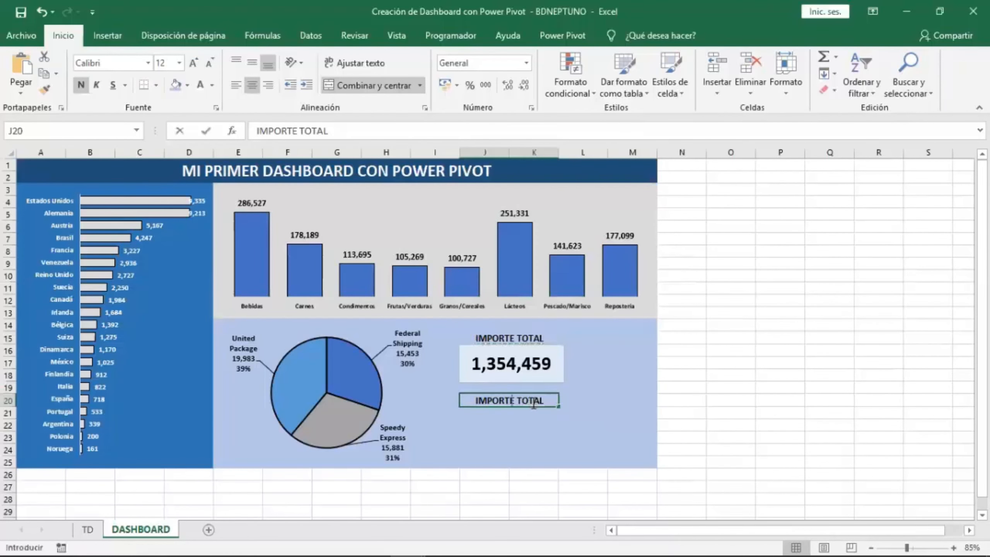
{"action": "type", "text": "CANTIDAD"}
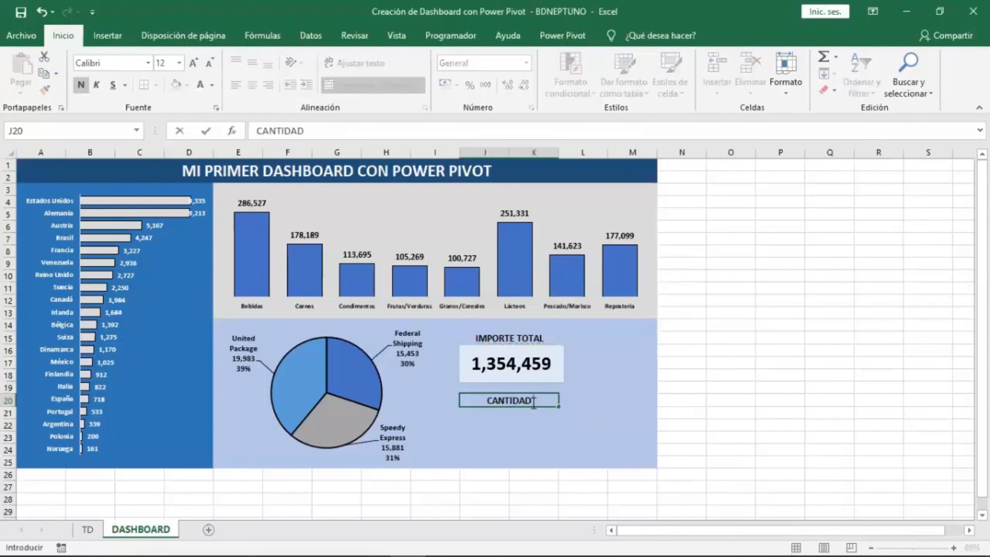
{"action": "type", "text": " VENDIDA"}
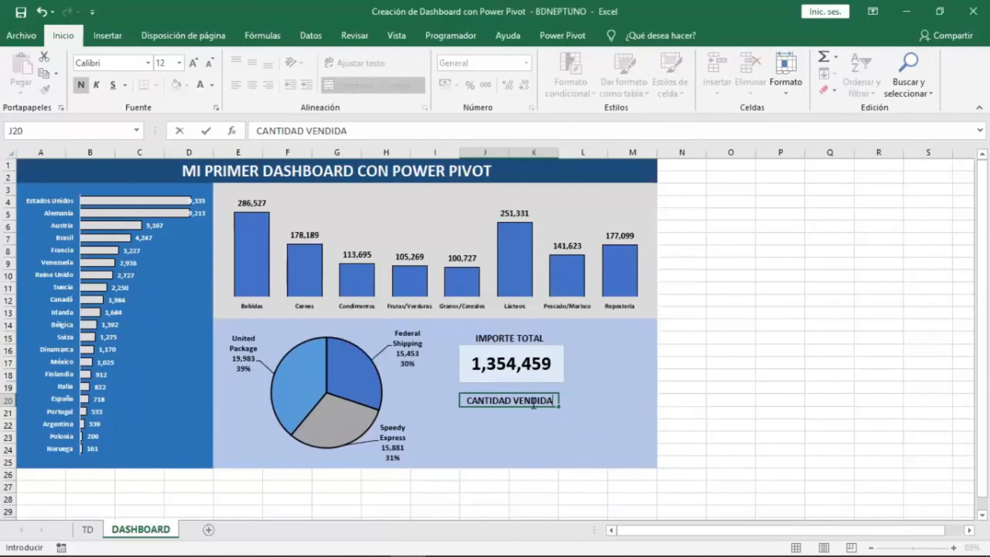
{"action": "key", "text": "Return"}
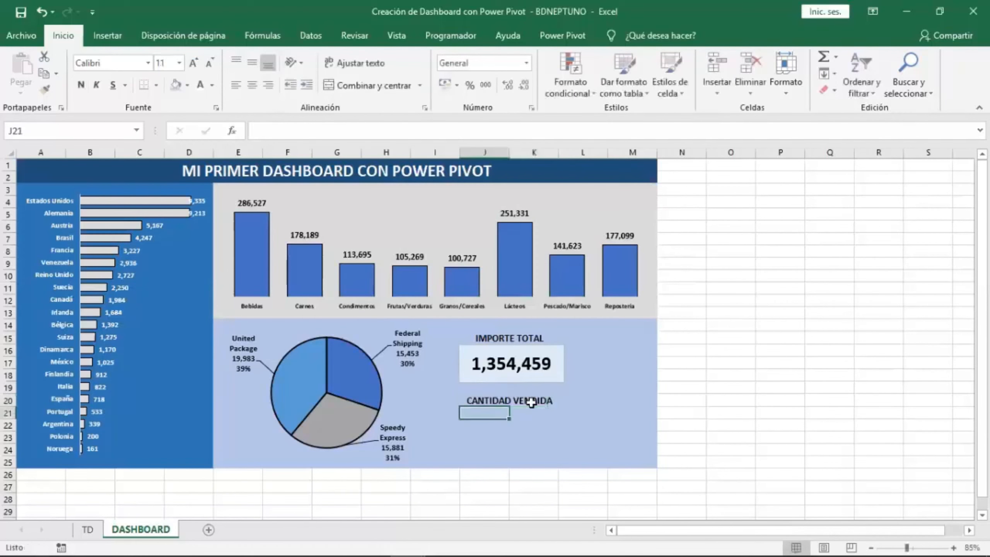
Duplicate the total-amount text box and place the copy below the CANTIDAD VENDIDA heading.
{"action": "left_click", "coordinate": [559, 349]}
{"action": "left_click", "coordinate": [585, 396]}
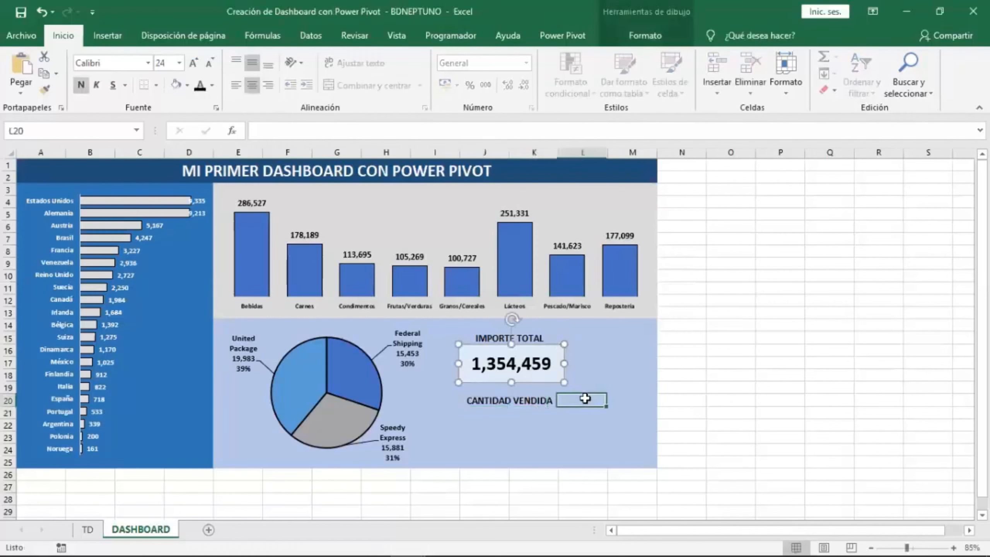
{"action": "key", "text": "ctrl+v"}
{"action": "left_click_drag", "start_coordinate": [599, 392], "coordinate": [501, 408]}
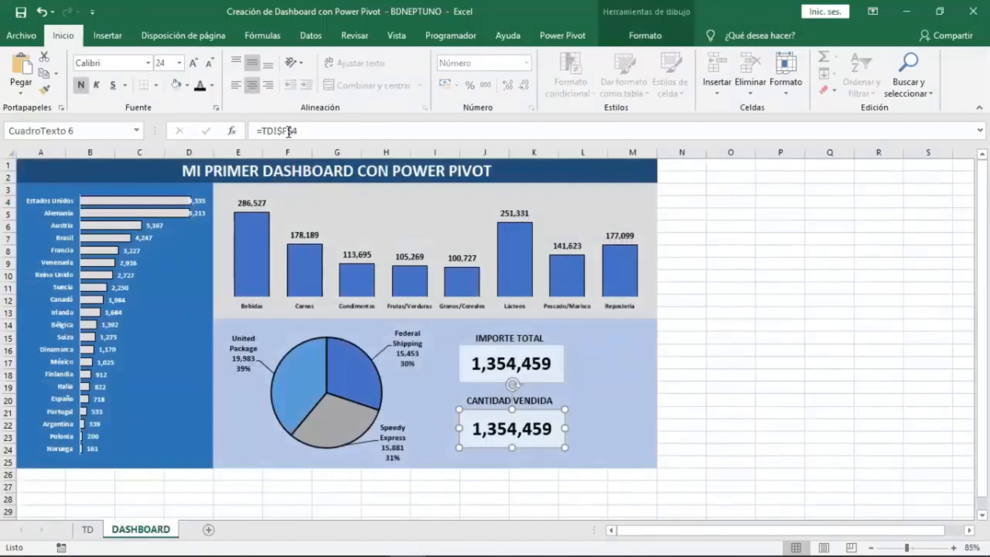
Link the copied text box to the quantity total in cell TD!$E$4.
{"action": "left_click", "coordinate": [288, 132]}
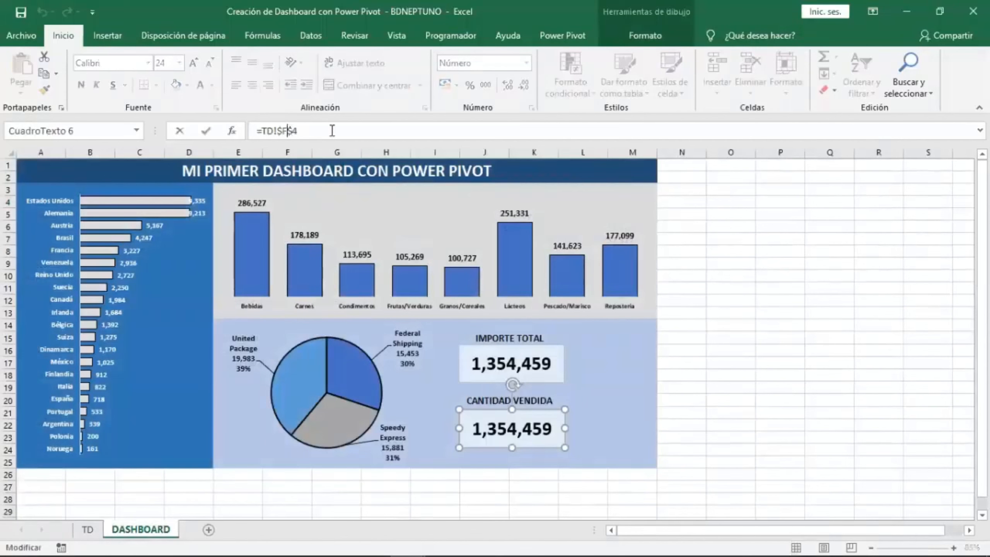
{"action": "key", "text": "Return"}
{"action": "type", "text": "4"}
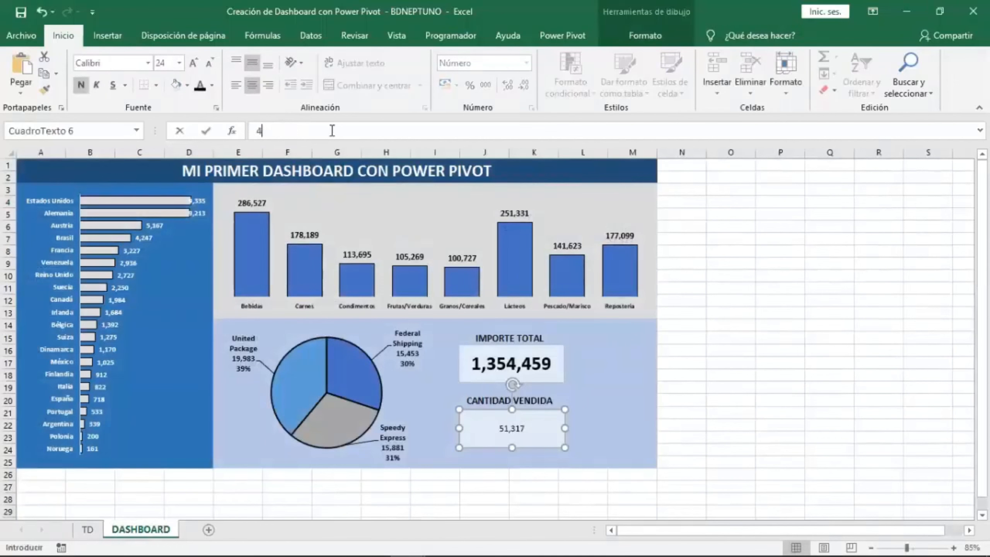
{"action": "key", "text": "Return"}
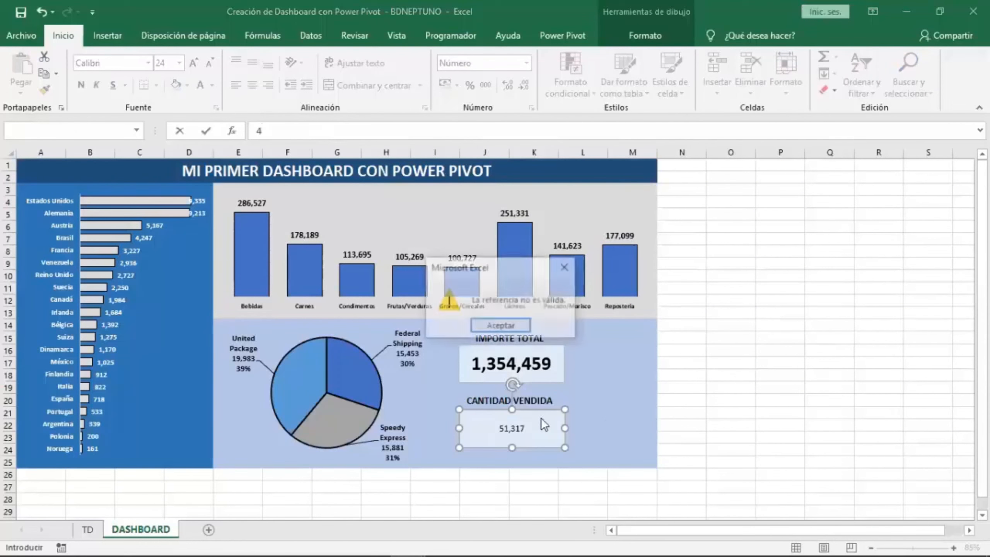
{"action": "left_click", "coordinate": [516, 325]}
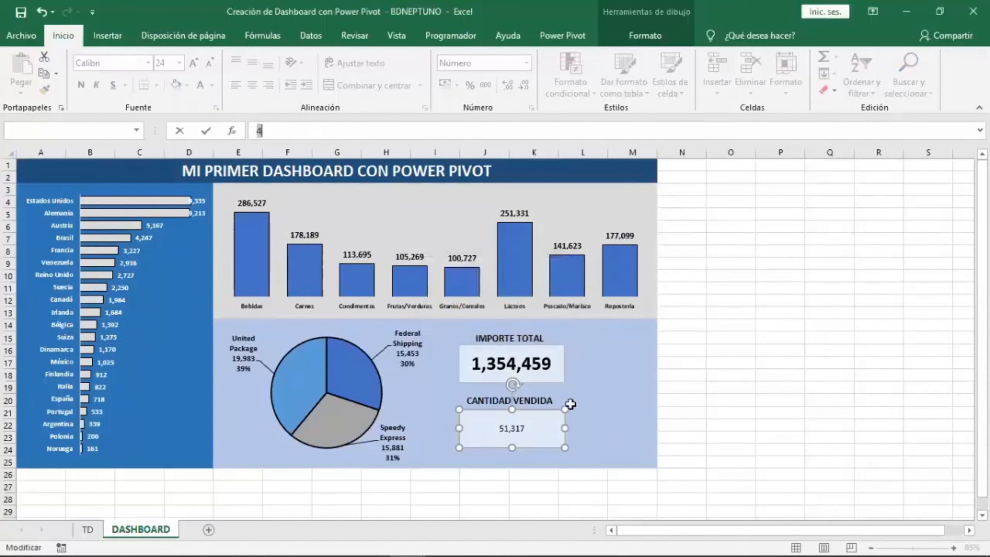
{"action": "key", "text": "Escape"}
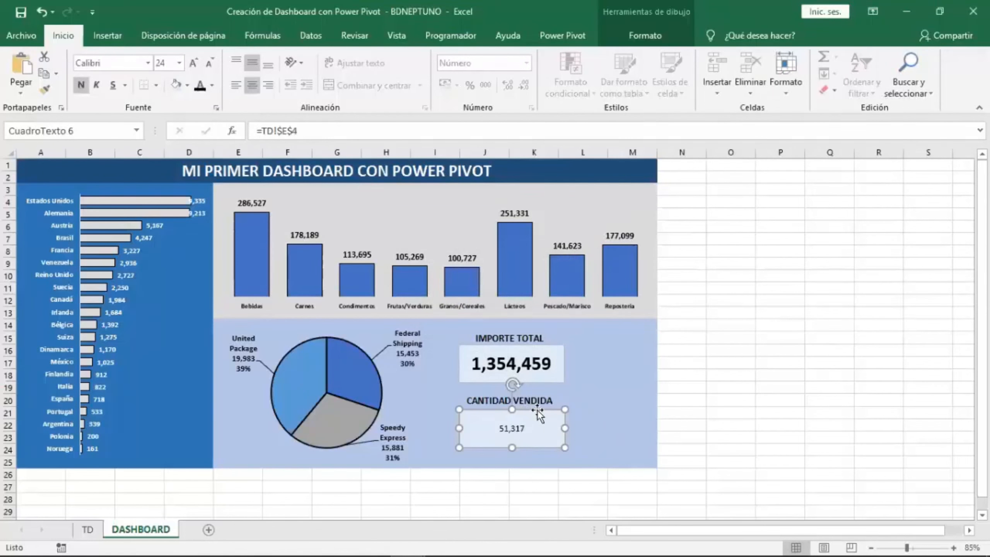
Enlarge the quantity text box's font and make its value bold.
{"action": "left_click", "coordinate": [192, 69]}
{"action": "left_click", "coordinate": [191, 69]}
{"action": "left_click", "coordinate": [192, 69]}
{"action": "left_click", "coordinate": [192, 69]}
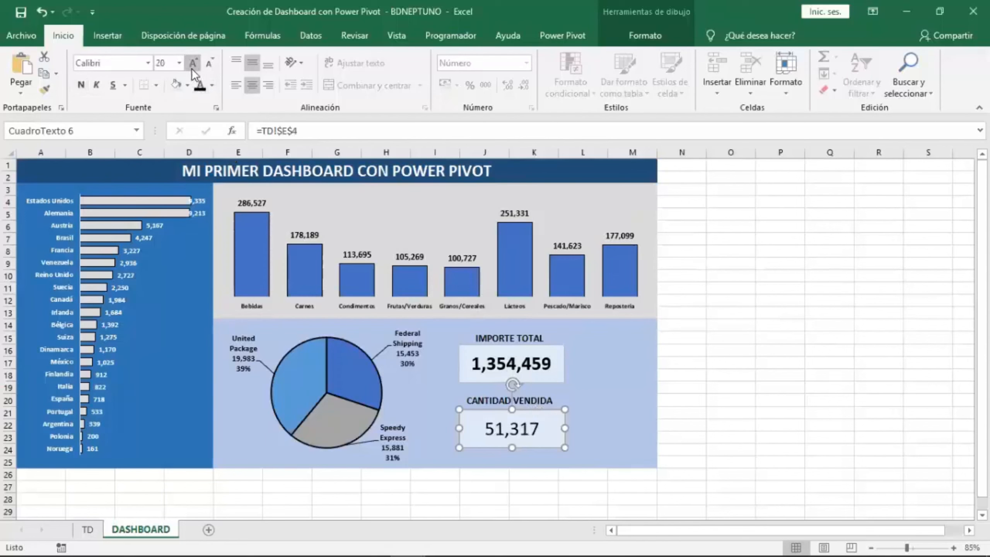
{"action": "left_click", "coordinate": [192, 69]}
{"action": "left_click", "coordinate": [192, 69]}
{"action": "left_click", "coordinate": [203, 67]}
{"action": "left_click", "coordinate": [204, 67]}
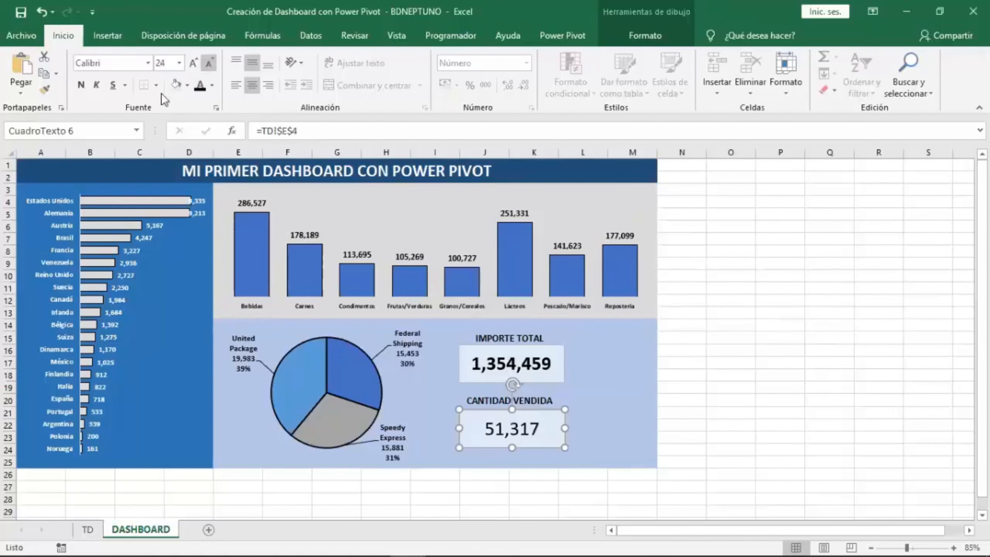
{"action": "left_click", "coordinate": [81, 85]}
{"action": "left_click", "coordinate": [754, 416]}
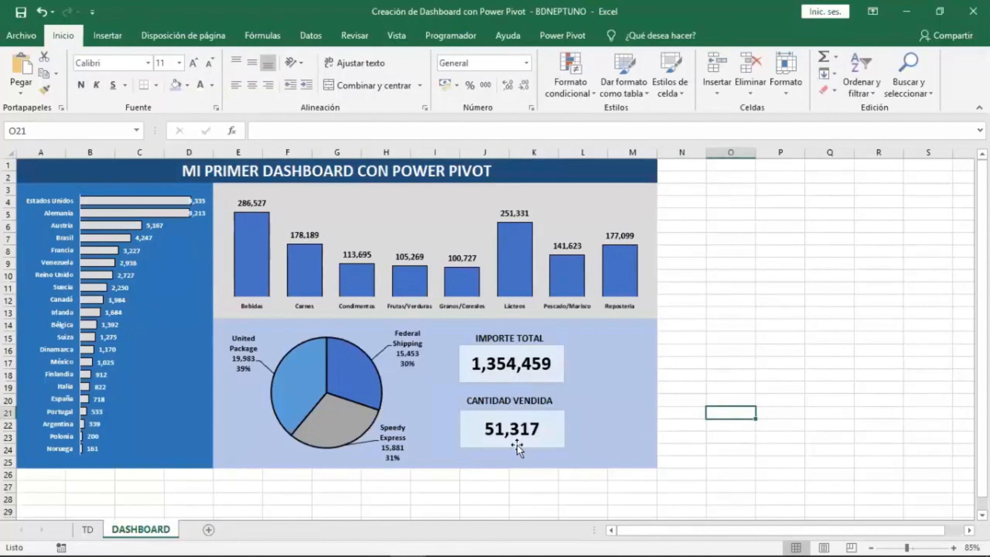
{"action": "left_click", "coordinate": [606, 354]}
{"action": "left_click", "coordinate": [681, 362]}
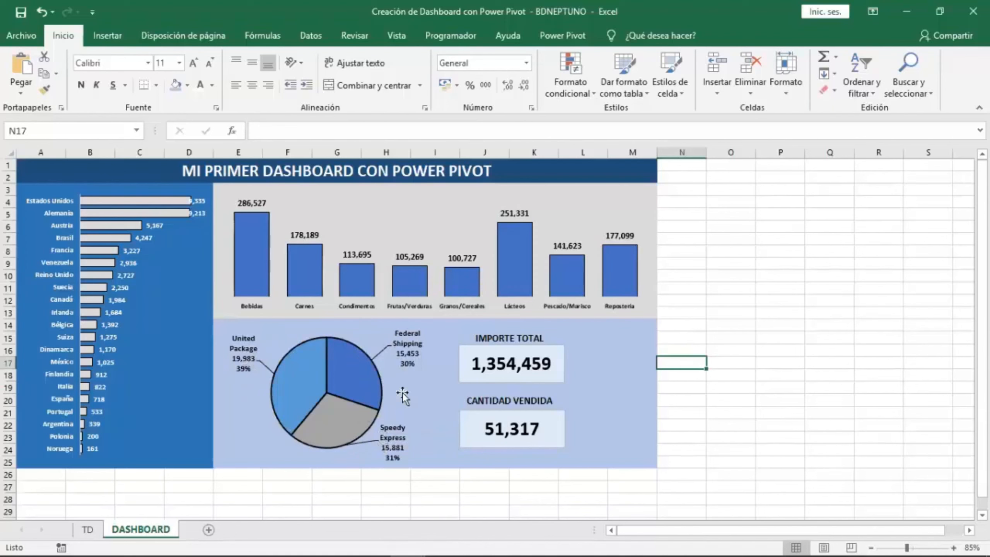
On the TD sheet, insert a slicer for the Clientes field NombreCompañía on the category pivot table.
{"action": "left_click", "coordinate": [88, 529]}
{"action": "left_click", "coordinate": [320, 299]}
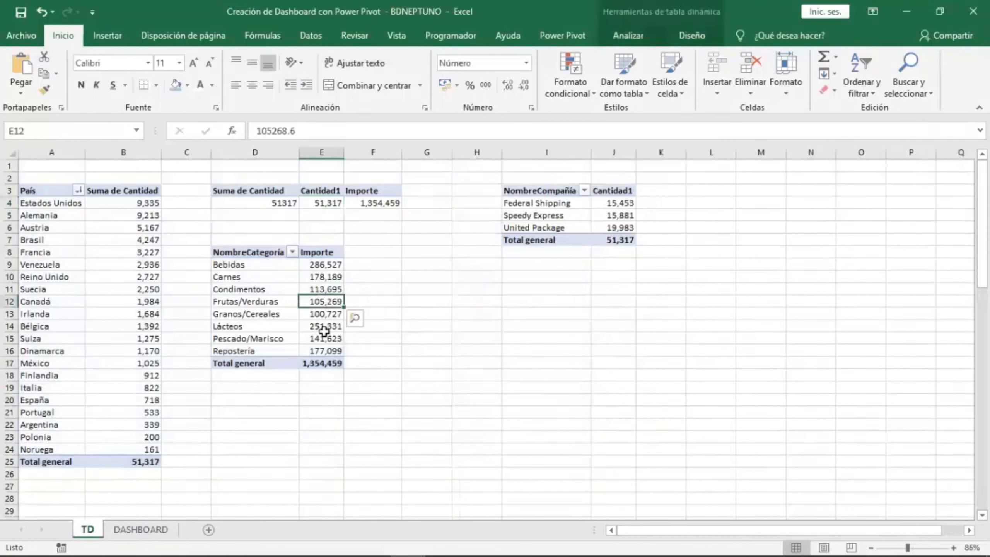
{"action": "left_click", "coordinate": [628, 36]}
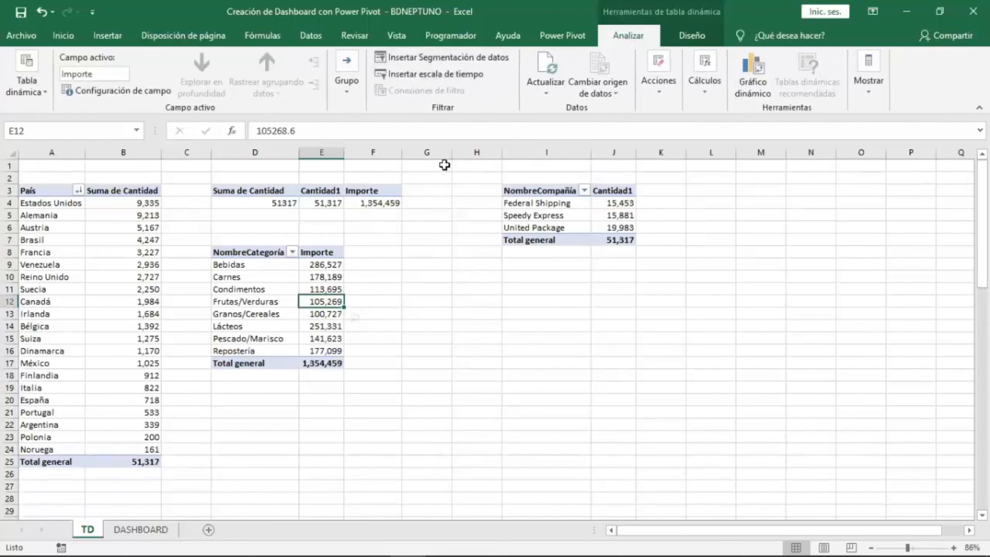
{"action": "left_click", "coordinate": [465, 61]}
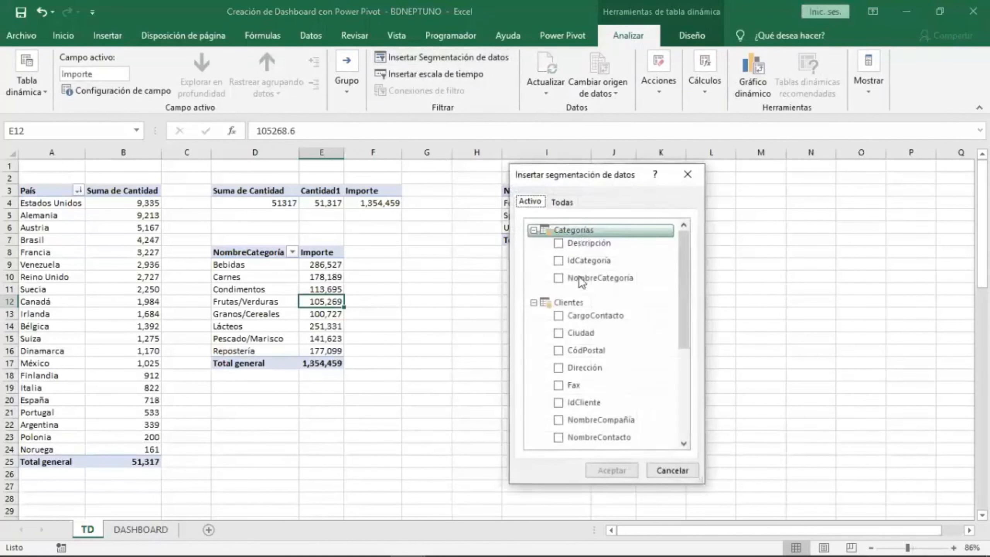
{"action": "left_click", "coordinate": [552, 202]}
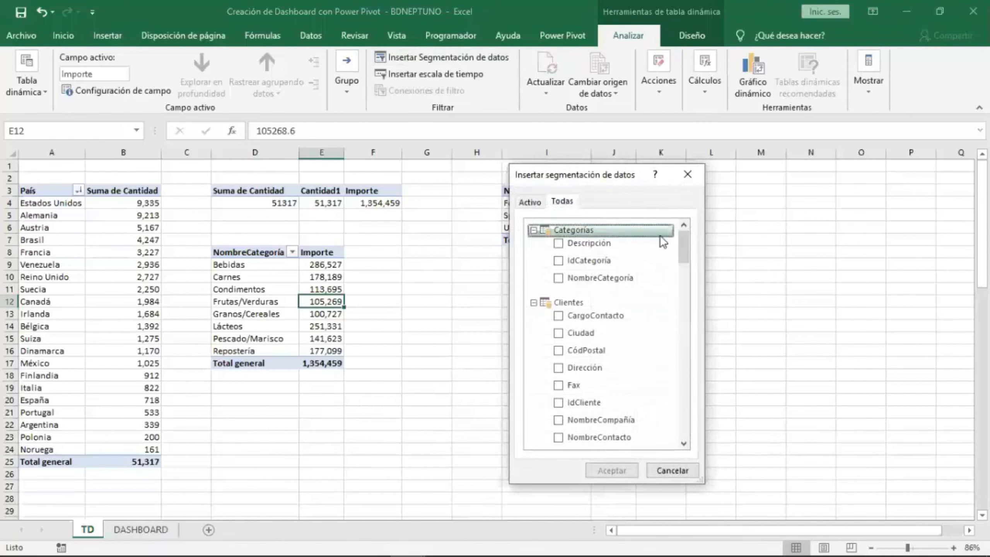
{"action": "mouse_move", "coordinate": [683, 242]}
{"action": "left_mouse_down"}
{"action": "mouse_move", "coordinate": [687, 368]}
{"action": "mouse_move", "coordinate": [686, 254]}
{"action": "left_mouse_up"}
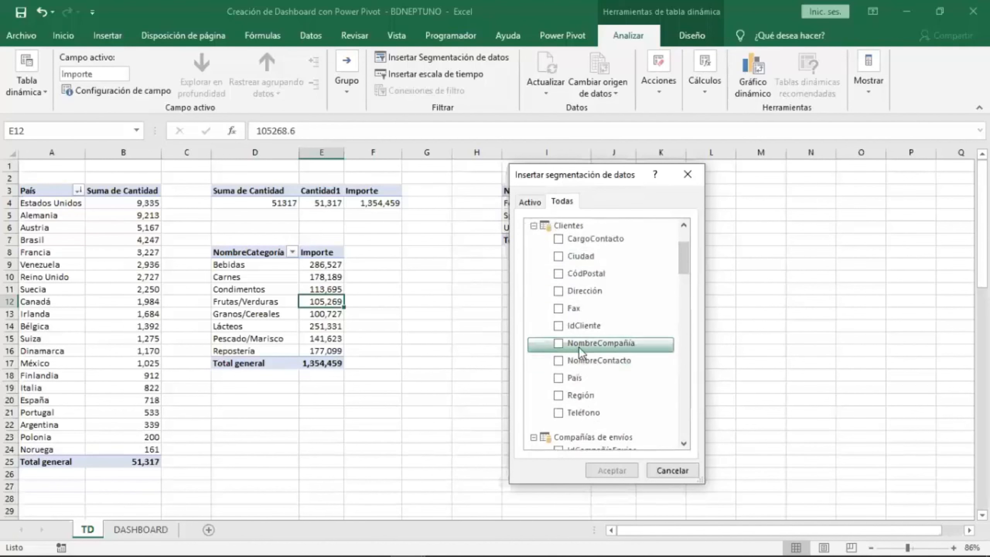
{"action": "left_click", "coordinate": [561, 346]}
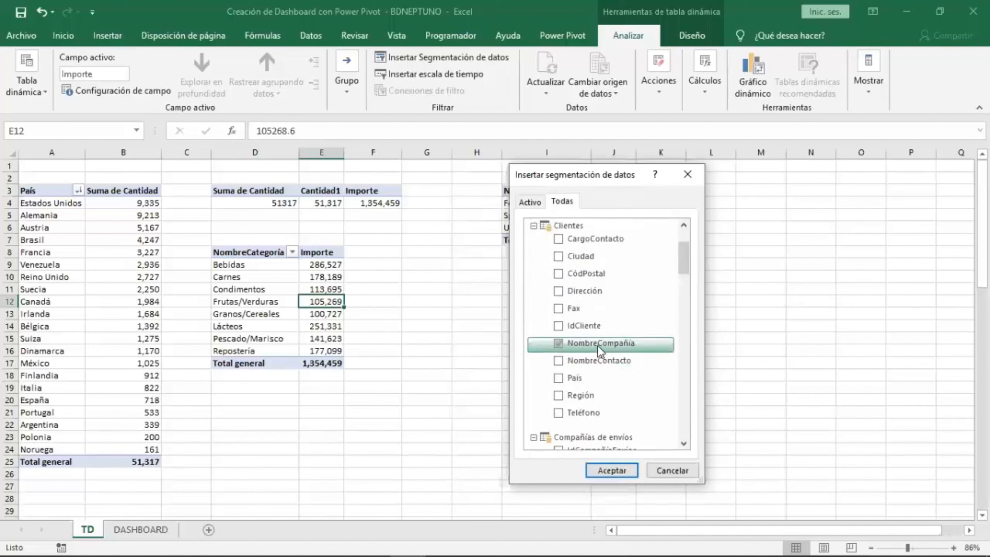
{"action": "left_click", "coordinate": [615, 471]}
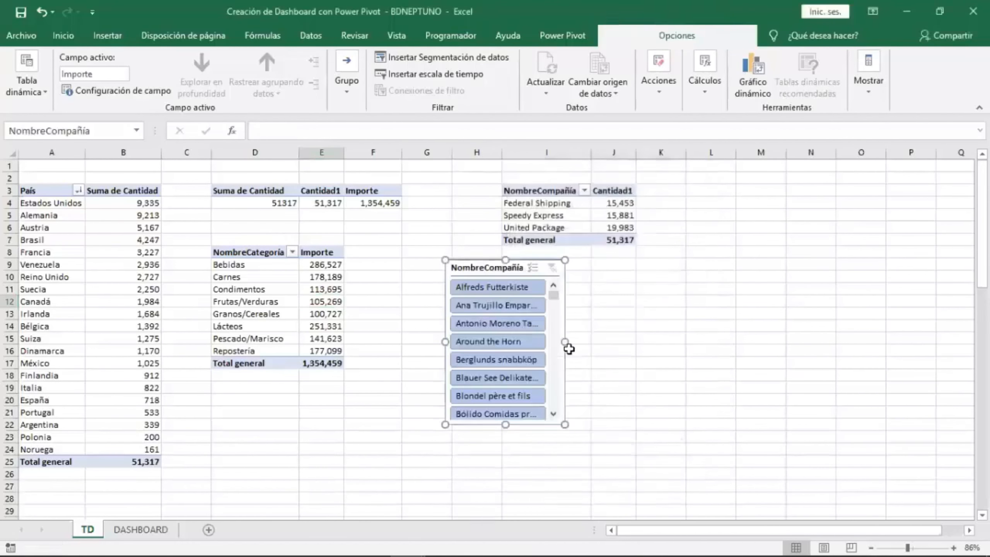
Cut the NombreCompañía slicer and paste it onto the DASHBOARD sheet, moving it beside the dashboard.
{"action": "left_click_drag", "start_coordinate": [485, 267], "coordinate": [461, 271]}
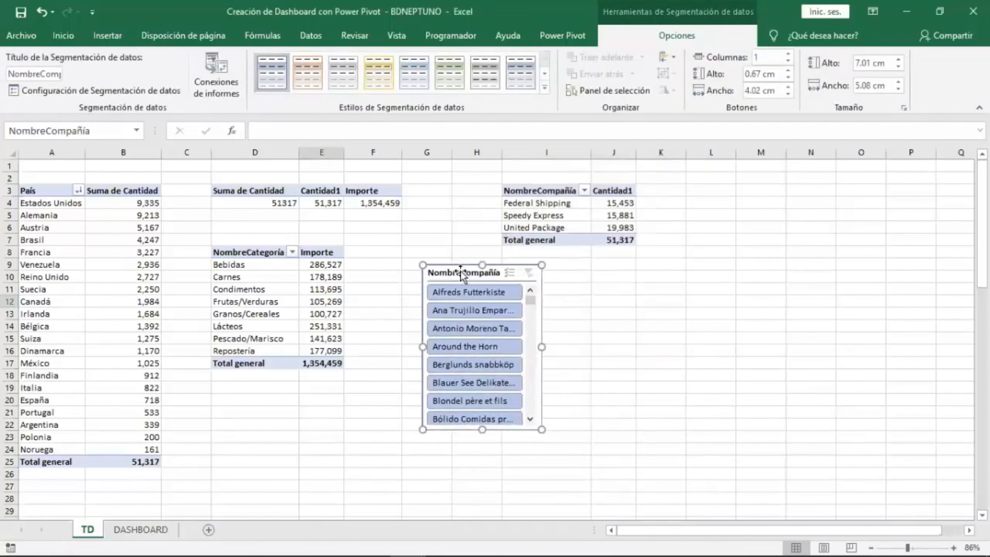
{"action": "right_click", "coordinate": [460, 271]}
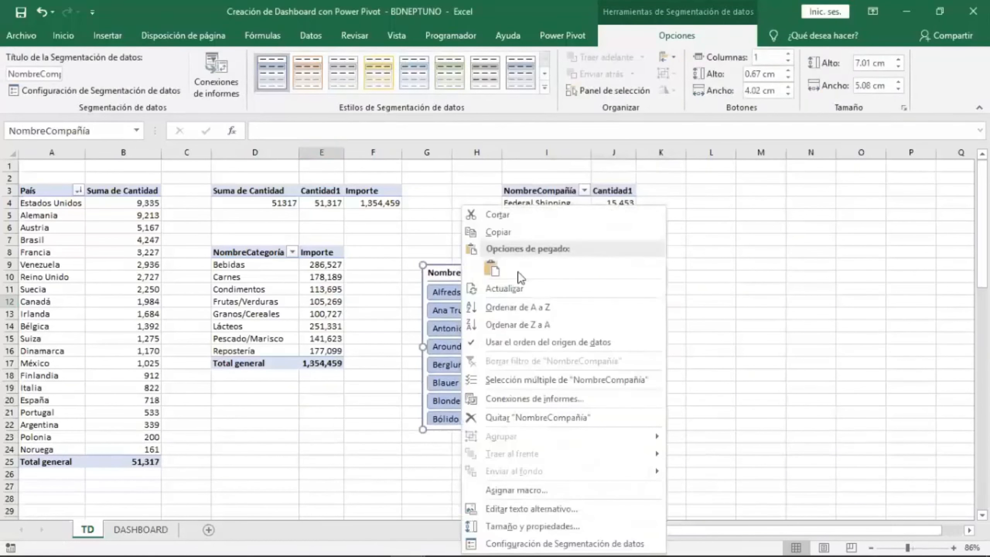
{"action": "left_click", "coordinate": [514, 218]}
{"action": "left_click", "coordinate": [150, 527]}
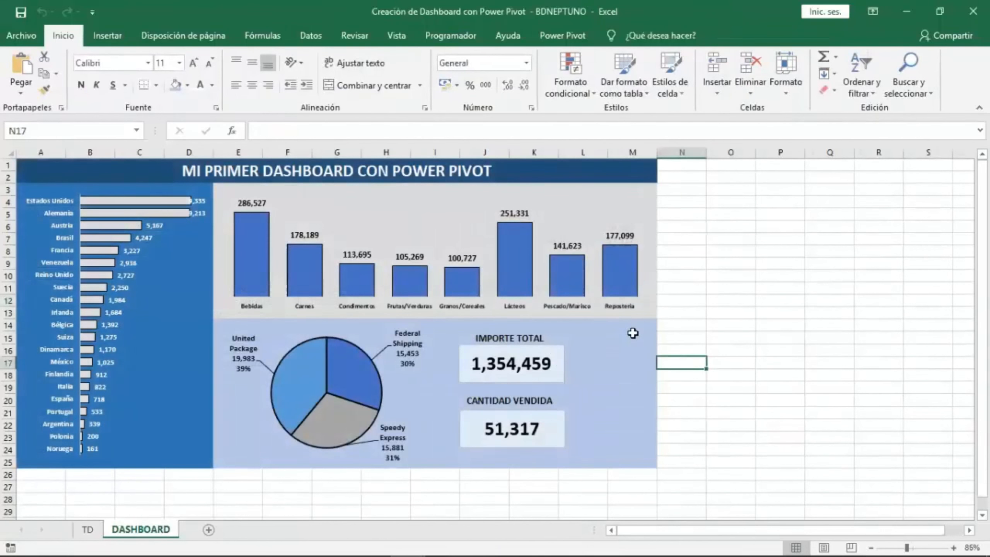
{"action": "right_click", "coordinate": [635, 337]}
{"action": "left_click", "coordinate": [664, 89]}
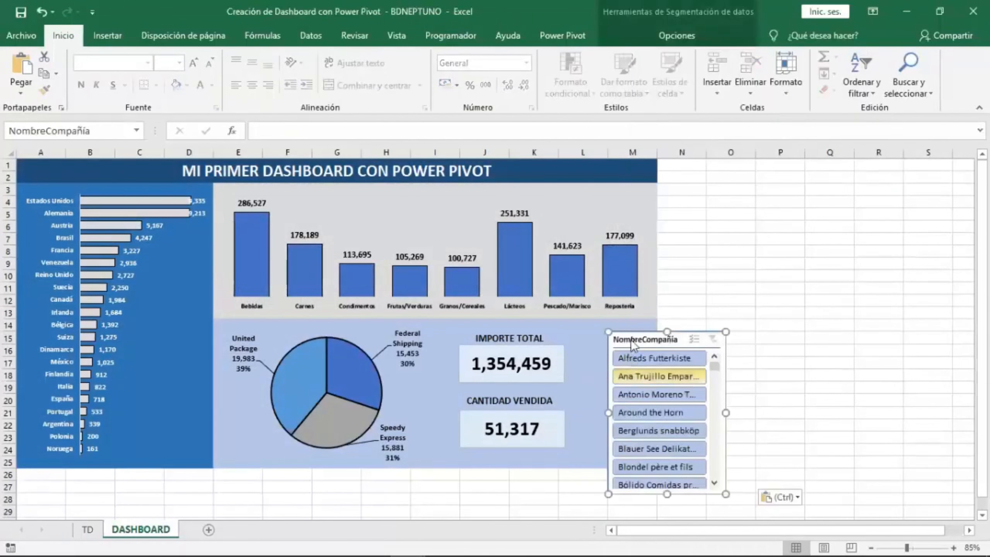
{"action": "left_click_drag", "start_coordinate": [600, 332], "coordinate": [813, 303]}
Fill cells N1:O25 dark blue and place the slicer at the top of that area.
{"action": "left_click_drag", "start_coordinate": [672, 167], "coordinate": [720, 463]}
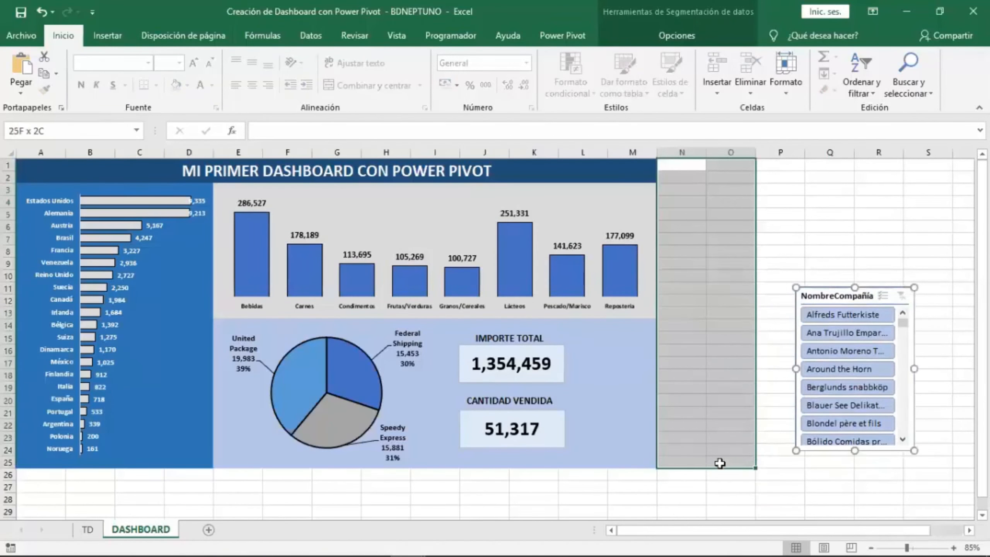
{"action": "left_click", "coordinate": [187, 86]}
{"action": "left_click", "coordinate": [225, 166]}
{"action": "left_click_drag", "start_coordinate": [818, 295], "coordinate": [684, 173]}
{"action": "left_click_drag", "start_coordinate": [781, 246], "coordinate": [745, 246]}
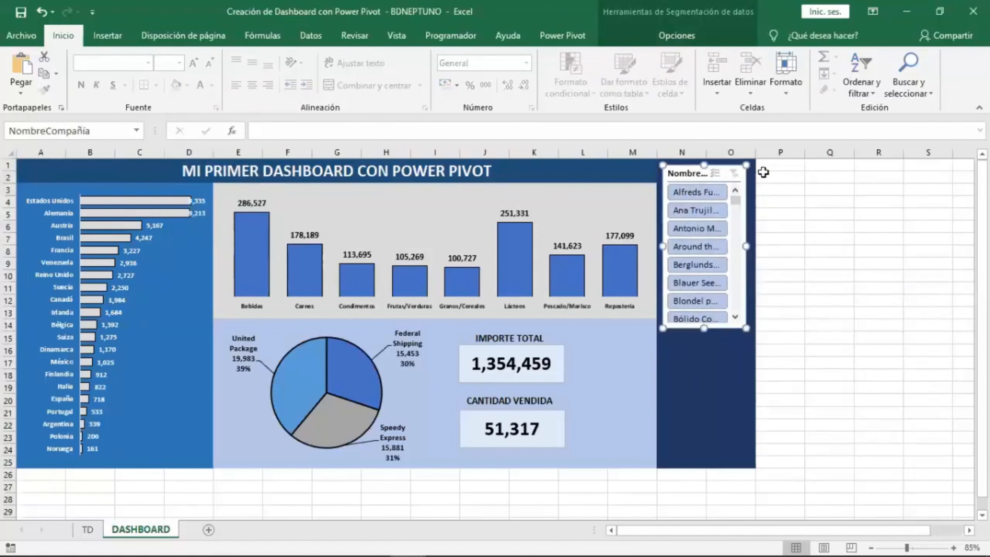
Fill P1:P25 dark blue as well and resize the slicer to span columns N to P down to row 25.
{"action": "left_click_drag", "start_coordinate": [763, 172], "coordinate": [776, 463]}
{"action": "left_click", "coordinate": [173, 84]}
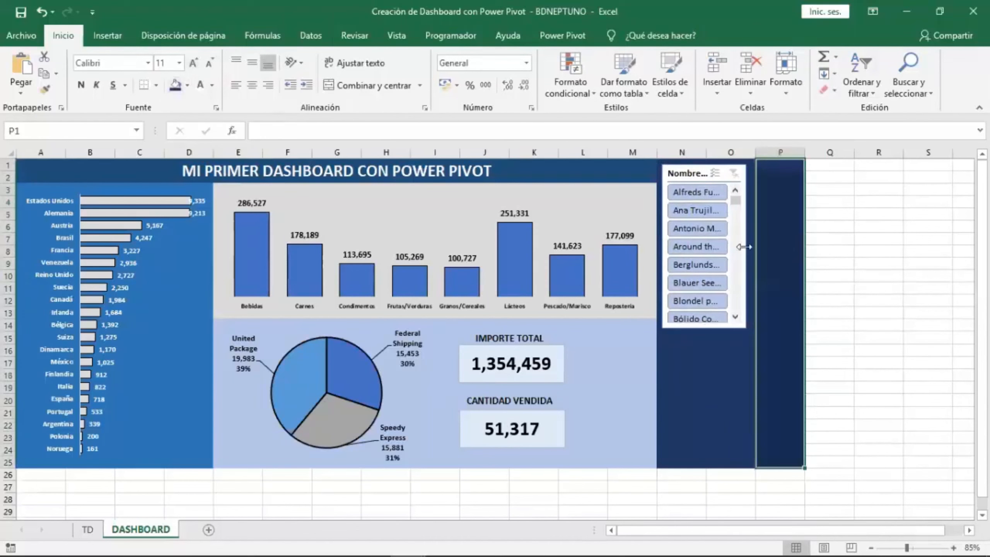
{"action": "left_click_drag", "start_coordinate": [744, 246], "coordinate": [794, 246]}
{"action": "left_click_drag", "start_coordinate": [730, 329], "coordinate": [731, 464]}
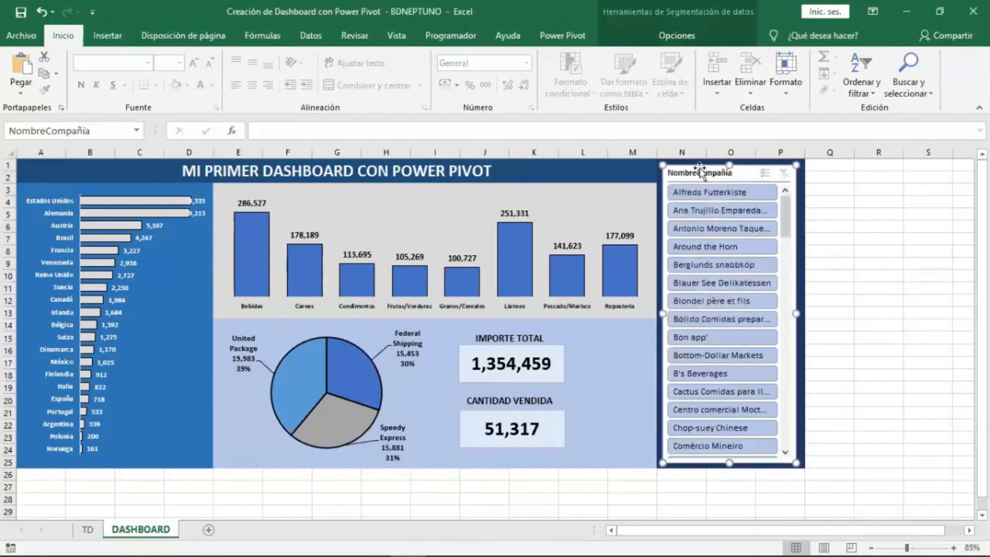
Apply the dark blue slicer style to the NombreCompañía slicer.
{"action": "left_click", "coordinate": [680, 36]}
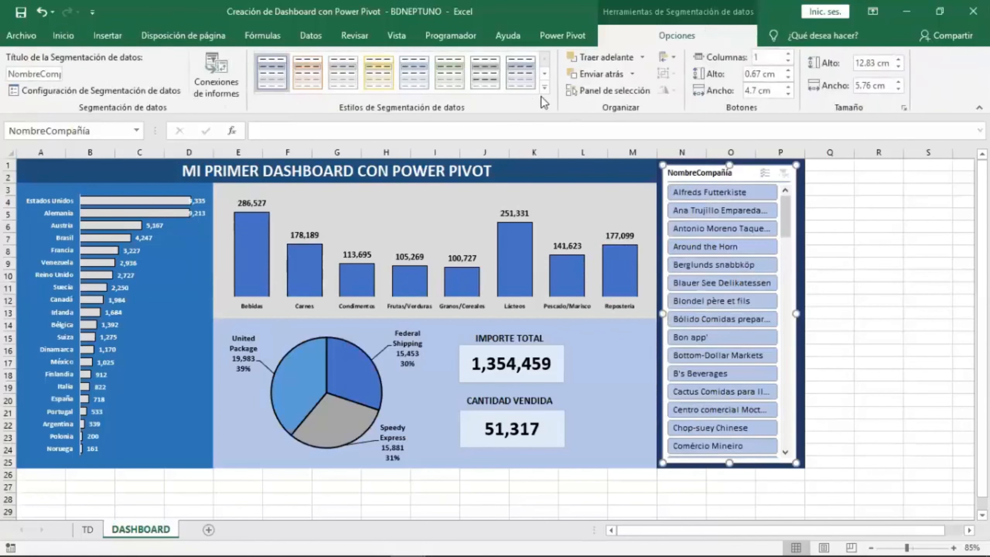
{"action": "left_click", "coordinate": [543, 88]}
{"action": "left_click", "coordinate": [271, 142]}
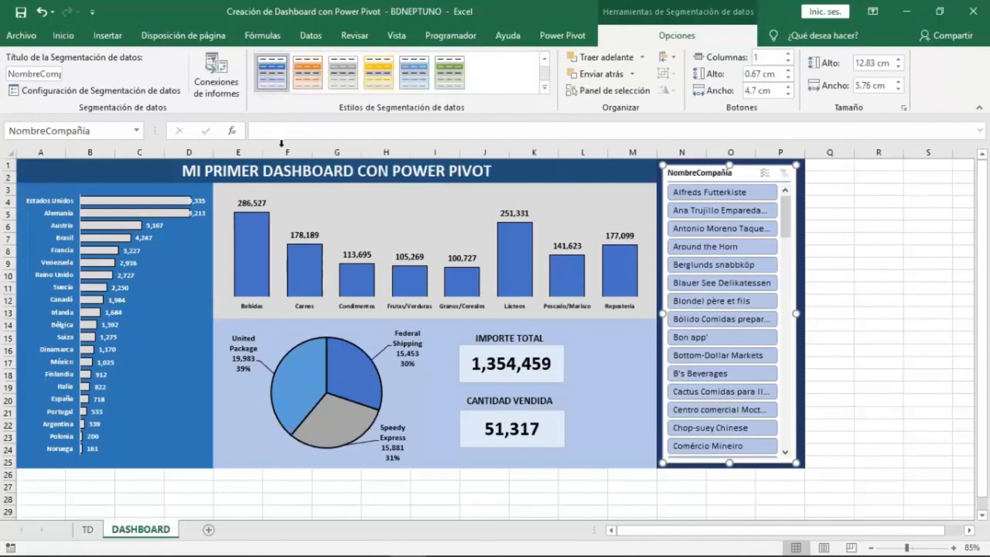
{"action": "left_click_drag", "start_coordinate": [681, 172], "coordinate": [685, 168]}
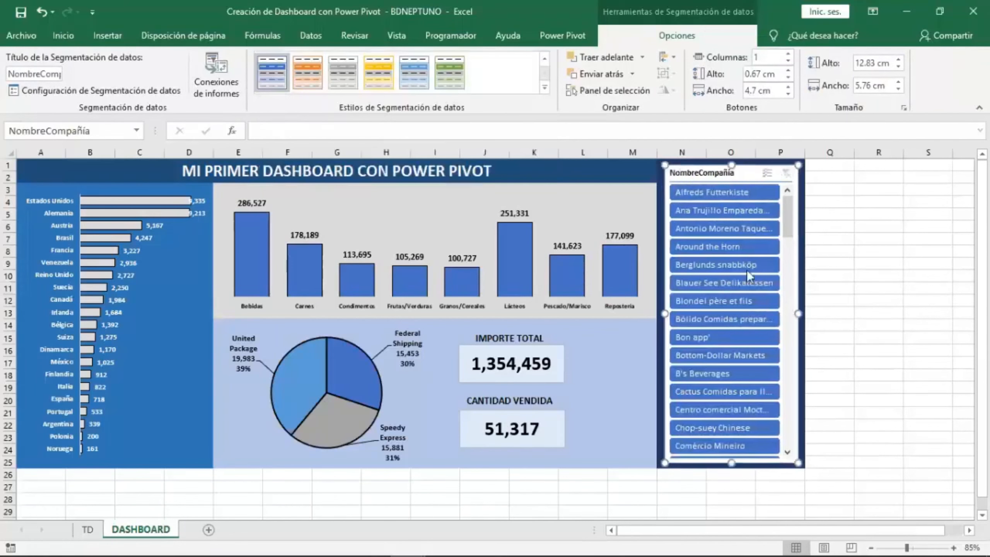
{"action": "left_click", "coordinate": [954, 375]}
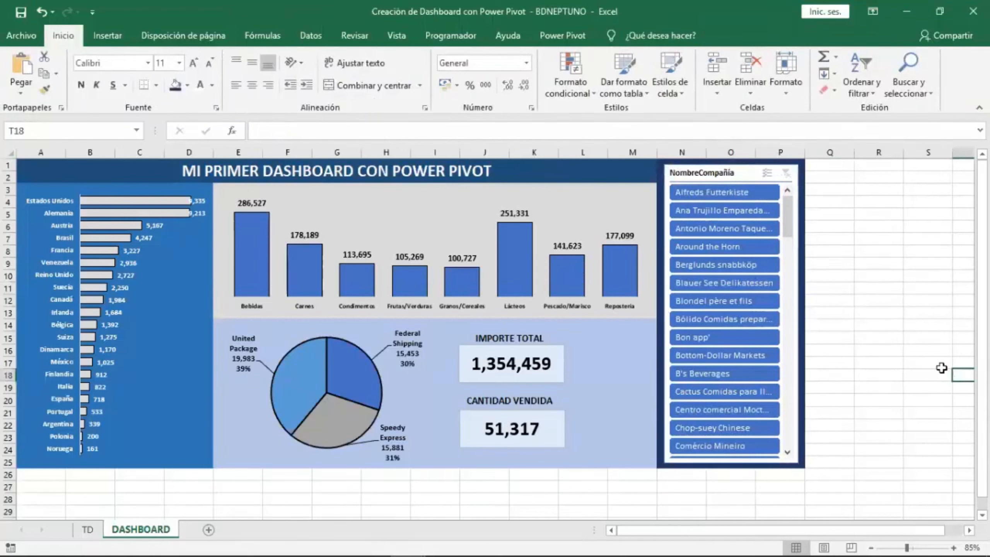
Connect the slicer to all four pivot tables, TablaDinámica1 through TablaDinámica4.
{"action": "left_click", "coordinate": [713, 174]}
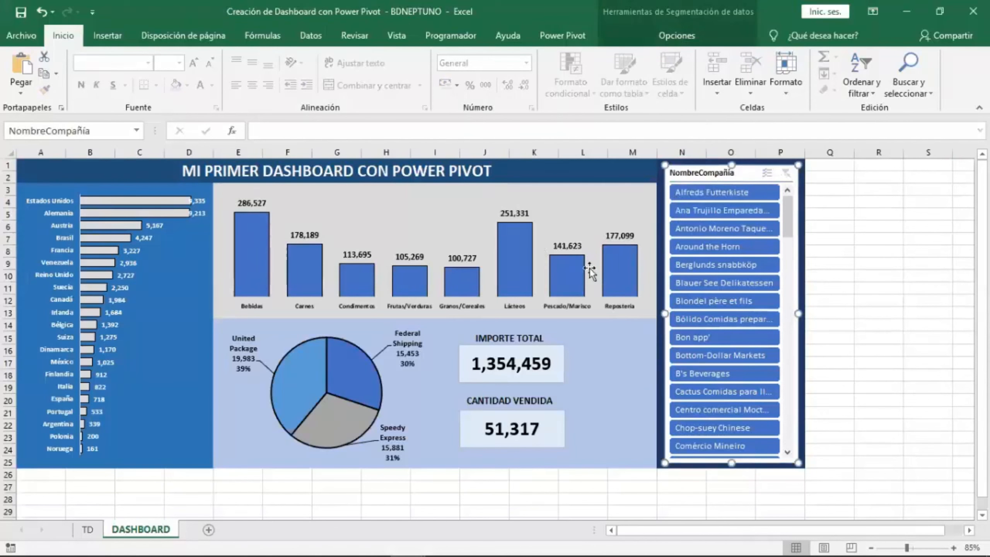
{"action": "left_click_drag", "start_coordinate": [693, 169], "coordinate": [695, 168]}
{"action": "left_click", "coordinate": [674, 35]}
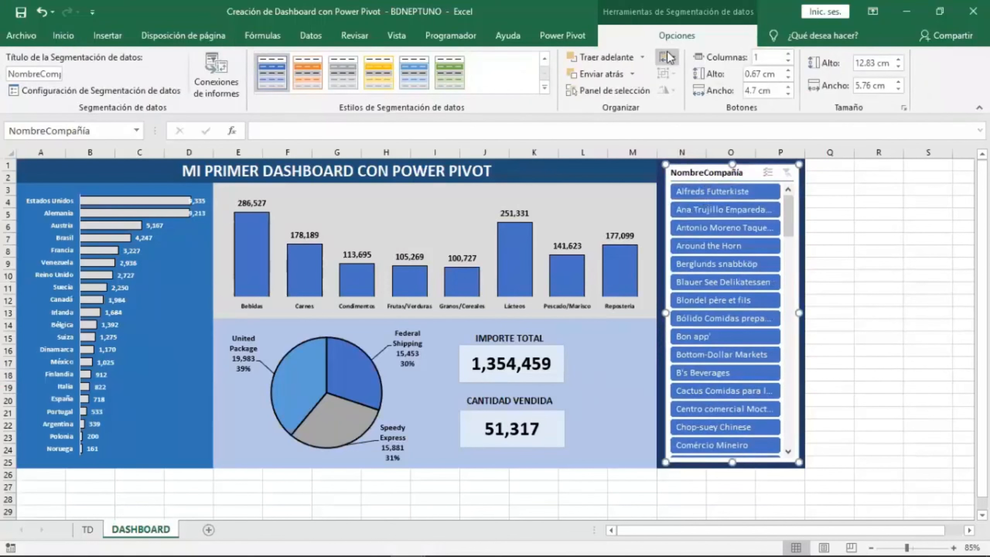
{"action": "left_click", "coordinate": [230, 97]}
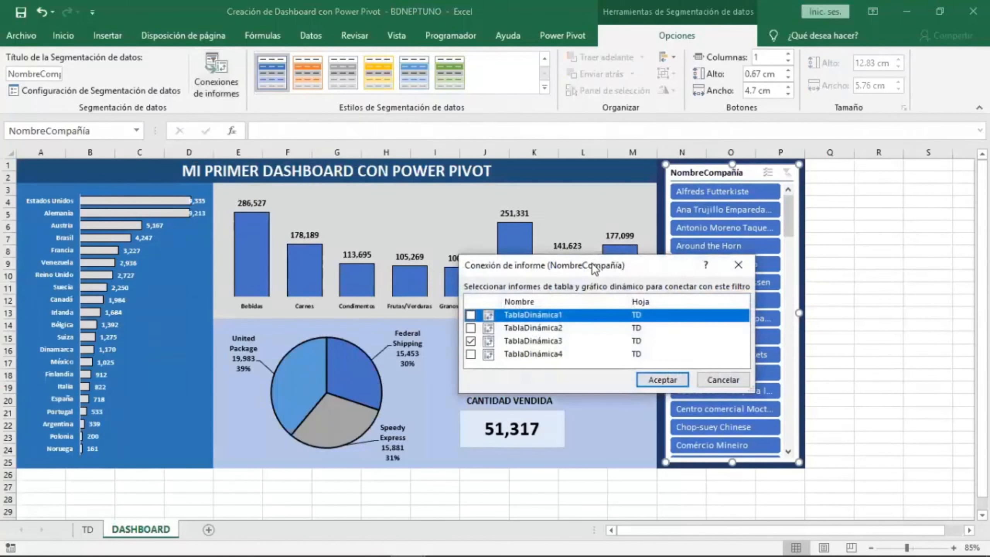
{"action": "left_click_drag", "start_coordinate": [594, 268], "coordinate": [497, 138]}
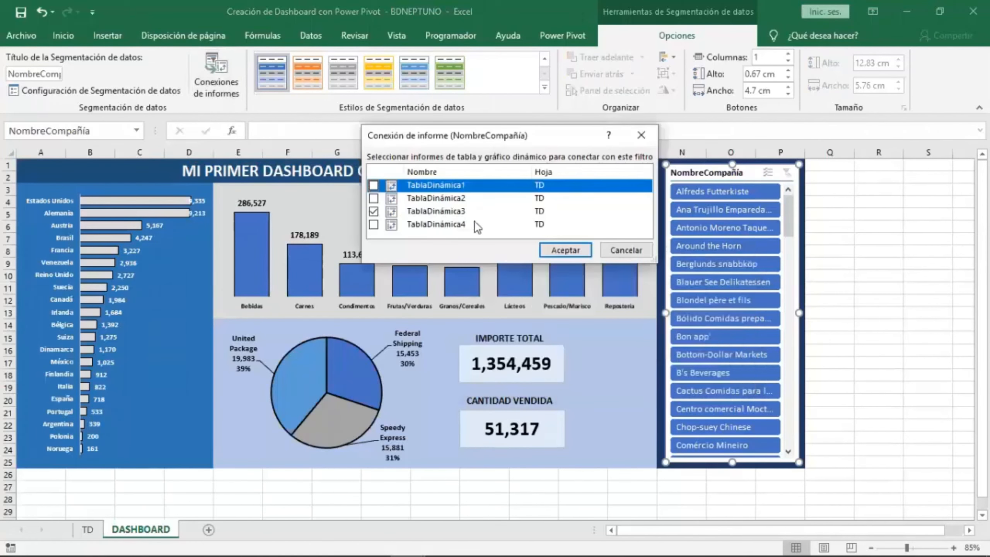
{"action": "left_click", "coordinate": [373, 224]}
{"action": "left_click", "coordinate": [374, 198]}
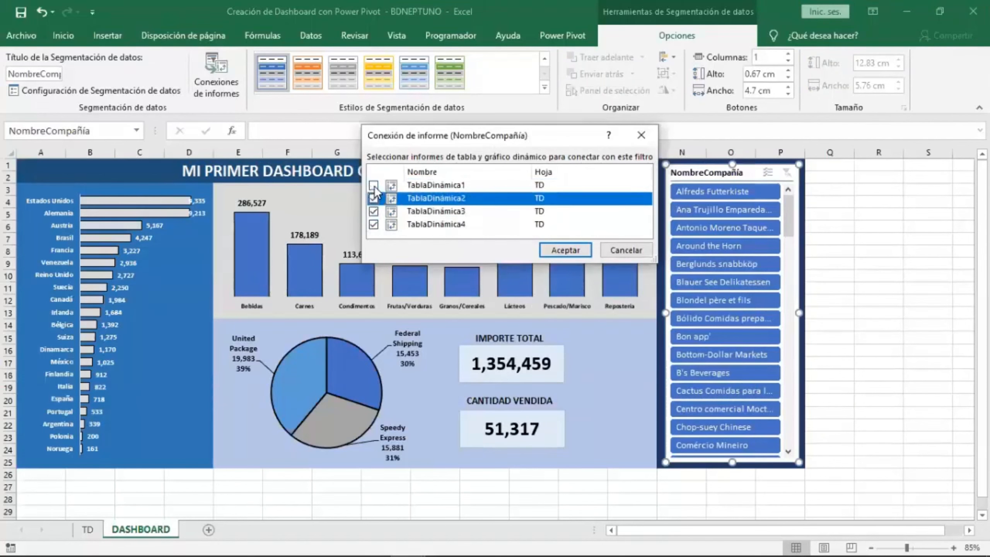
{"action": "left_click", "coordinate": [373, 186]}
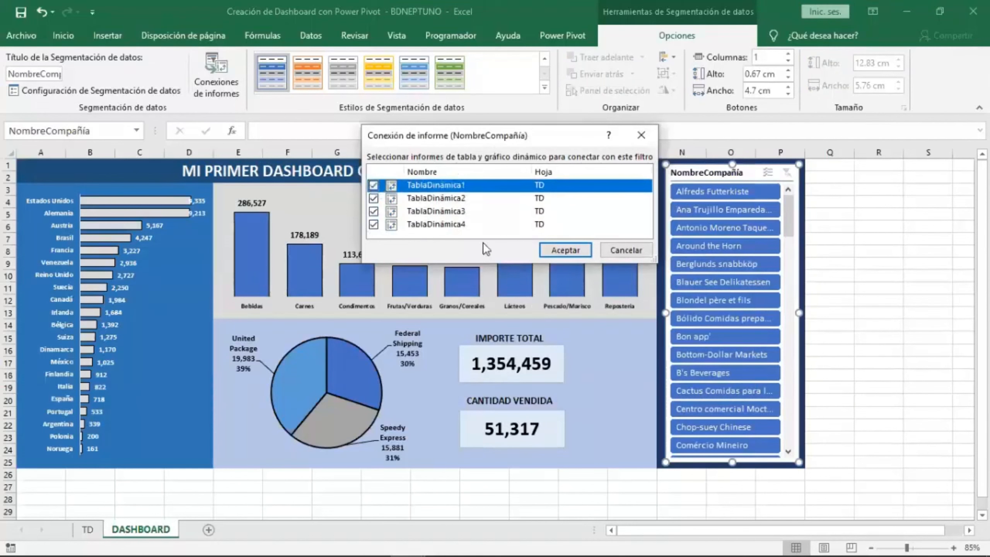
{"action": "left_click", "coordinate": [564, 250]}
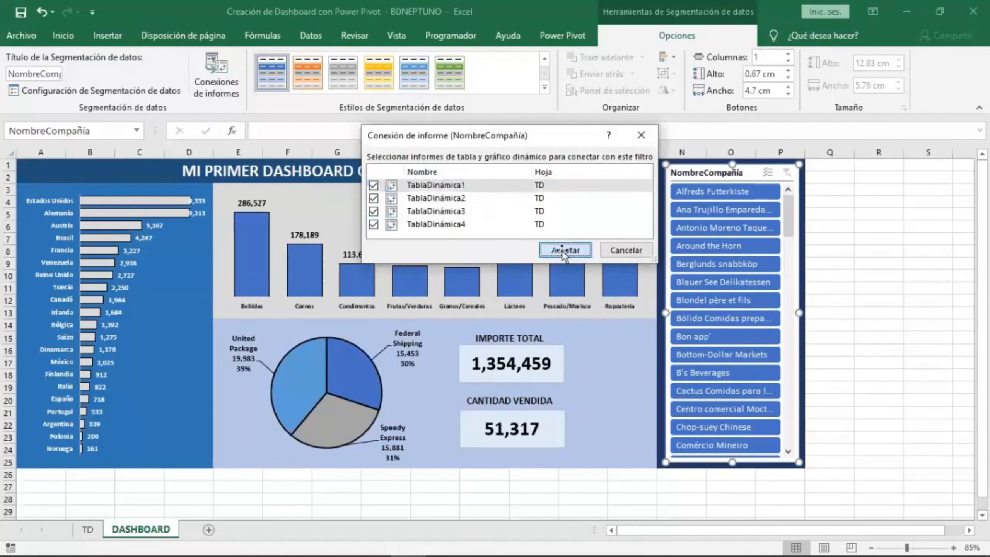
Save the workbook.
{"action": "left_click", "coordinate": [842, 349]}
{"action": "left_click", "coordinate": [20, 12]}
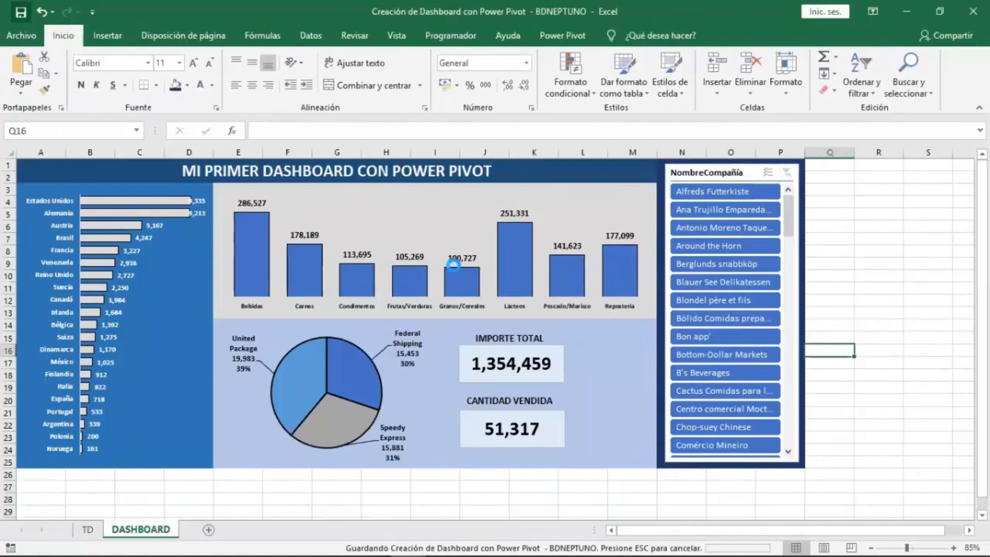
{"action": "left_click", "coordinate": [887, 276]}
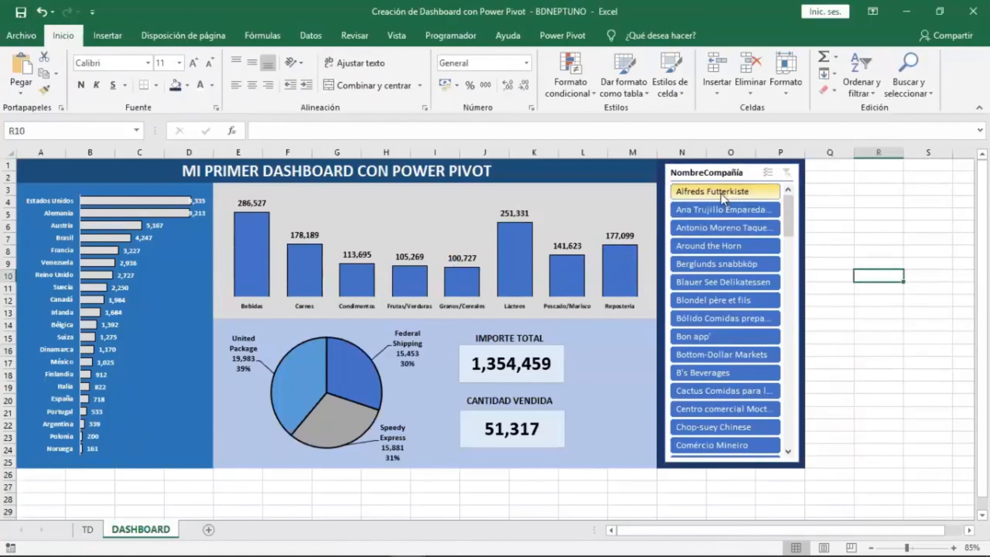
Test the slicer by filtering the dashboard by single customers one after another.
{"action": "left_click", "coordinate": [733, 194]}
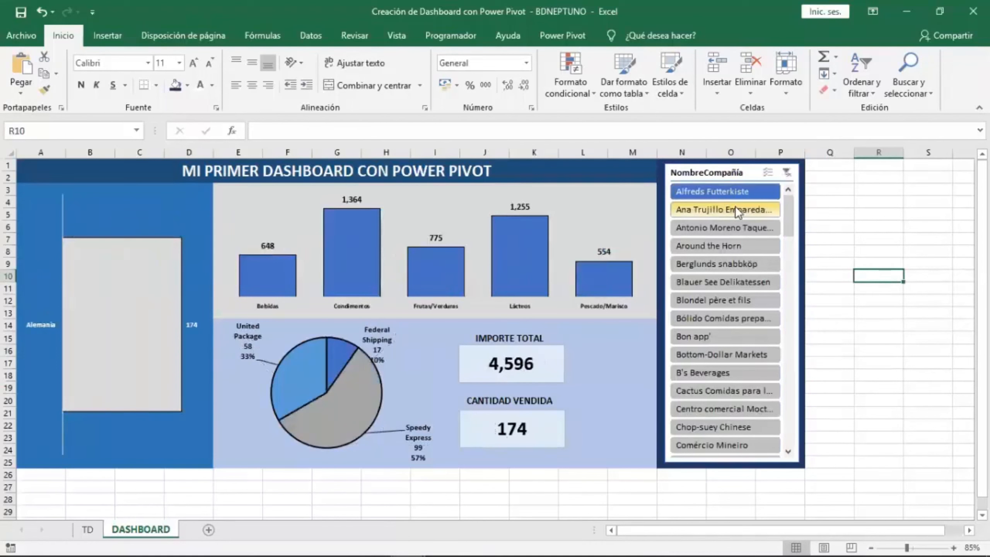
{"action": "left_click", "coordinate": [754, 213]}
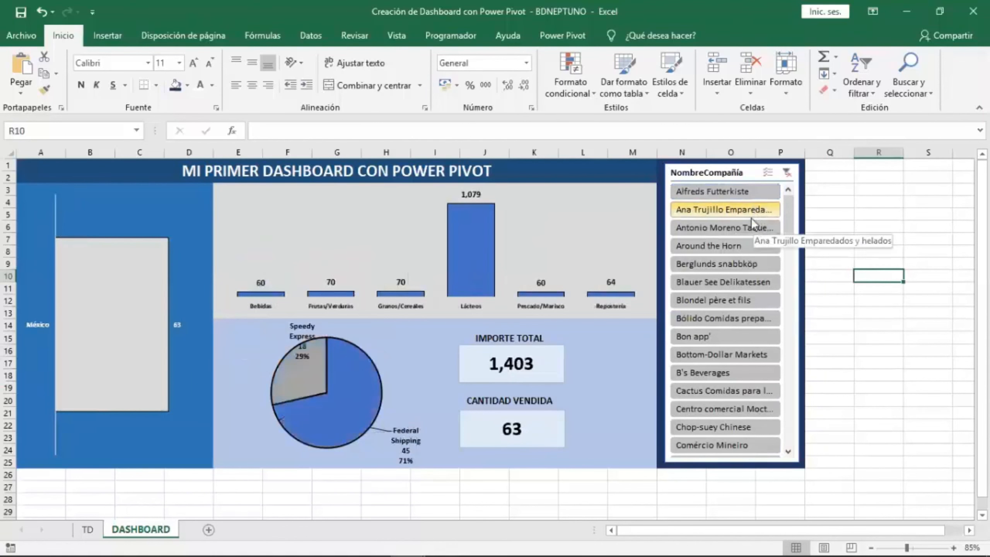
{"action": "left_click", "coordinate": [747, 228]}
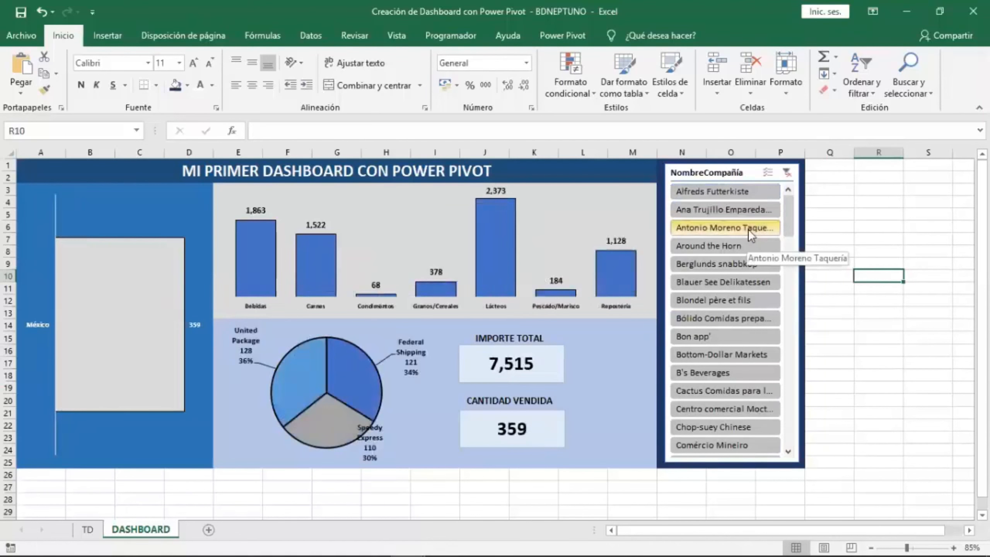
{"action": "left_click", "coordinate": [747, 245]}
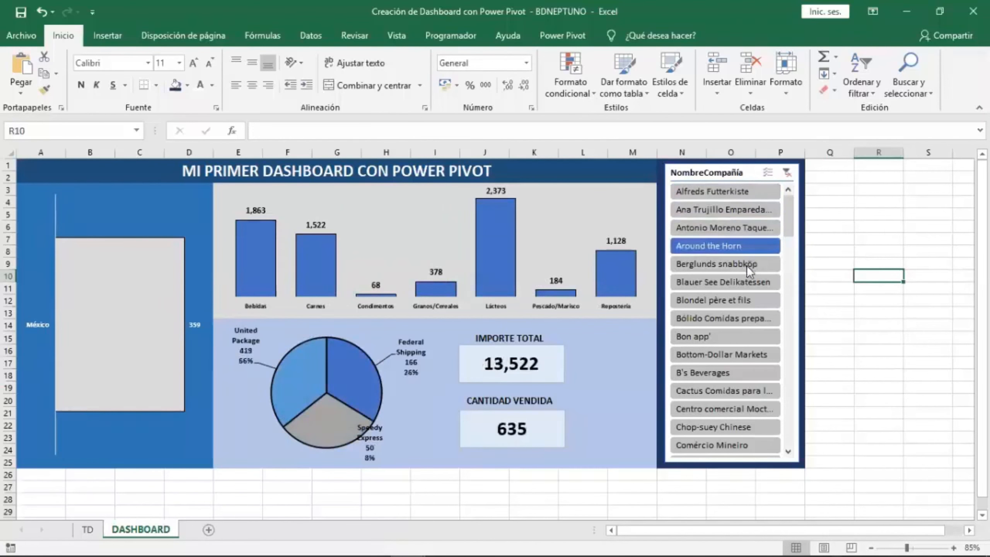
{"action": "left_click", "coordinate": [747, 267]}
{"action": "left_click", "coordinate": [744, 300]}
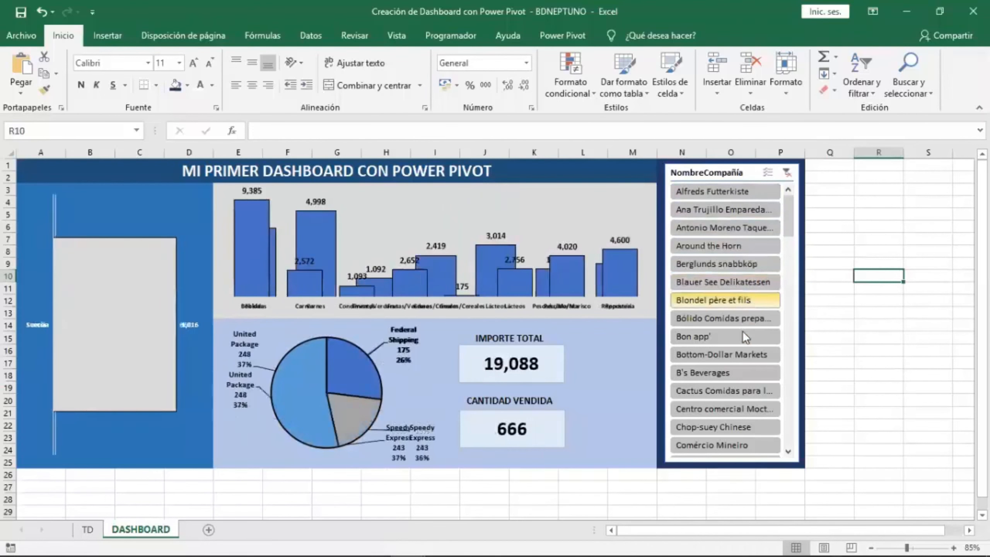
{"action": "left_click", "coordinate": [742, 333]}
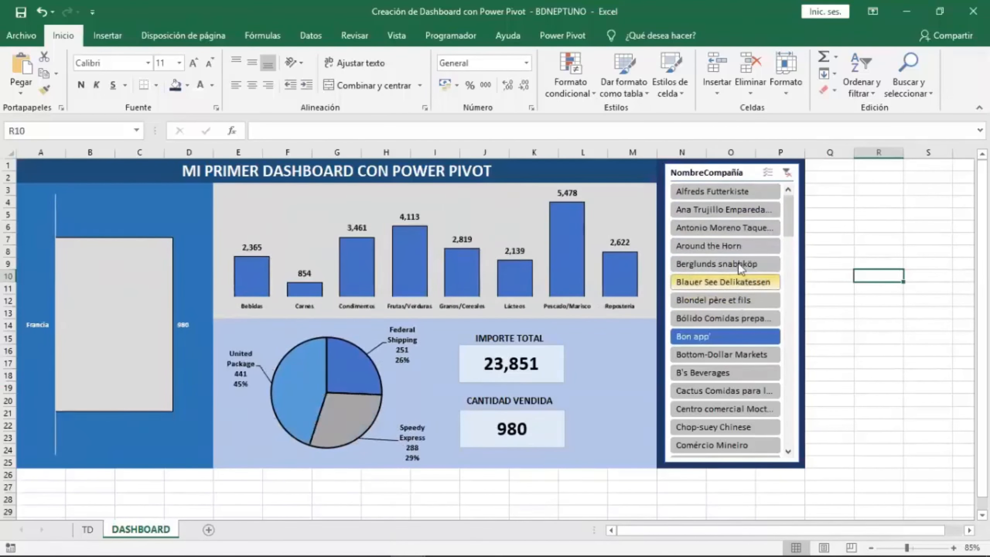
Test selecting several customers at once in the slicer and check the dashboard's charts and totals.
{"action": "left_click", "coordinate": [726, 224], "text": "ctrl"}
{"action": "left_click", "coordinate": [736, 279], "text": "ctrl"}
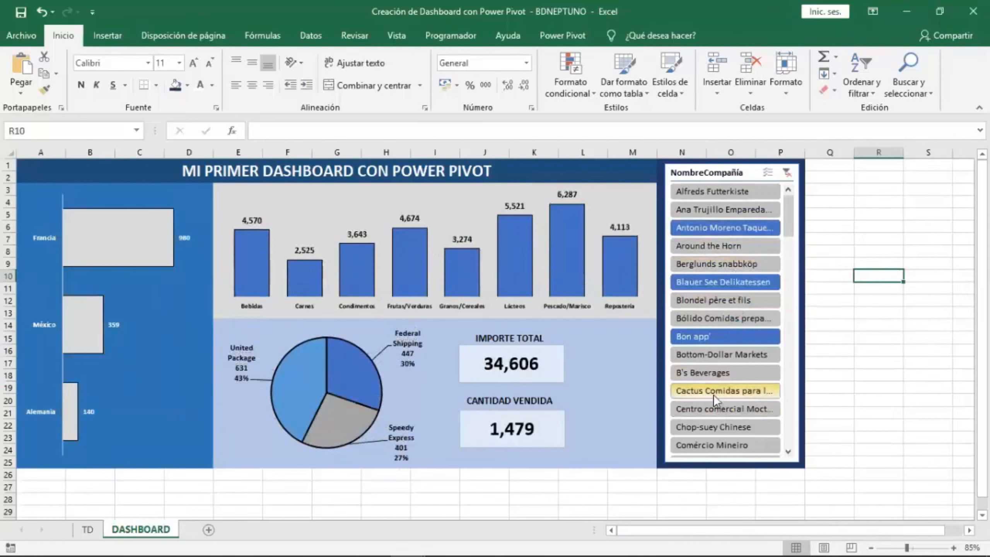
{"action": "left_click", "coordinate": [737, 399]}
{"action": "left_click", "coordinate": [710, 242]}
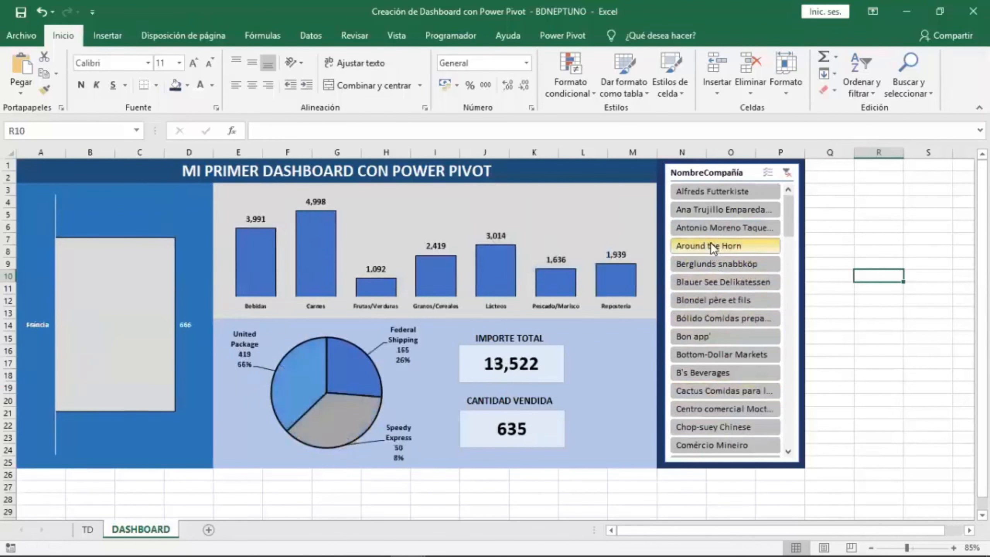
{"action": "left_click", "coordinate": [729, 372]}
{"action": "left_click", "coordinate": [725, 425]}
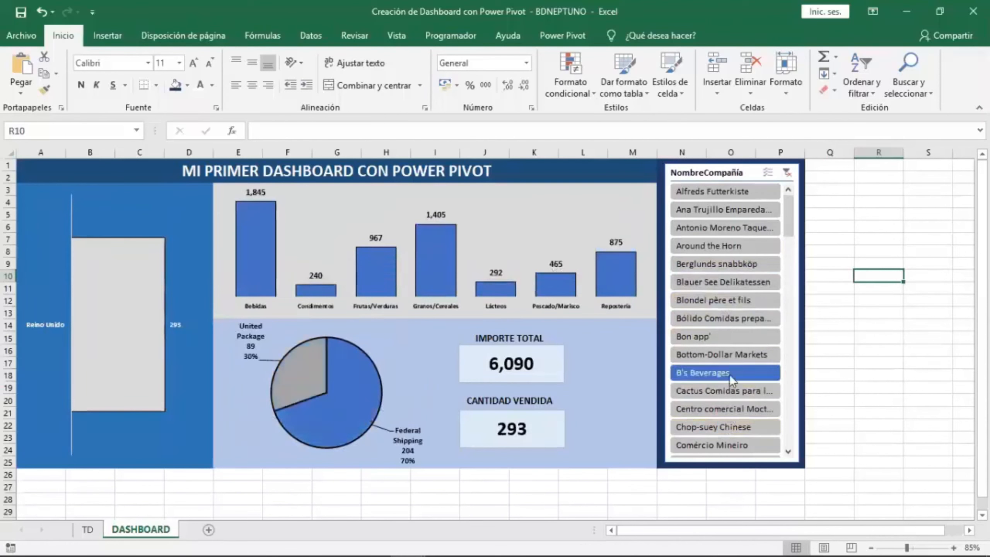
Filter the dashboard to Ana Trujillo Emparedados y helados, Berglunds snabbköp and Bólido Comidas preparadas together.
{"action": "left_click", "coordinate": [712, 210]}
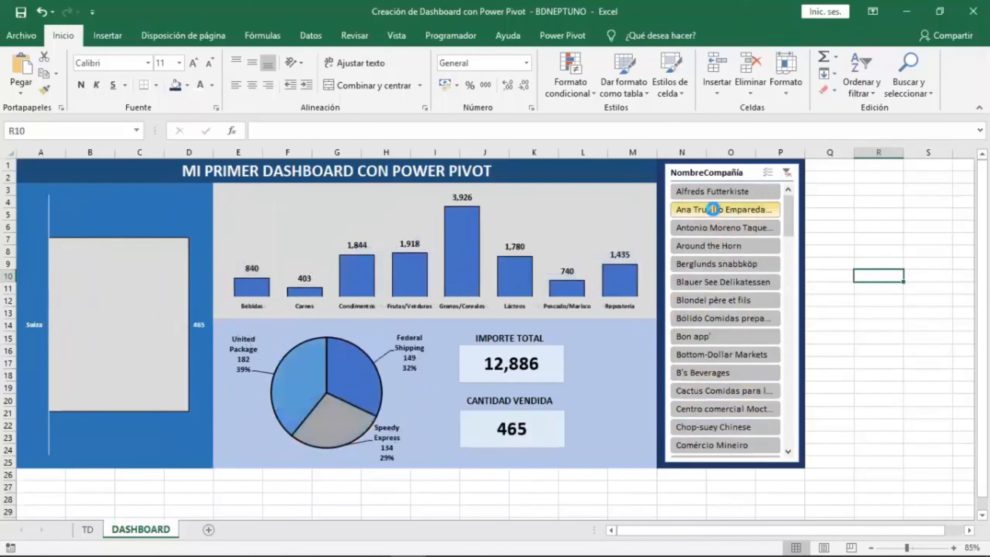
{"action": "left_click", "coordinate": [724, 263], "text": "ctrl"}
{"action": "left_click", "coordinate": [726, 318], "text": "ctrl"}
{"action": "left_click", "coordinate": [723, 372], "text": "ctrl"}
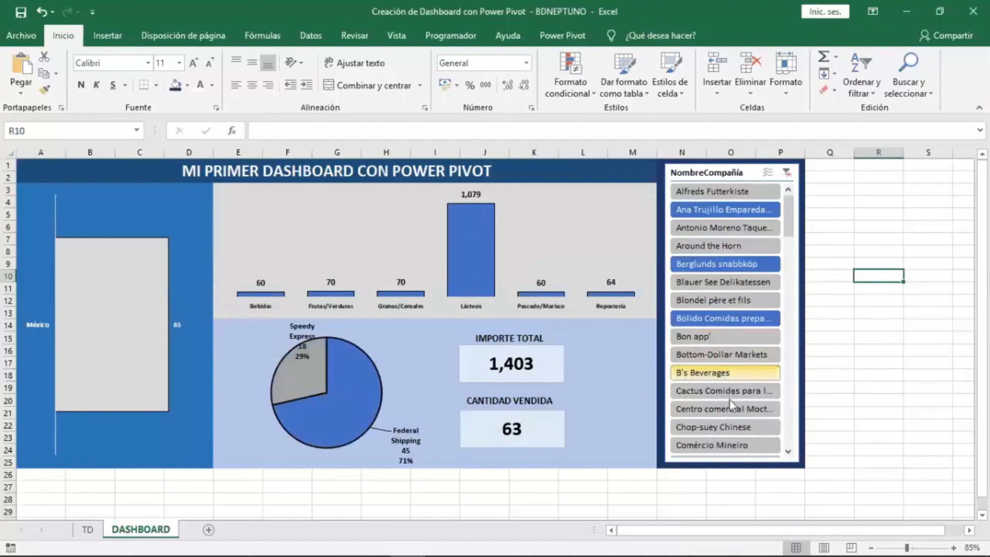